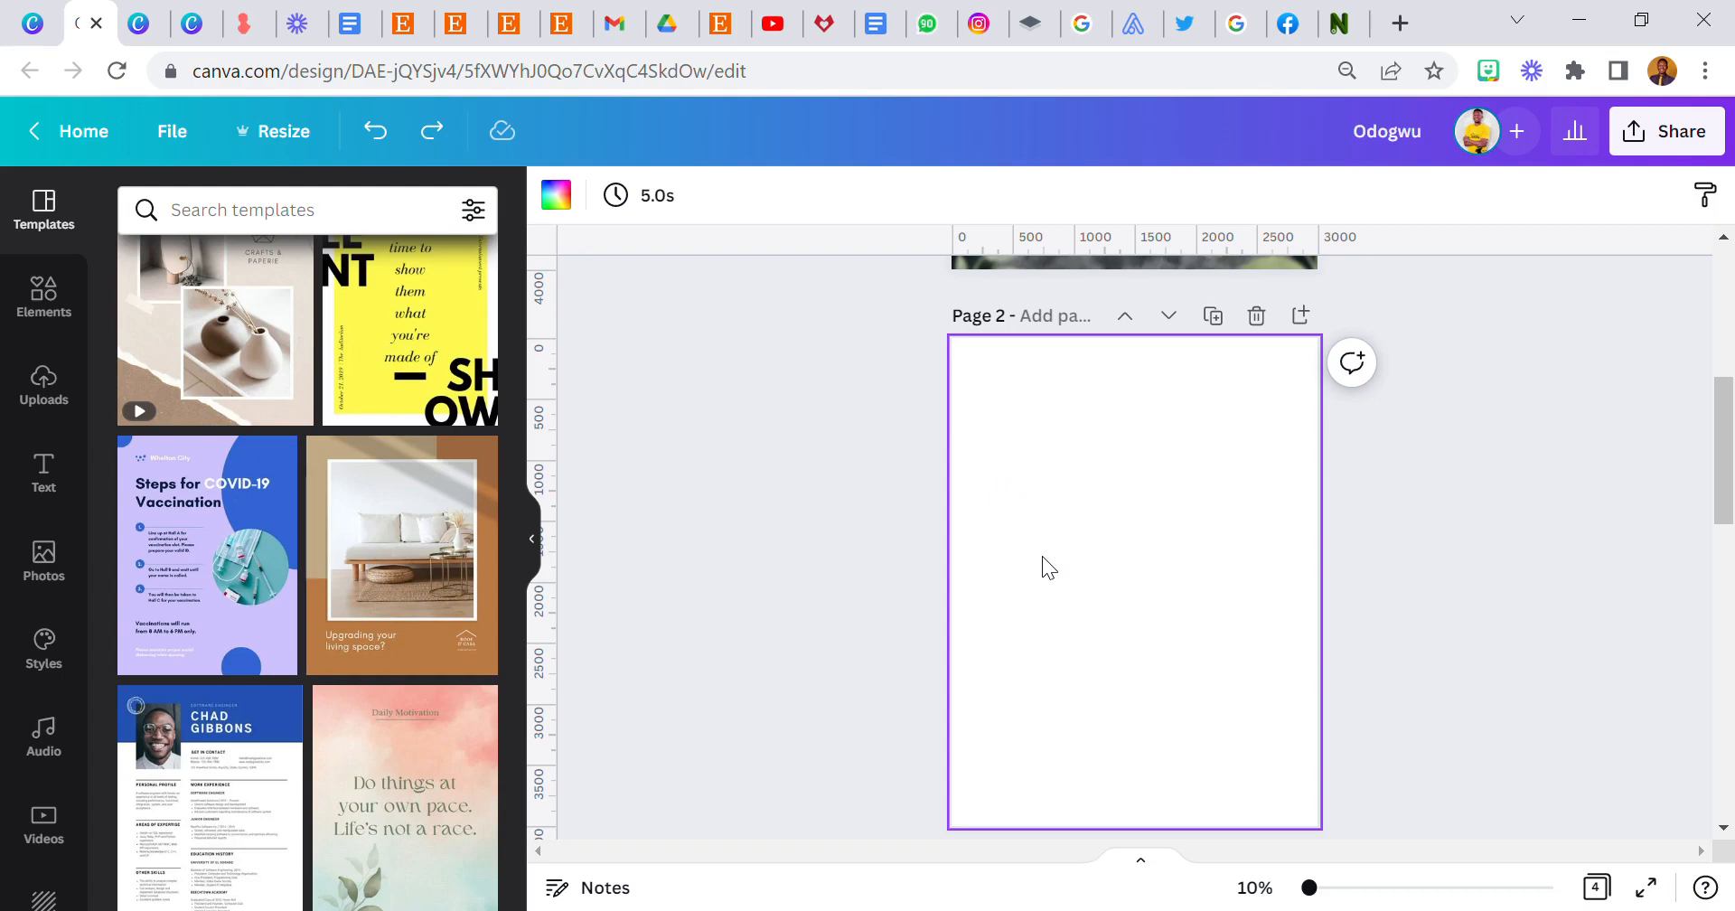
Review the finished Odogwu poster on page 1 and return to the blank page 2
scroll(1041, 556, "up", 5)
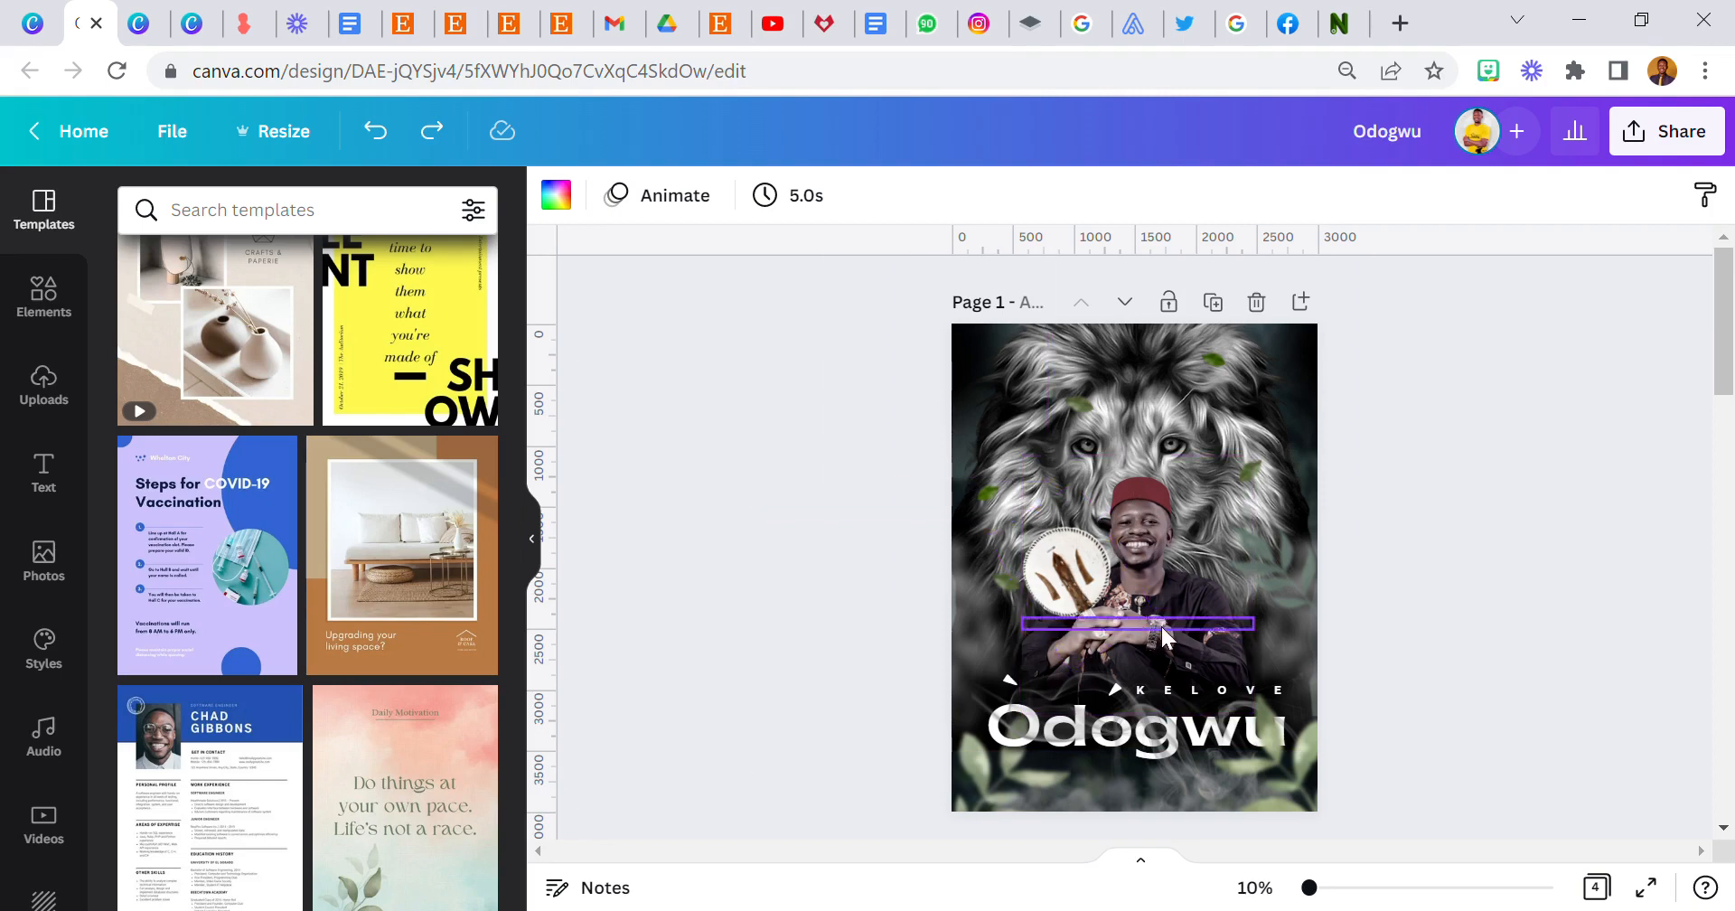
key("ctrl+Return")
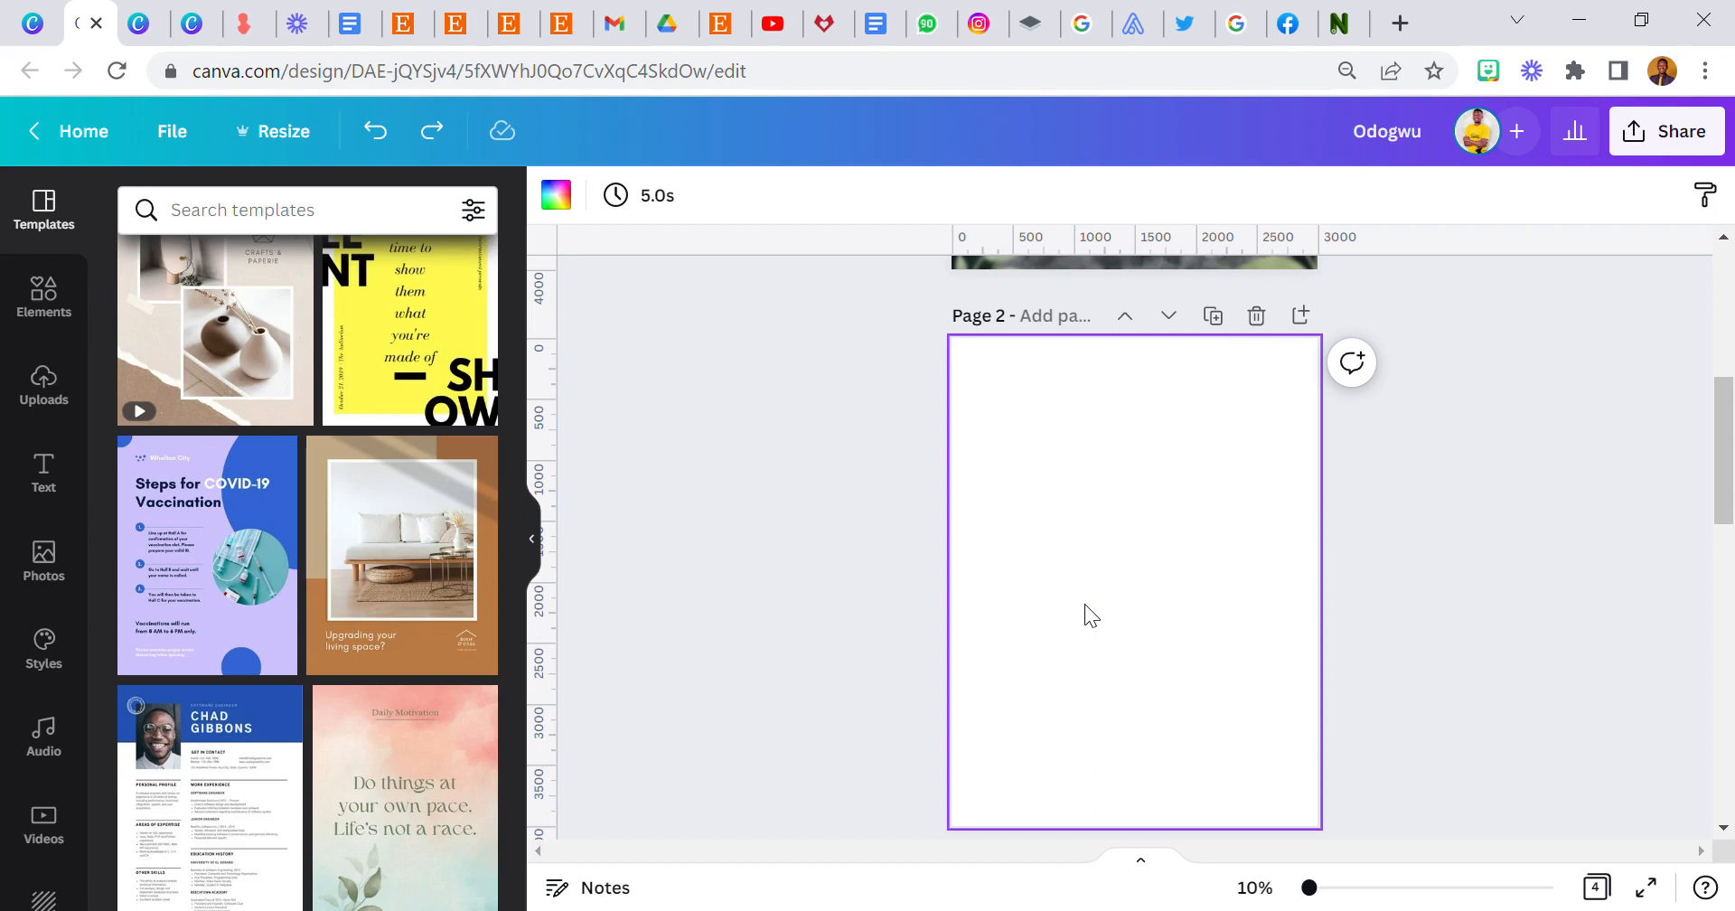
left_click(799, 584)
Open the My saved items folder and look through its saved images
left_click(40, 562)
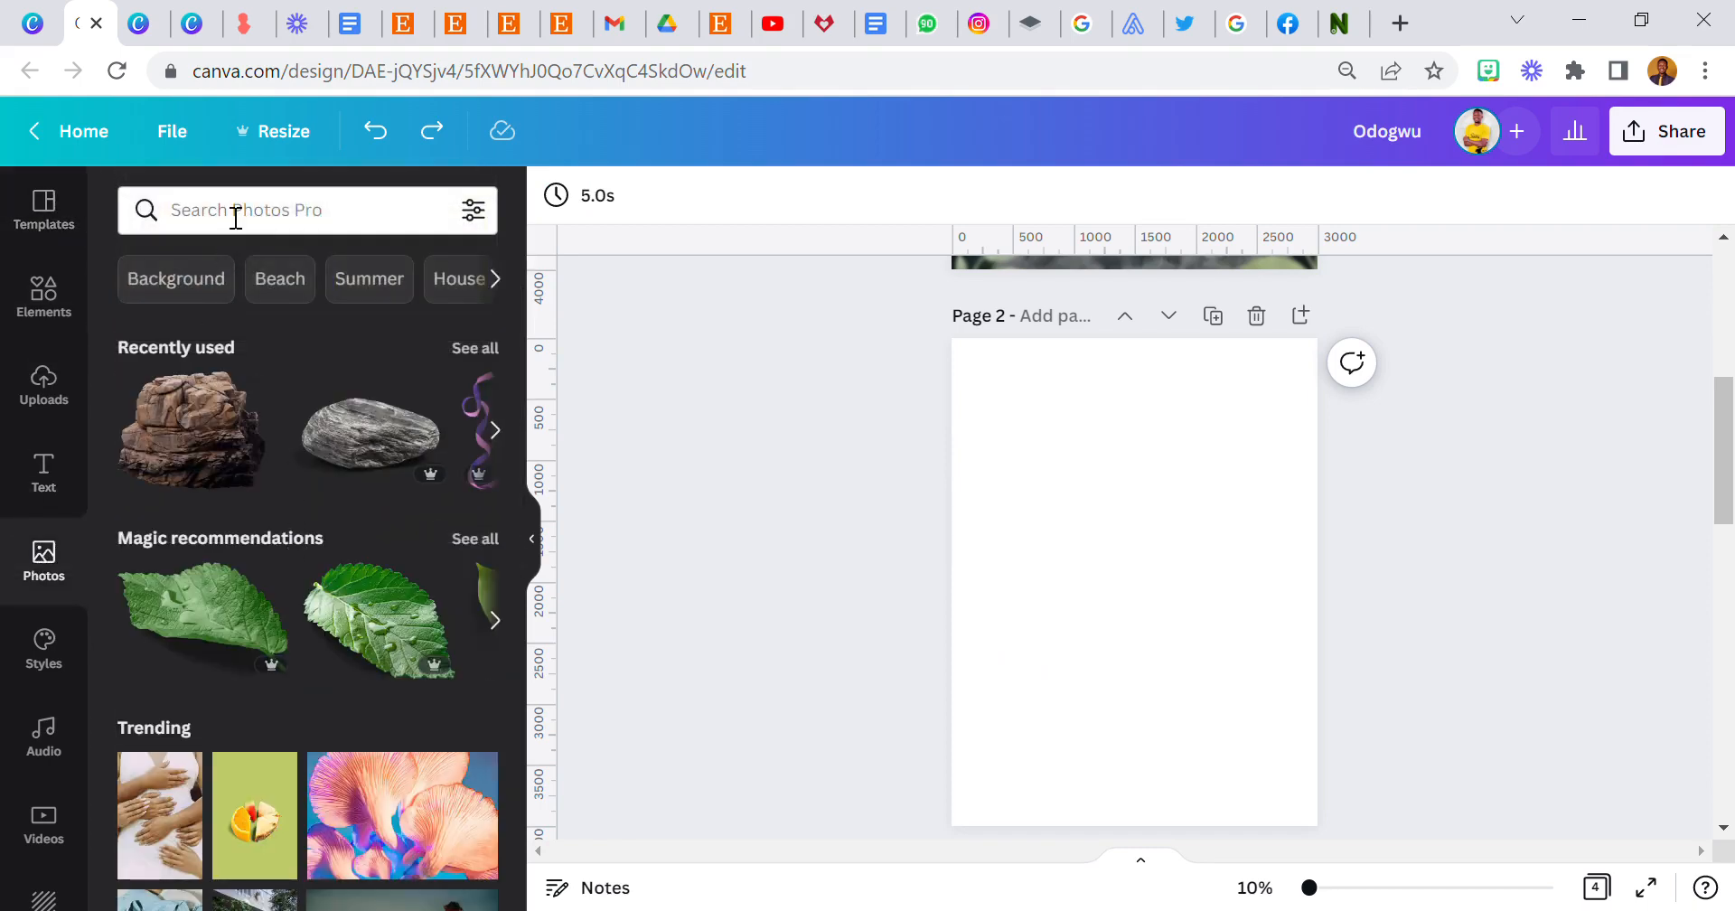
scroll(50, 722, "down", 3)
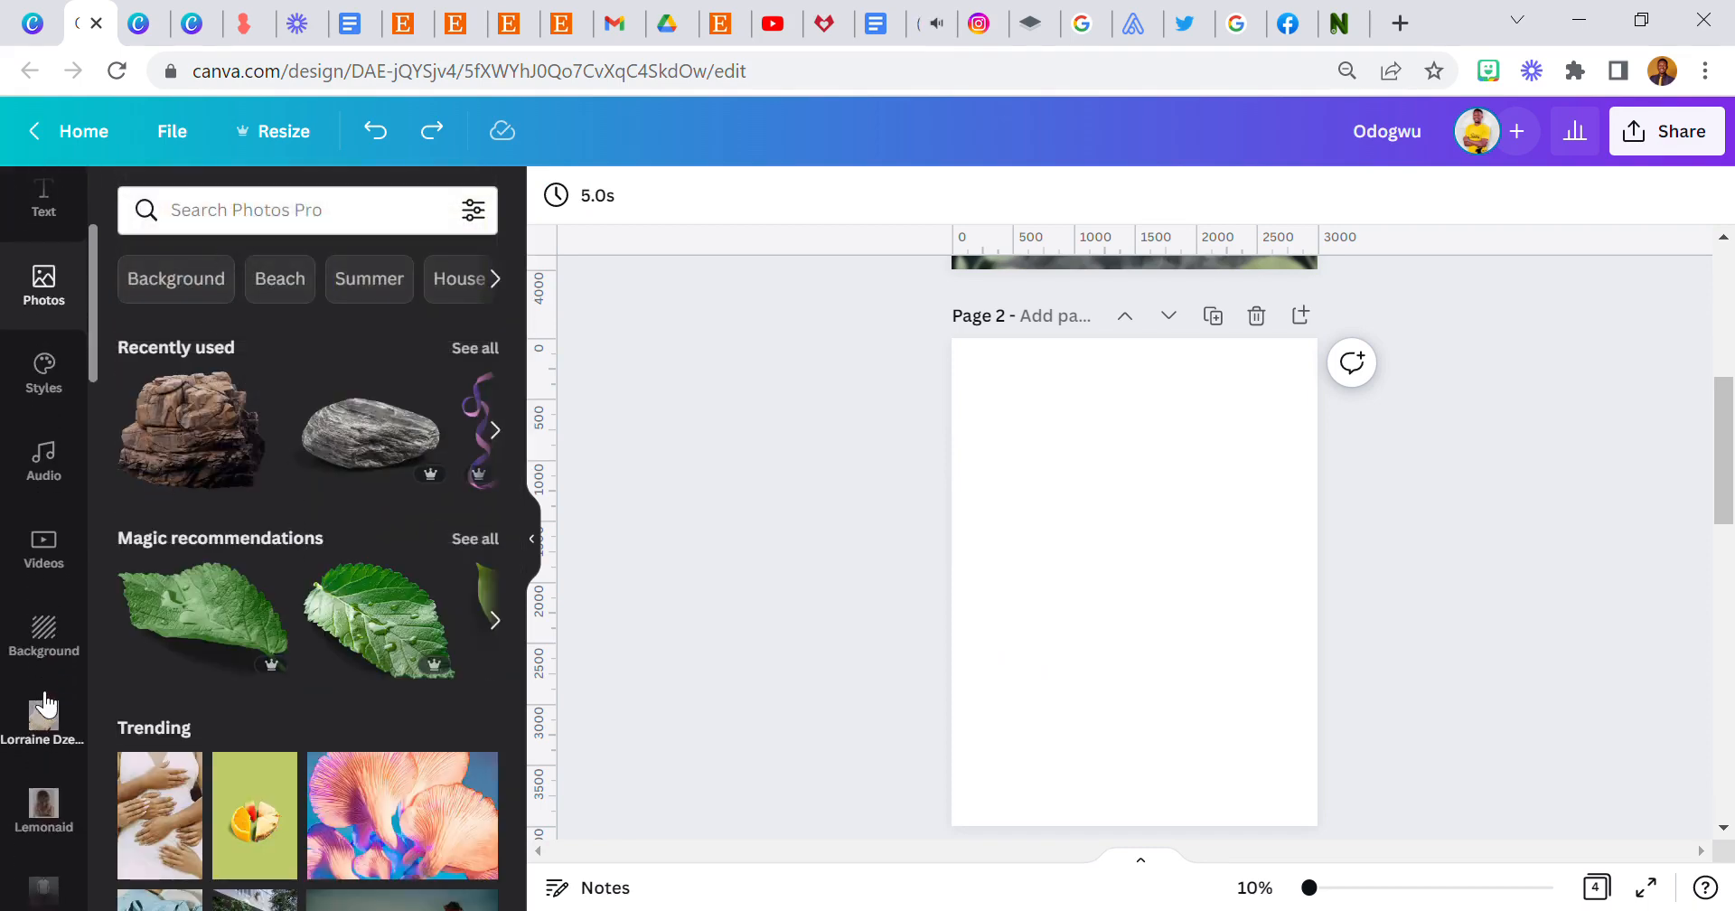
scroll(36, 687, "down", 10)
scroll(27, 660, "down", 6)
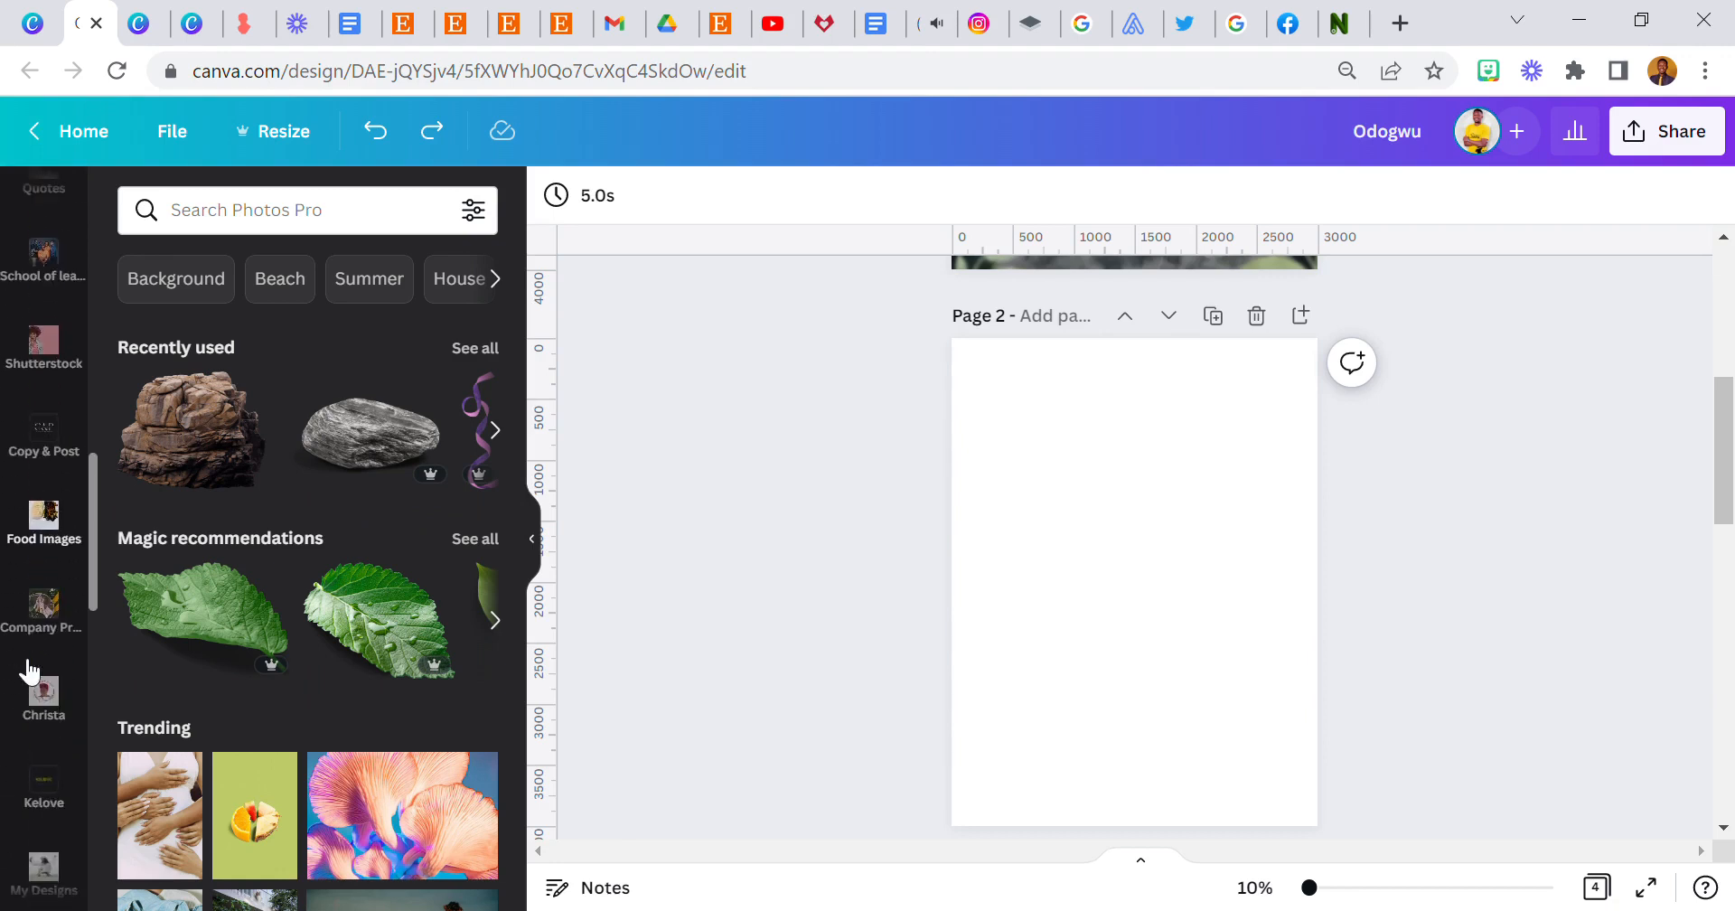
scroll(35, 650, "down", 4)
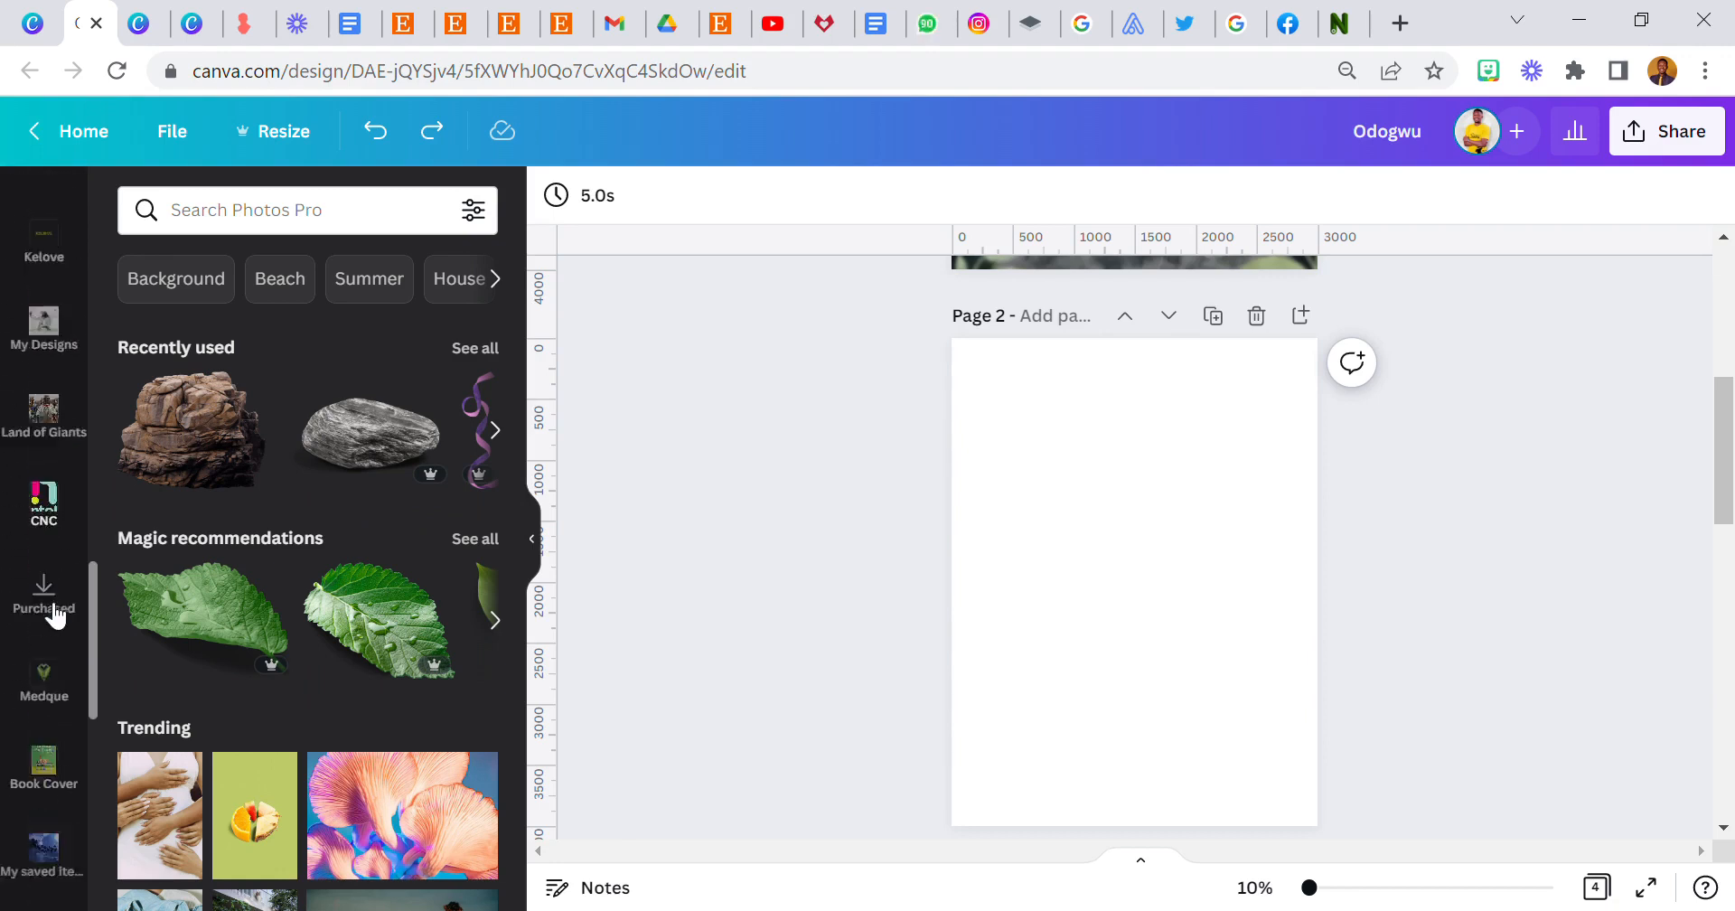
left_click(63, 713)
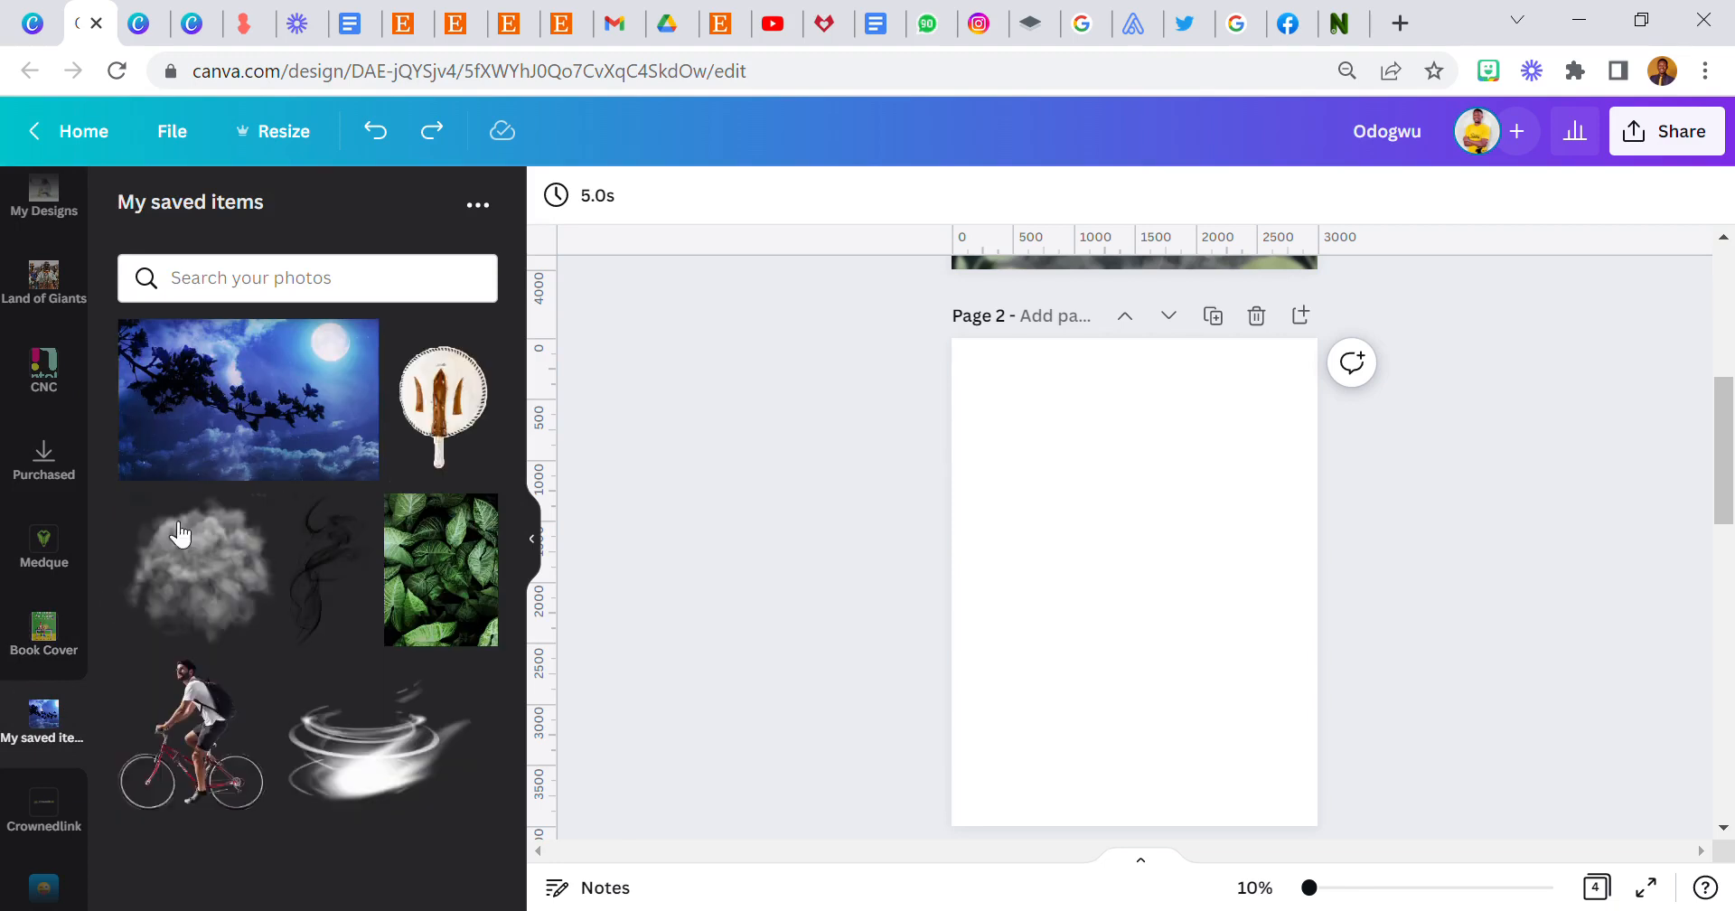
scroll(36, 488, "up", 10)
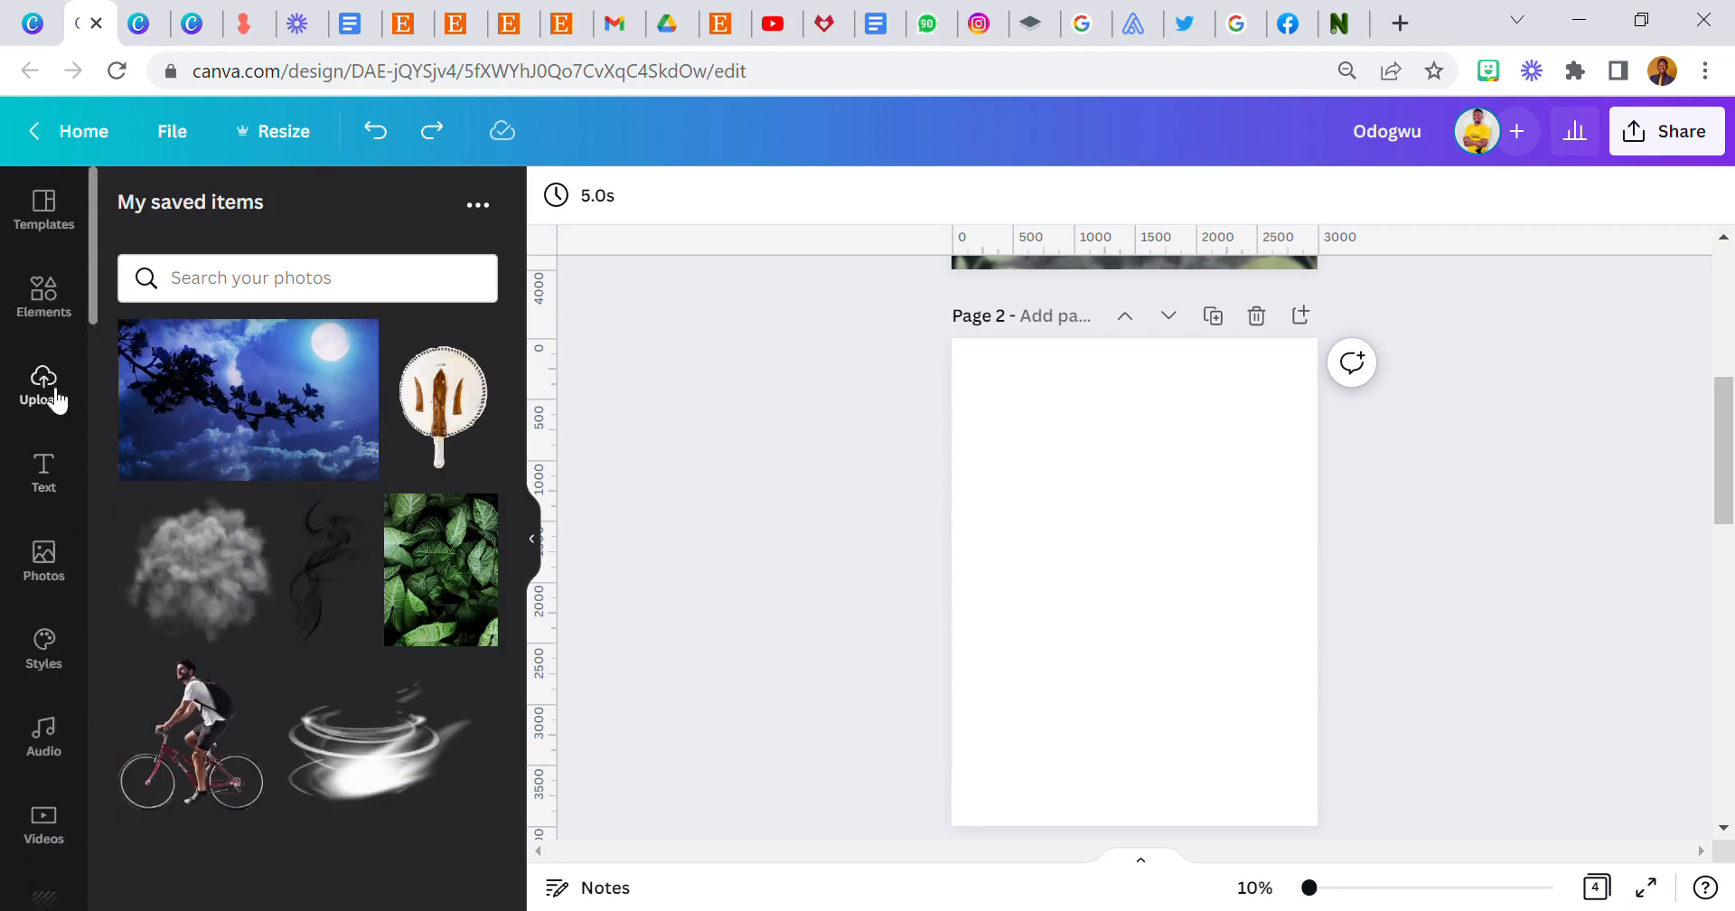
Search the photo library for "dark moody forest" and set the dark blue forest photo as page 2's background
left_click(58, 553)
left_click(225, 217)
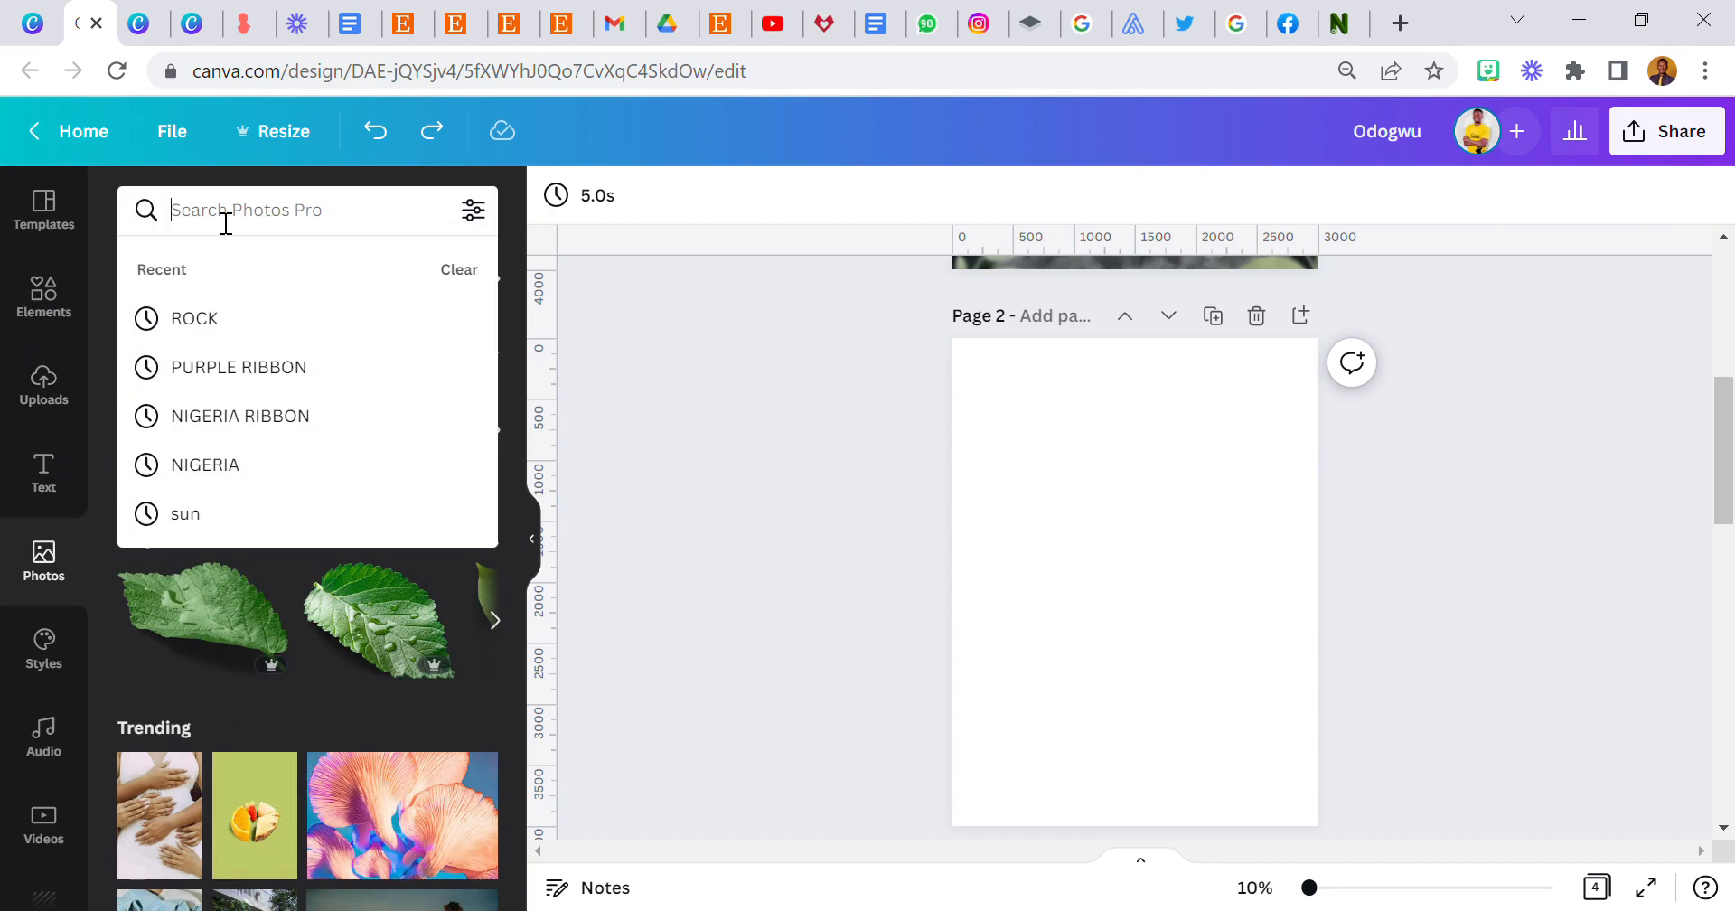
type("dar")
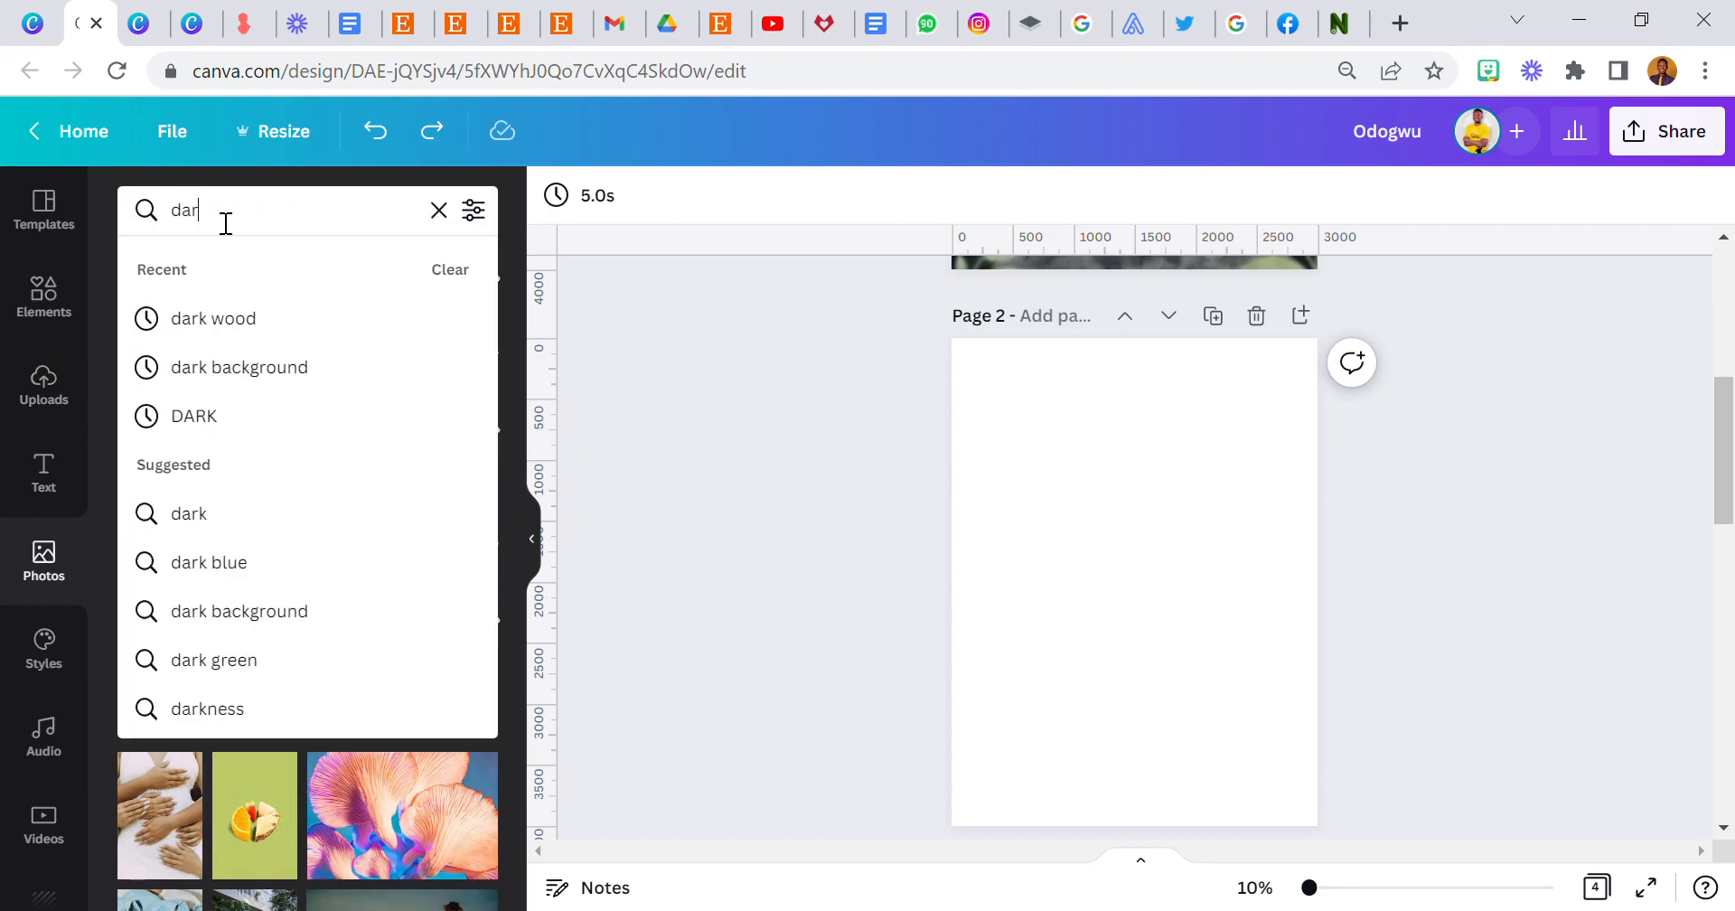
type("k moody forest")
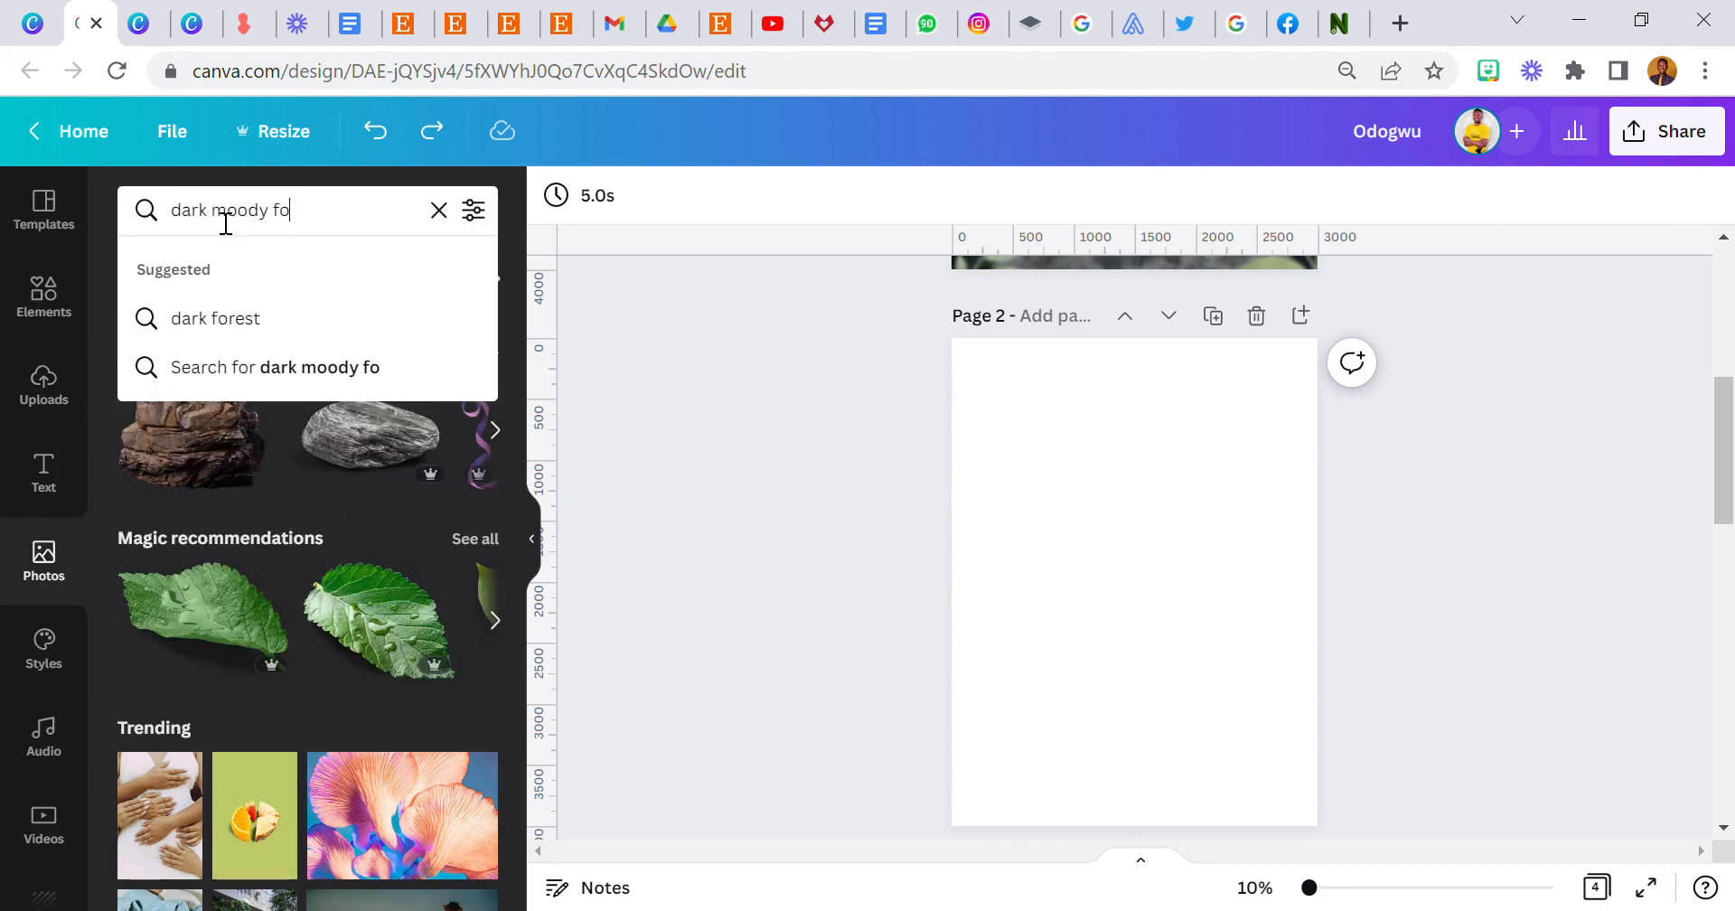
key("Return")
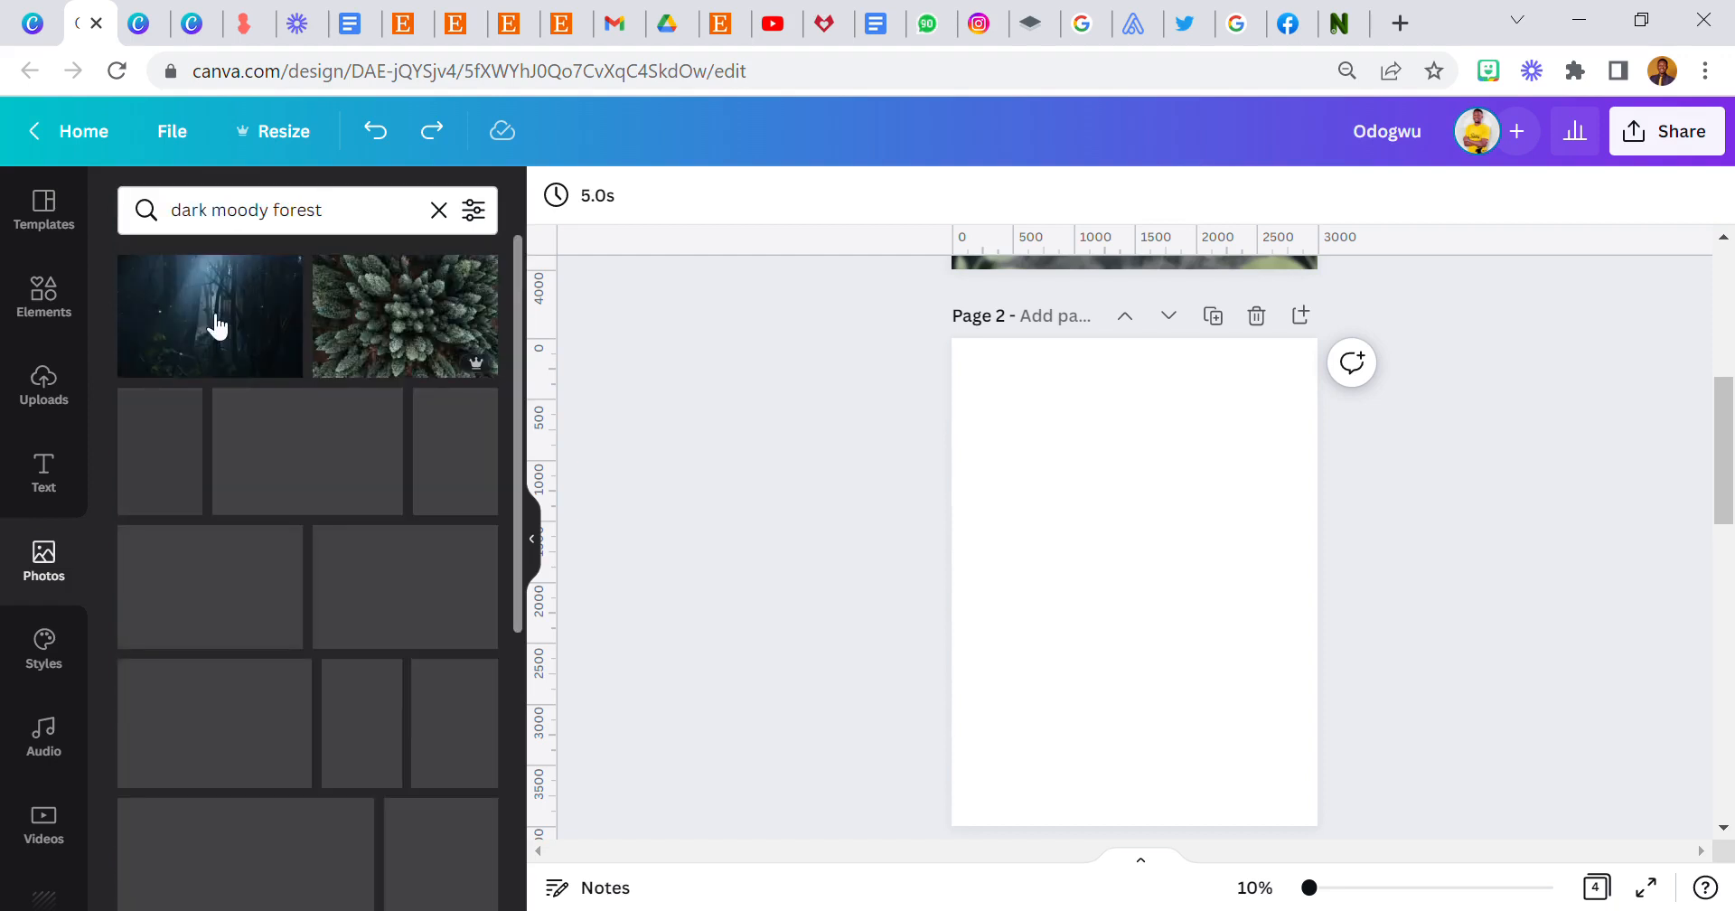
left_click_drag(231, 321, 952, 399)
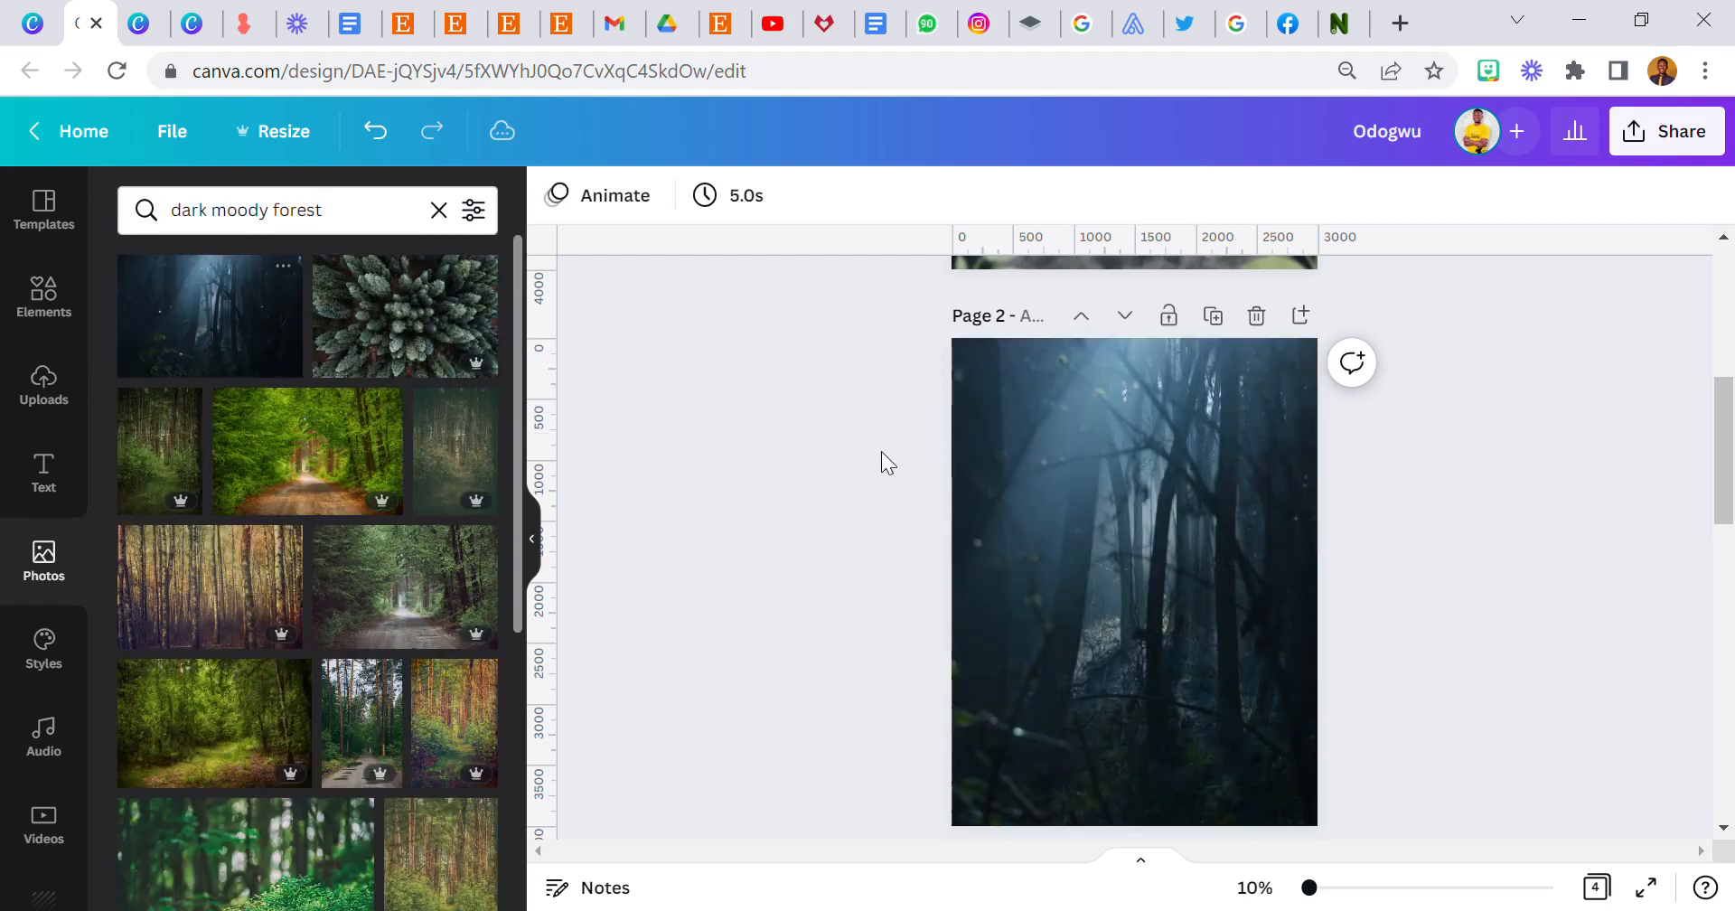
Set the blur of the forest background to 10
left_click(1294, 551)
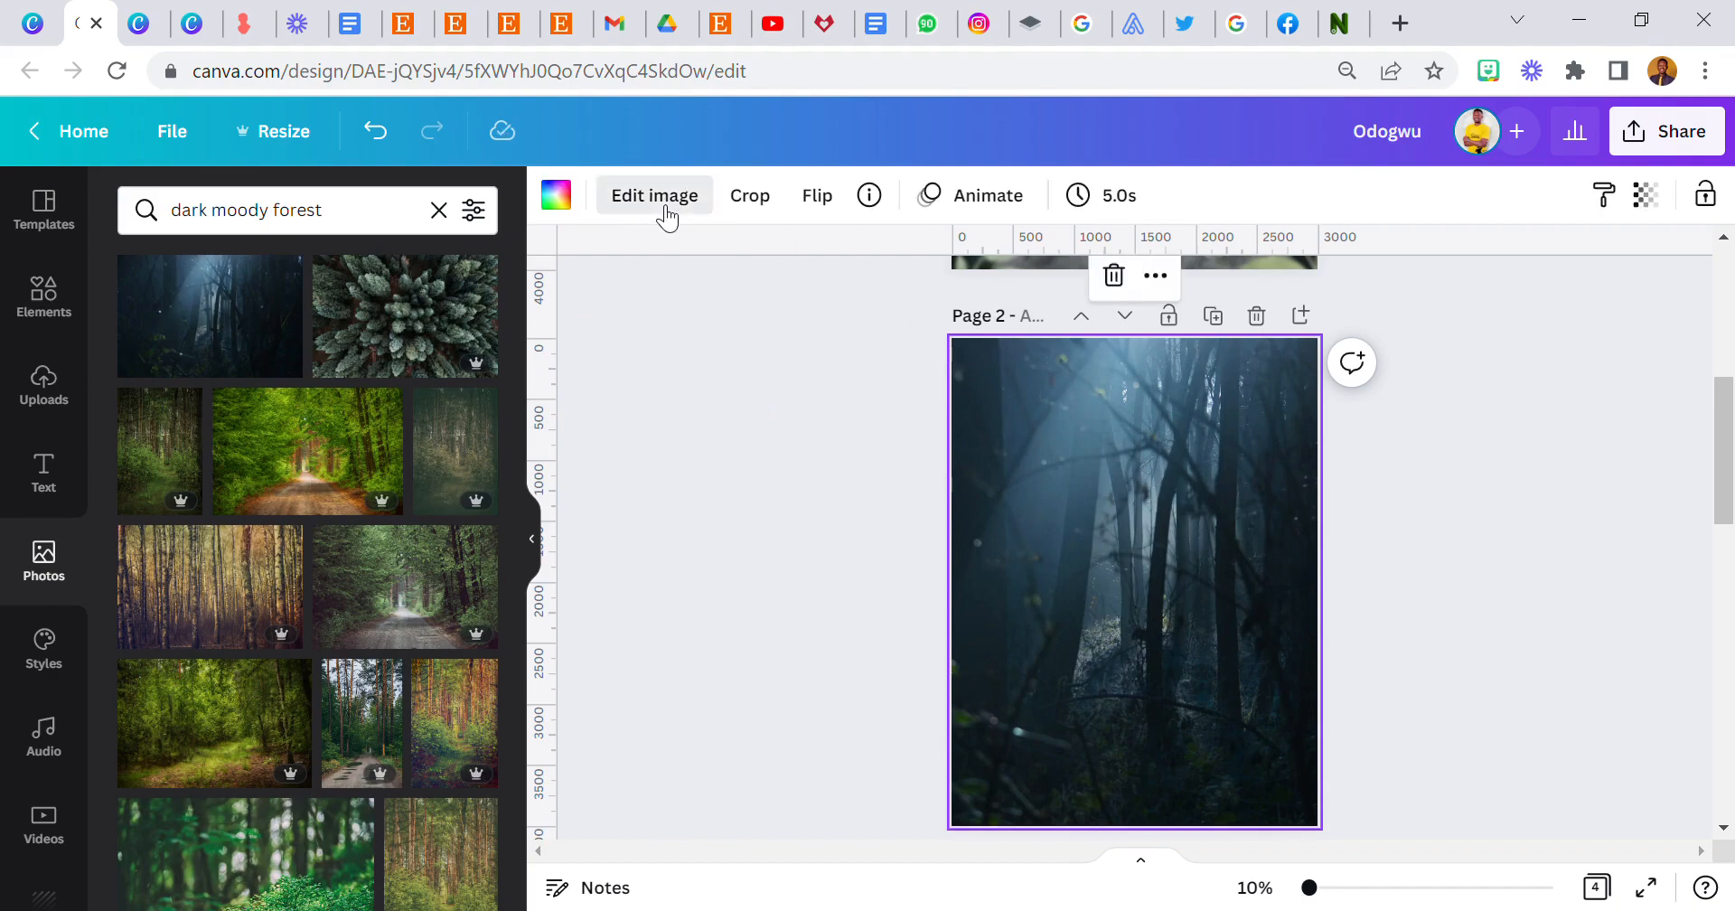
left_click(665, 198)
left_click(461, 669)
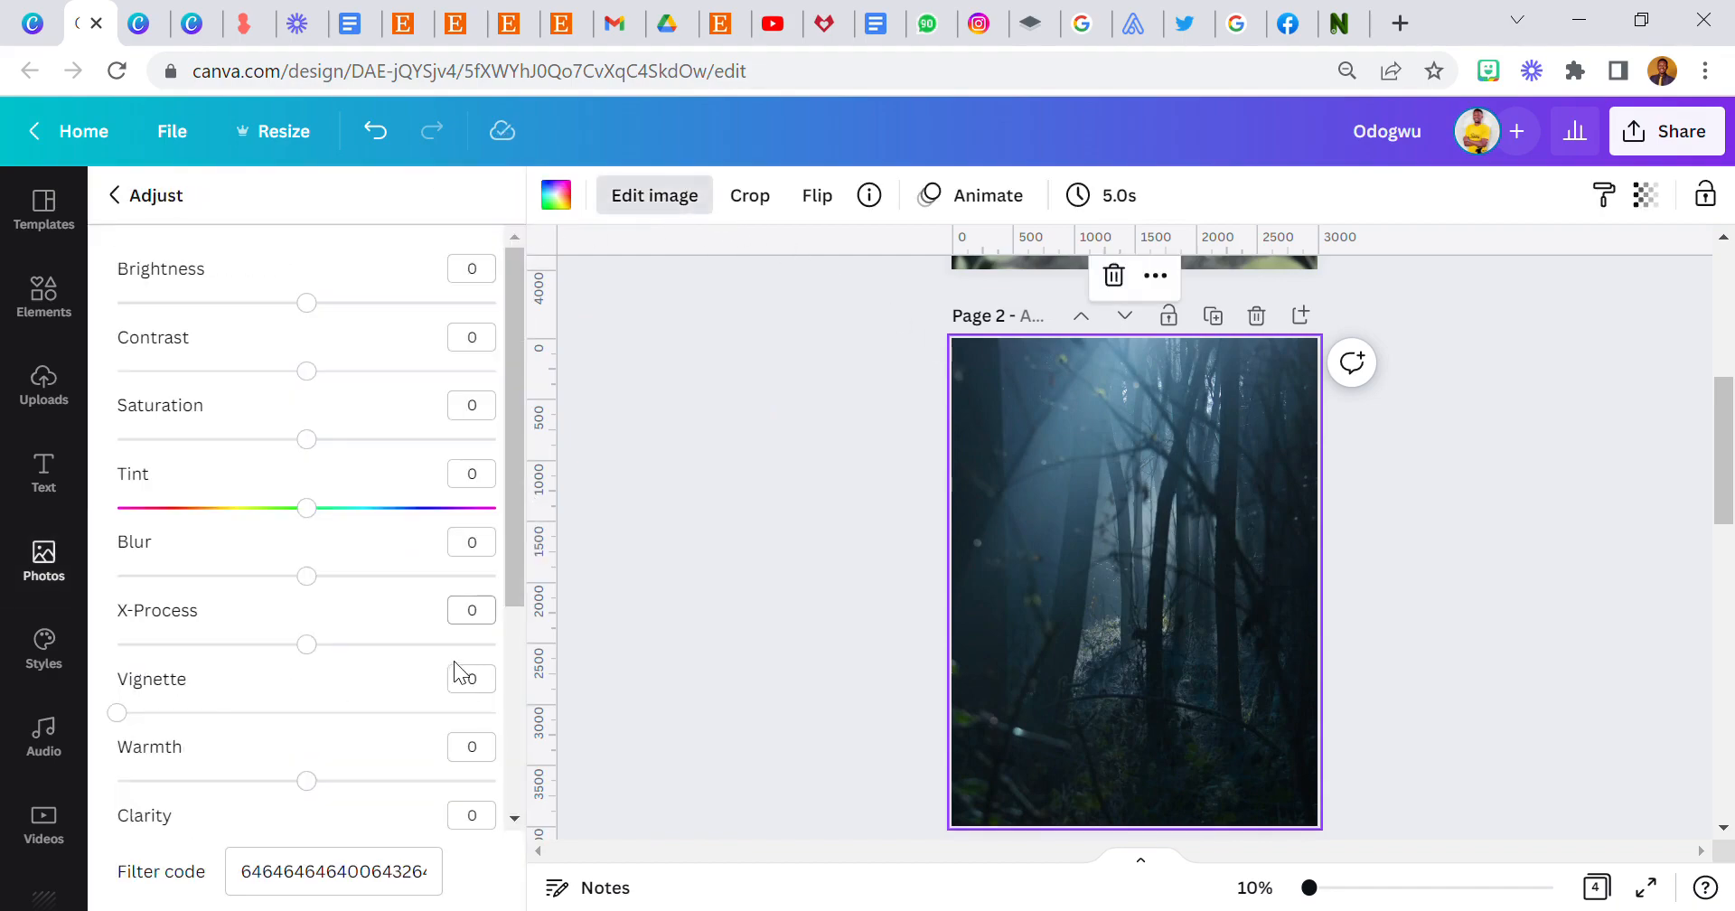
left_click(476, 551)
type("10")
key("Return")
left_click(793, 653)
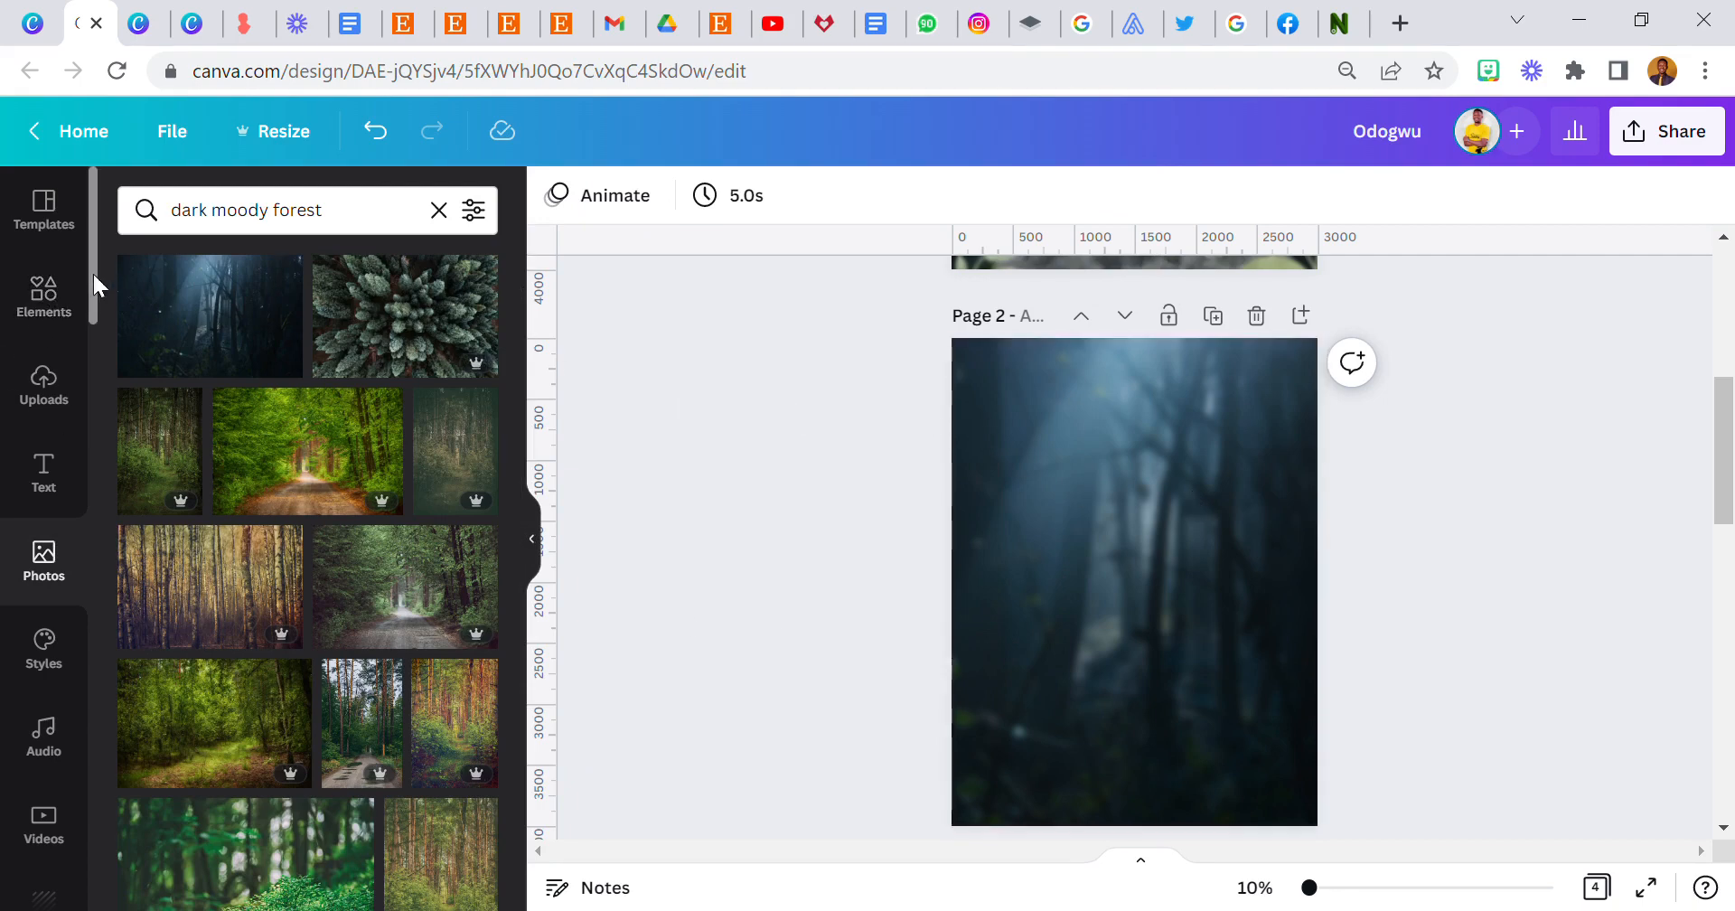
Add the green leaves photo from the My saved items folder to page 2
scroll(34, 556, "down", 10)
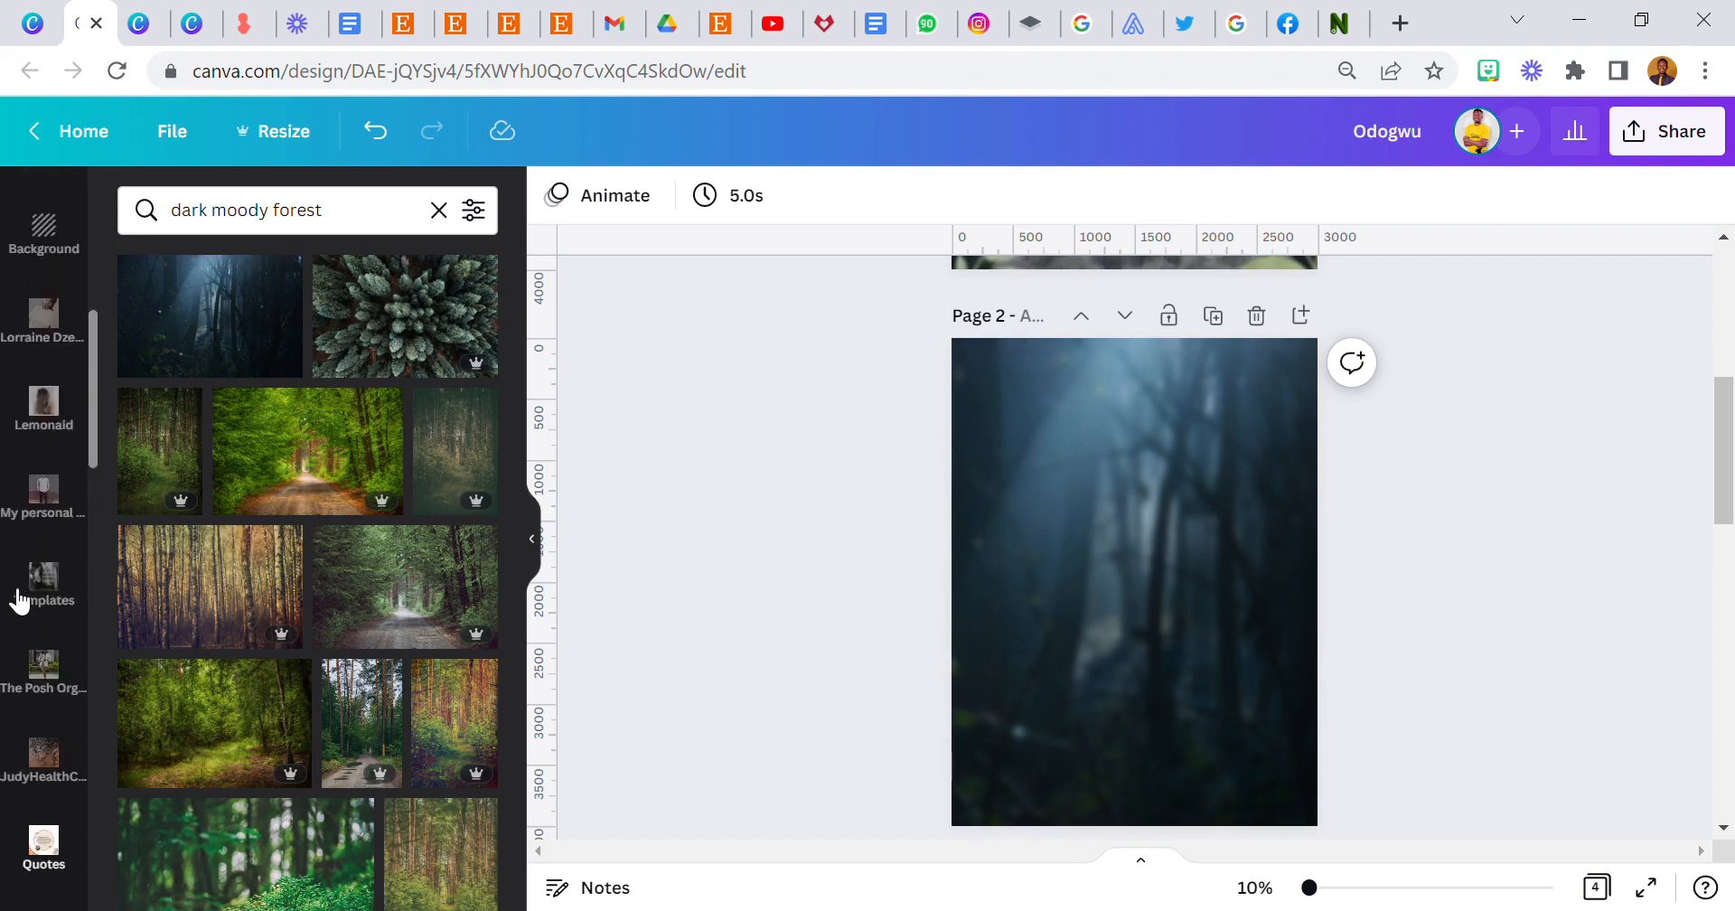
scroll(18, 597, "down", 4)
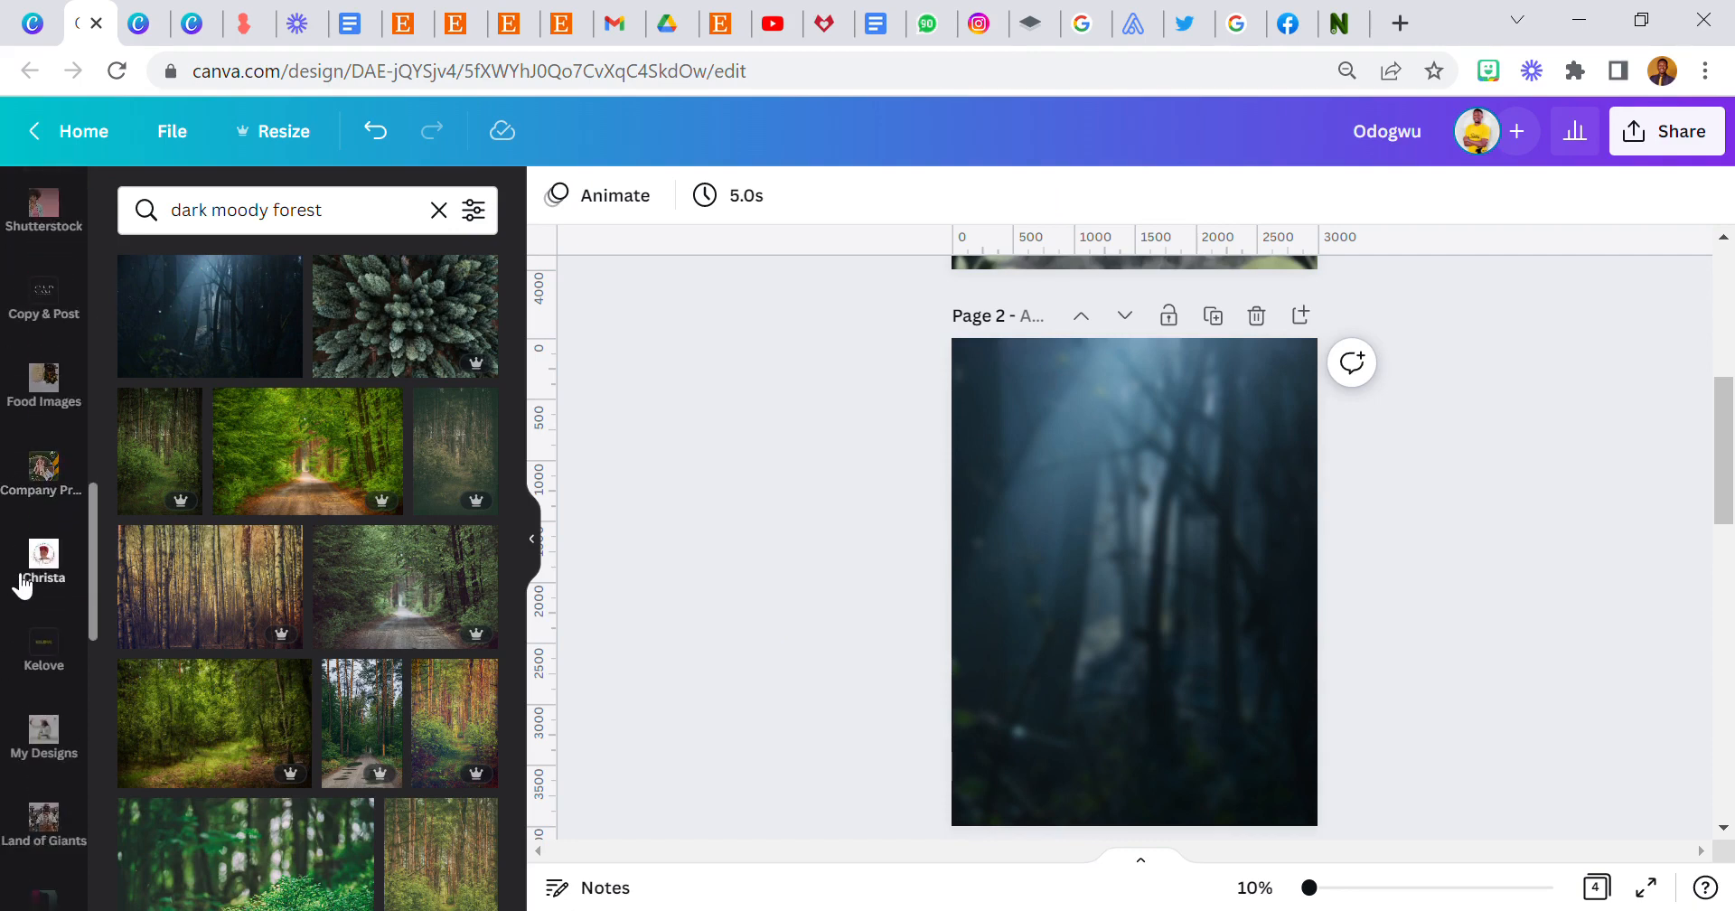
scroll(23, 585, "down", 7)
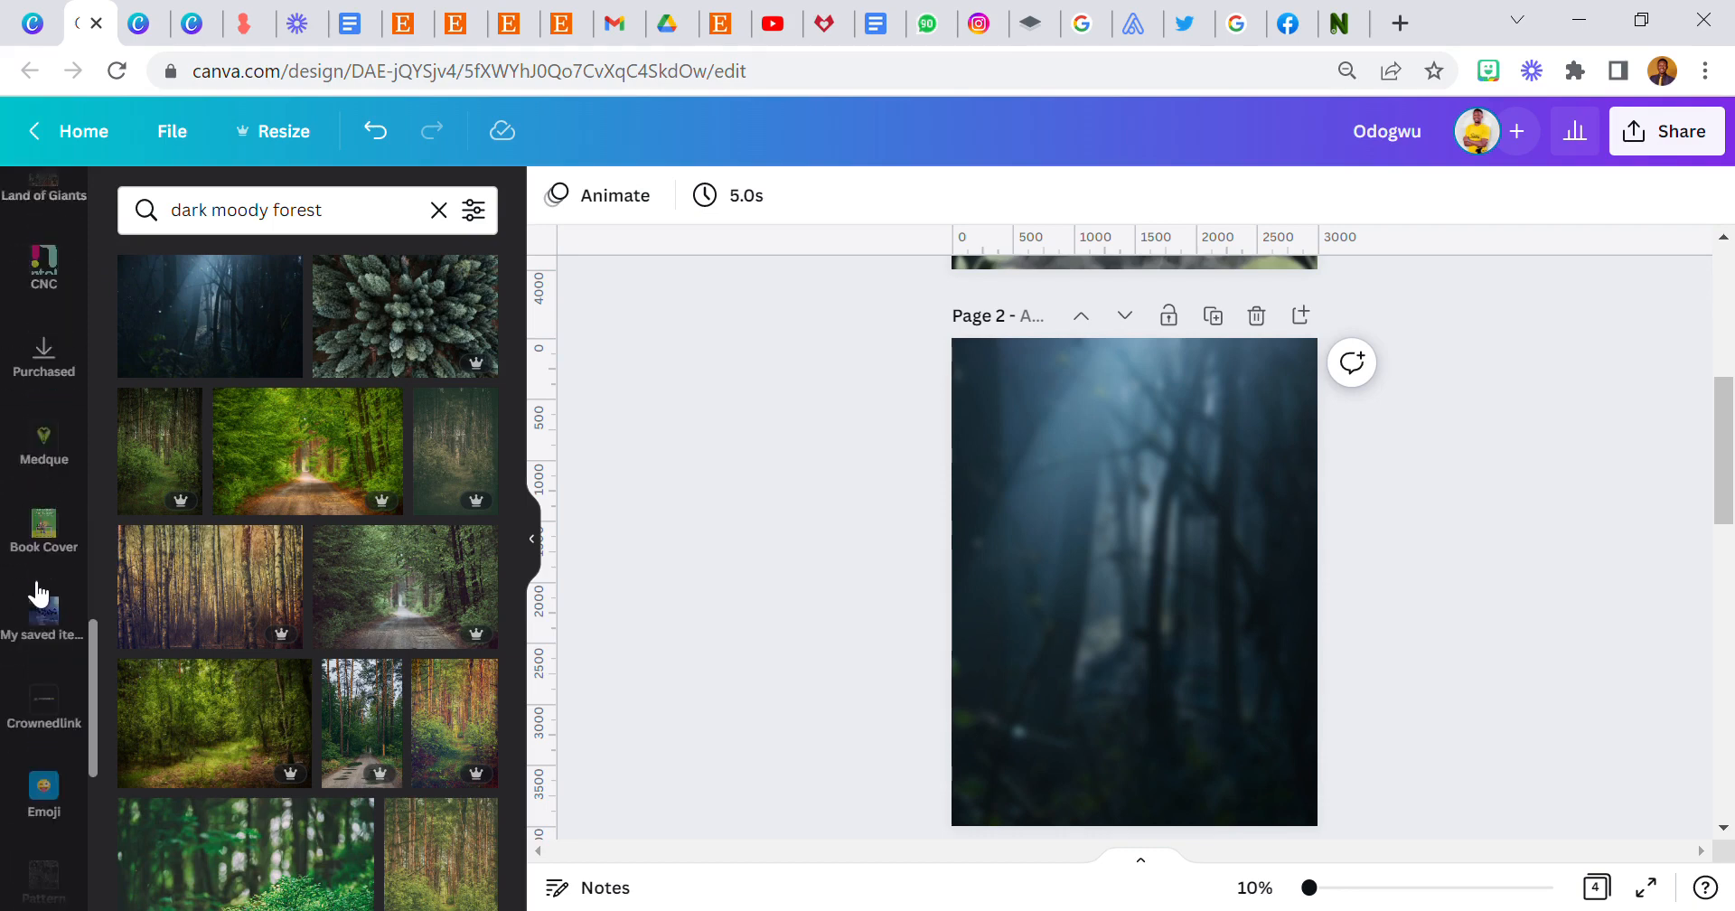
left_click(38, 594)
left_click(458, 553)
Align the leaves photo with the page's upper-left corner and stretch it to 3,000 wide, covering all but the lowest strip of the page
left_click_drag(1084, 509, 1069, 464)
scroll(1236, 592, "down", 3)
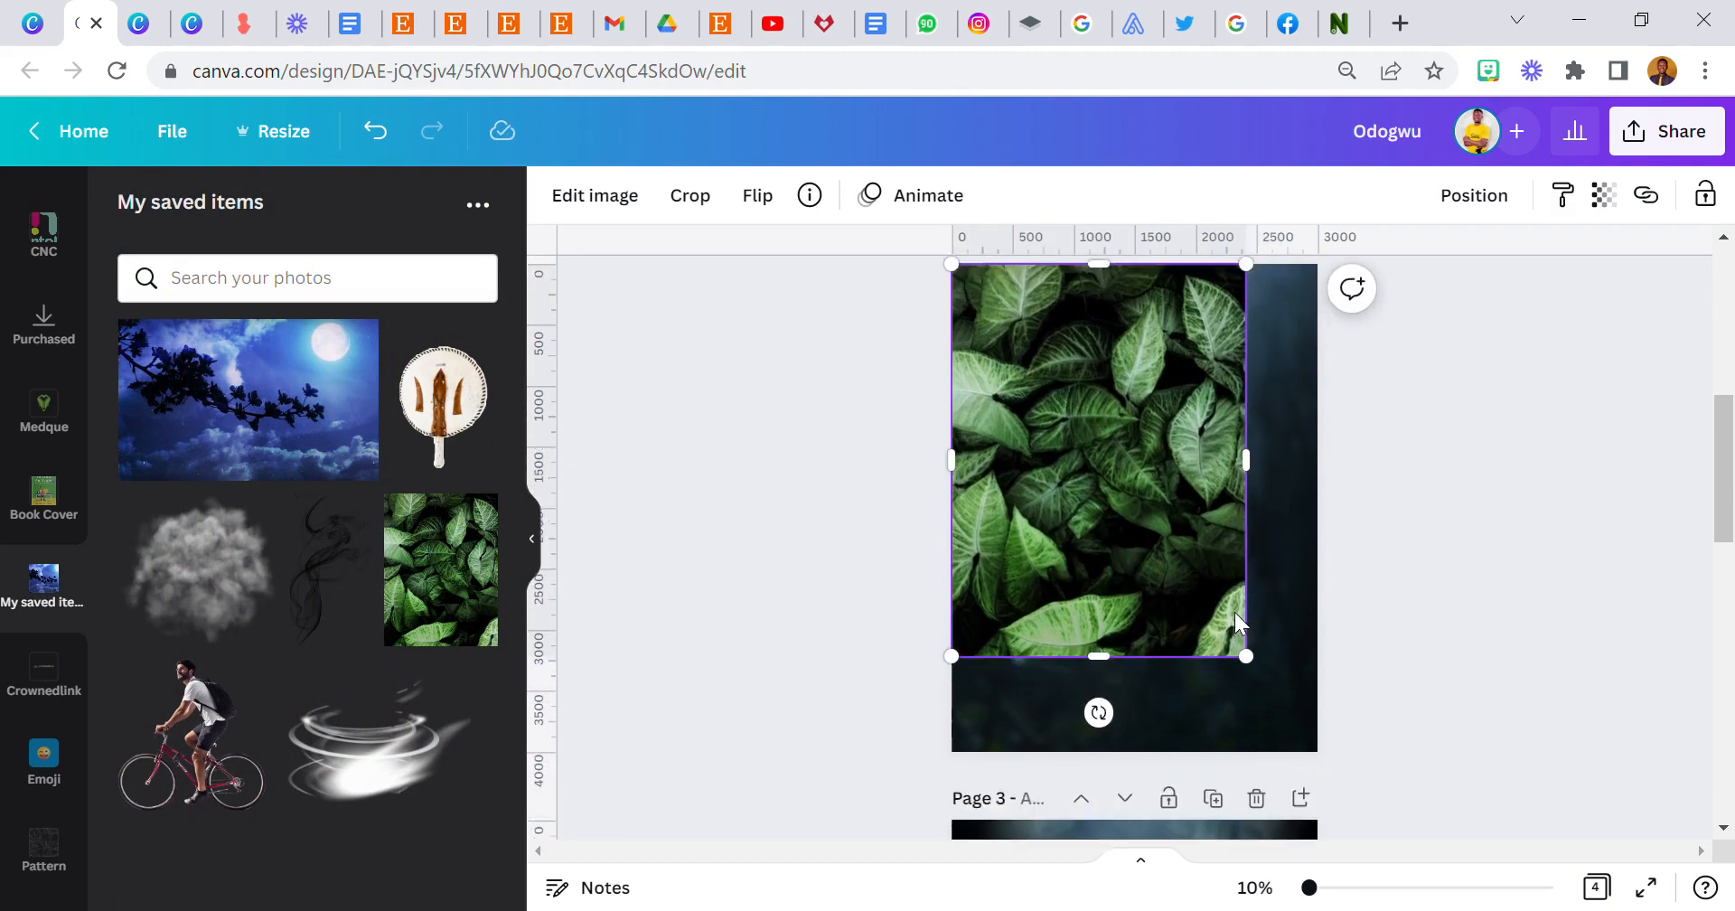
left_click_drag(1252, 570, 1335, 570)
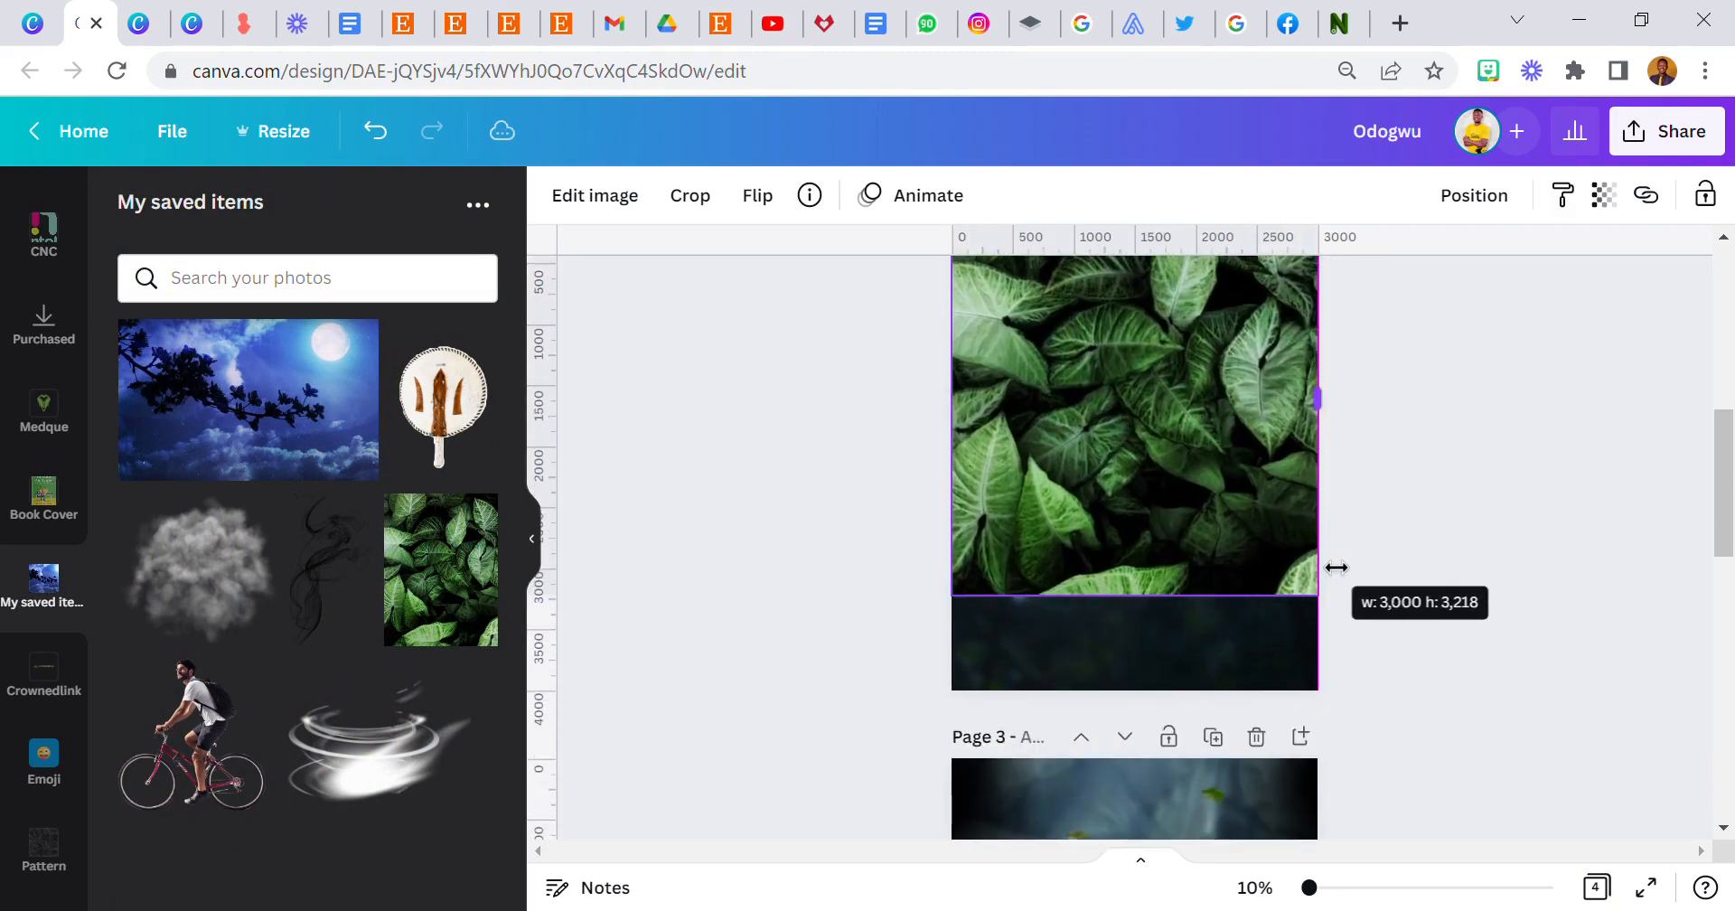
scroll(1179, 529, "up", 3)
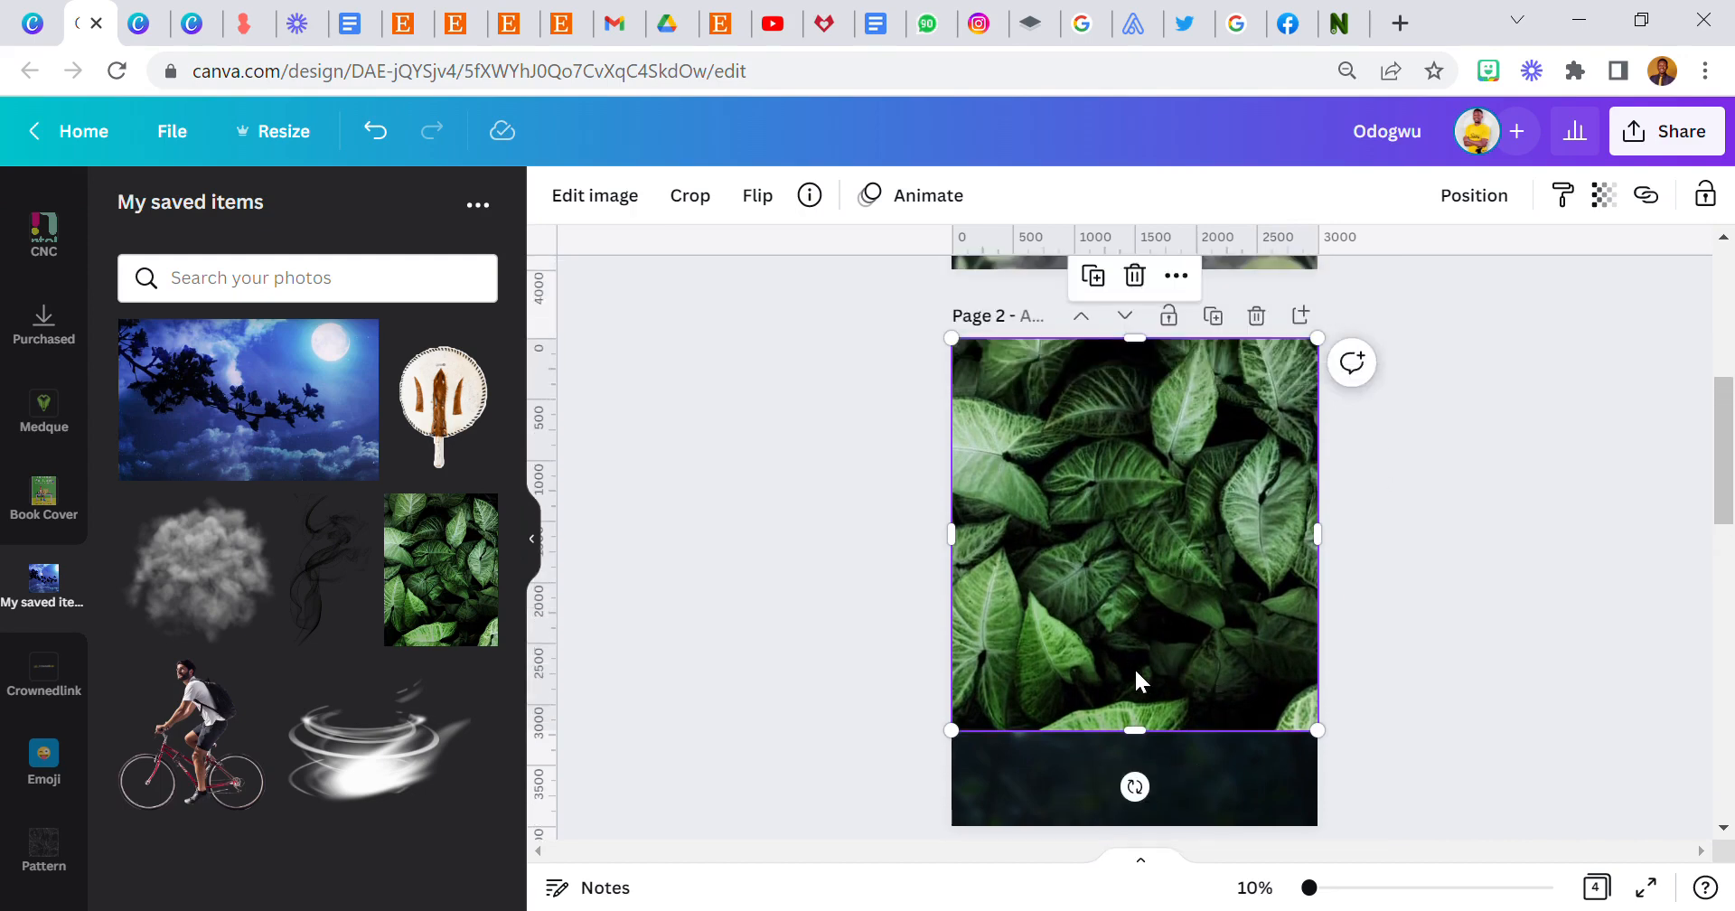
left_click_drag(1149, 740, 1151, 750)
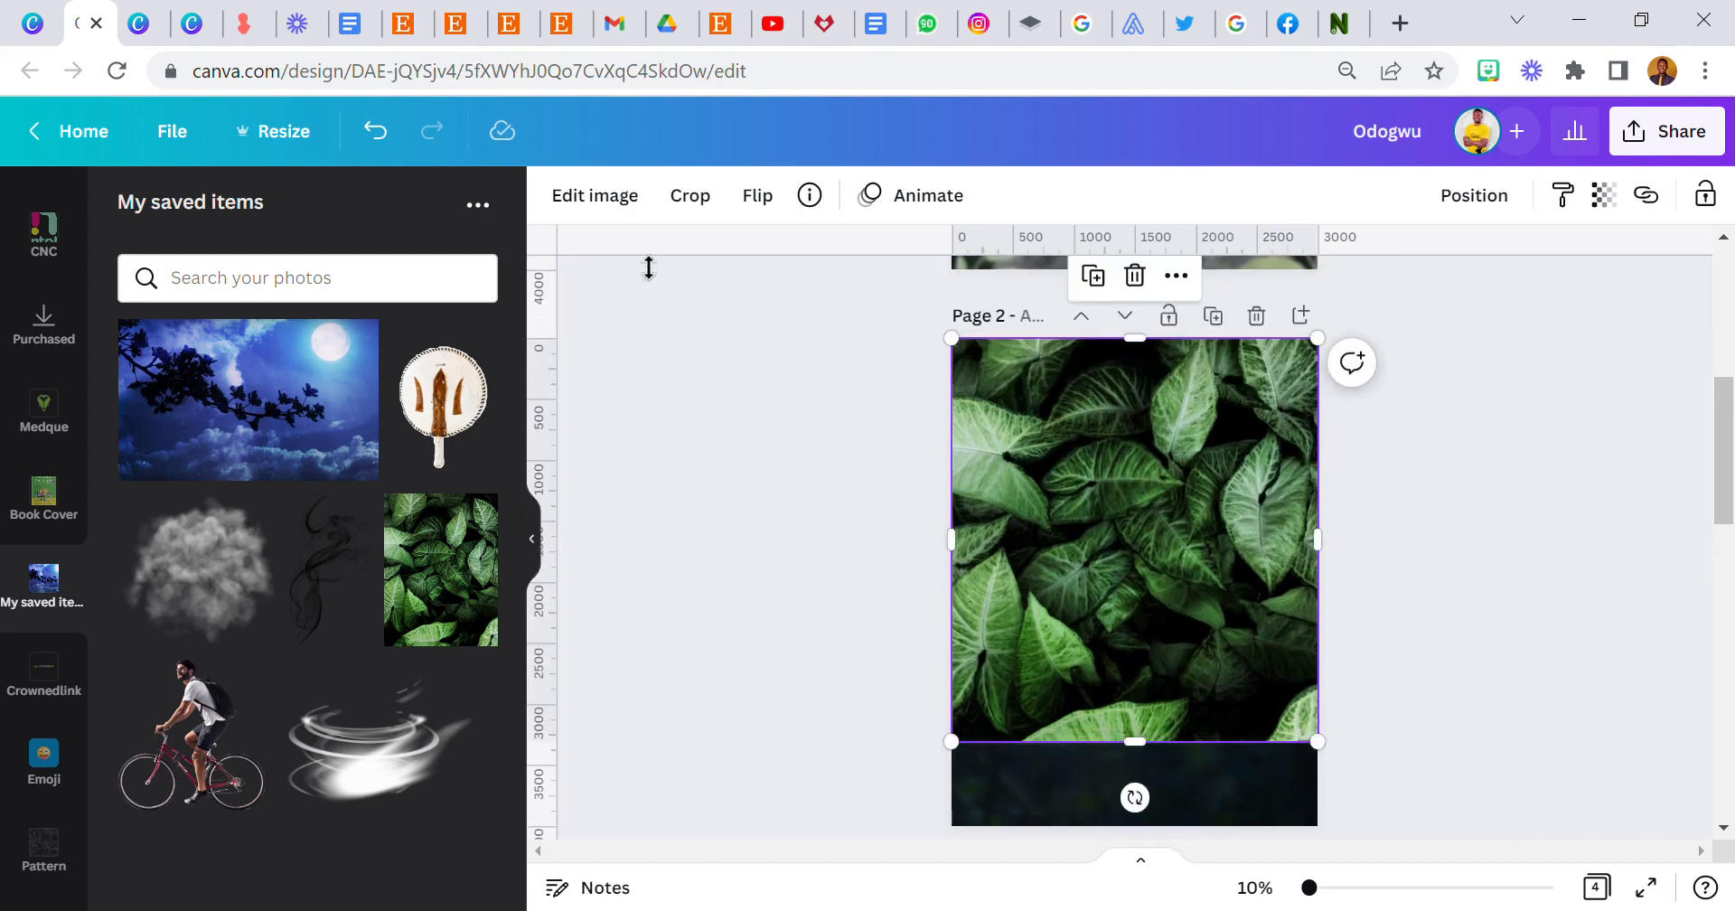
Set the leaves photo's brightness to -4 and its contrast to 13
left_click(627, 206)
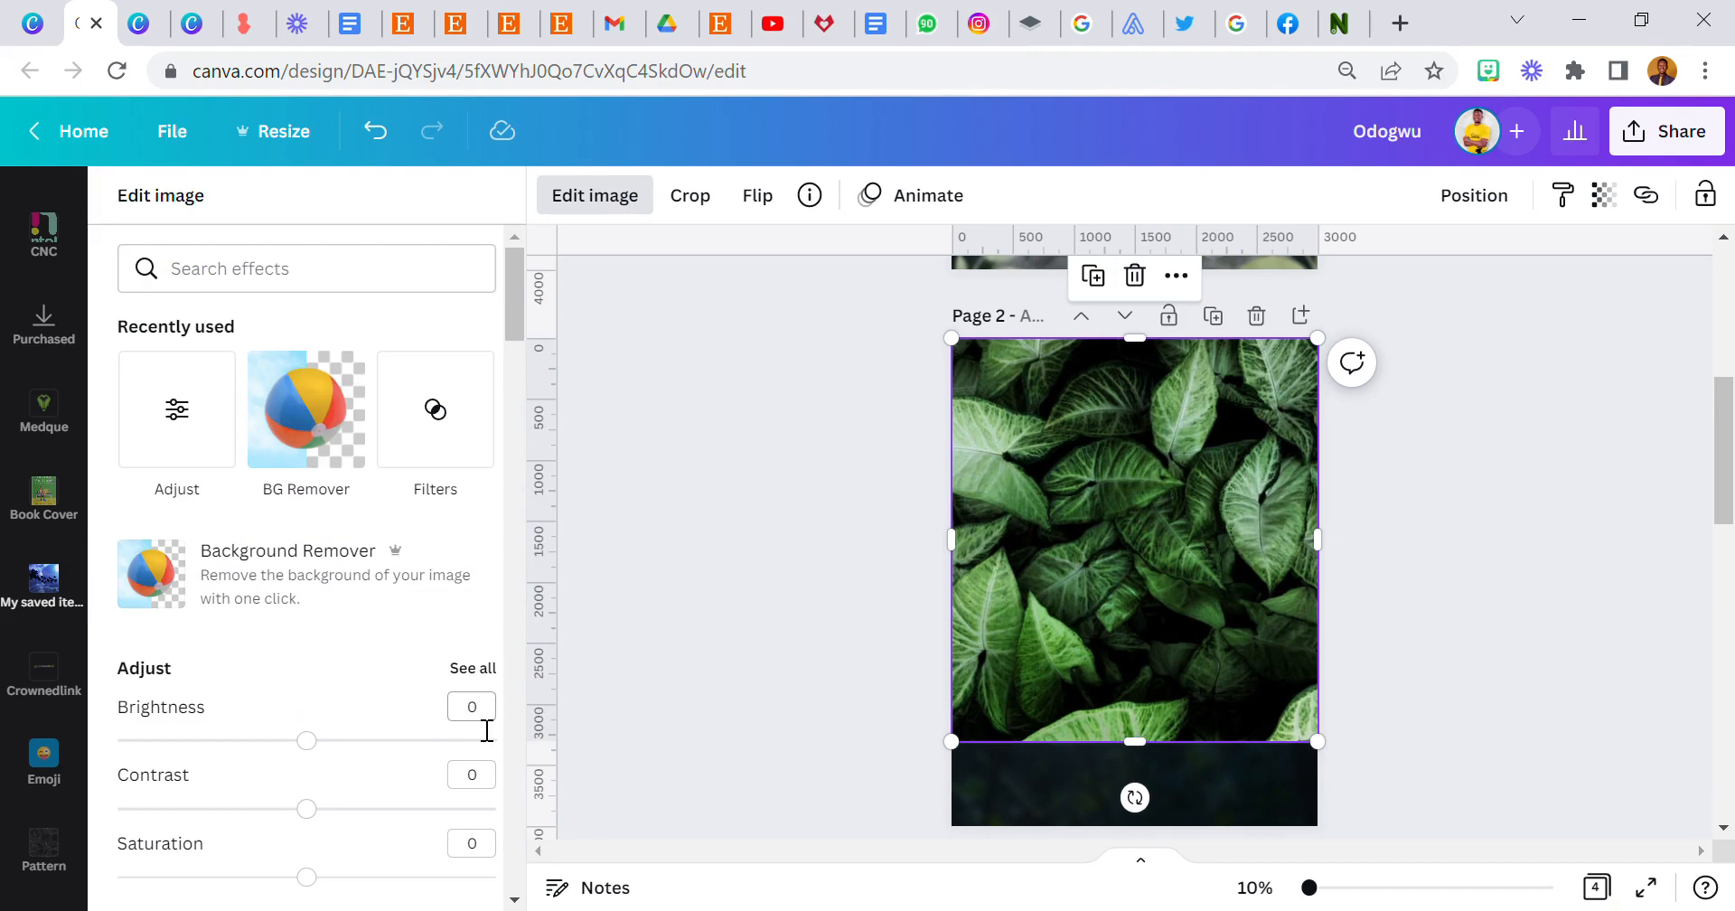
left_click_drag(309, 749, 311, 750)
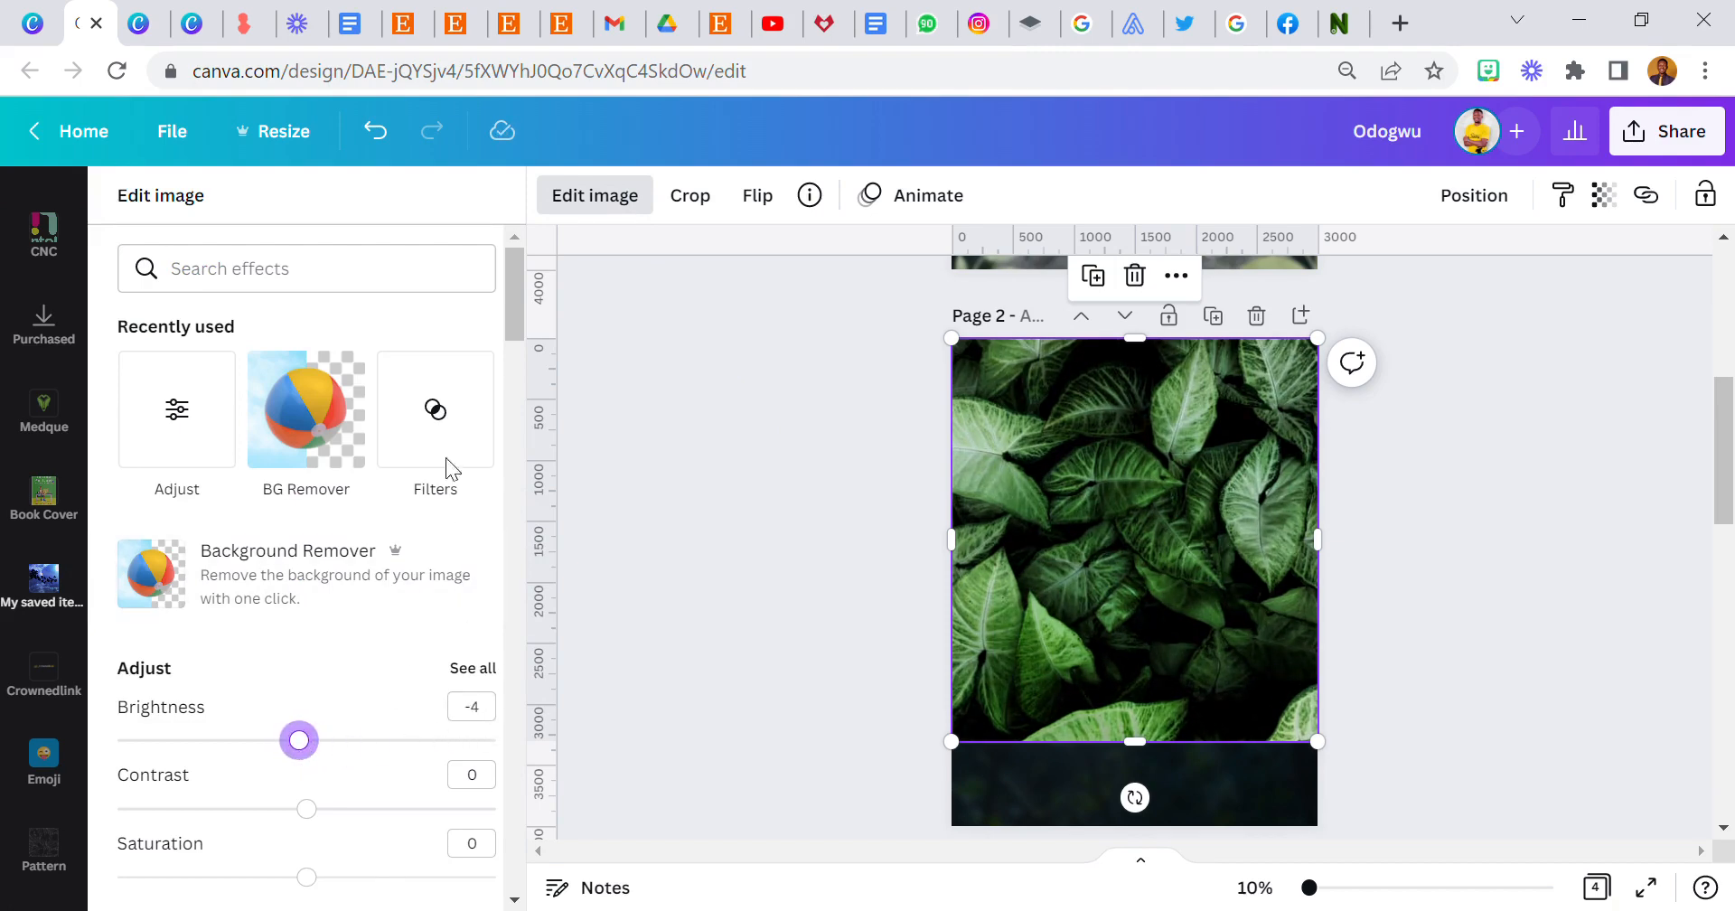
scroll(311, 686, "down", 3)
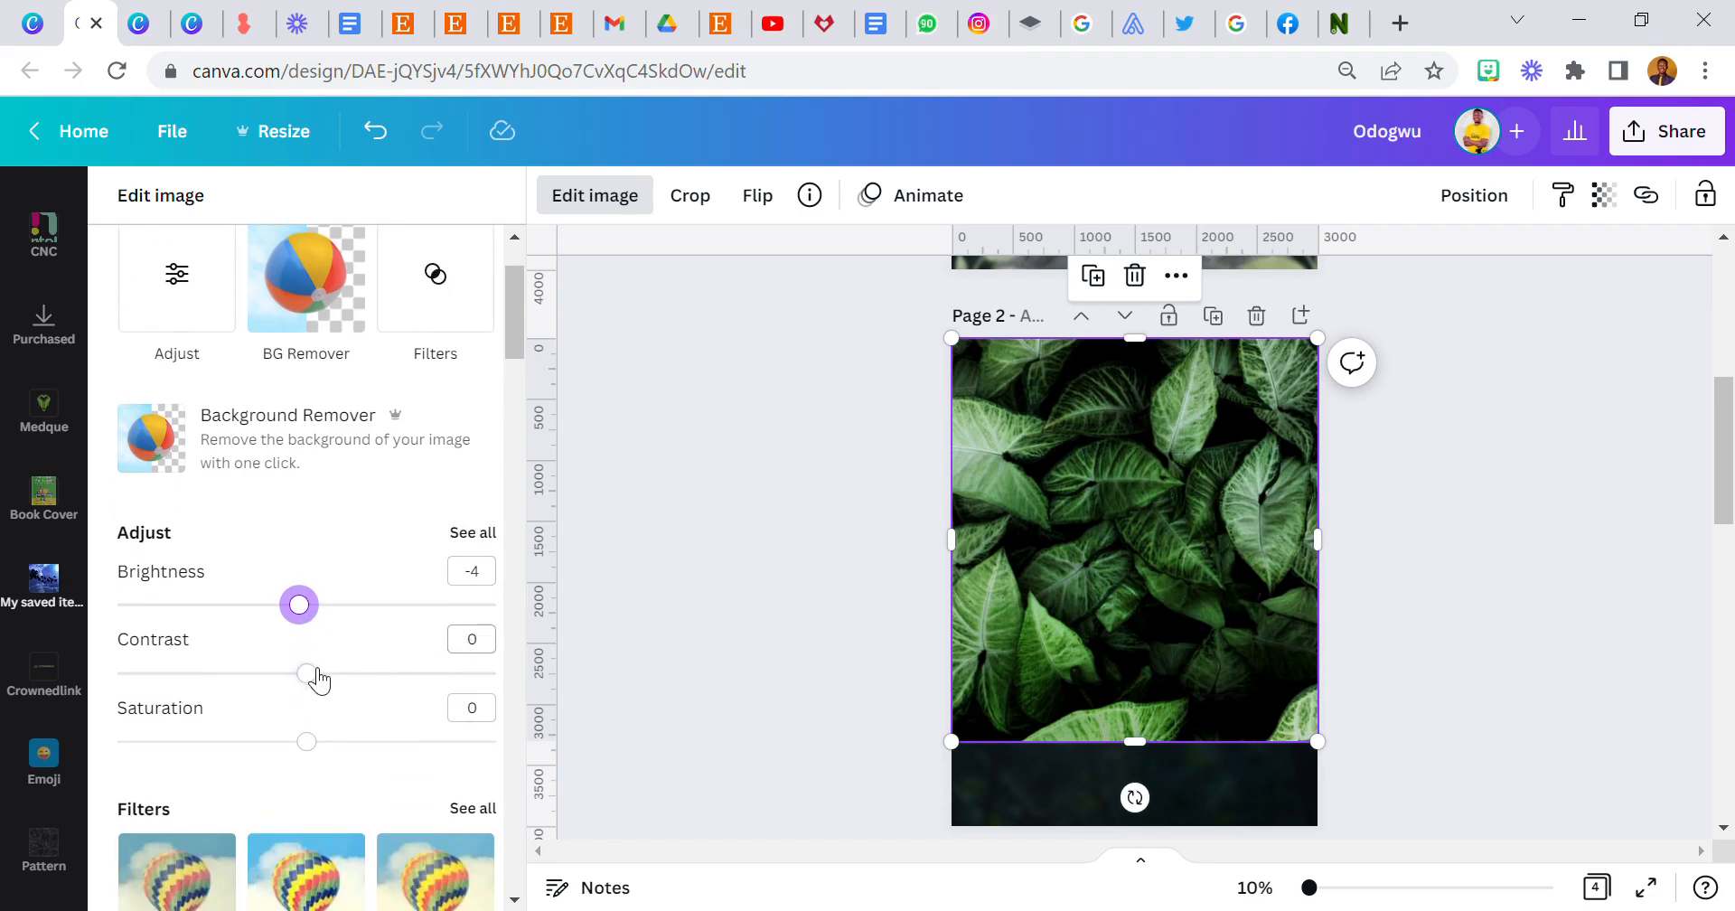
left_click_drag(316, 671, 349, 678)
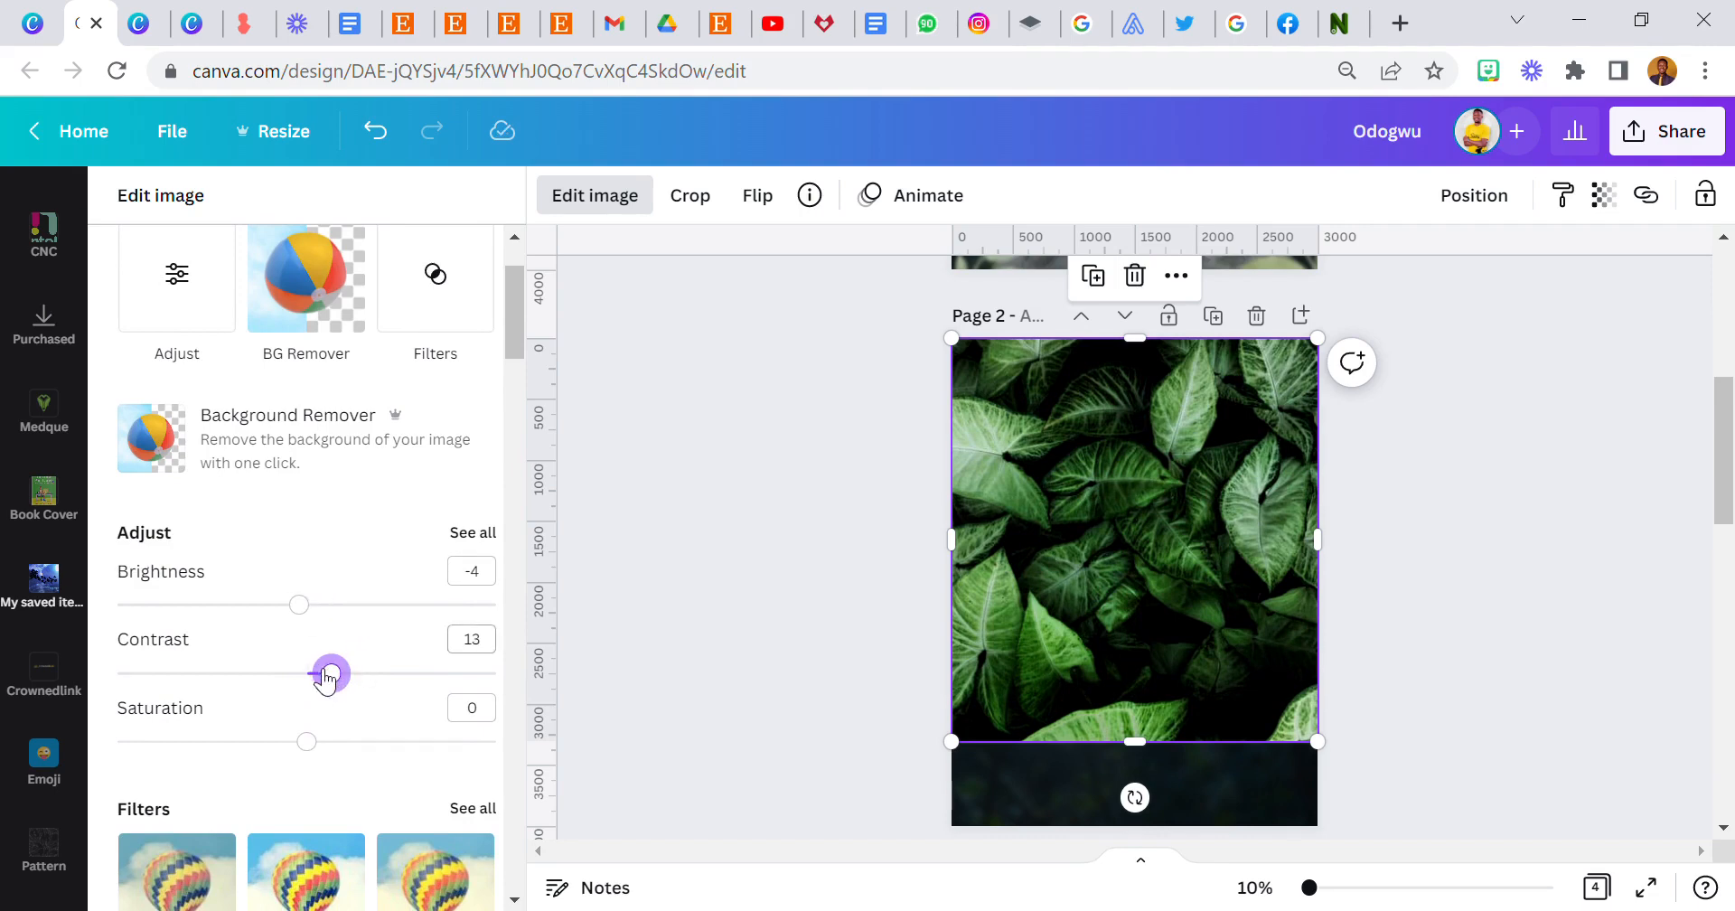
Set the leaves photo's saturation to -57 and its blur to 10
left_click(475, 535)
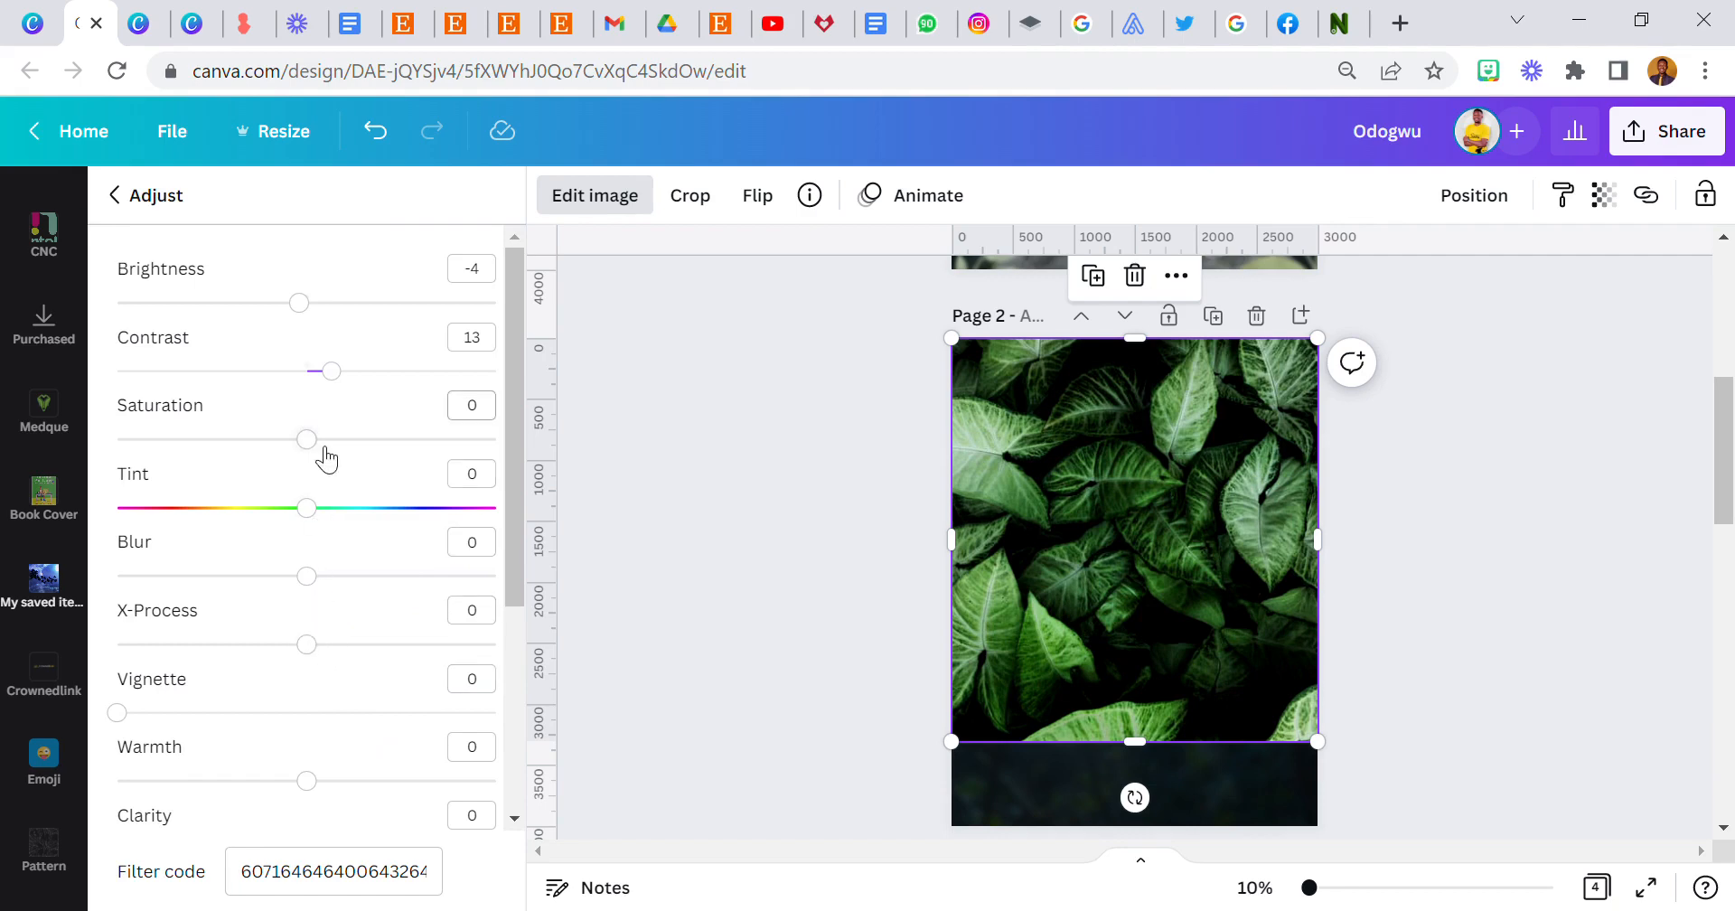
left_click_drag(316, 443, 208, 444)
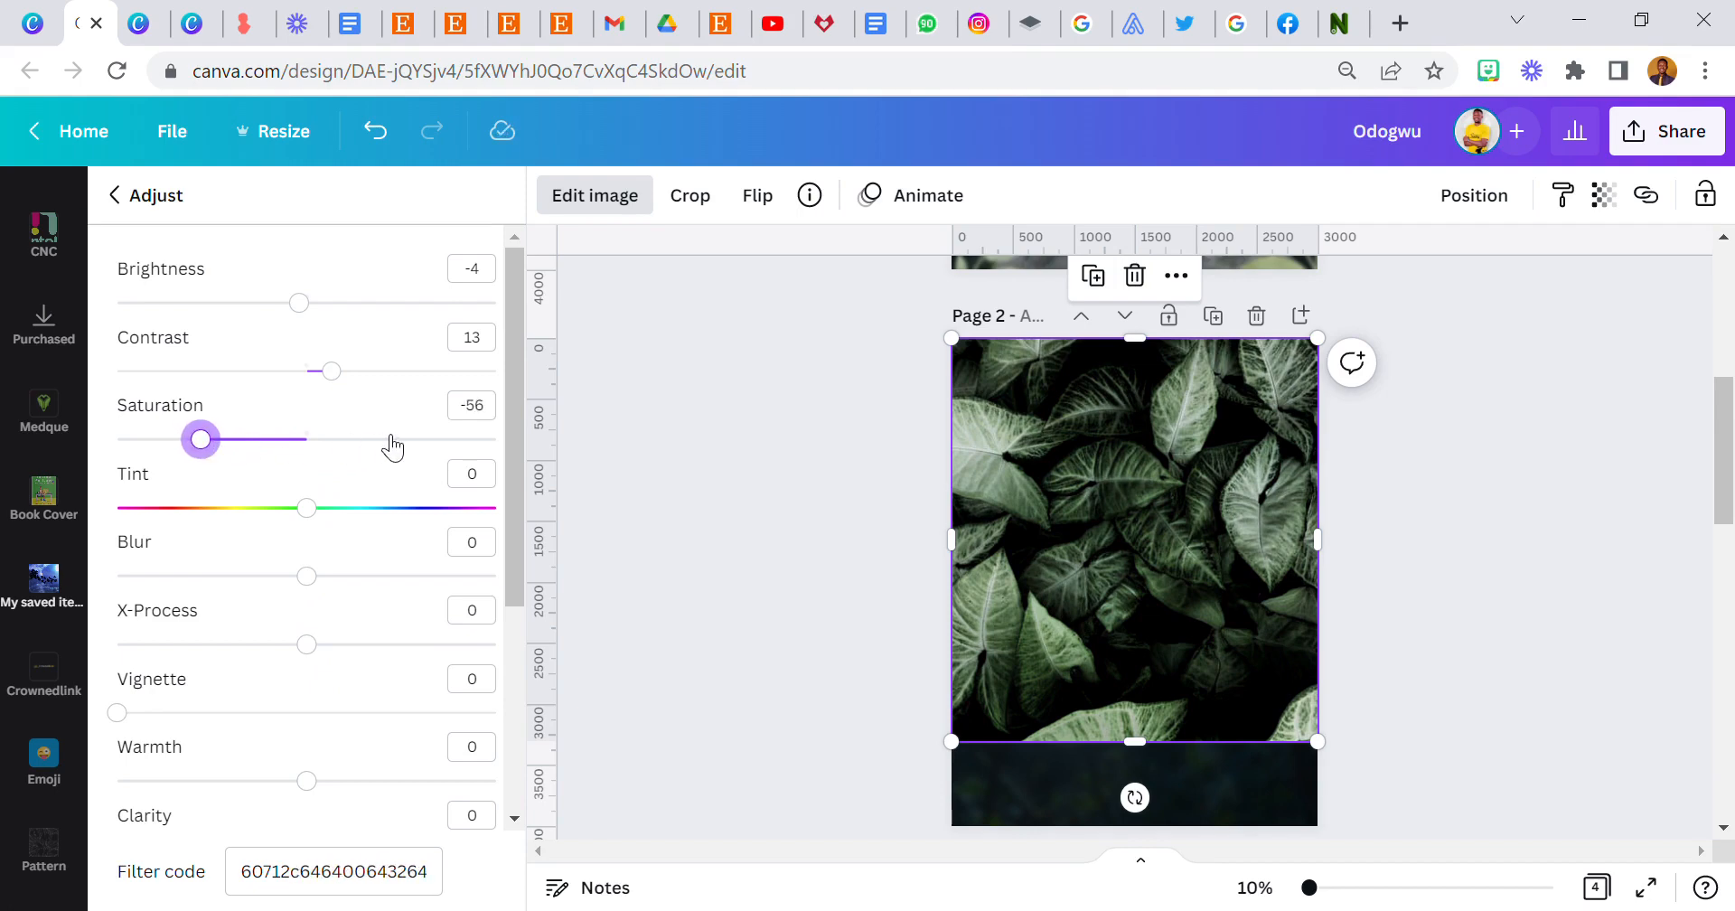
left_click_drag(482, 406, 502, 424)
key("BackSpace")
type("7")
key("Return")
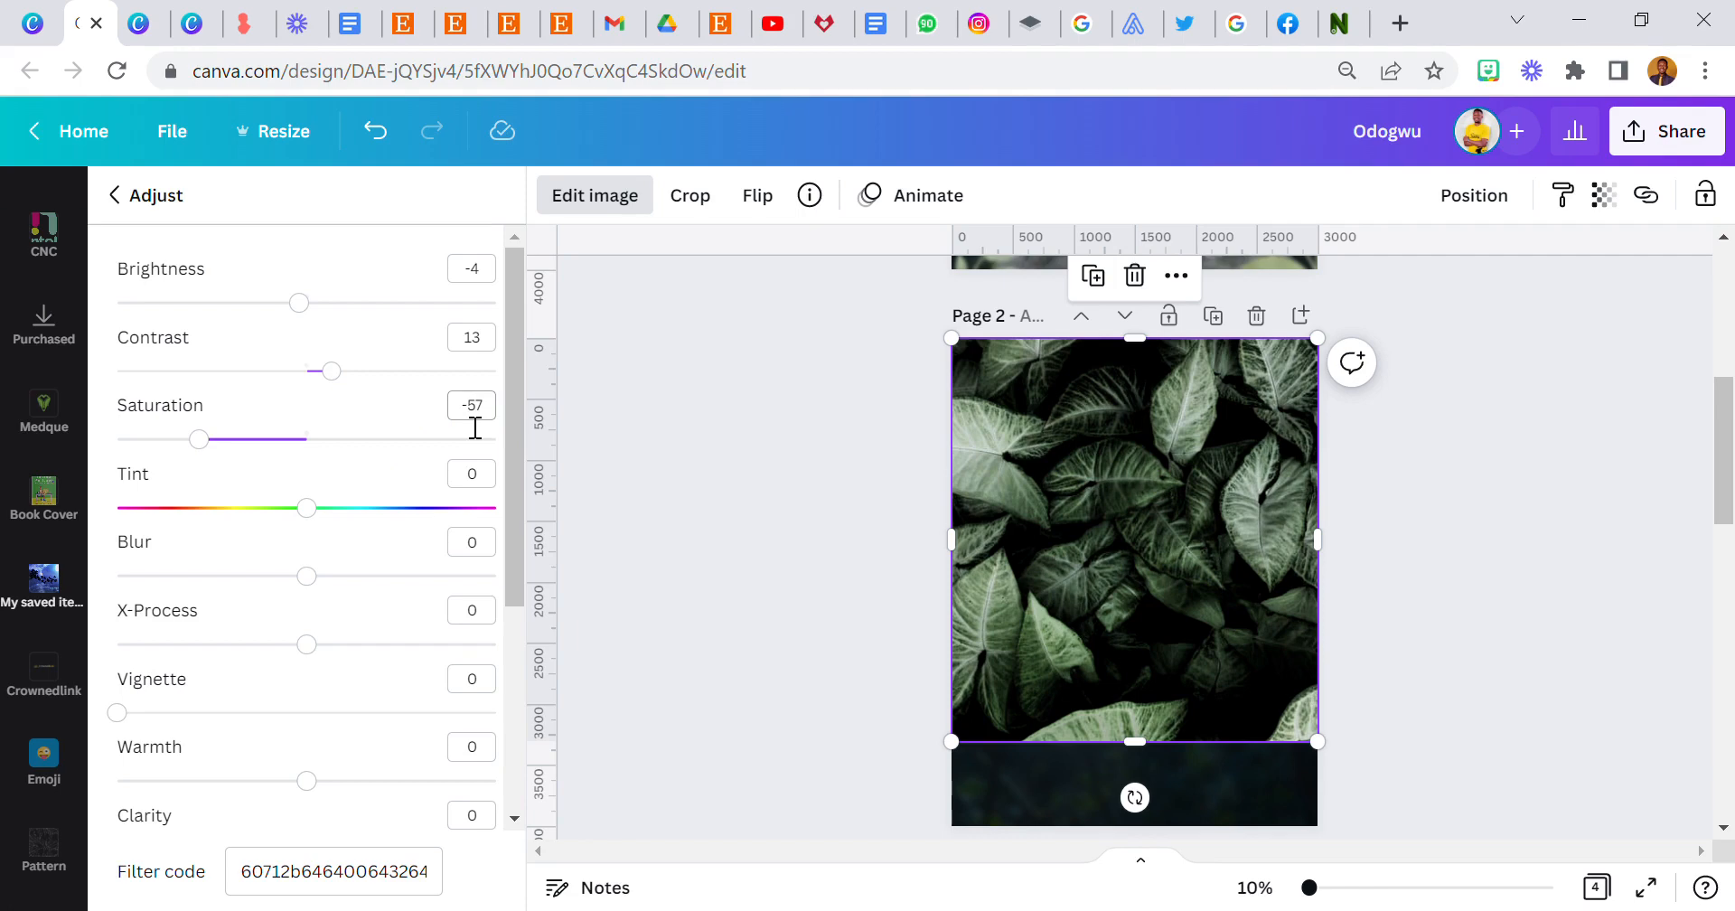
left_click(478, 546)
type("10")
key("Return")
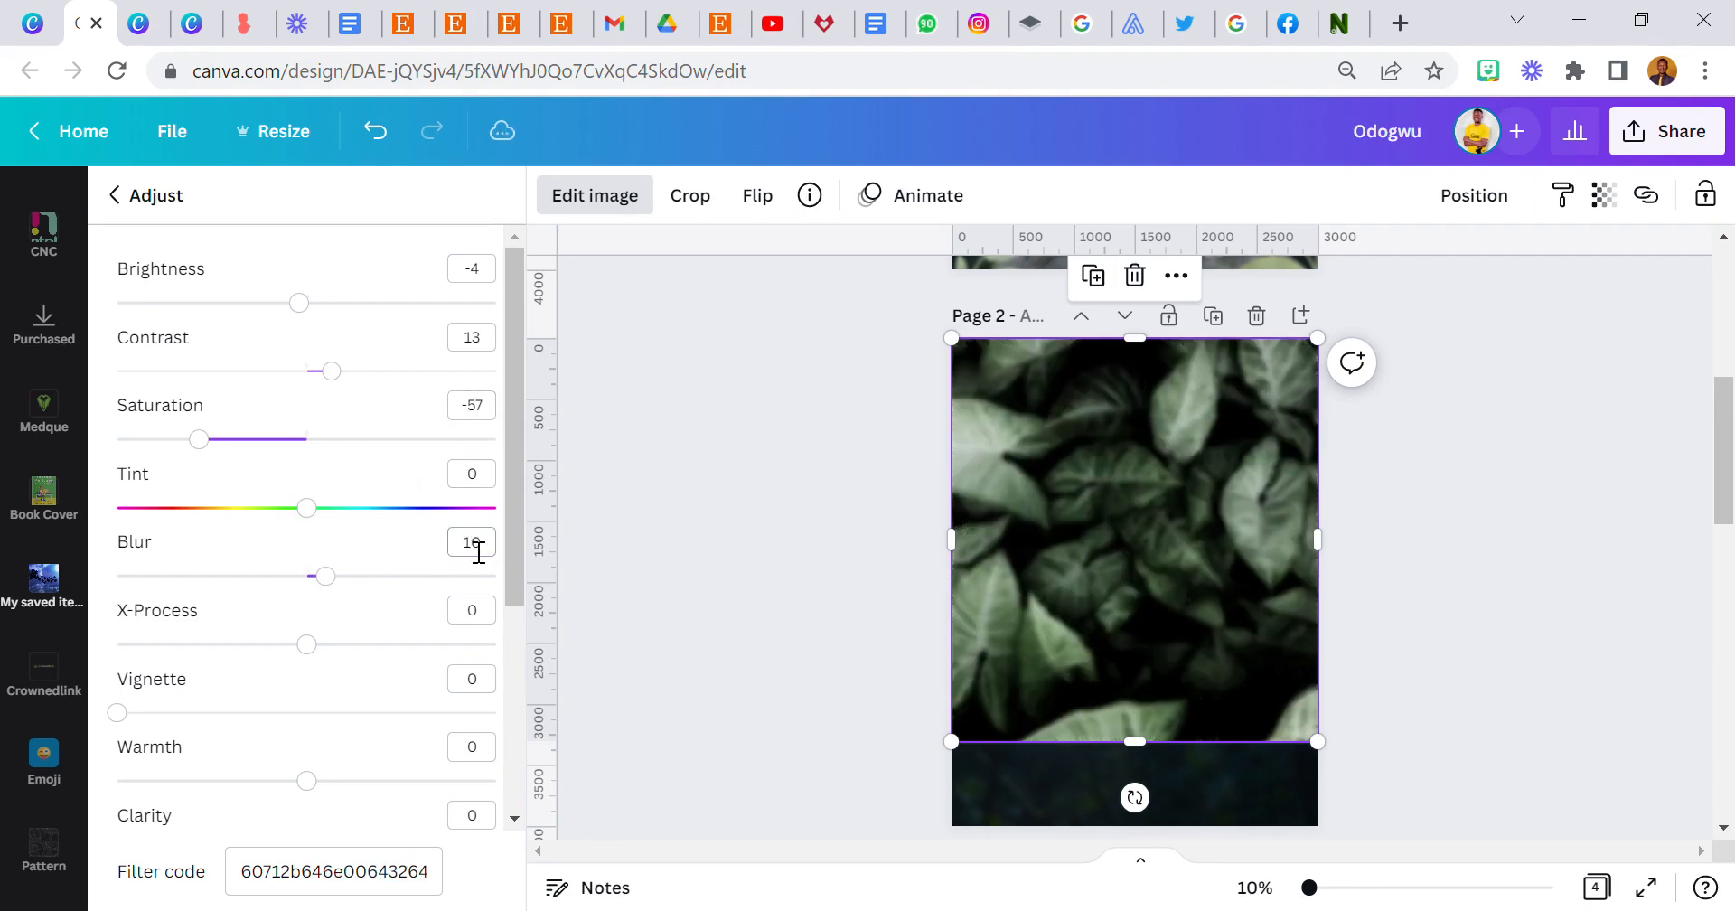
Set the leaves photo's transparency to 33 so it blends with the forest background, and deselect it
left_click(1604, 195)
left_click_drag(1605, 300, 1440, 323)
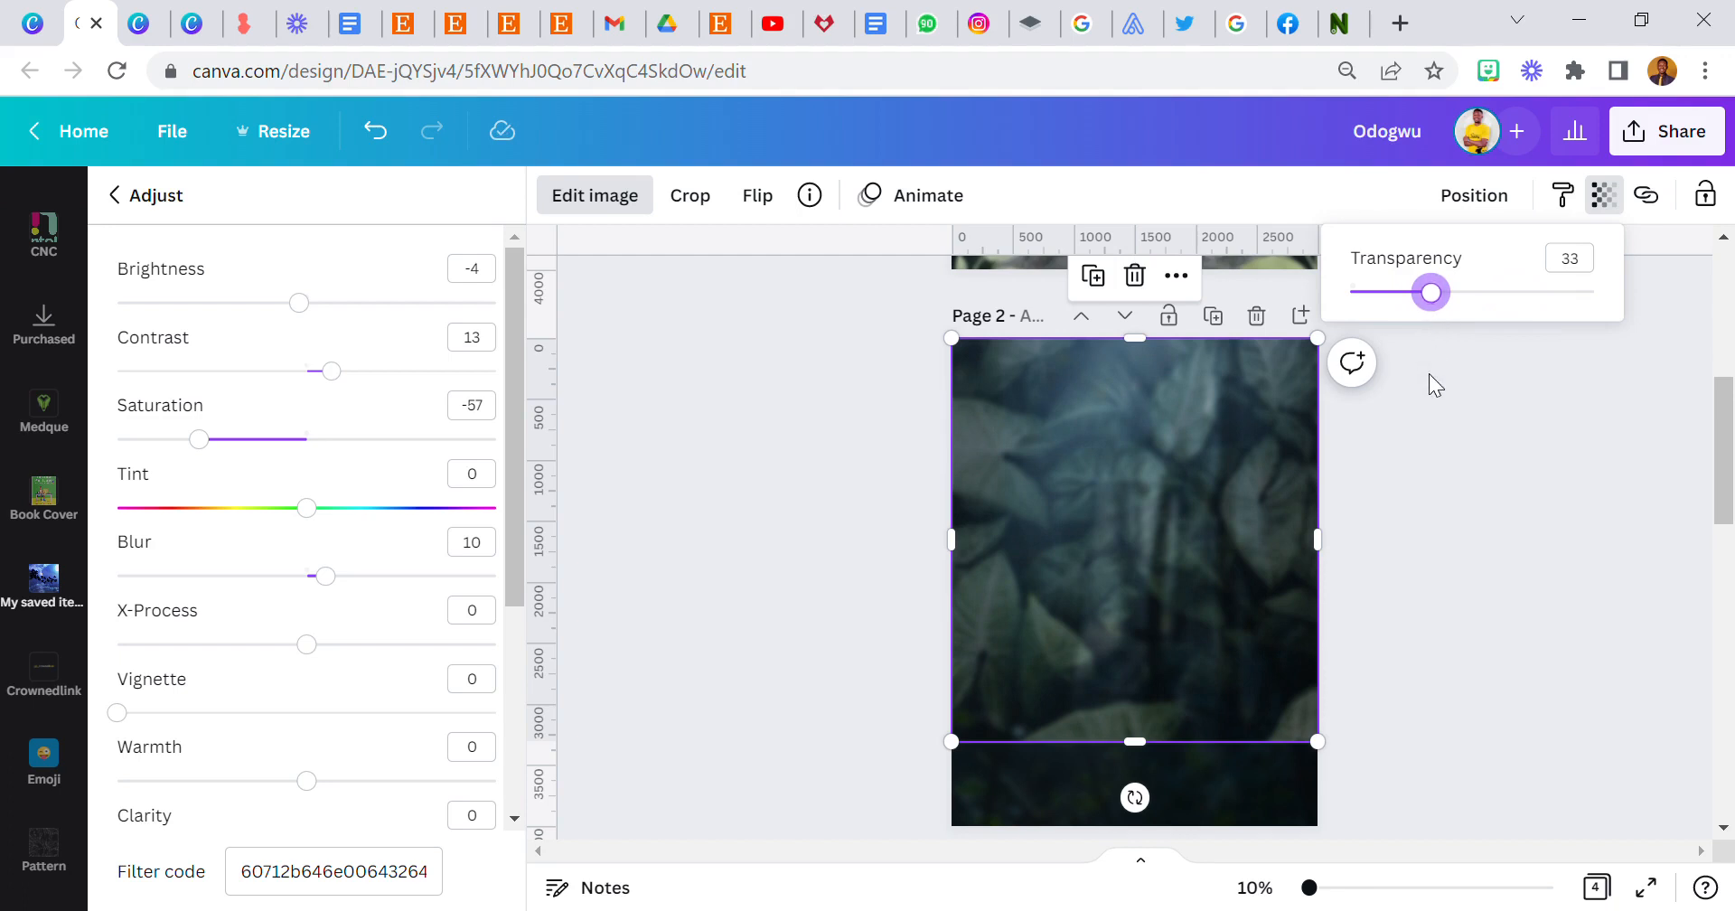
left_click(1460, 419)
left_click(1442, 441)
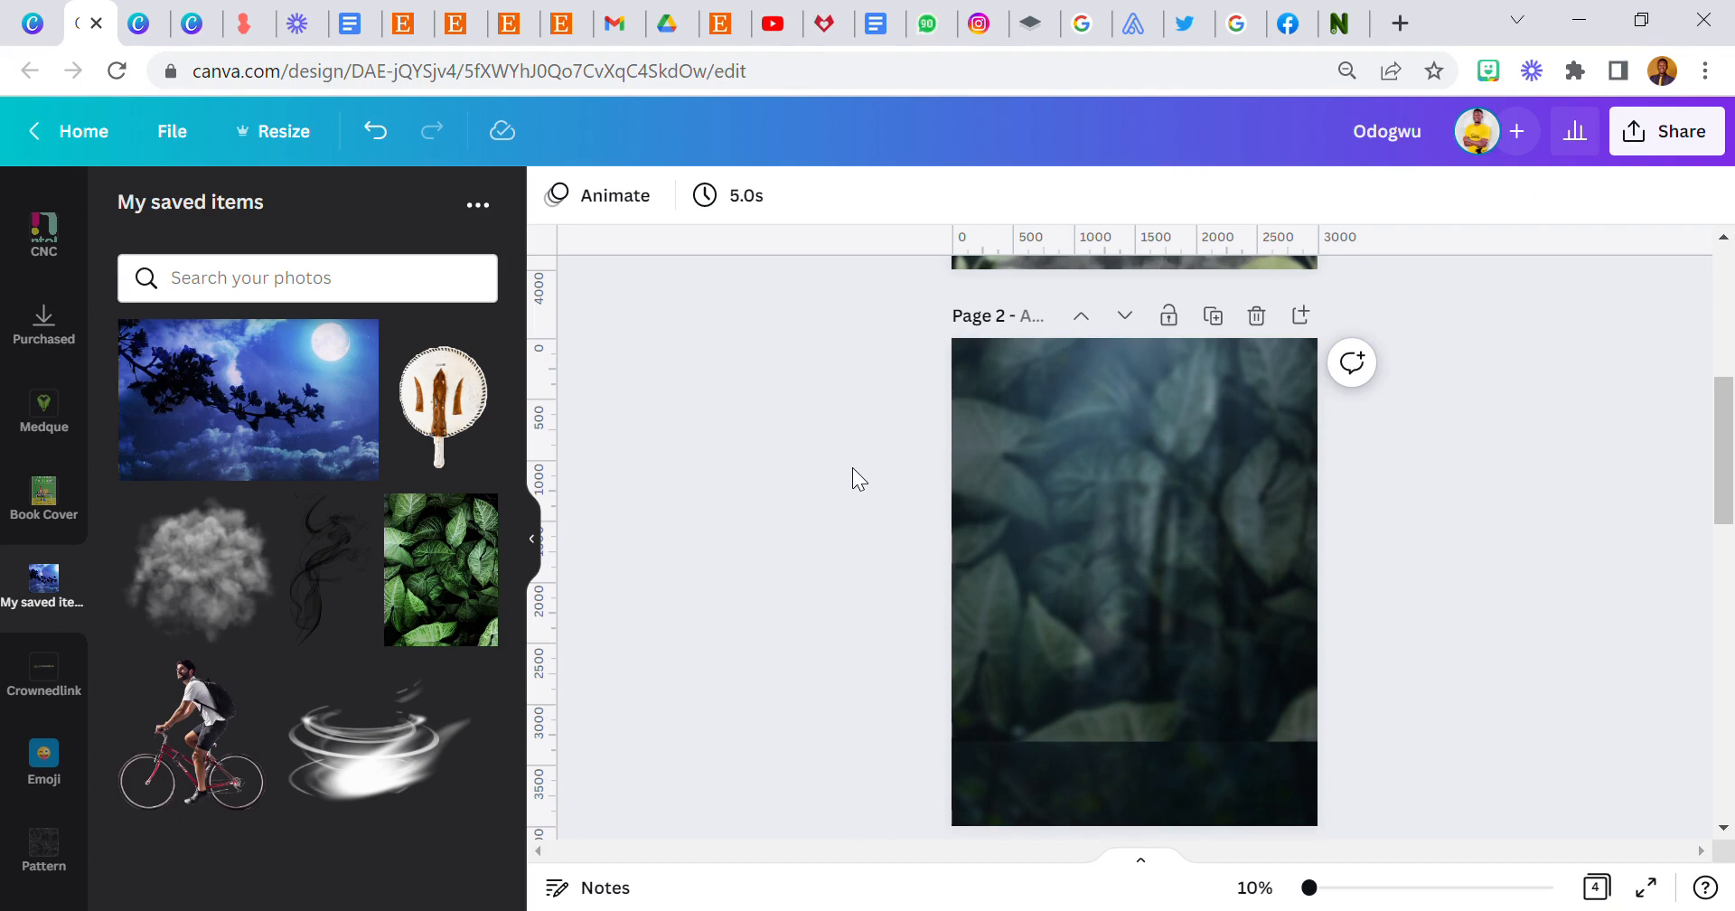
Add the photo of the seated man in the red cap from the Kelove folder to page 2
scroll(36, 542, "up", 15)
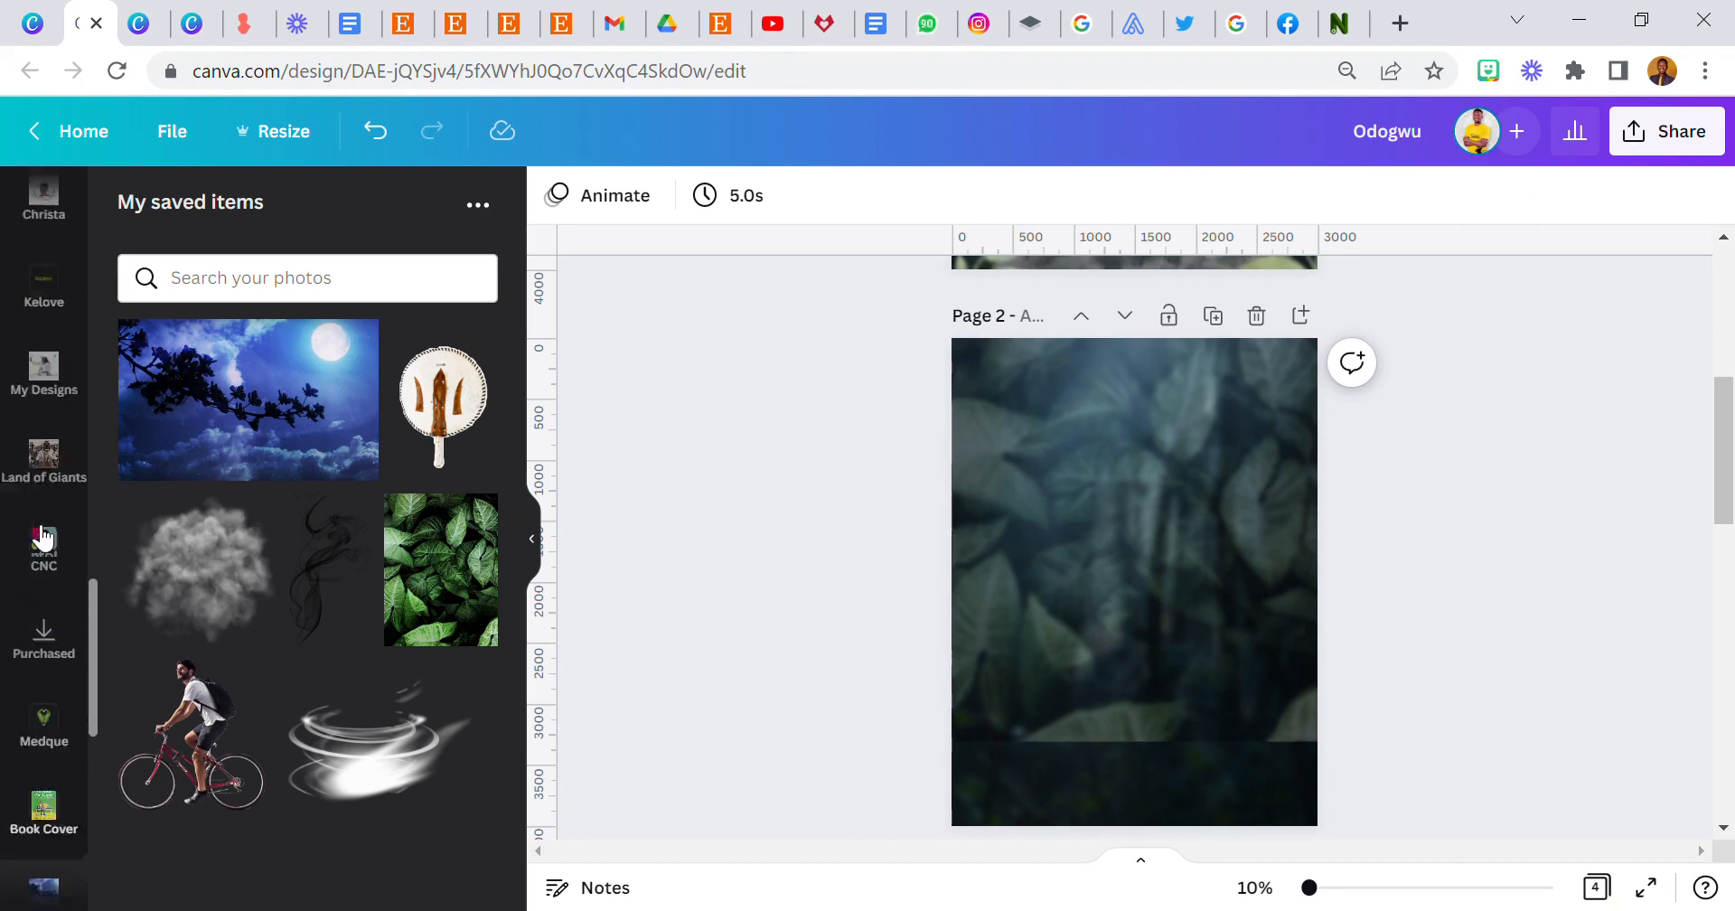
scroll(36, 542, "up", 5)
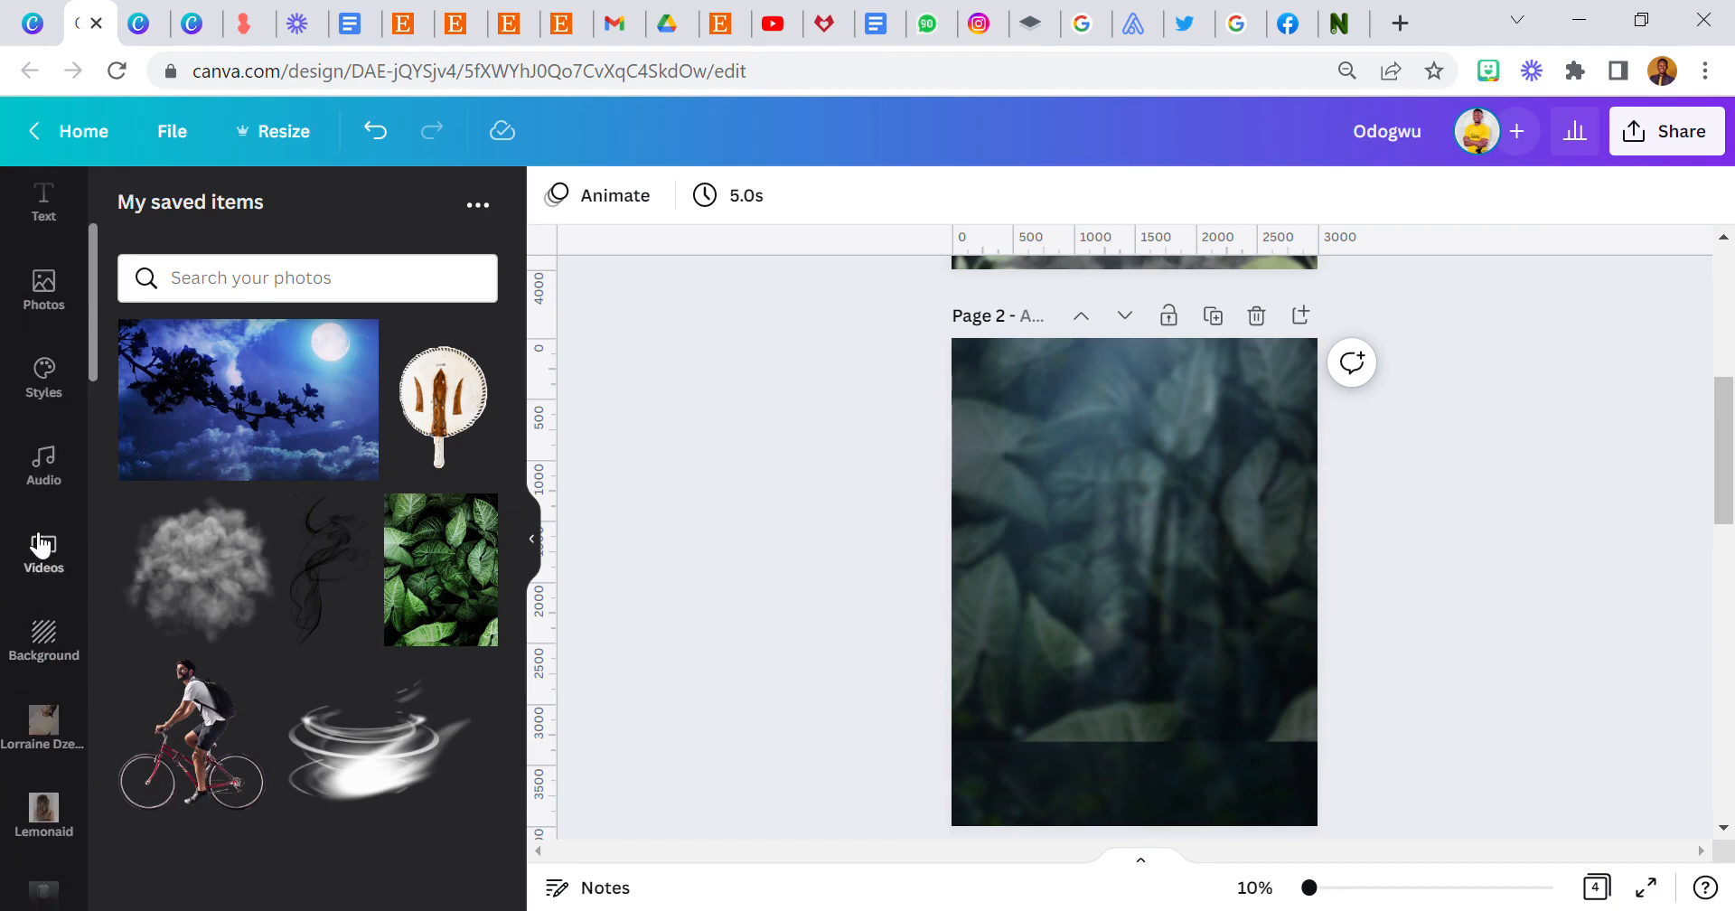
scroll(29, 465, "down", 4)
scroll(45, 555, "down", 6)
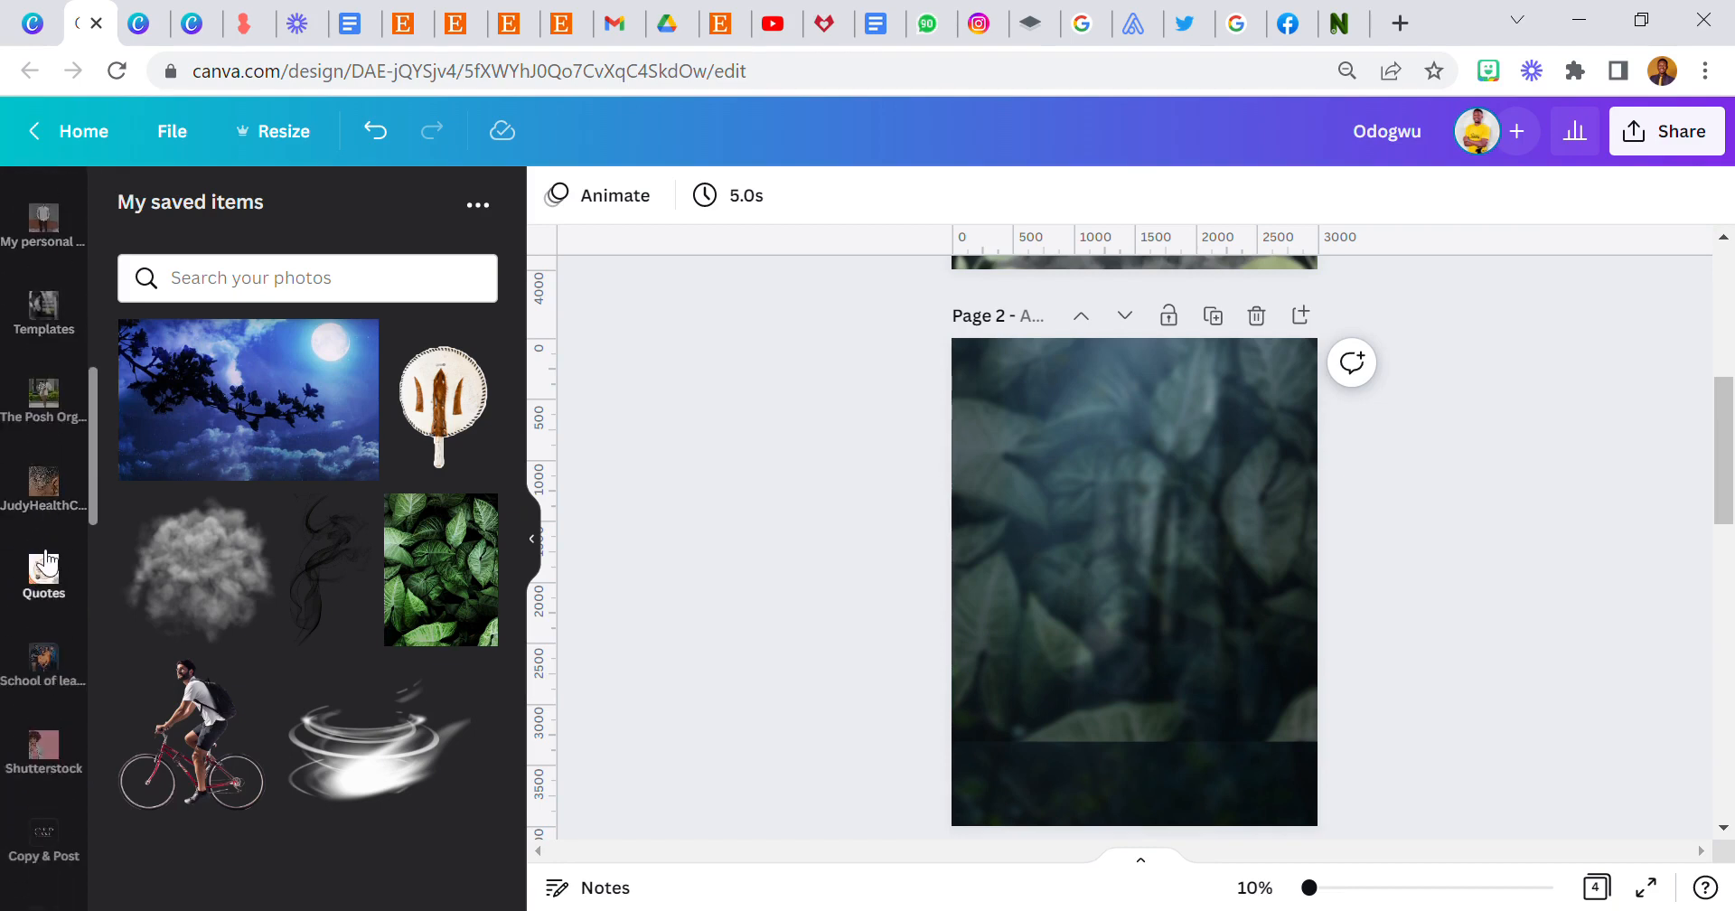
scroll(41, 578, "down", 3)
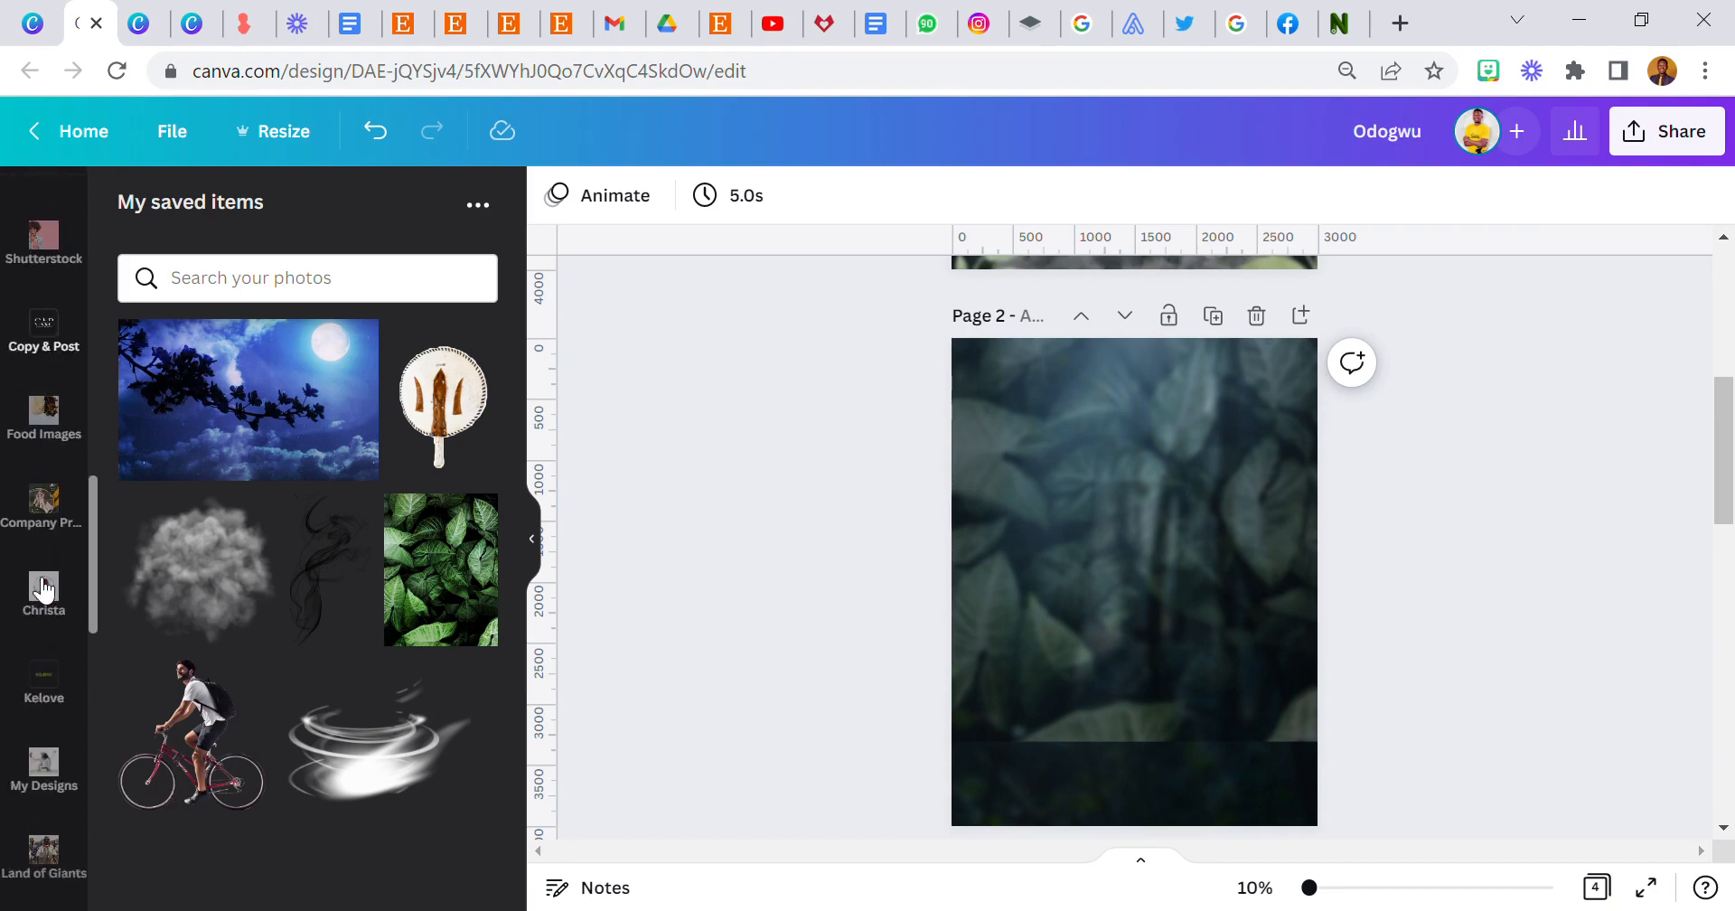
left_click(43, 643)
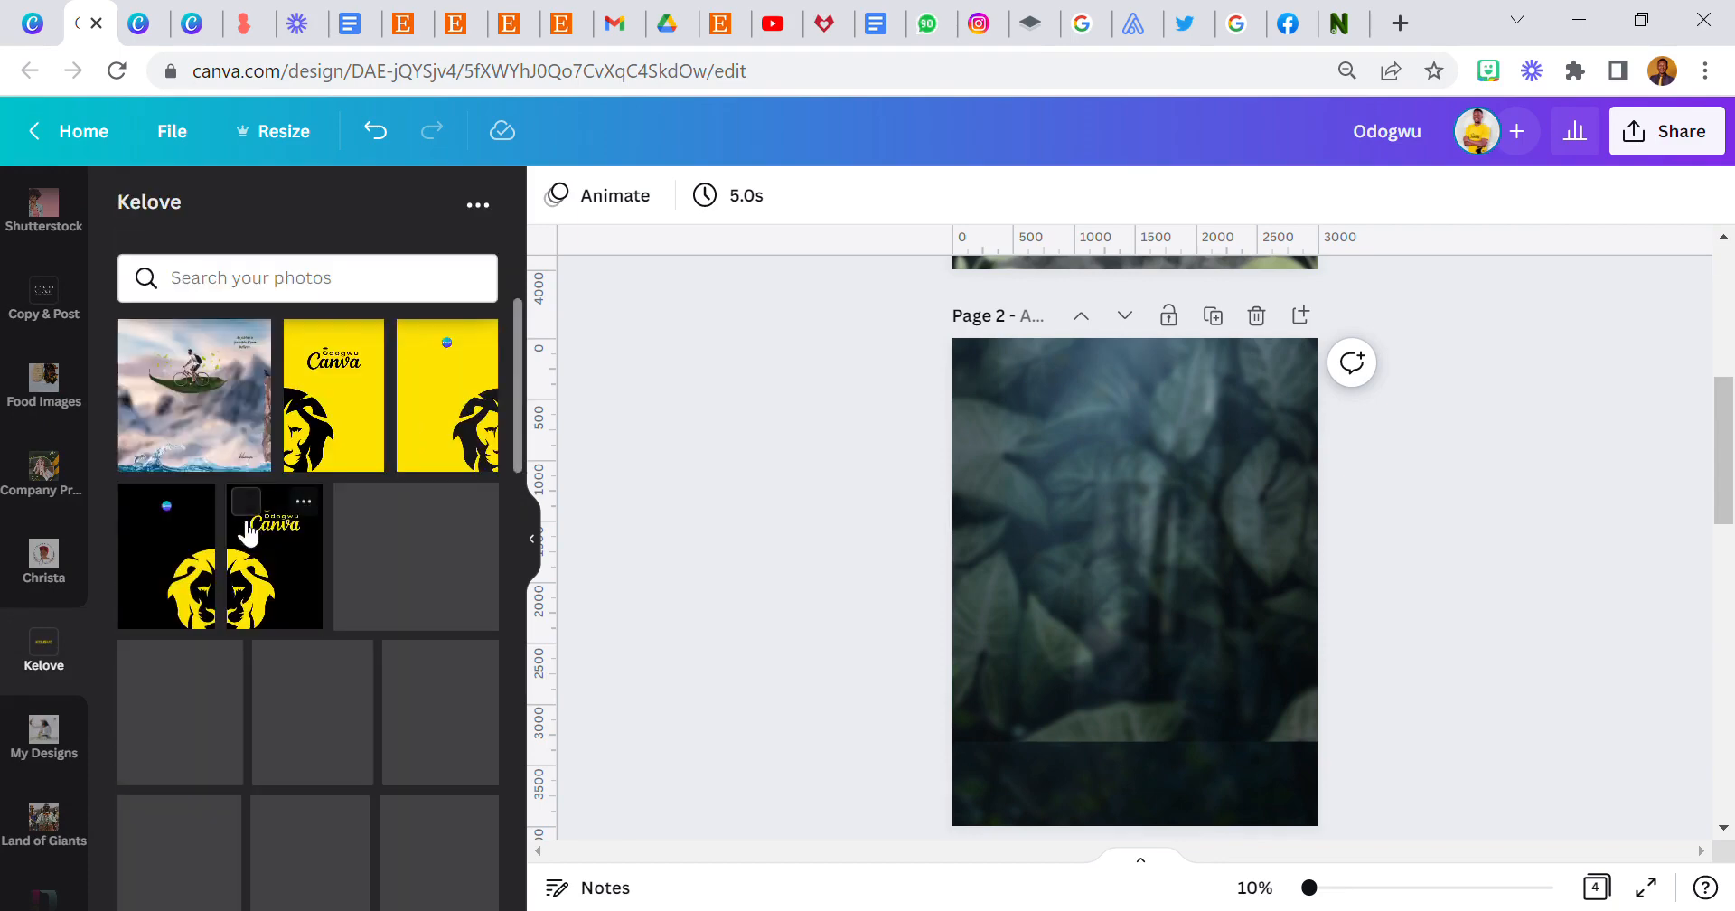
scroll(308, 588, "down", 5)
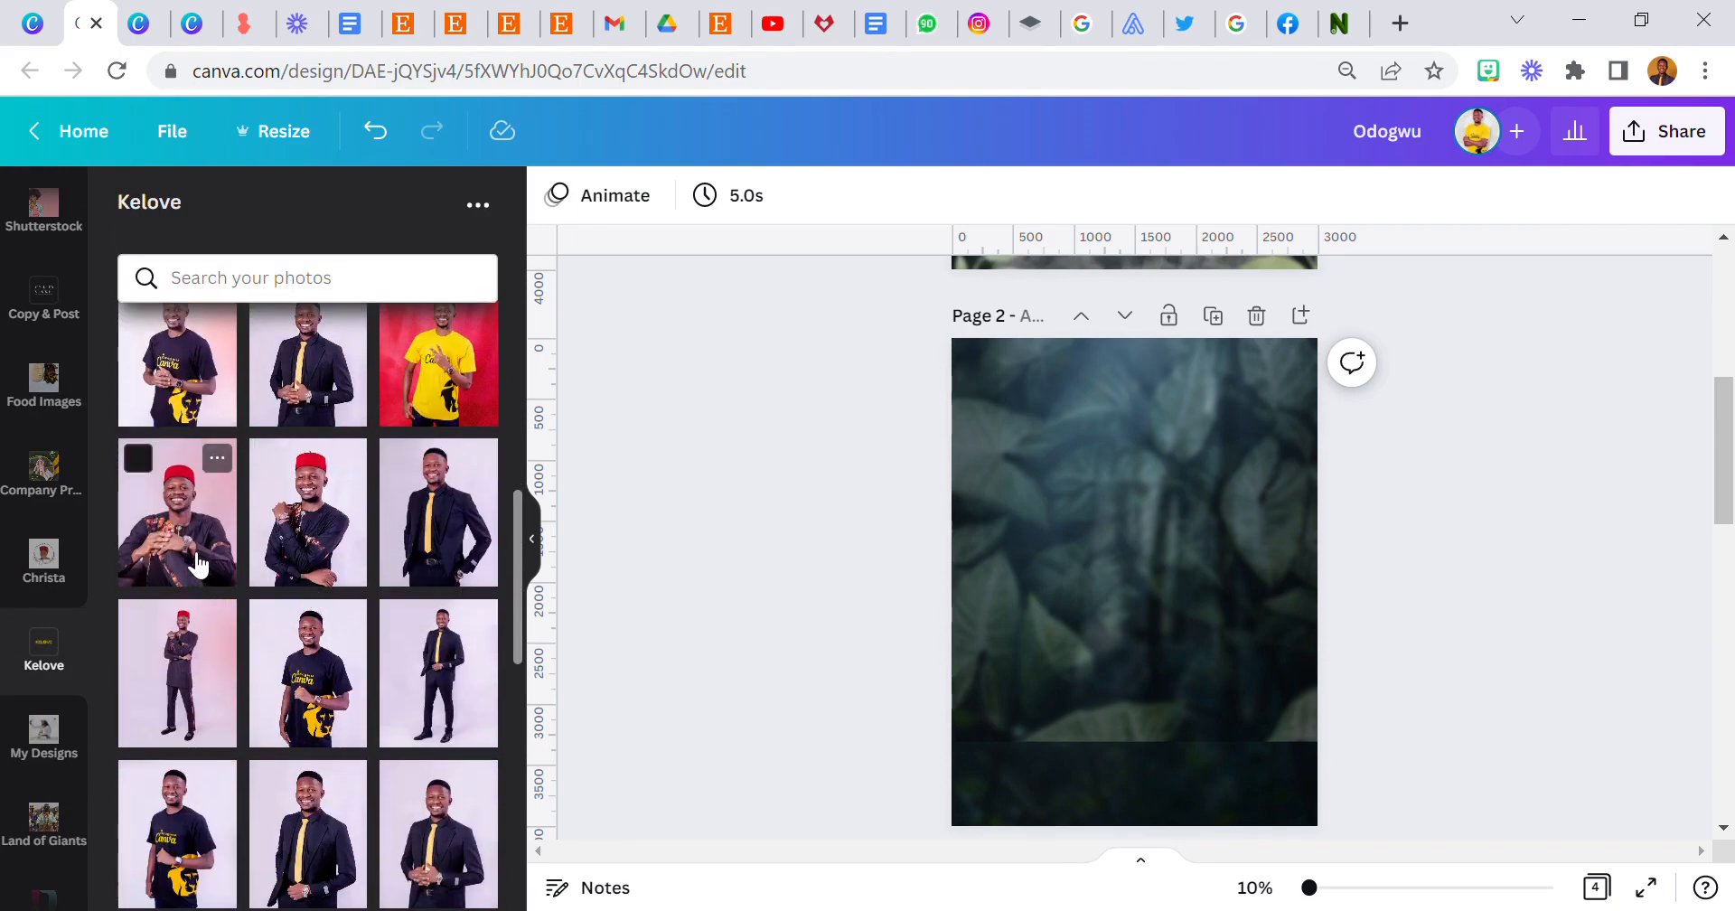
left_click(160, 553)
scroll(36, 406, "up", 5)
left_click(27, 233)
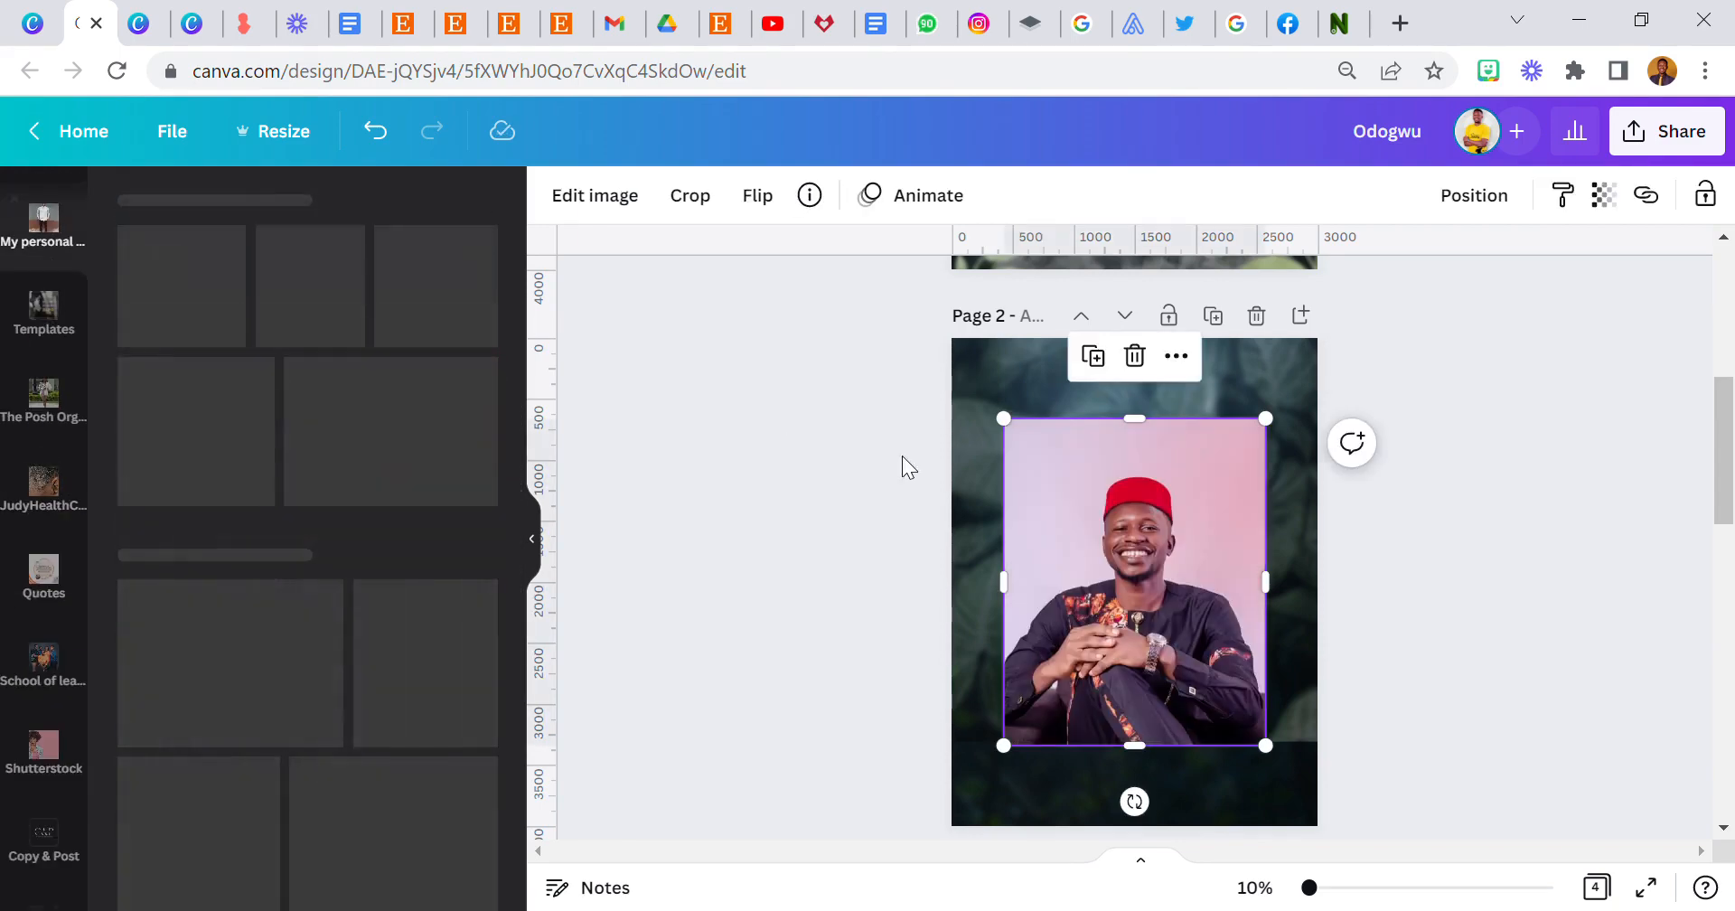
Remove the background from the seated man's photo and move the cutout slightly down the page
left_click(557, 215)
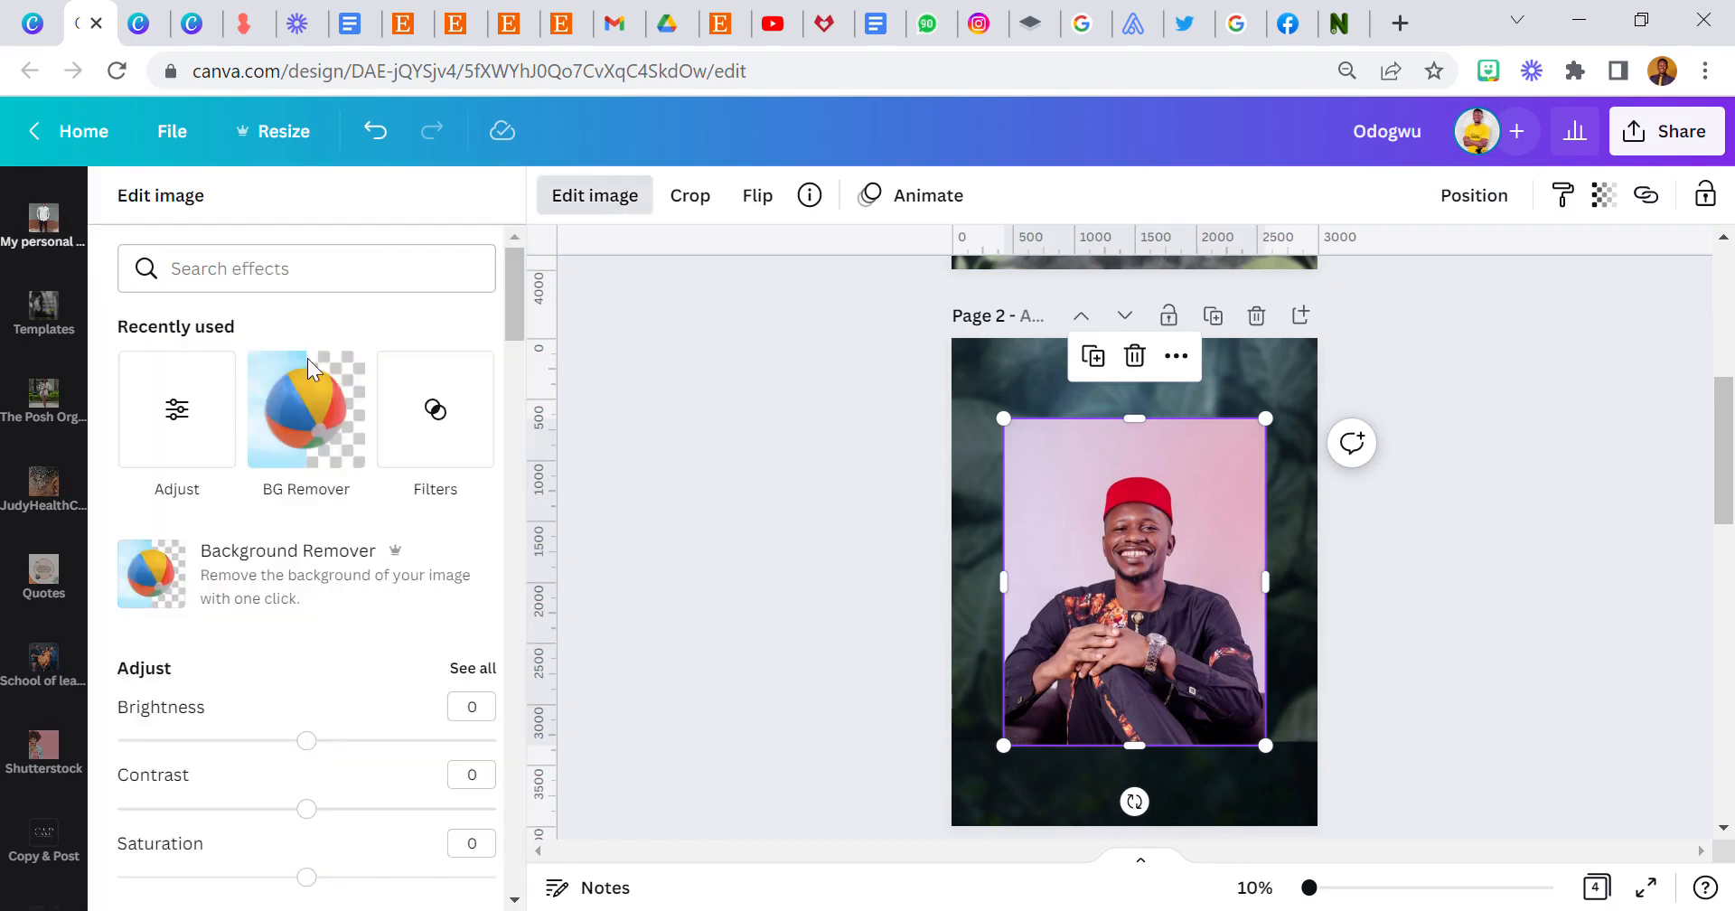
left_click(329, 443)
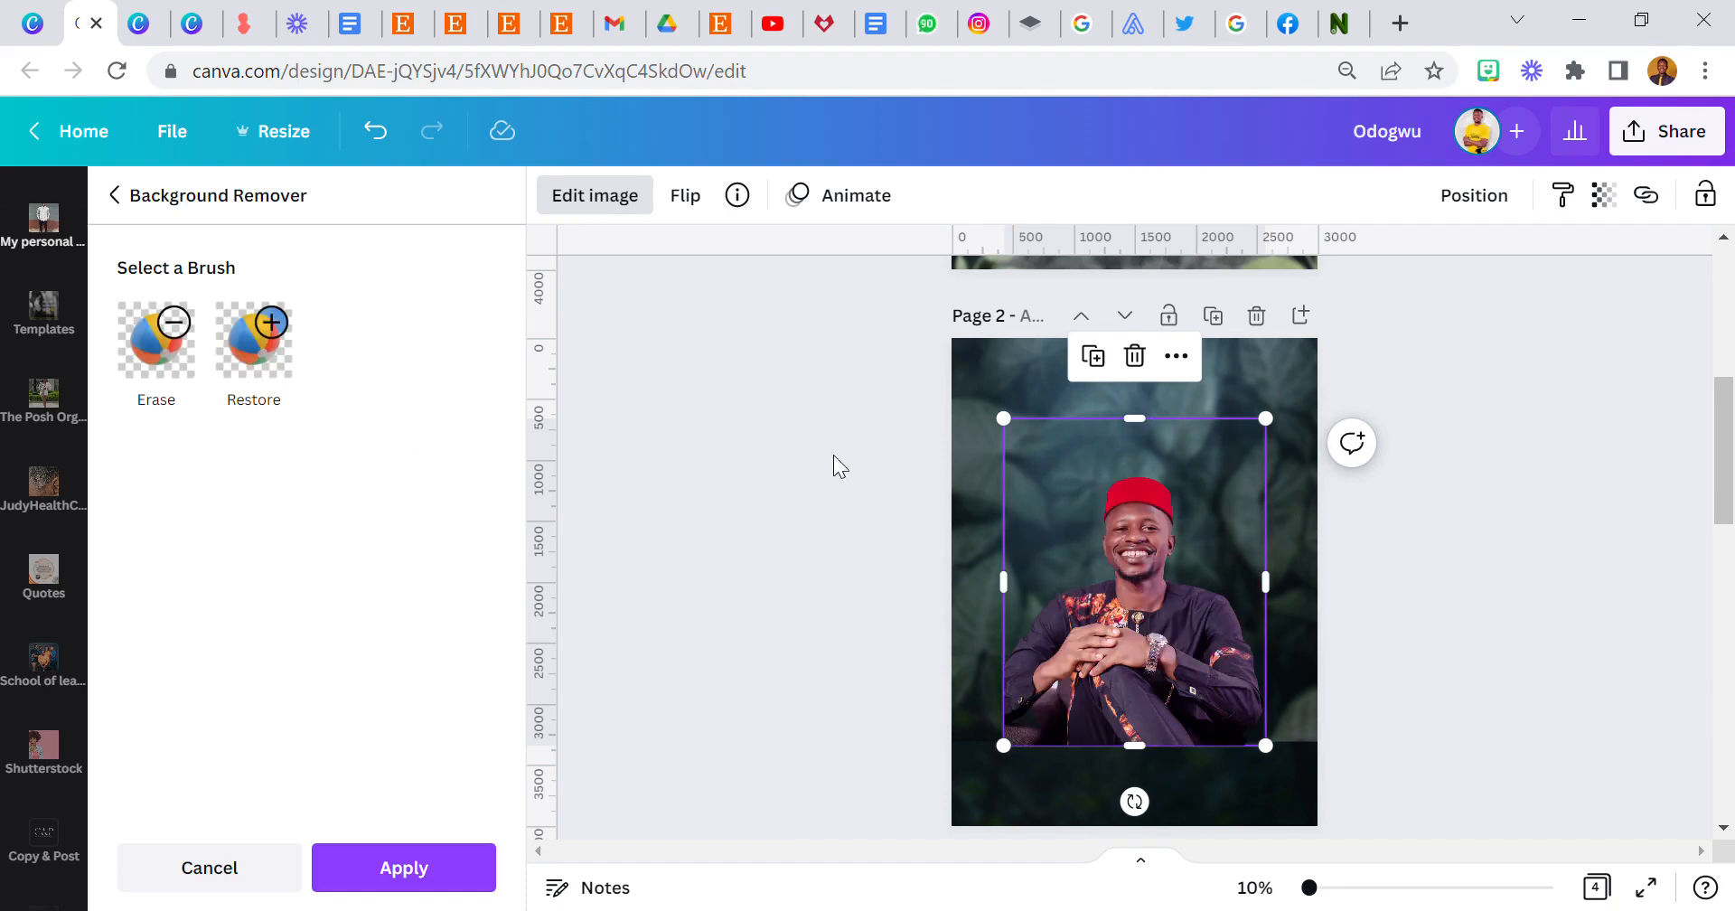
left_click(399, 869)
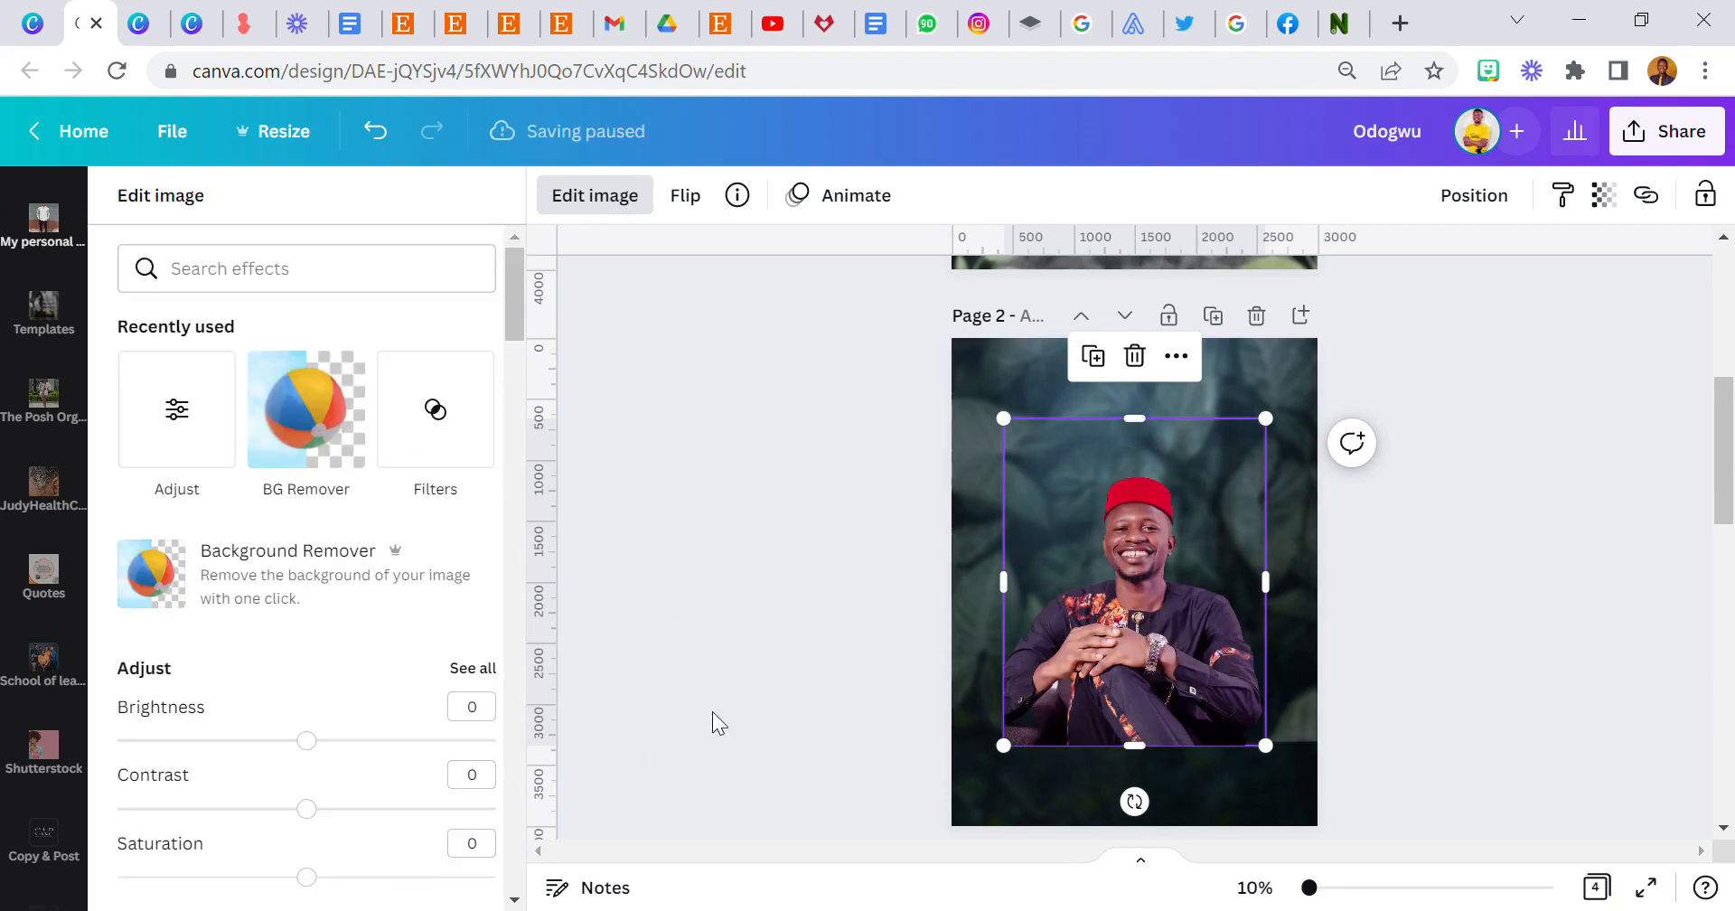
left_click(820, 686)
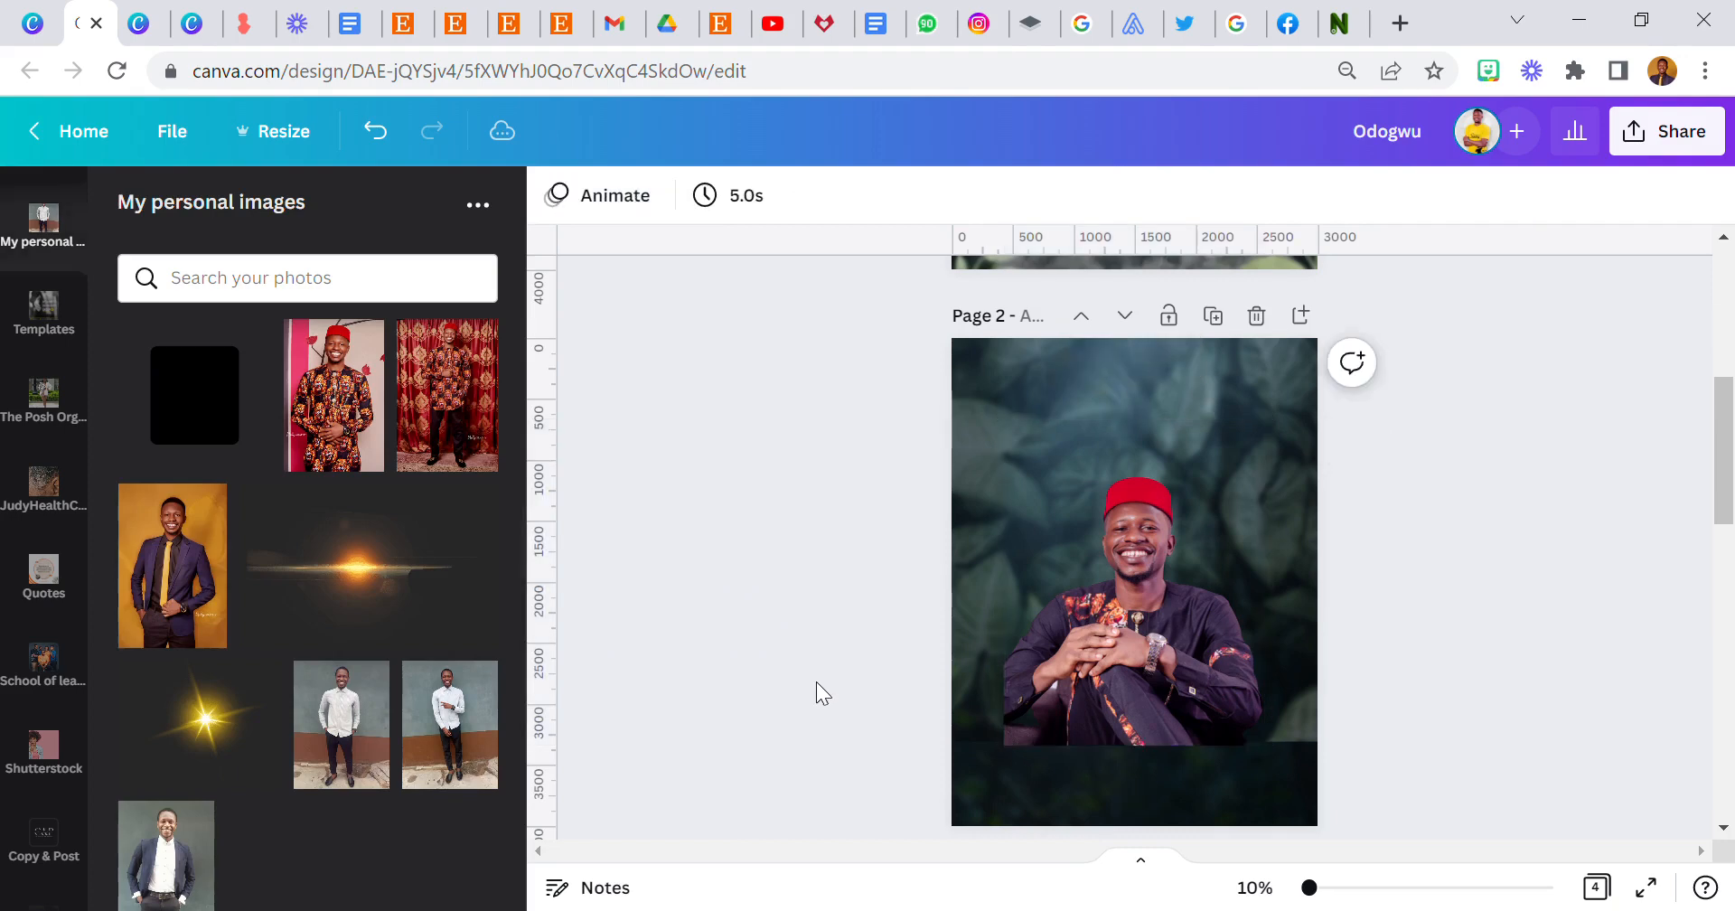
left_click_drag(1113, 634, 1113, 643)
left_click(881, 593)
Apply the Street filter to the man's cutout at an intensity of 36, and deselect it
left_click(1163, 658)
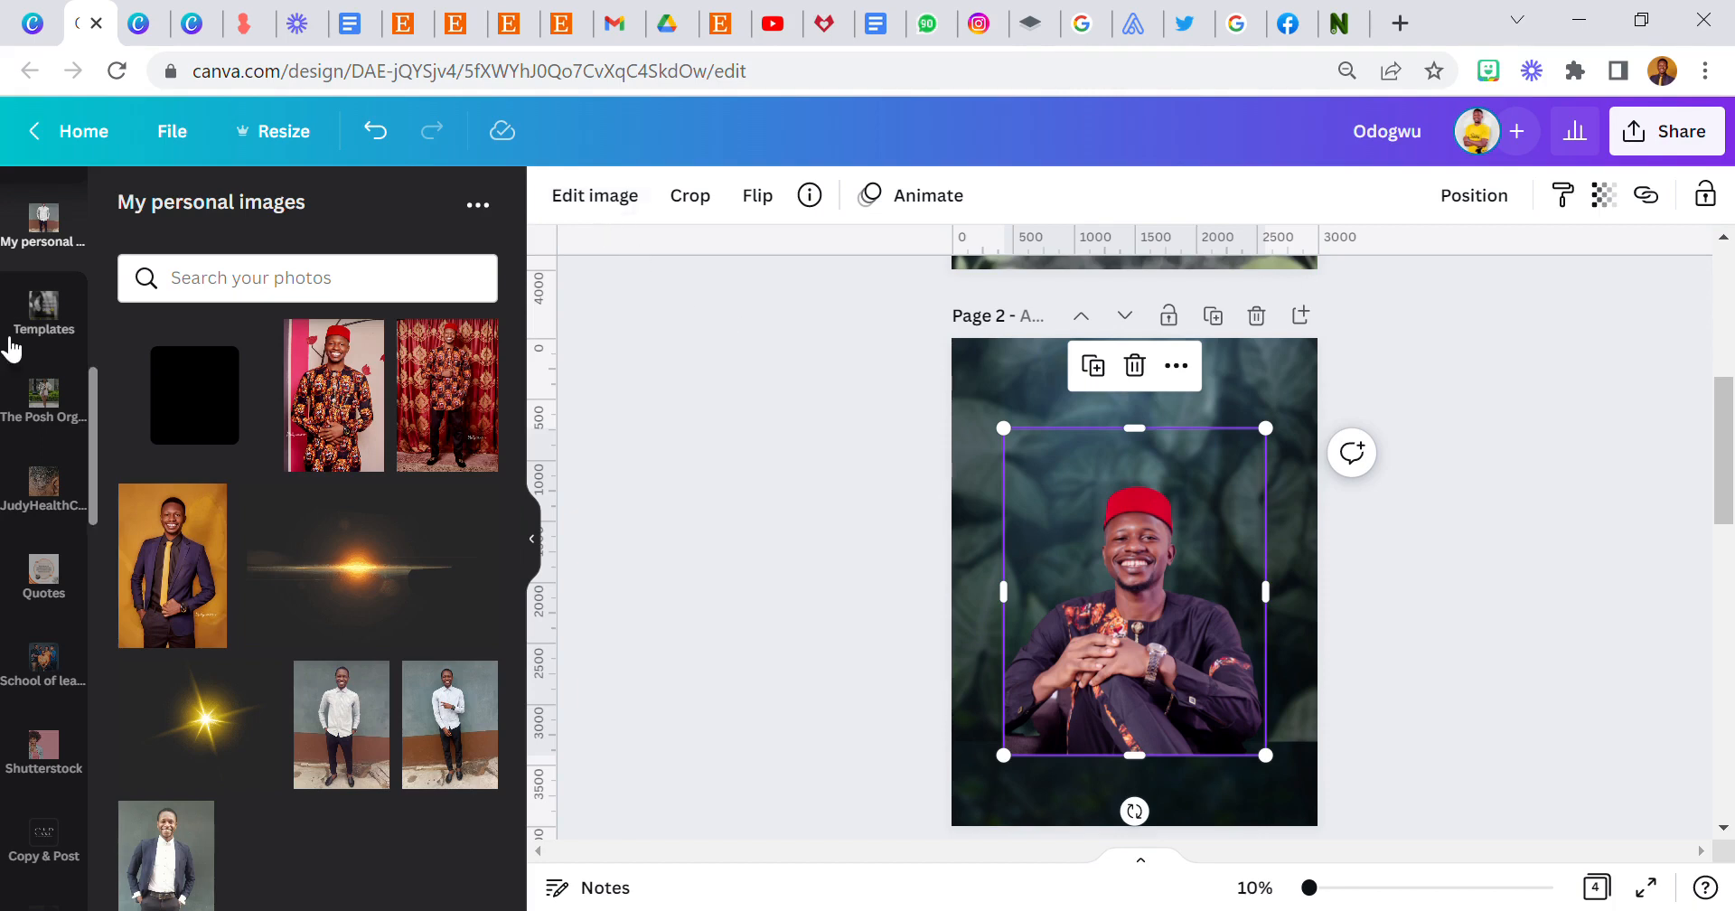
left_click(592, 195)
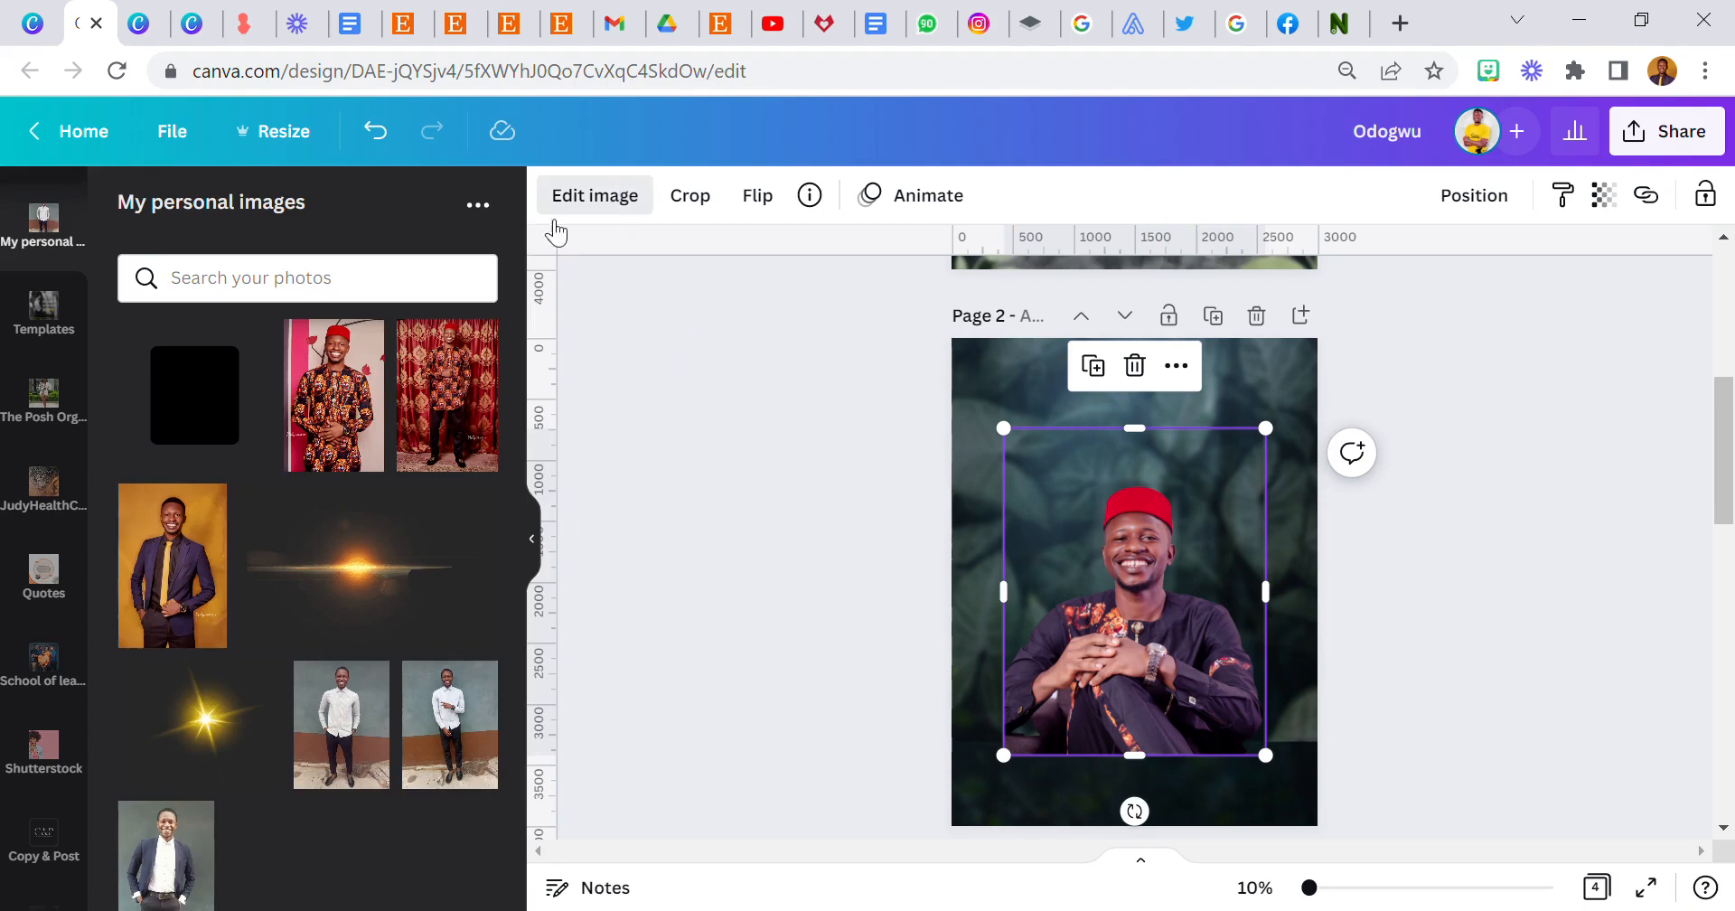
left_click(437, 432)
scroll(403, 623, "down", 5)
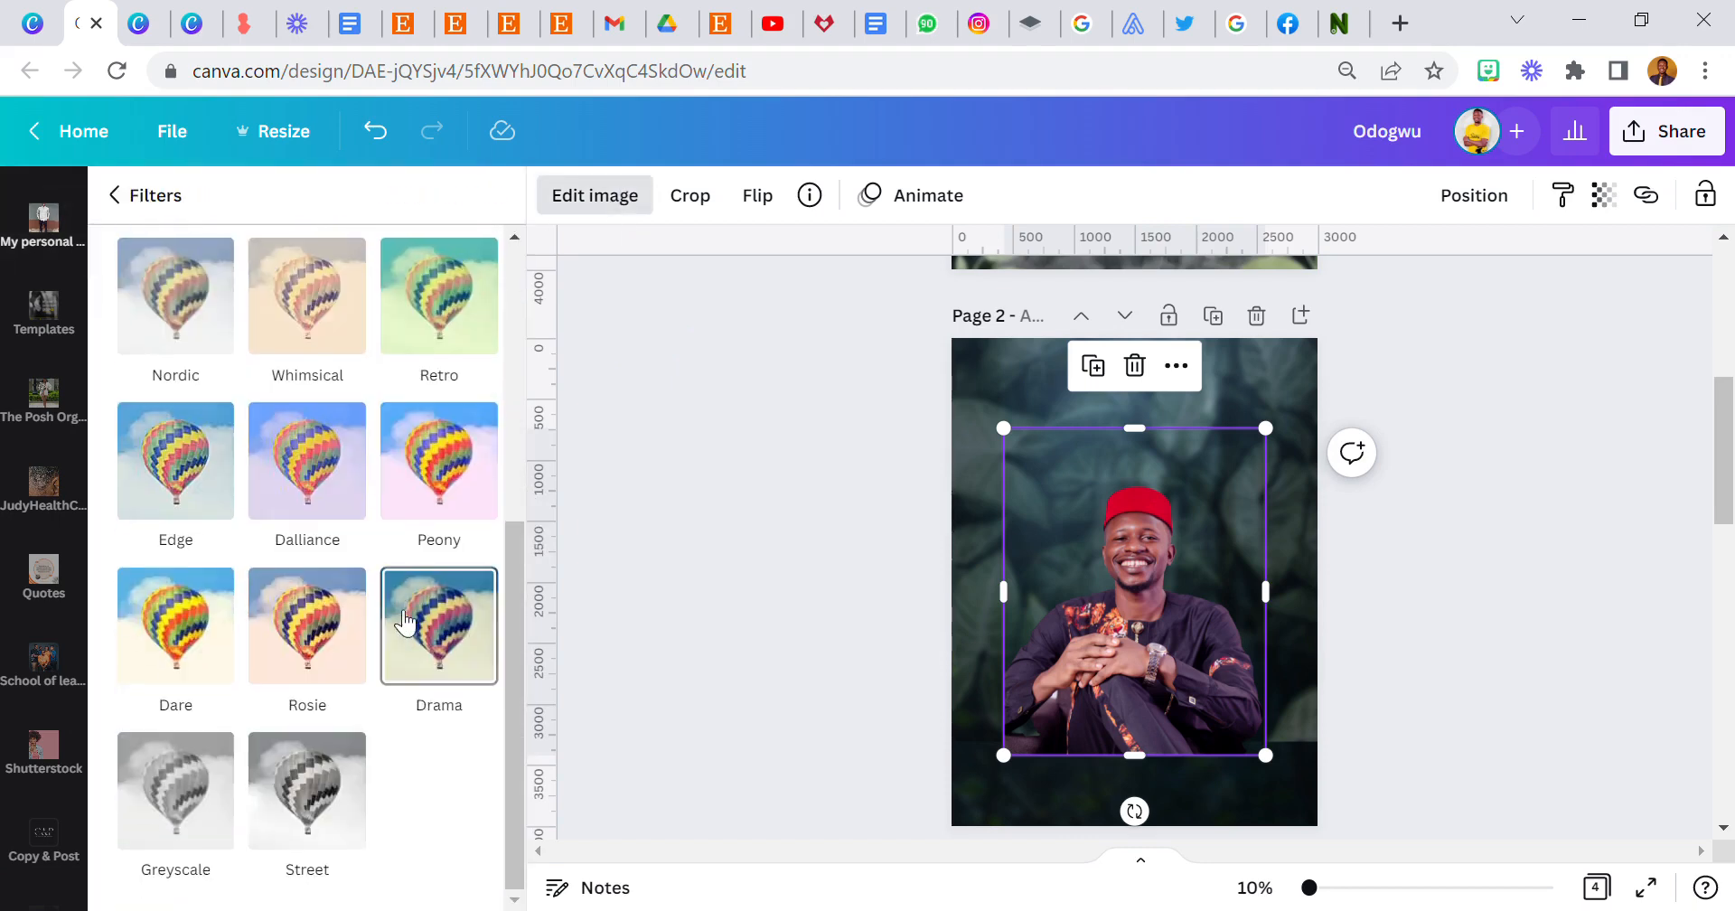
left_click(350, 792)
left_click(359, 818)
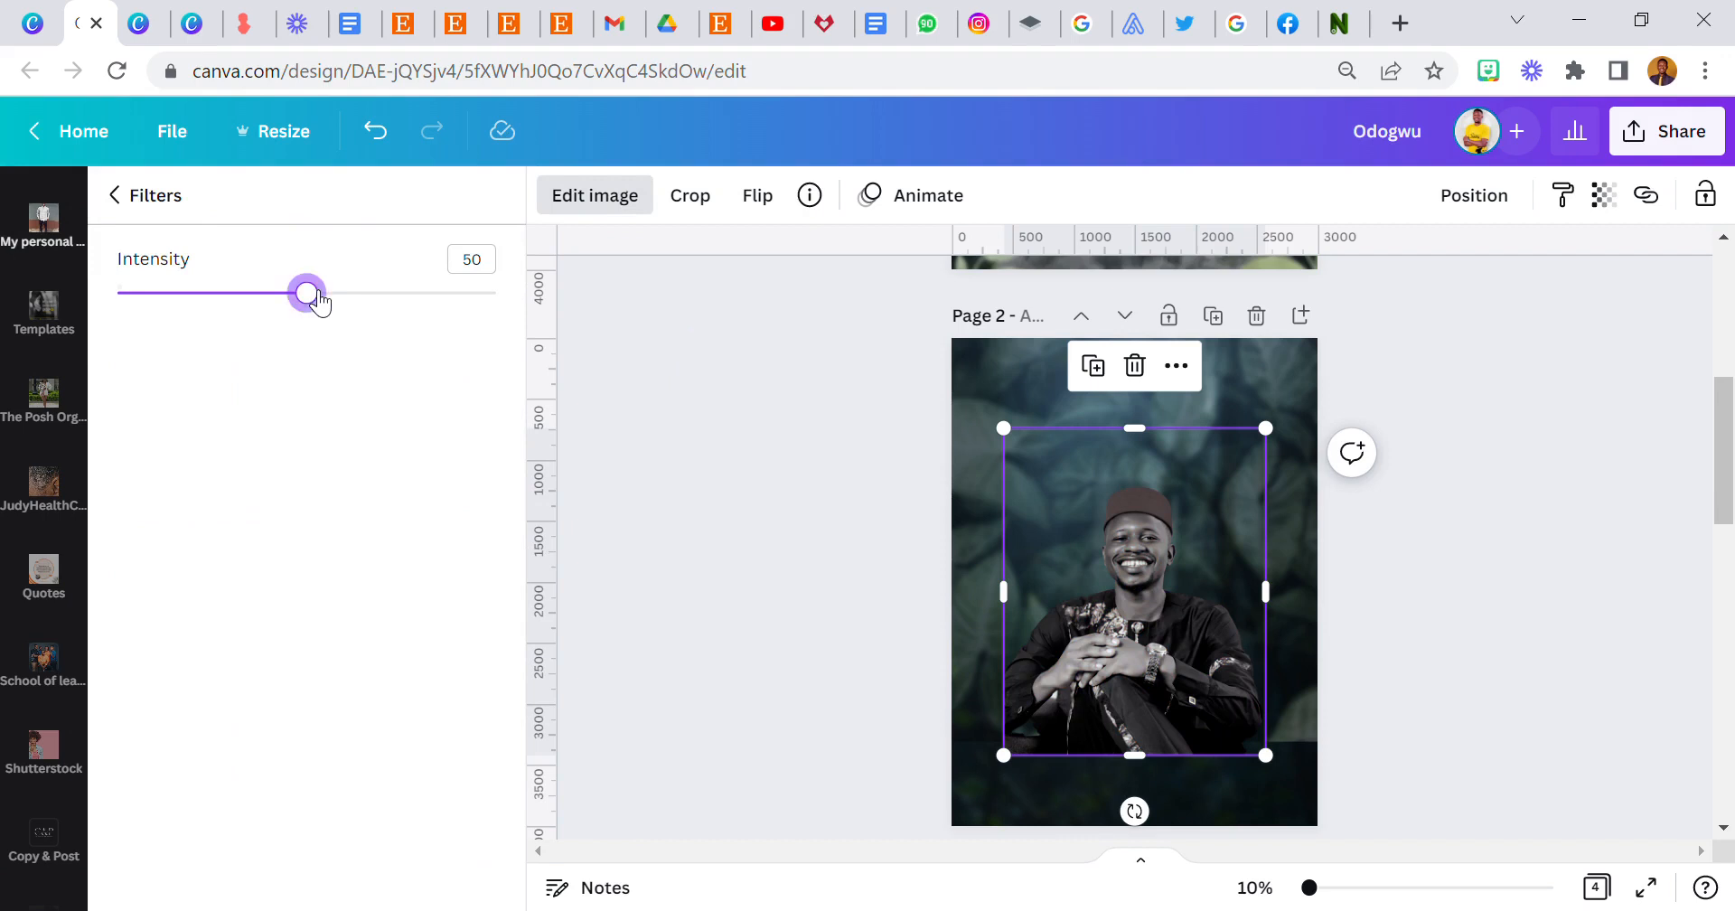
left_click_drag(301, 298, 259, 310)
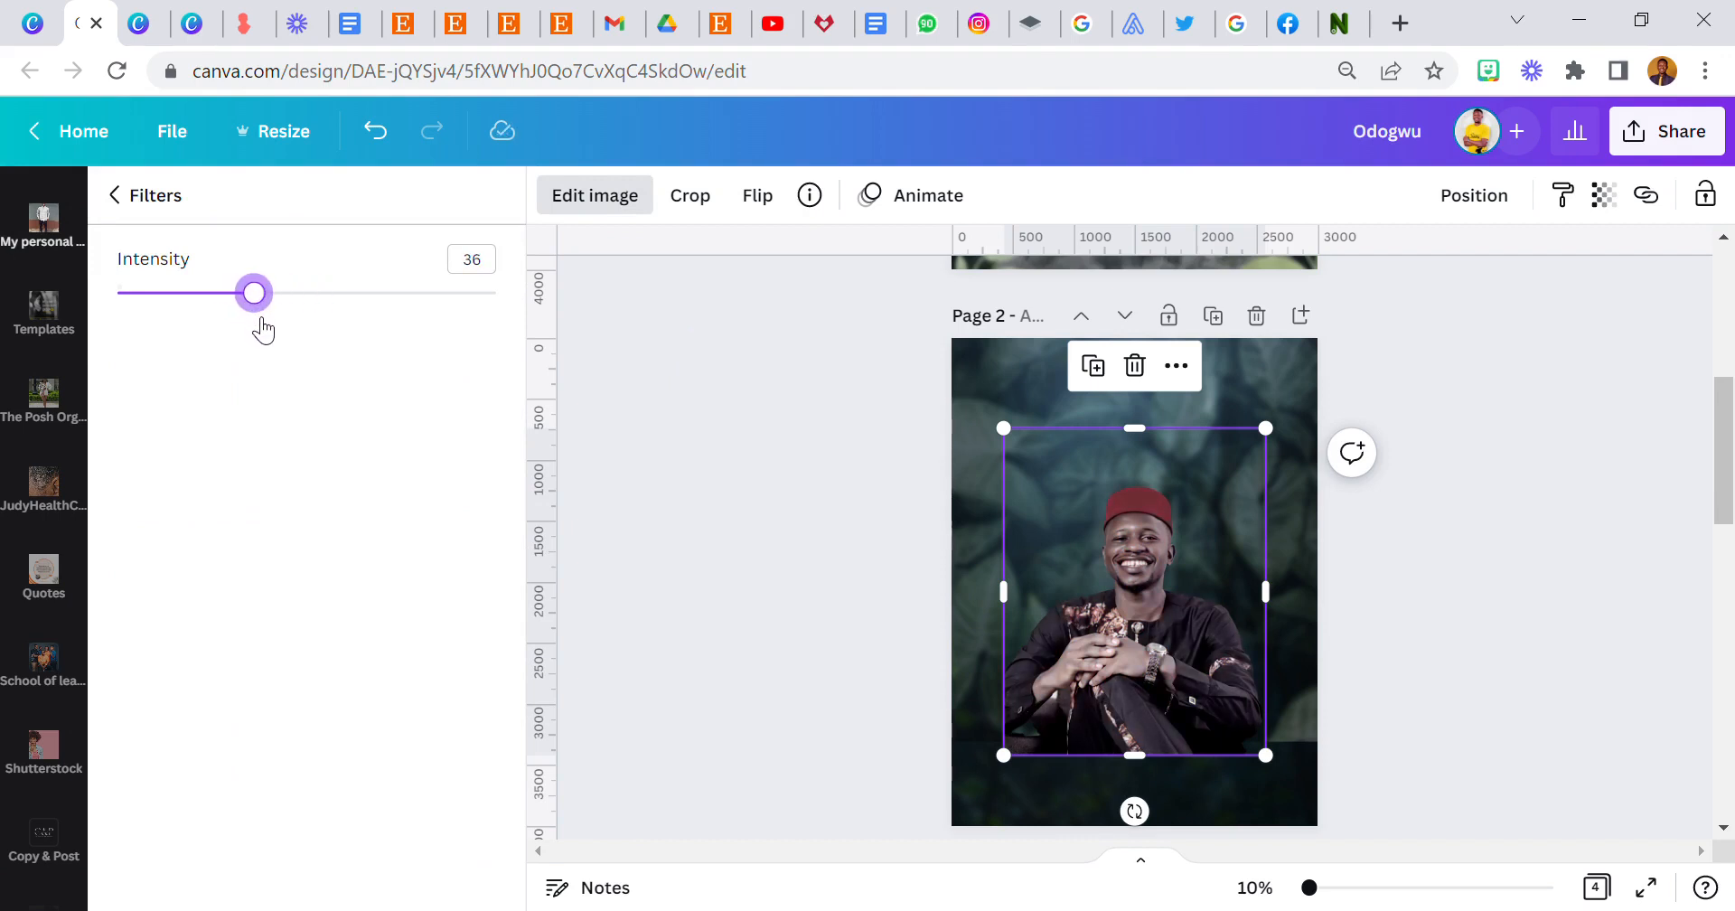
left_click(814, 512)
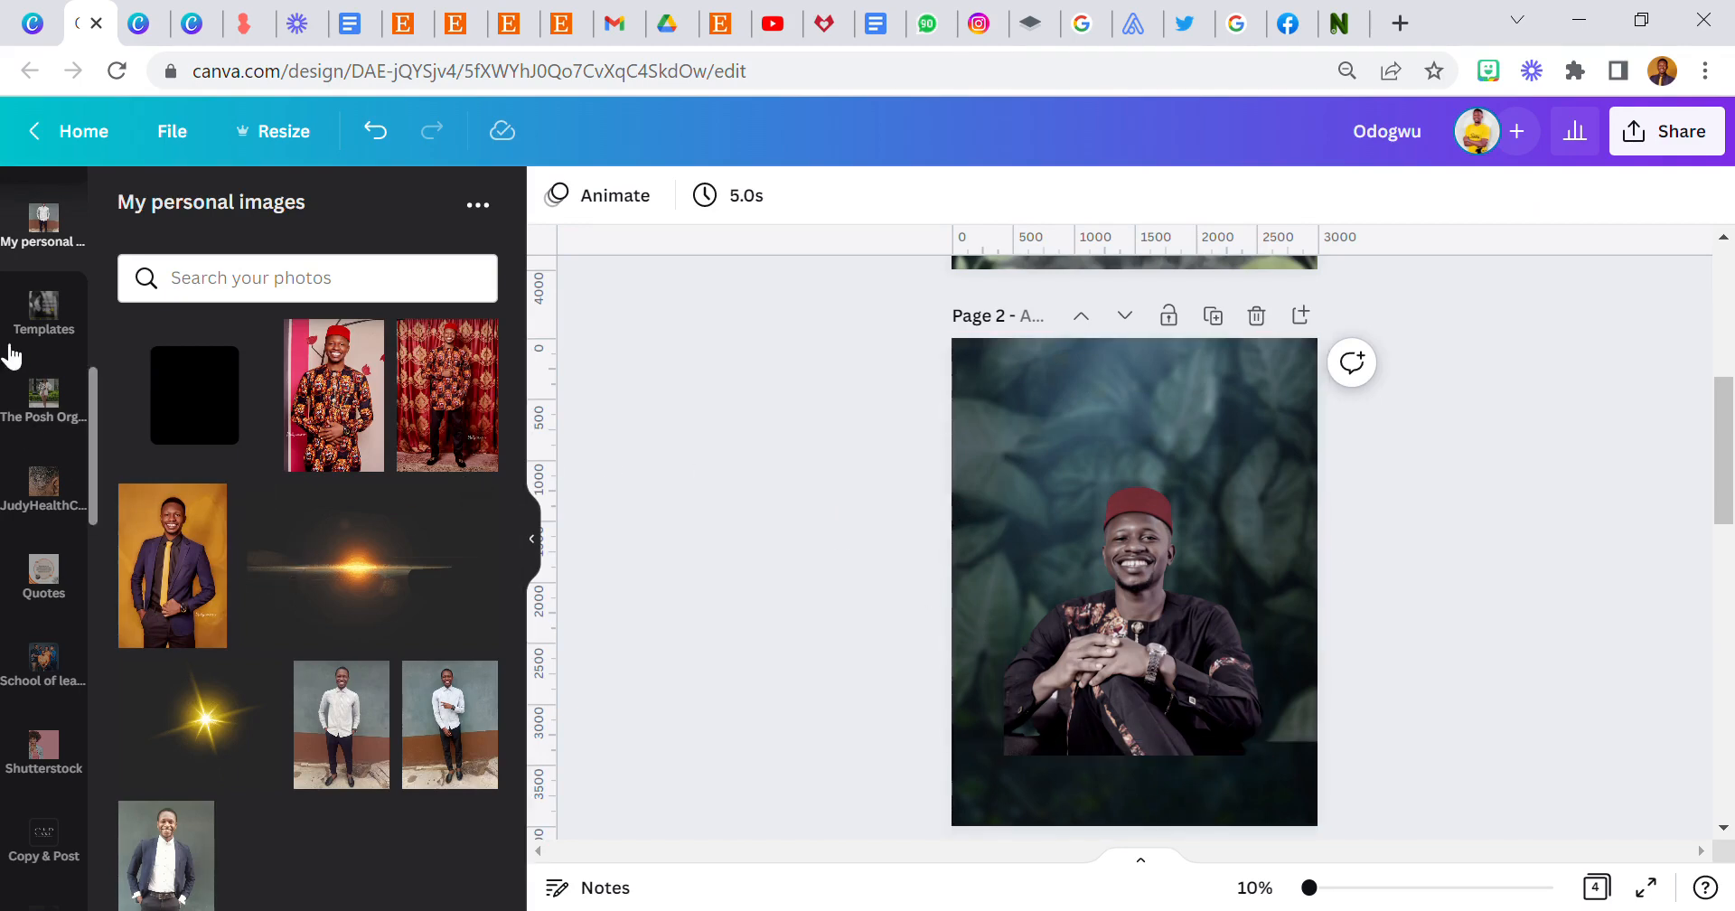
Move the man's cutout slightly lower on page 2, keeping it horizontally centred, and deselect it
scroll(36, 275, "up", 10)
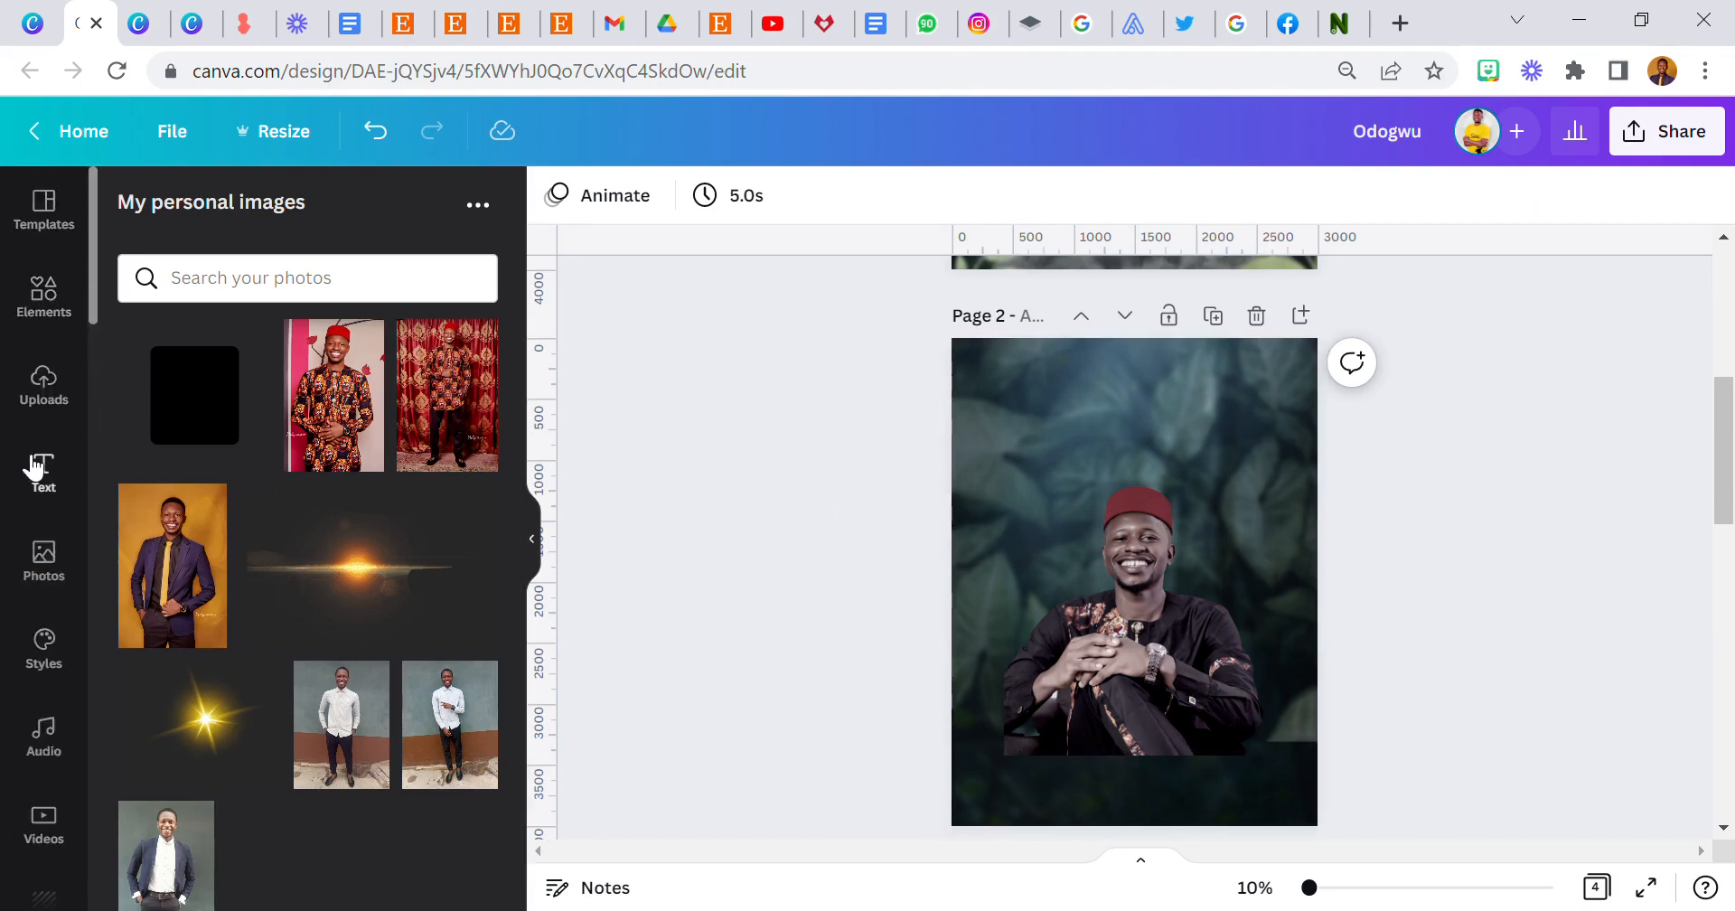
left_click(65, 571)
left_click_drag(1218, 645, 1226, 678)
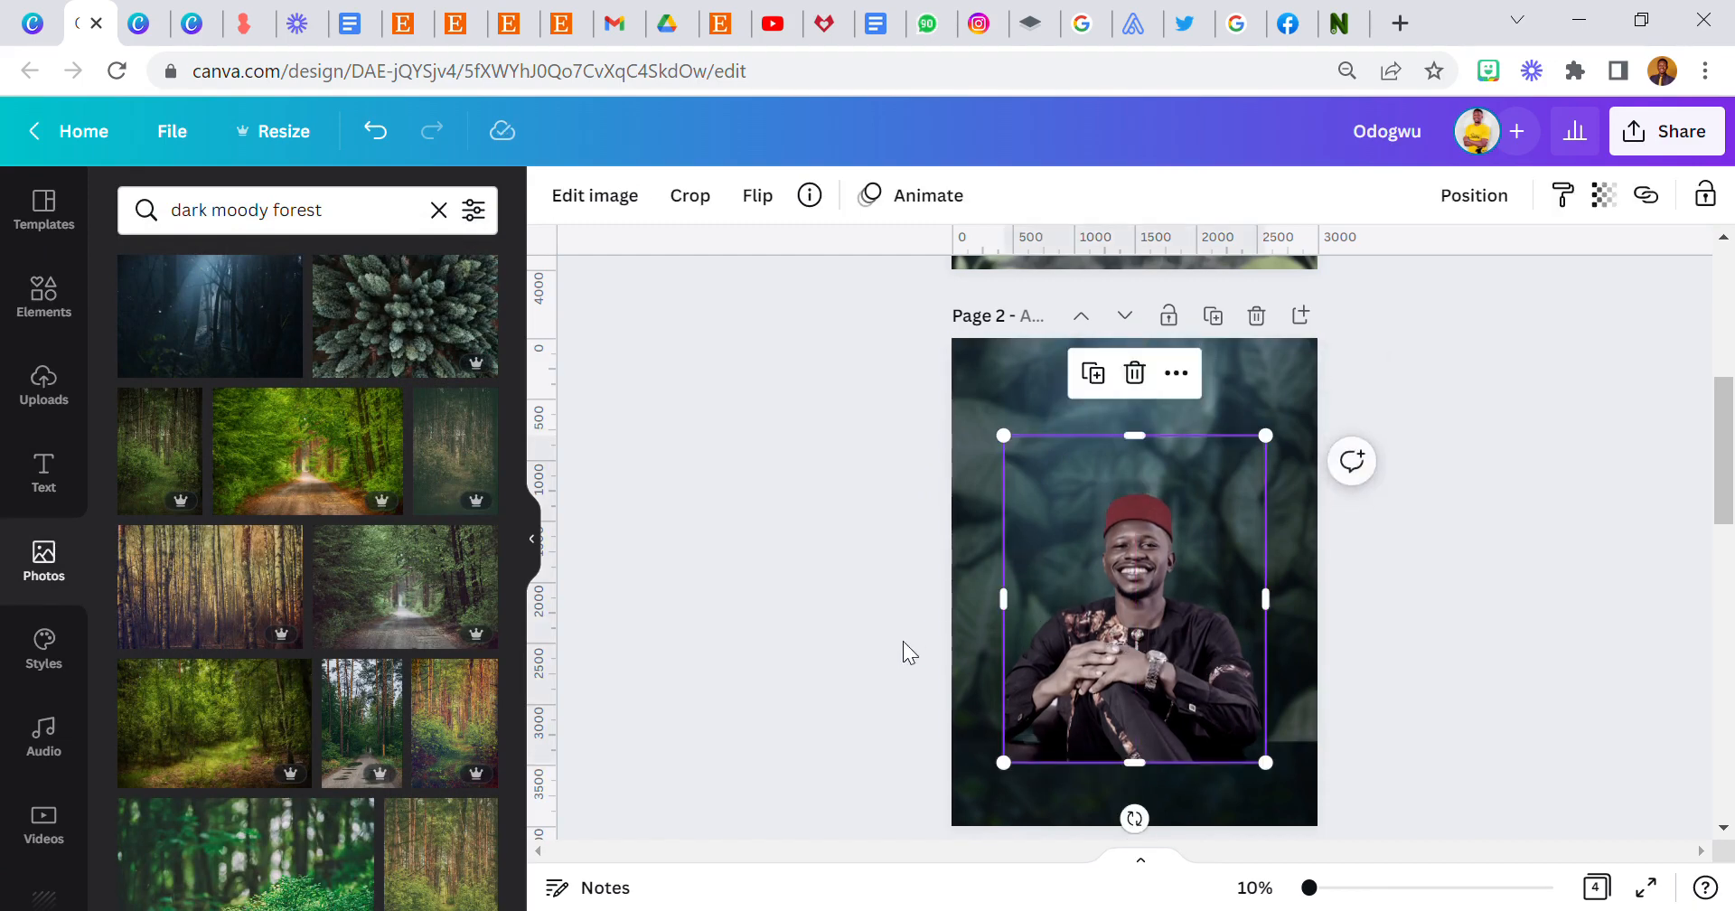
left_click(899, 628)
Search the stock photos for "lion" and refine the search to "black lion"
left_click(50, 562)
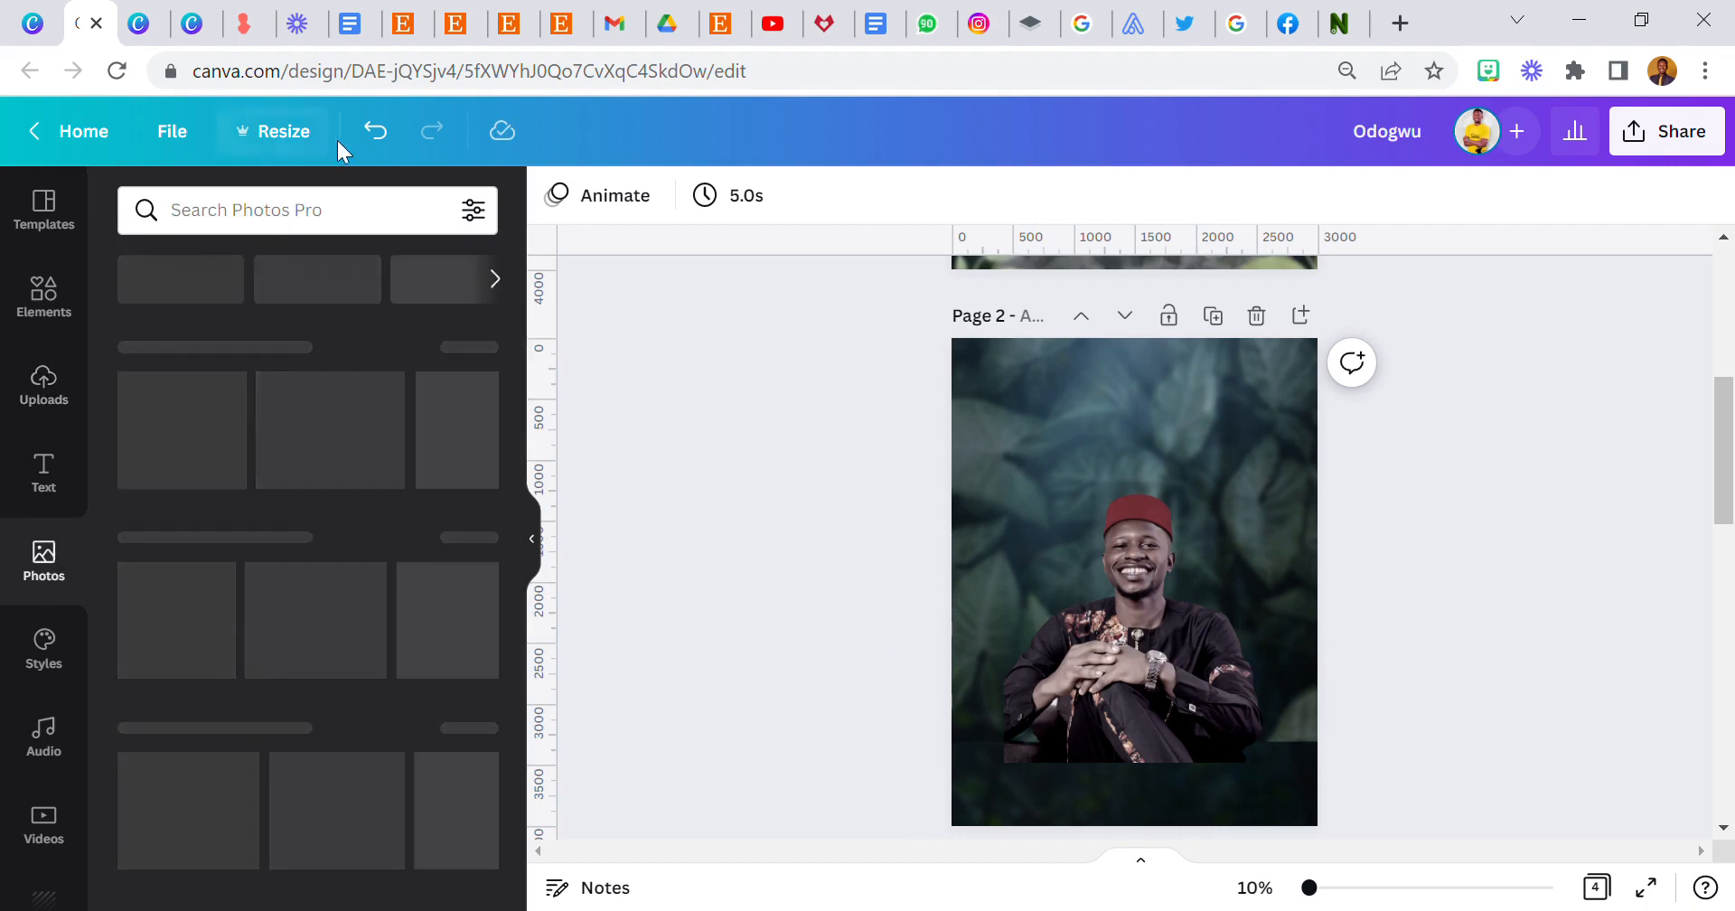
left_click(310, 230)
type("lion")
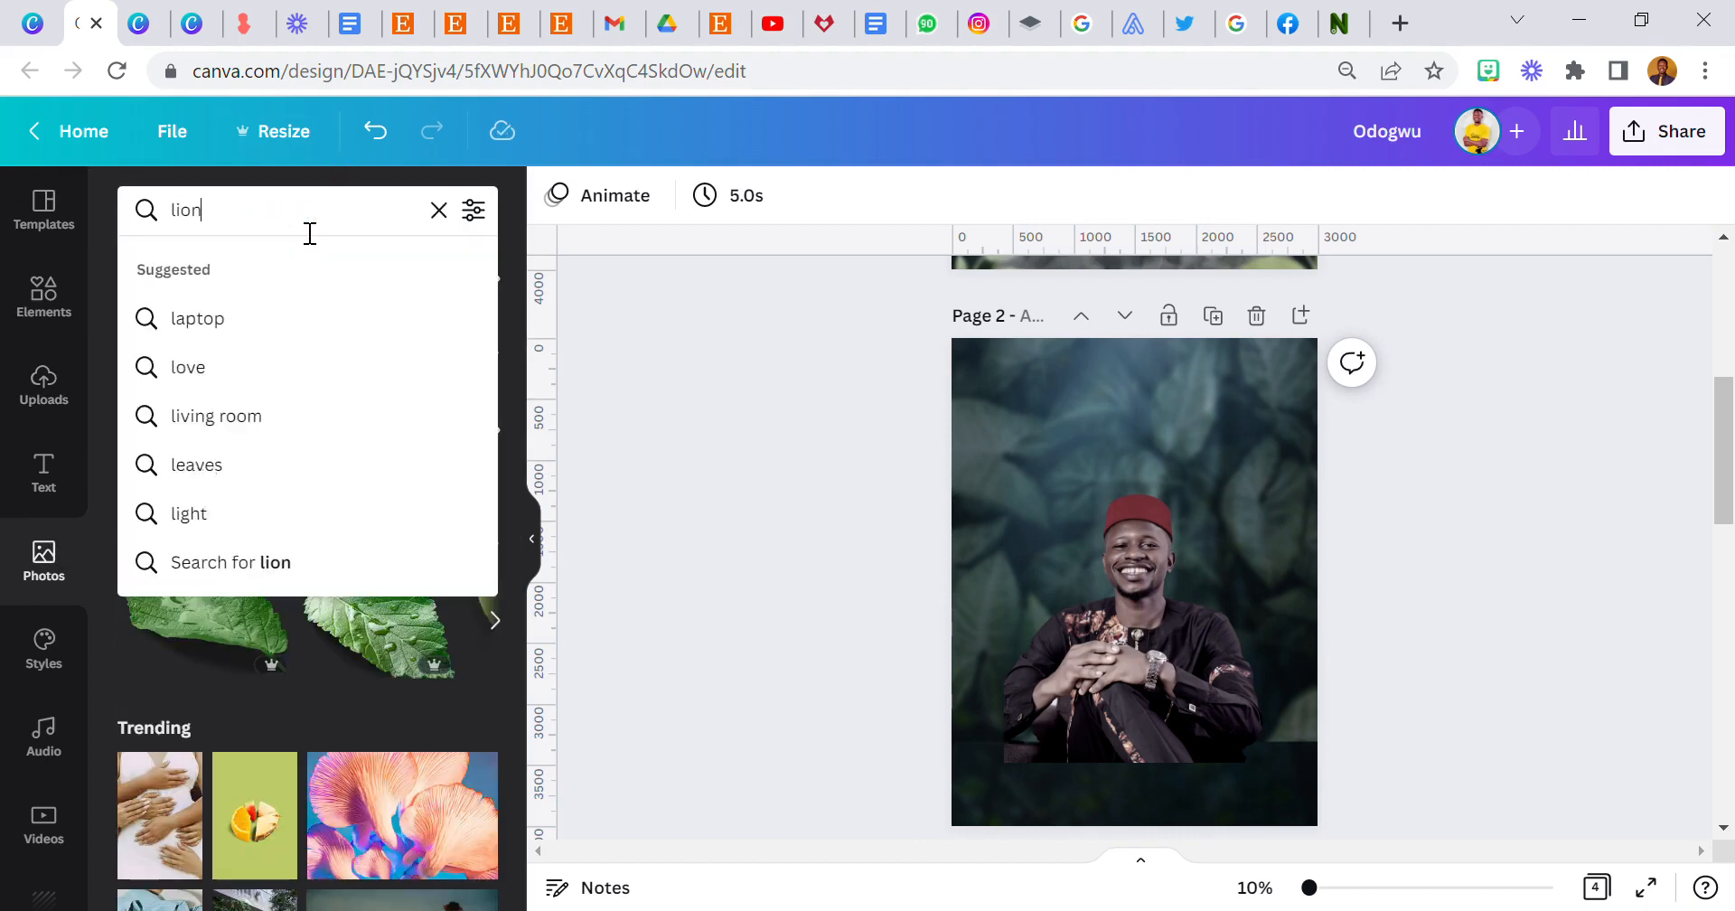
key("Return")
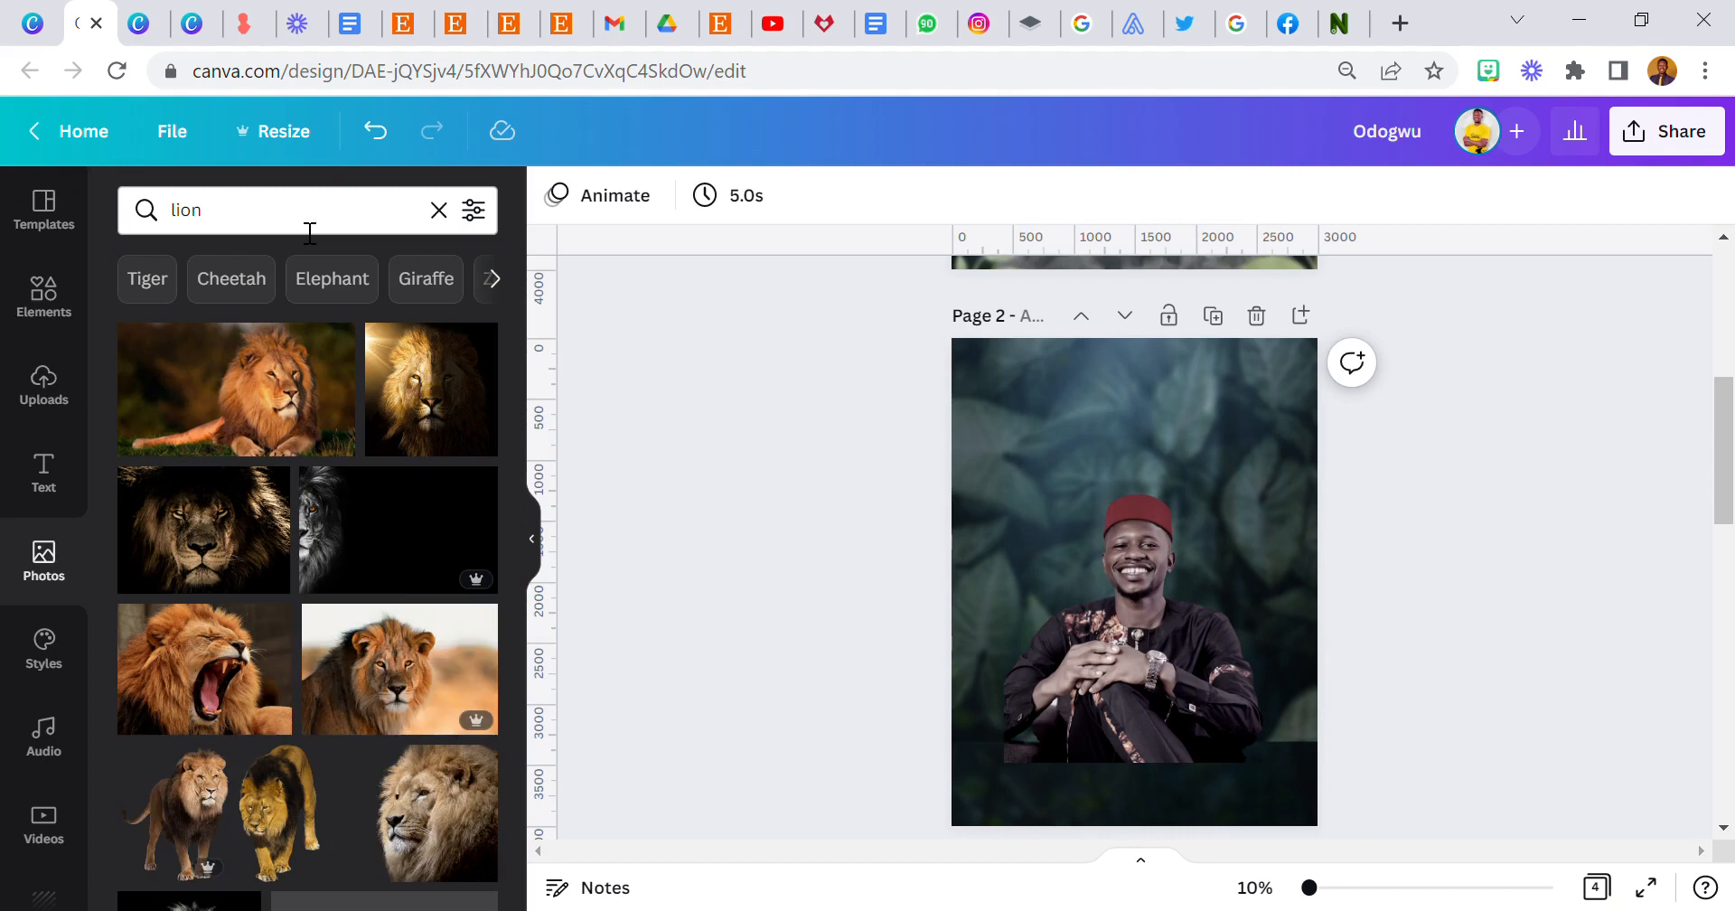
left_click(181, 226)
type("black")
key("Return")
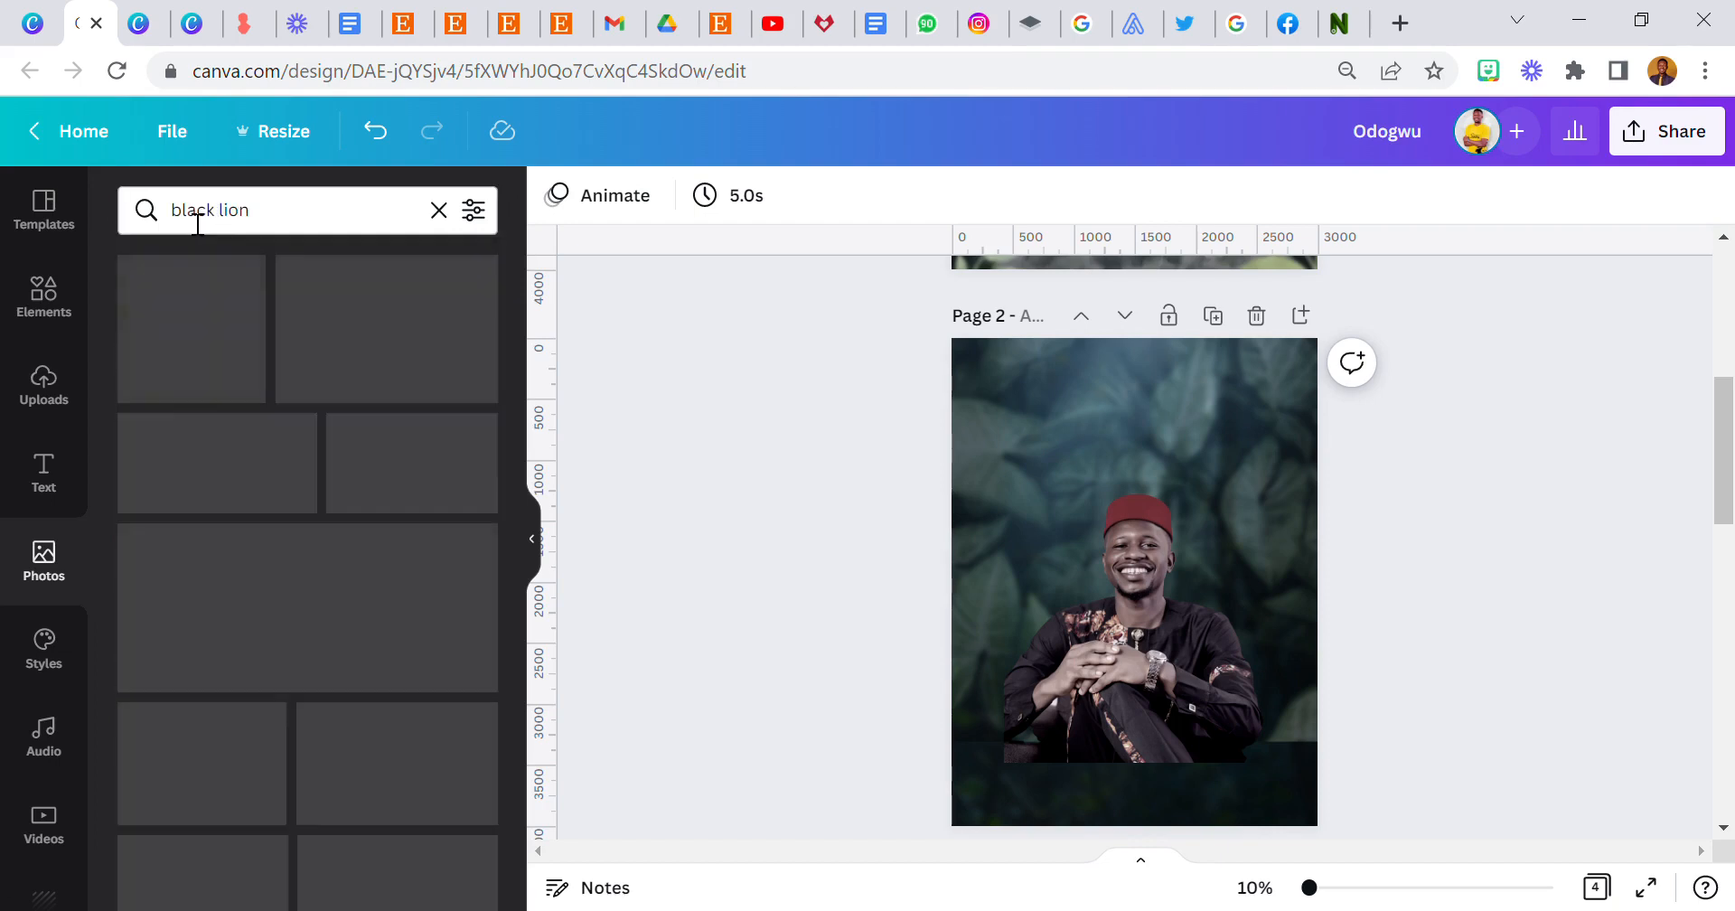
Browse the "black lion" photo results for a dark, front-facing portrait comparable to the lion on page 1
scroll(398, 410, "down", 10)
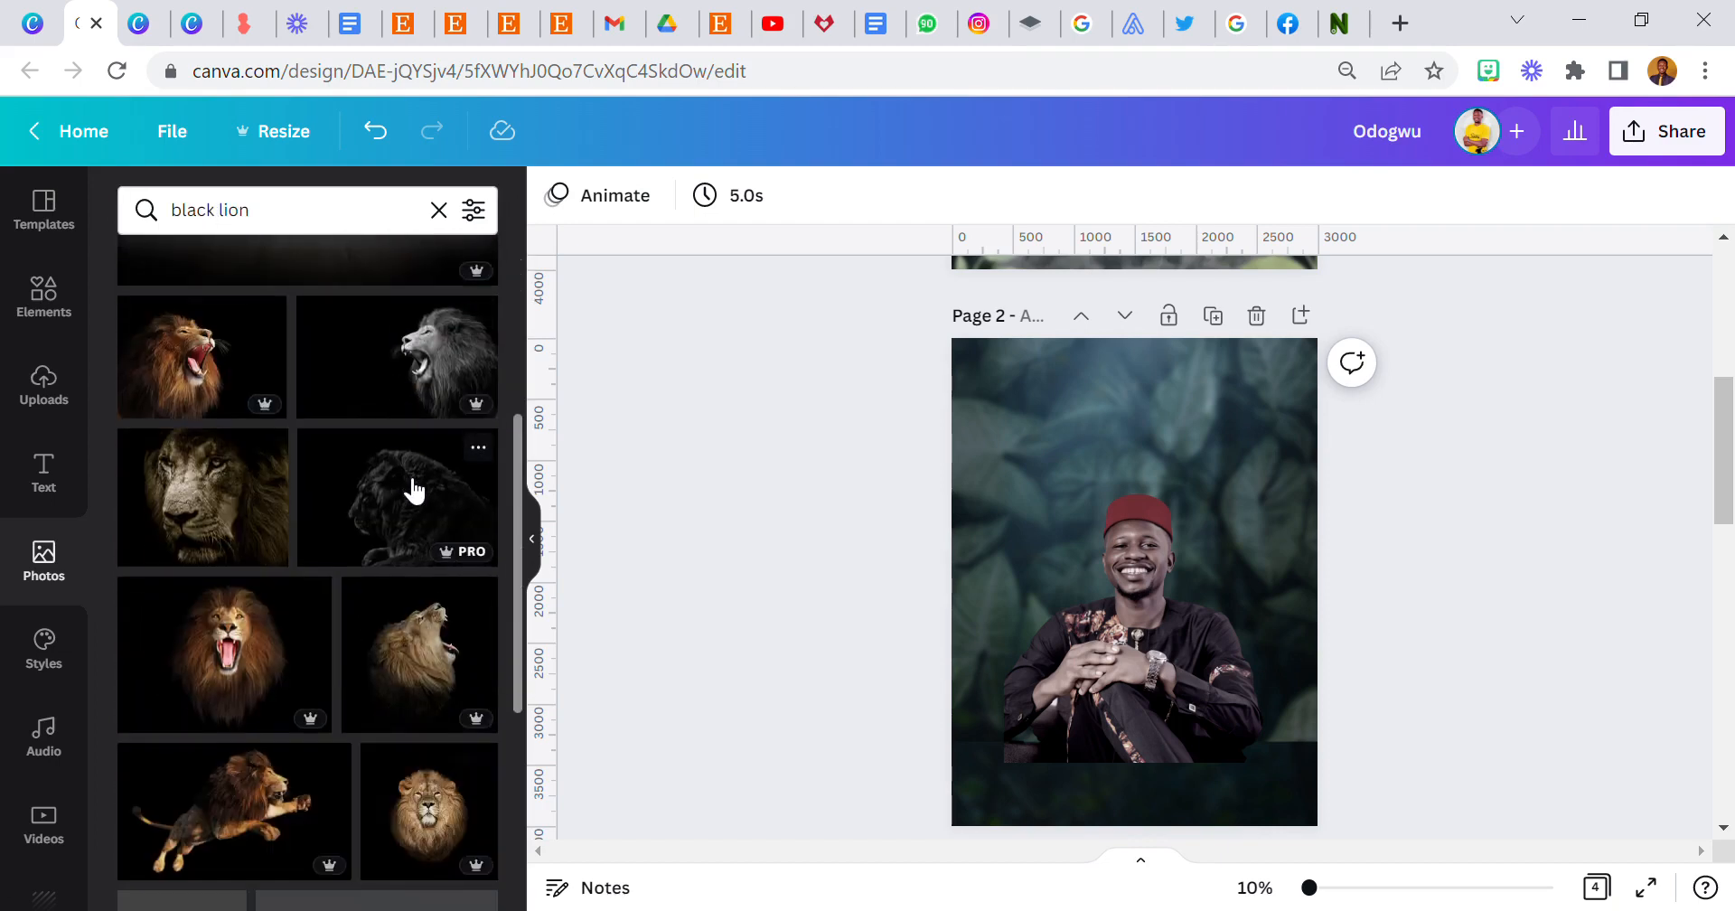
scroll(411, 474, "down", 5)
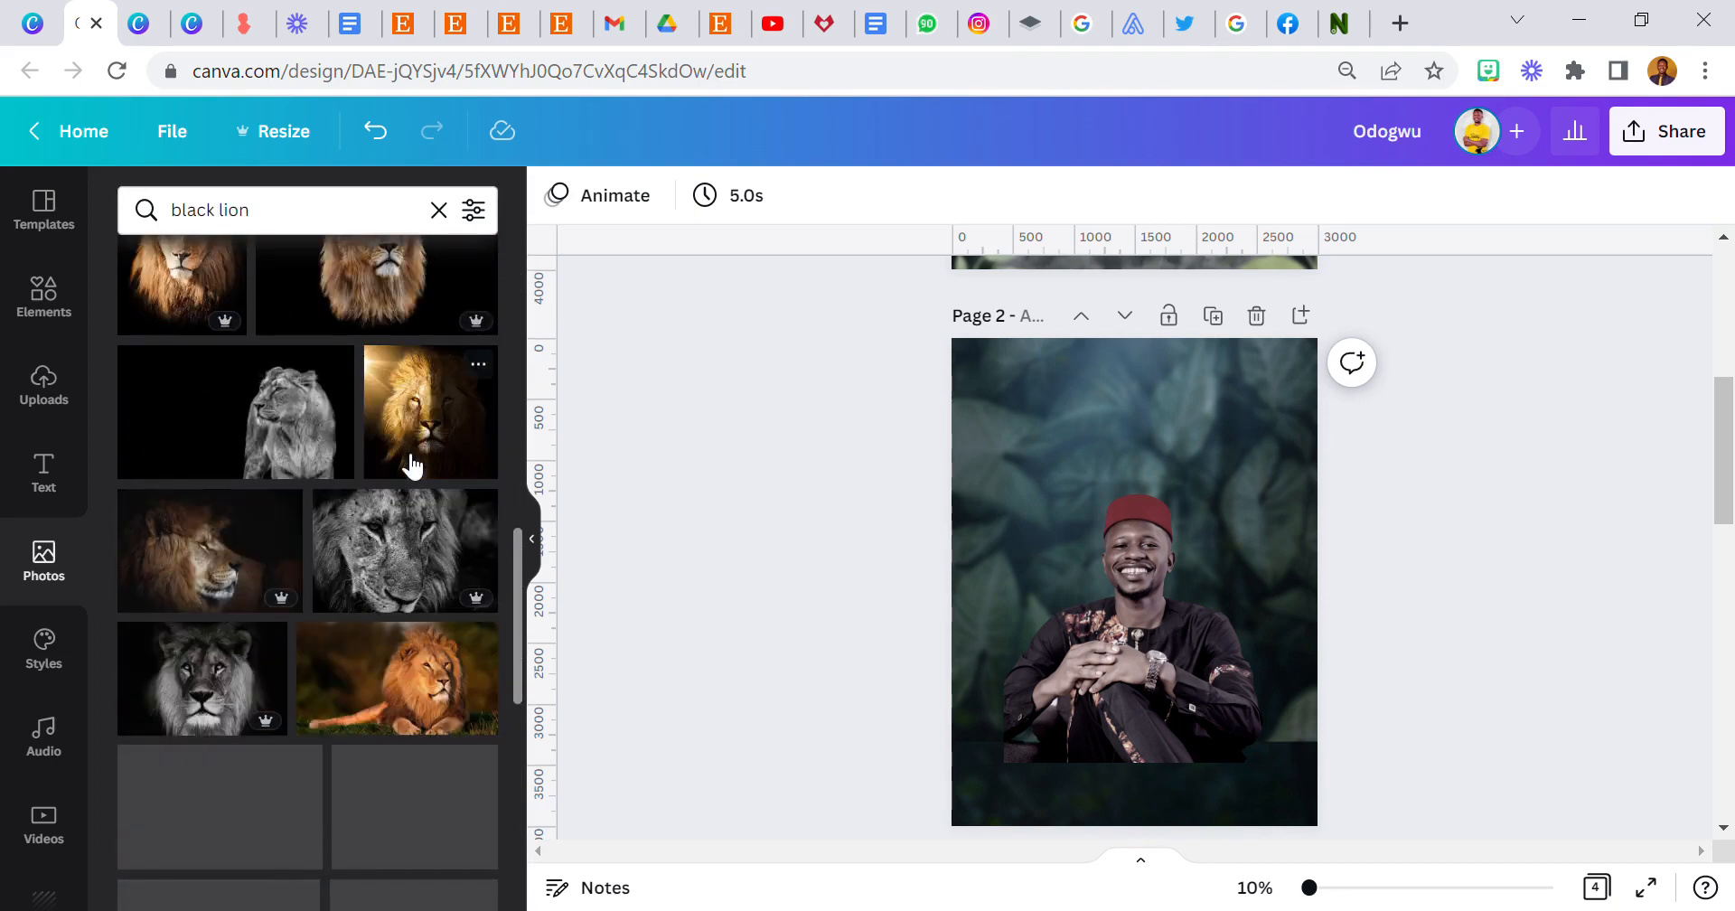
scroll(411, 461, "down", 6)
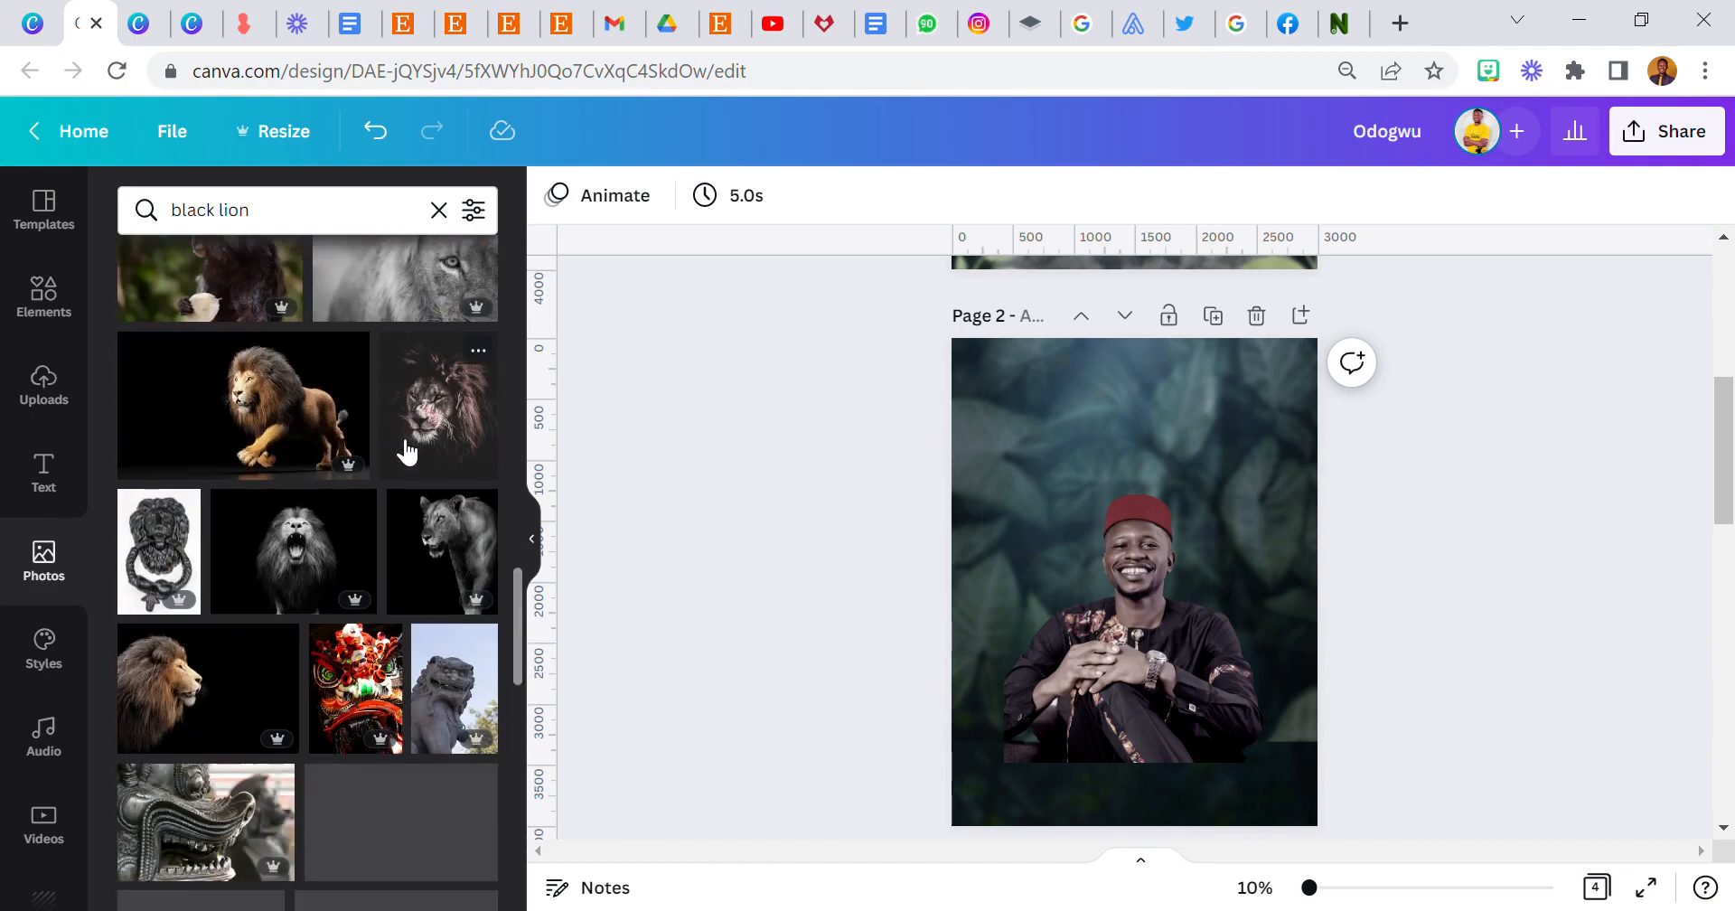
scroll(407, 443, "down", 8)
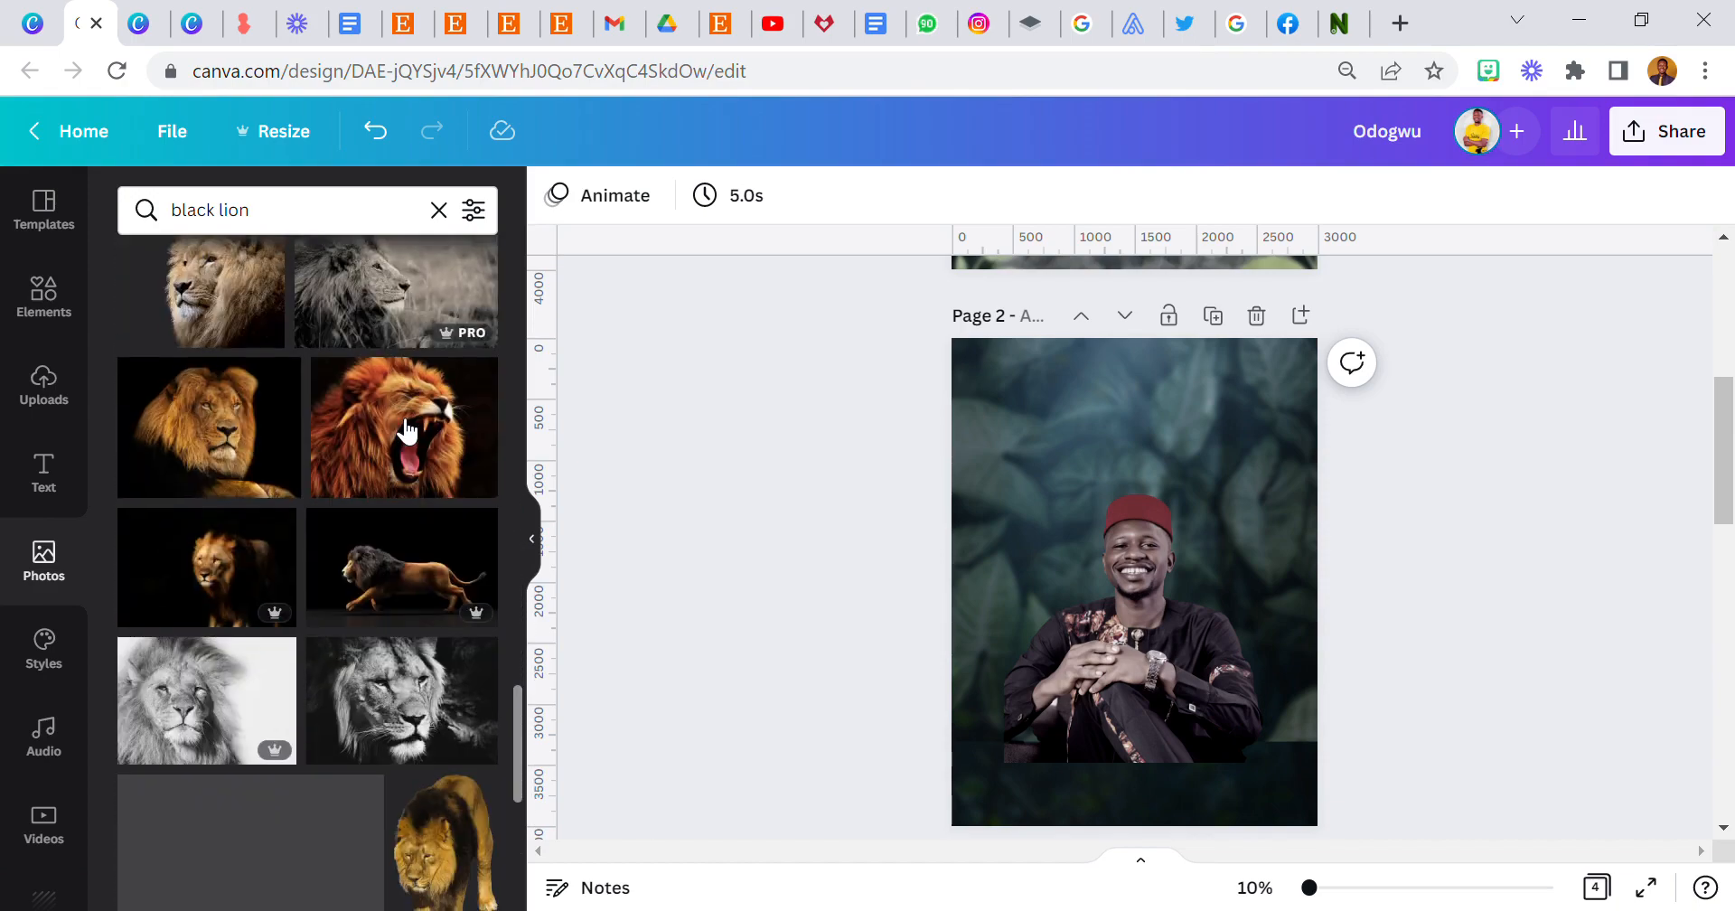
scroll(407, 429, "down", 6)
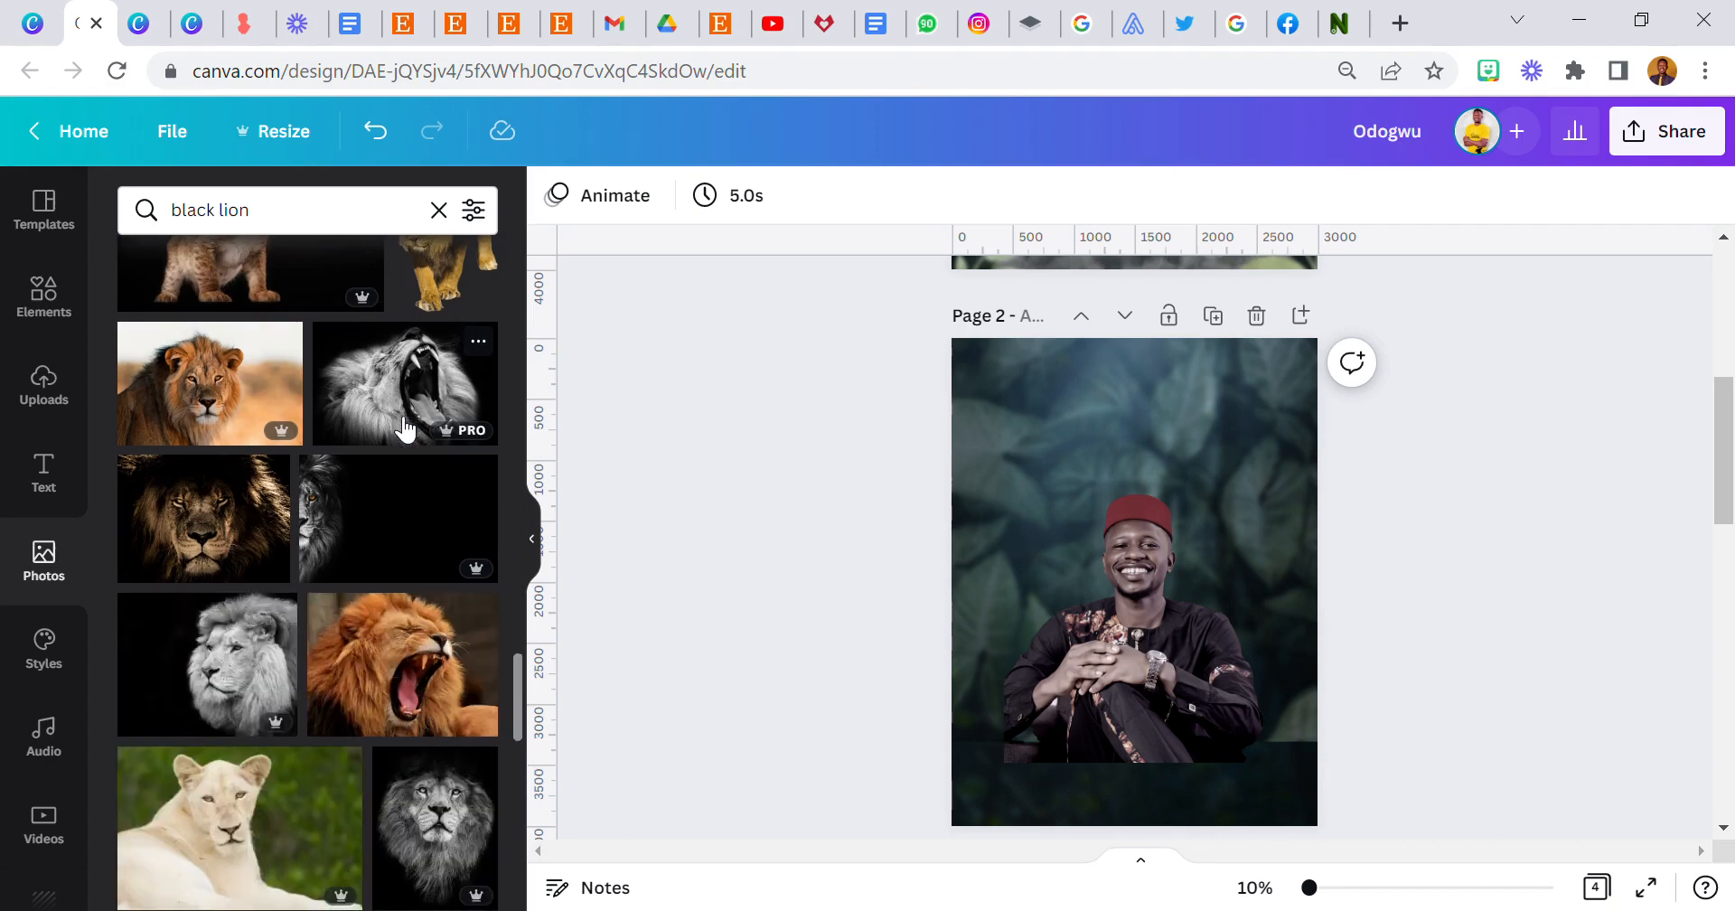
scroll(402, 424, "down", 10)
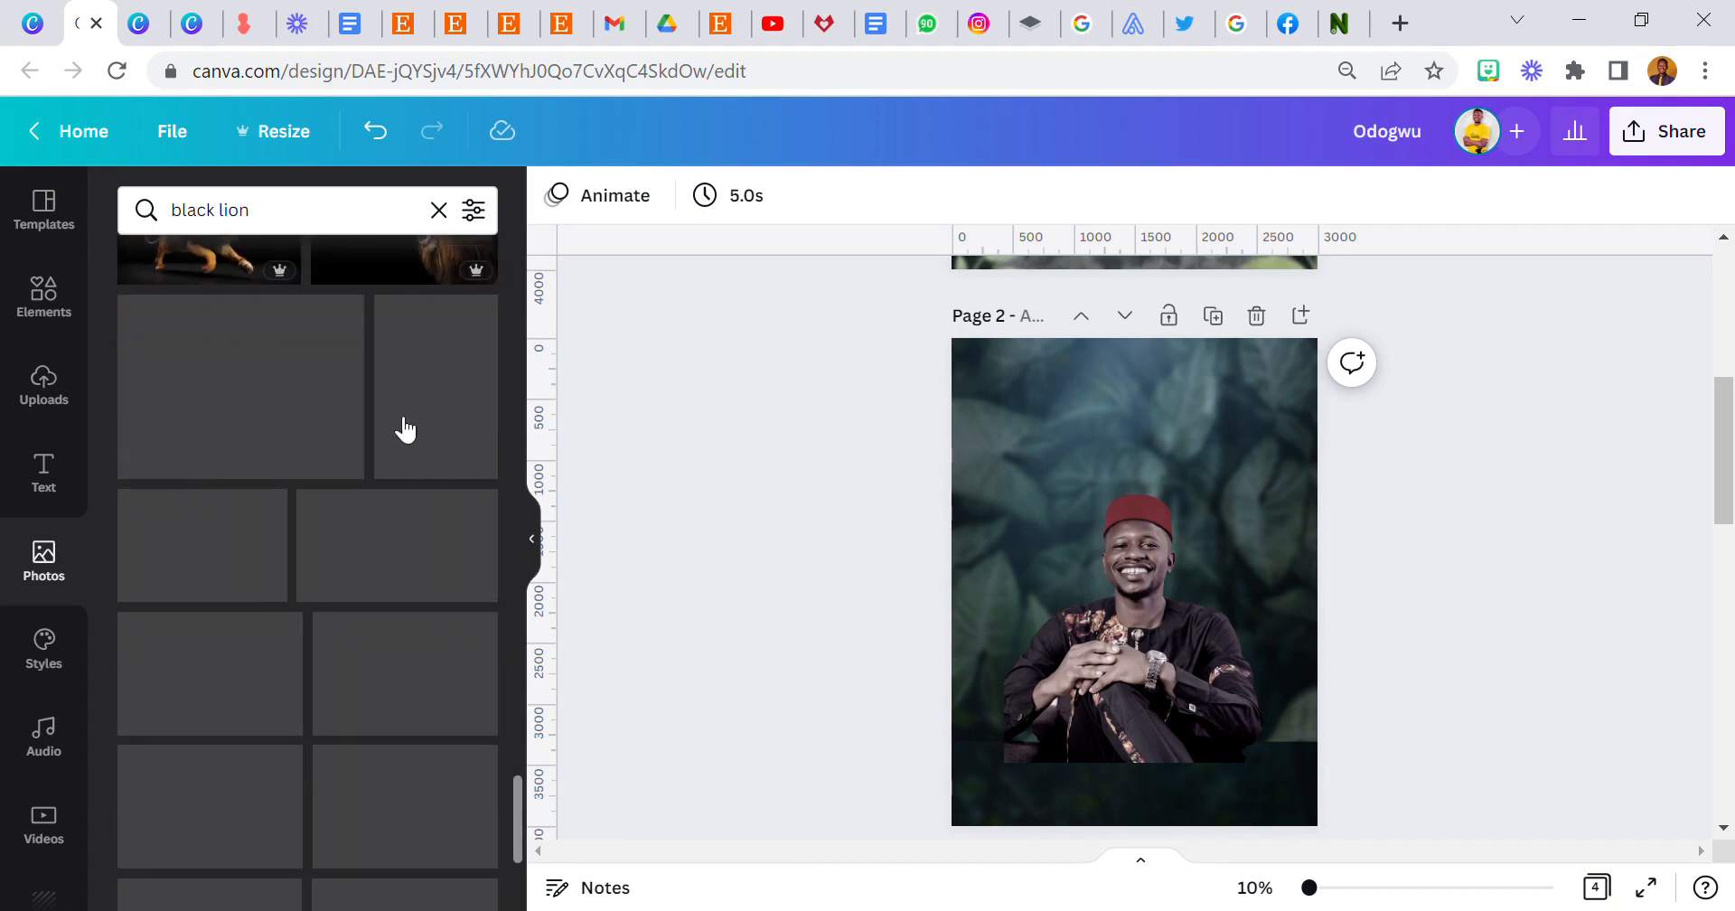
scroll(388, 411, "down", 3)
scroll(387, 411, "down", 10)
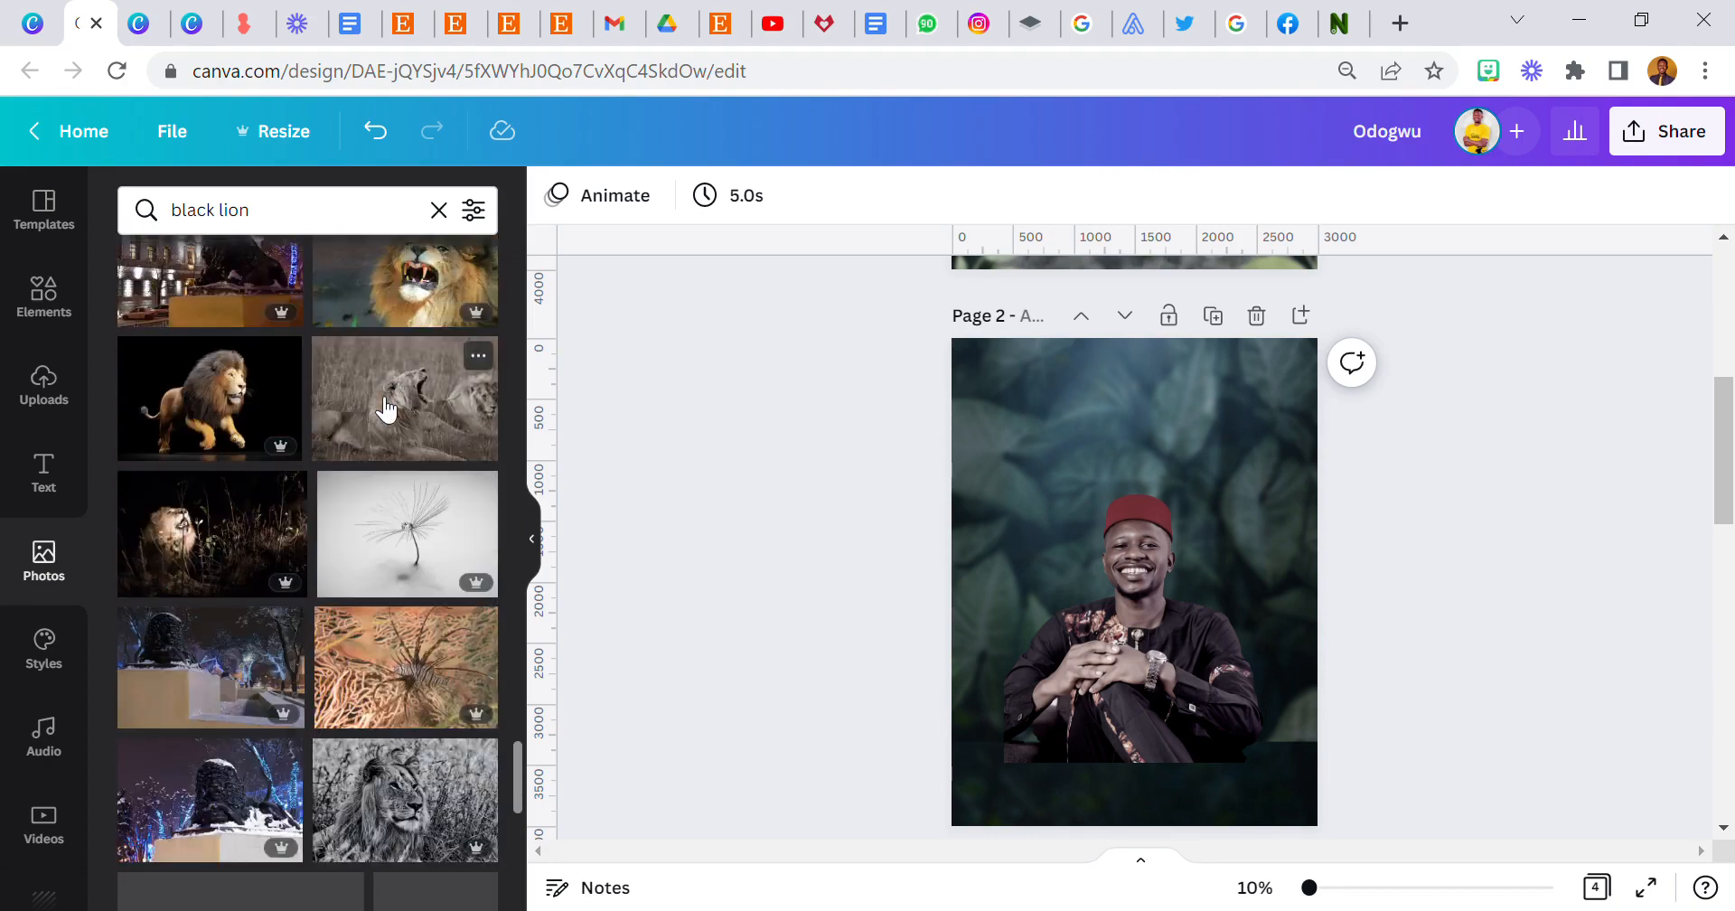
scroll(386, 410, "down", 10)
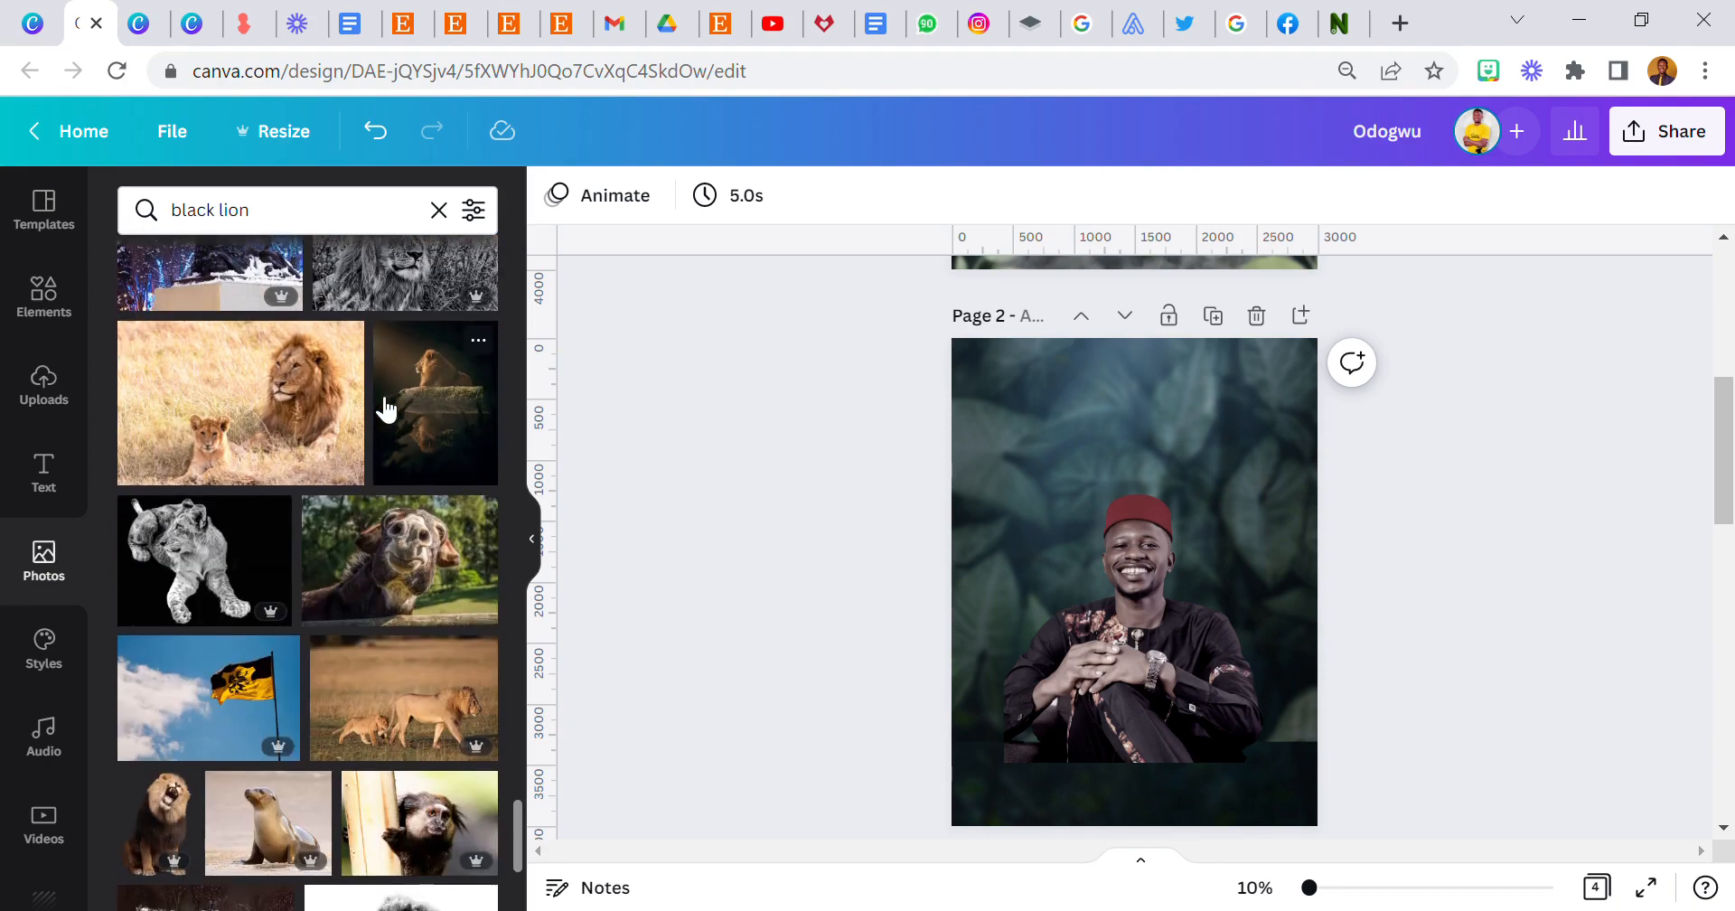
scroll(386, 409, "down", 10)
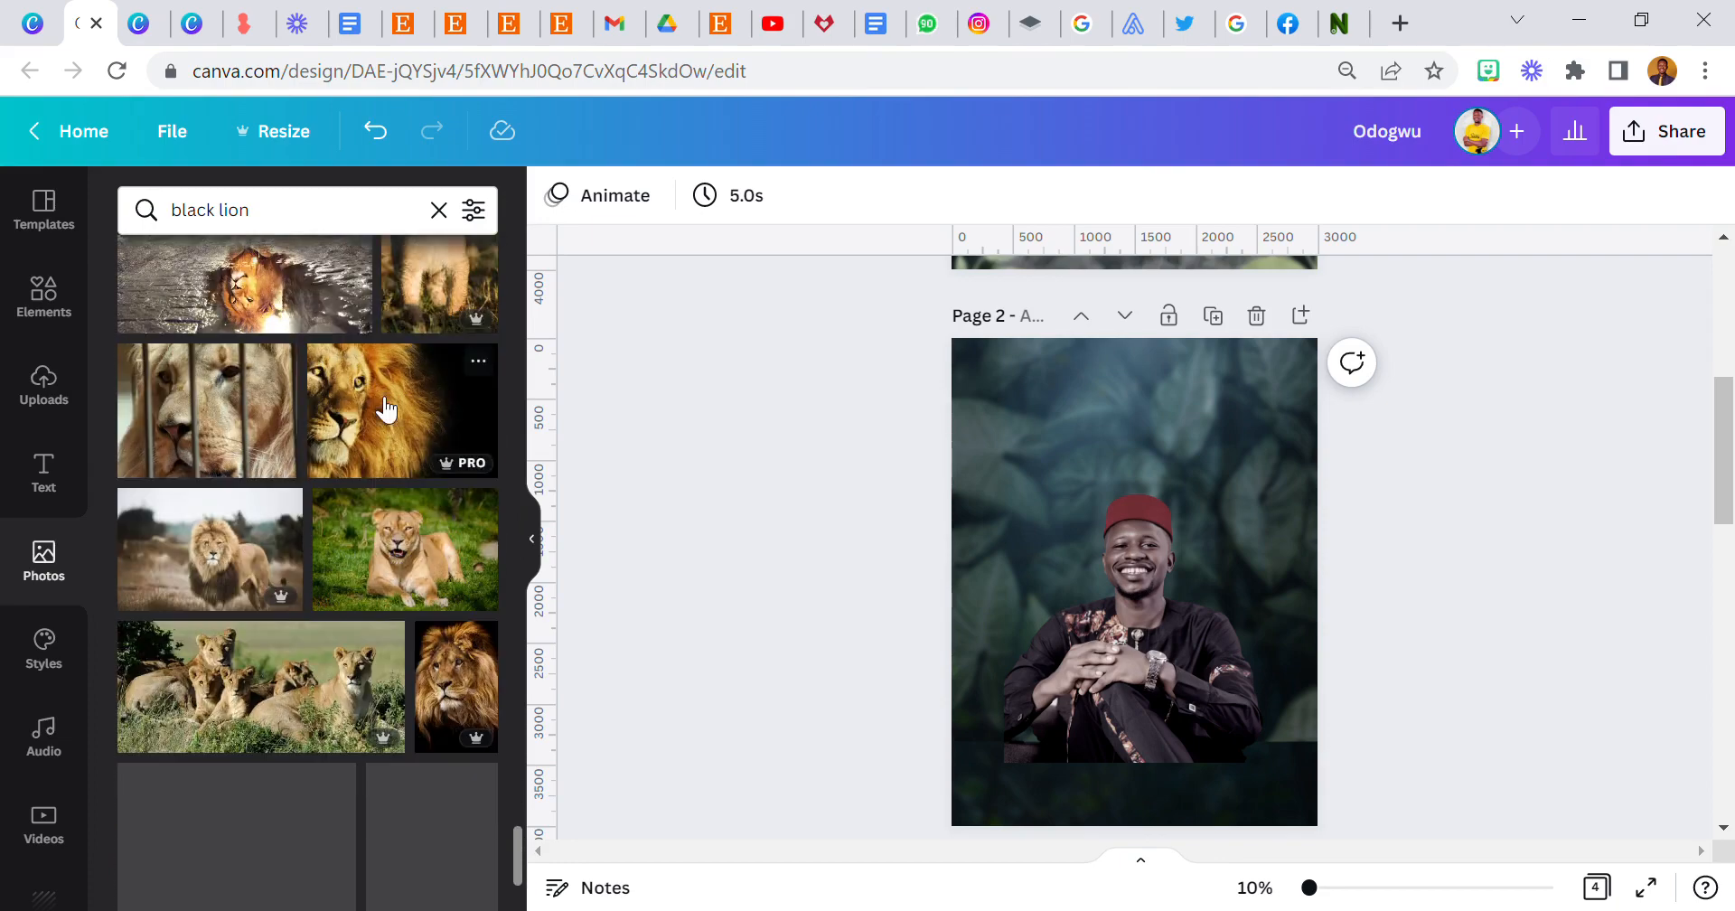
scroll(374, 408, "down", 10)
scroll(380, 402, "down", 10)
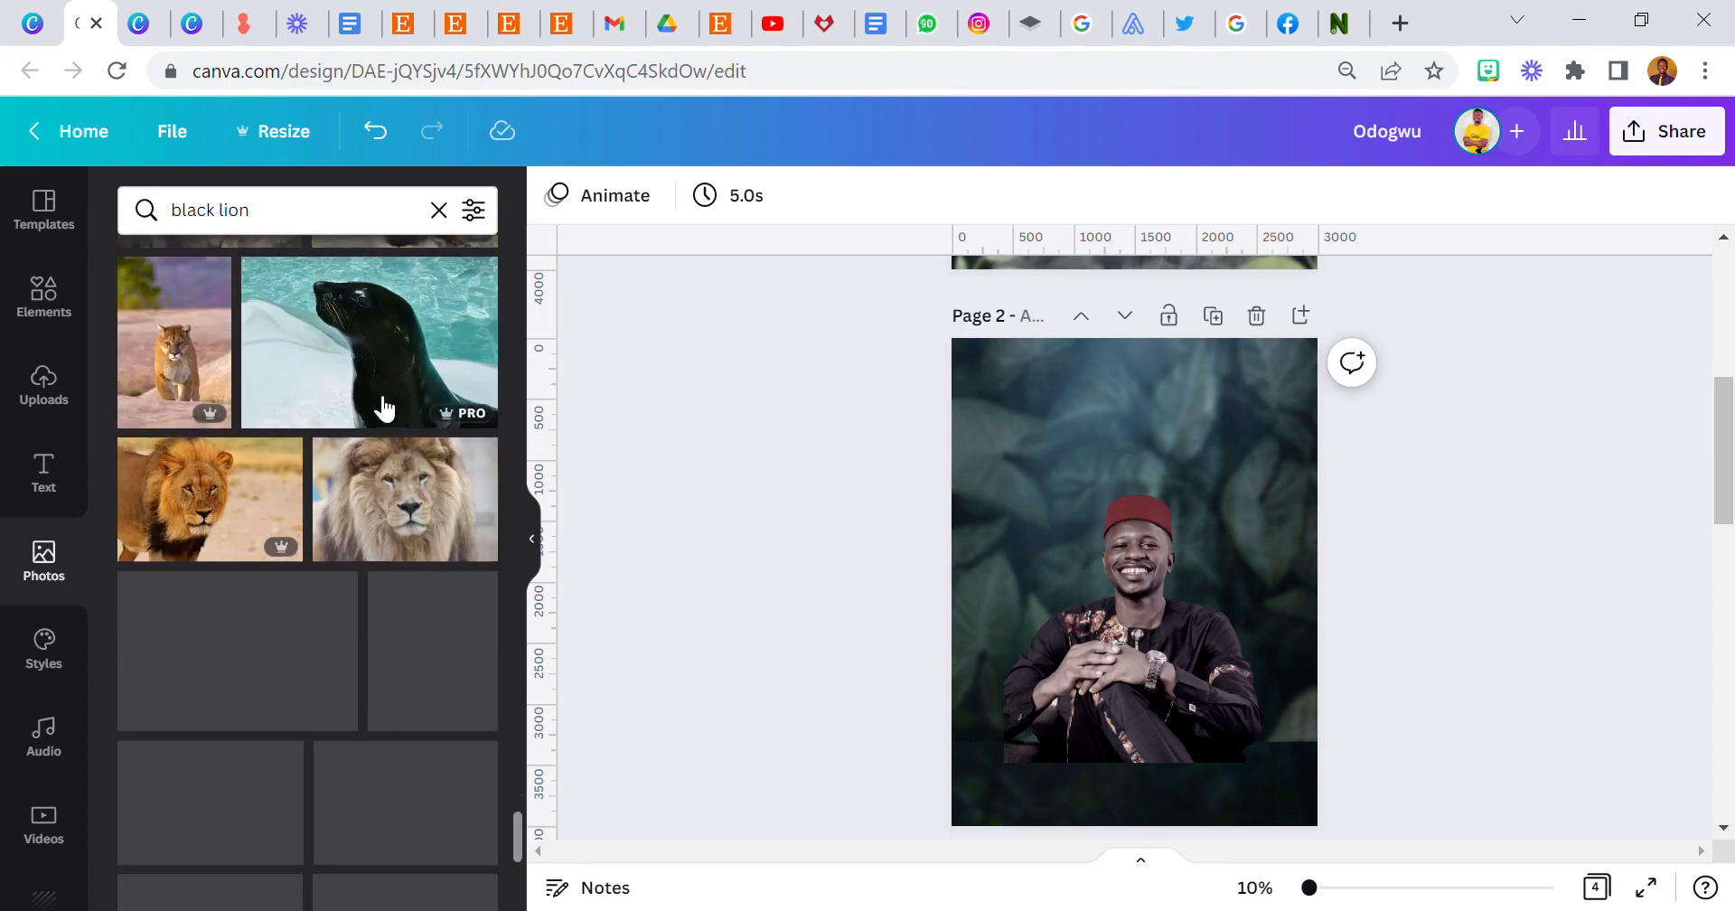
scroll(384, 402, "down", 10)
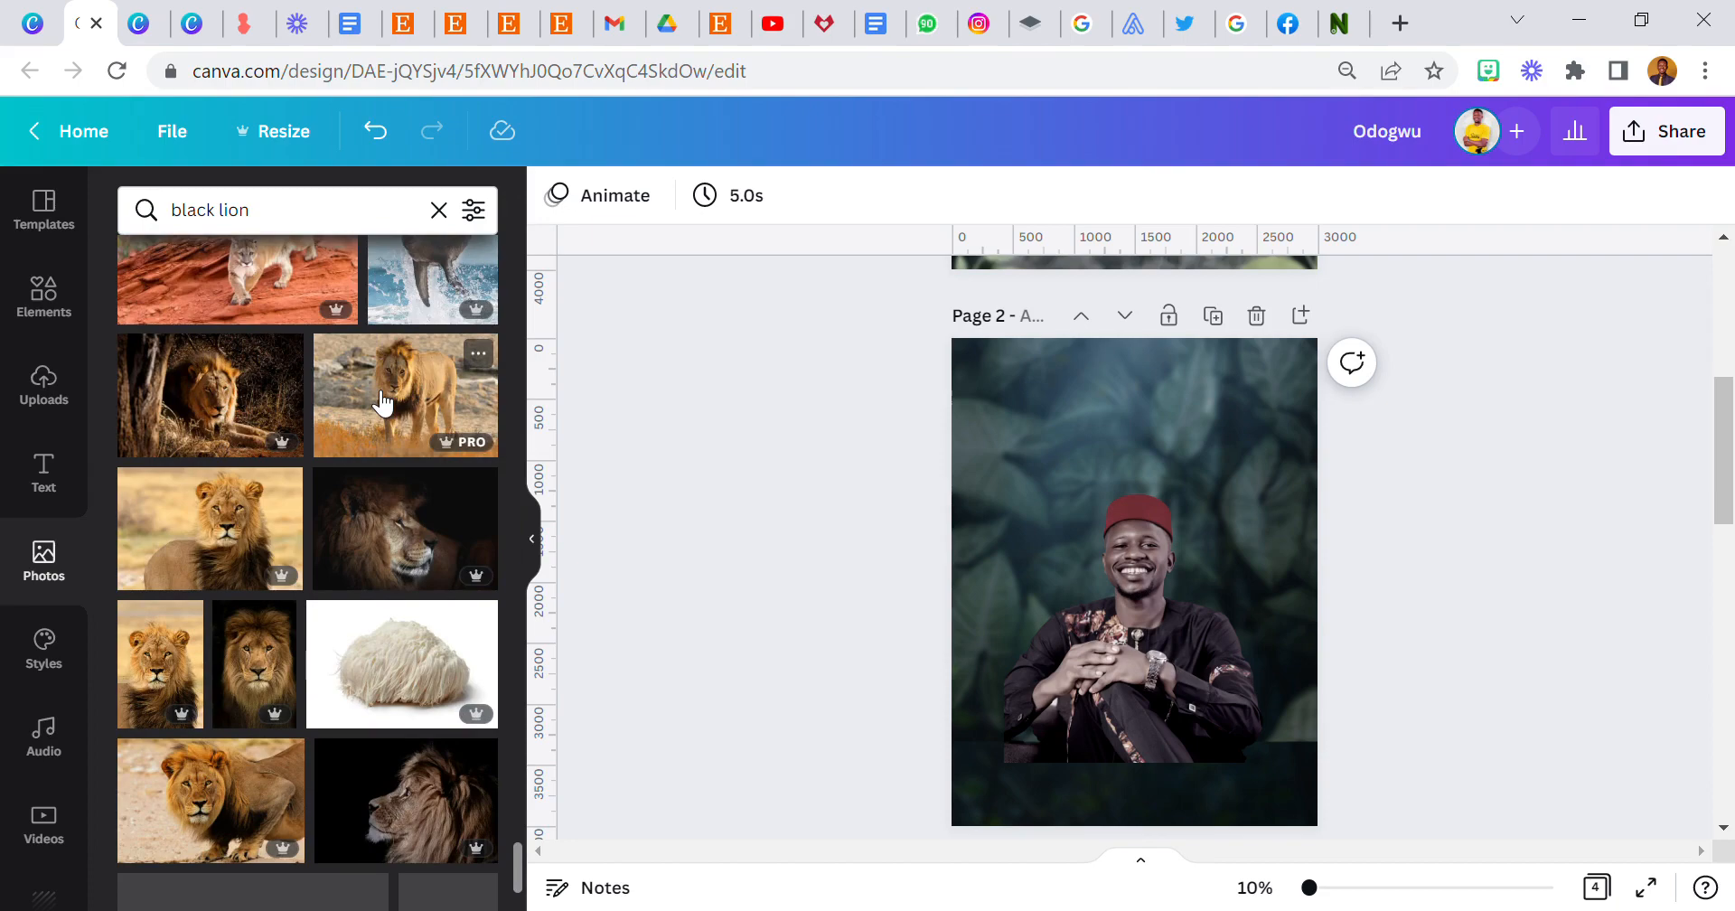
scroll(378, 410, "down", 10)
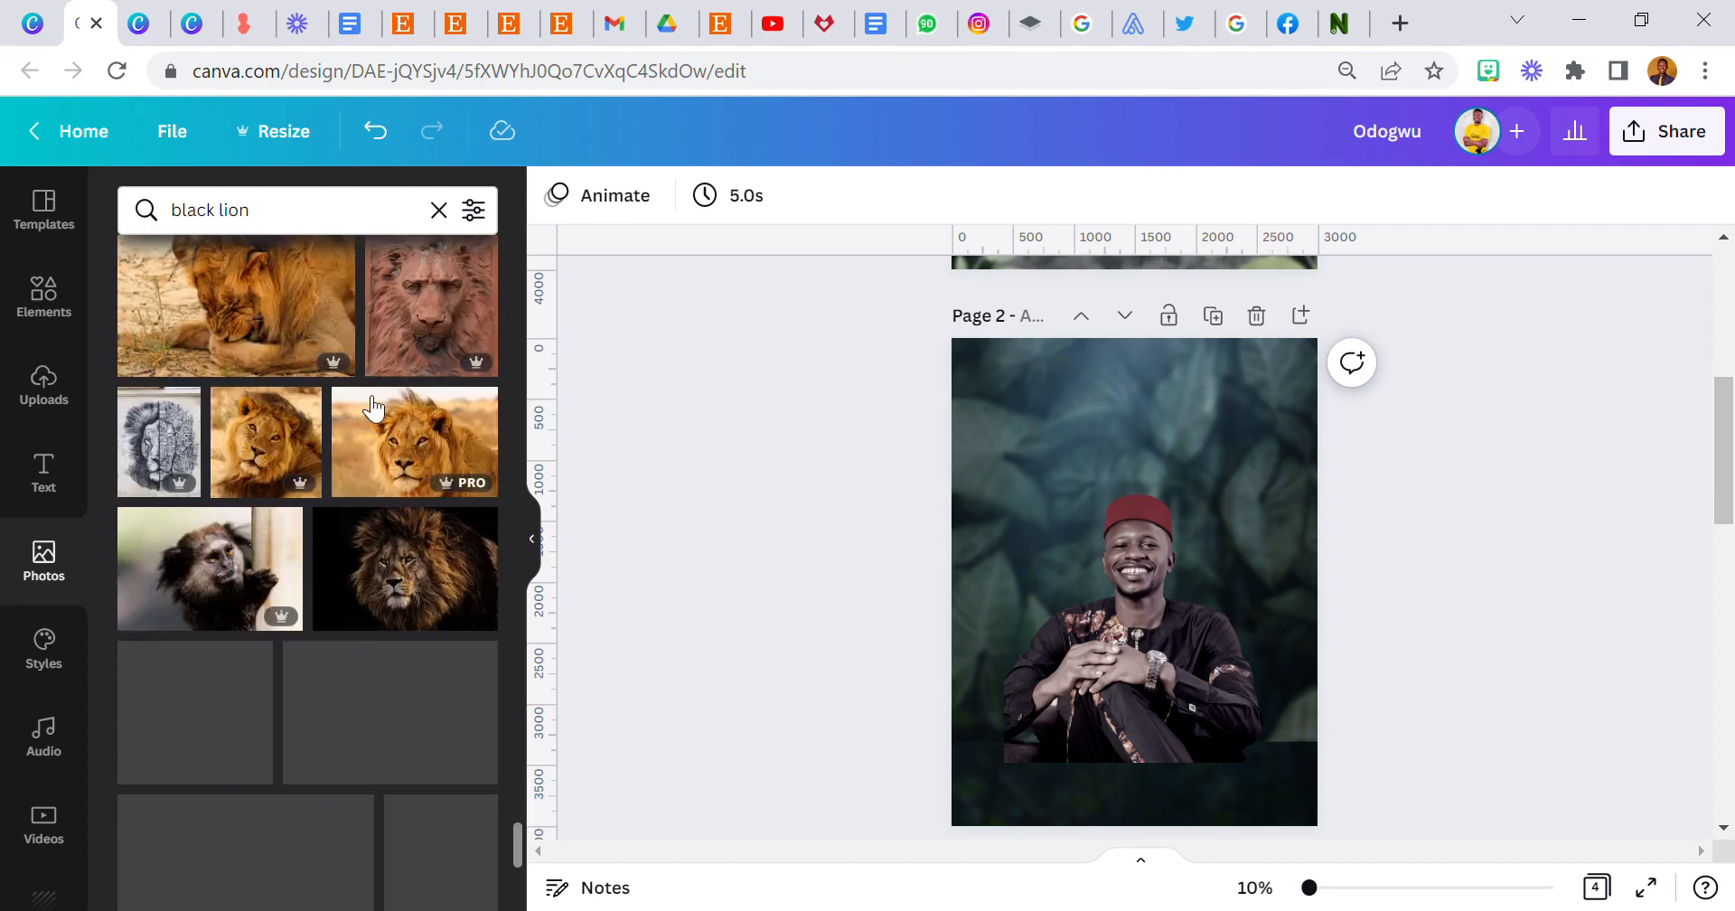
scroll(354, 410, "down", 3)
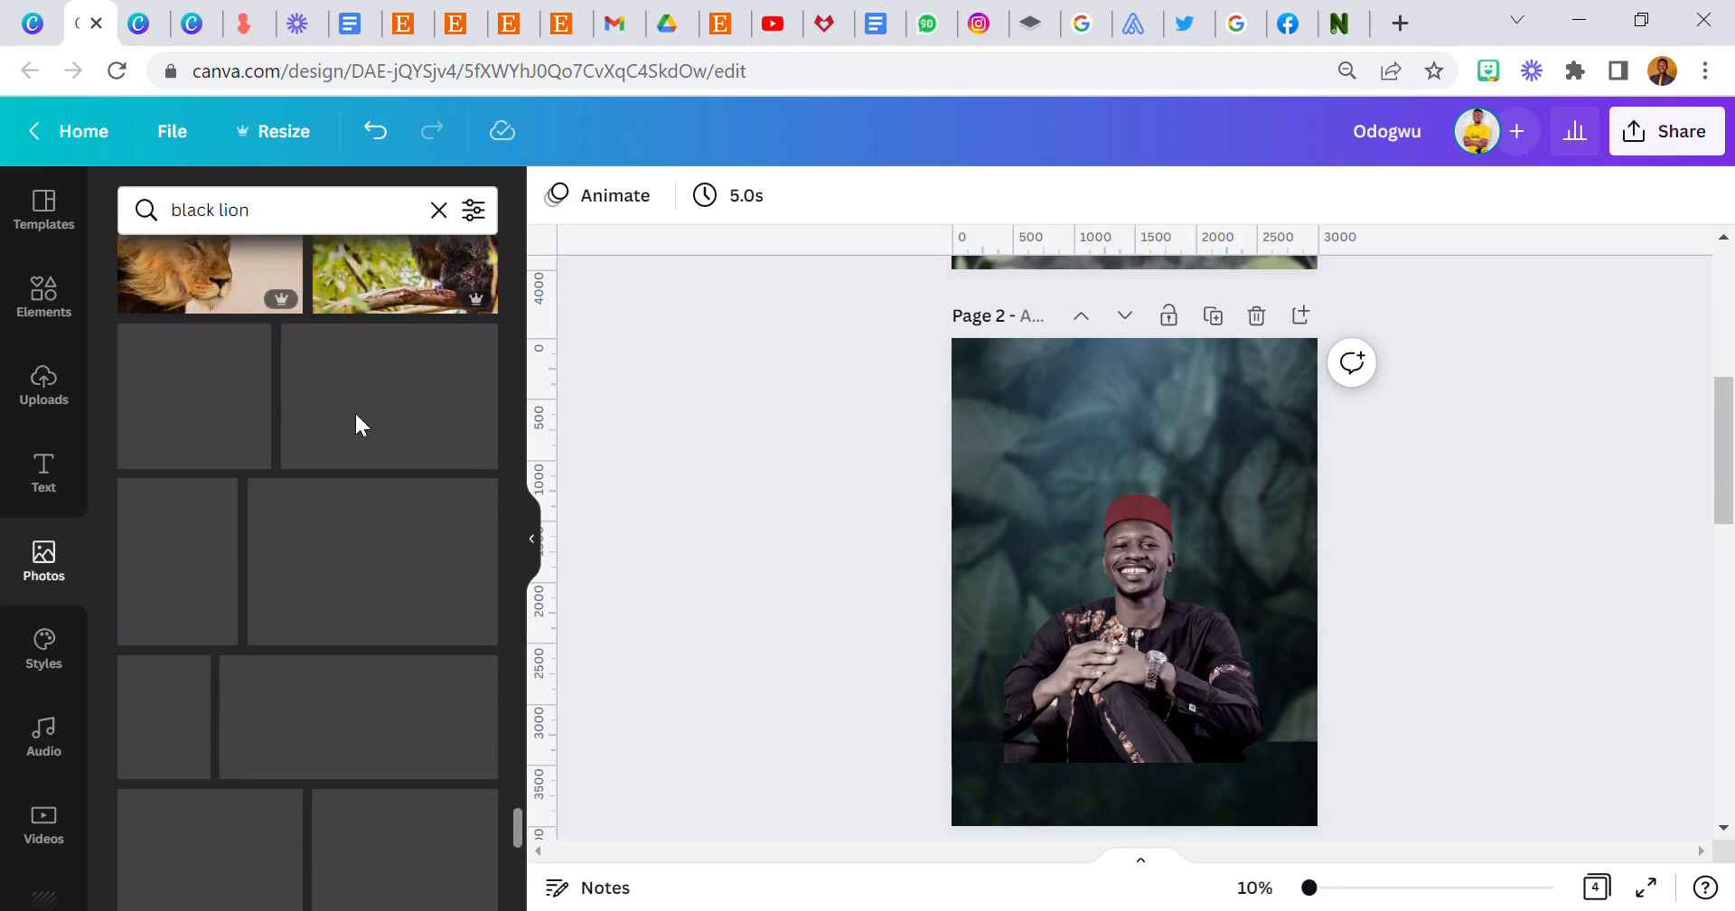
scroll(1239, 553, "up", 6)
left_click(1124, 410)
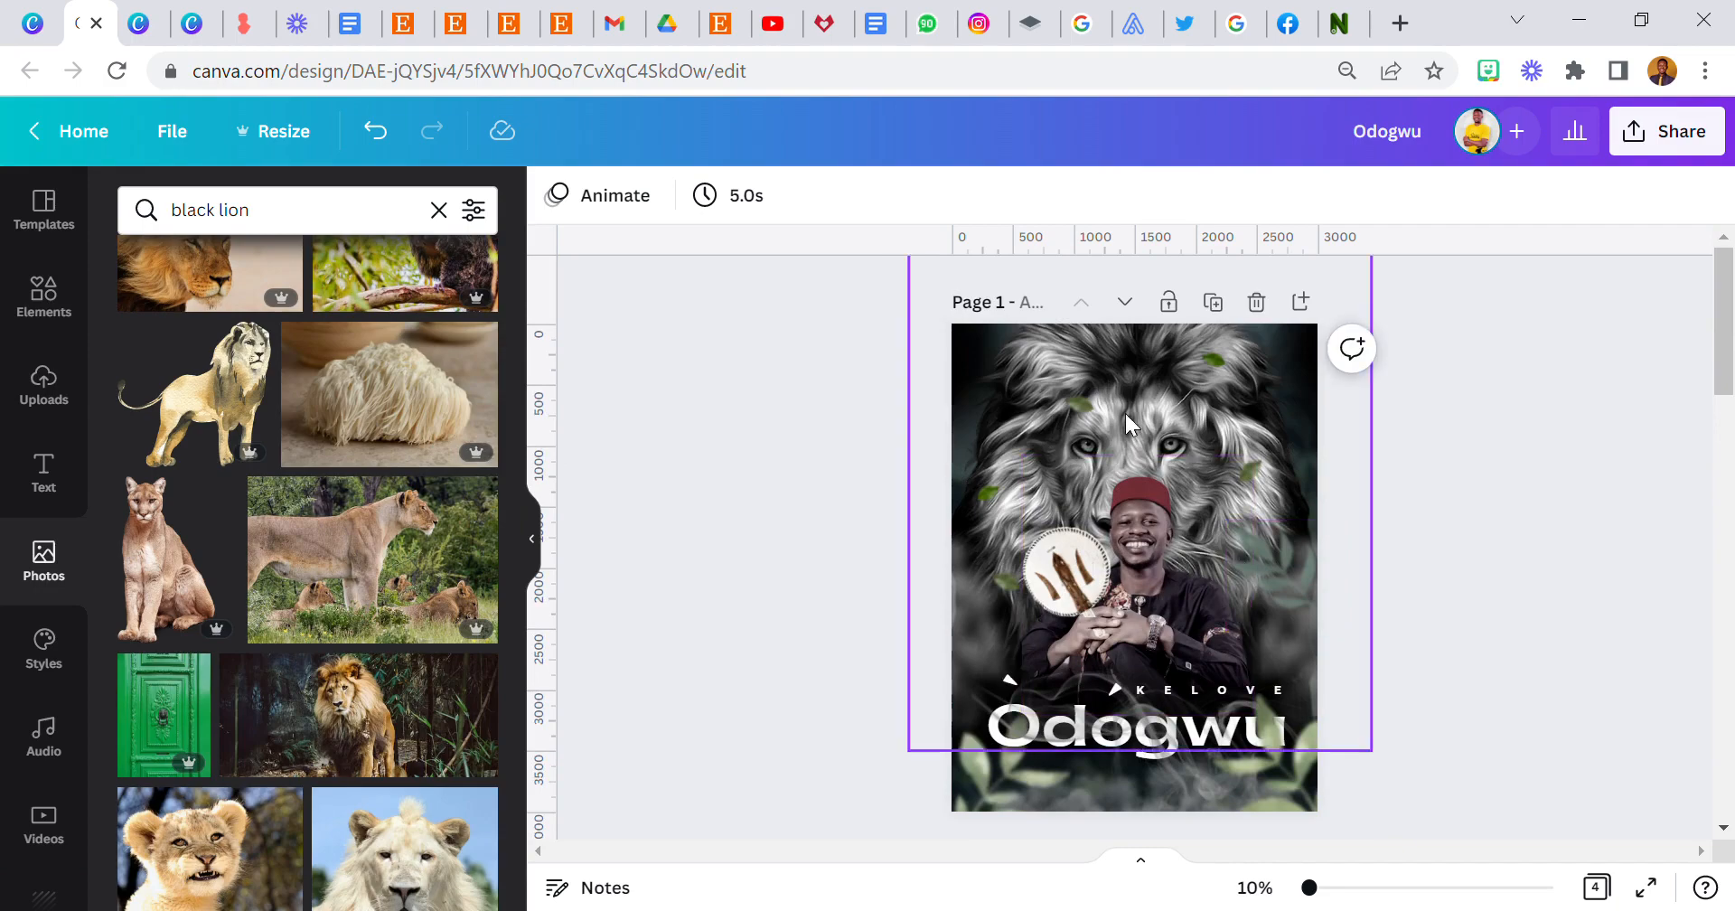
scroll(1124, 410, "down", 8)
scroll(172, 511, "down", 10)
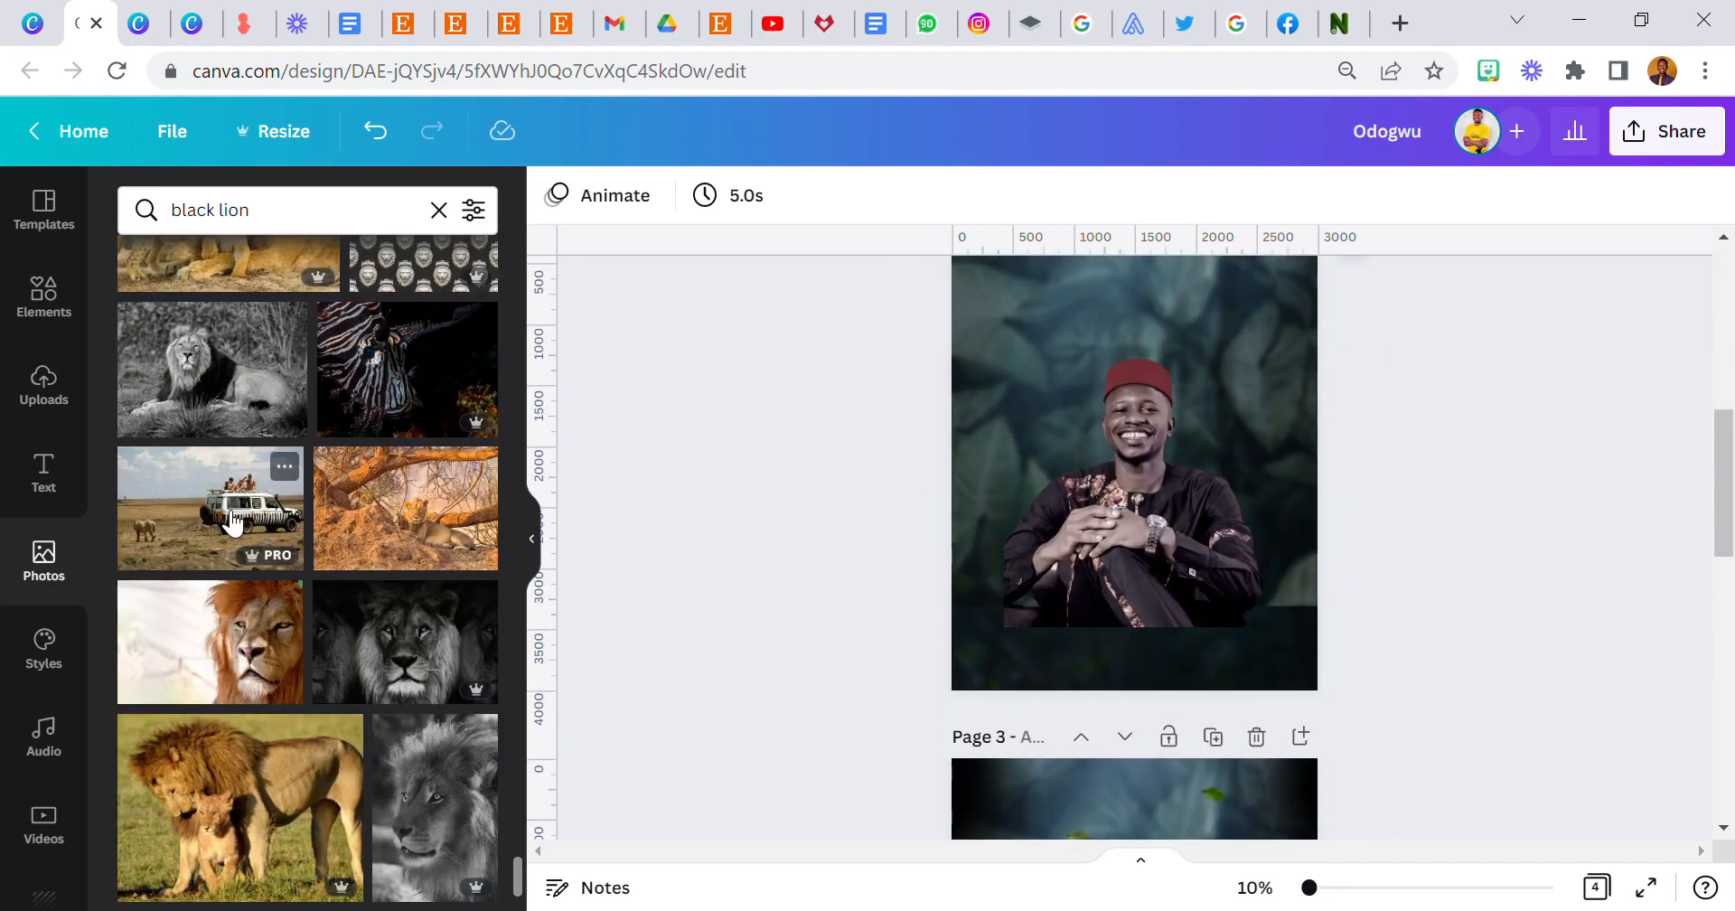
scroll(233, 523, "down", 6)
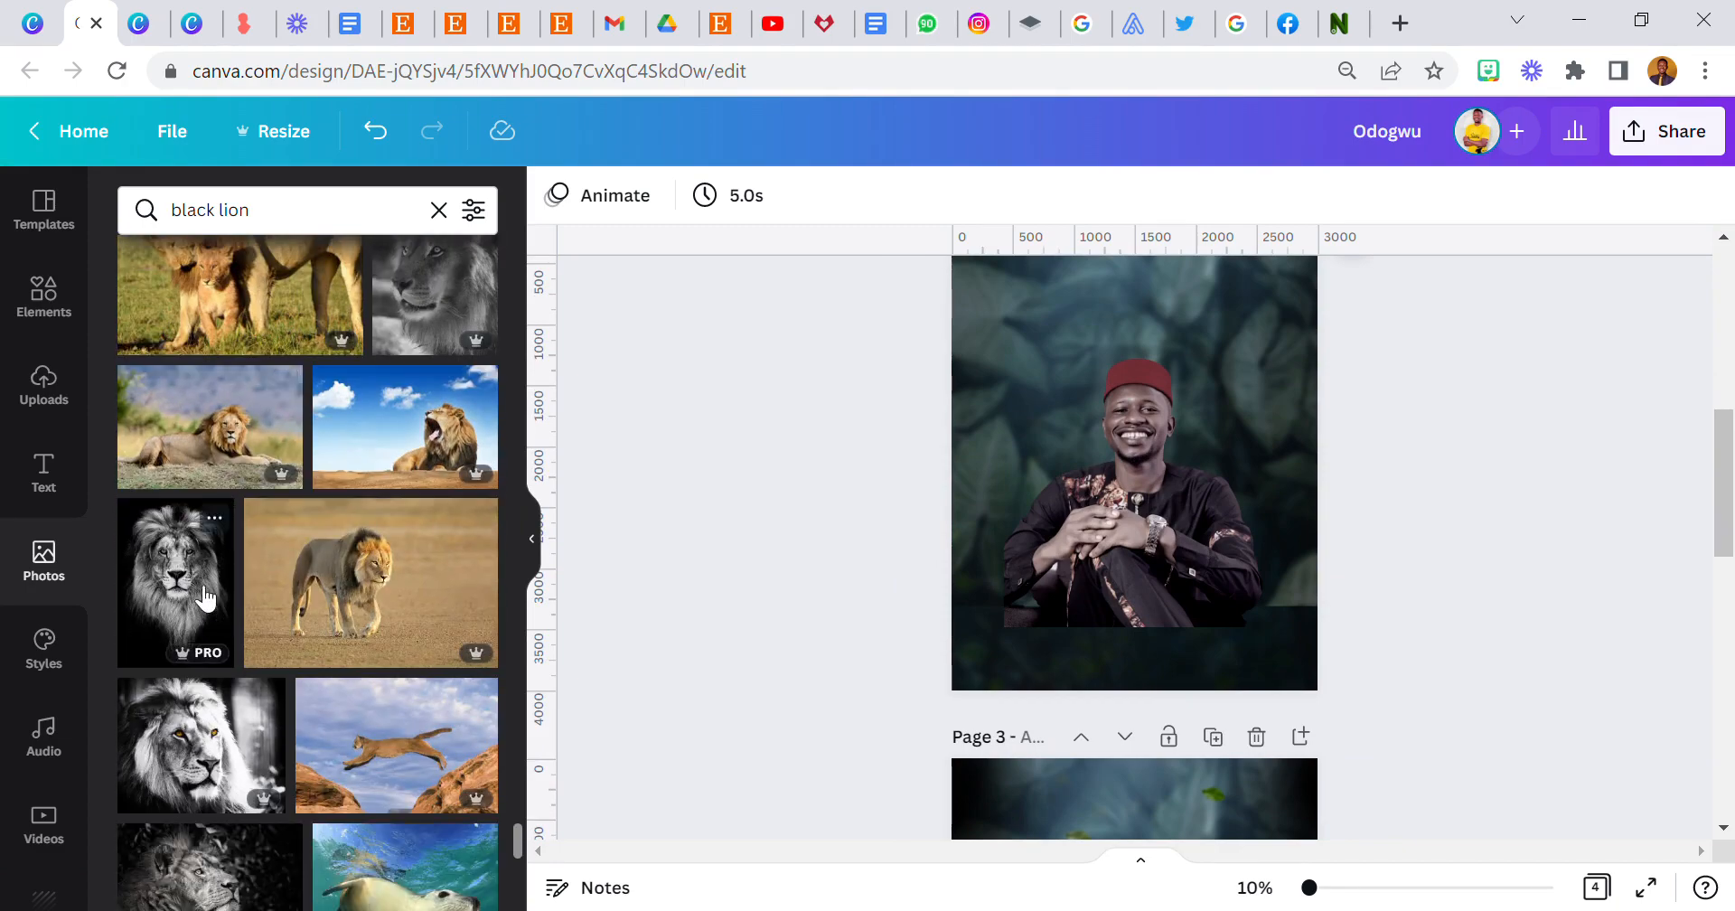
scroll(231, 672, "down", 8)
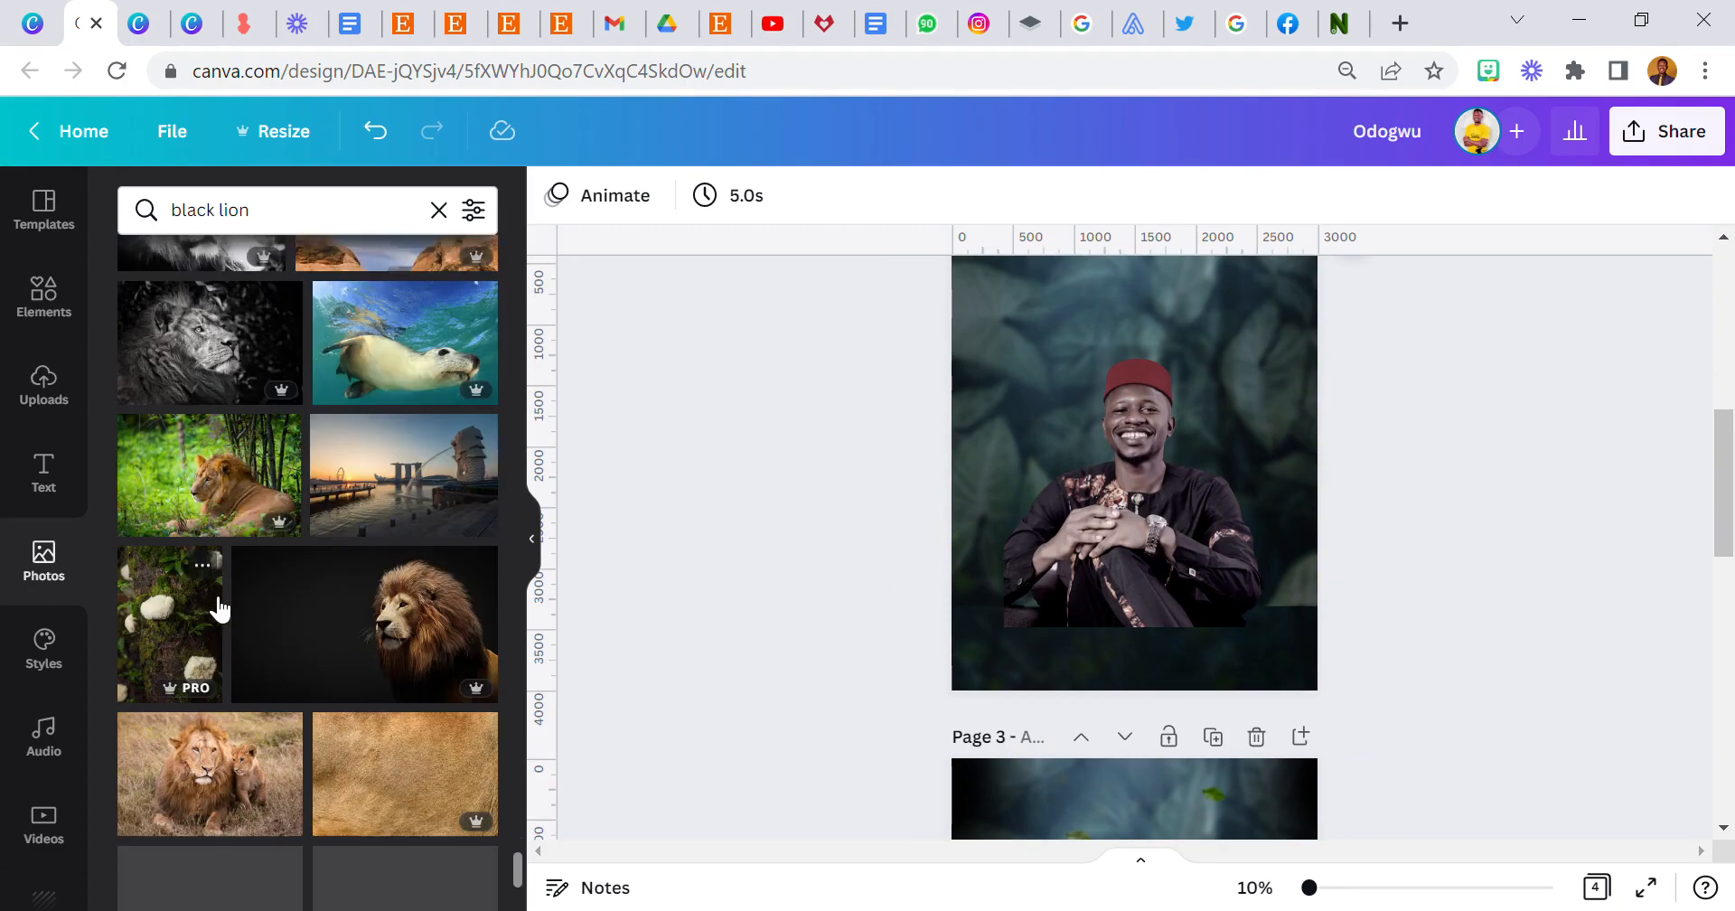
scroll(225, 608, "down", 6)
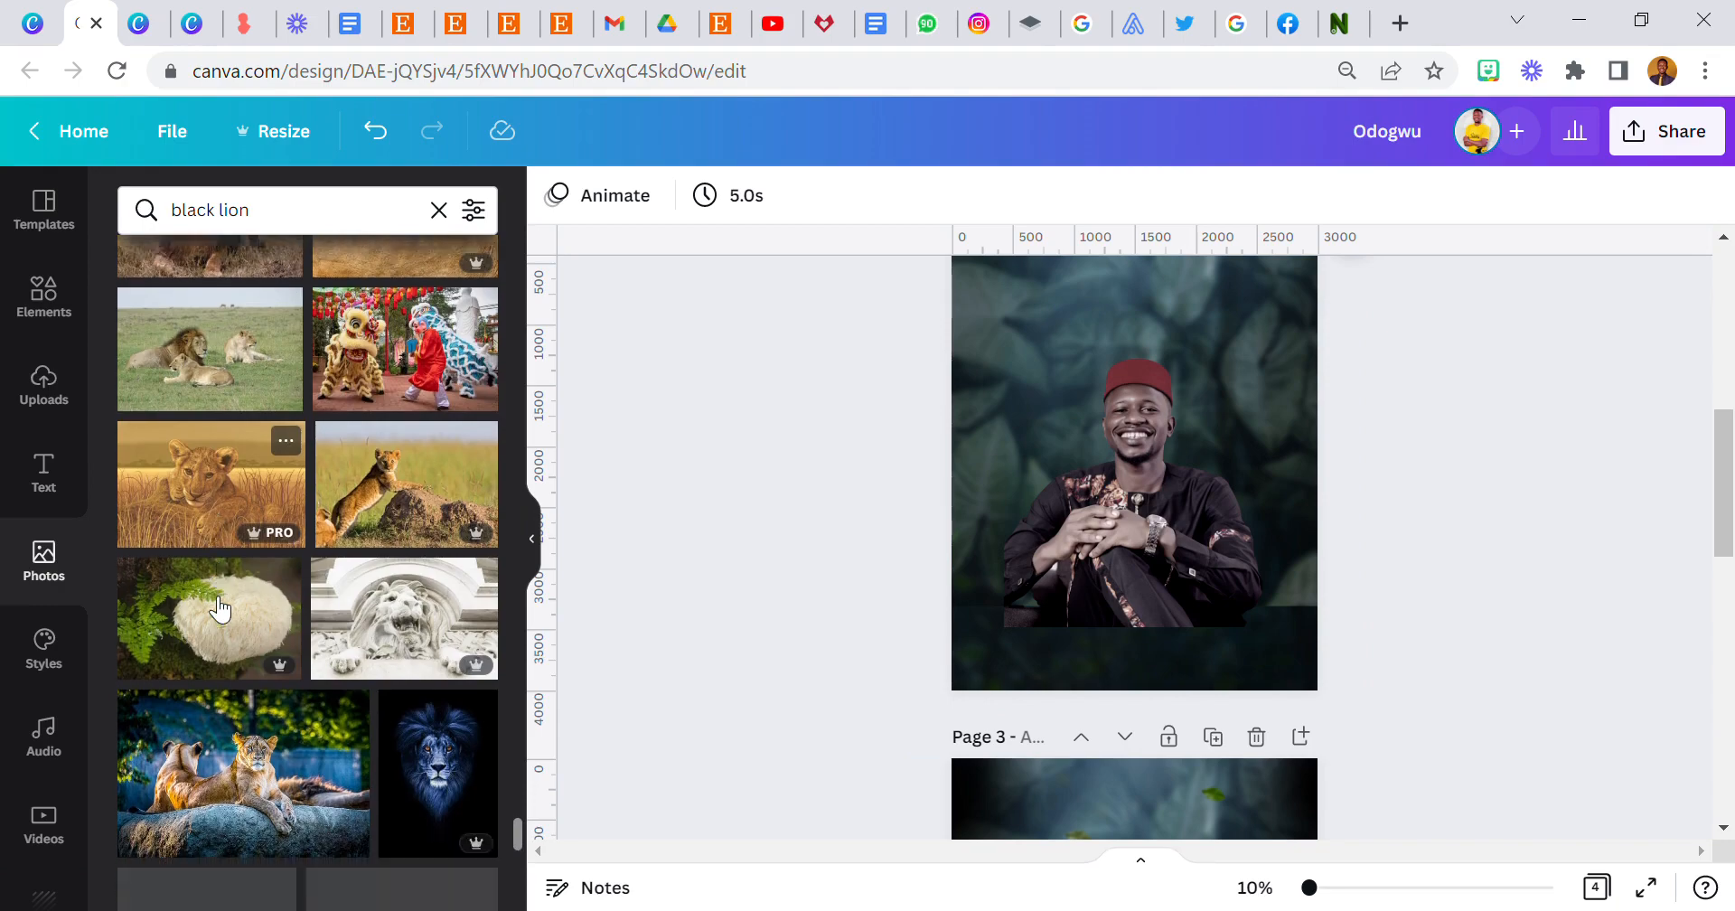
scroll(364, 623, "down", 6)
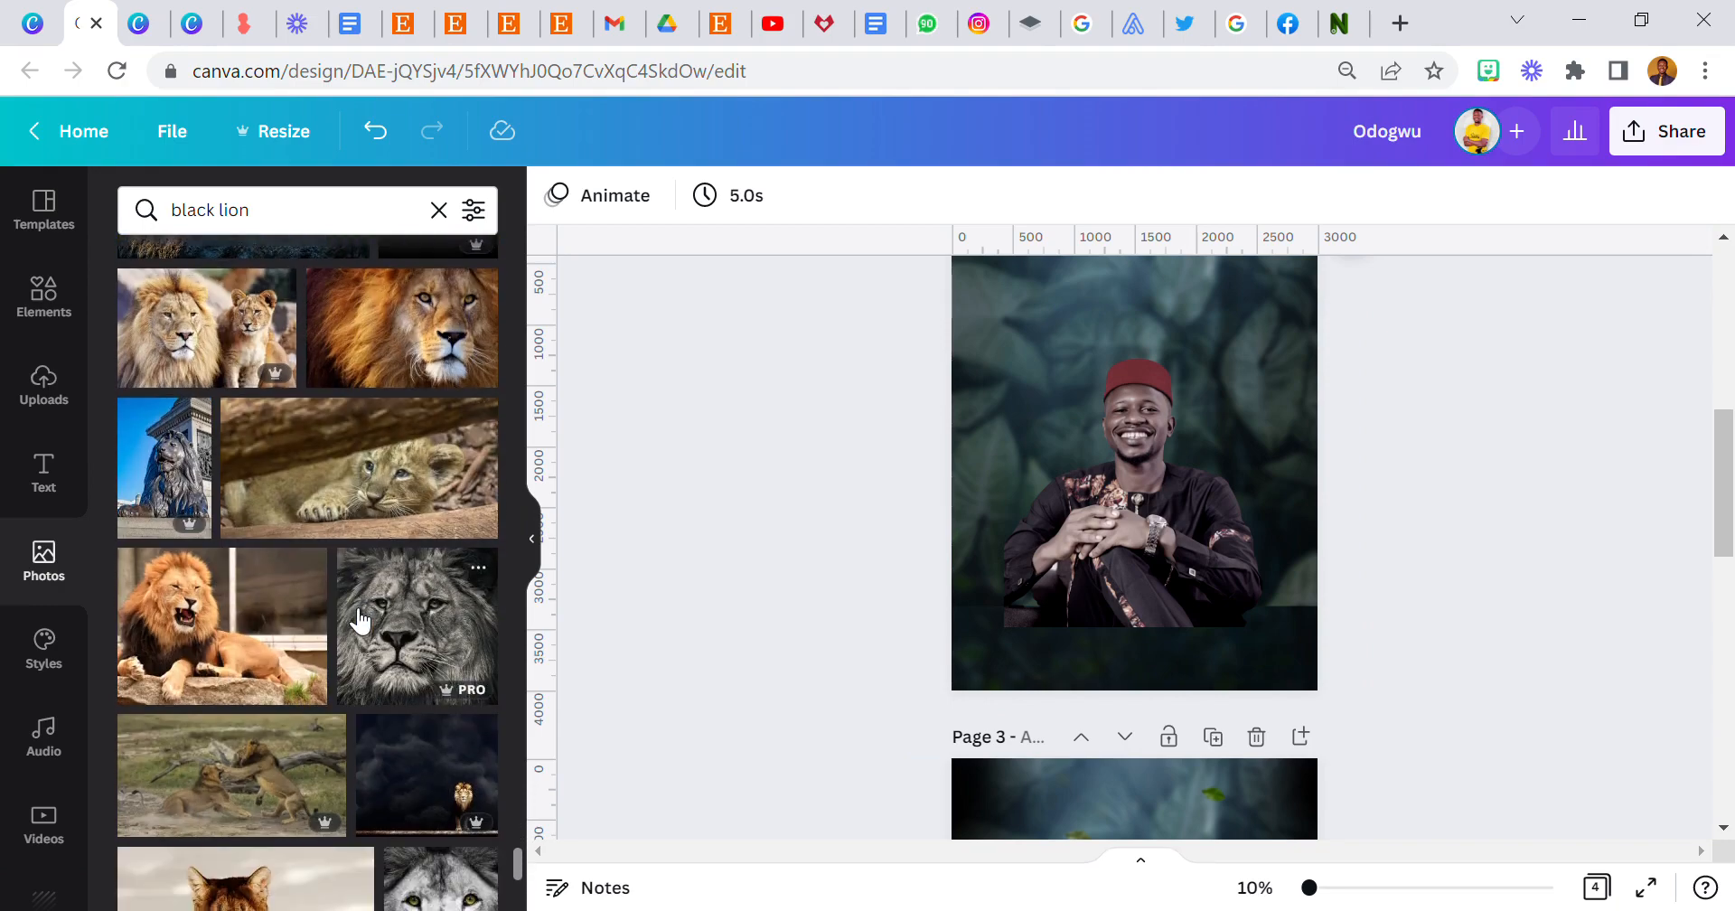
scroll(374, 540, "down", 8)
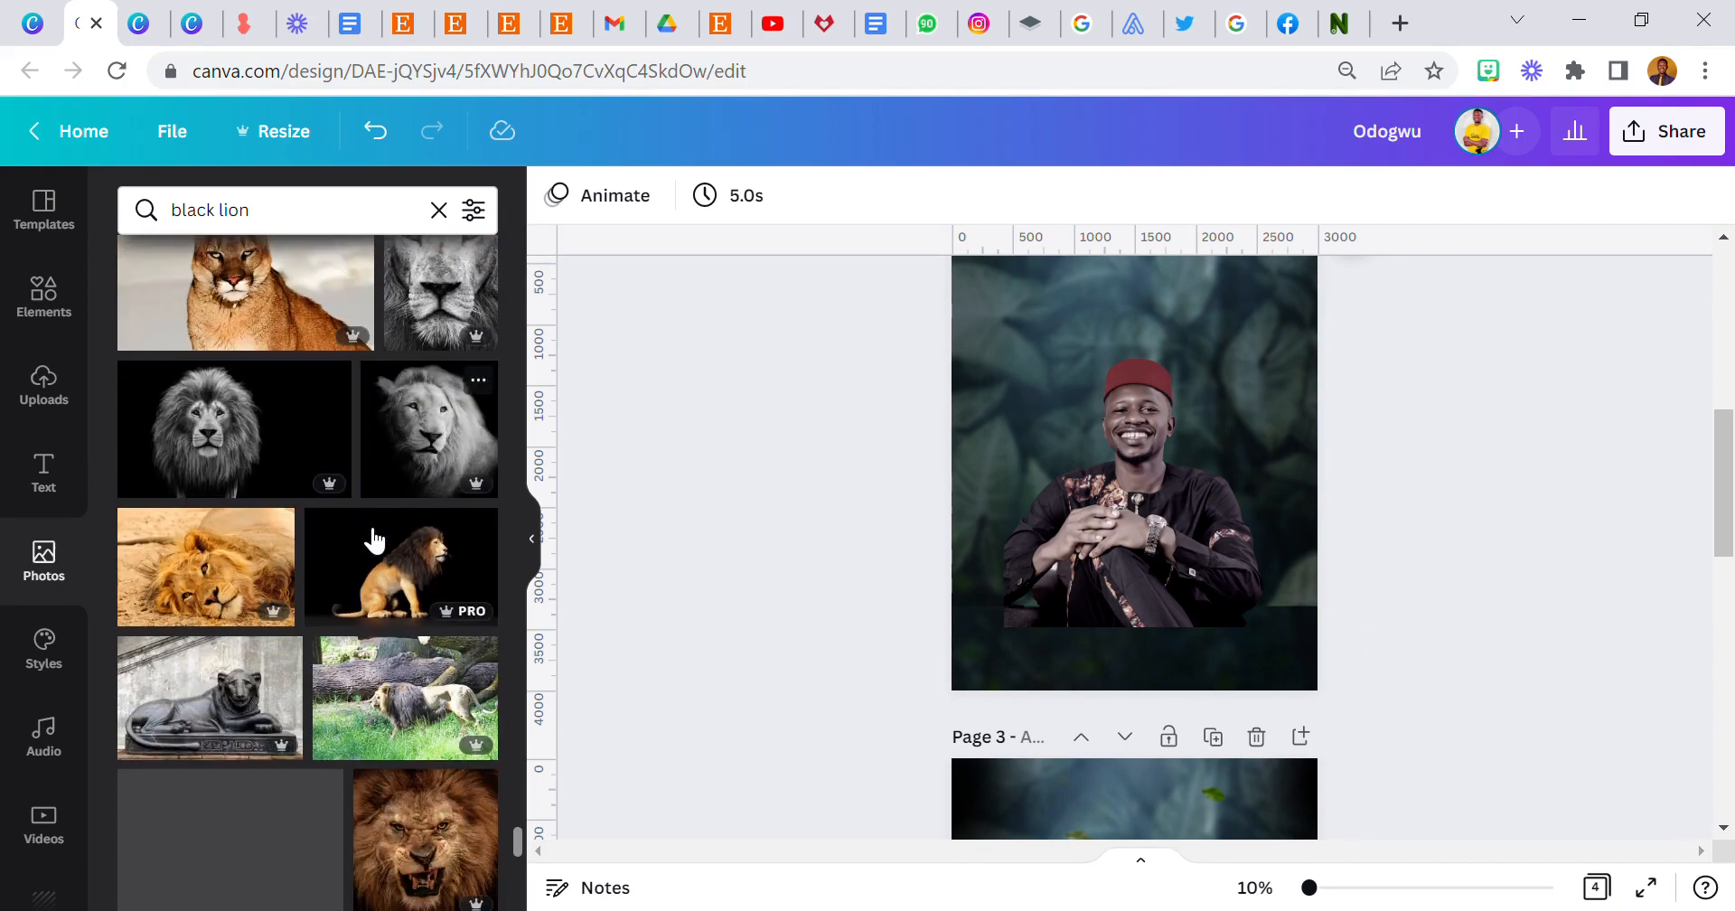
scroll(369, 555, "down", 3)
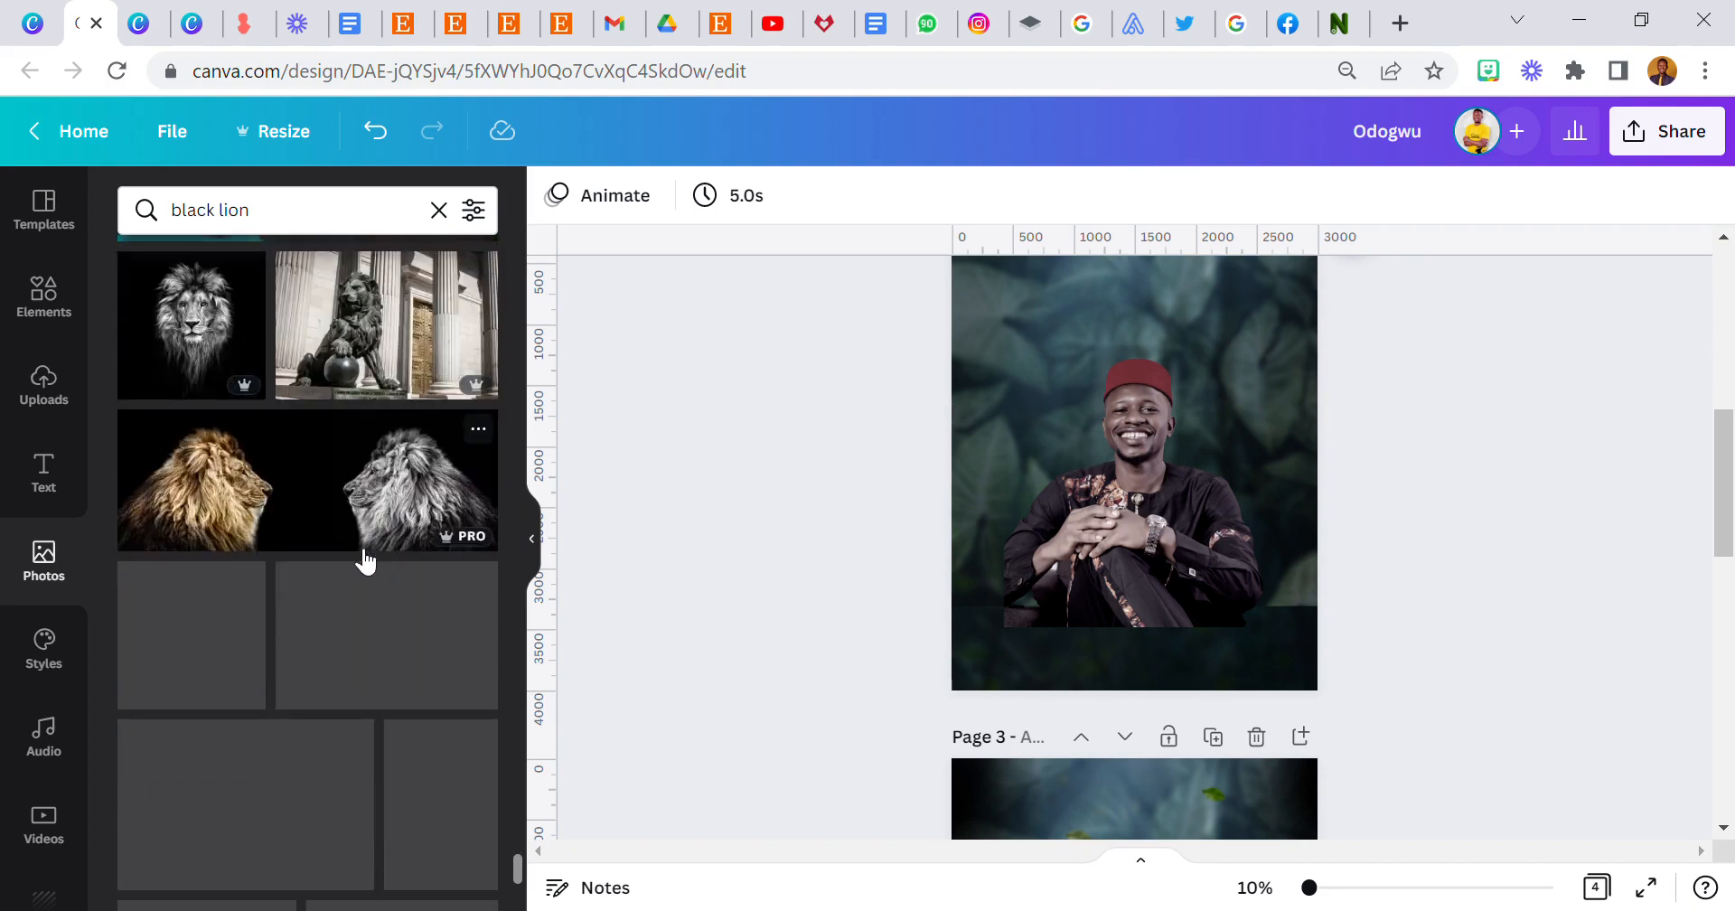
Try the front-facing black-and-white lion head photo on page 2, and delete it
left_click(192, 323)
scroll(1053, 519, "up", 8)
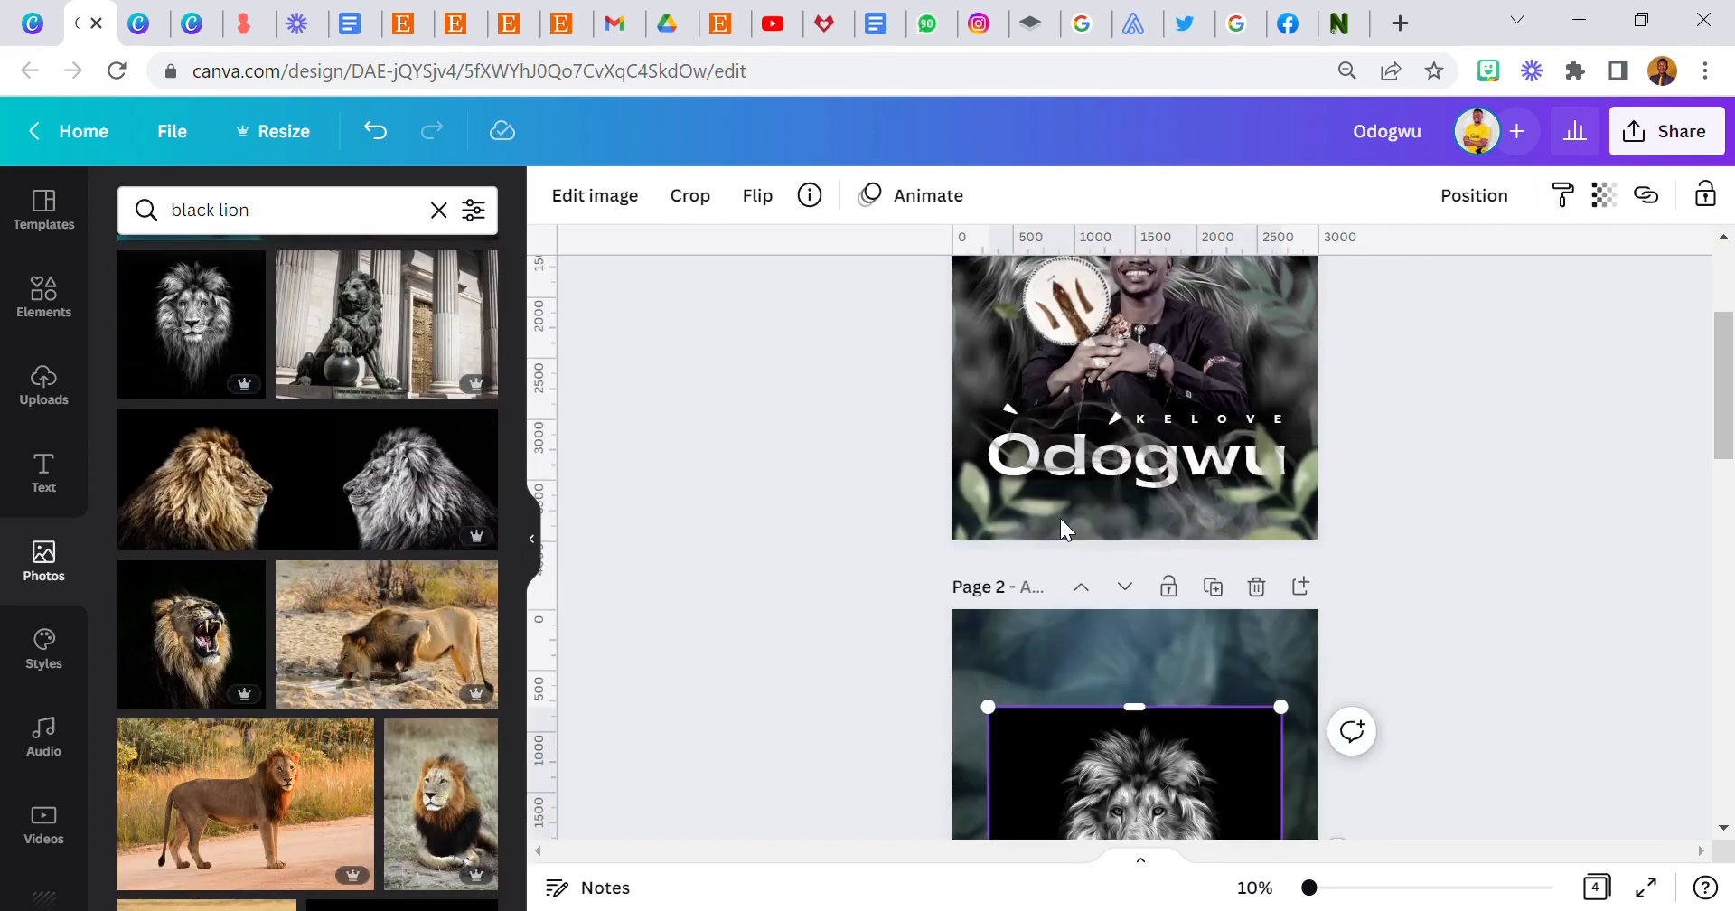
scroll(1059, 518, "down", 10)
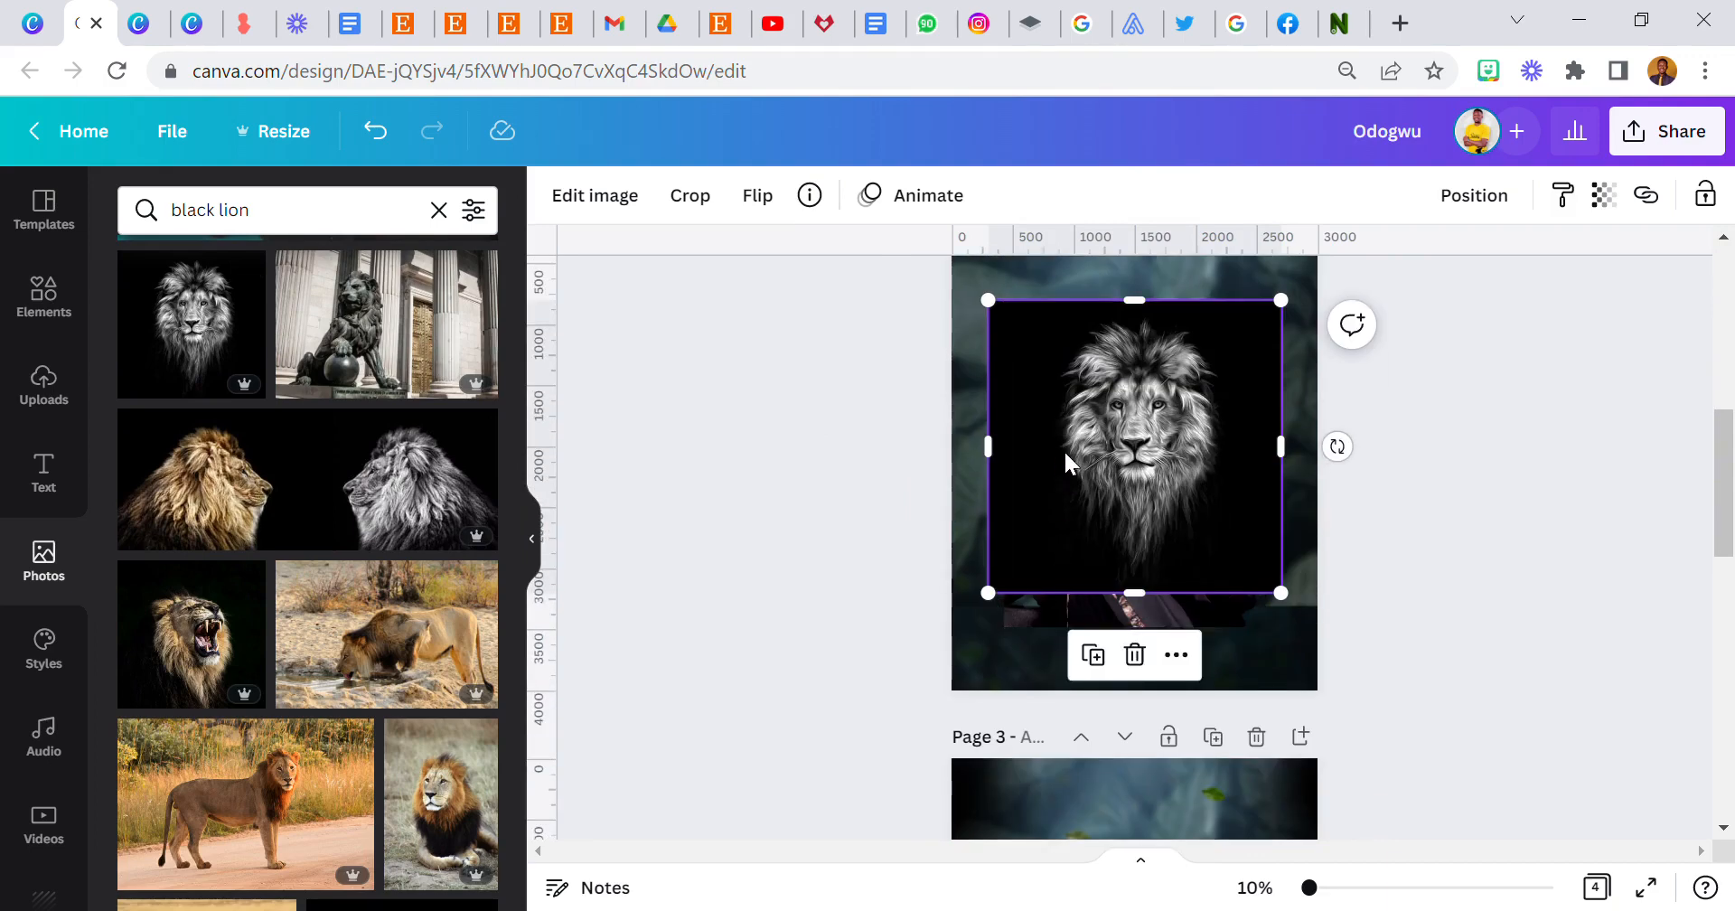
left_click(1134, 654)
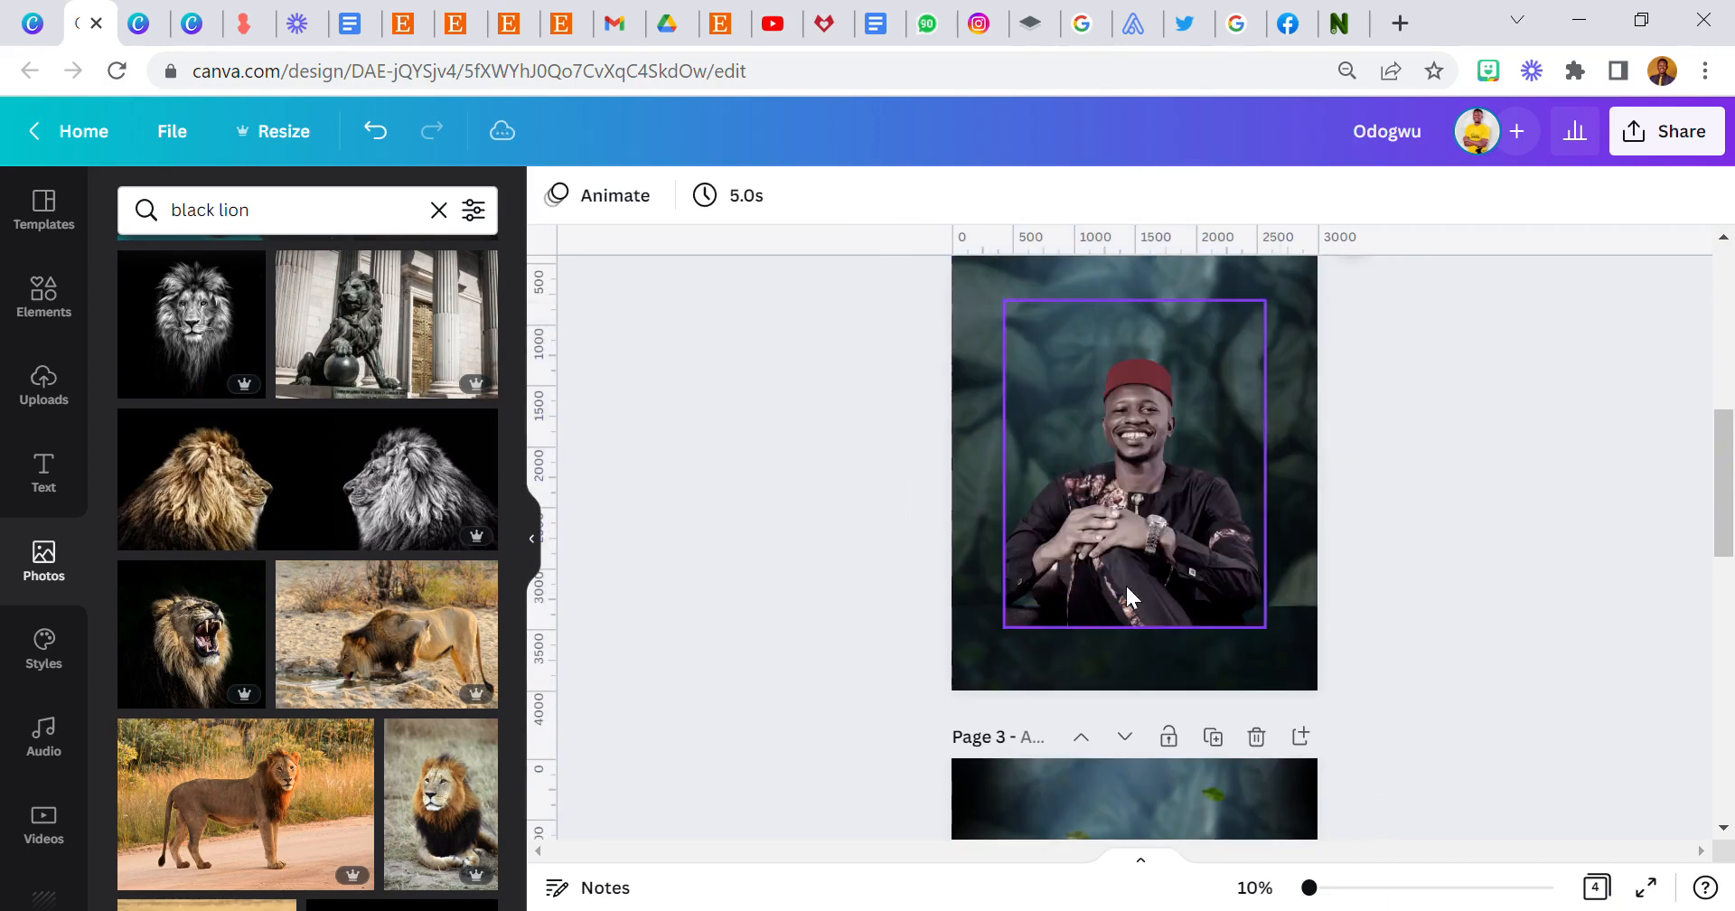
Copy the large lion image from the finished poster on page 1 and paste it onto page 2
scroll(1113, 512, "up", 8)
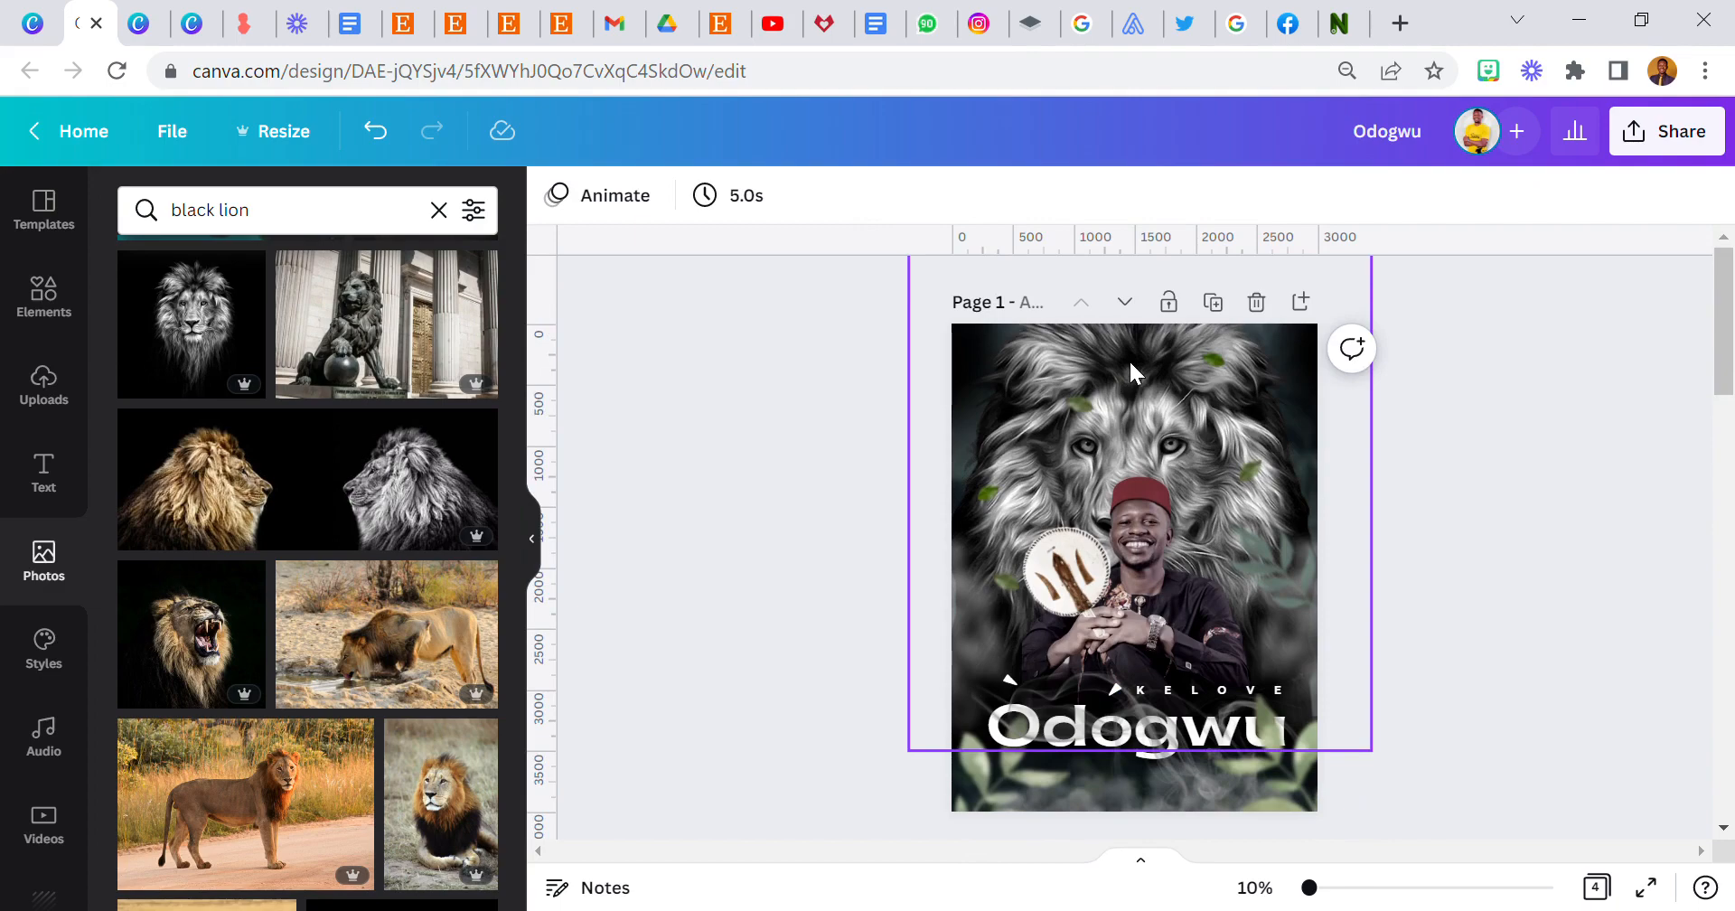
right_click(1129, 360)
left_click(1271, 253)
scroll(1222, 485, "down", 5)
left_click(1129, 510)
right_click(1130, 510)
left_click(1211, 384)
scroll(1234, 506, "down", 3)
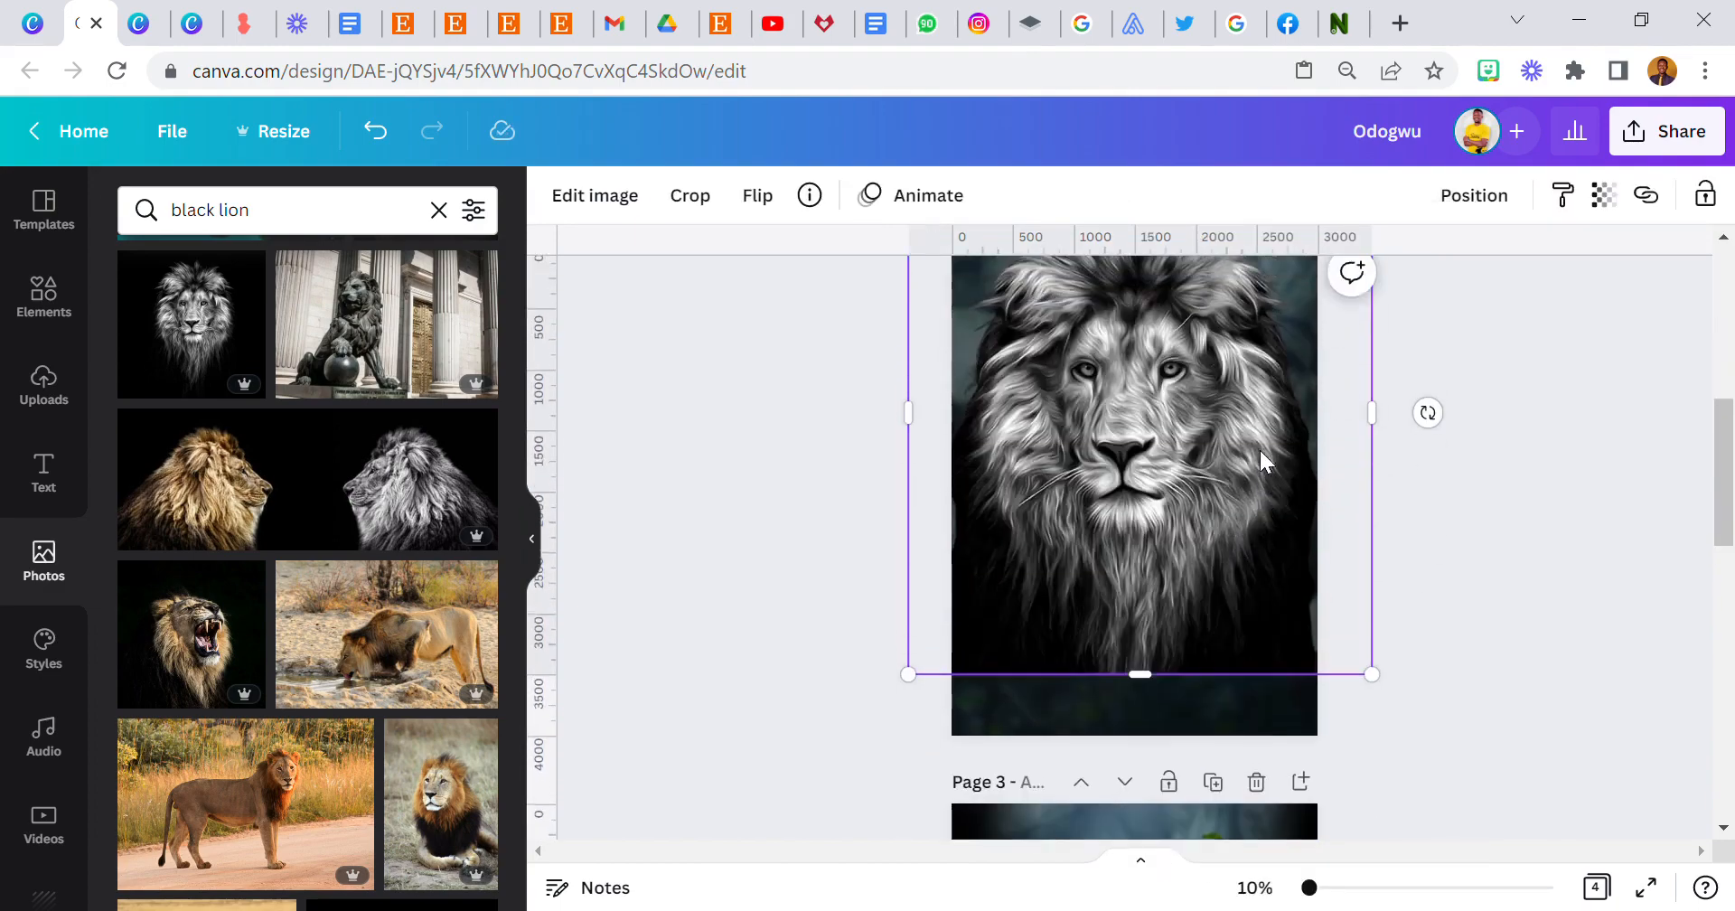
Send the lion on page 2 backward so it sits behind the man's cutout, and deselect it
scroll(1265, 443, "up", 2)
left_click(1473, 195)
left_click(1422, 297)
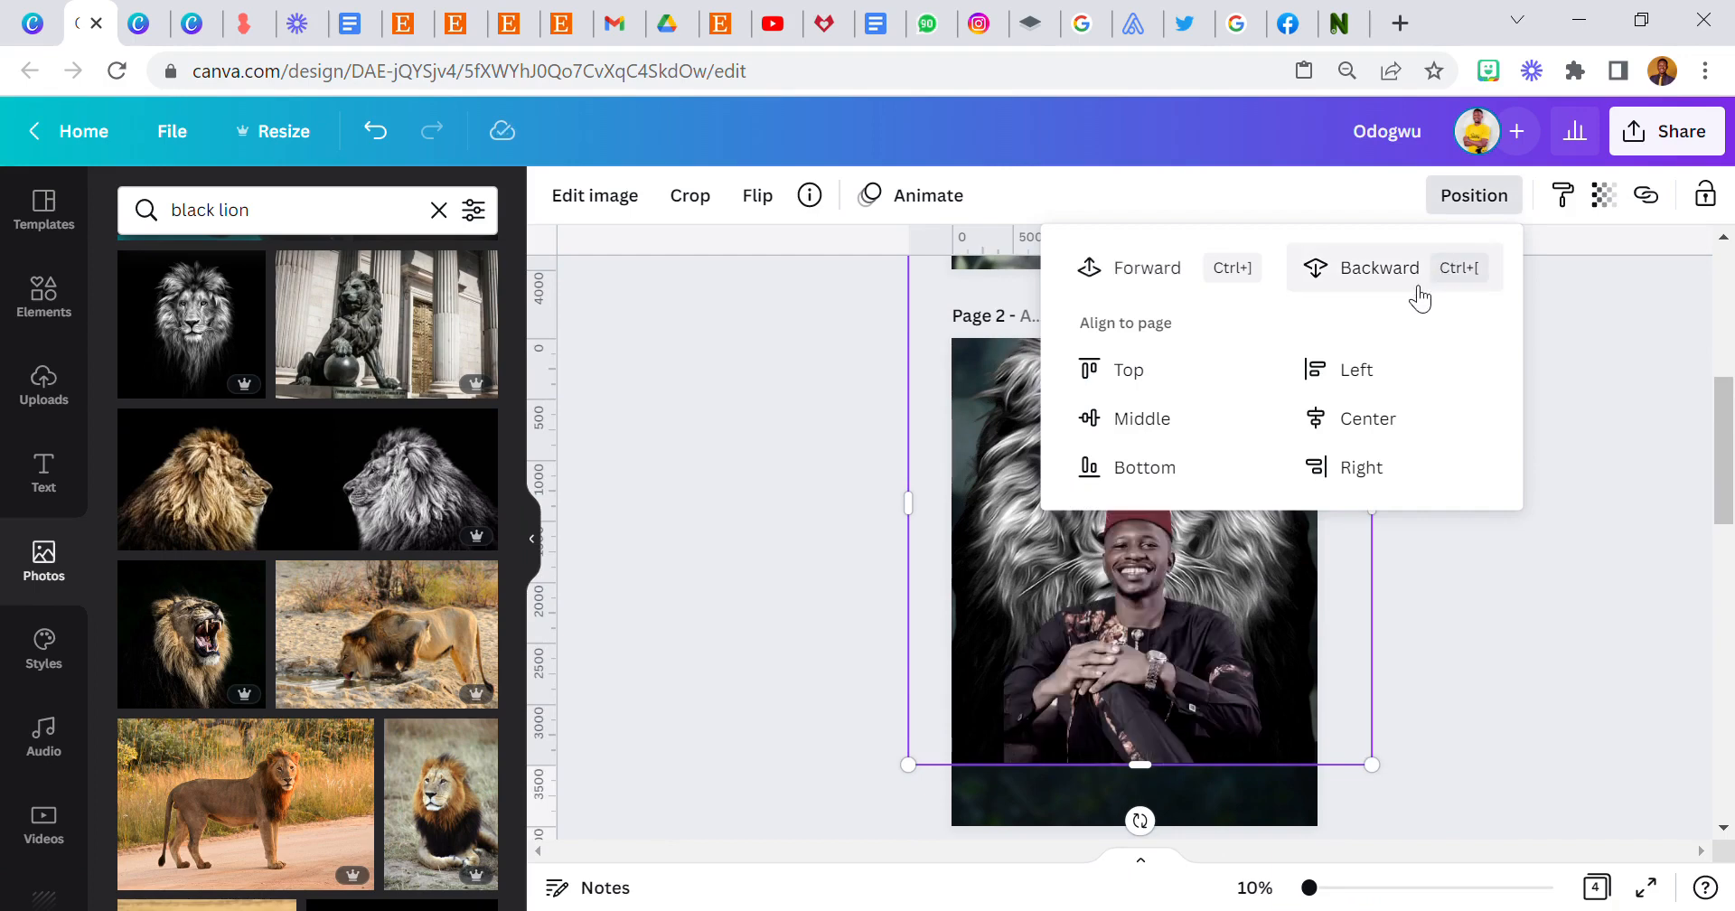
left_click(719, 462)
left_click(720, 463)
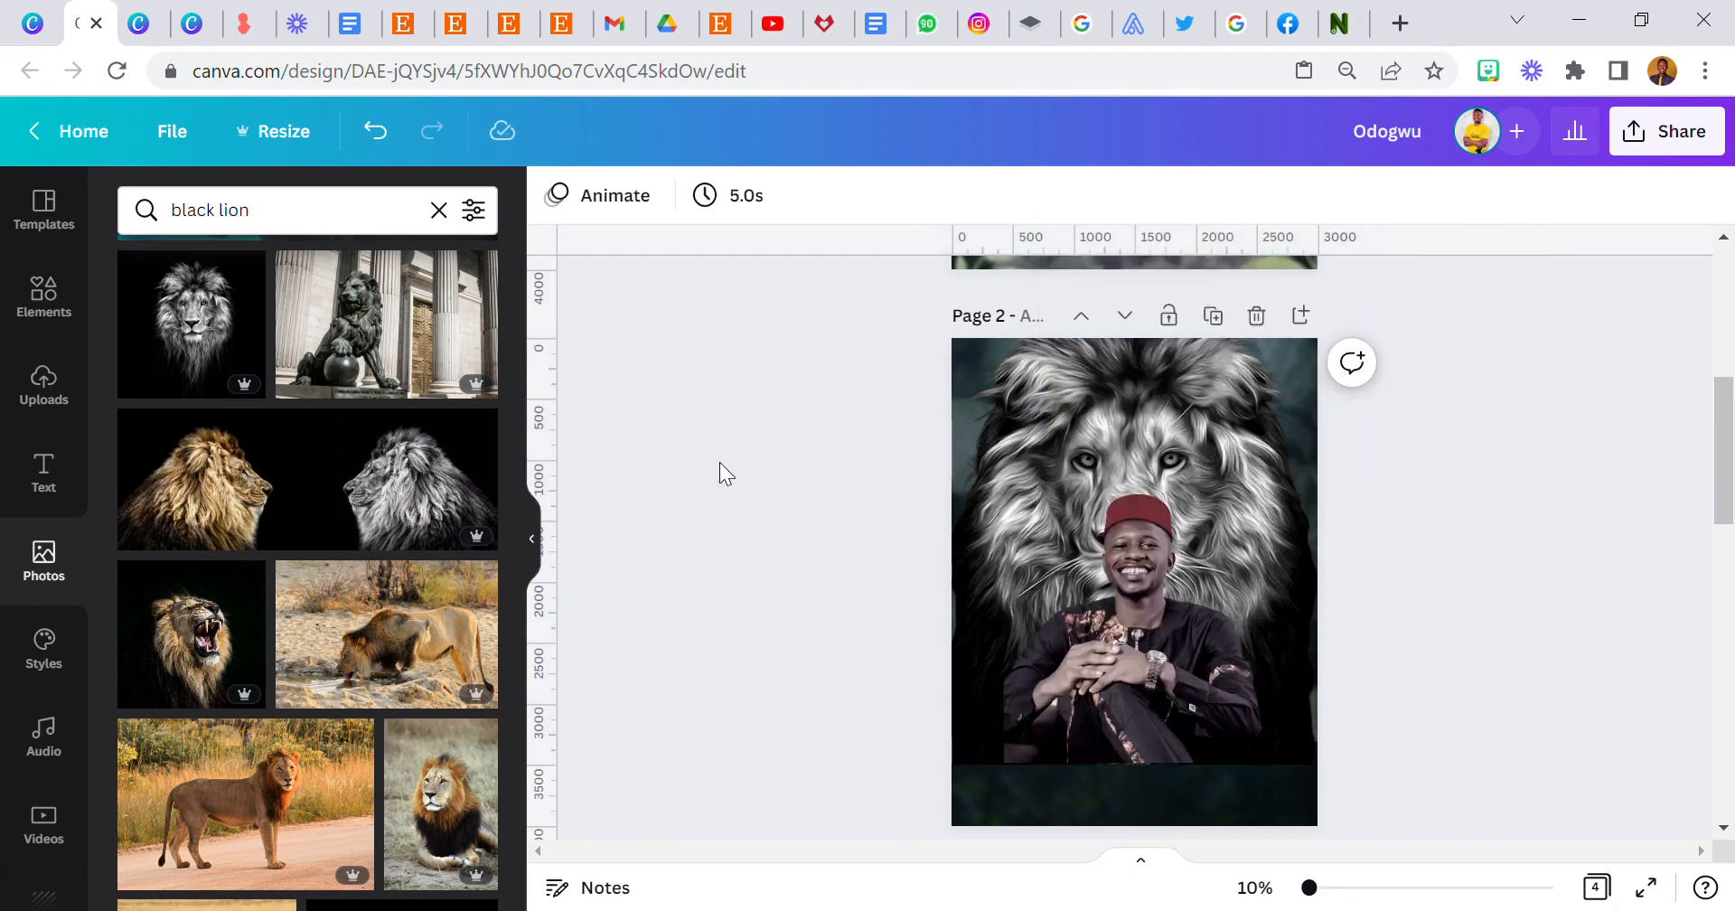
Duplicate the man's cutout on page 2 and move the copy up toward the page's right edge, clear of the original's face
scroll(785, 457, "down", 1)
scroll(784, 453, "up", 1)
scroll(862, 494, "up", 6)
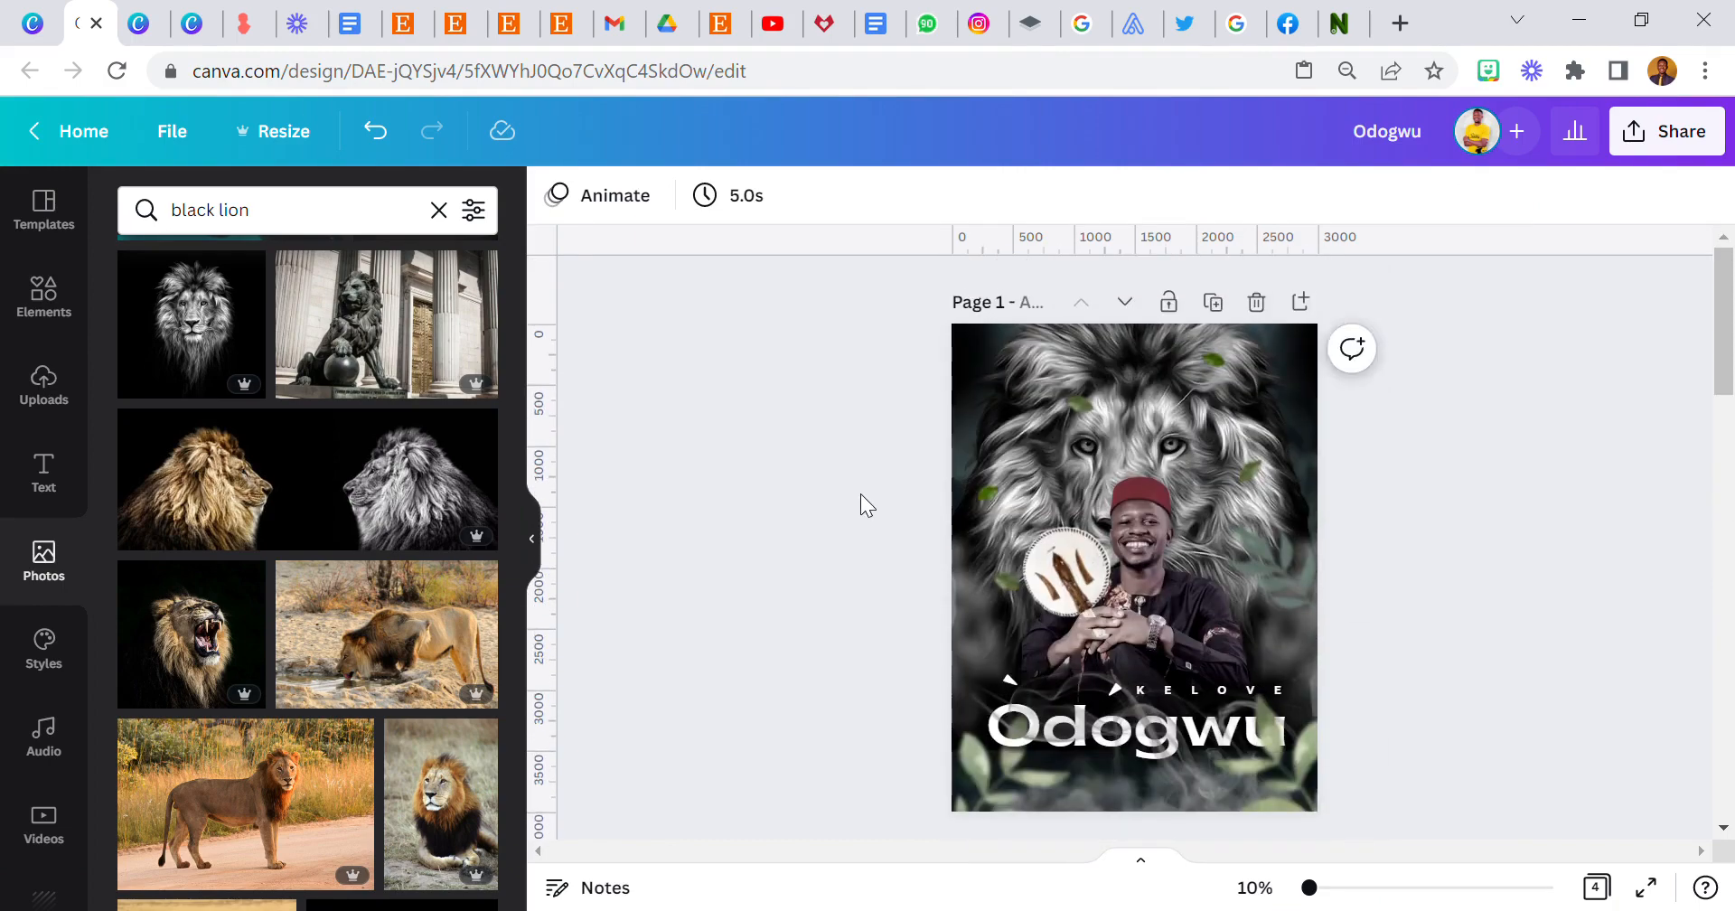
scroll(860, 494, "down", 5)
scroll(860, 494, "down", 3)
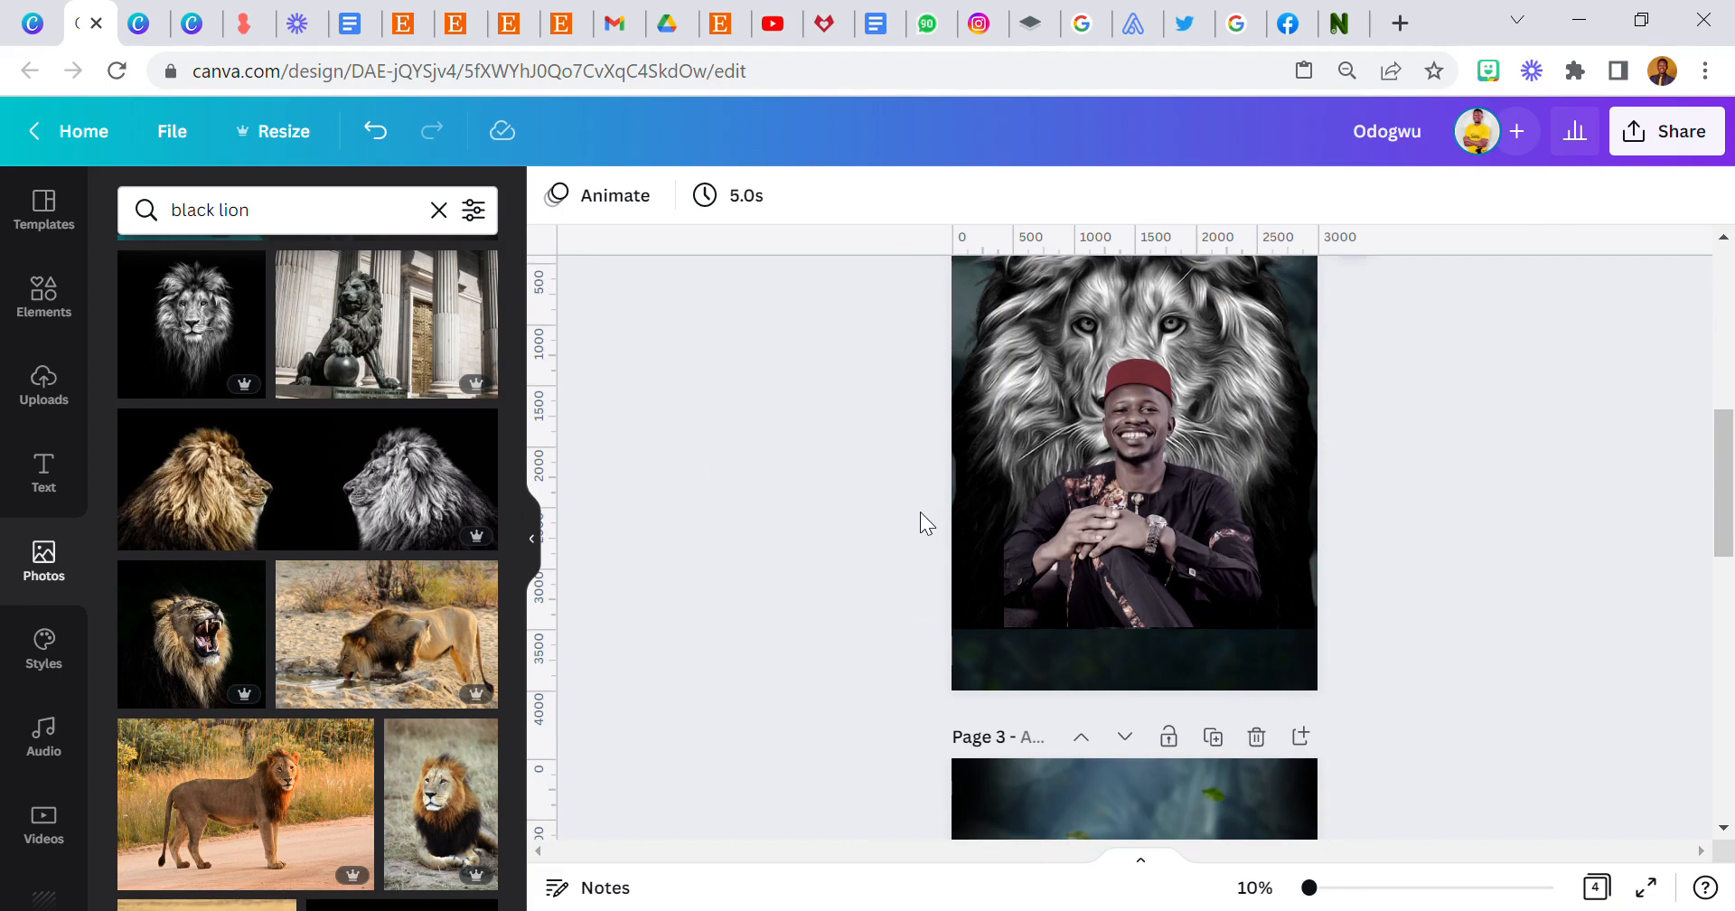
scroll(875, 526, "up", 2)
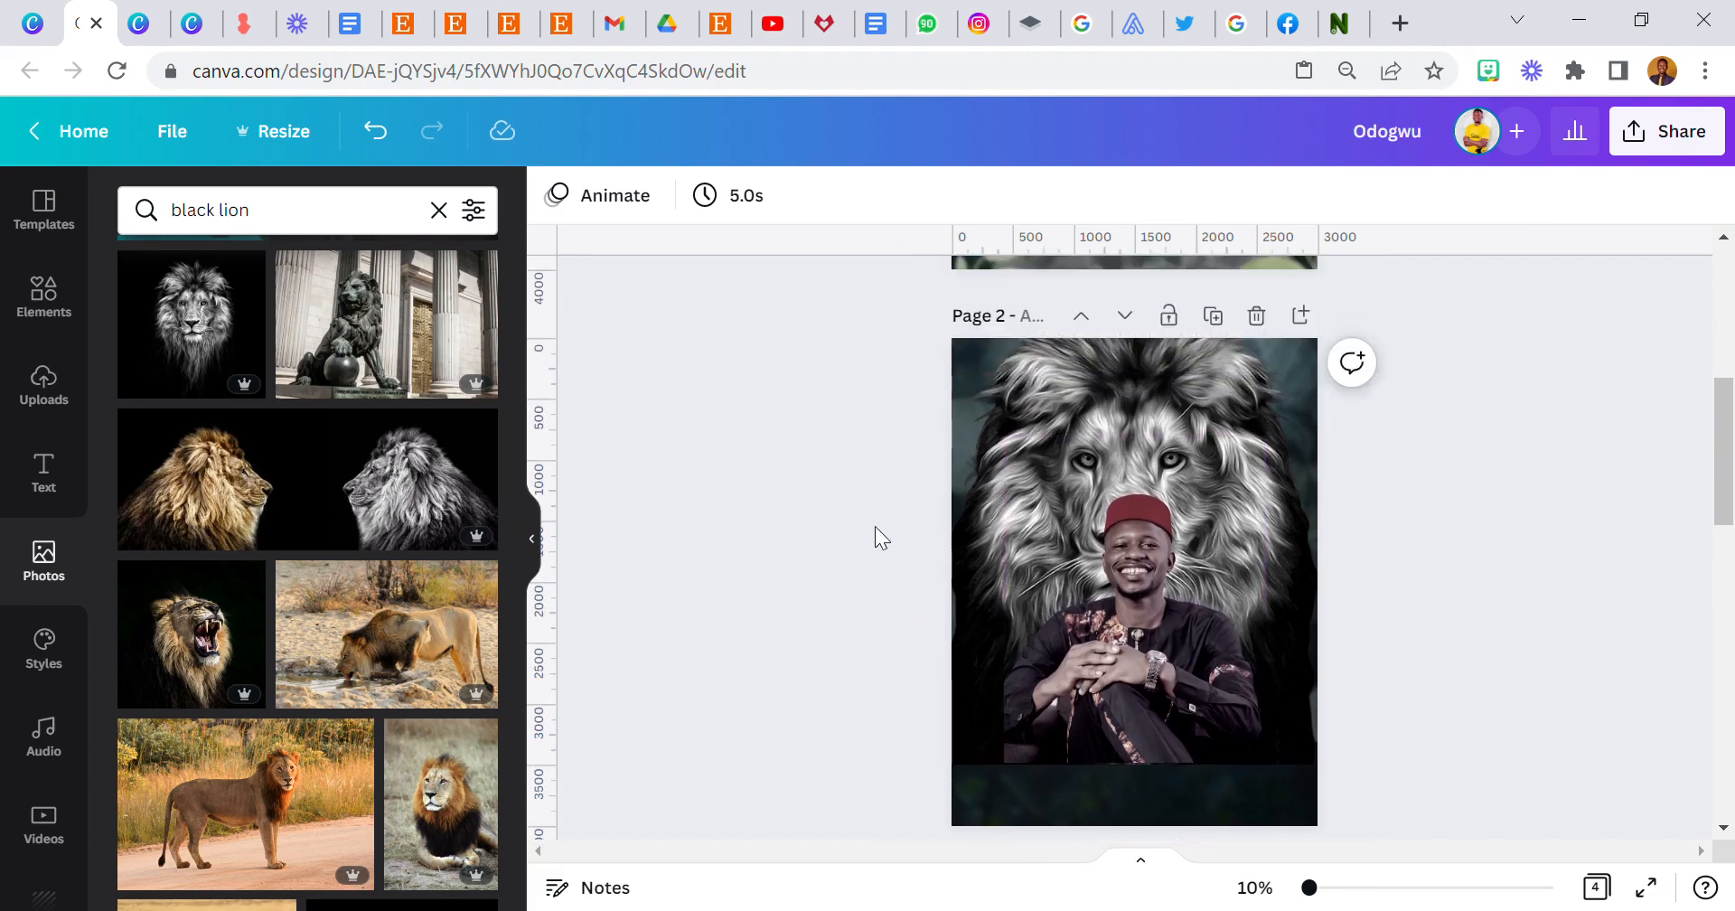
left_click(1084, 596)
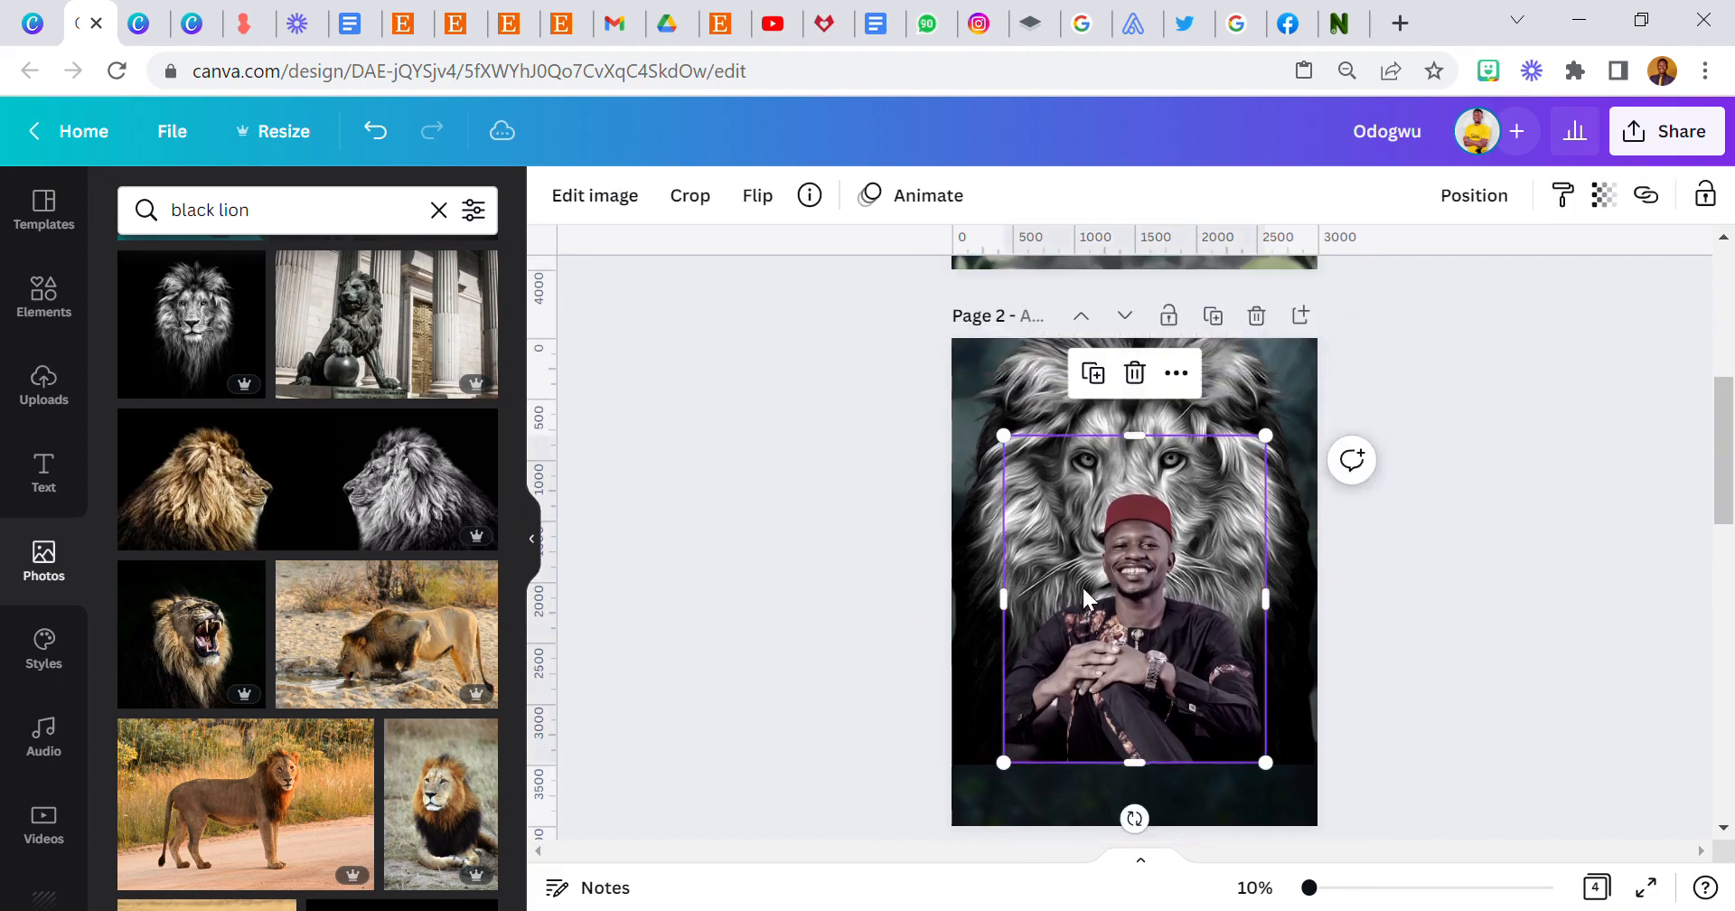
left_click(1094, 375)
left_click_drag(1177, 580, 1218, 600)
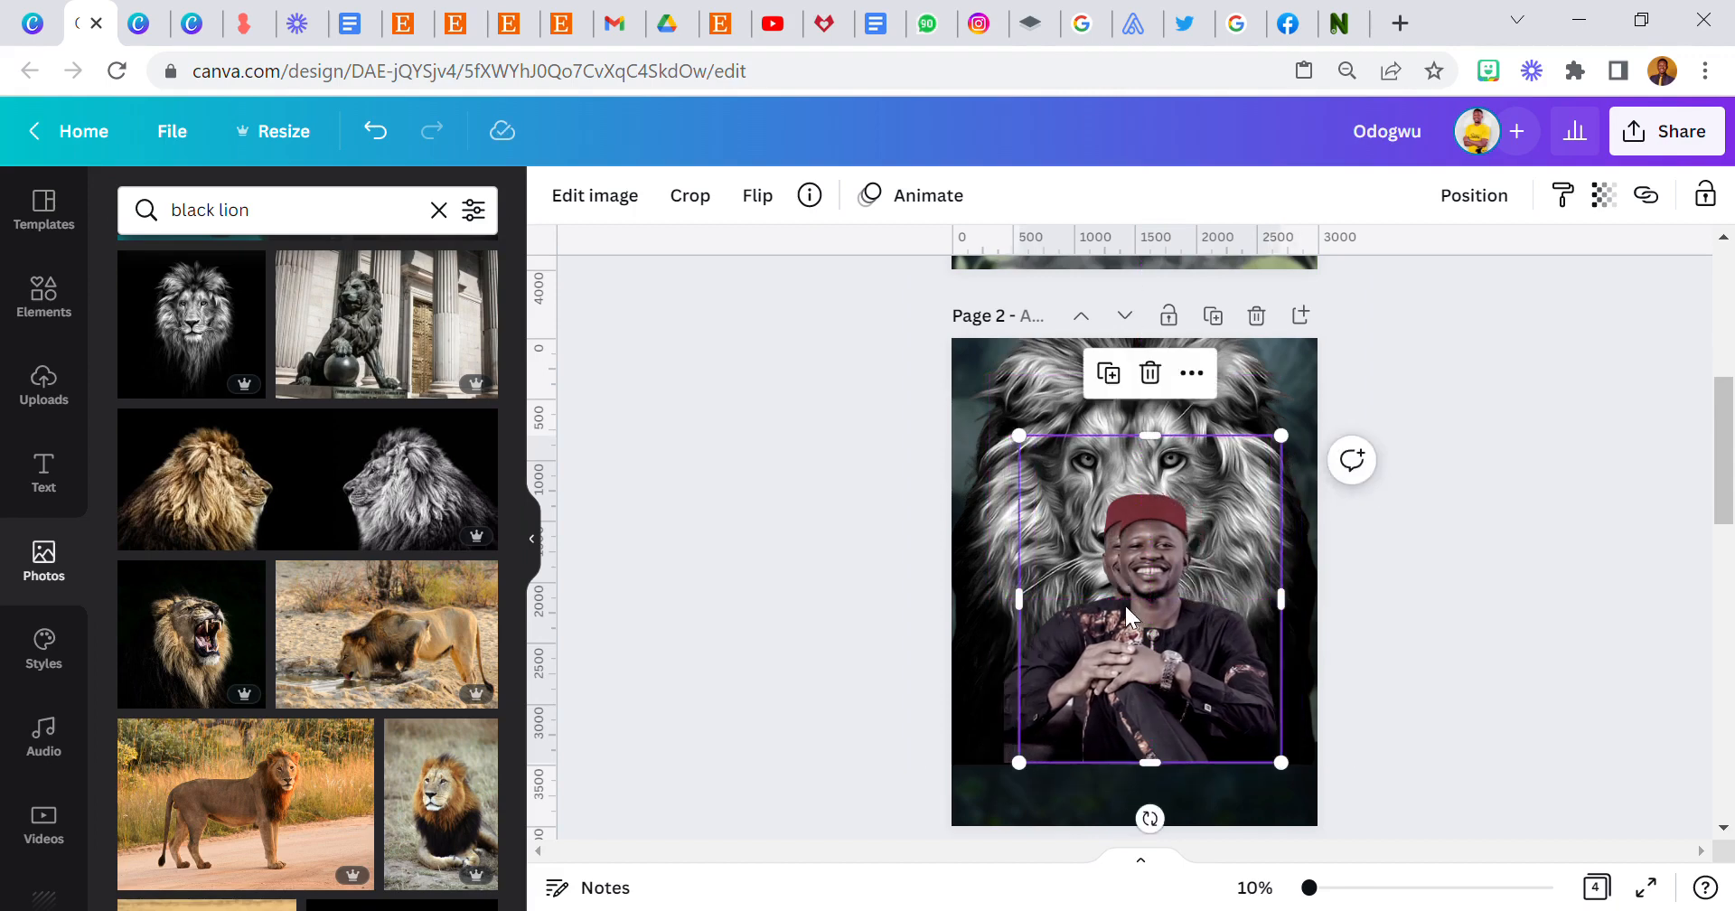
left_click_drag(1124, 604, 1249, 500)
Move the duplicated cutout from the page's right edge back over the original man, slightly above him
left_click(1096, 645)
left_click(624, 201)
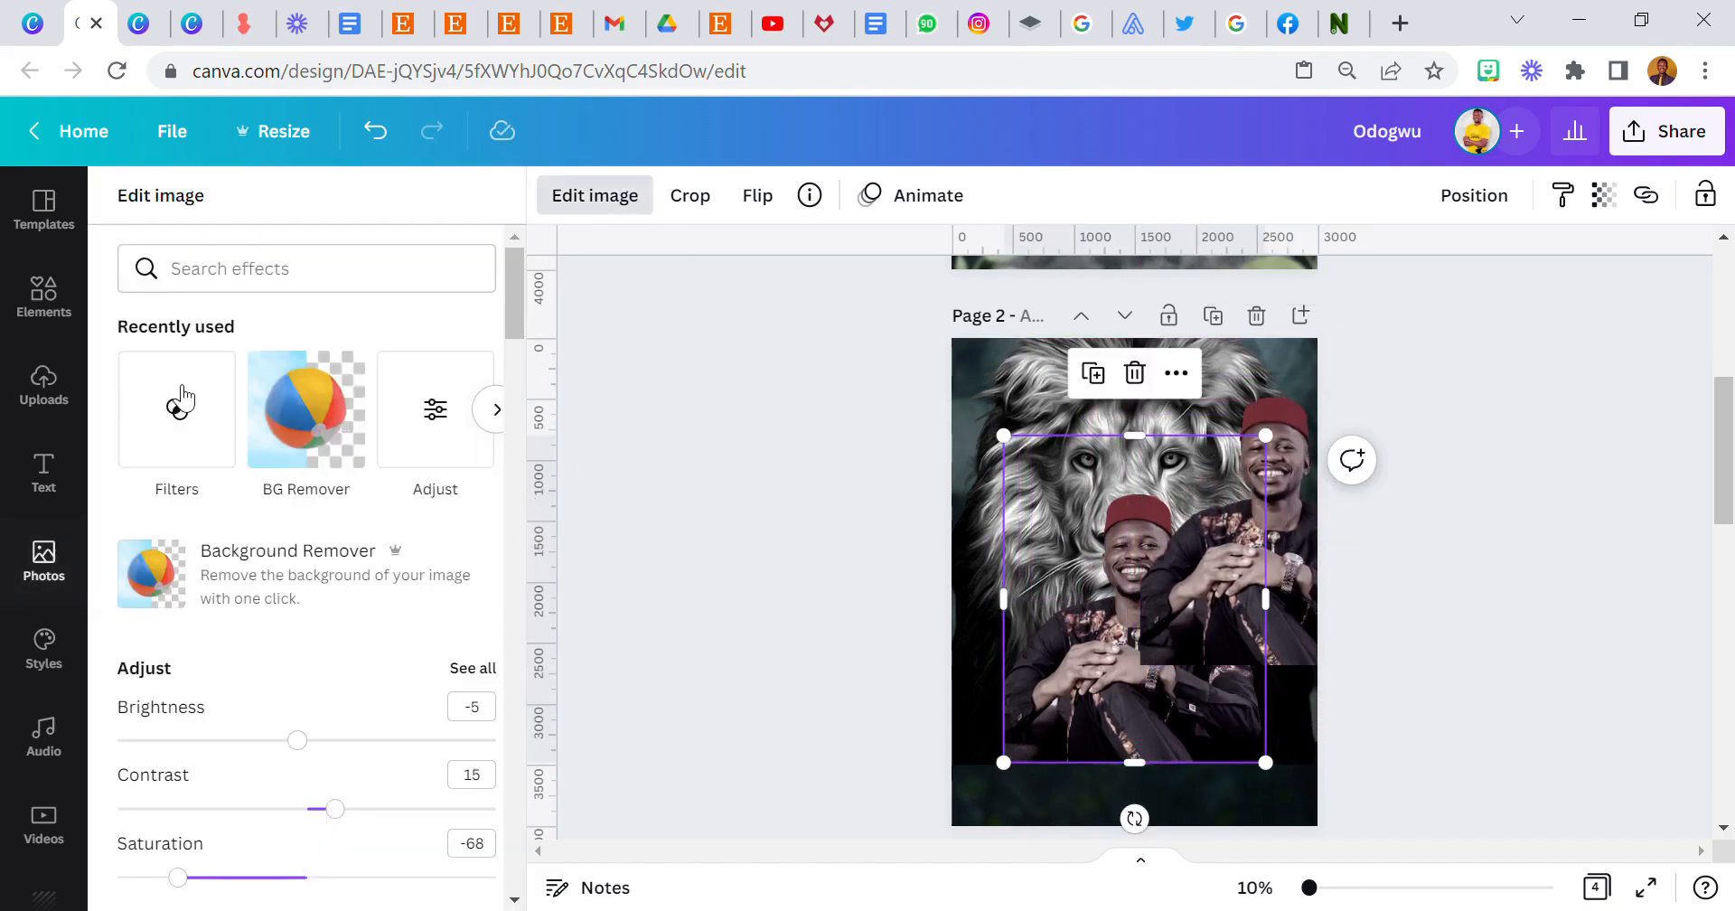
scroll(201, 496, "down", 10)
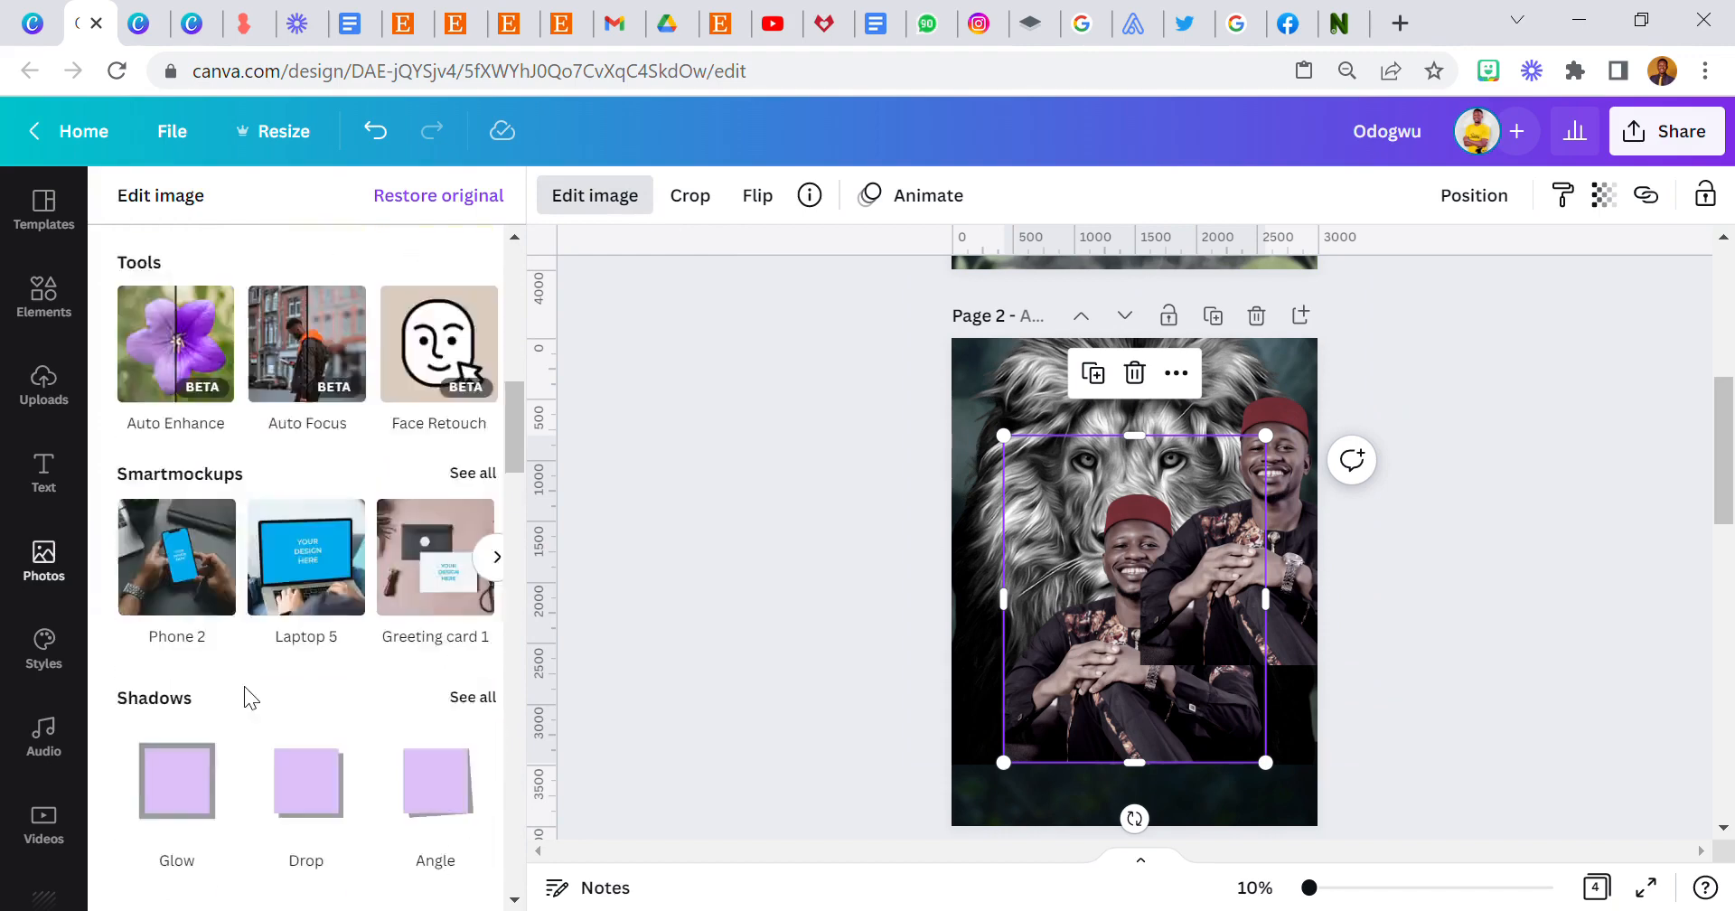
scroll(244, 698, "down", 3)
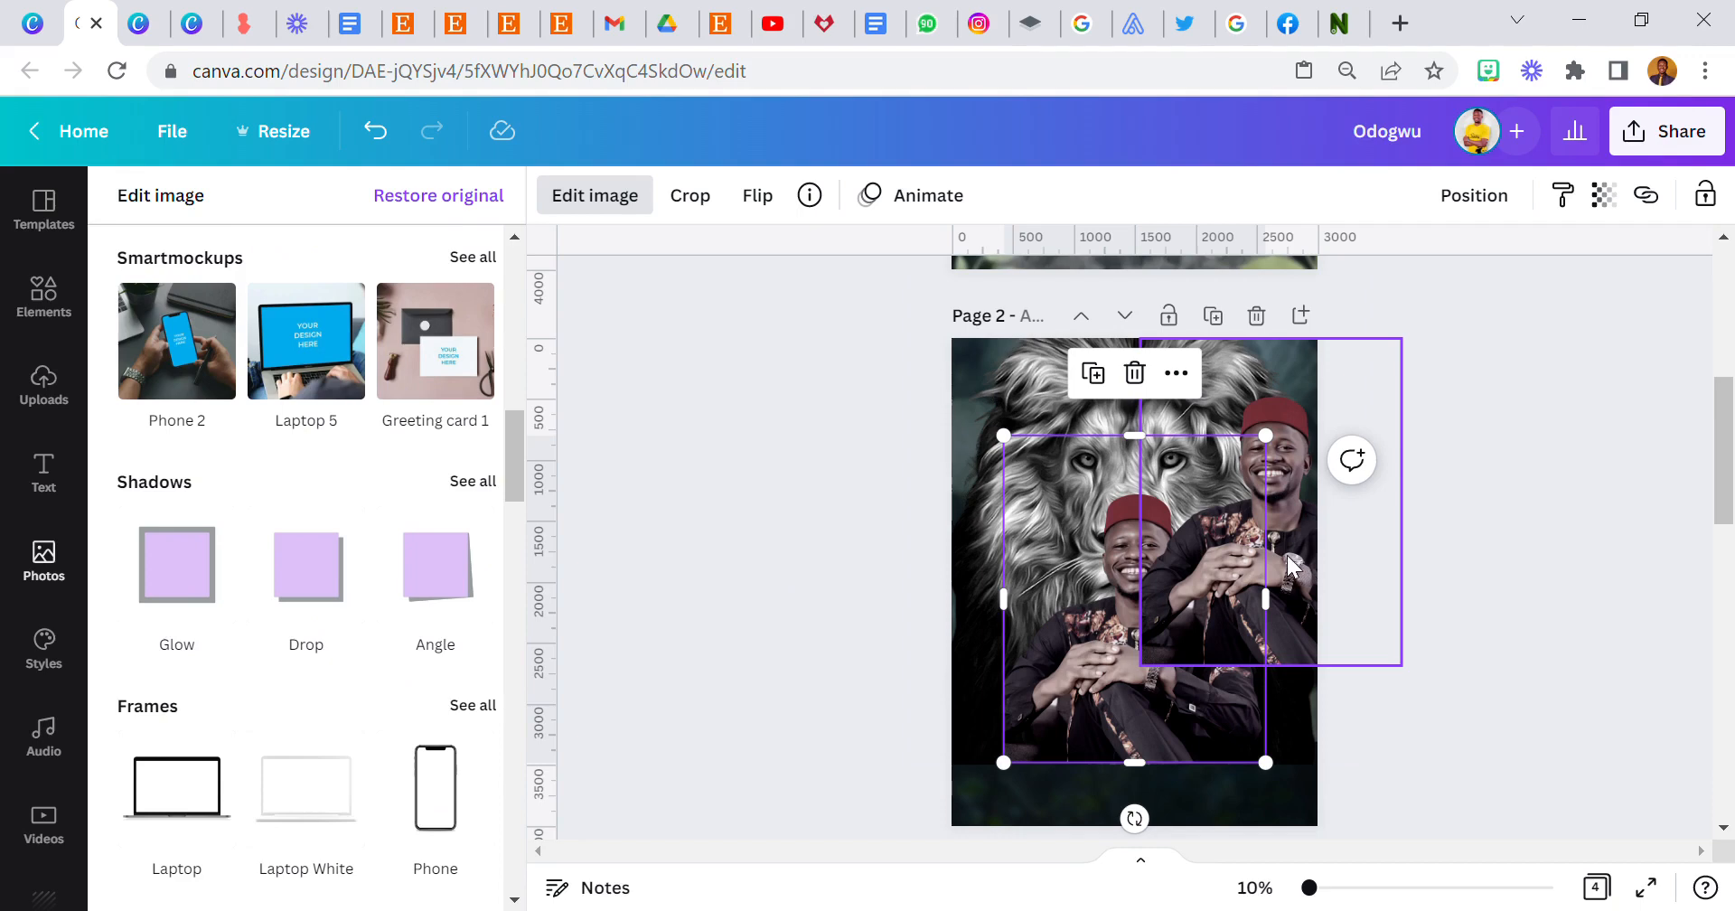
left_click_drag(1299, 562, 1175, 619)
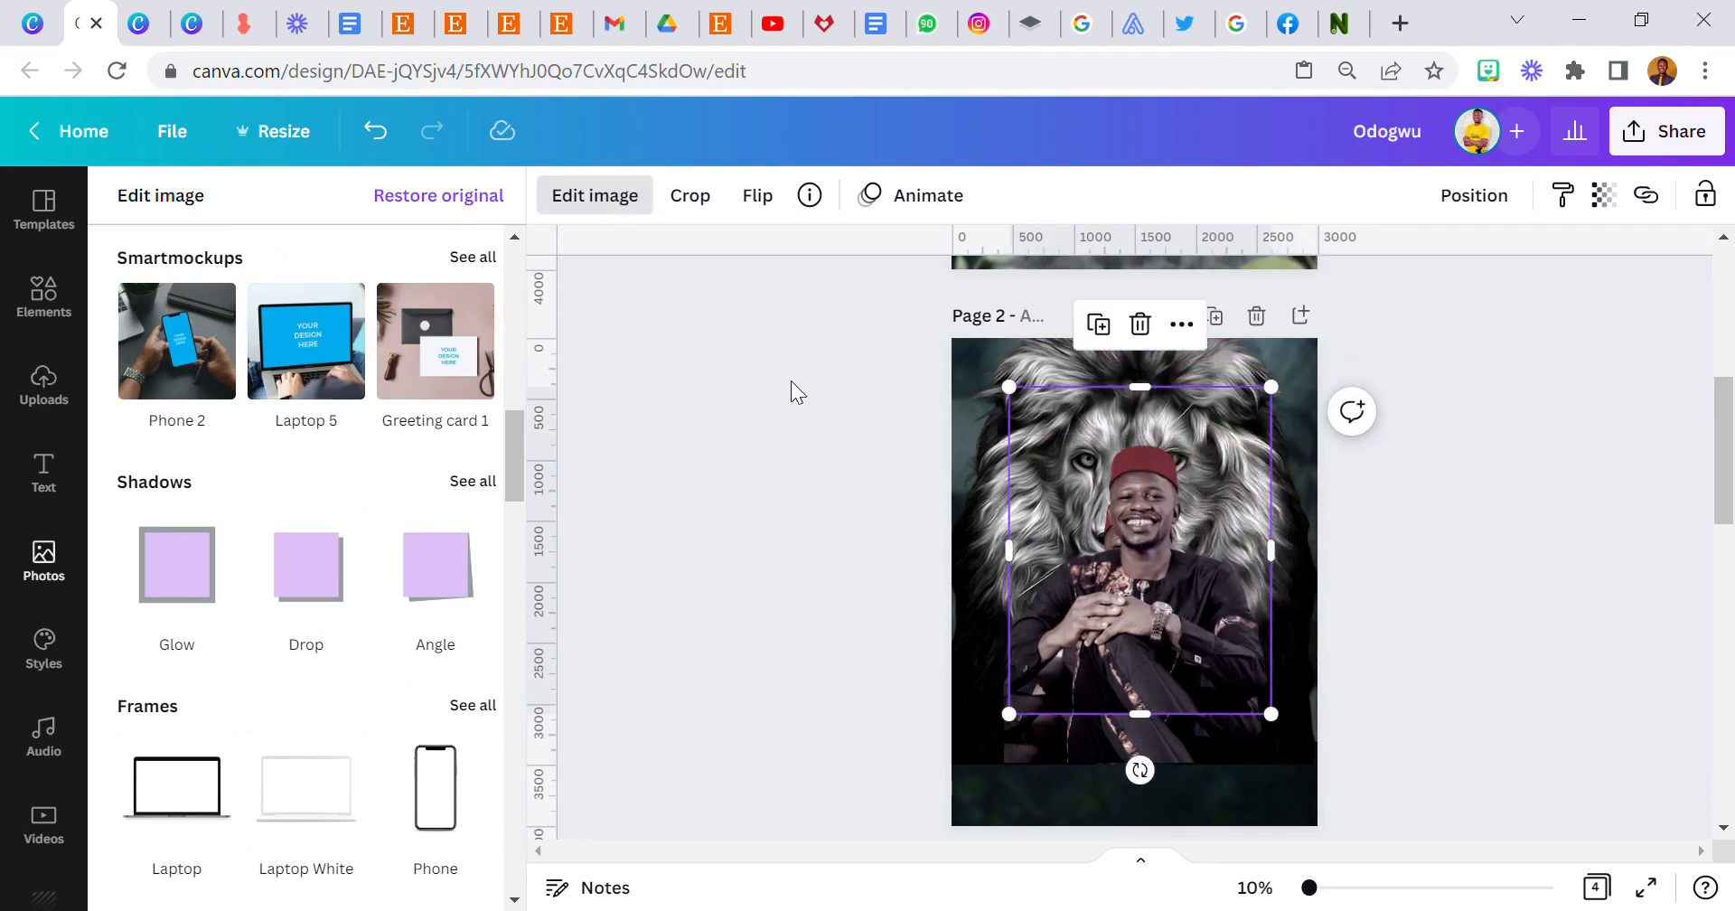
left_click(799, 410)
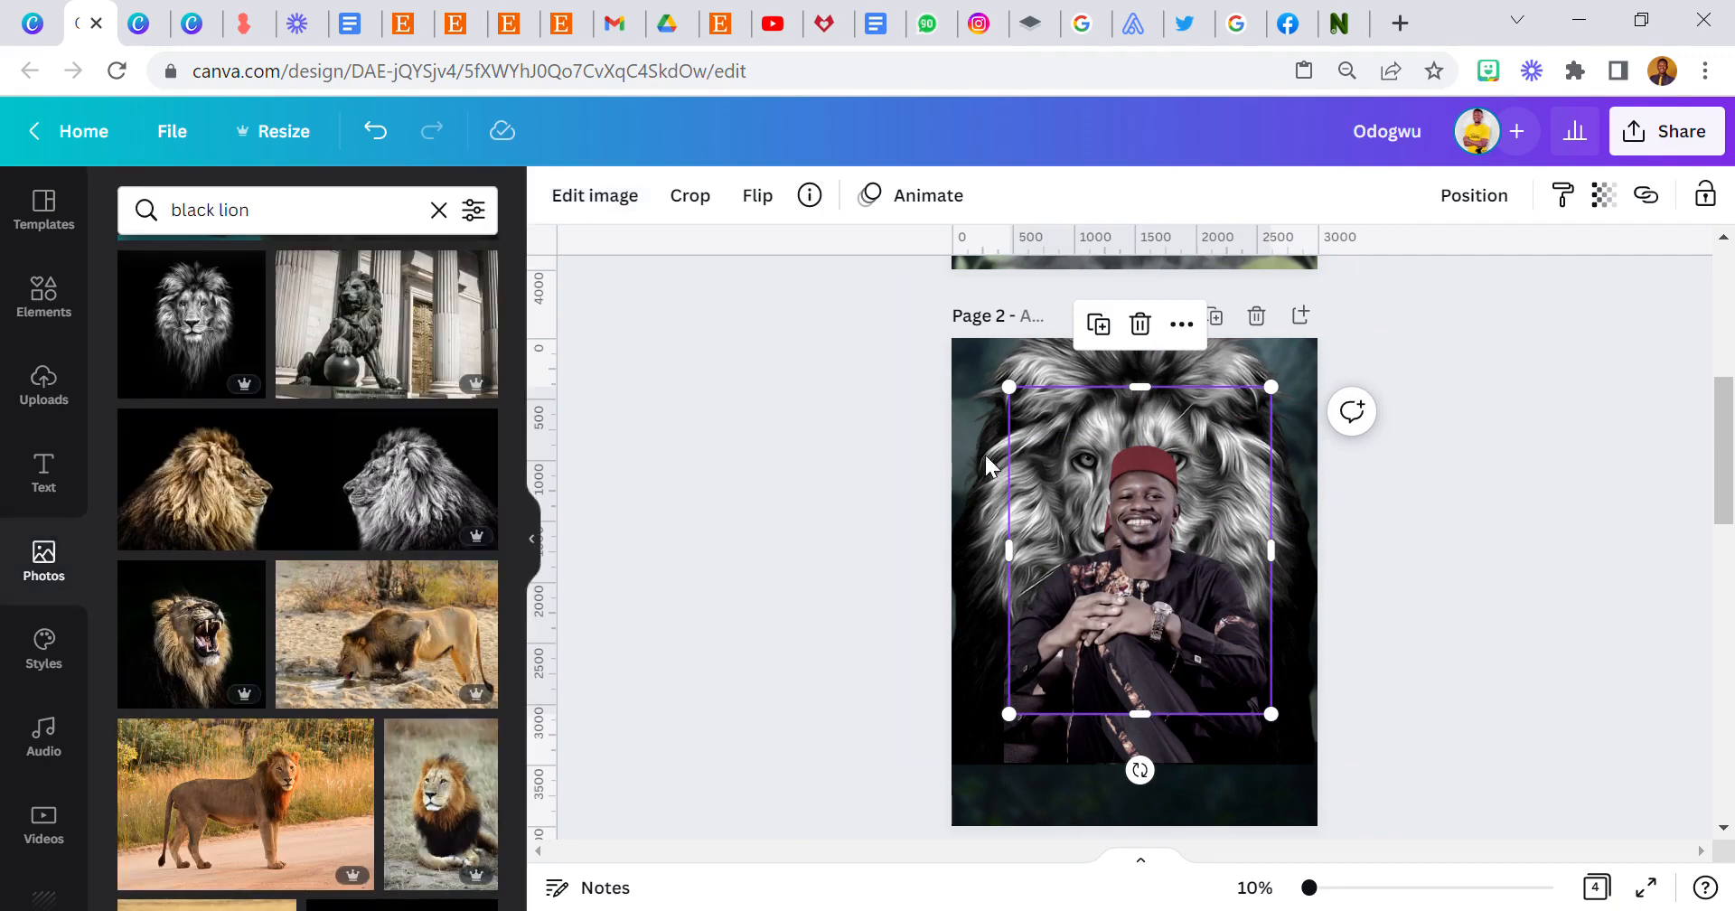
Raise the filter intensity of the man's duplicate cutout to 100
left_click(632, 207)
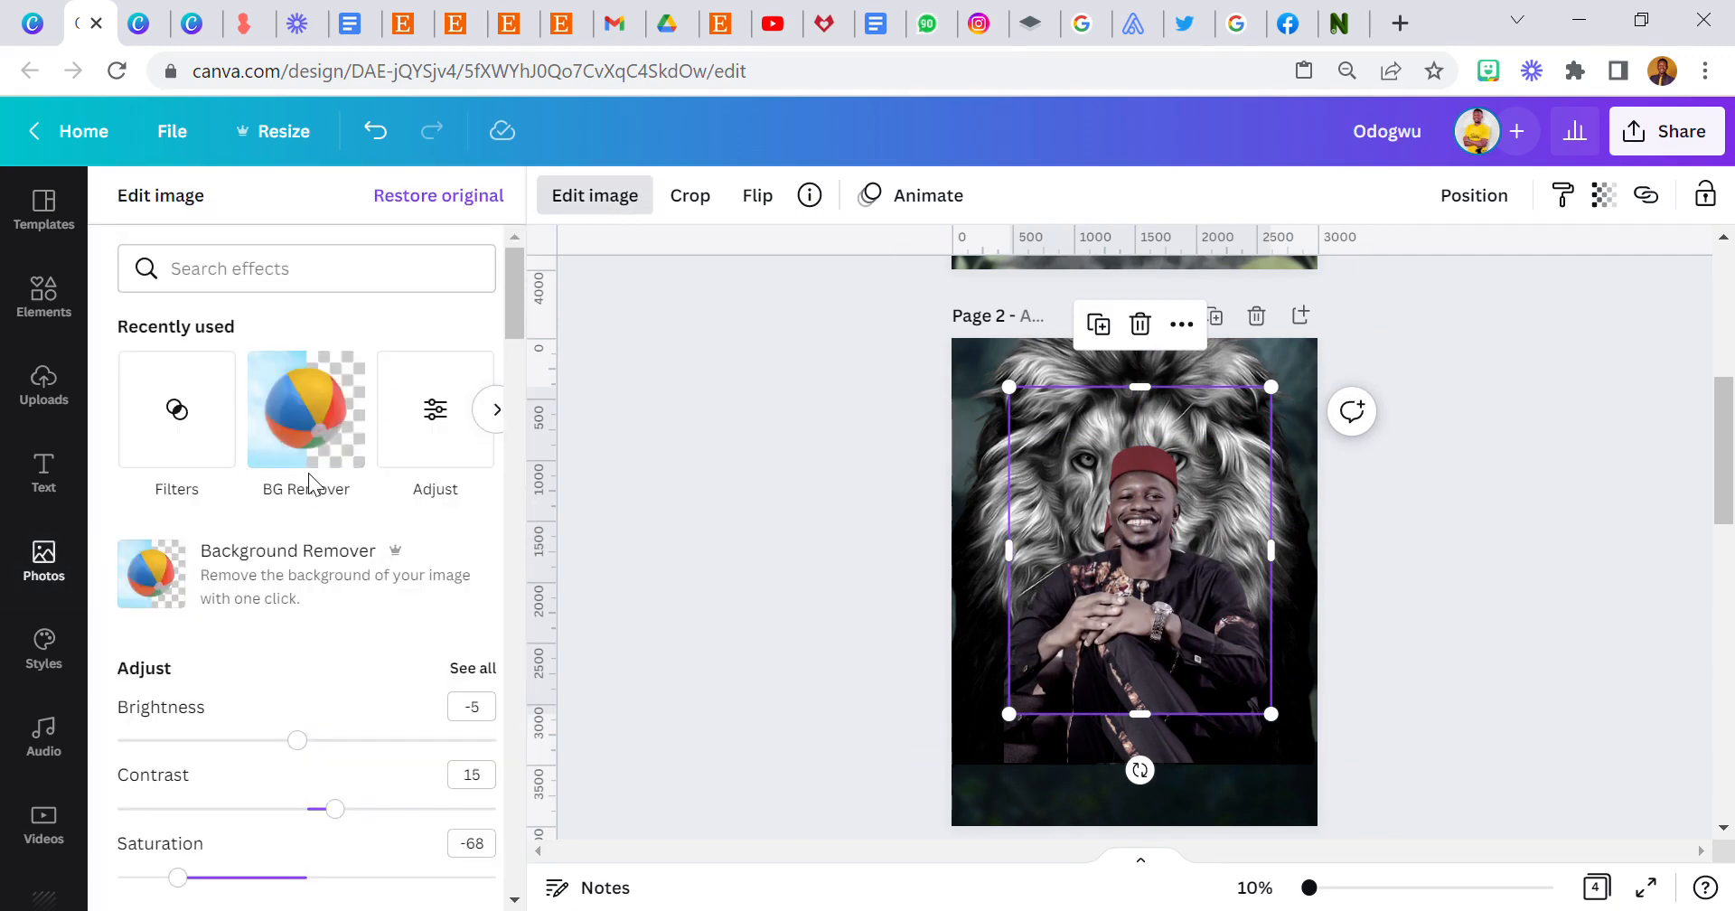
left_click(205, 452)
left_click(339, 807)
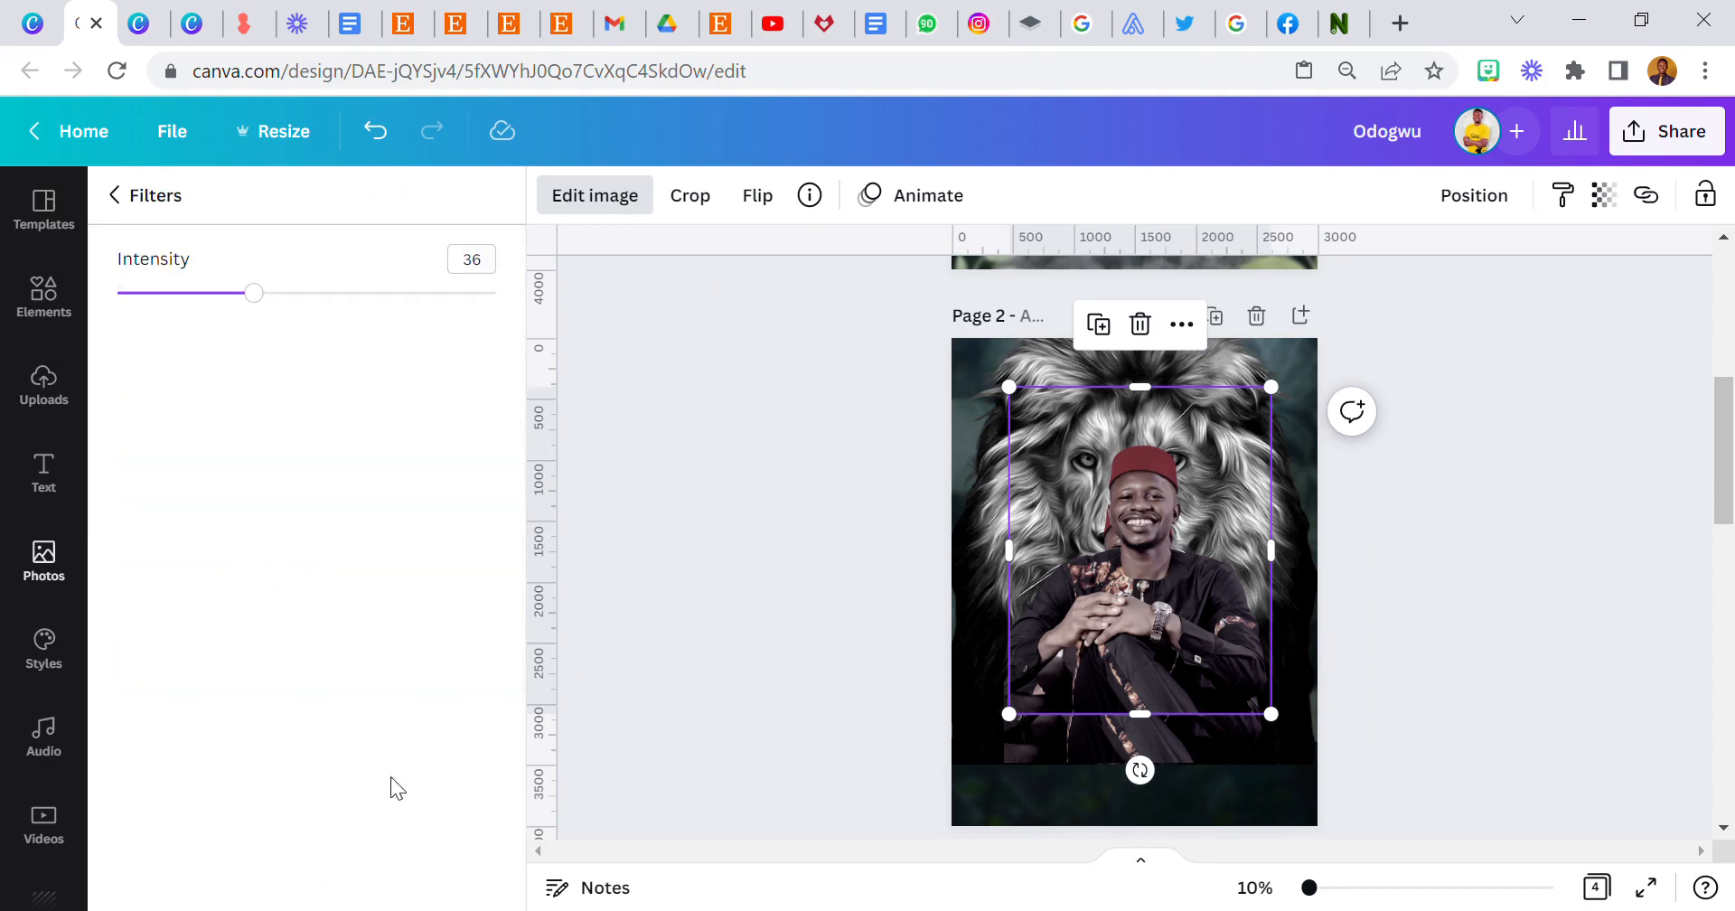
left_click_drag(253, 286, 600, 329)
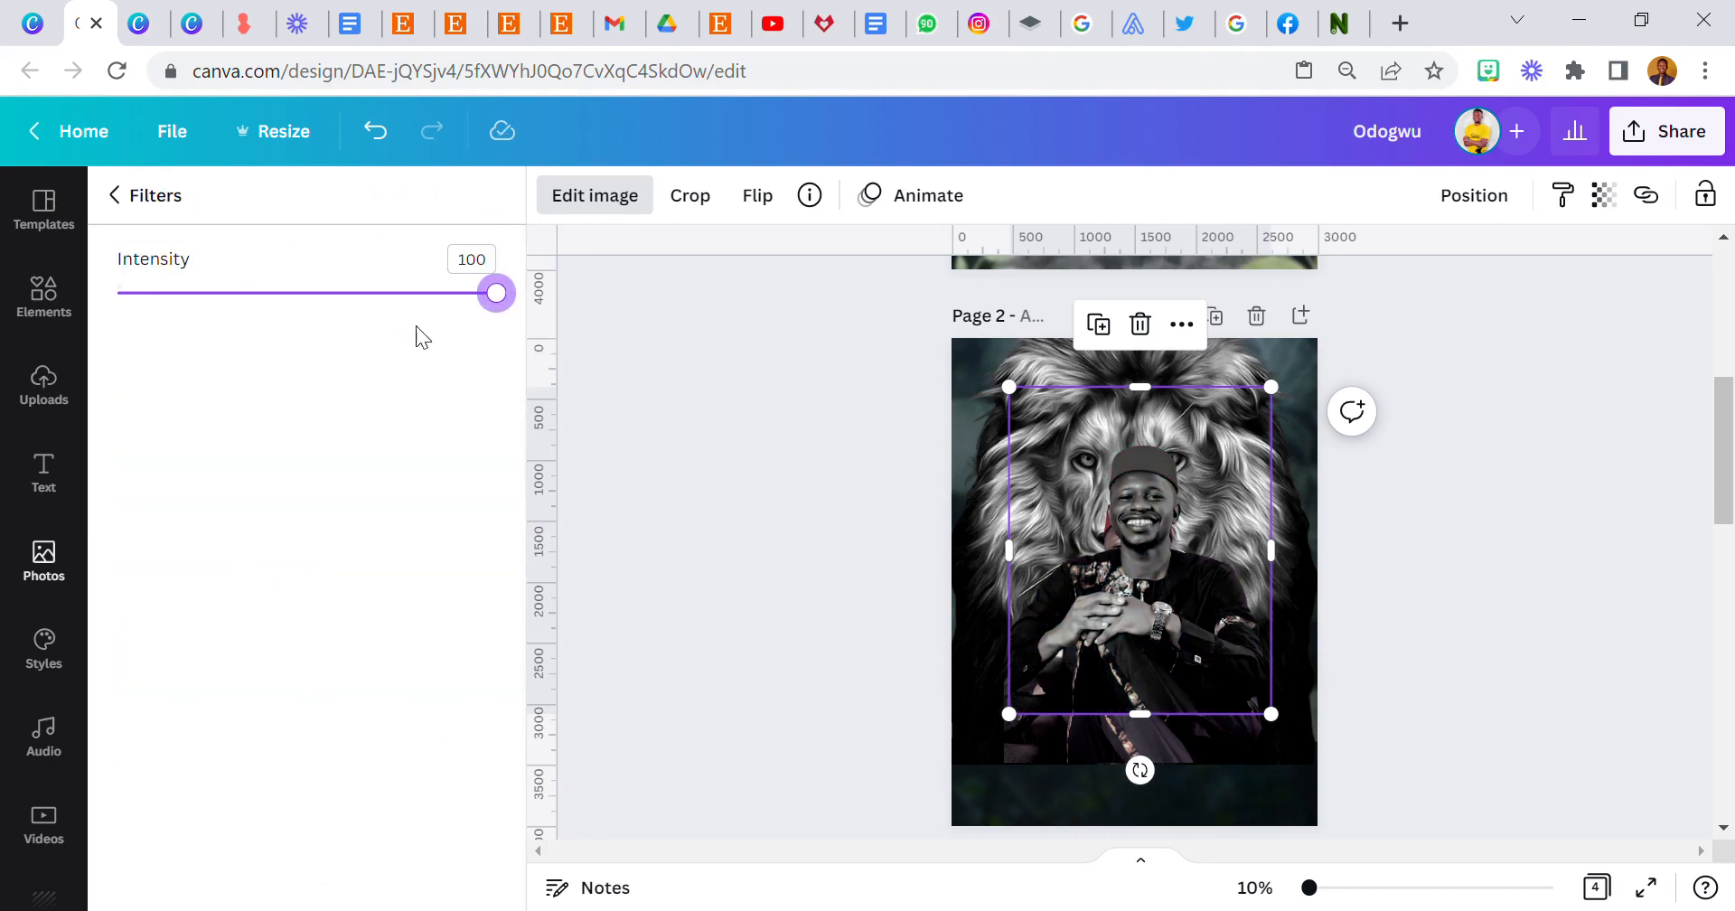
left_click(131, 204)
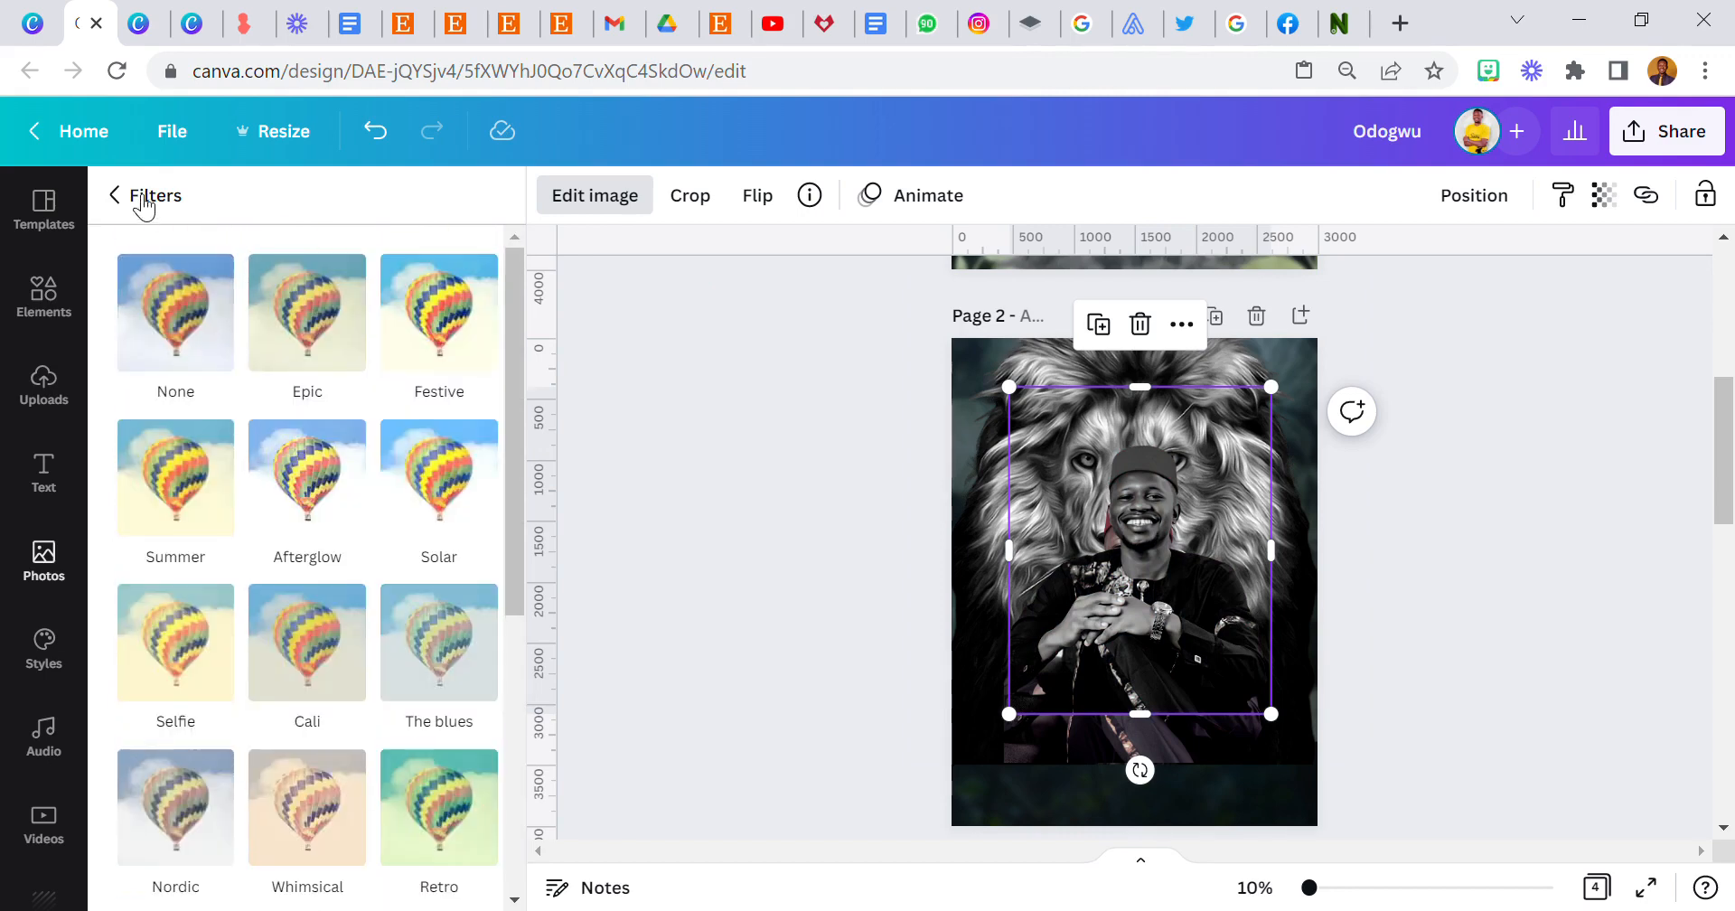
Adjust the duplicate cutout into a soft black silhouette with brightness -100, contrast 100 and blur 33
left_click(139, 209)
left_click(469, 669)
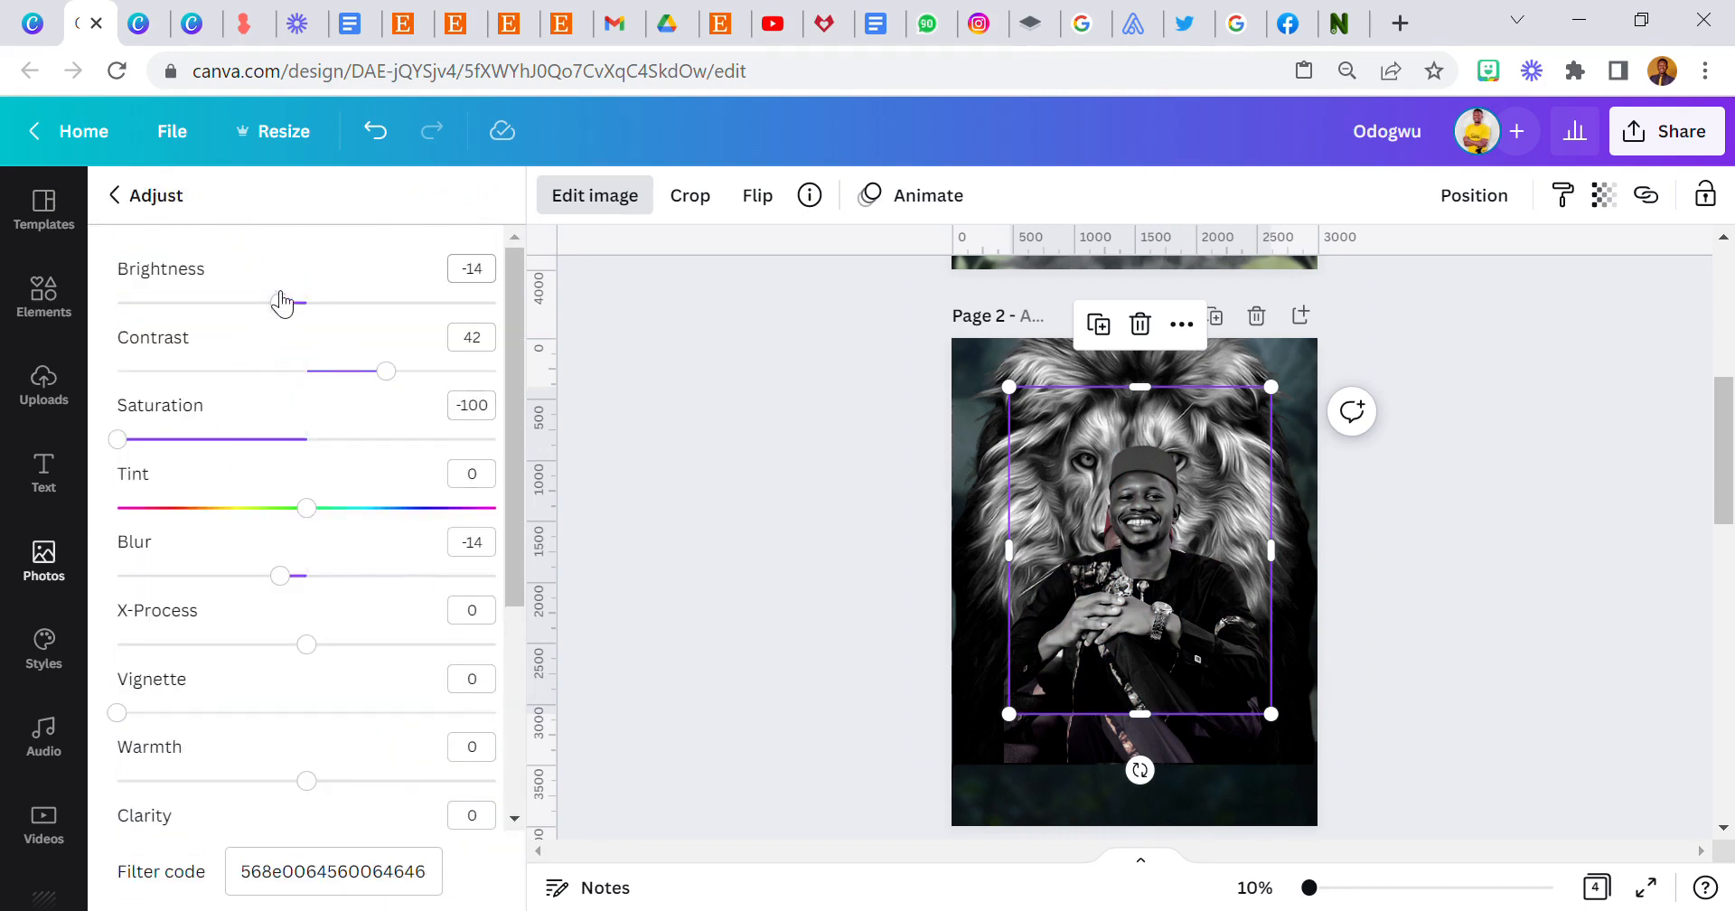
left_click_drag(288, 305, 56, 300)
left_click_drag(386, 370, 592, 398)
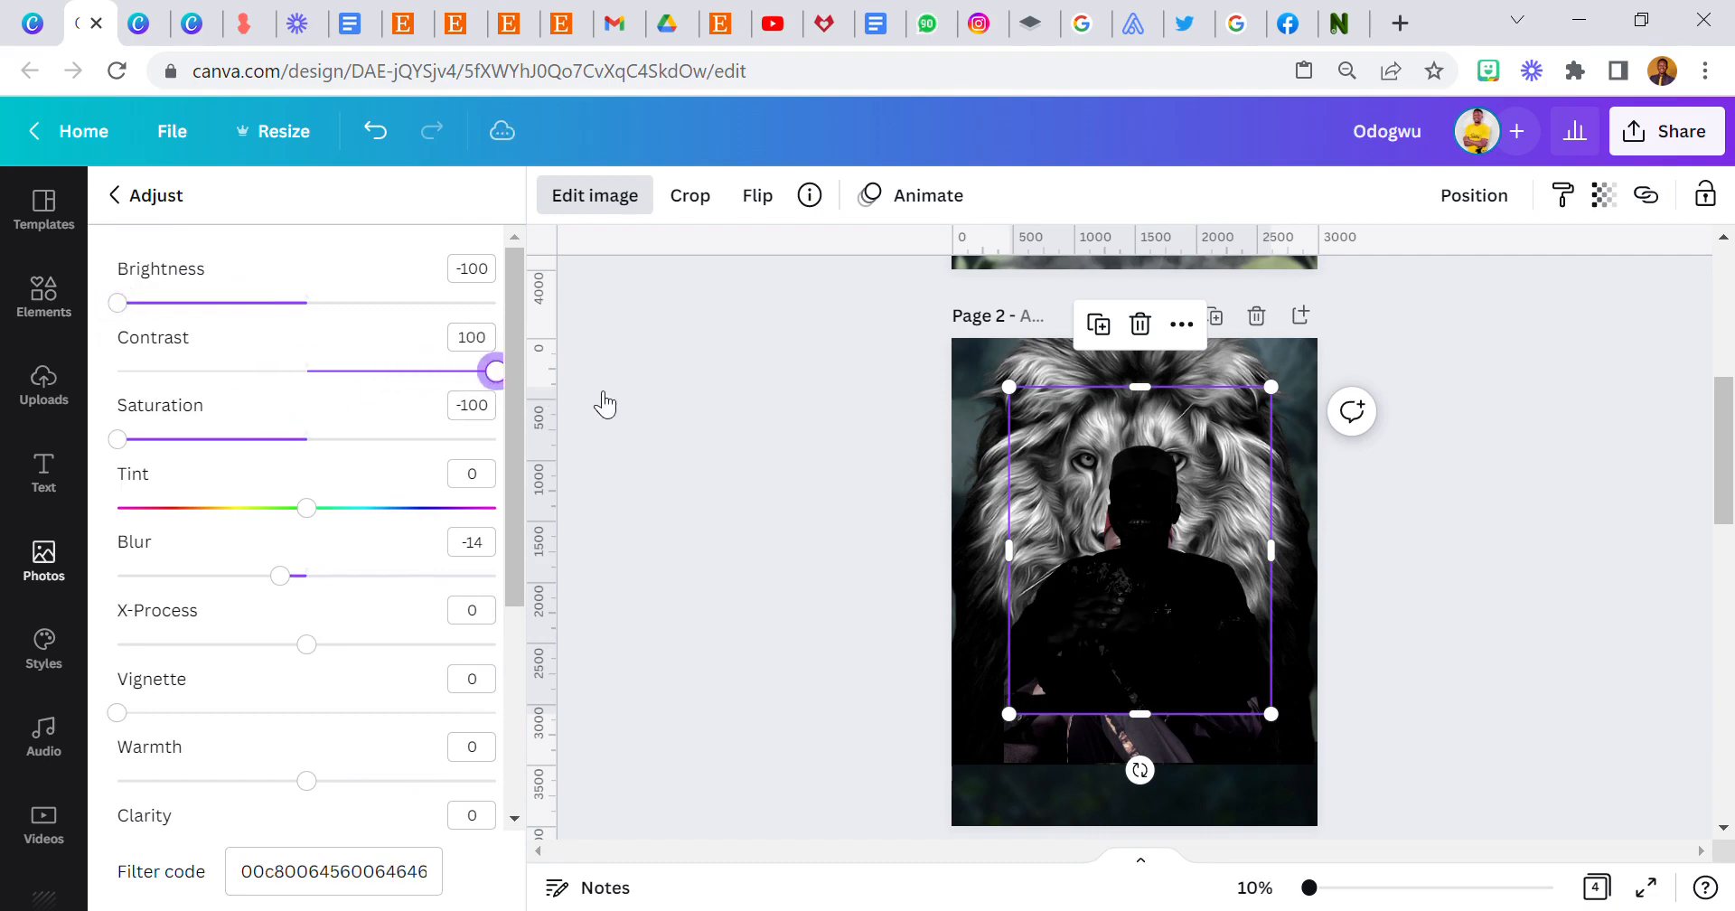
left_click_drag(280, 576, 371, 605)
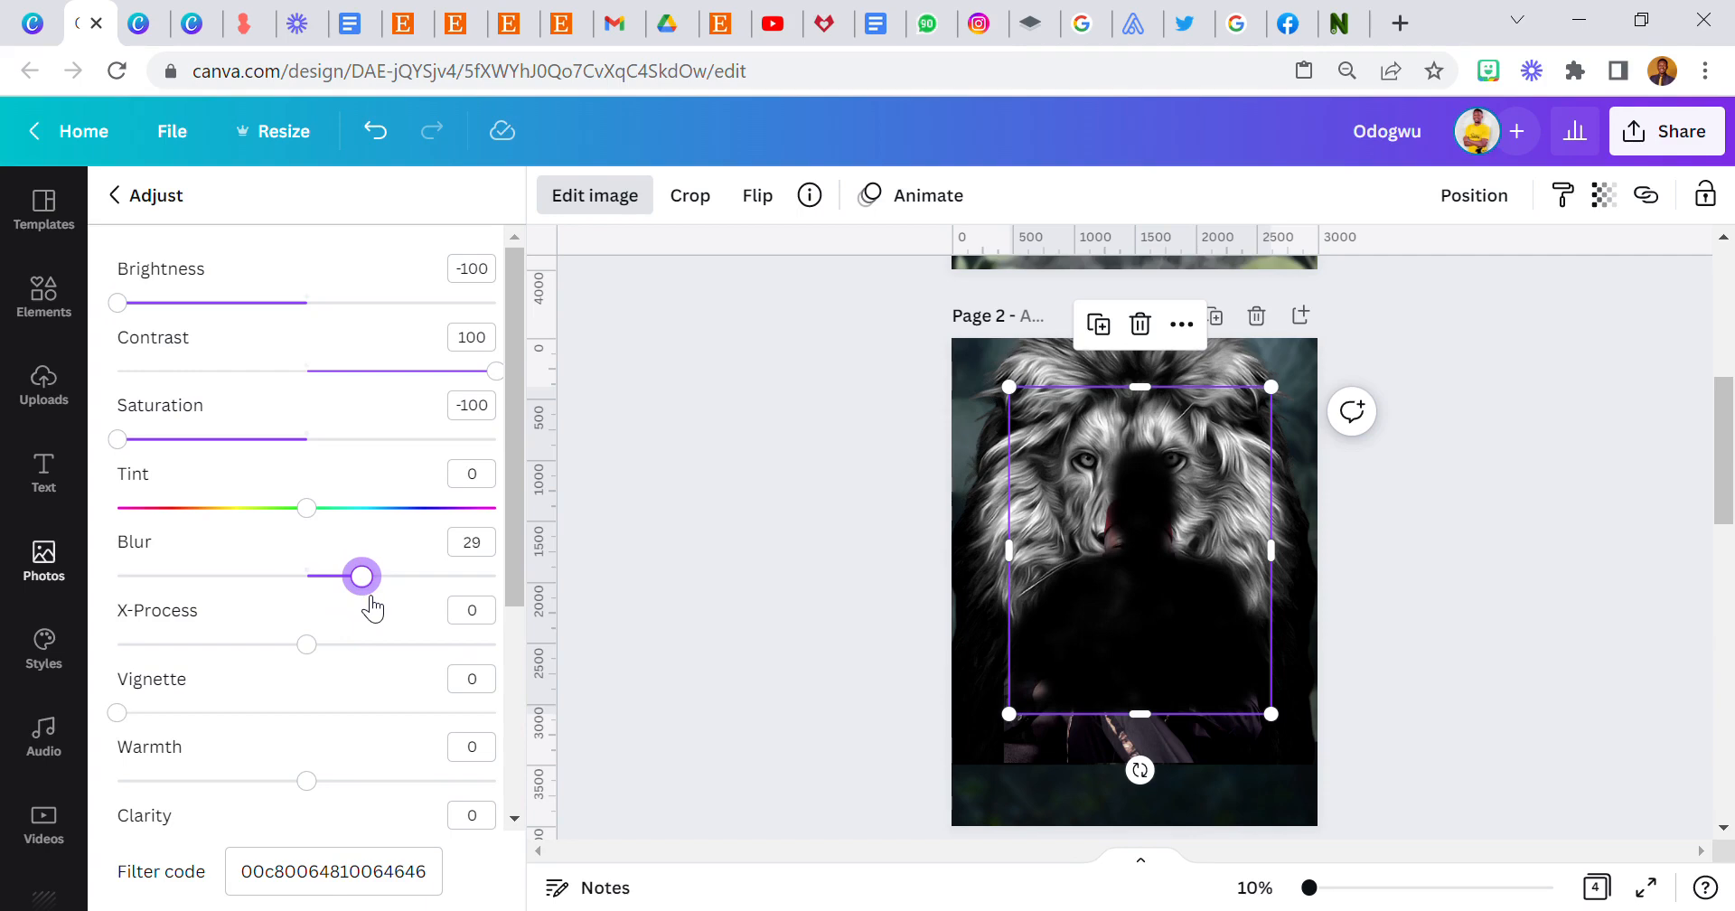
left_click_drag(374, 610, 376, 608)
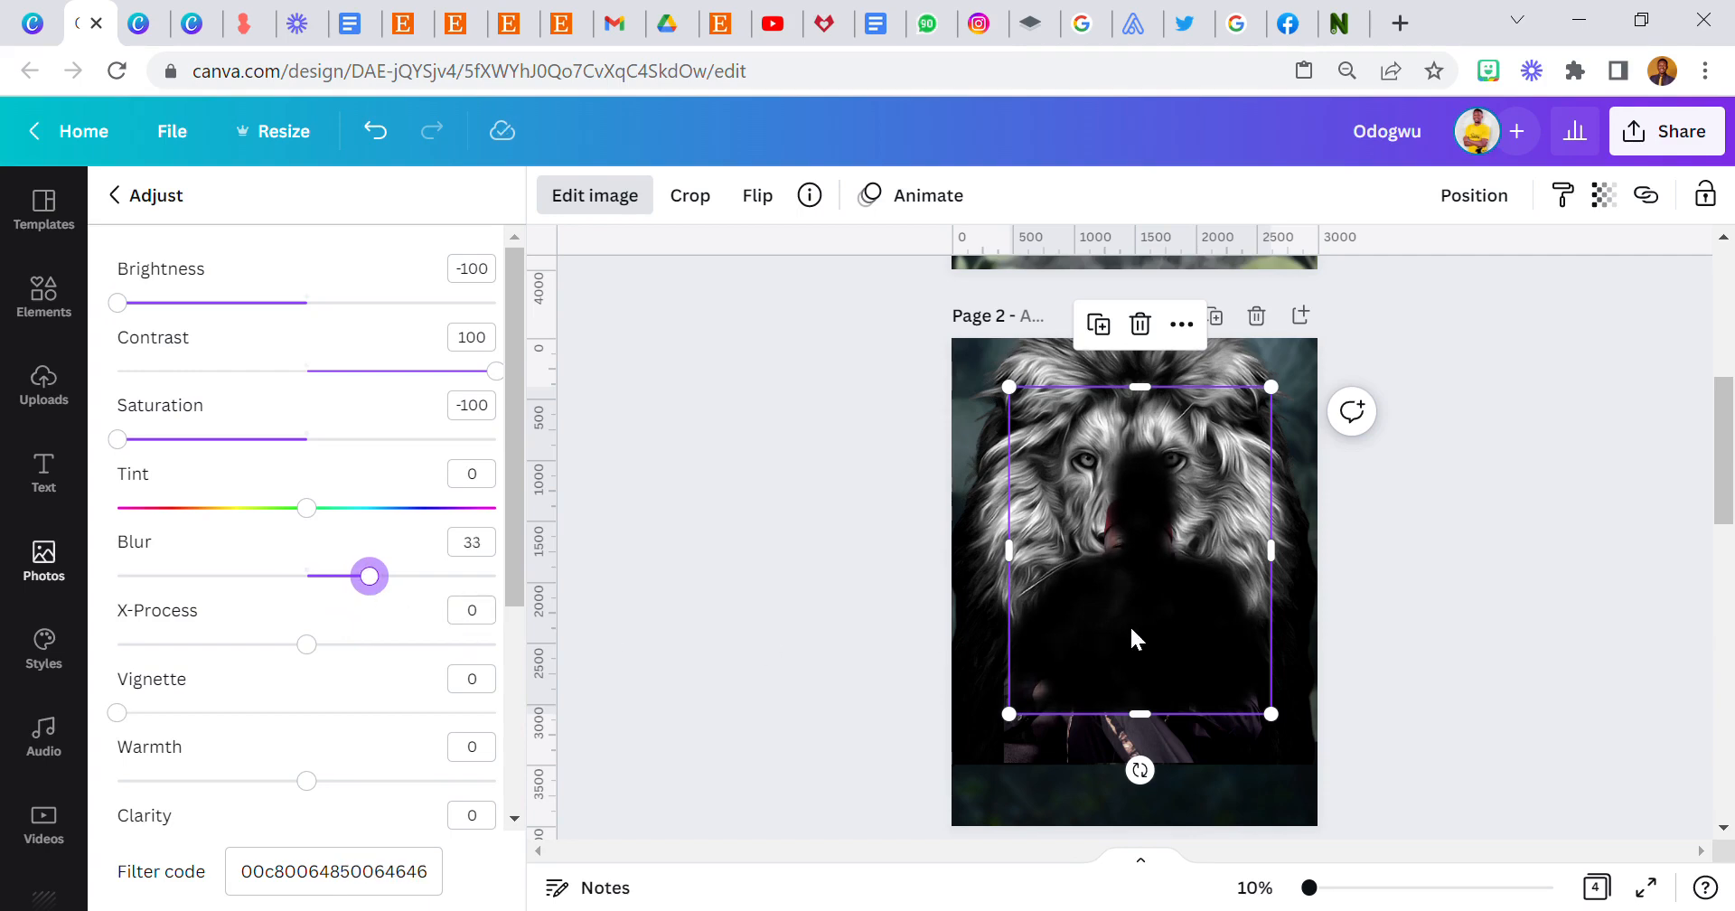
Send the black silhouette backward behind the man's cutout and move it down, slightly offset to his right side as a shadow
left_click(1473, 195)
left_click(1398, 273)
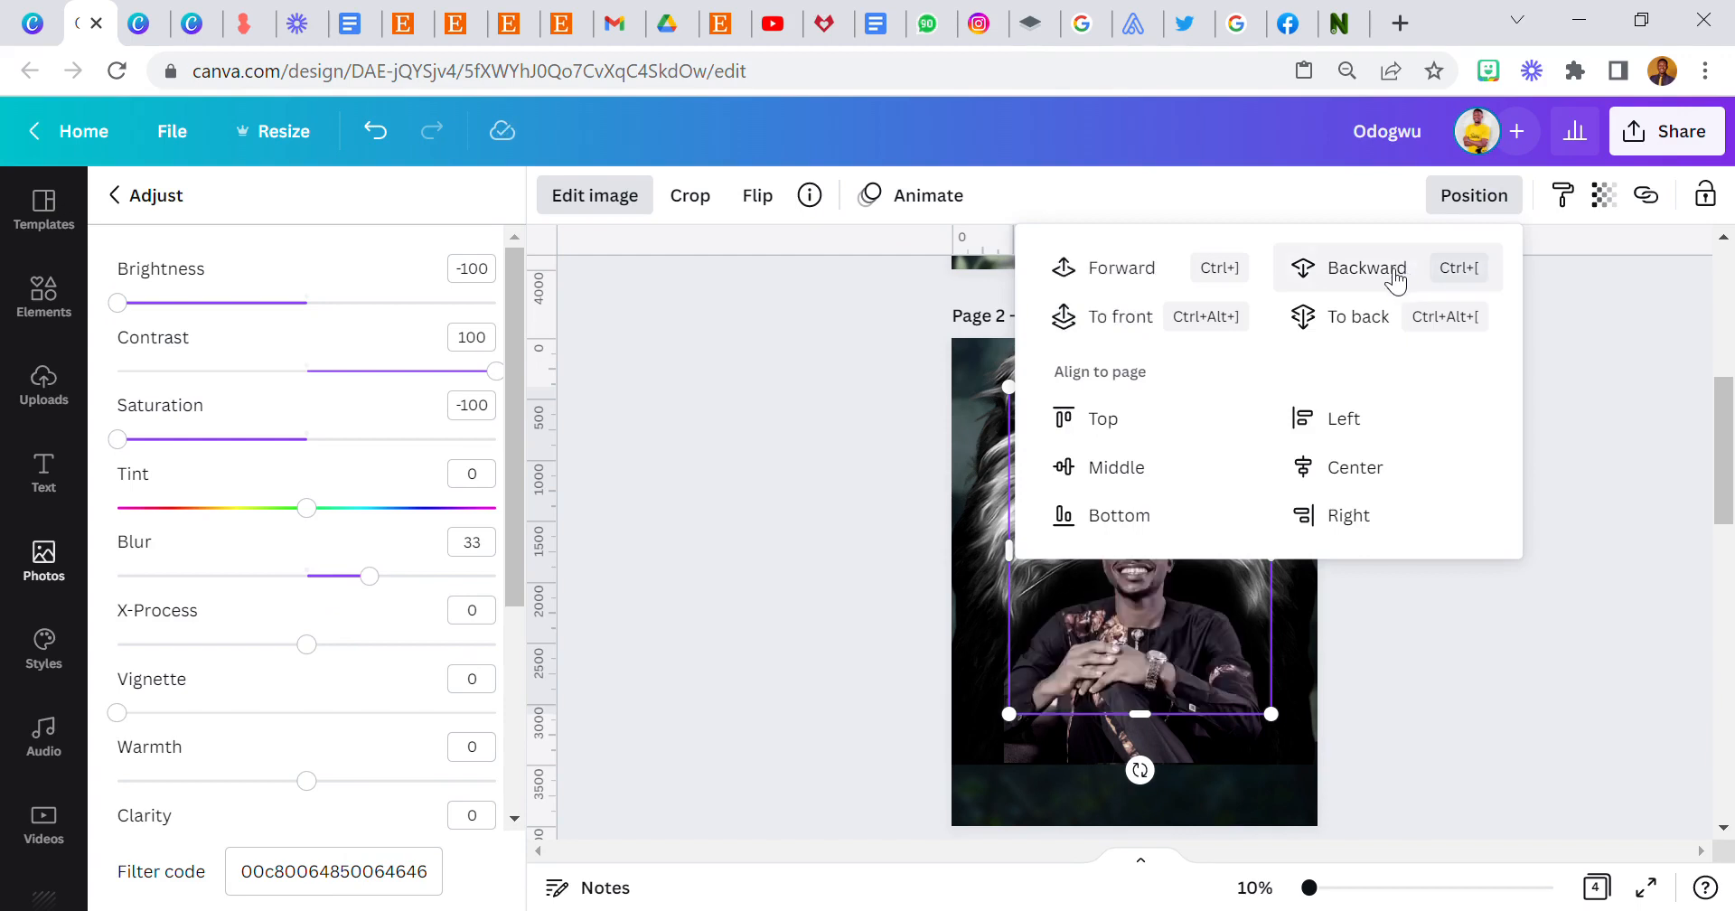
left_click(753, 544)
left_click_drag(1228, 410, 1243, 474)
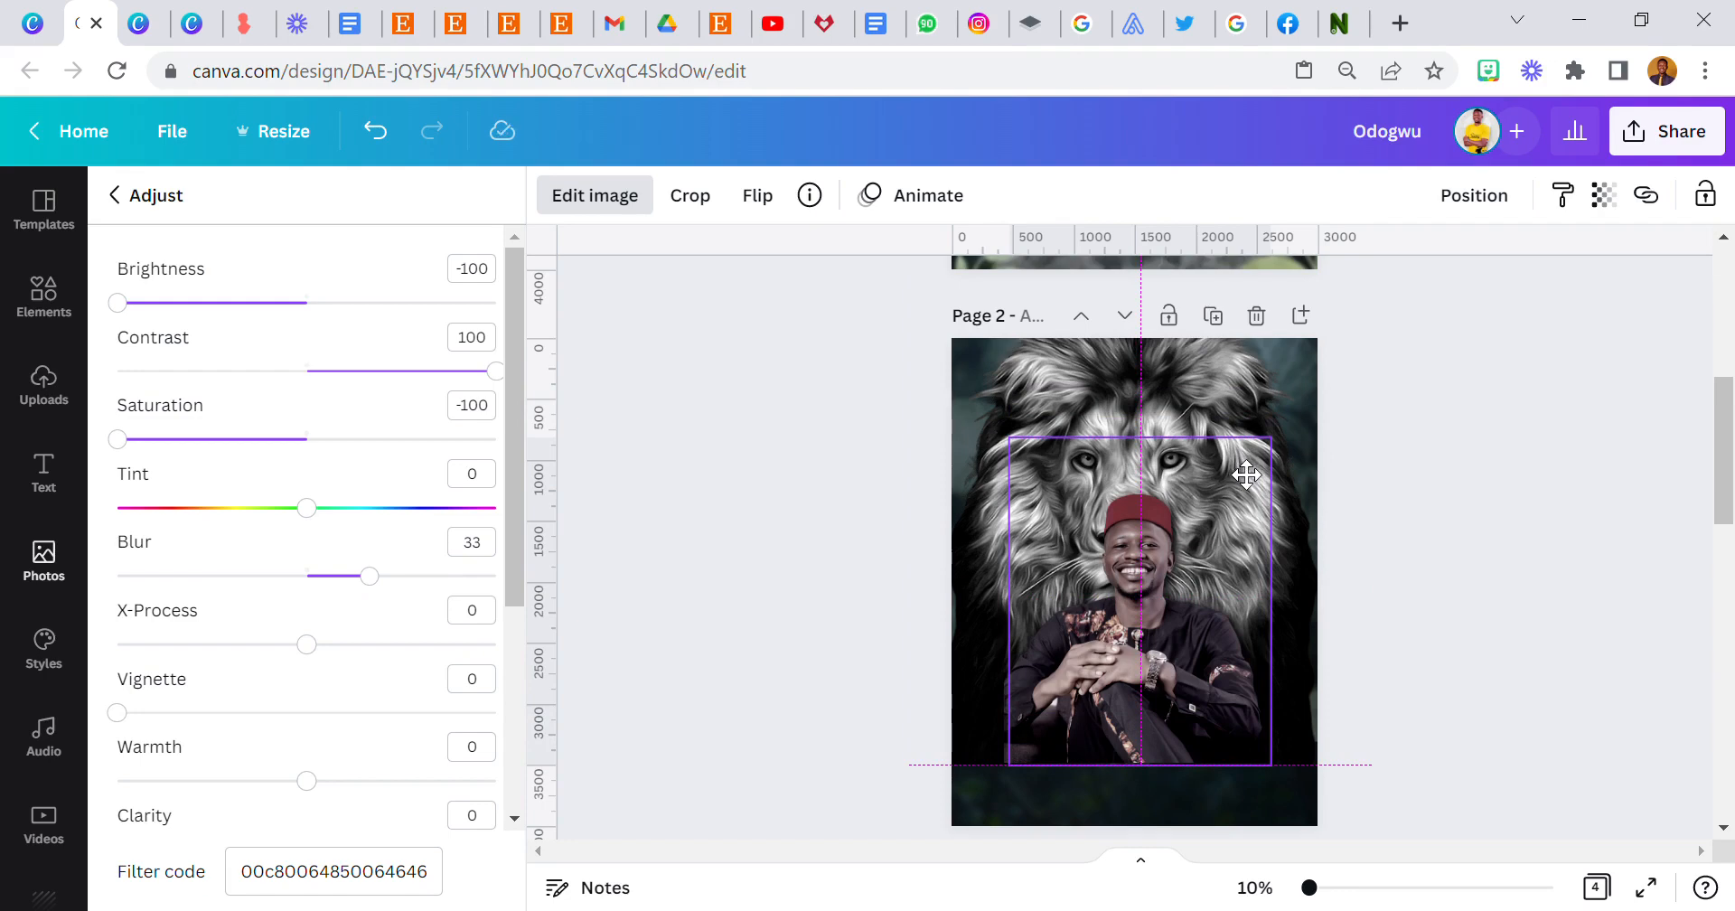
left_click_drag(1248, 475, 1249, 476)
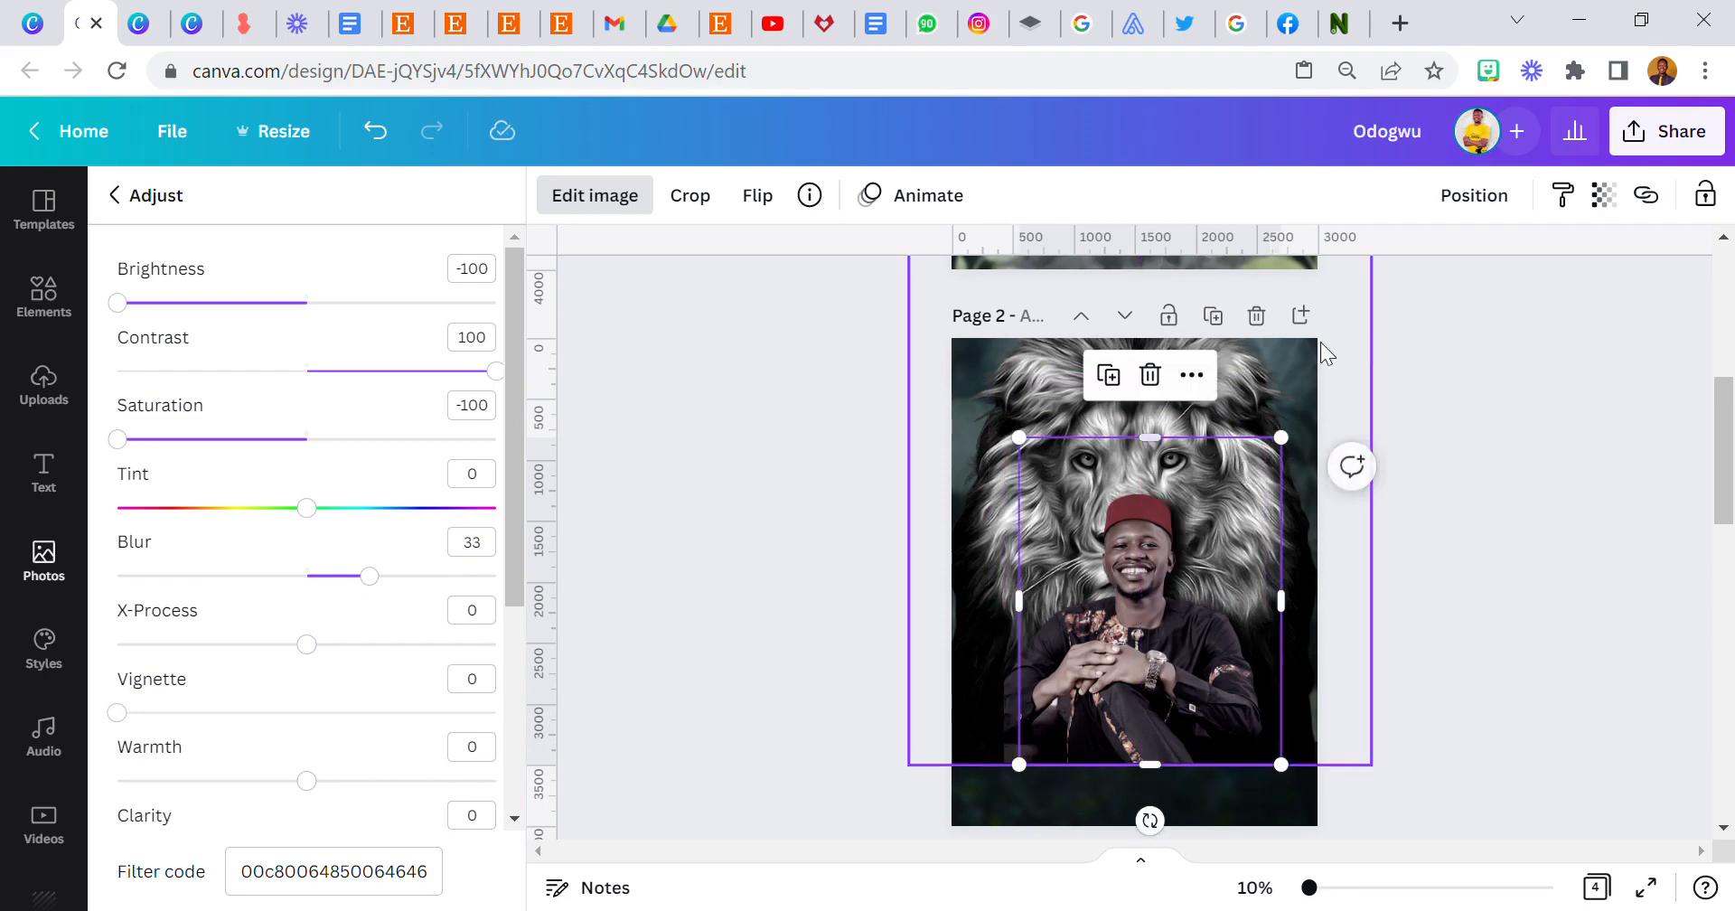
Set the silhouette shadow's transparency to 61 and deselect it
left_click(1604, 195)
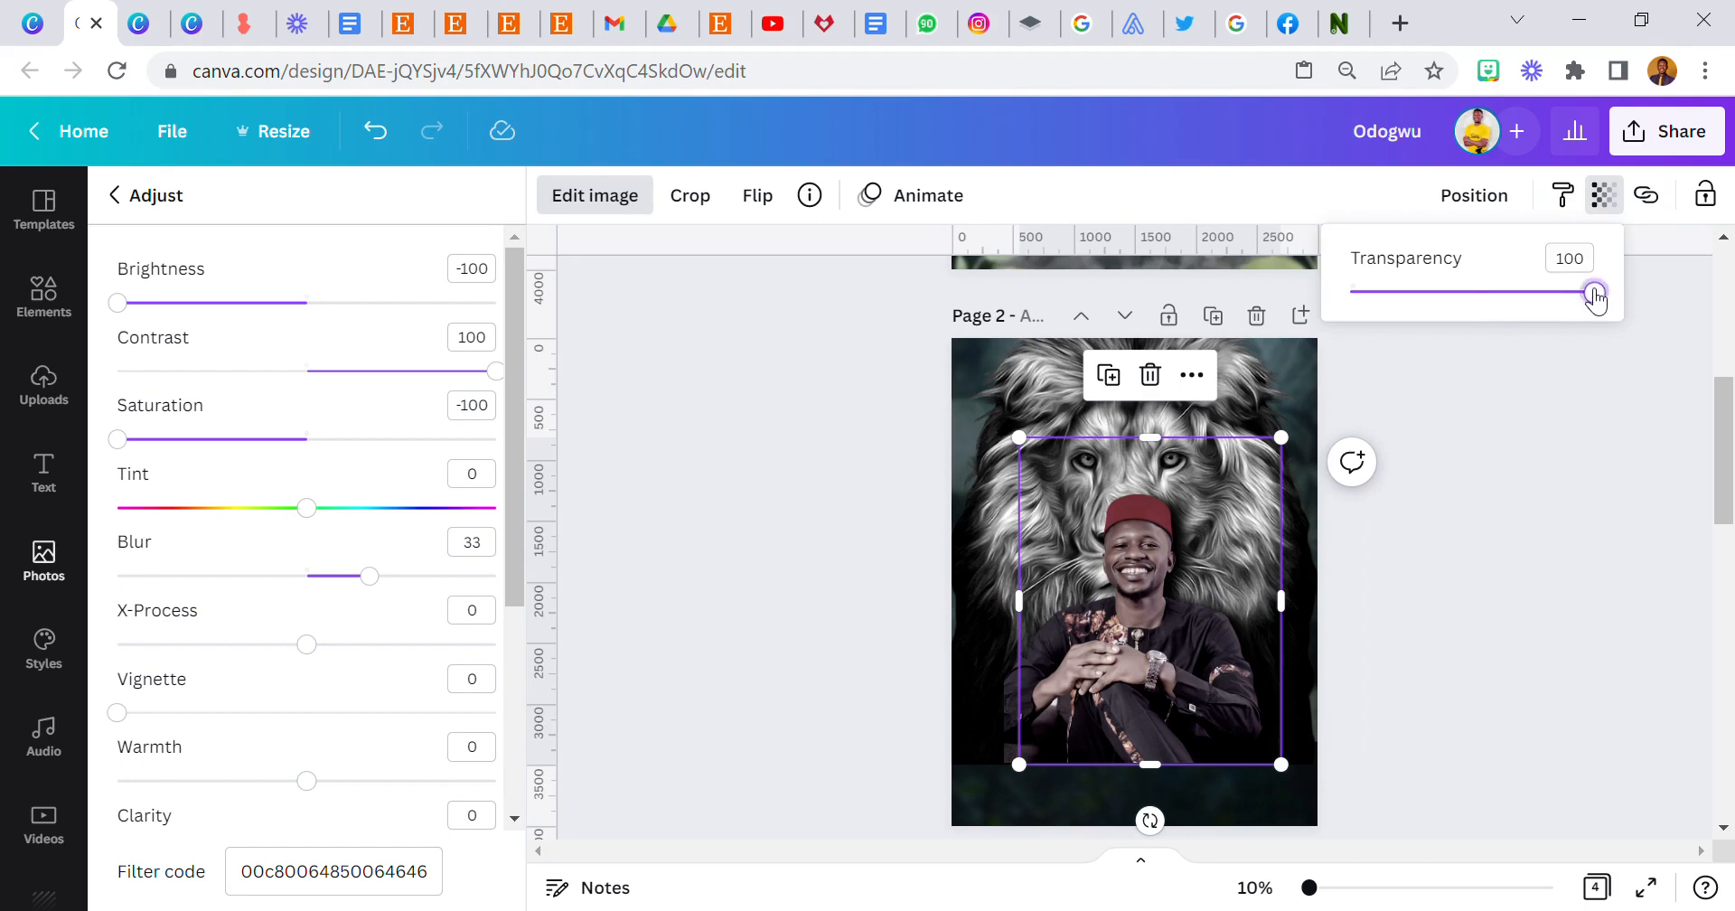
left_click_drag(1592, 294, 1507, 315)
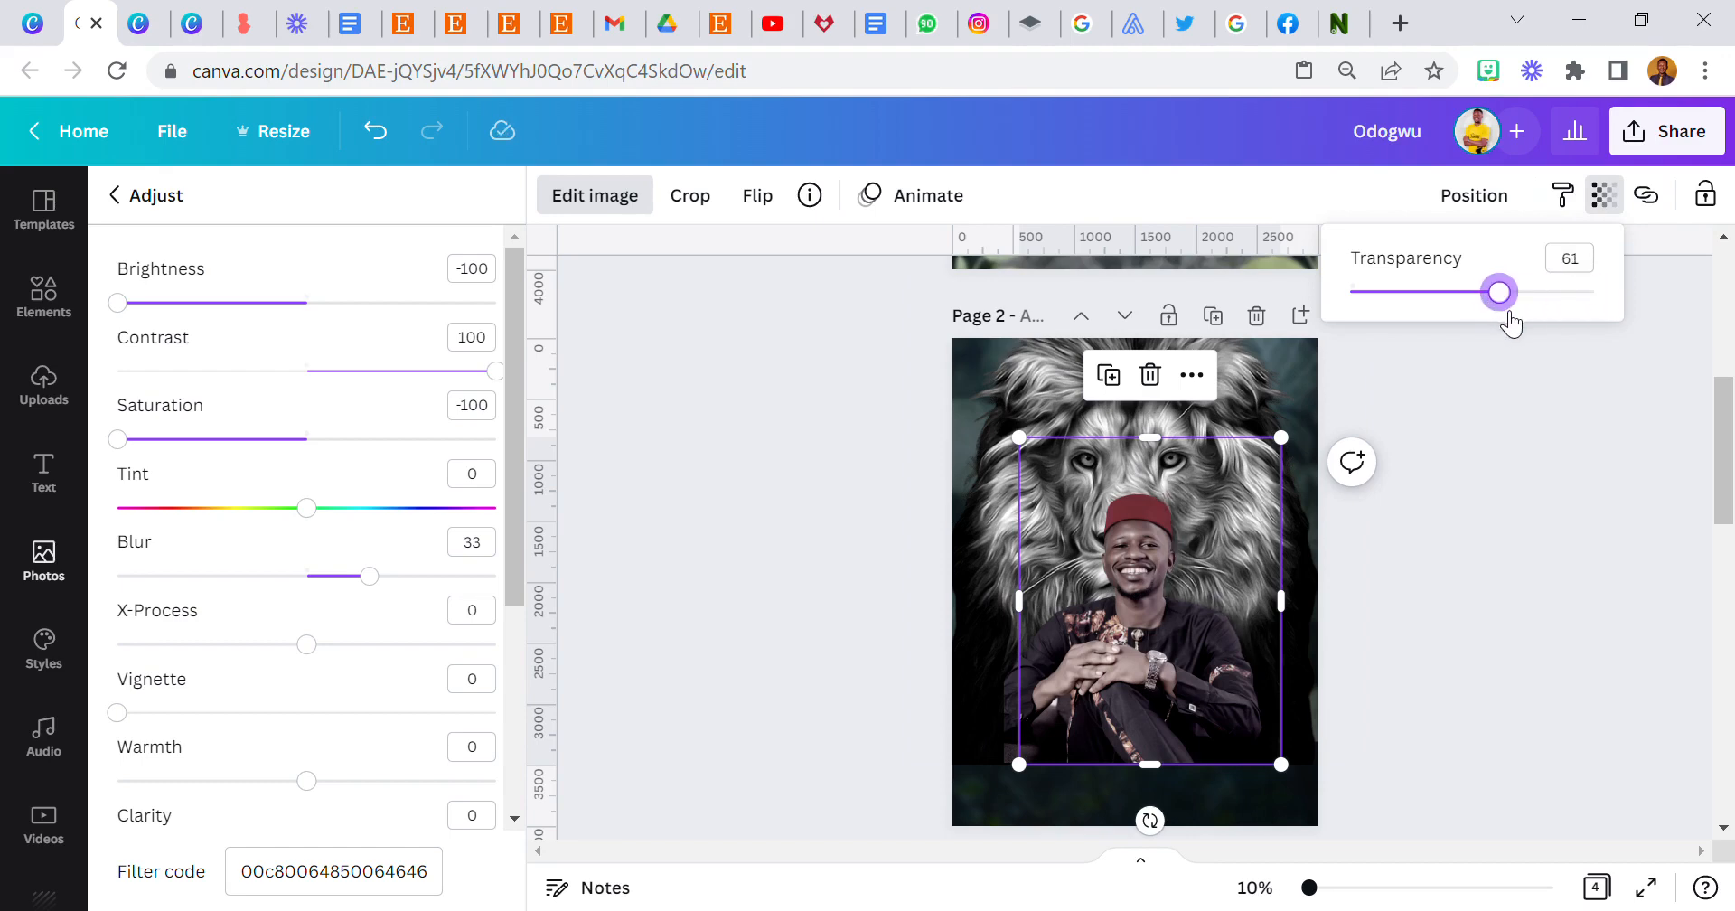
left_click(1494, 492)
left_click(1493, 492)
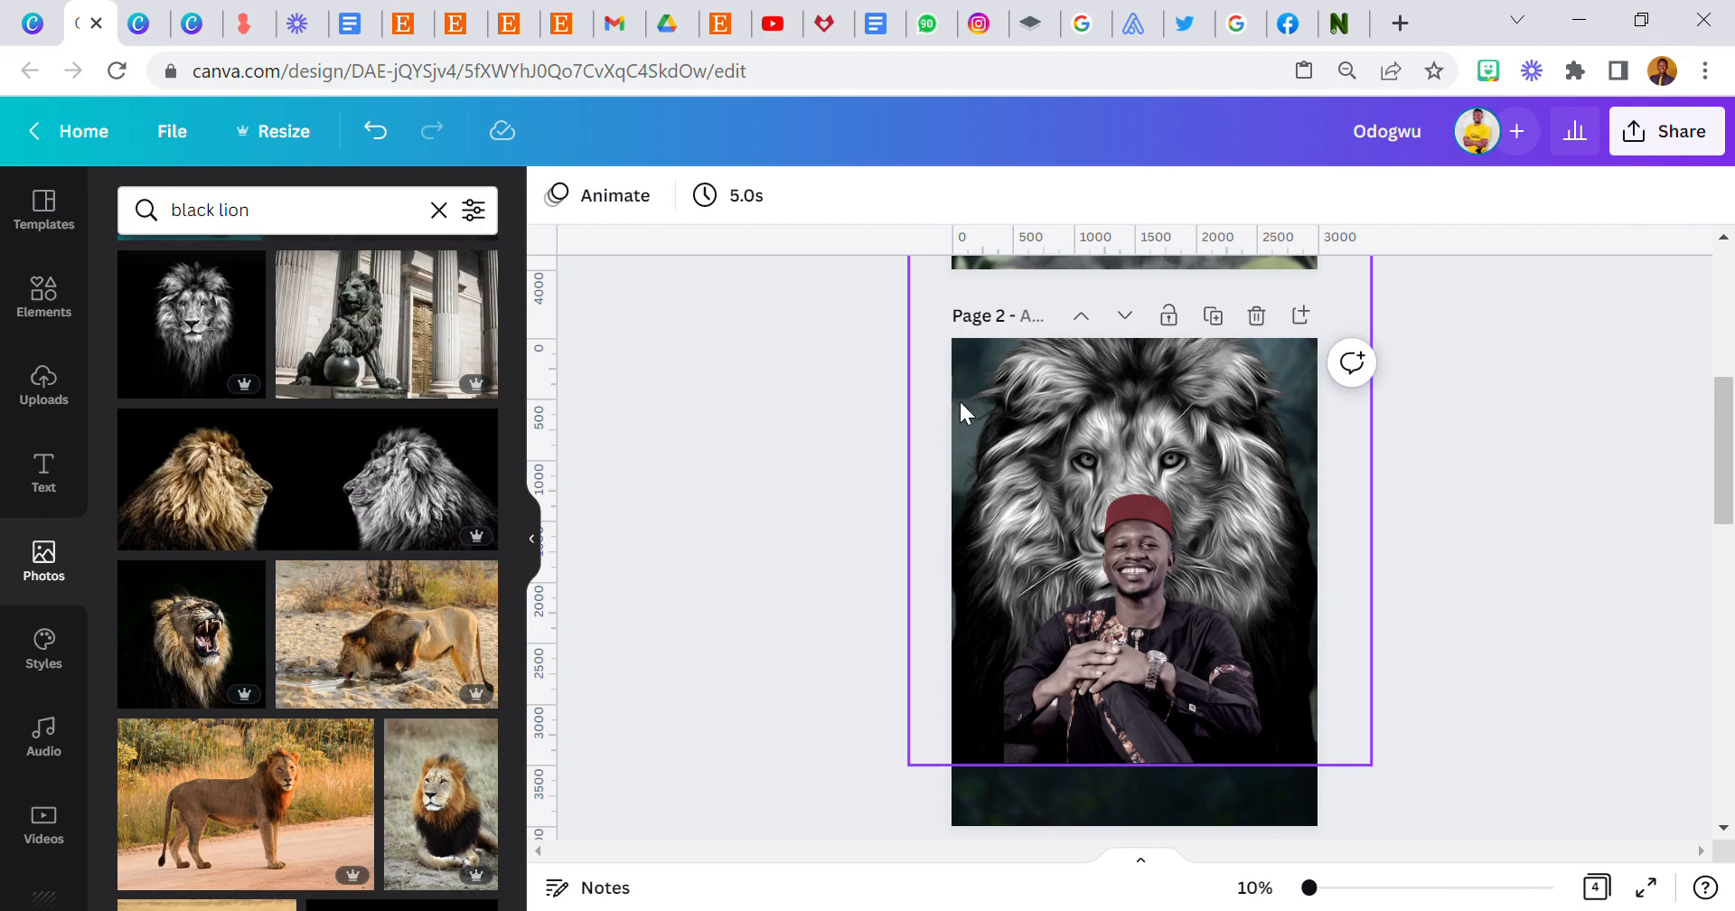
Compare page 2 with the finished poster on page 1, and lock the lion image on page 2
scroll(915, 461, "up", 3)
scroll(914, 487, "down", 3)
scroll(1131, 595, "up", 3)
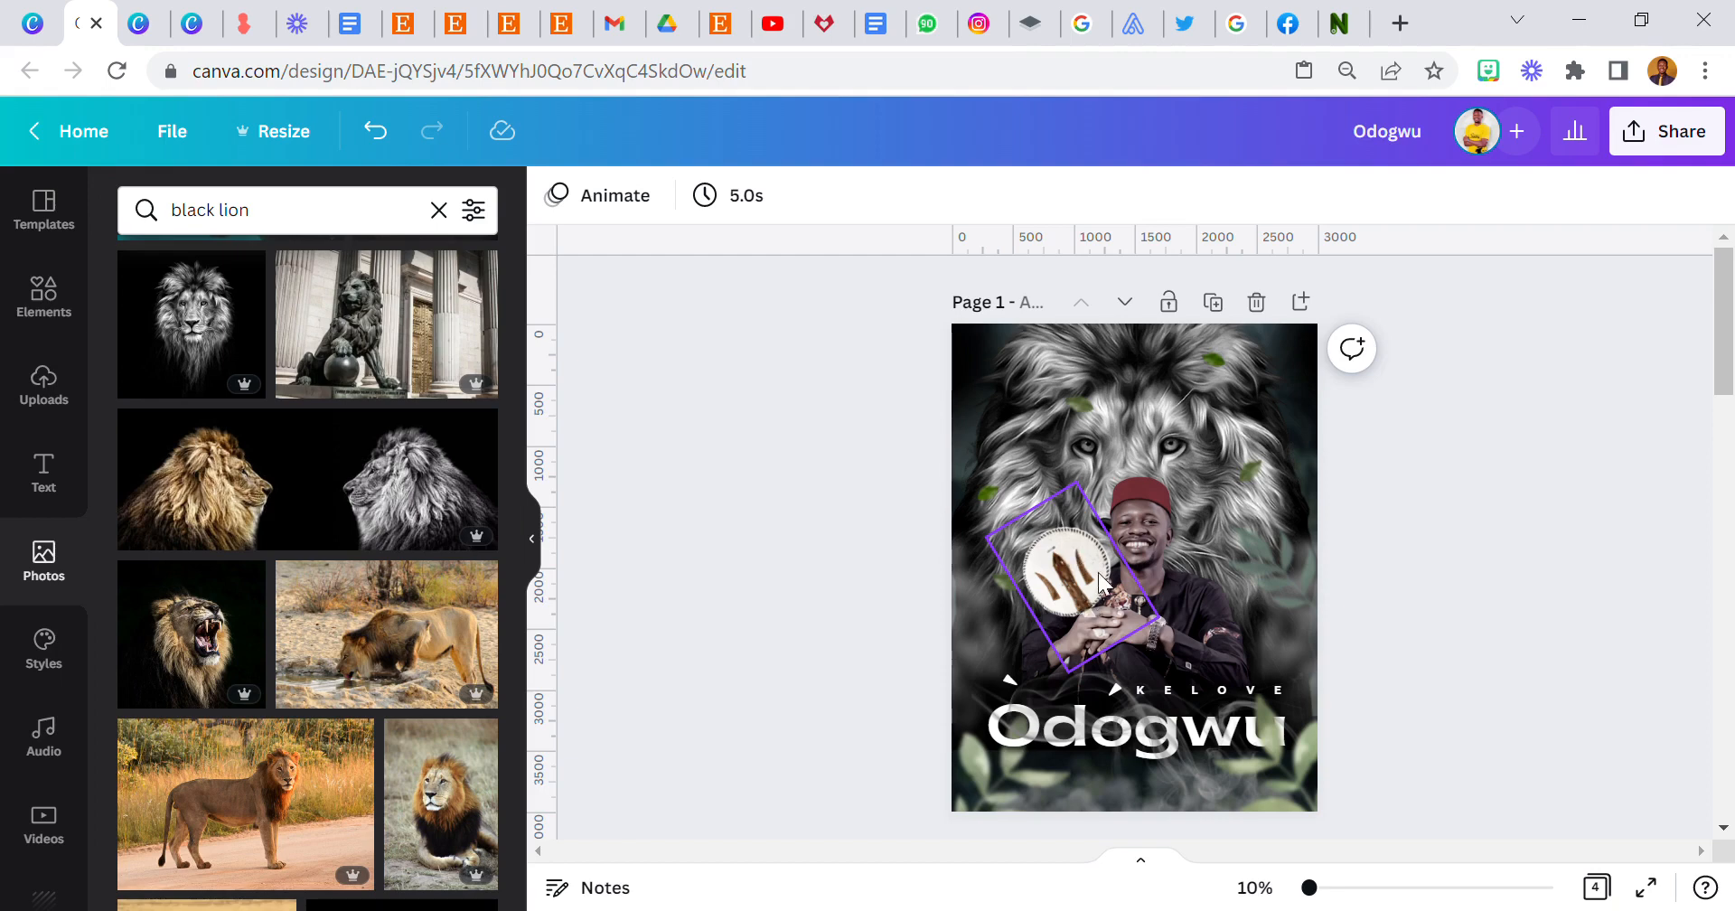
scroll(1216, 595, "down", 5)
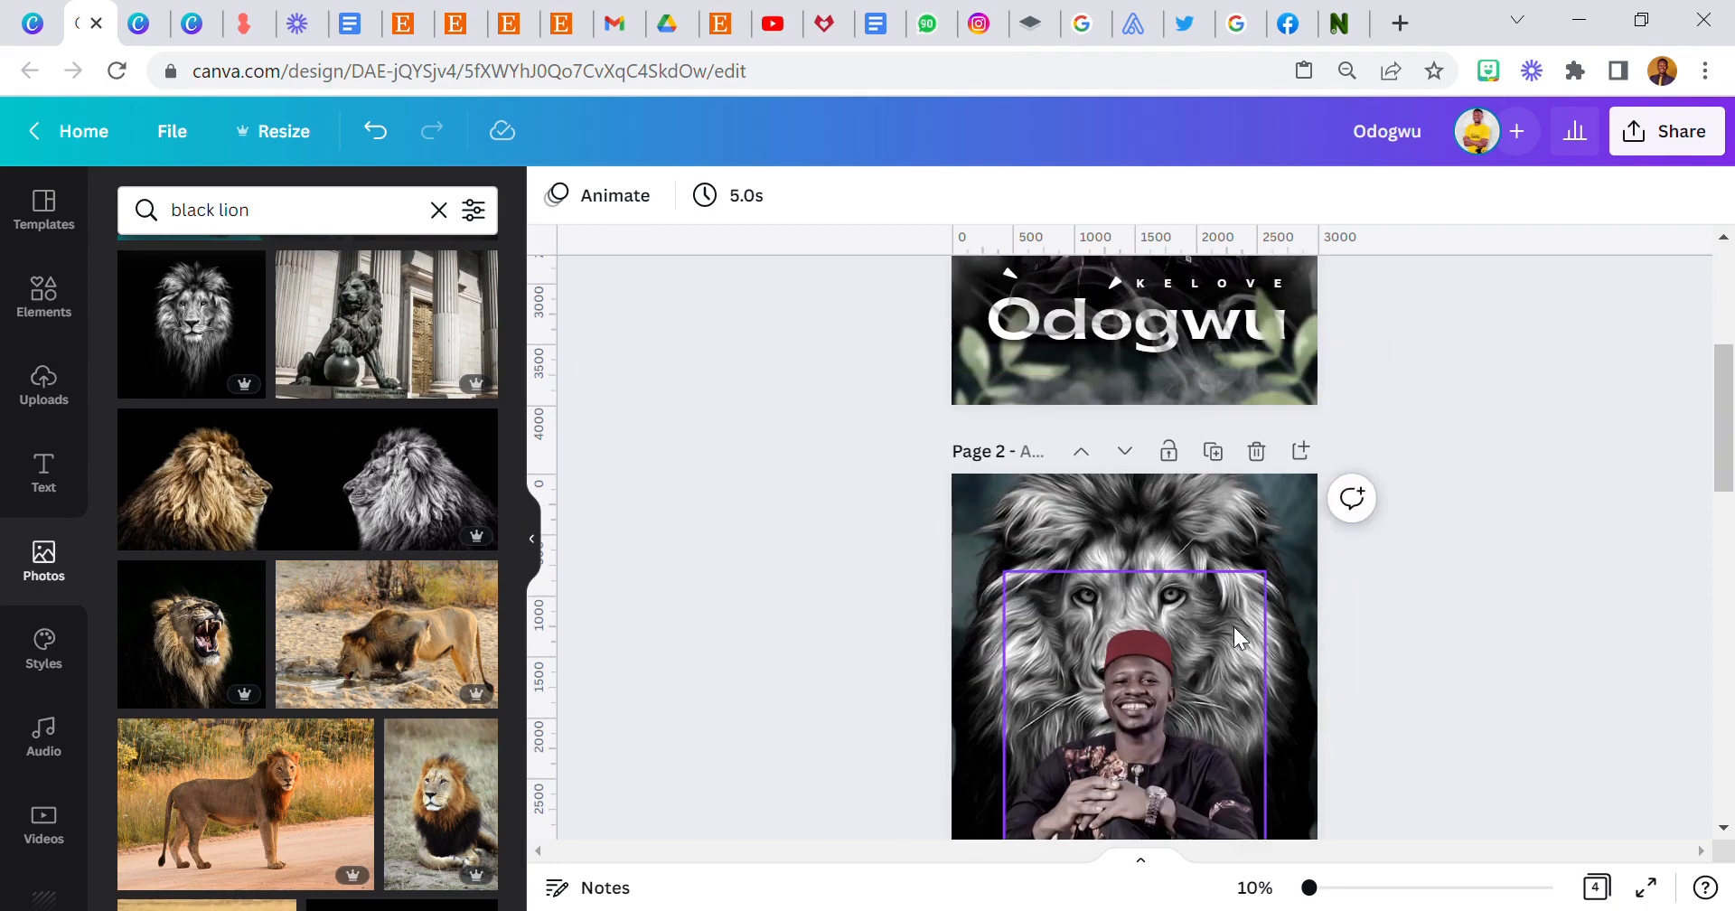
left_click(1226, 517)
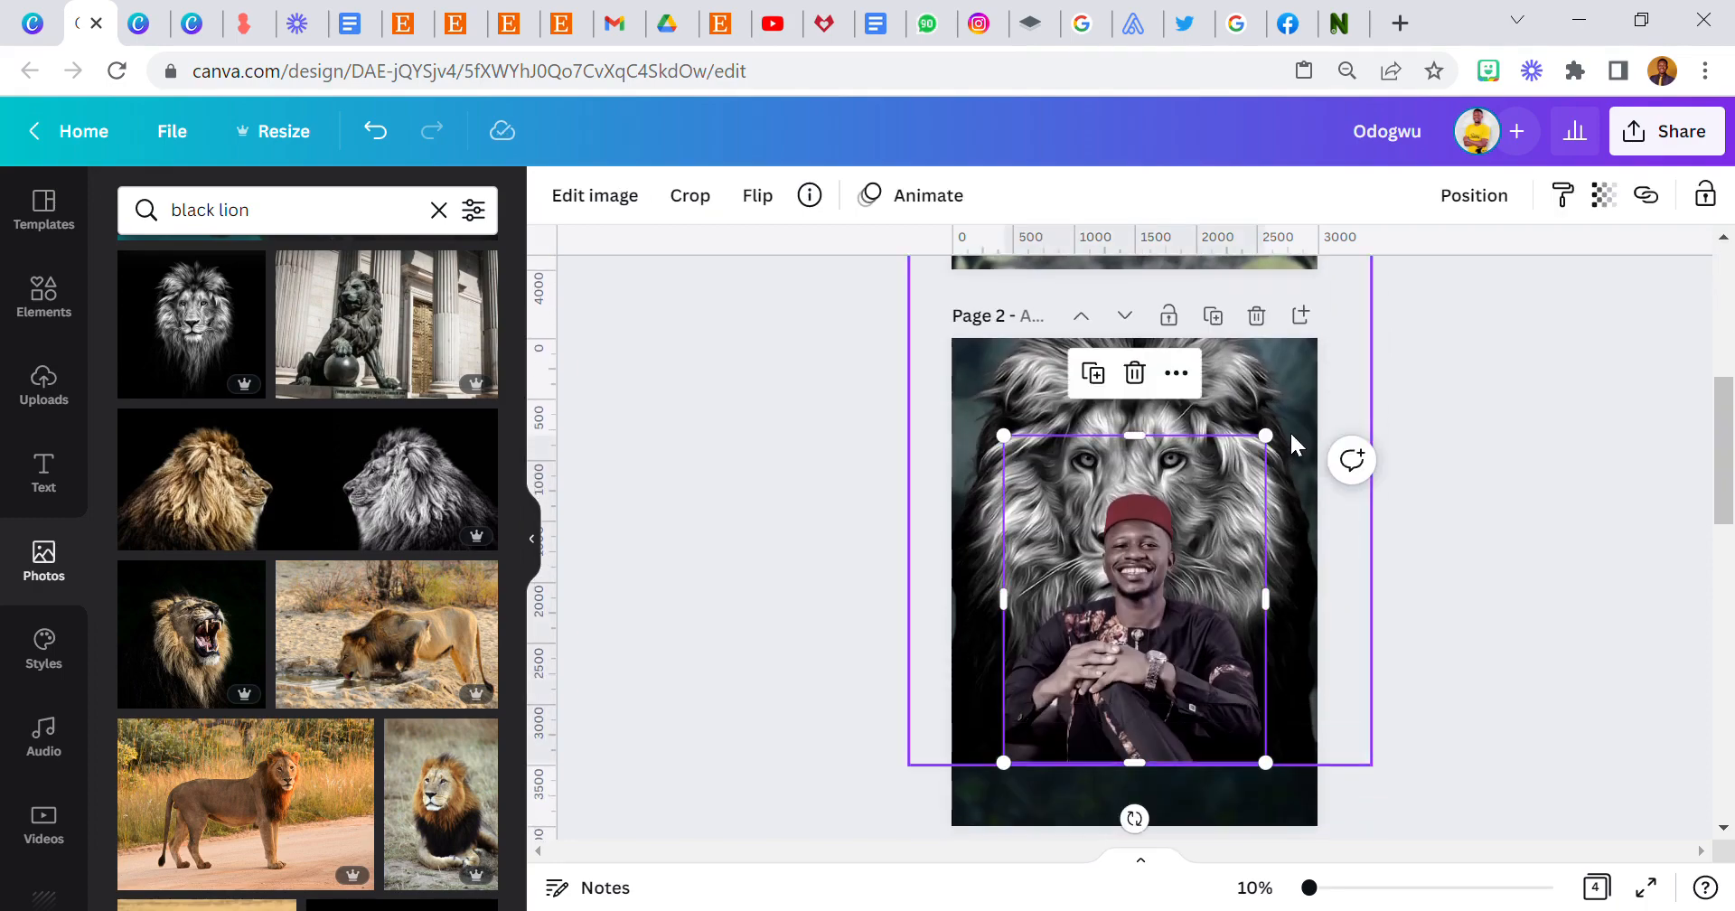
left_click_drag(1417, 371, 860, 404)
left_click(1708, 197)
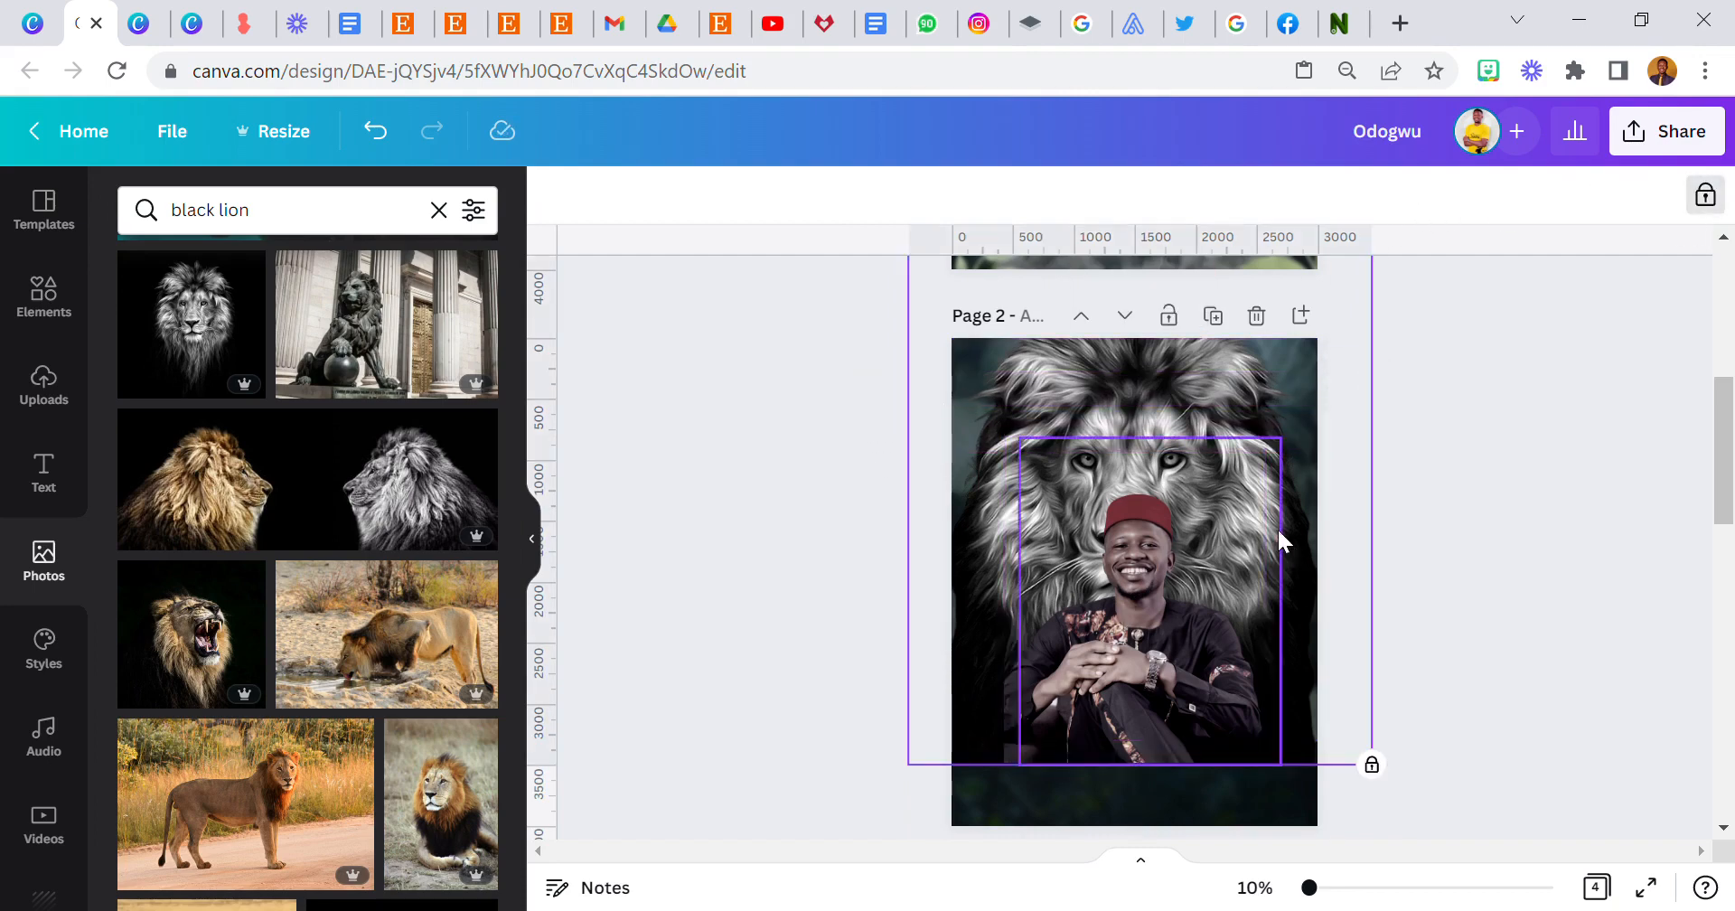
Select the man's cutout together with its shadow, scale both down slightly and reposition them in front of the lion
left_click(1128, 636)
left_click_drag(1278, 441, 1270, 527)
scroll(914, 540, "up", 5)
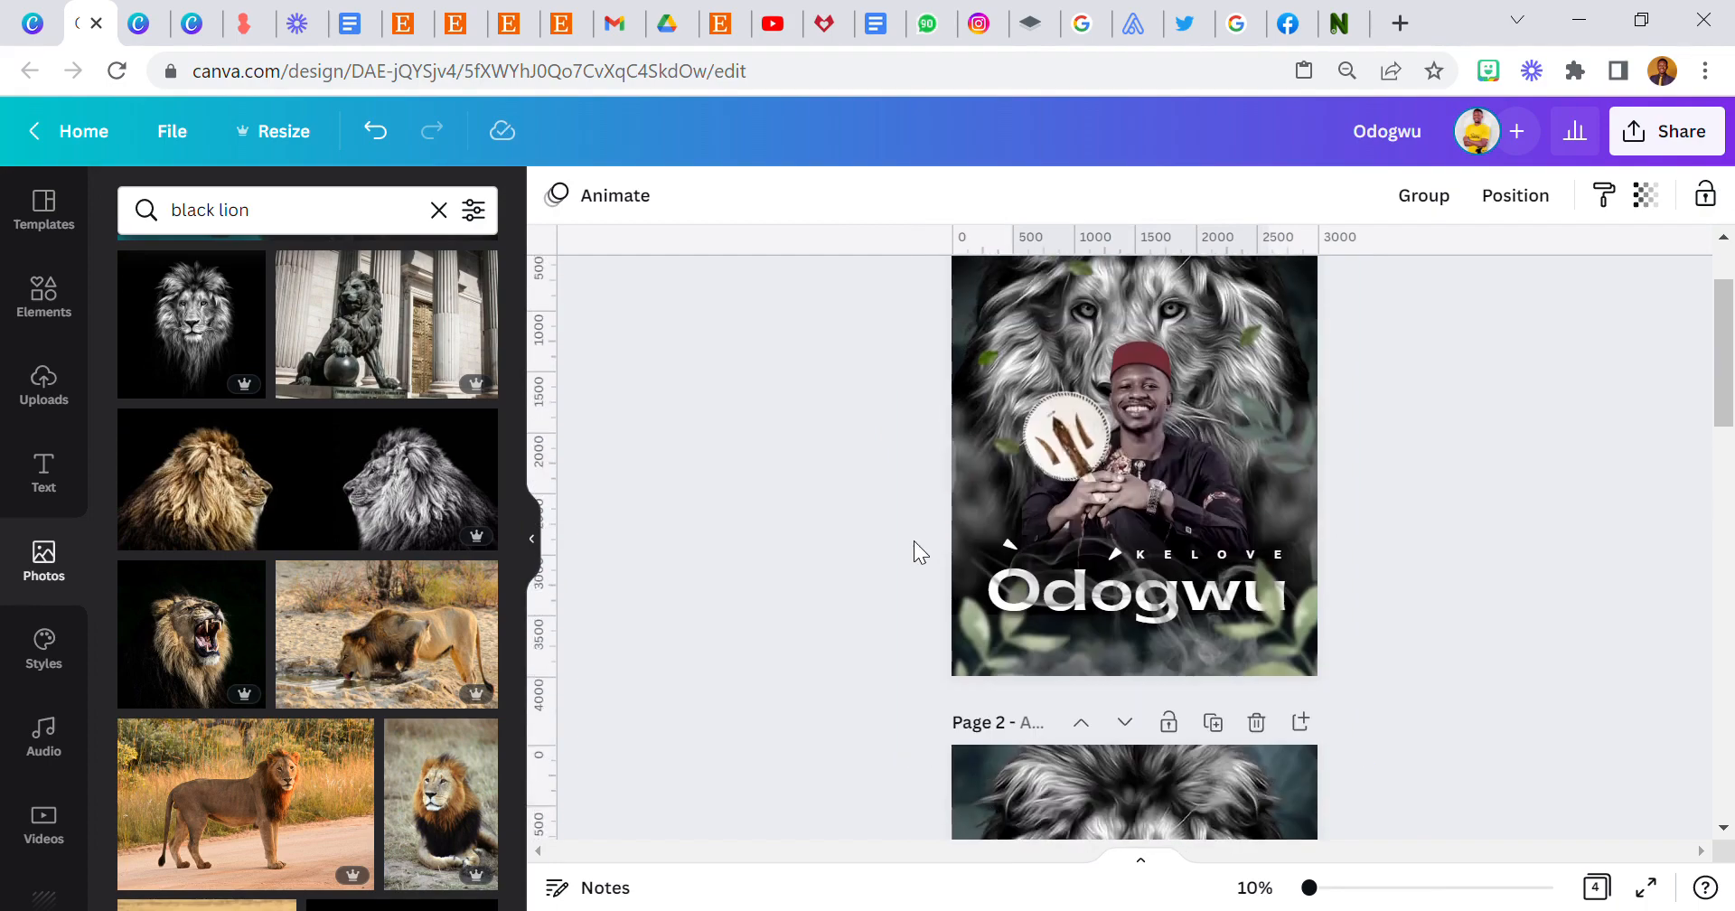
scroll(914, 541, "down", 3)
scroll(913, 540, "down", 2)
mouse_move(1145, 562)
left_mouse_down()
mouse_move(1161, 569)
mouse_move(1125, 553)
left_mouse_up()
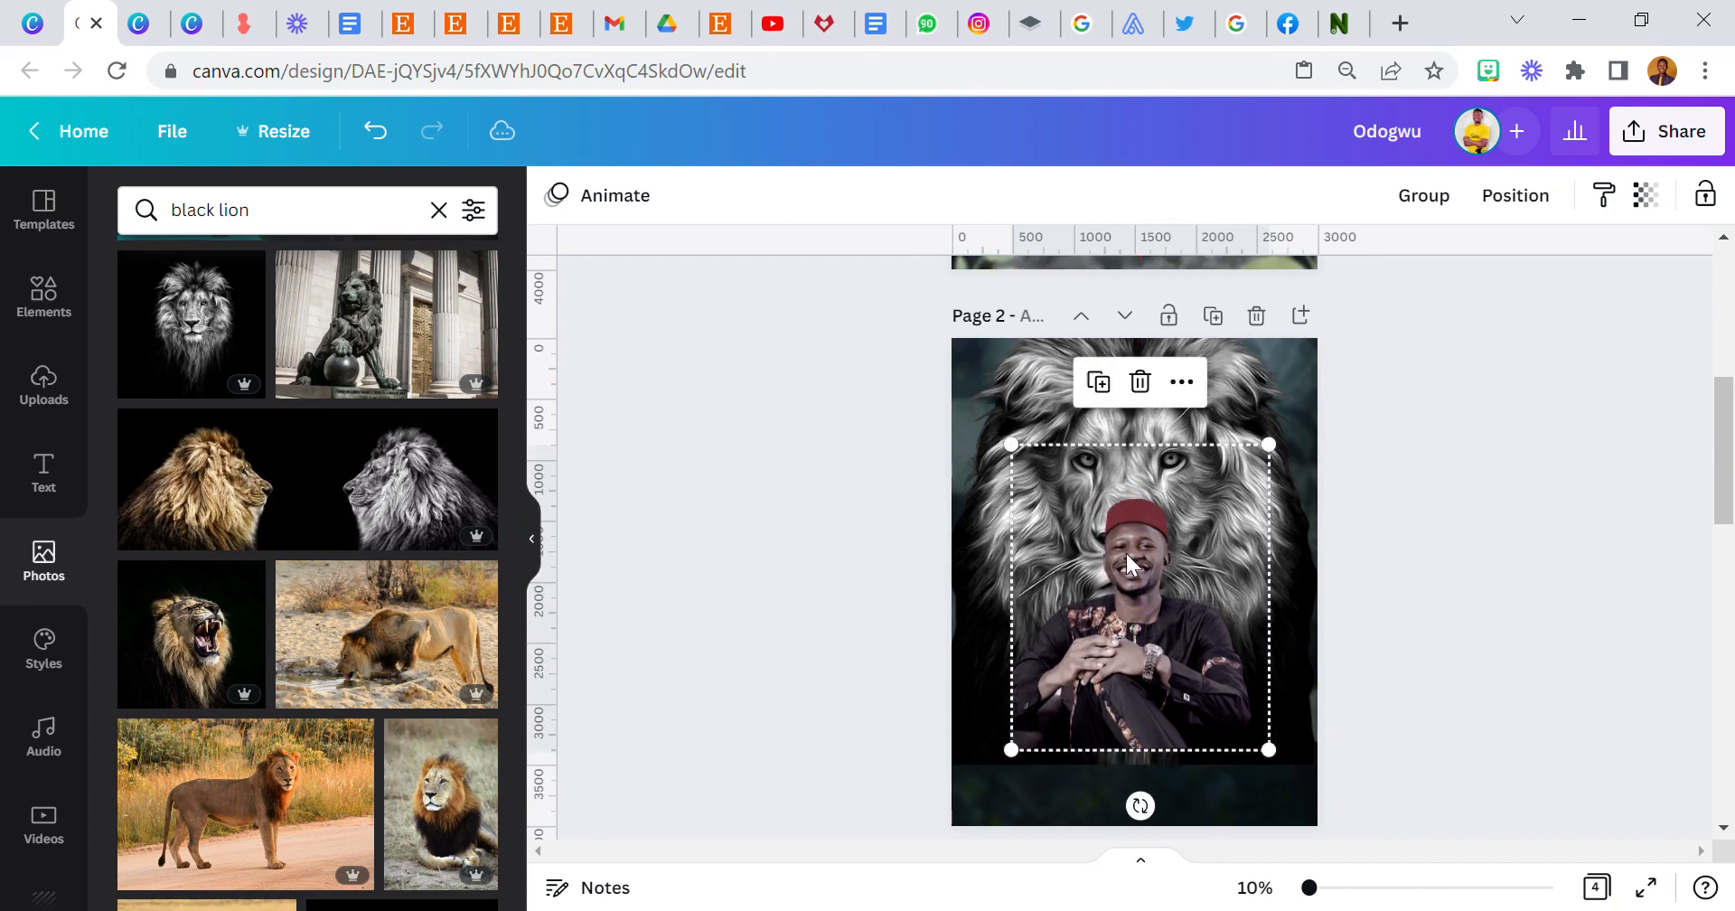
left_click(845, 616)
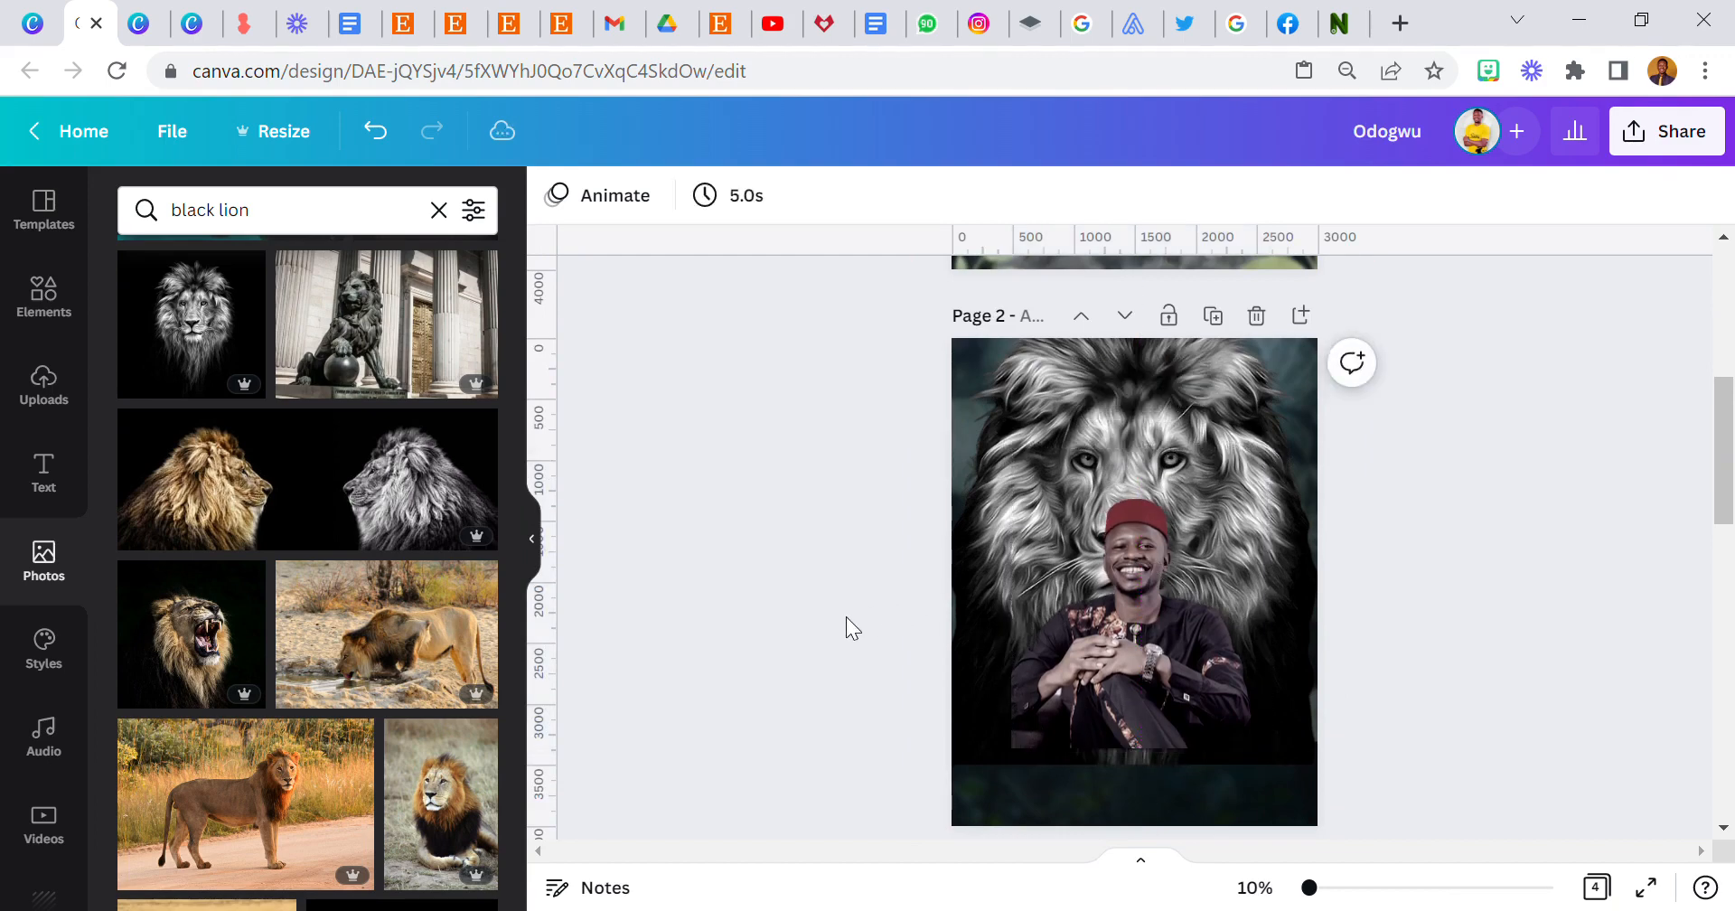
Shrink the man's cutout and shadow further together, and center them below the lion's eyes
left_click(1202, 562)
left_click_drag(1287, 465, 1278, 479)
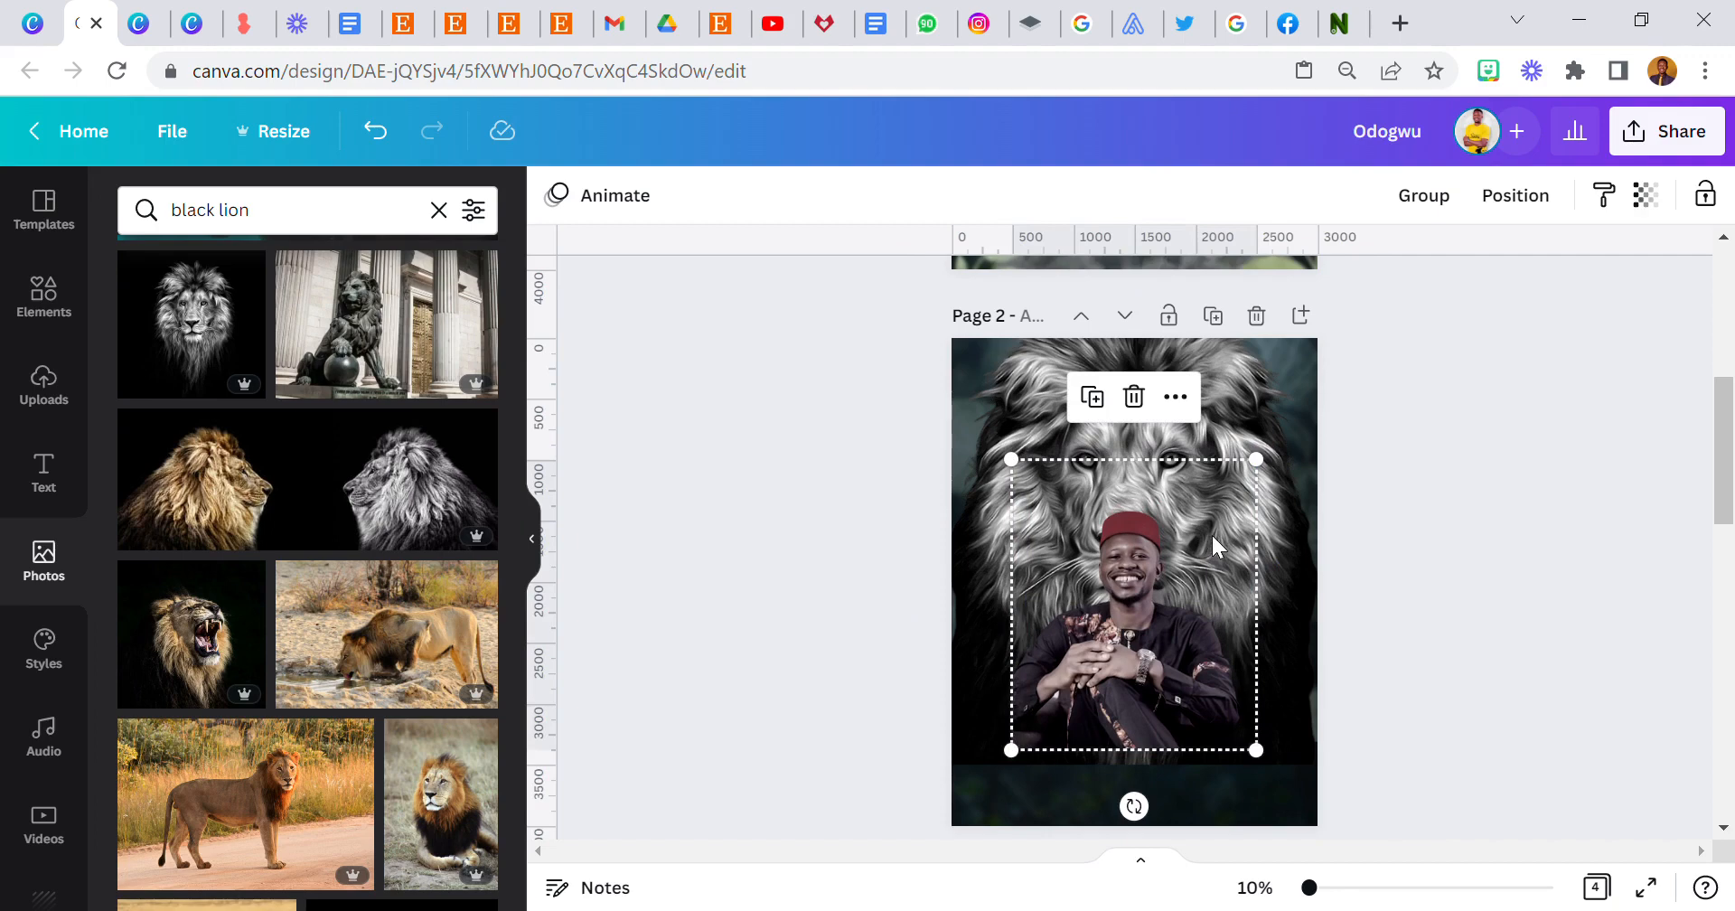
left_click_drag(1207, 533, 1231, 552)
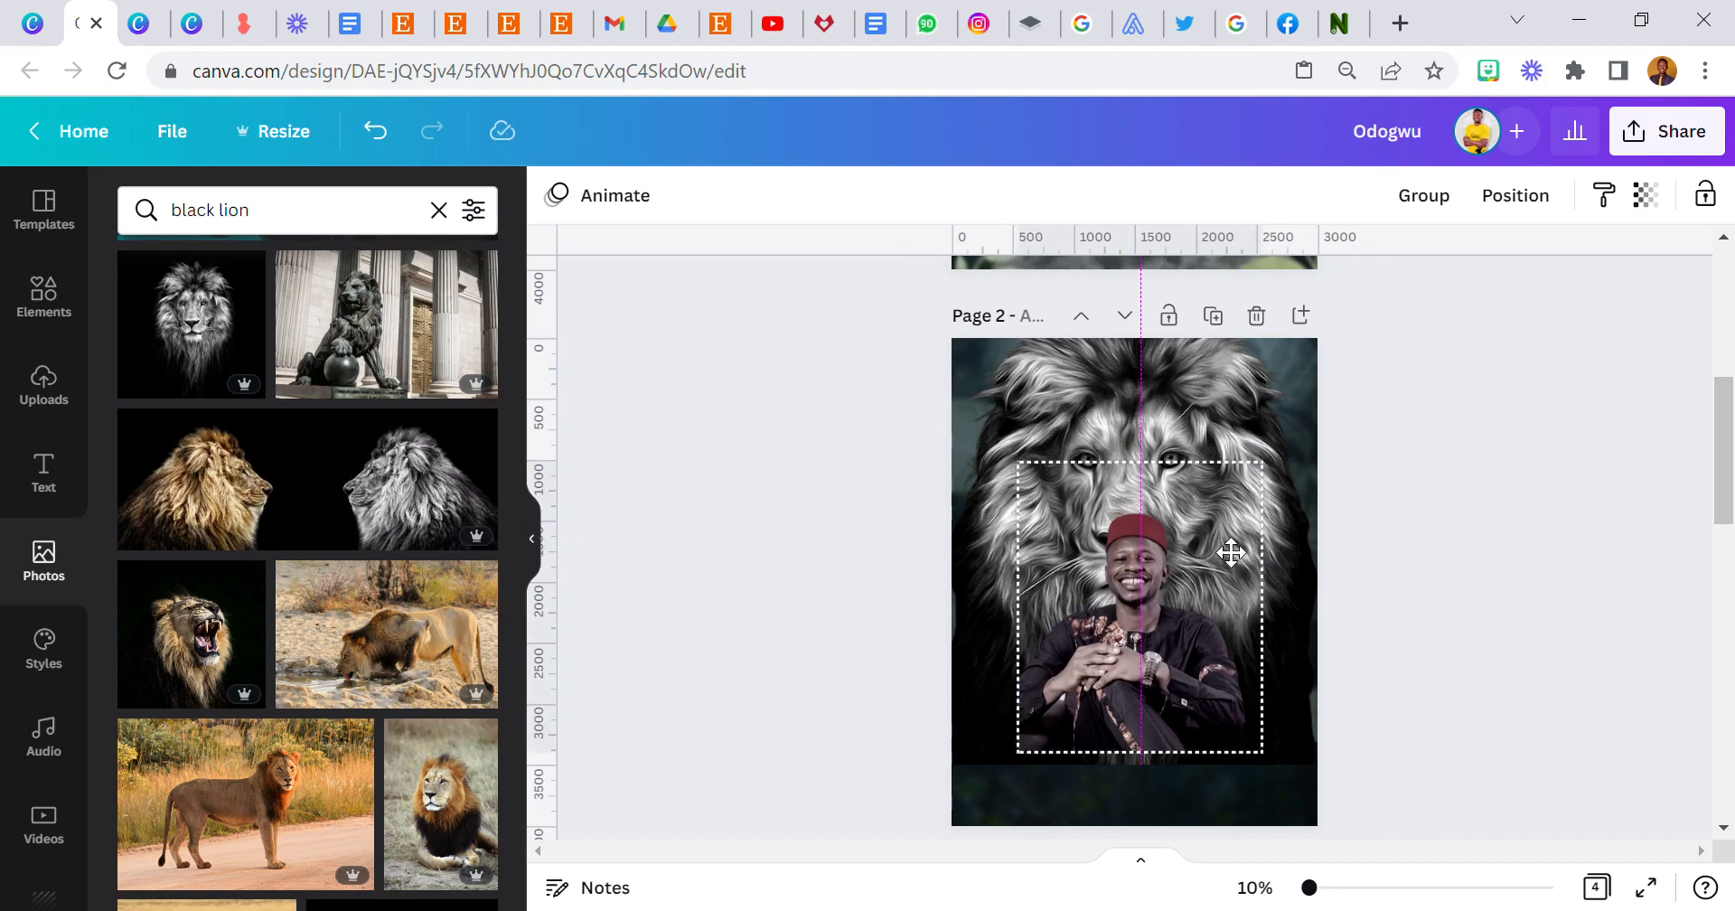
left_click_drag(1230, 552, 1230, 549)
left_click(829, 643)
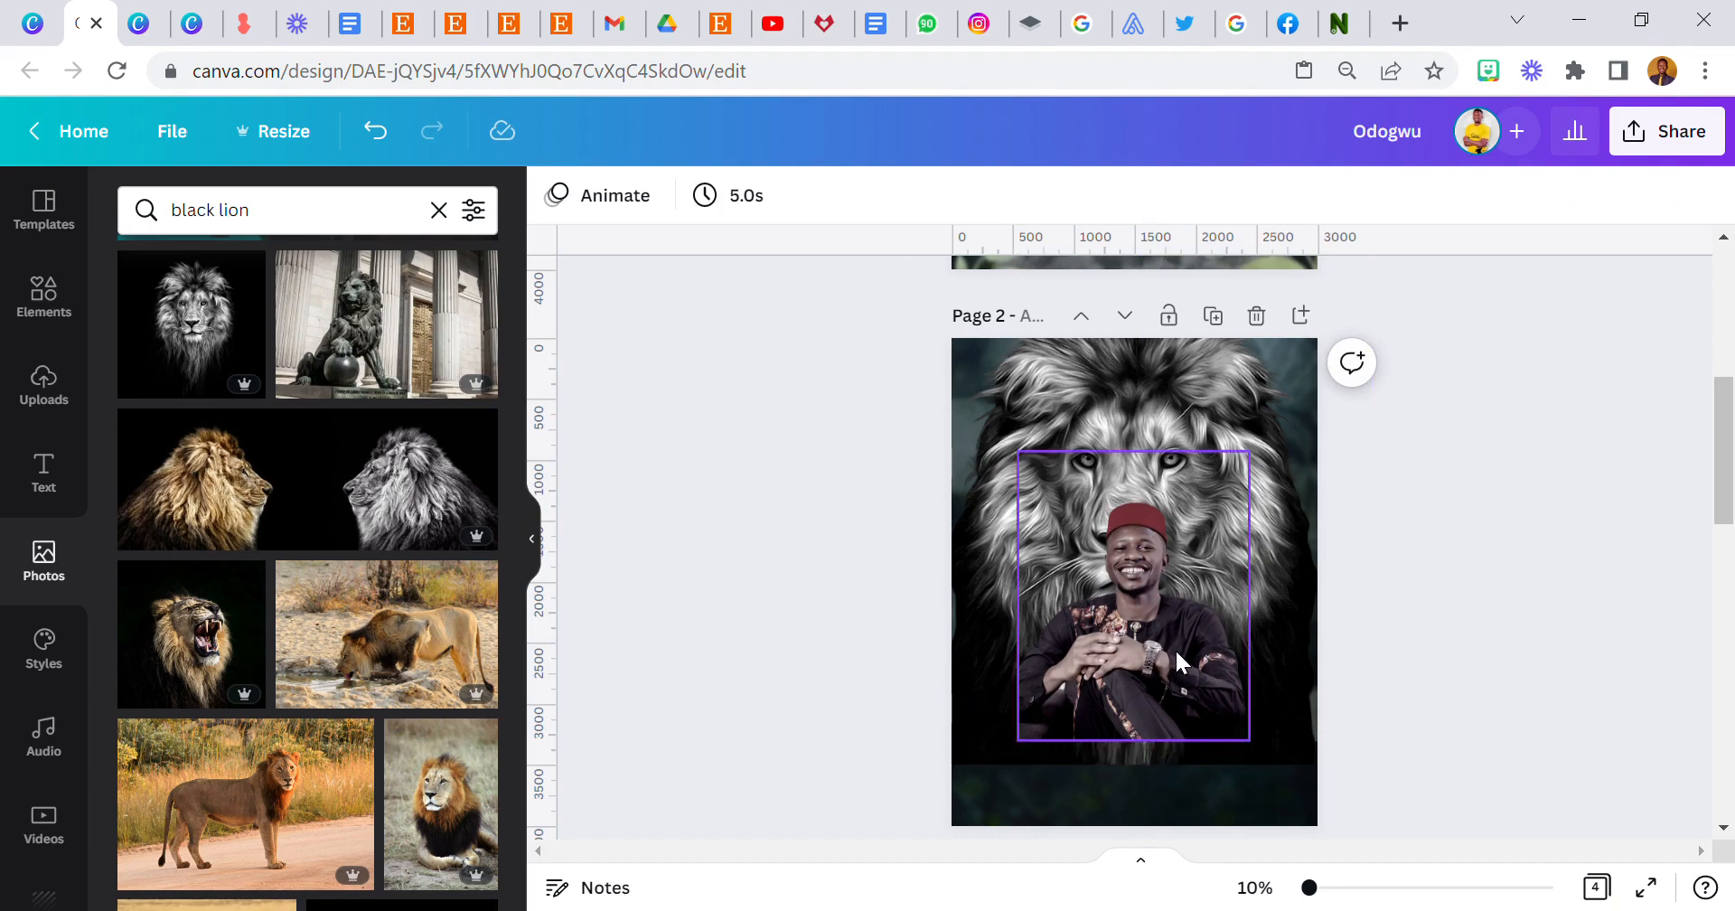
left_click(1175, 648)
left_click(824, 643)
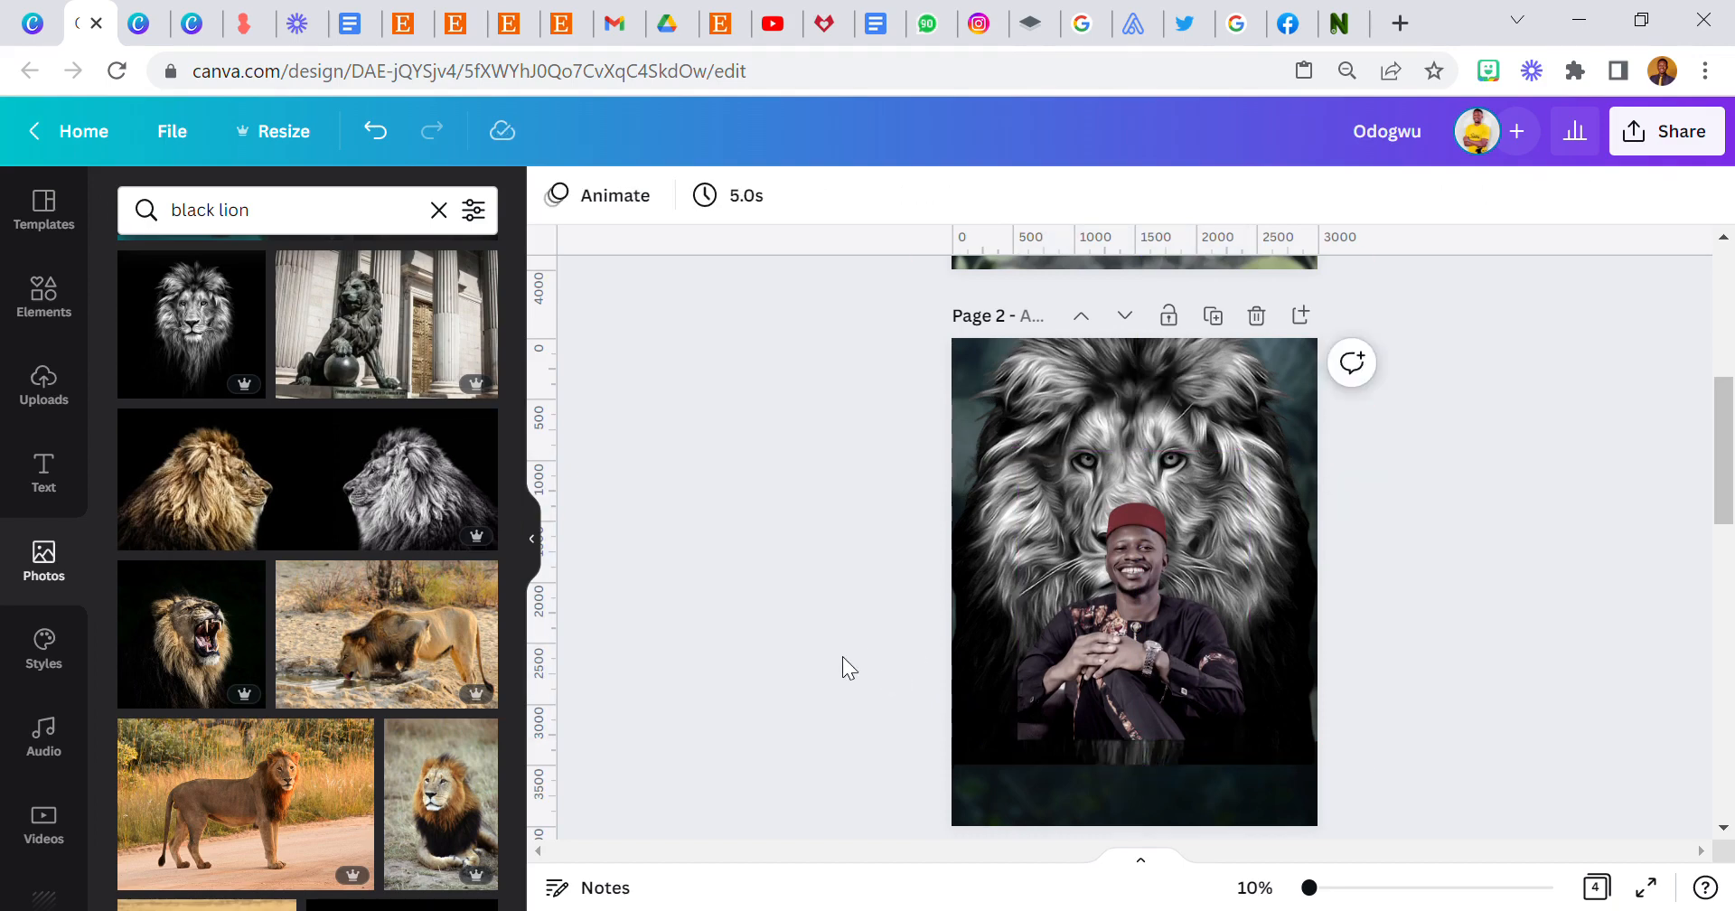
Add the round white hand fan from the saved items to page 2, and place it tilted at the man's hands
scroll(28, 659, "down", 10)
scroll(38, 654, "down", 10)
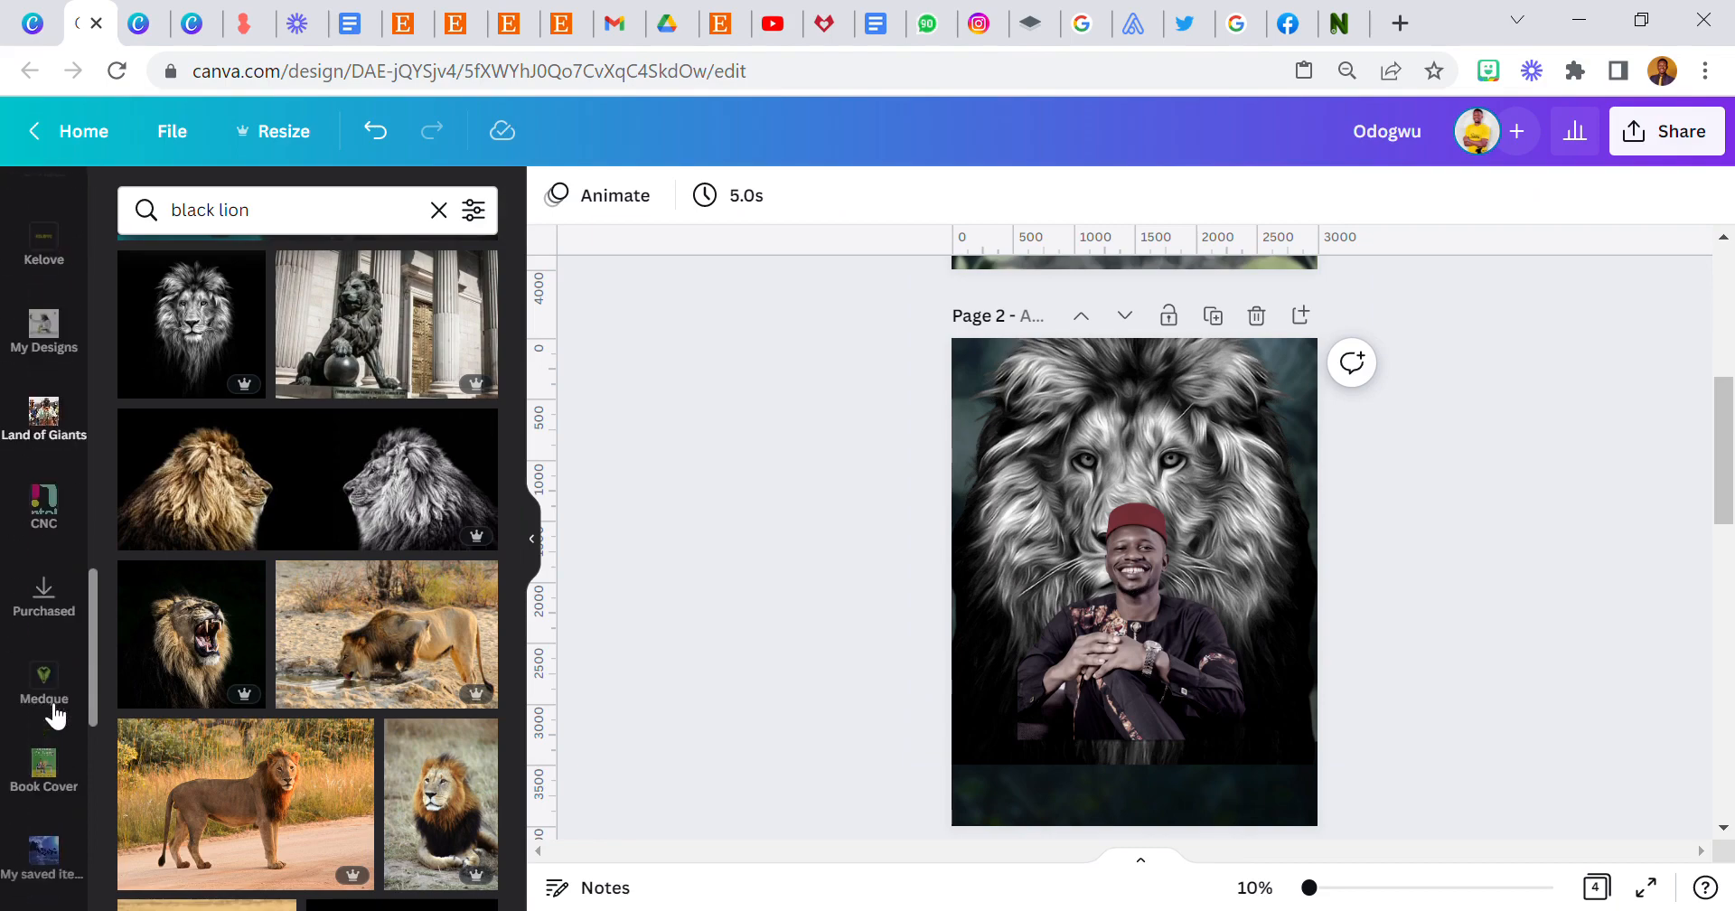
left_click(42, 854)
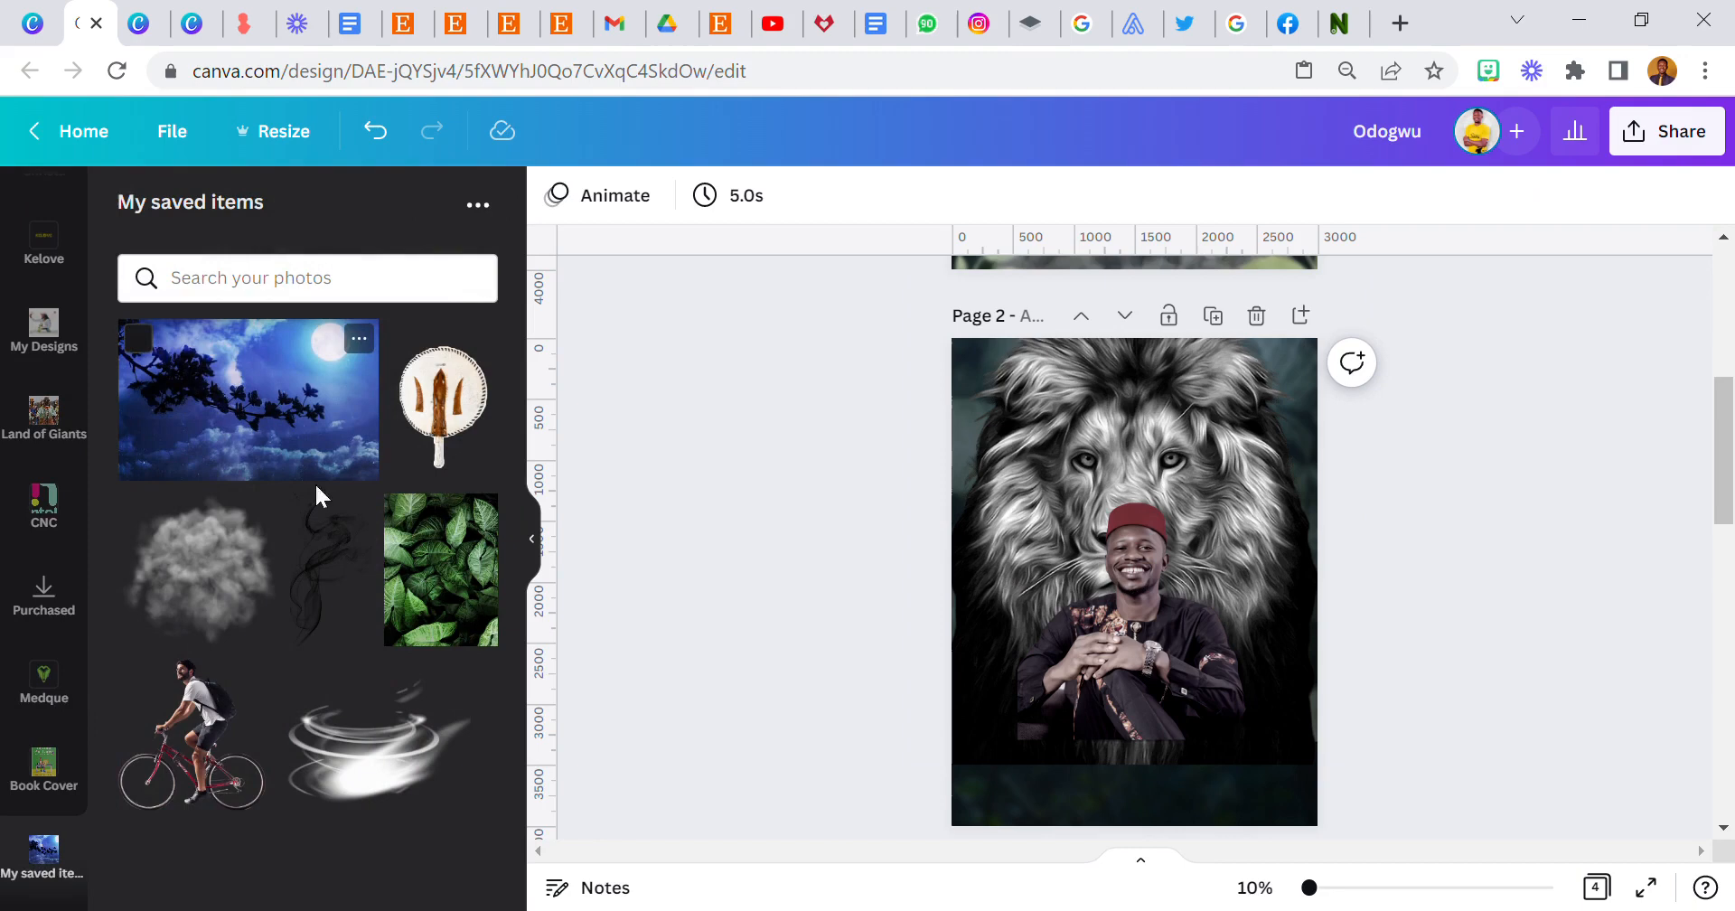
left_click(443, 398)
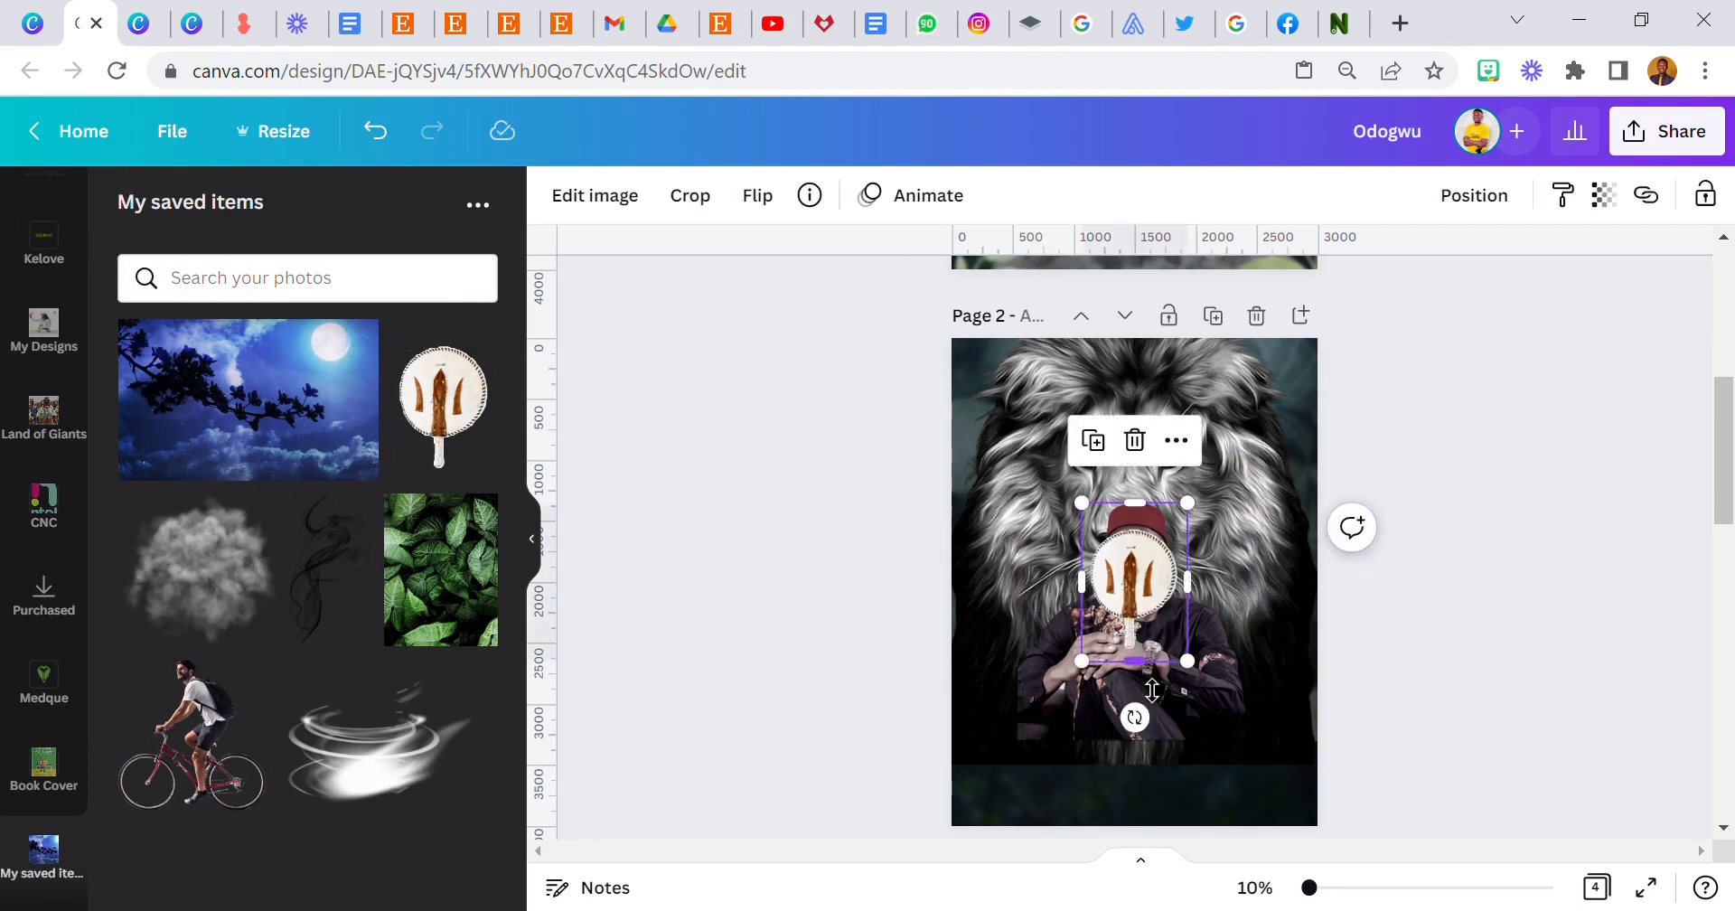
left_click_drag(1133, 716, 1229, 682)
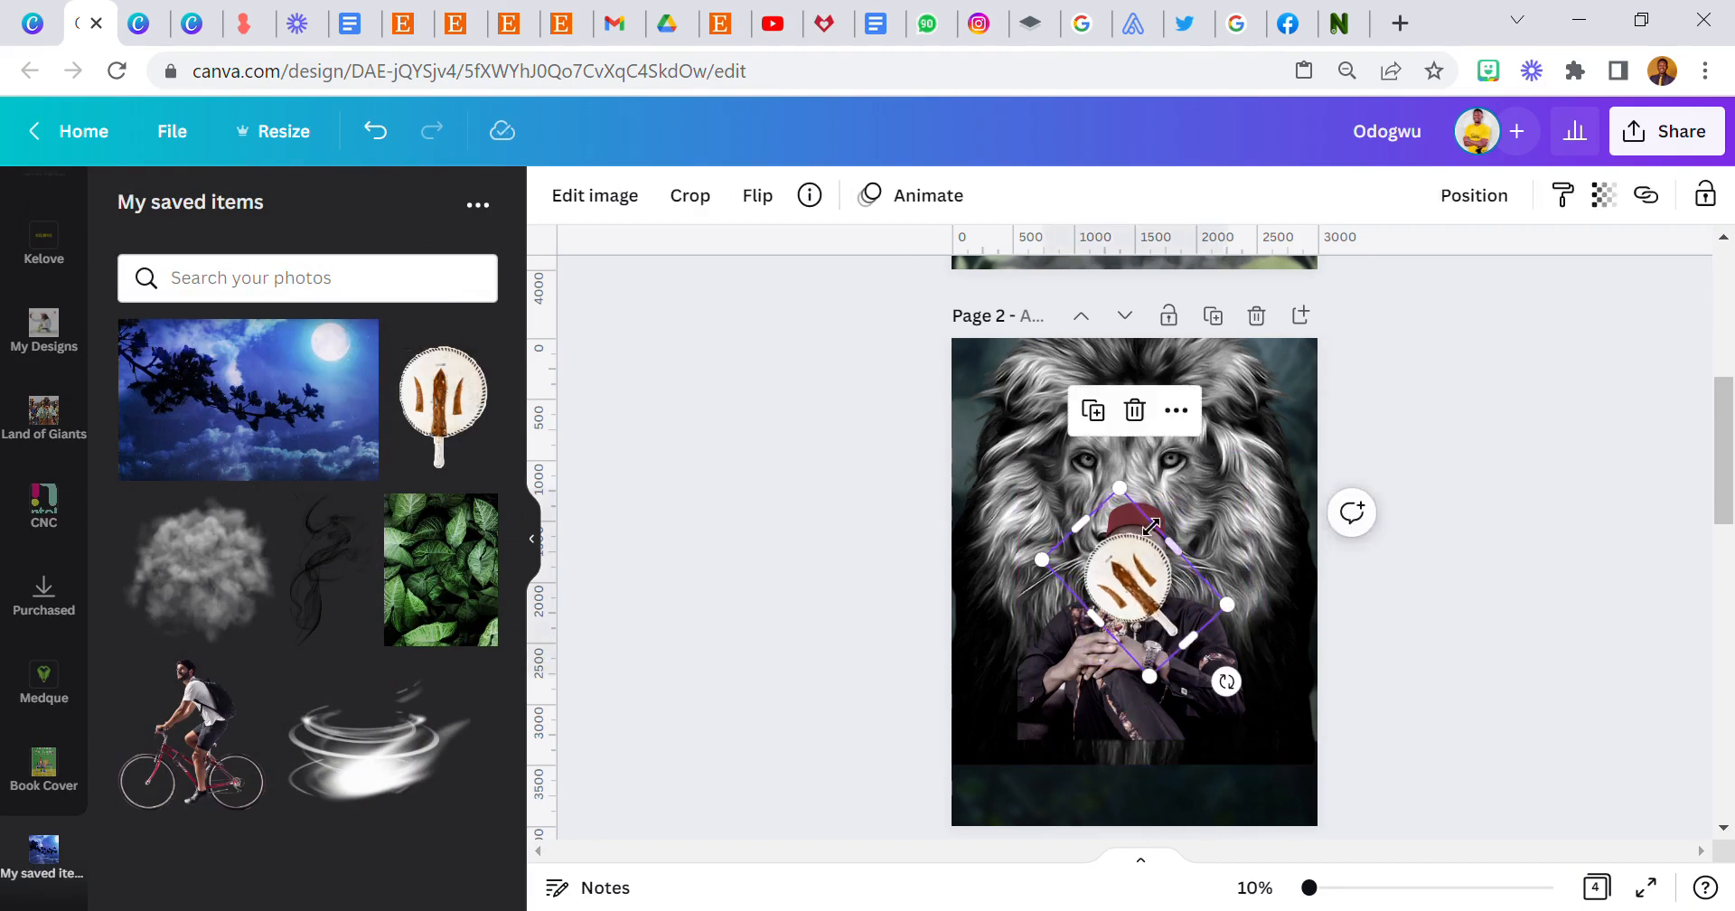
left_click_drag(1152, 583, 1099, 622)
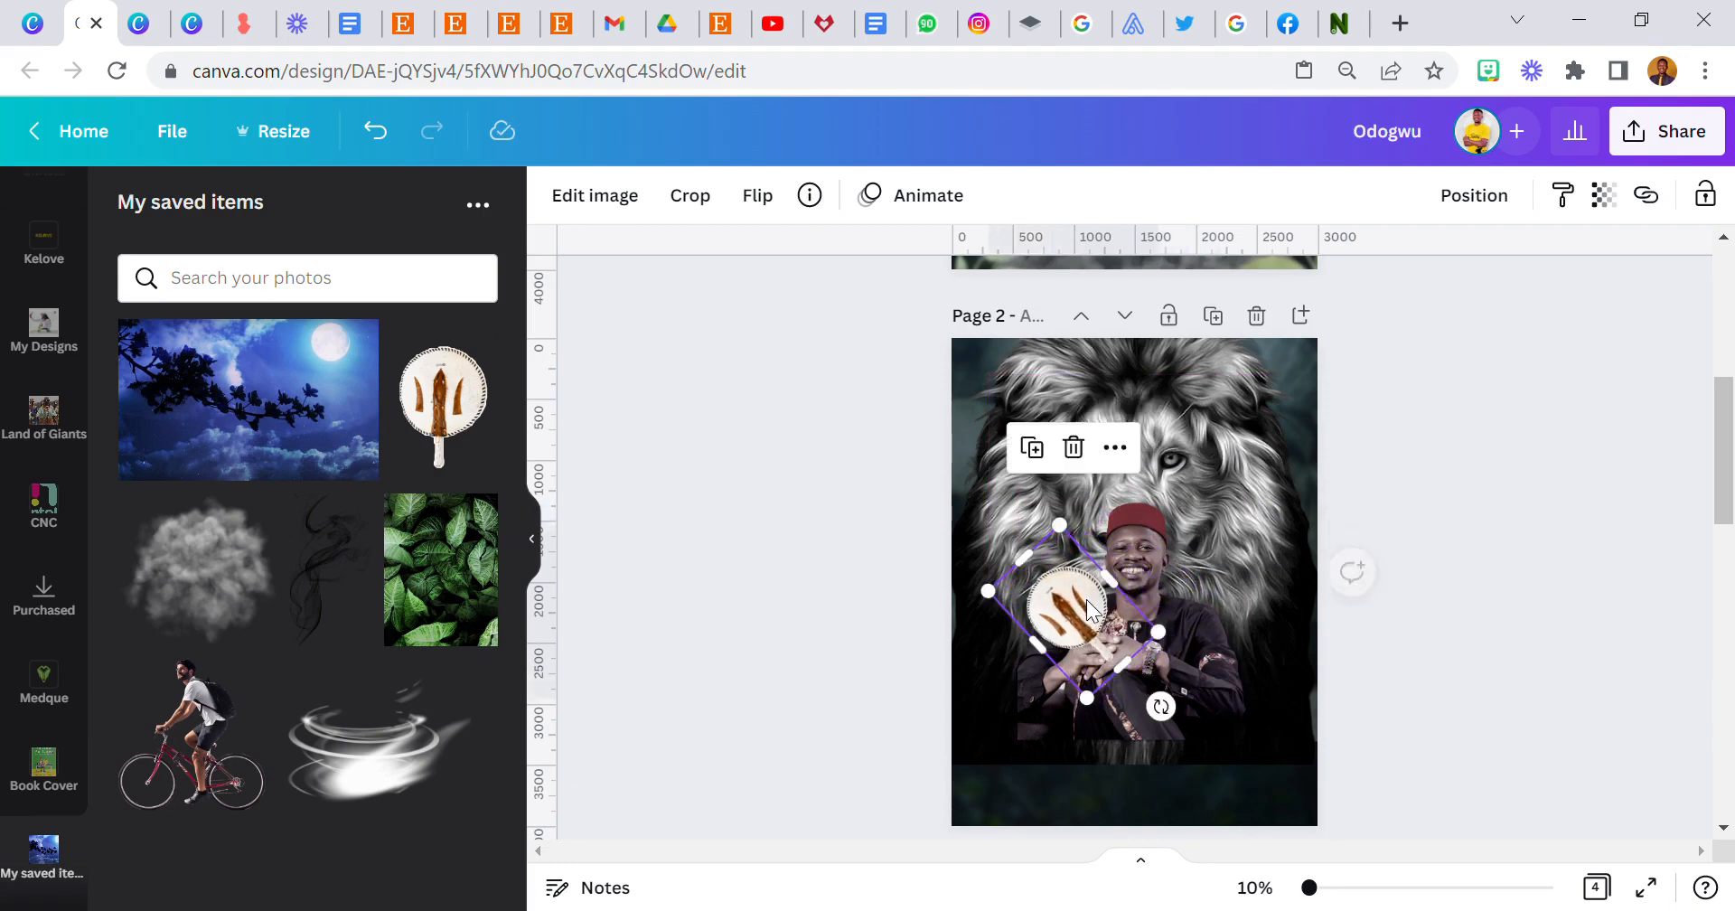
Copy the man's cutout without the shadow from page 1 and paste it onto page 2
scroll(1095, 627, "up", 3)
scroll(1100, 630, "down", 3)
scroll(1108, 636, "up", 6)
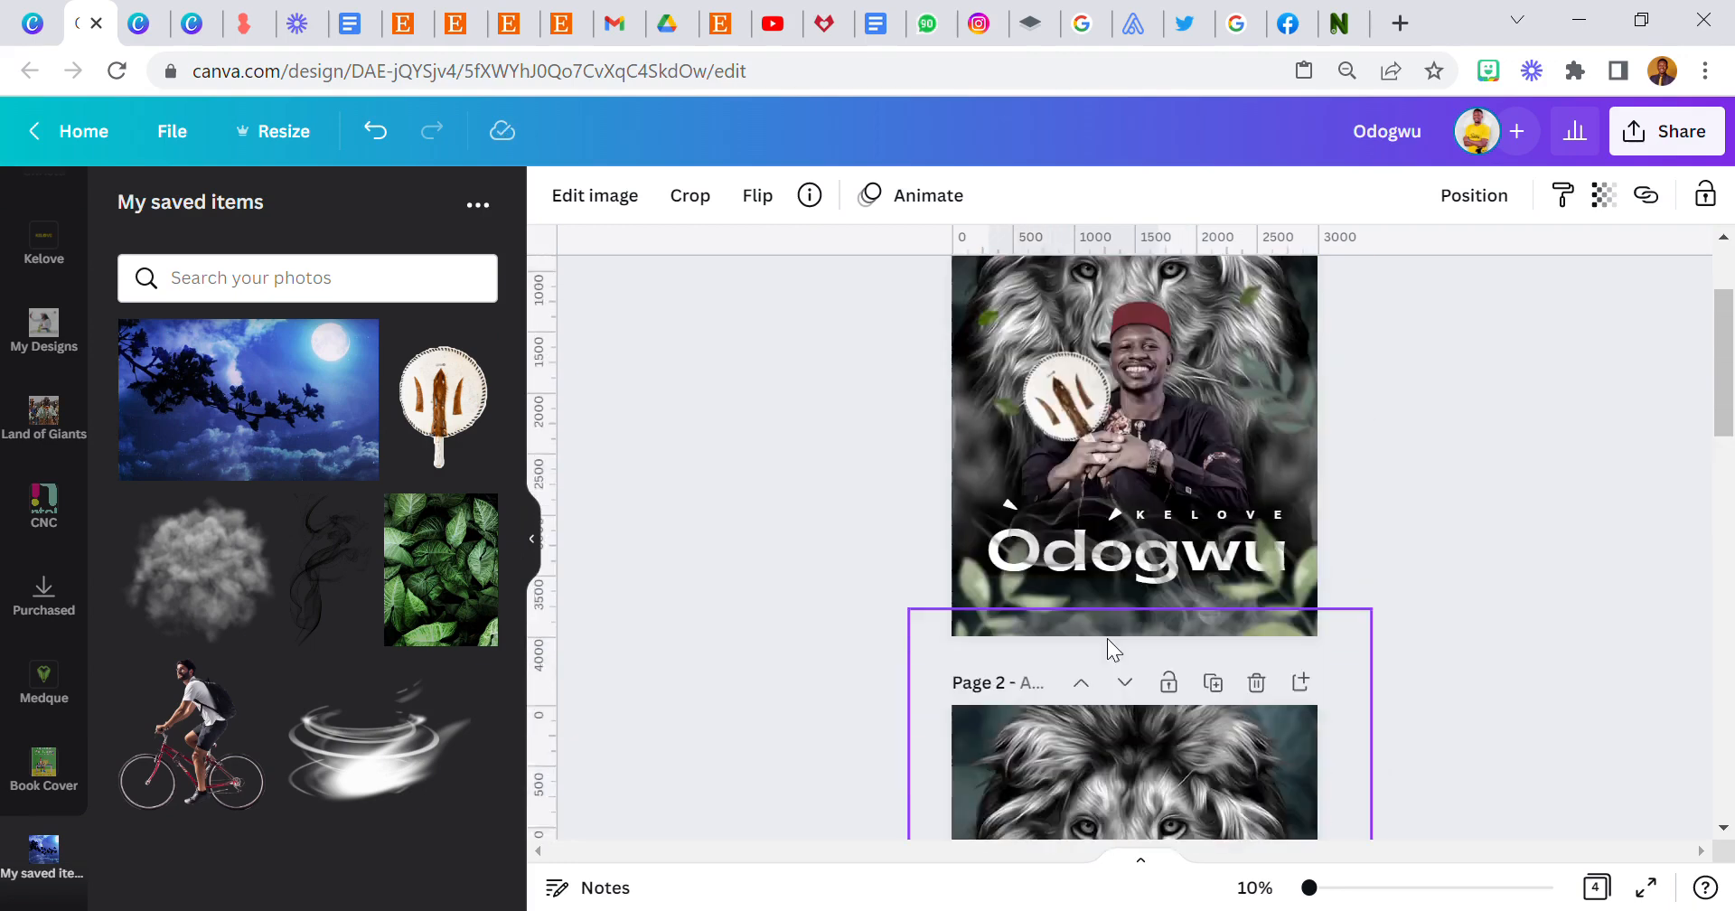
right_click(1191, 432)
left_click(1283, 236)
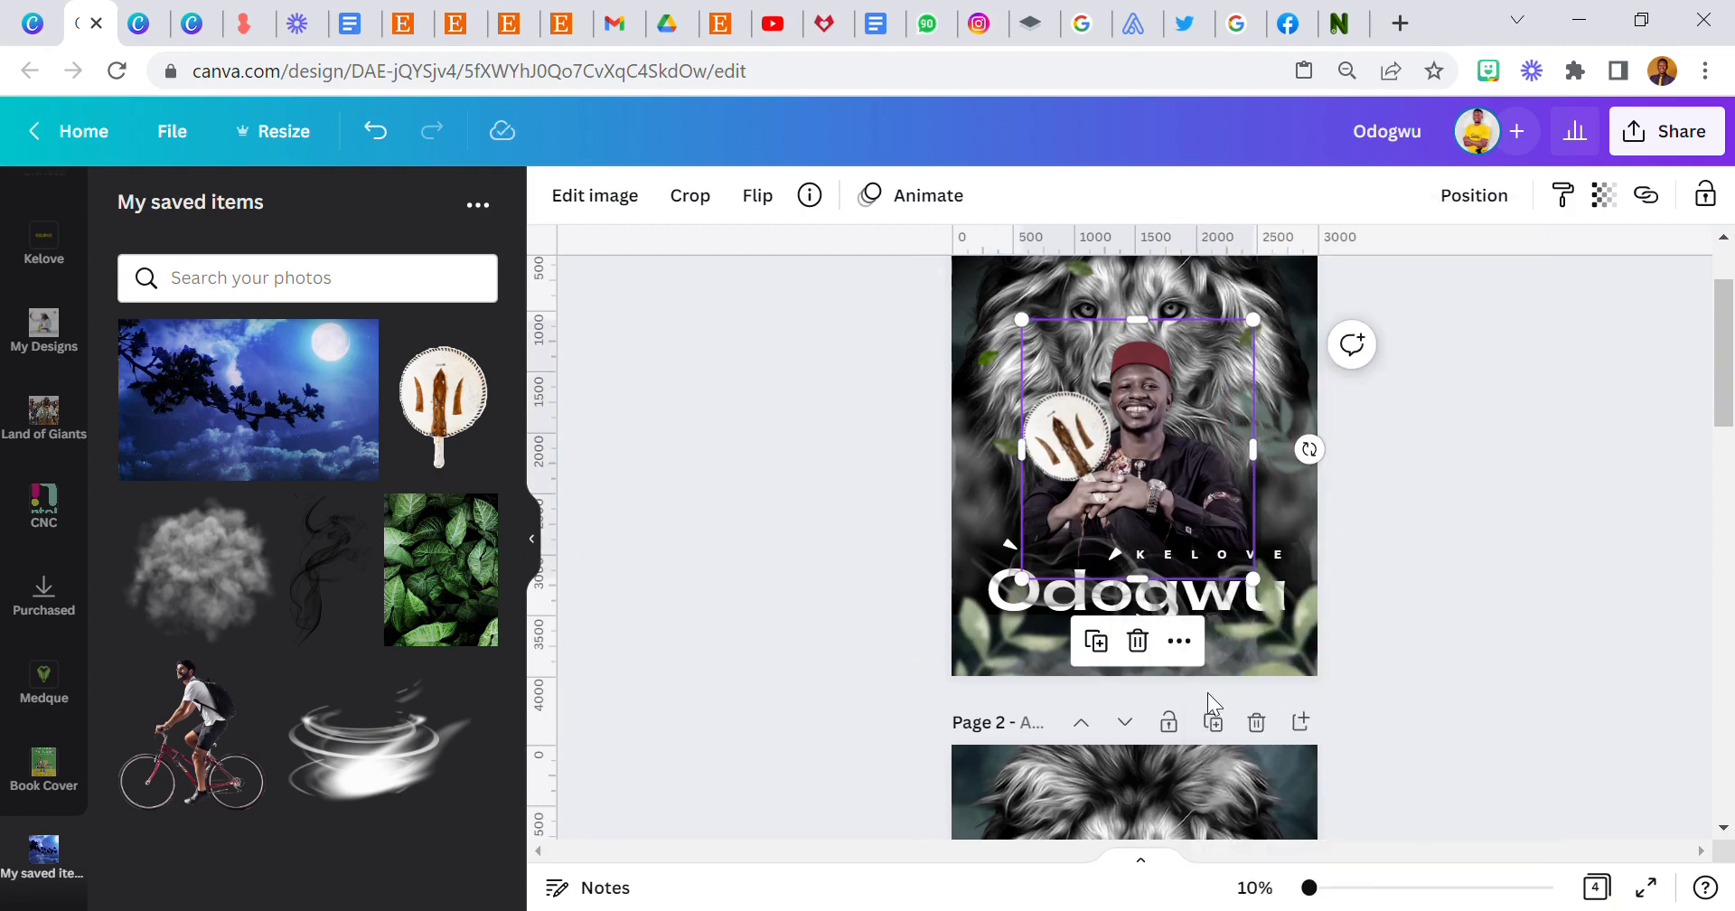
scroll(1207, 709, "down", 5)
right_click(1200, 590)
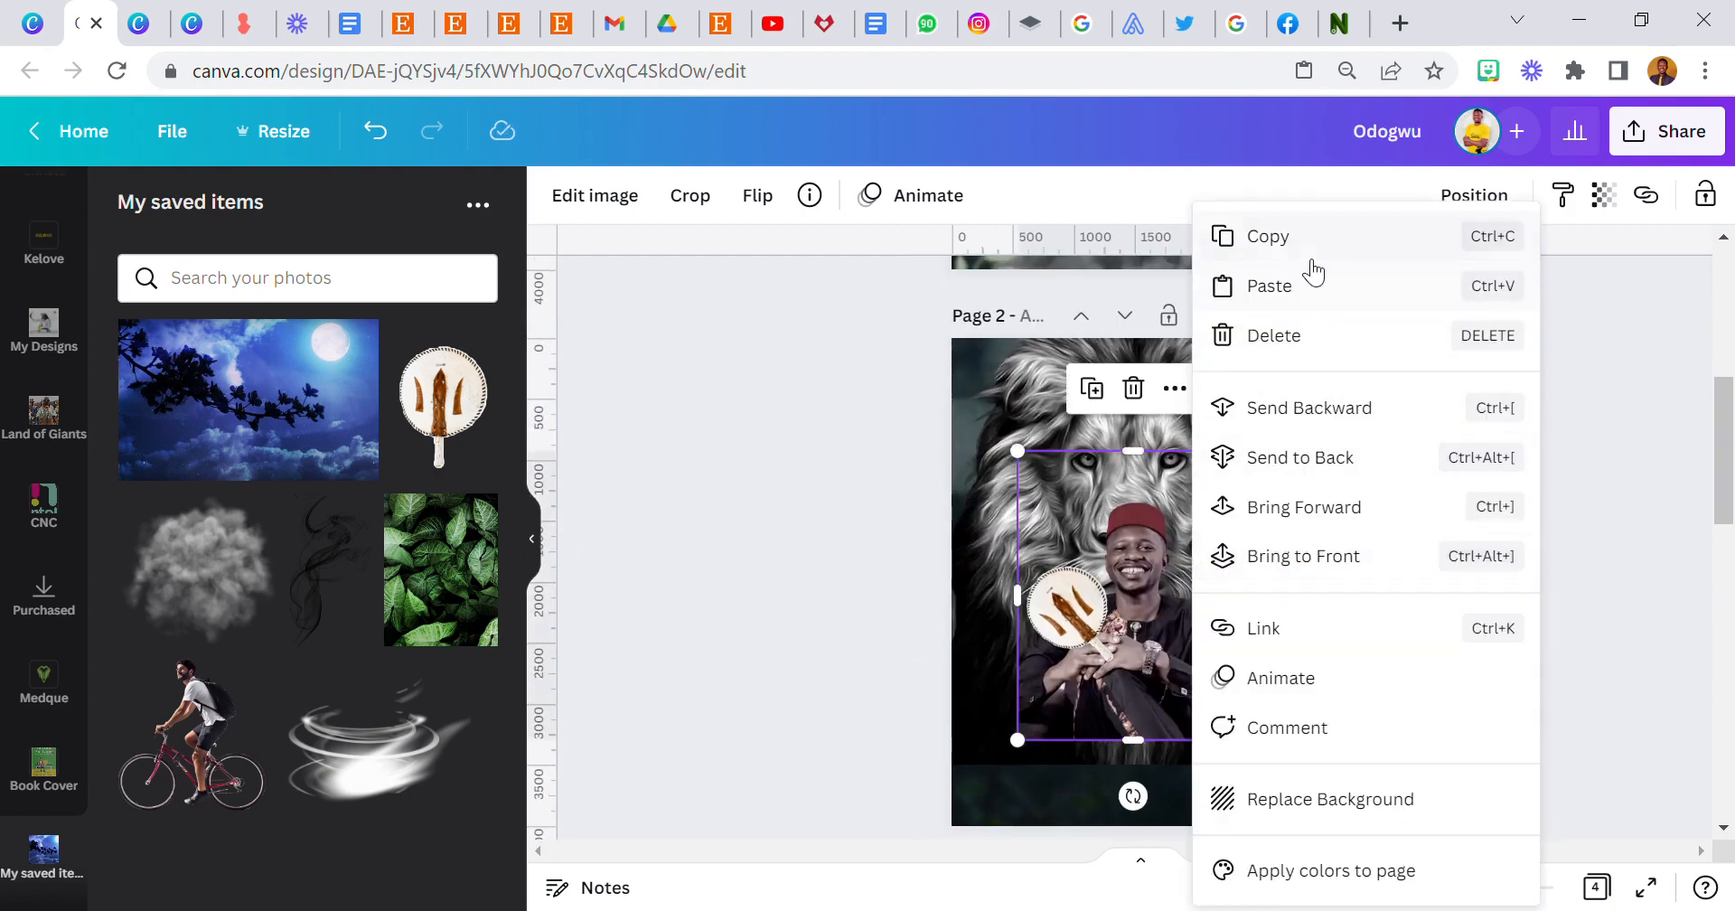
left_click(1306, 274)
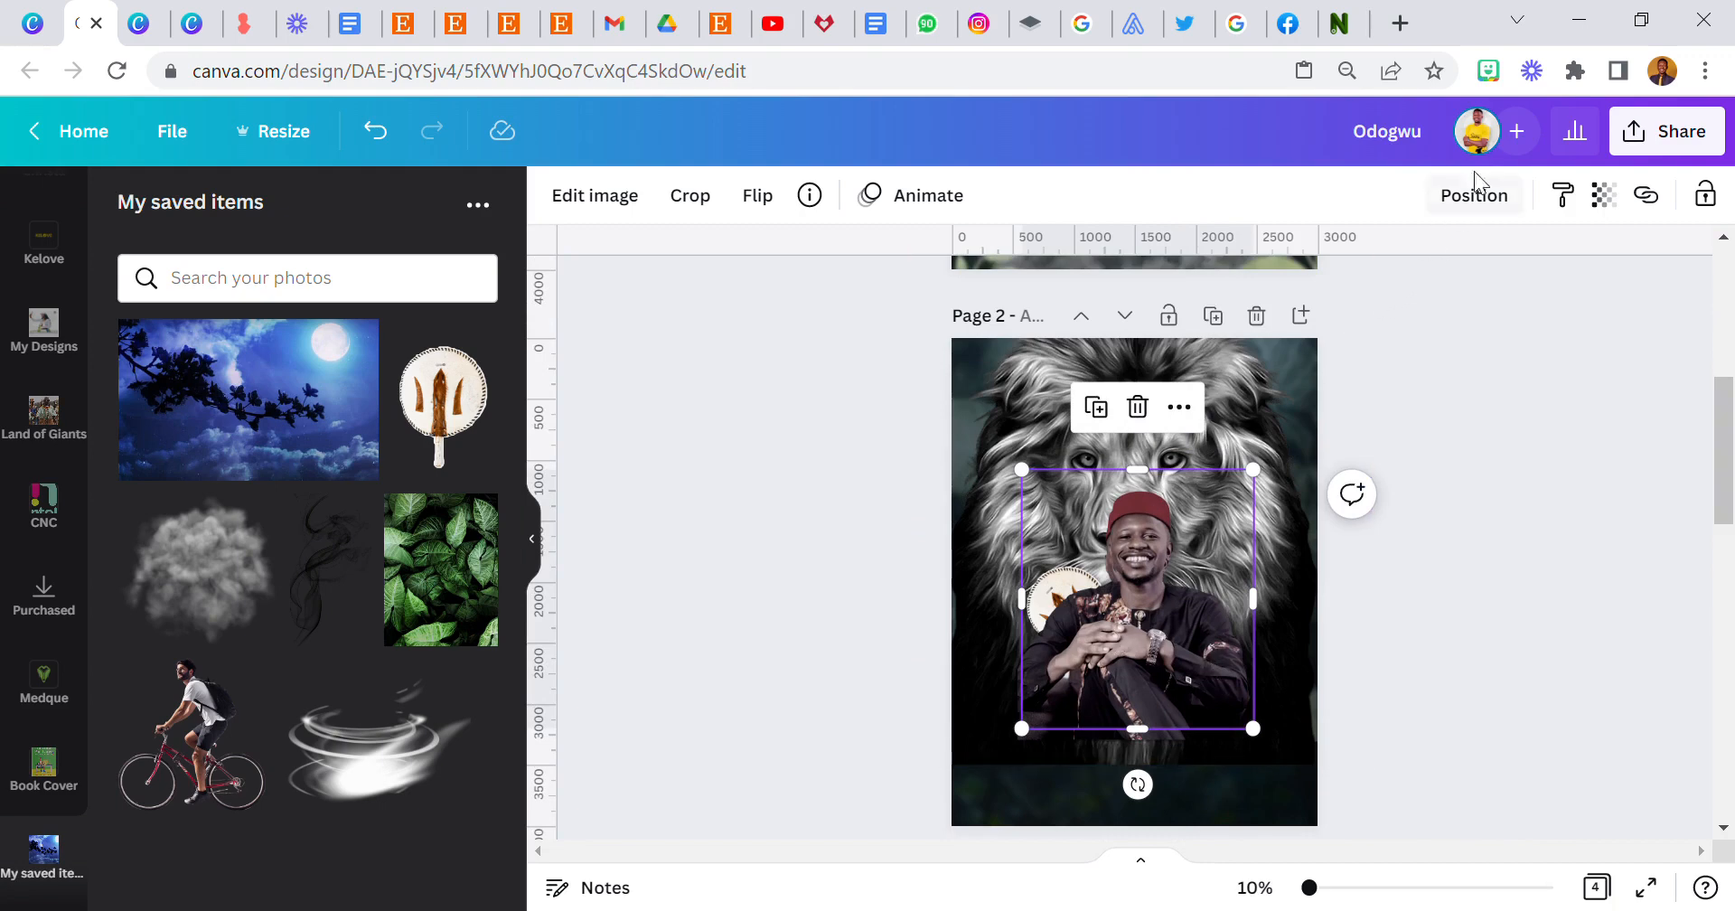
Send the pasted cutout one layer backward behind the fan, and delete the older shadowed cutout from page 2
left_click(1485, 197)
left_click(1406, 279)
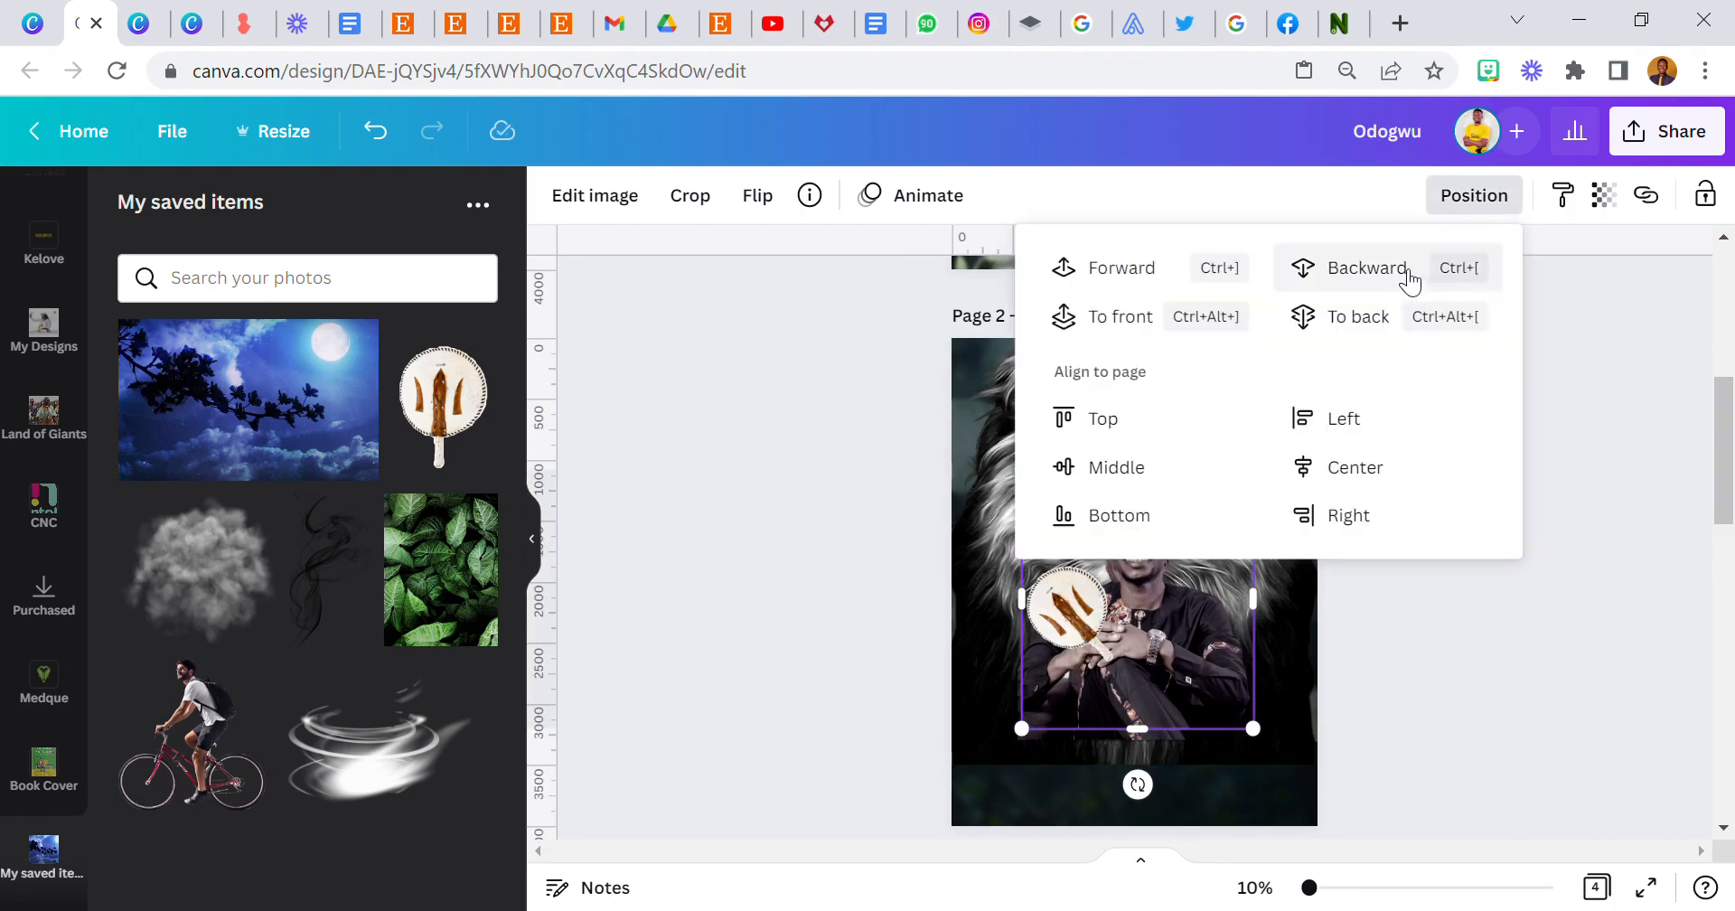
left_click(1144, 732)
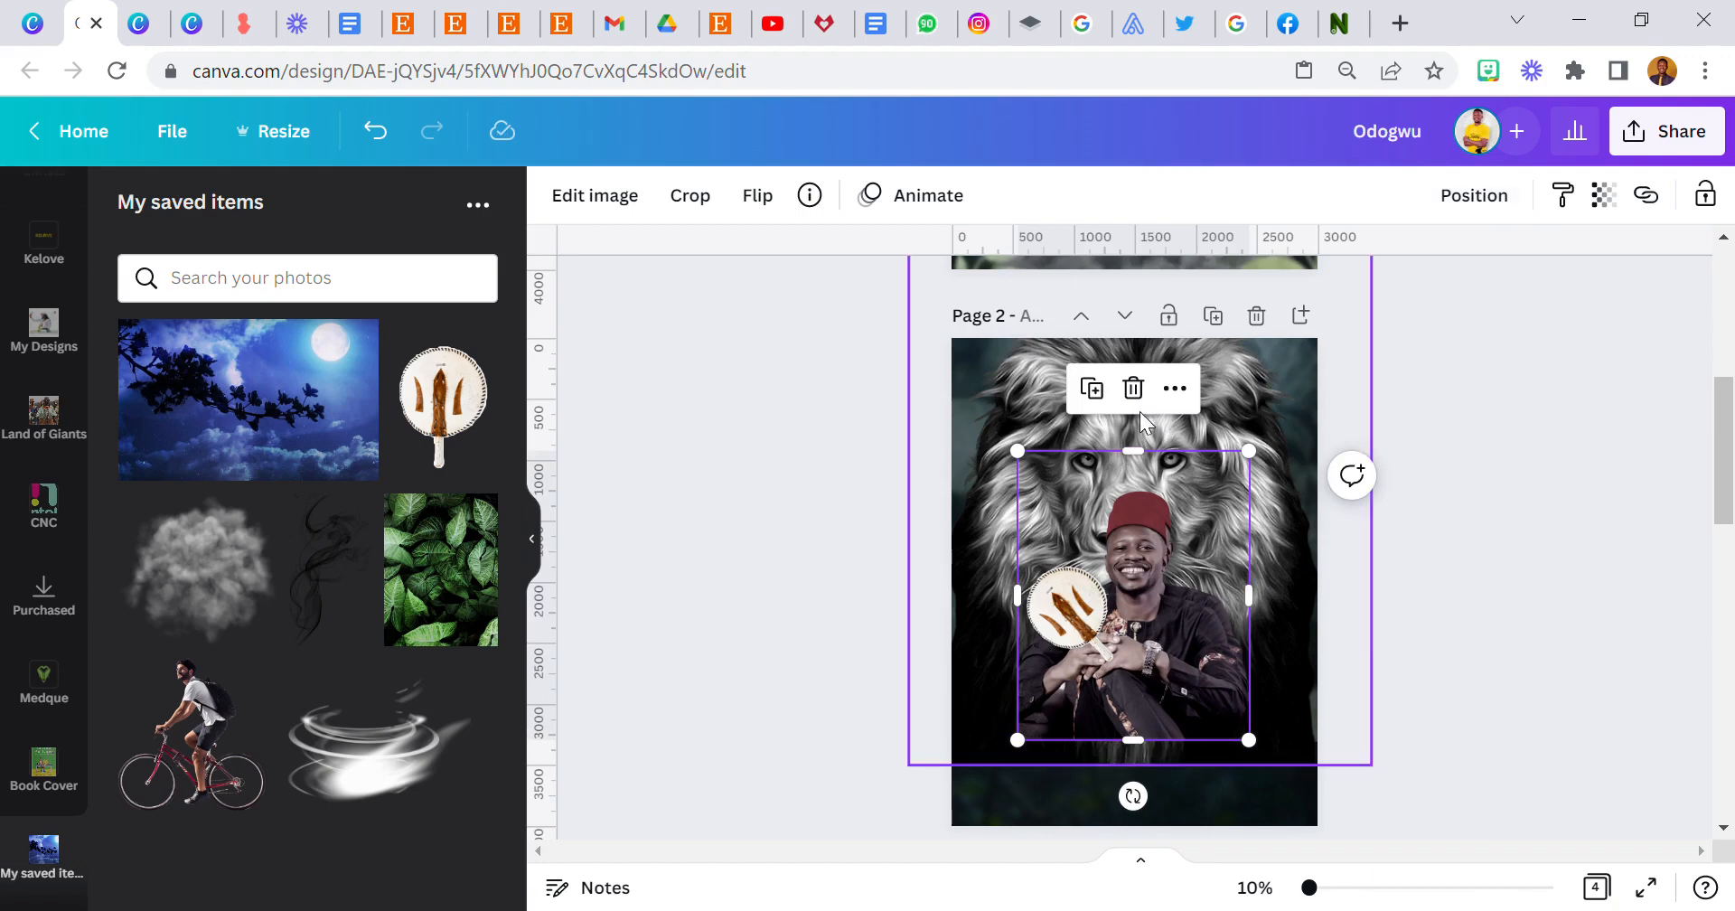
left_click(1131, 388)
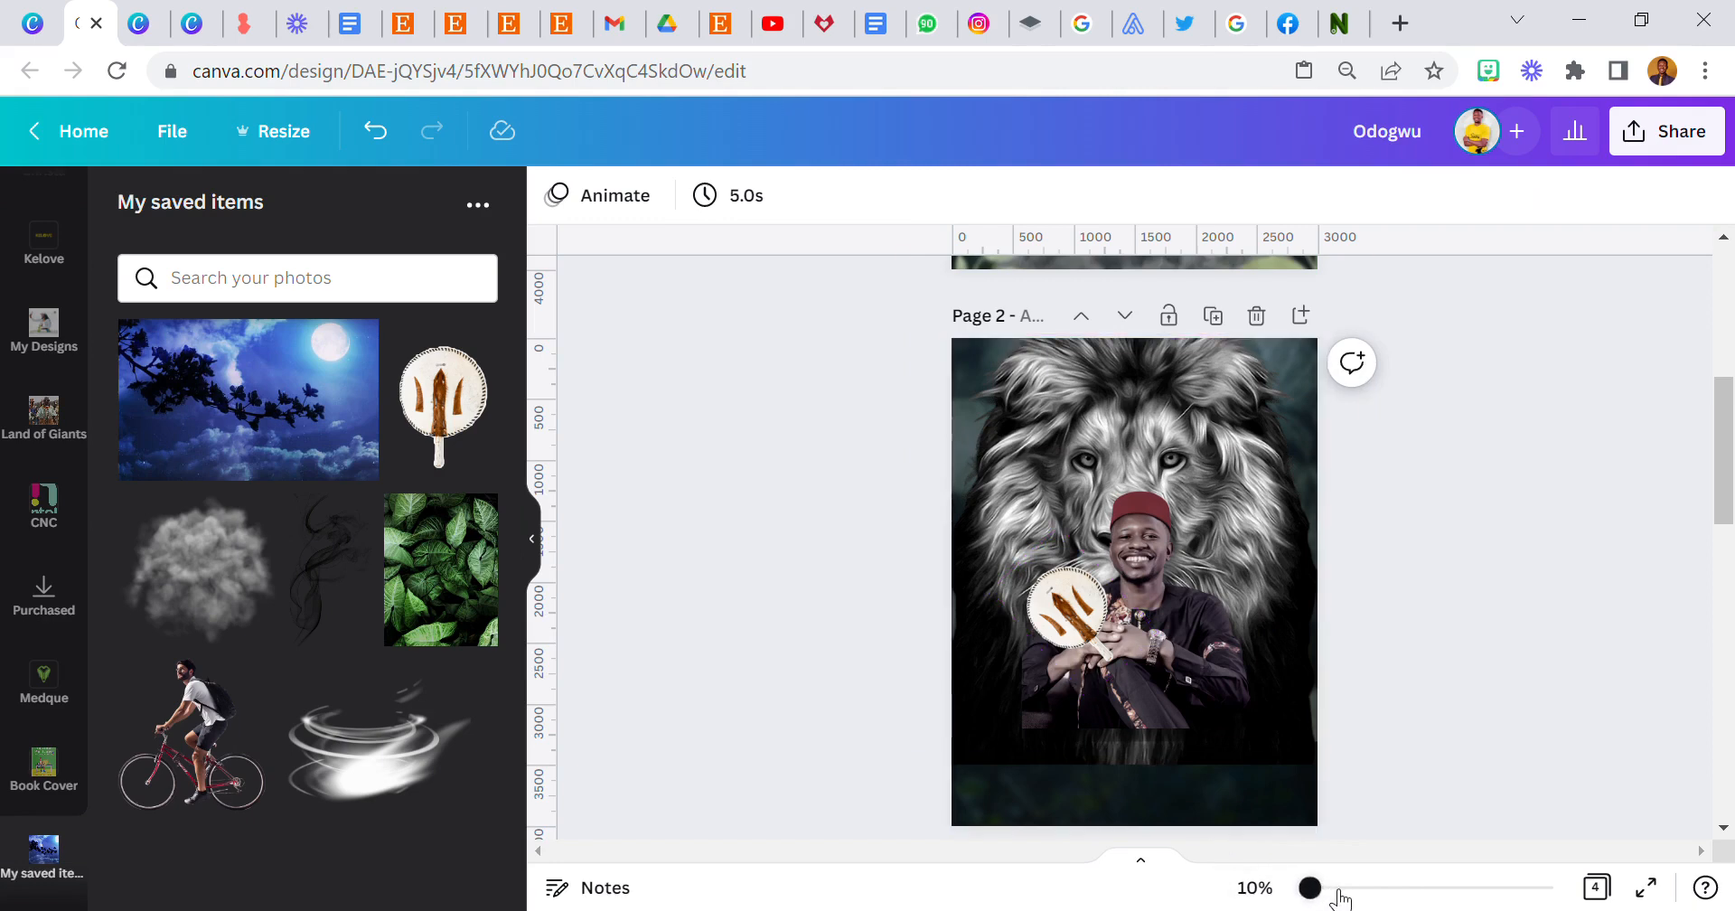
Nudge the hand fan slightly so its handle rests over the man's clasped hands
left_click(1369, 888)
scroll(1153, 617, "down", 5)
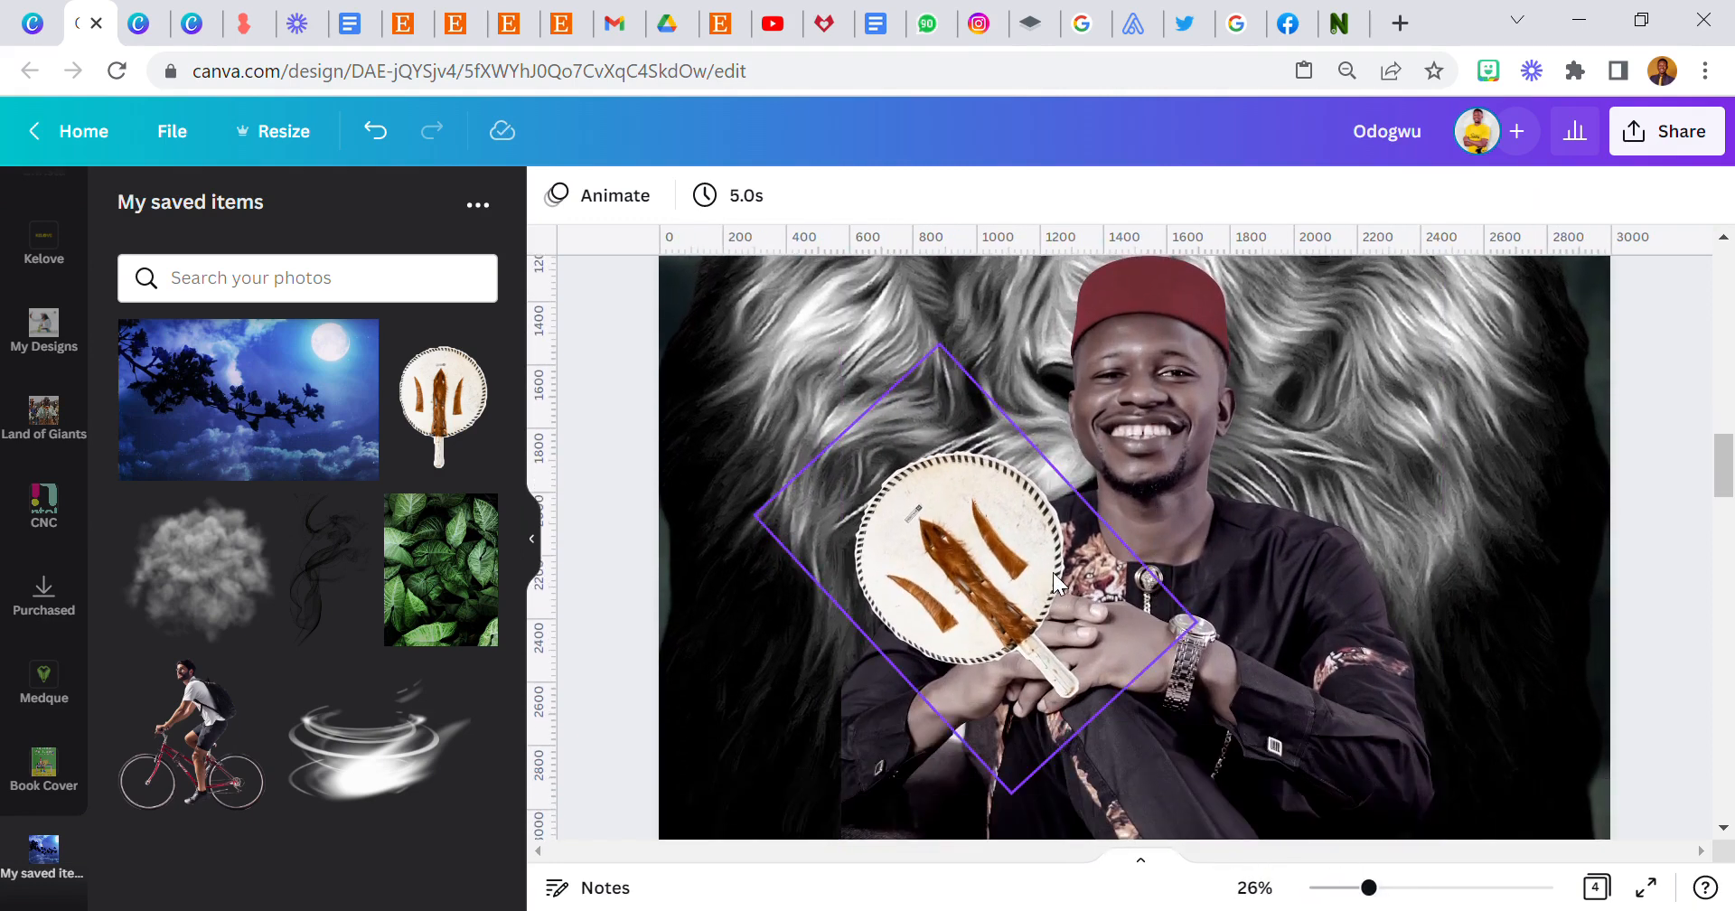
mouse_move(1053, 571)
left_mouse_down()
mouse_move(1039, 566)
mouse_move(1077, 569)
left_mouse_up()
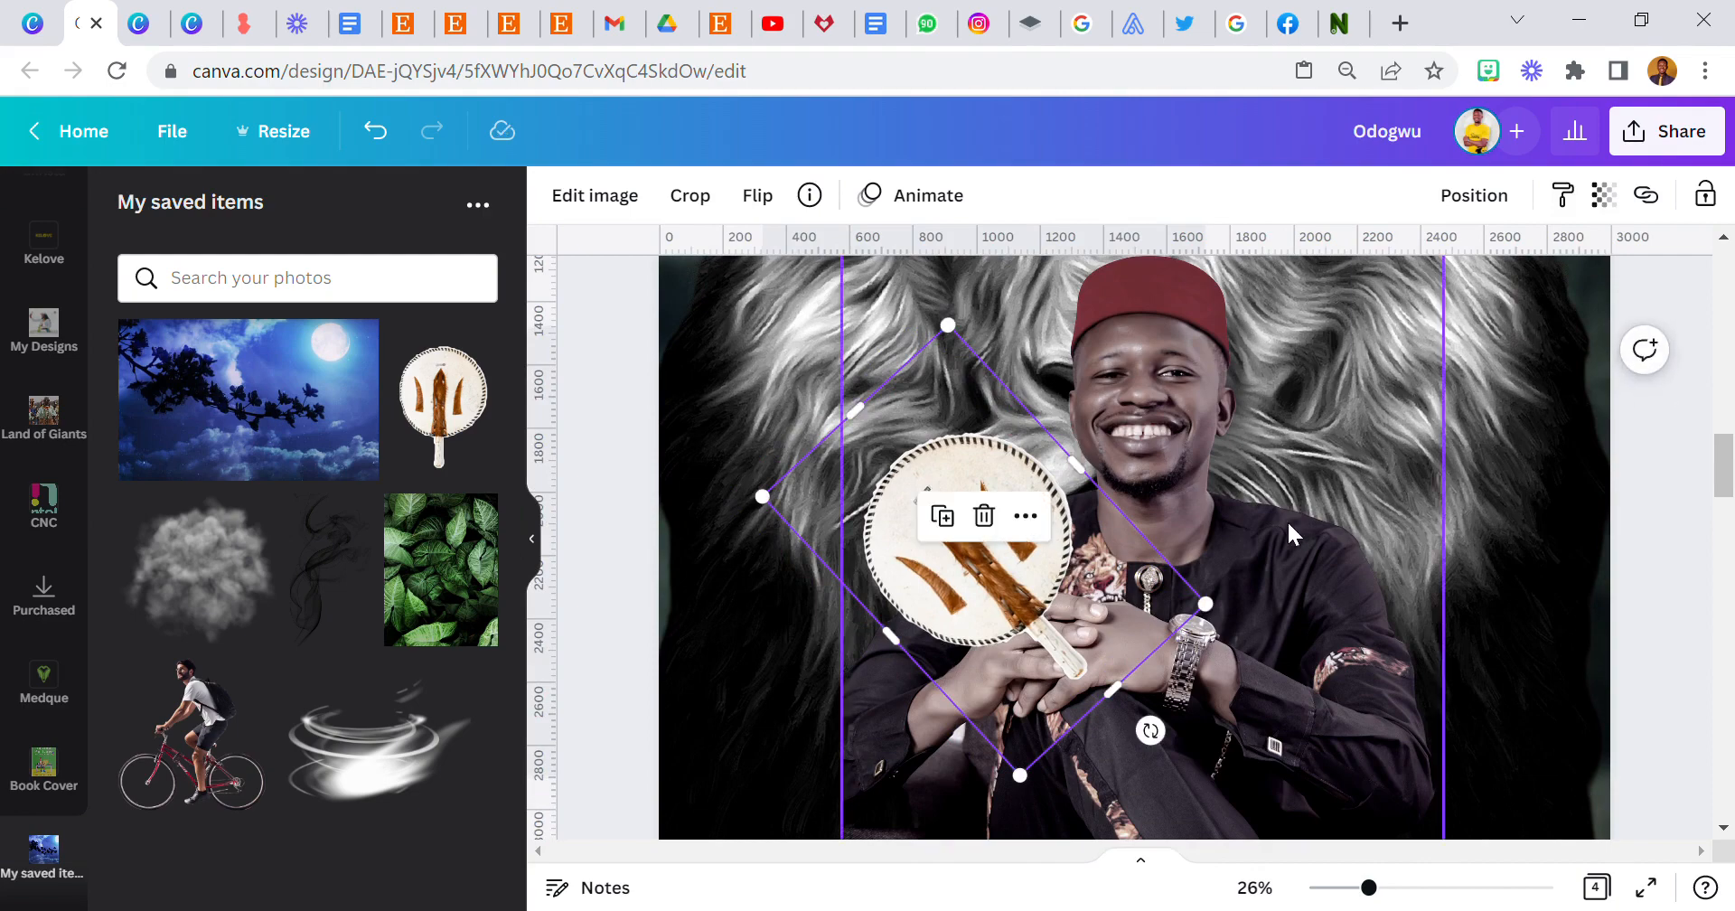
Duplicate the man's cutout and align the copy exactly over the original, in front of the fan
left_click(1286, 519)
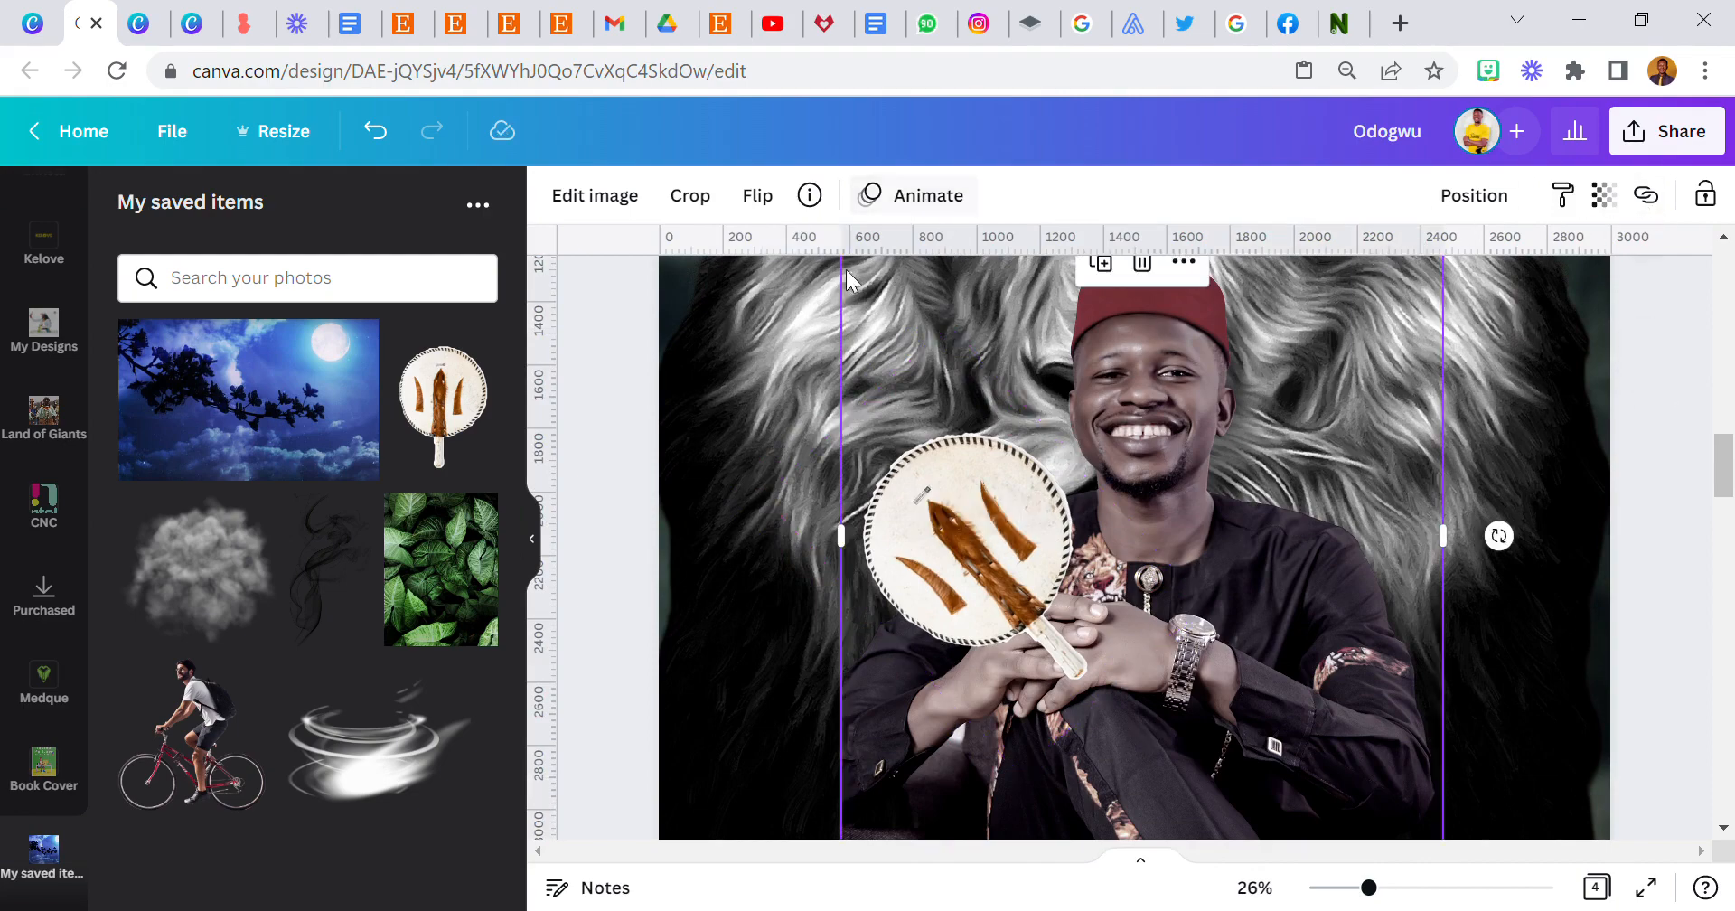
left_click(1108, 269)
mouse_move(1199, 513)
left_mouse_down()
mouse_move(1210, 496)
mouse_move(1213, 516)
mouse_move(1191, 501)
left_mouse_up()
scroll(1166, 543, "up", 3)
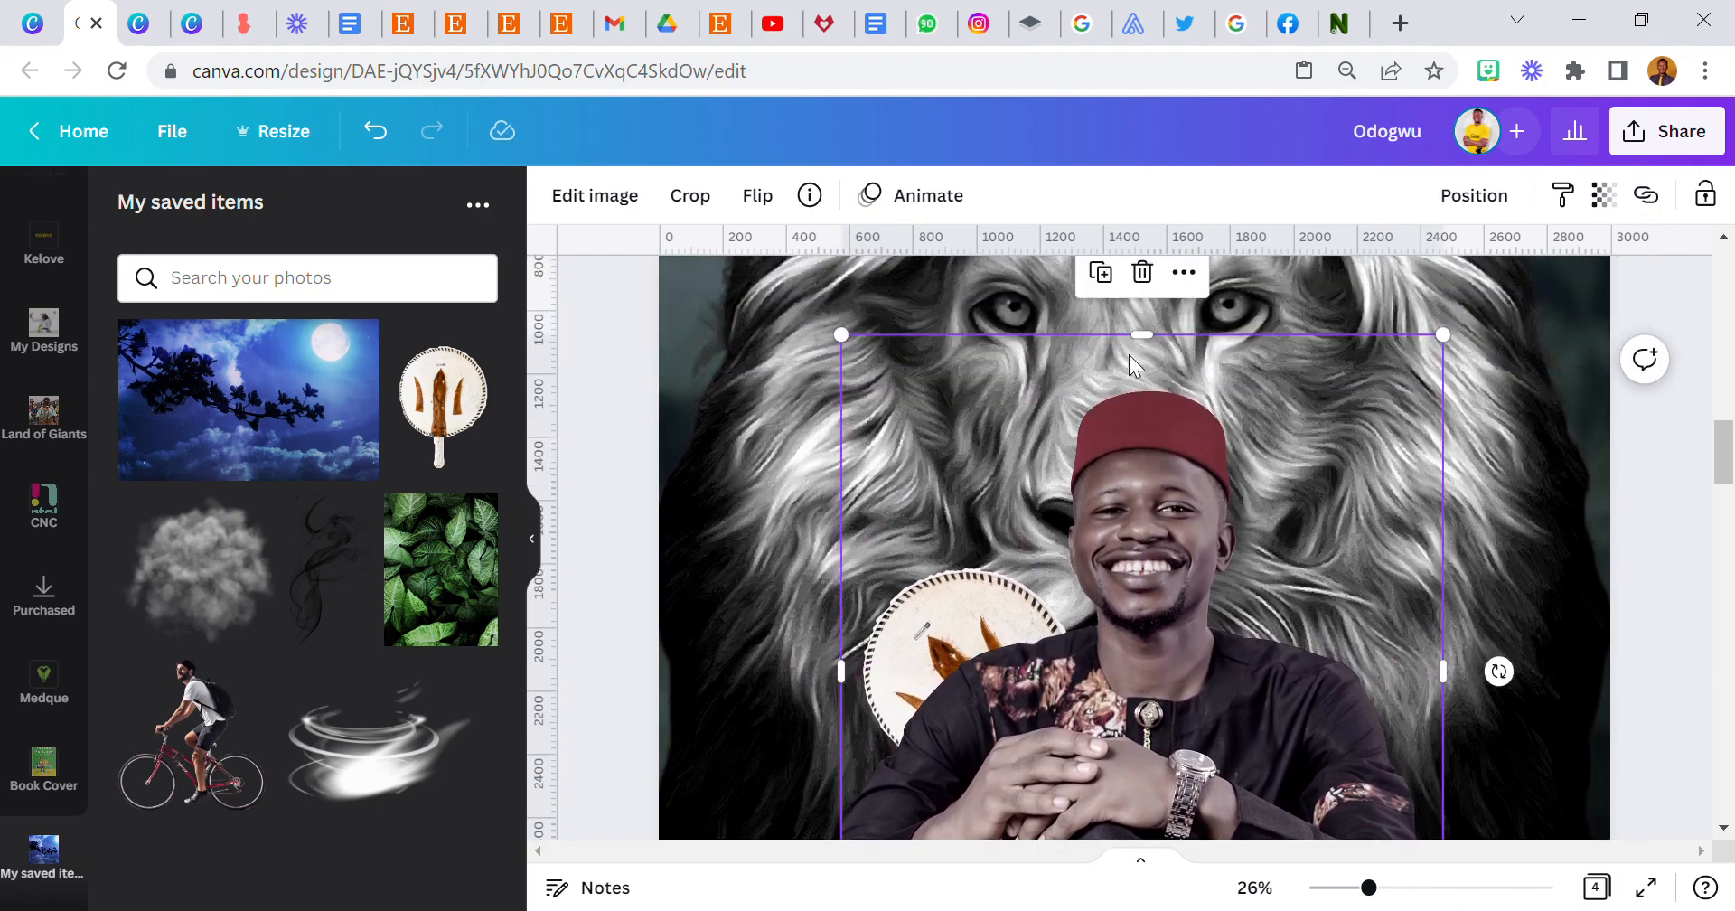
Crop the duplicate cutout from above and below to a thin strip of fingers covering the fan's handle
left_click_drag(1144, 359, 1144, 758)
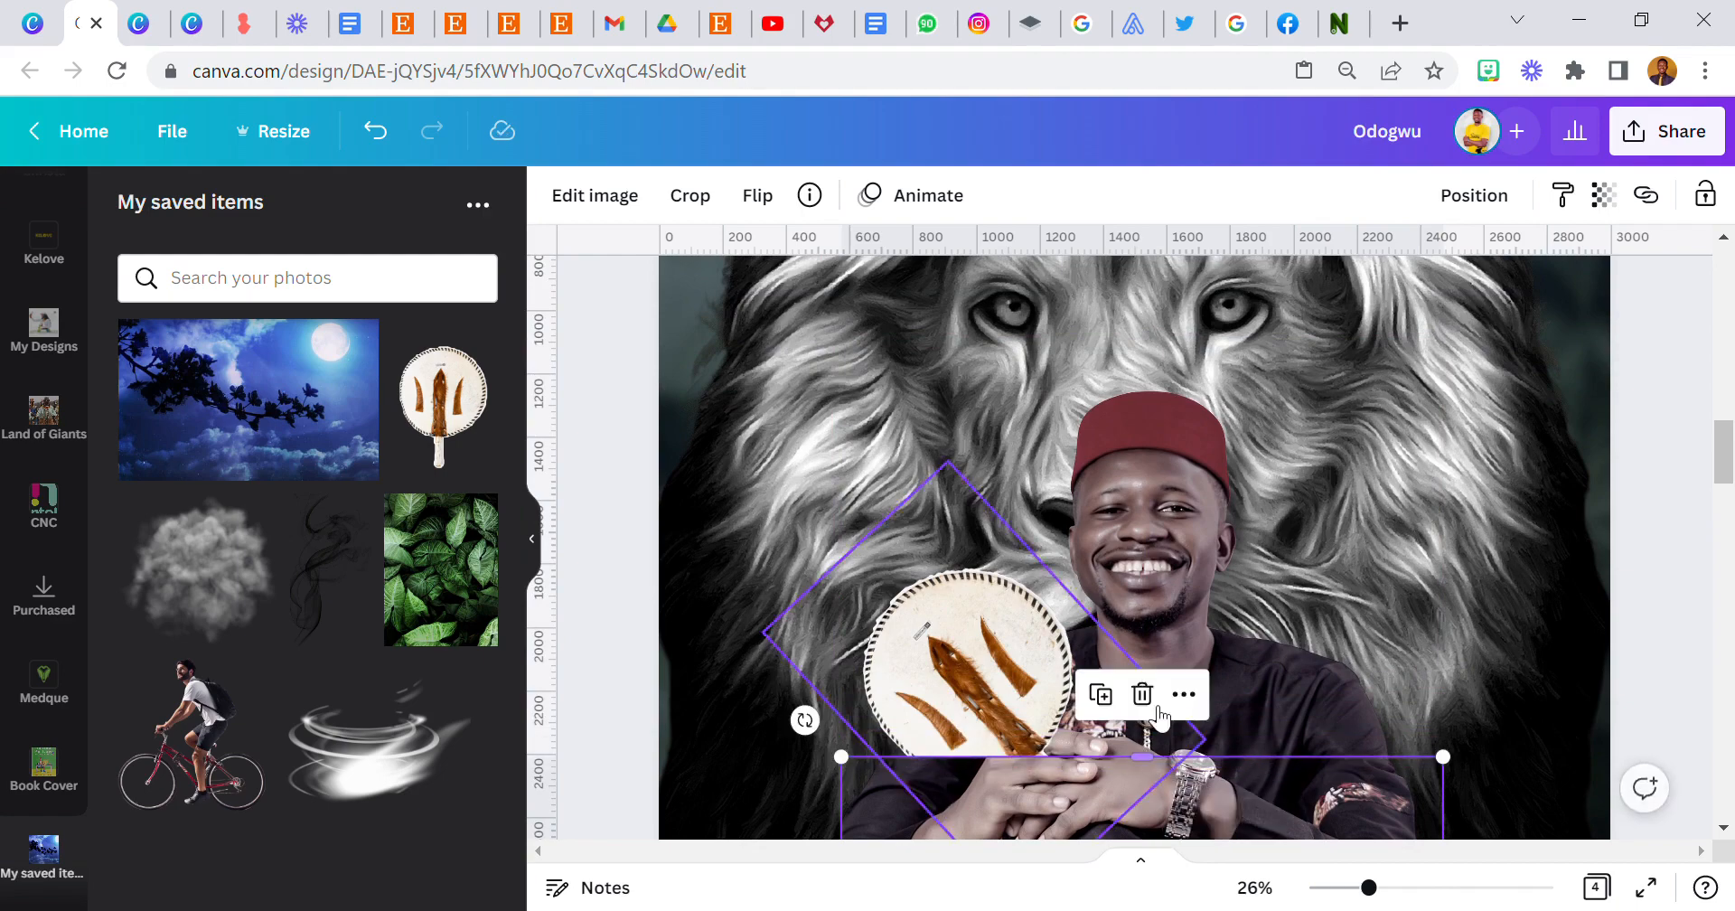
scroll(1135, 687, "down", 2)
scroll(1153, 732, "down", 2)
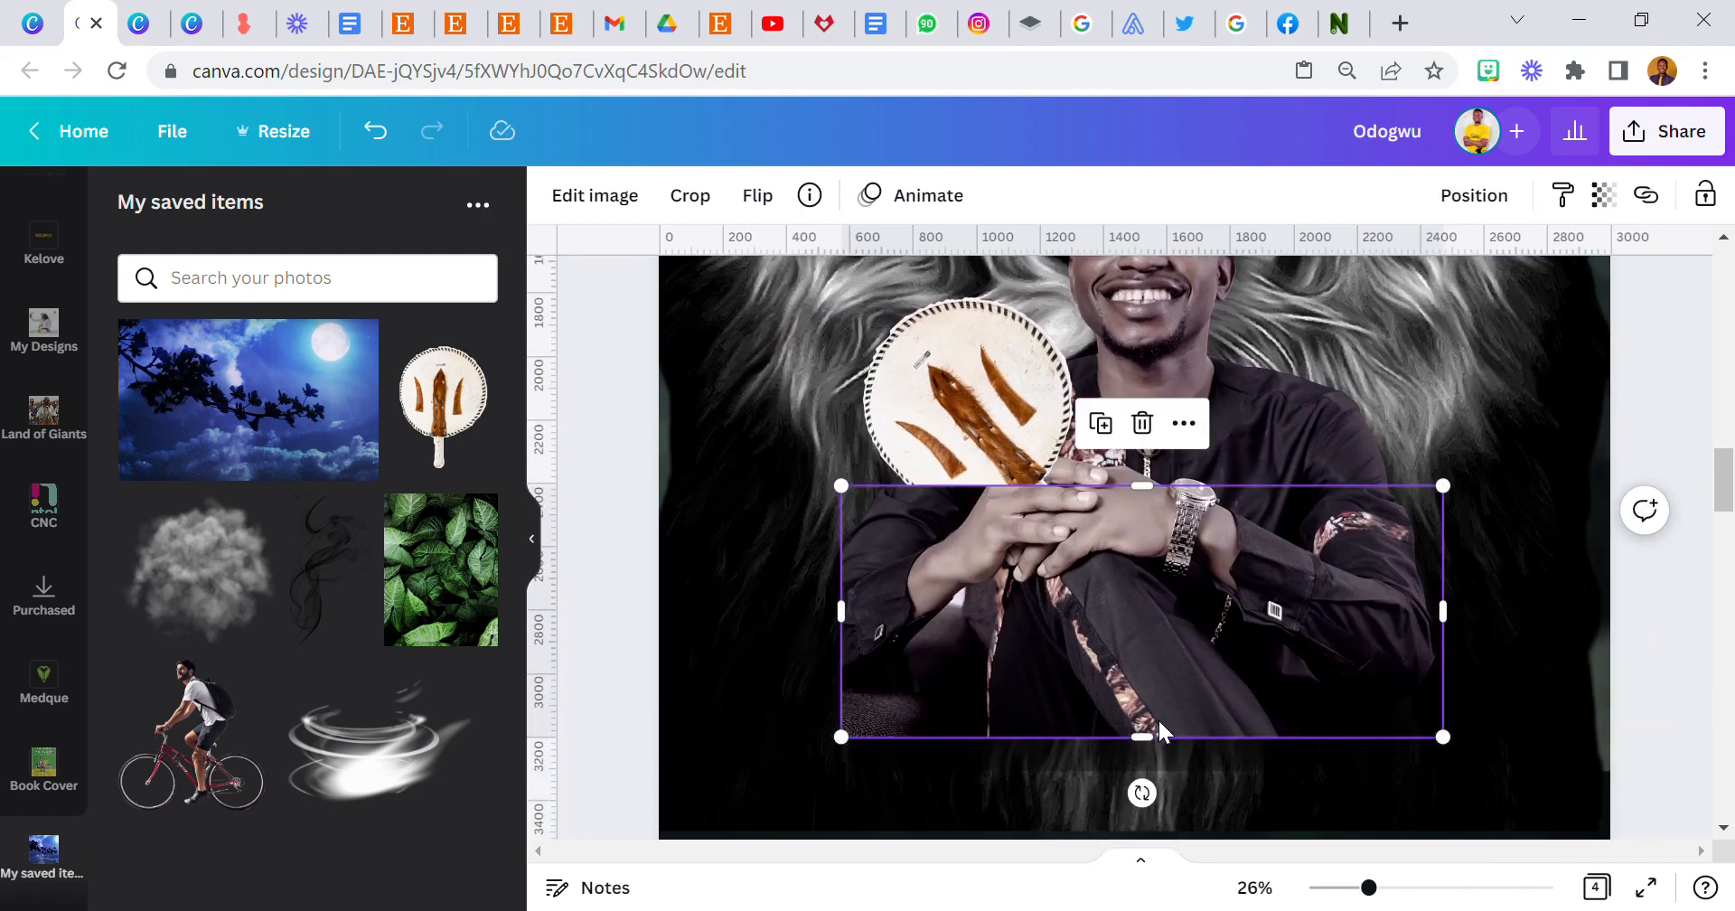
left_click_drag(1162, 737, 1174, 523)
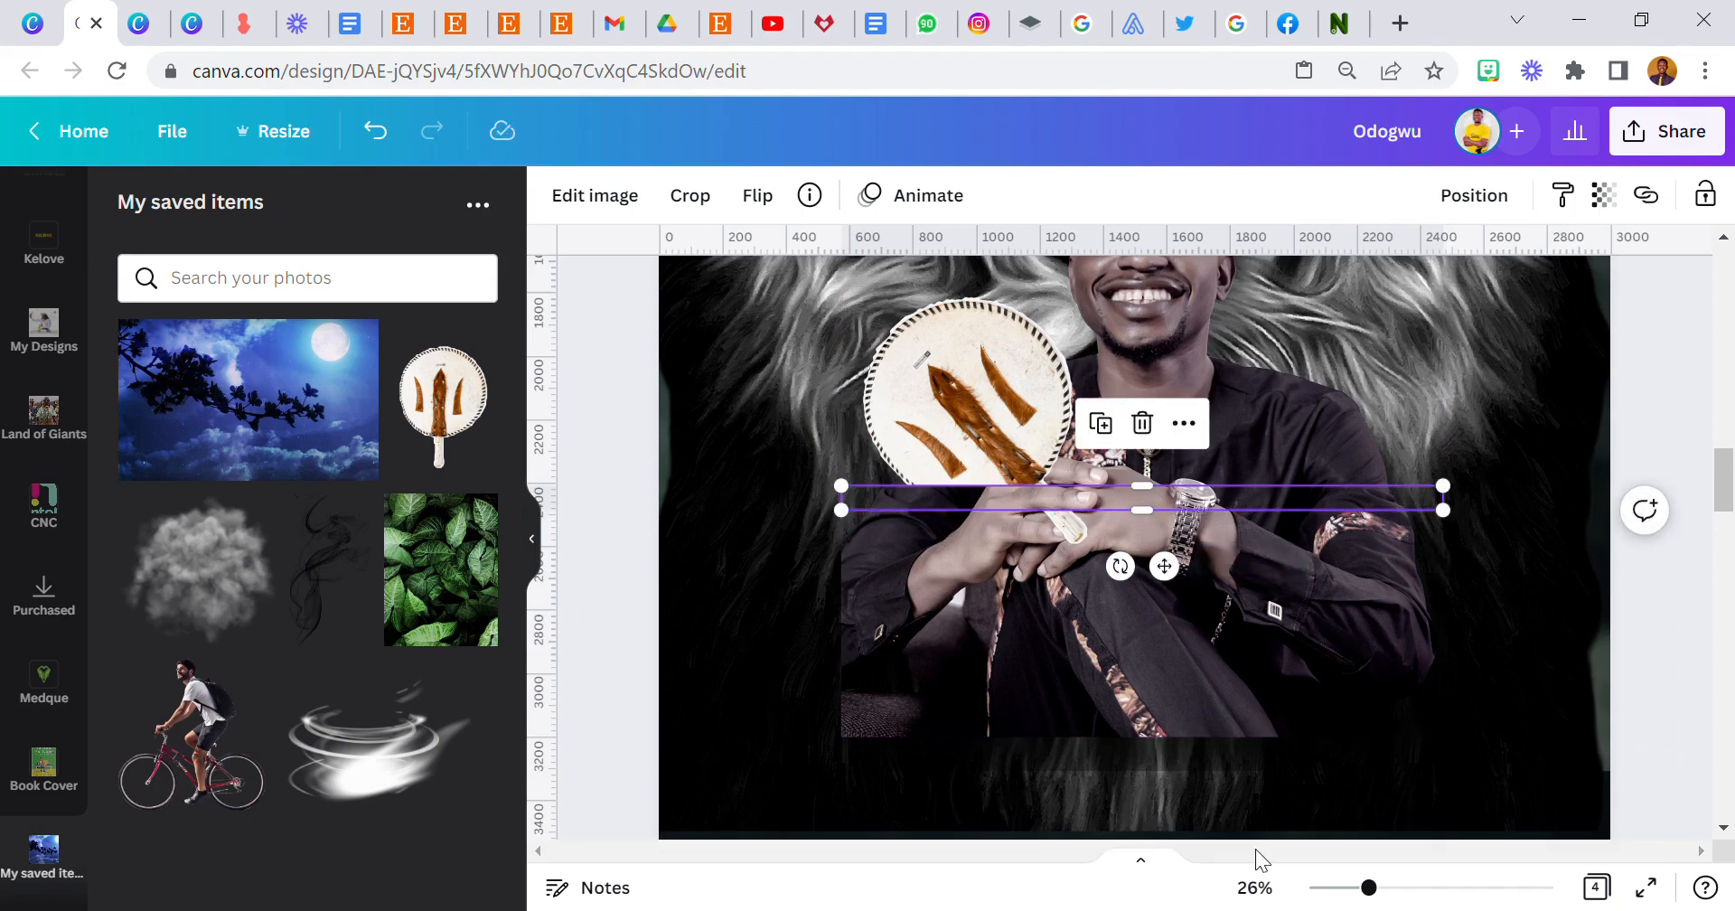
left_click(1262, 888)
left_click(1223, 771)
left_click(900, 588)
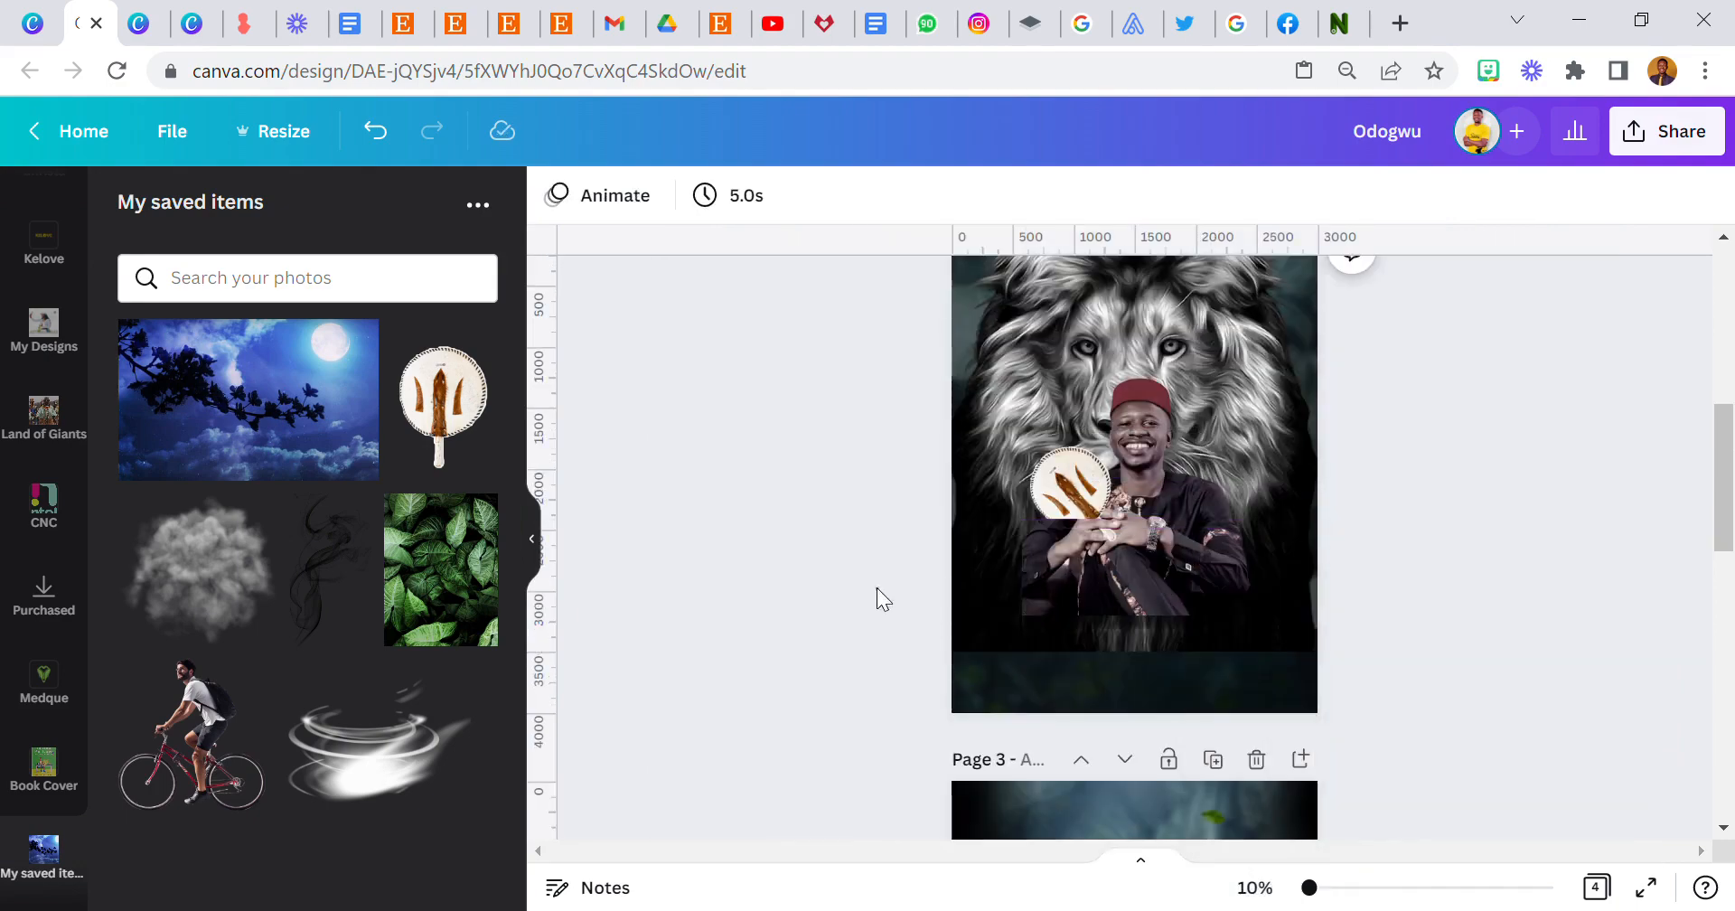
Shift and rotate the fan slightly, and adjust the upper crop edge of the finger strip so the fingers overlap the handle
left_click_drag(1319, 889, 1389, 889)
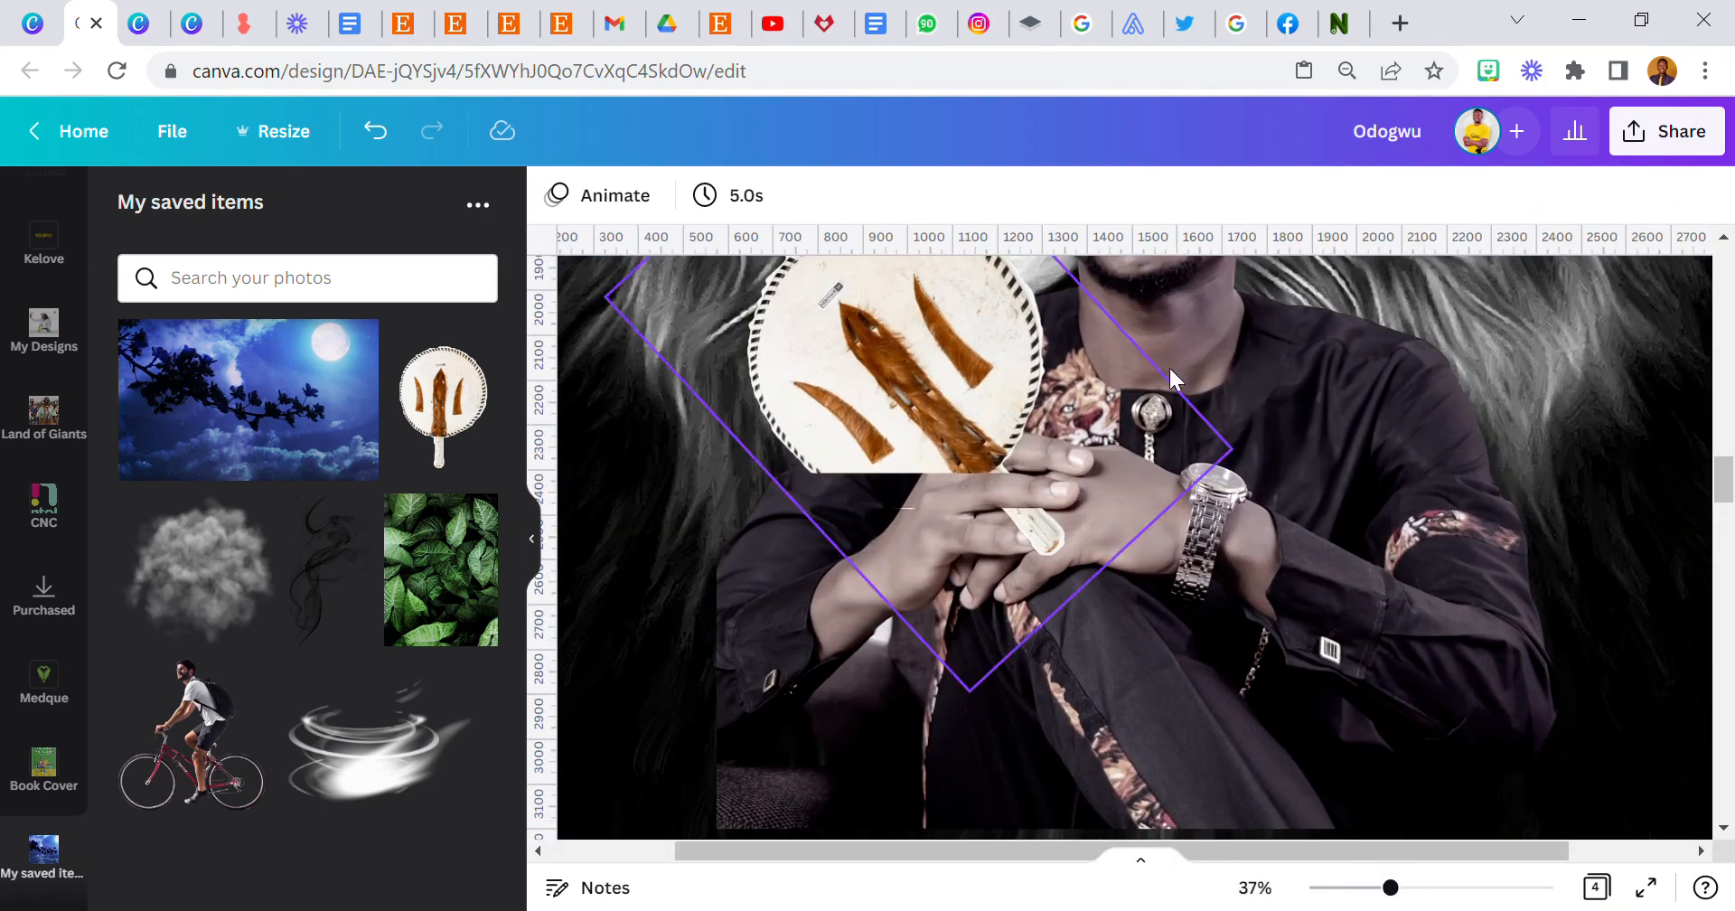
left_click(1173, 490)
left_click_drag(1143, 494, 1143, 504)
left_click_drag(999, 415, 988, 400)
left_click_drag(1136, 598, 1125, 608)
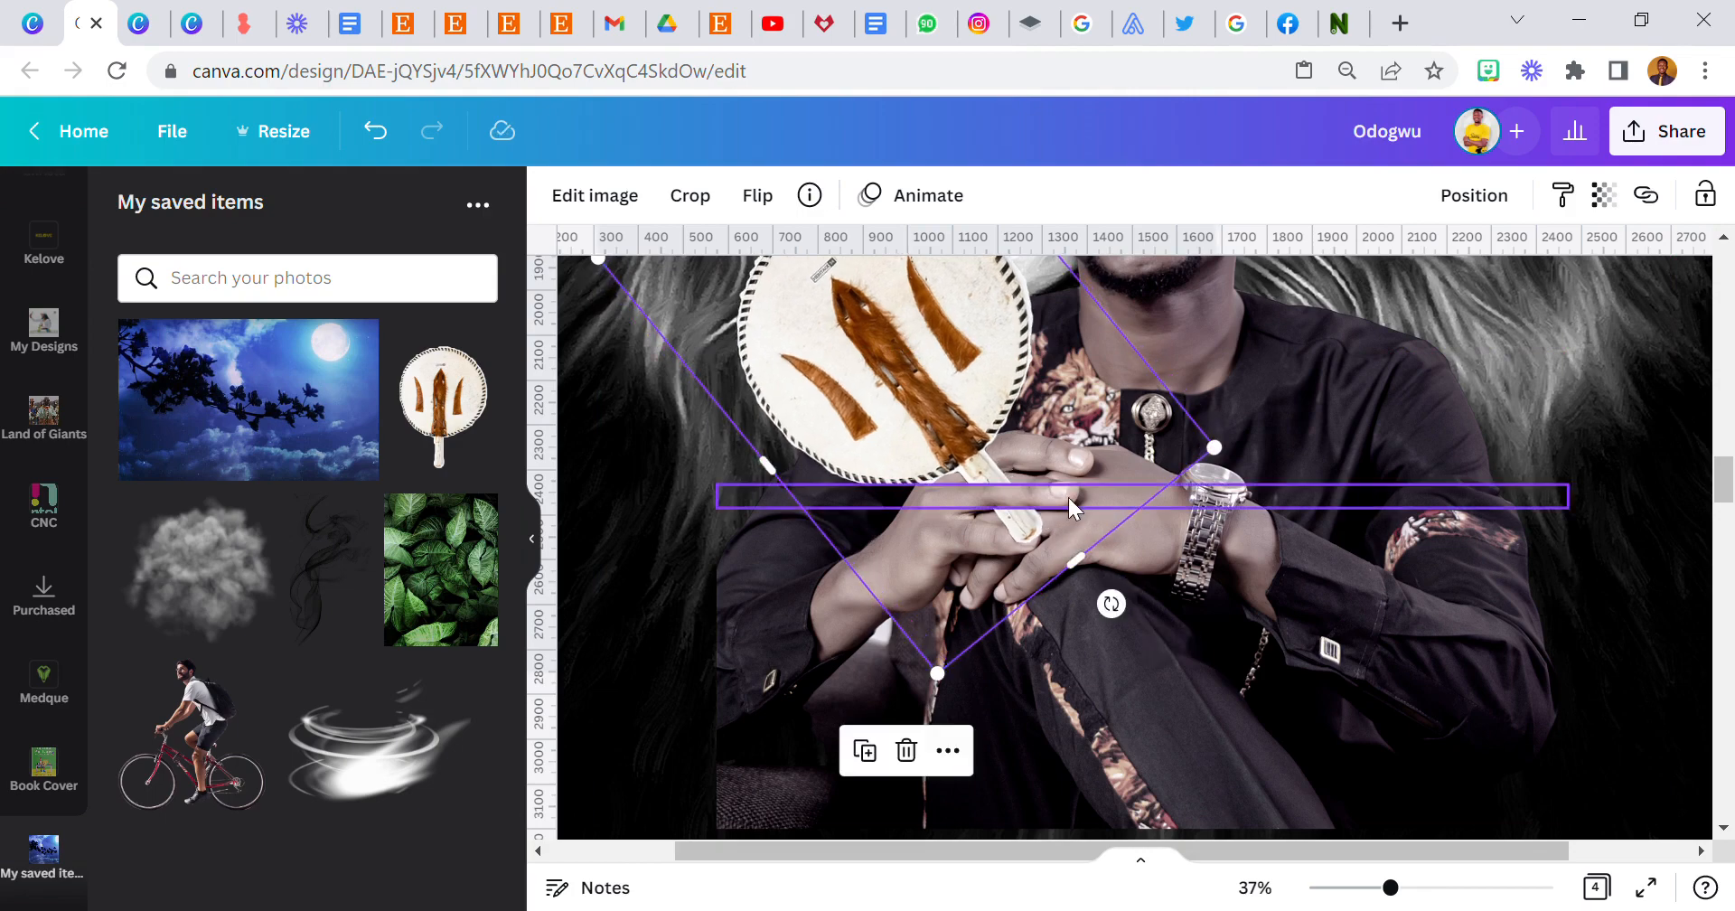
left_click(1070, 498)
left_click_drag(1091, 501, 1090, 495)
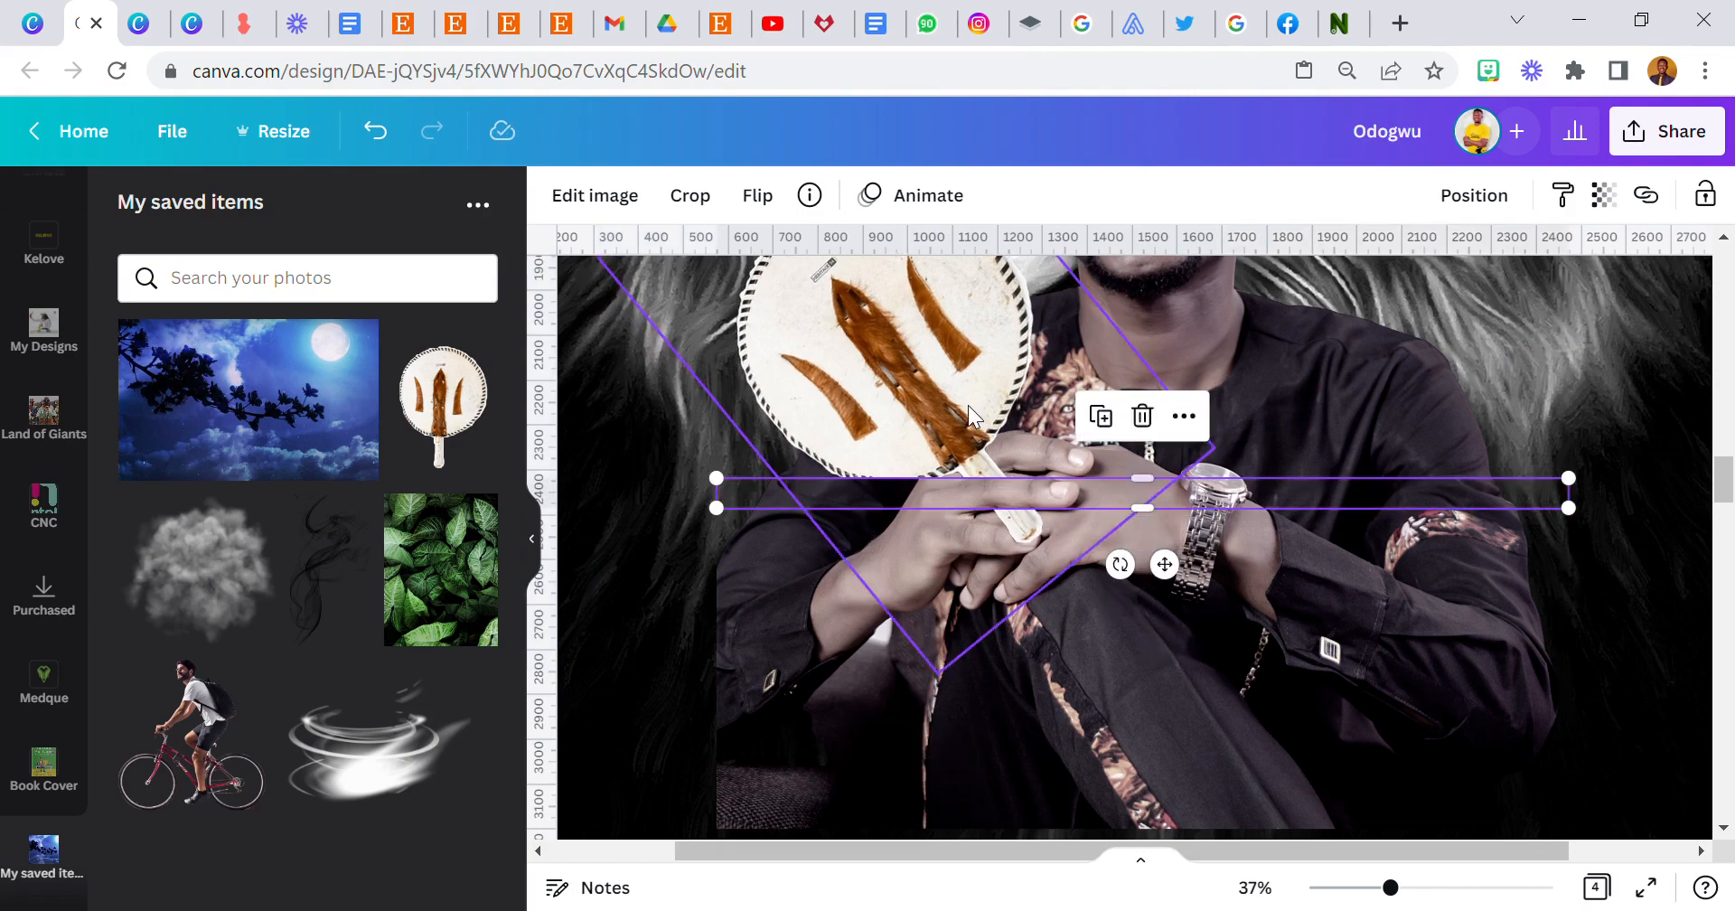
Rotate the fan a little more upright, move it toward the man, and refit the finger strip over its handle
left_click(968, 408)
left_click_drag(1111, 603, 1086, 632)
left_click_drag(1008, 397, 1039, 393)
left_click(1027, 490)
left_click_drag(1058, 497, 1057, 526)
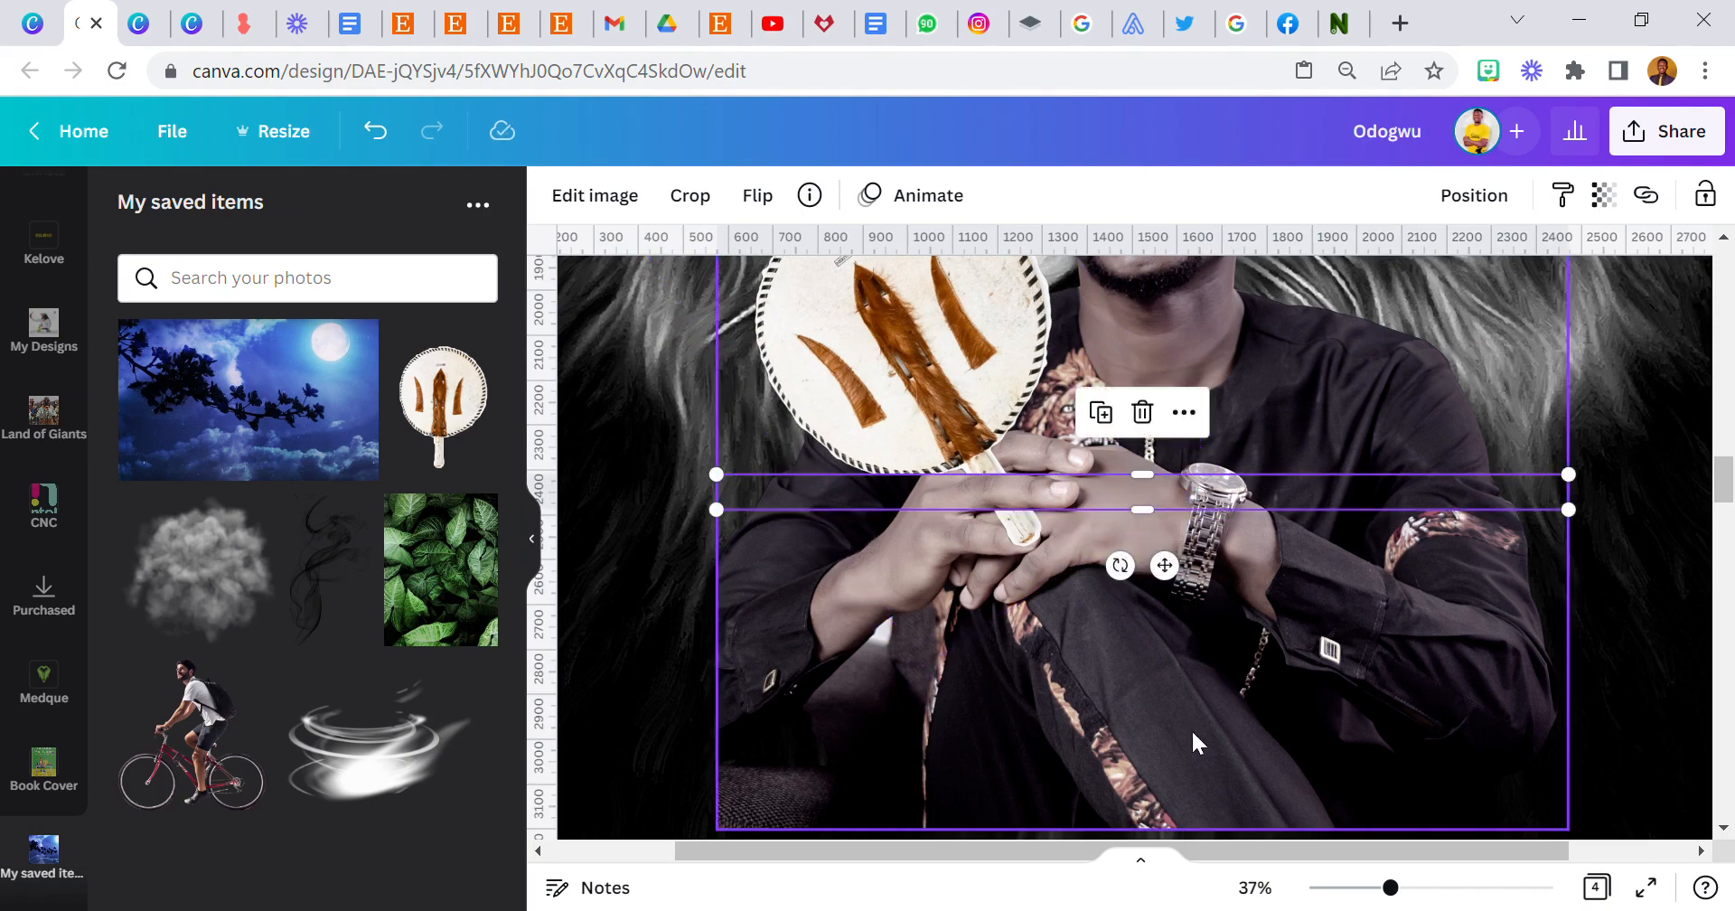
left_click(1252, 887)
left_click(1238, 766)
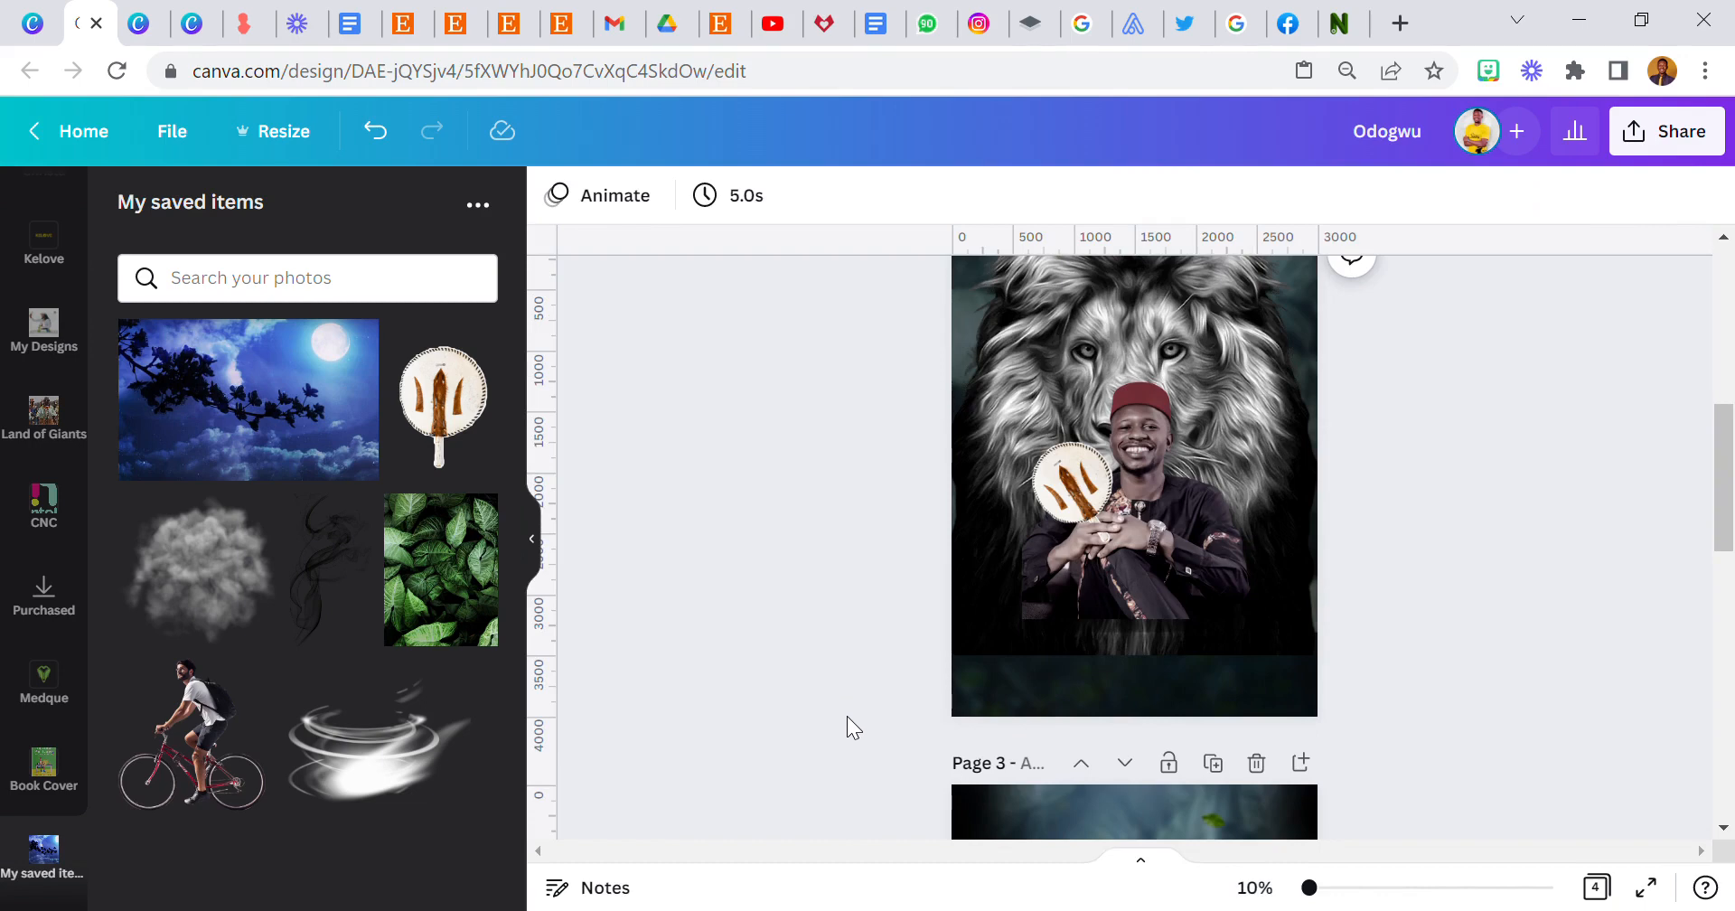
Add a subheading to page 2, scale it to size 179 below the man's hands, and replace its text with "Odogwu"
scroll(919, 600, "up", 1)
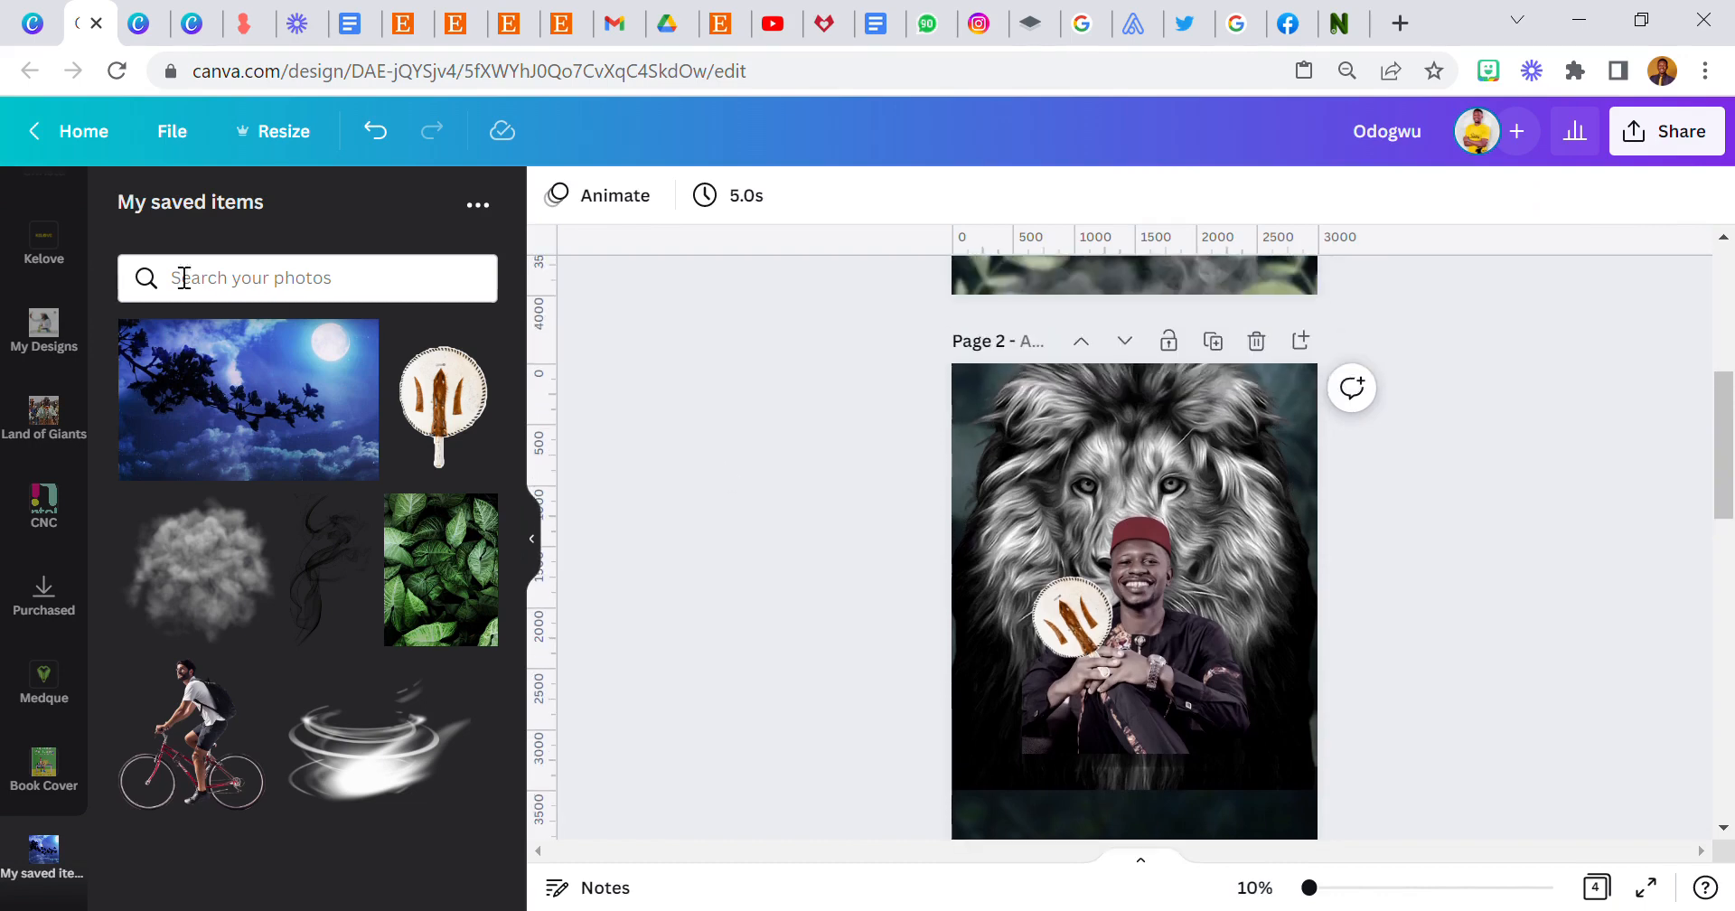
scroll(58, 466, "down", 5)
scroll(59, 466, "up", 5)
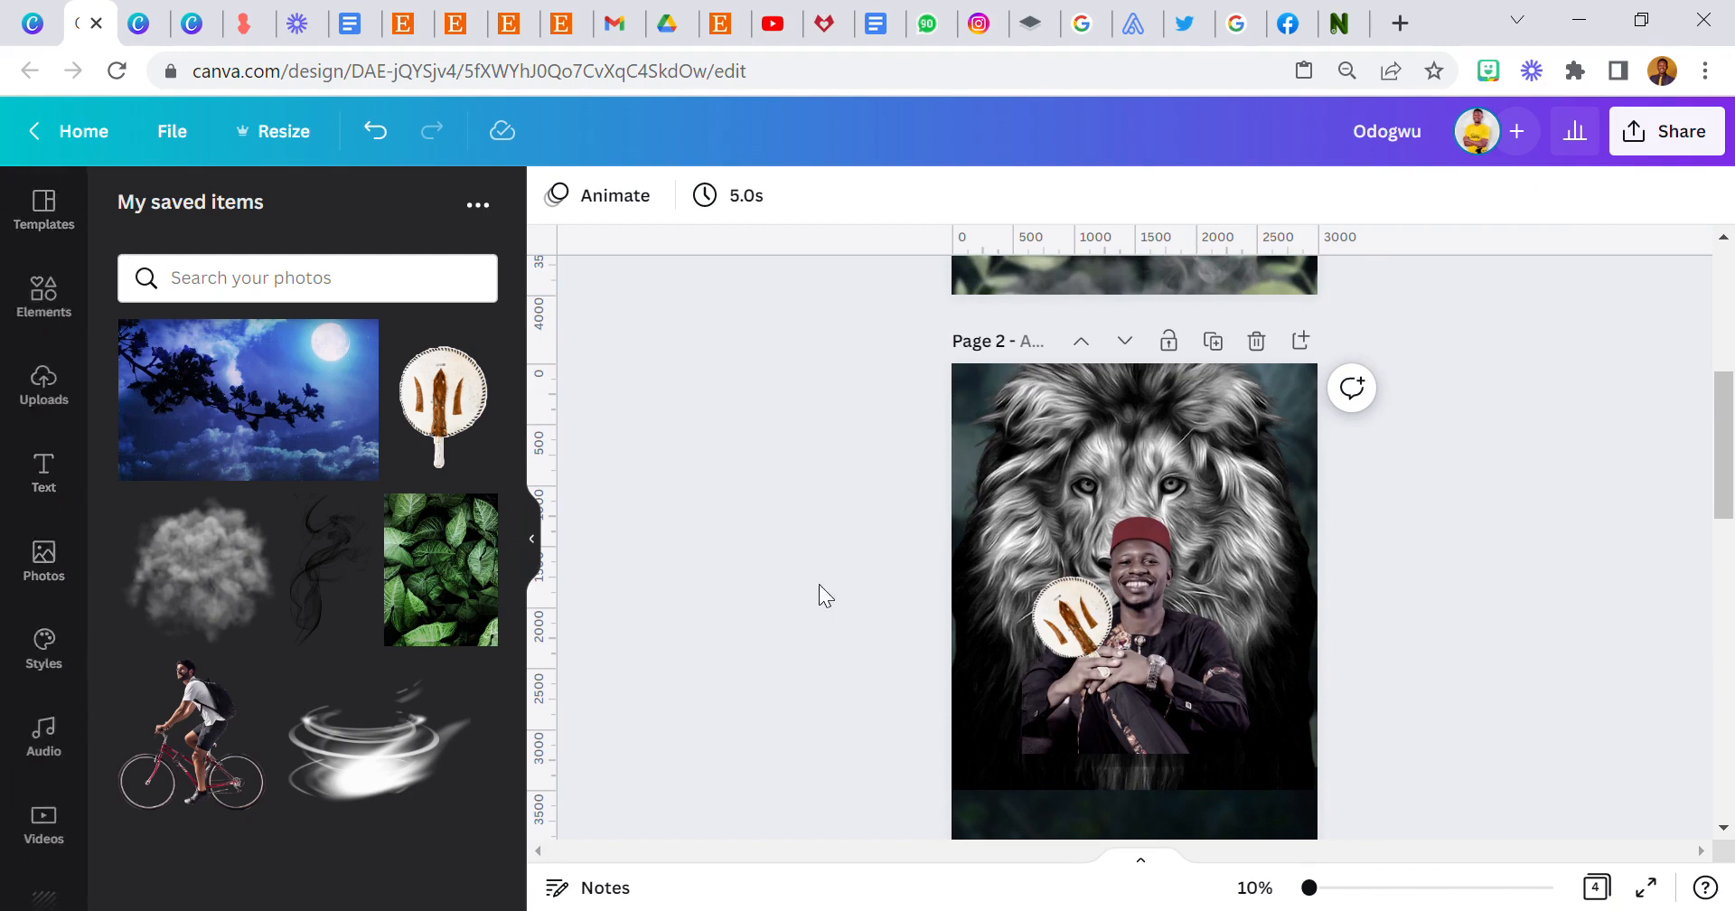
left_click(59, 477)
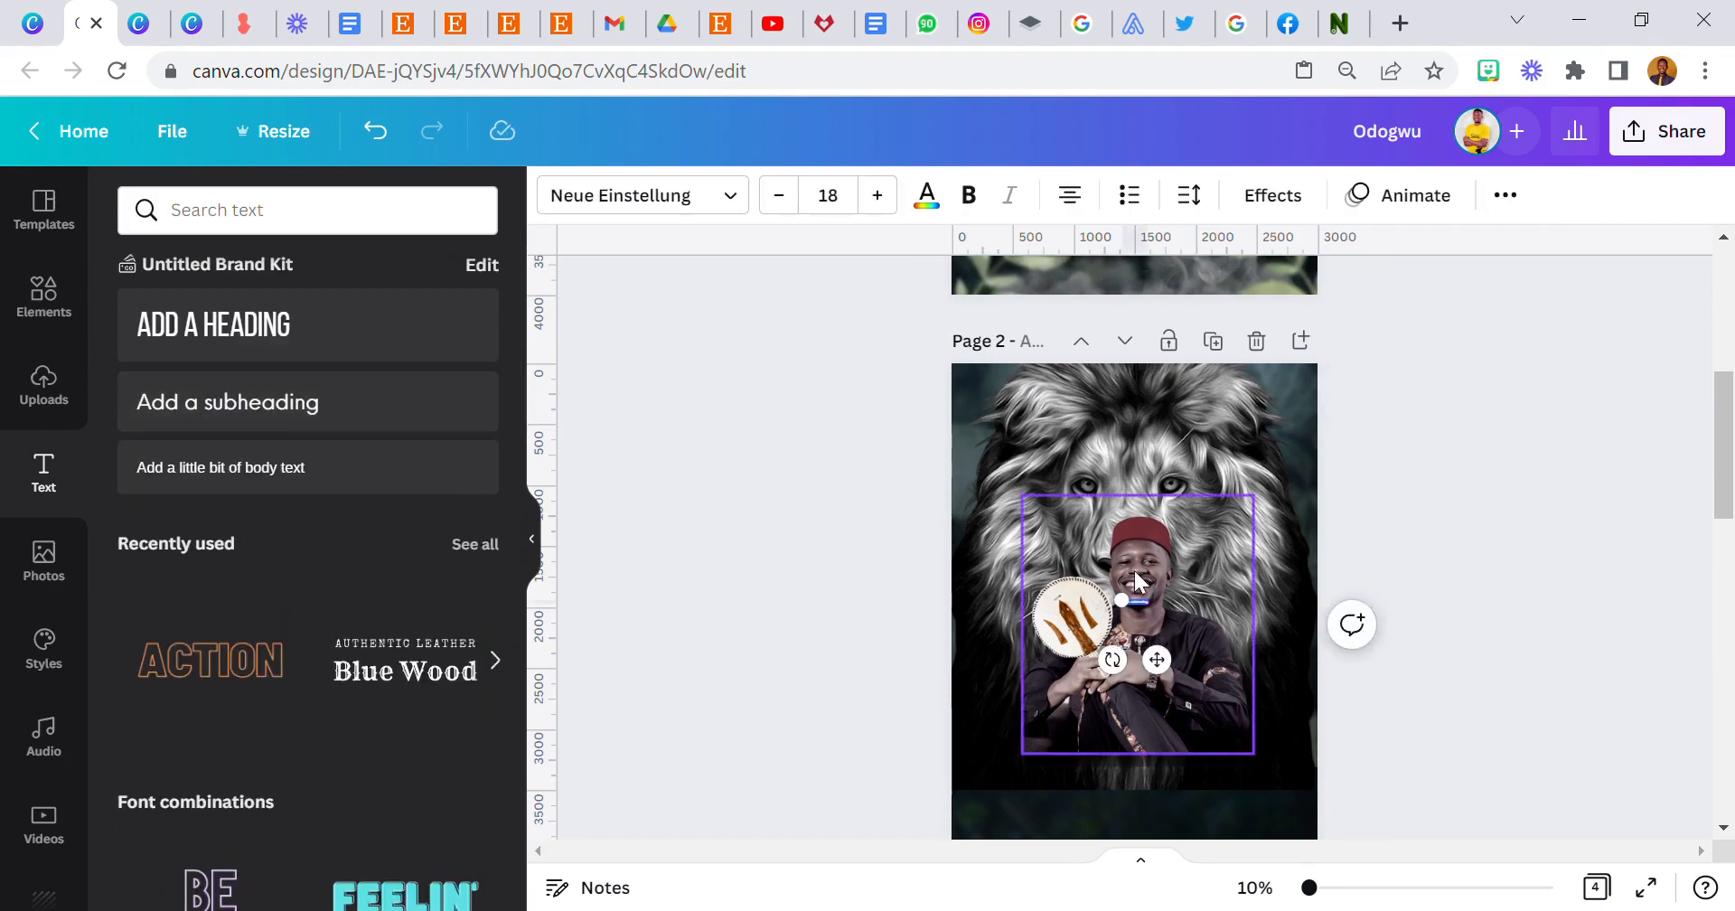
left_click_drag(1122, 600, 891, 570)
left_click_drag(1039, 664, 1168, 816)
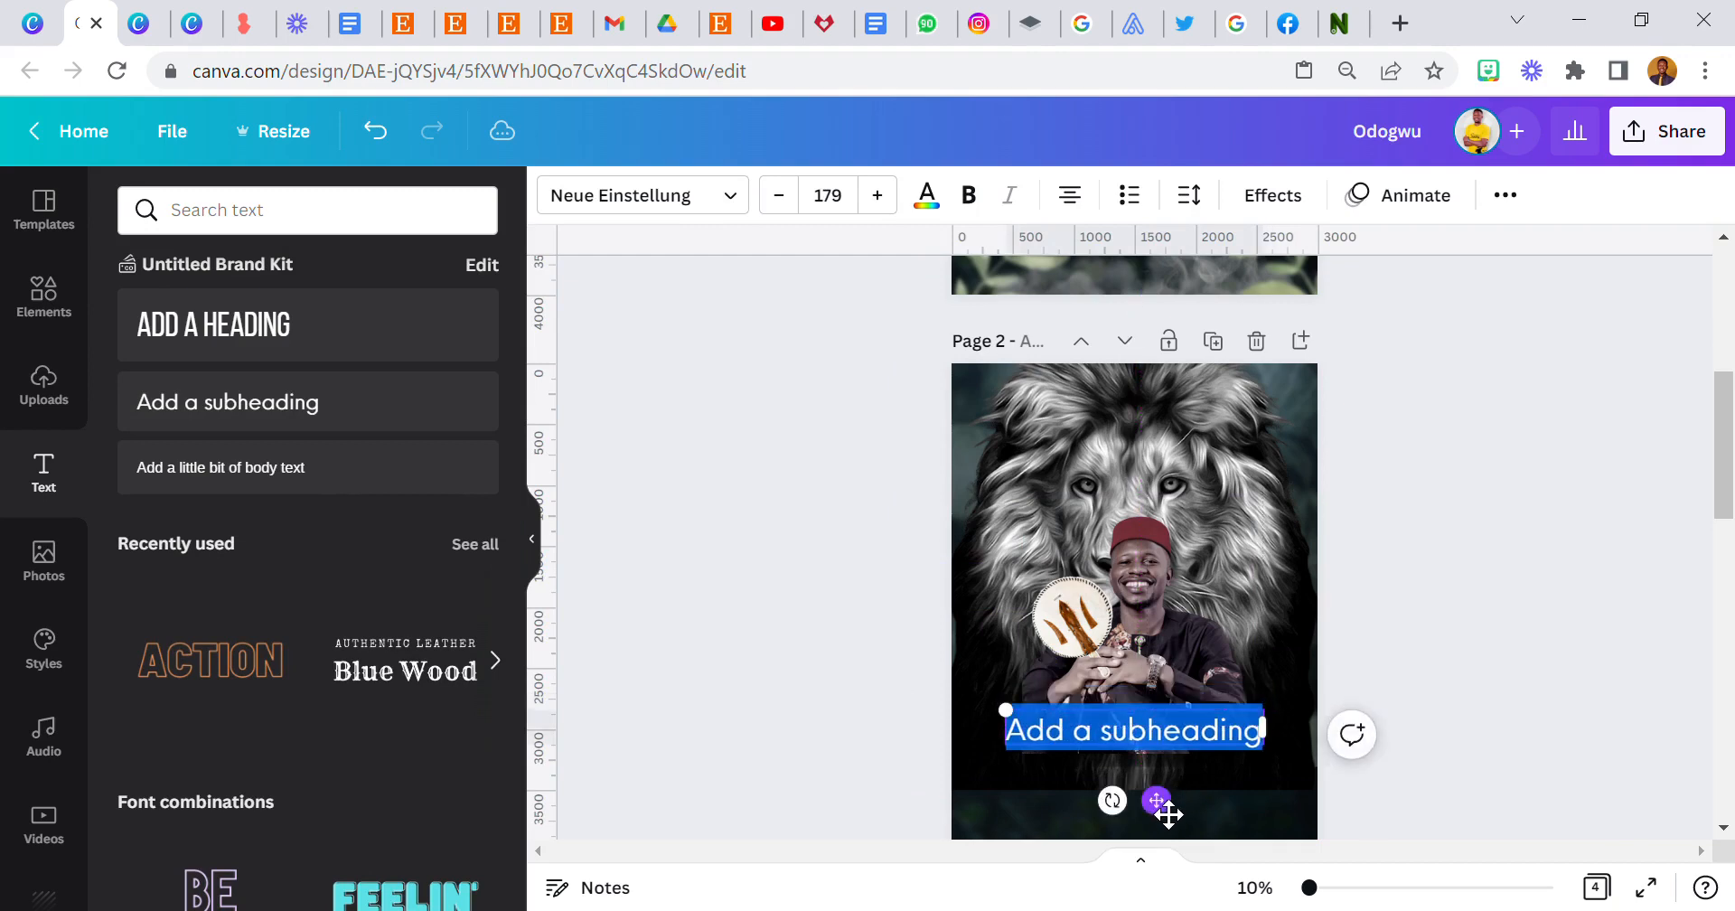
type("adogwu")
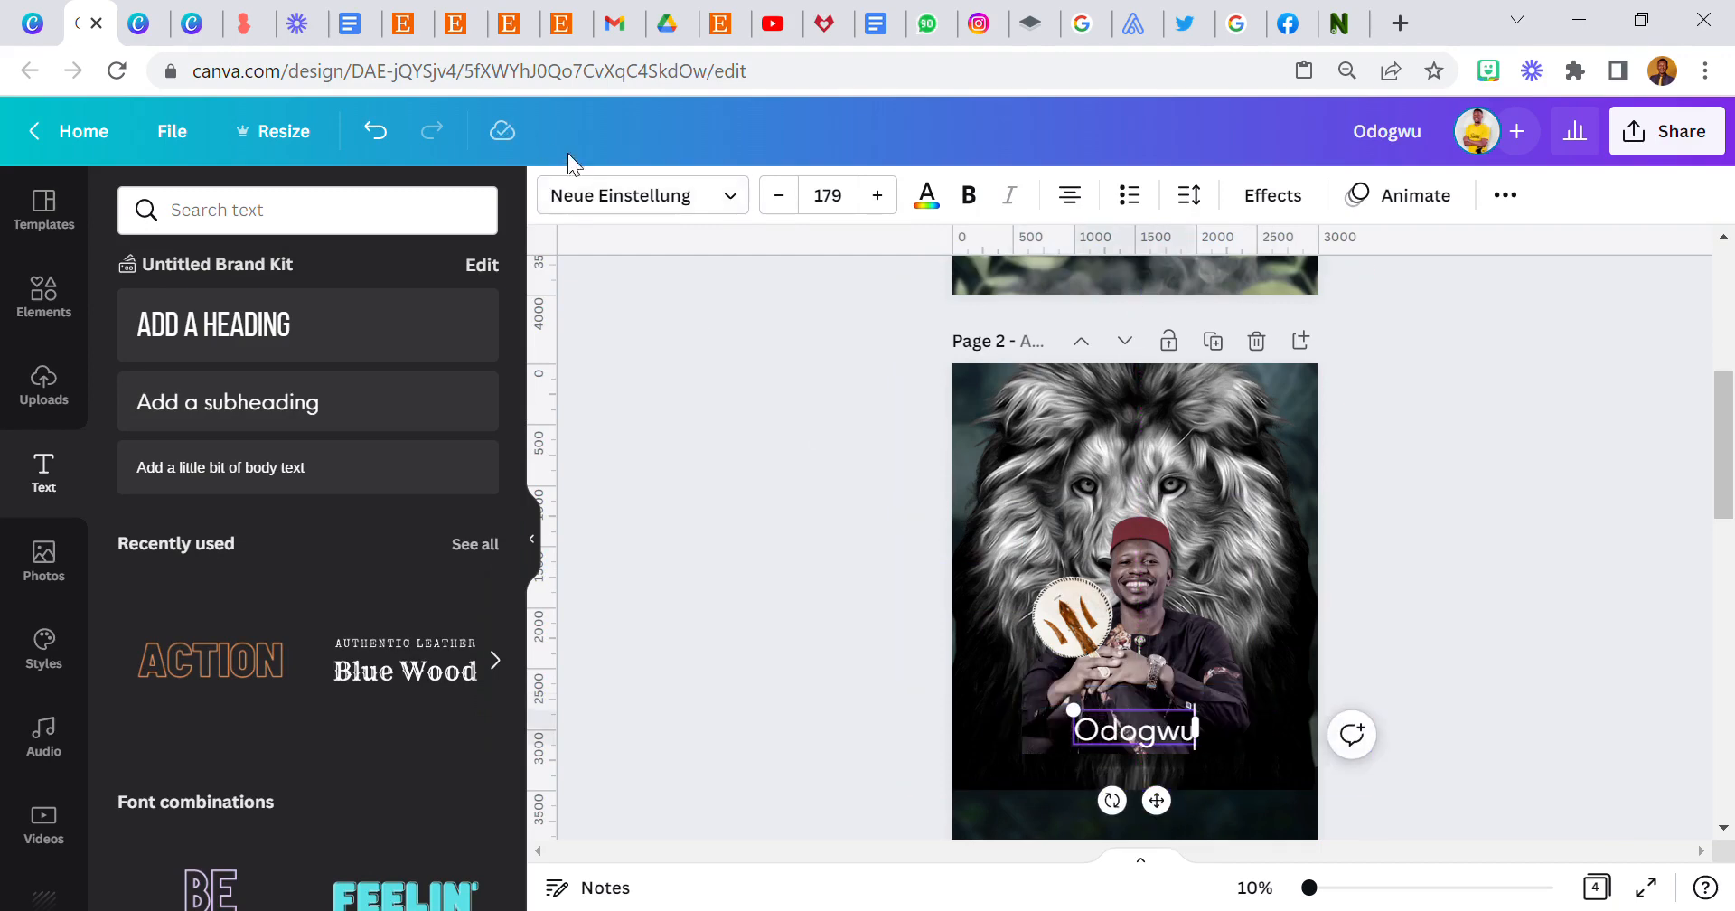
Change the "Odogwu" title's font to Brice ExtraLightSemiEx, enlarge it to size 357, and widen its box to fit one line
left_click(589, 195)
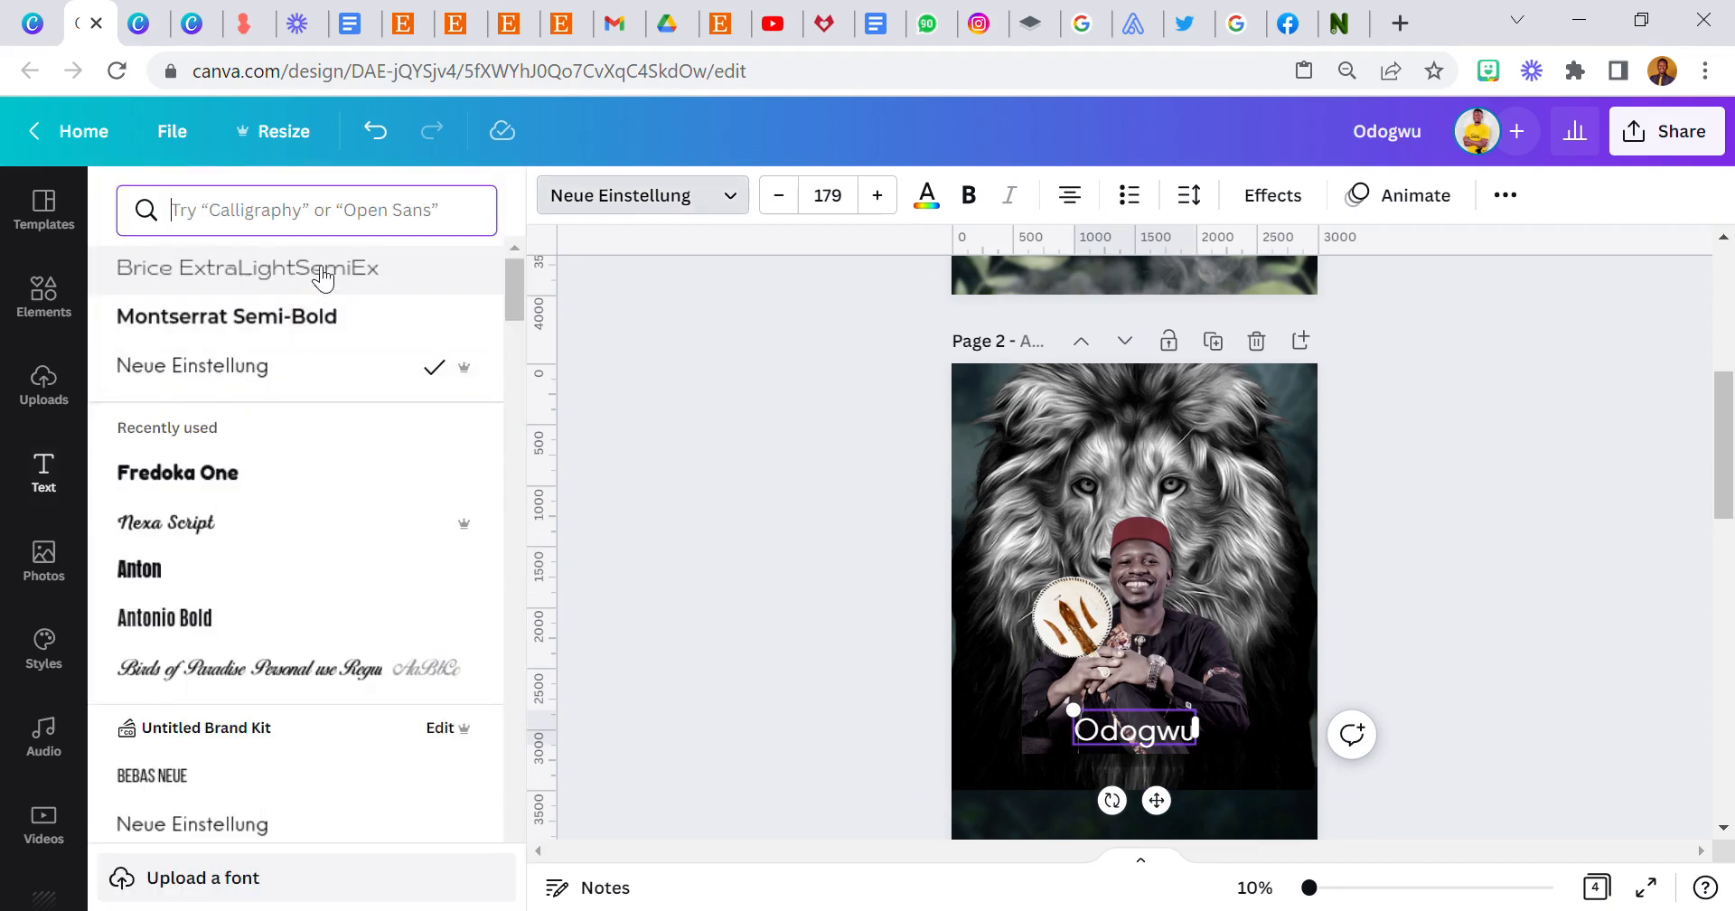
left_click(318, 269)
left_click_drag(1066, 709, 969, 686)
left_click(839, 215)
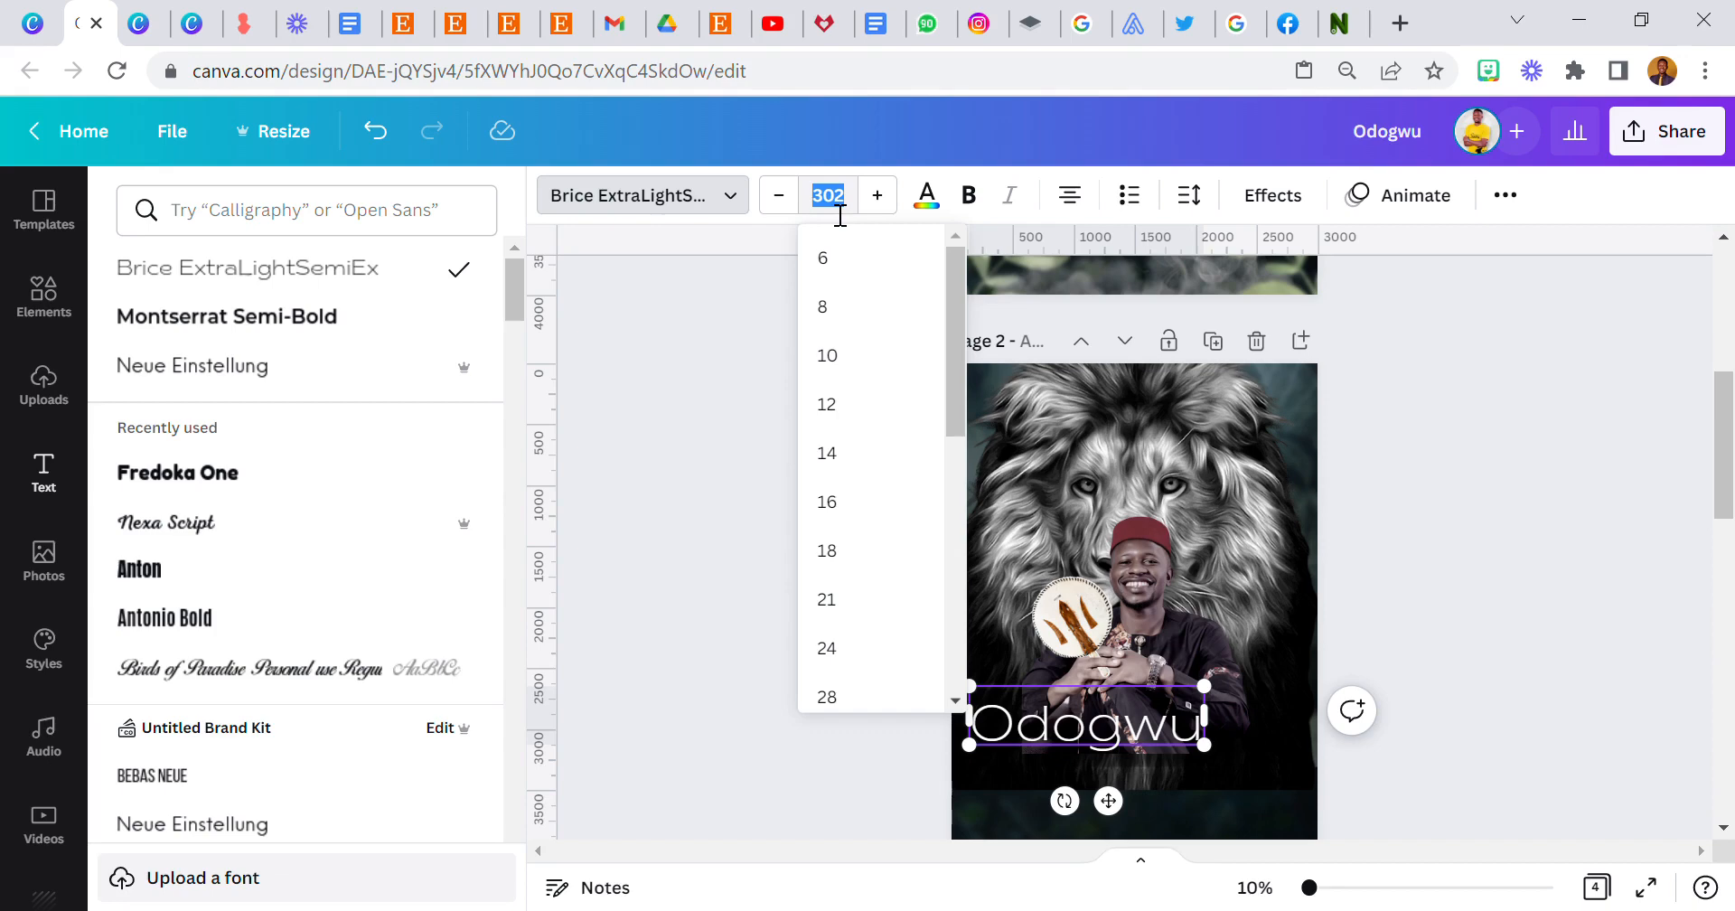
key("Return")
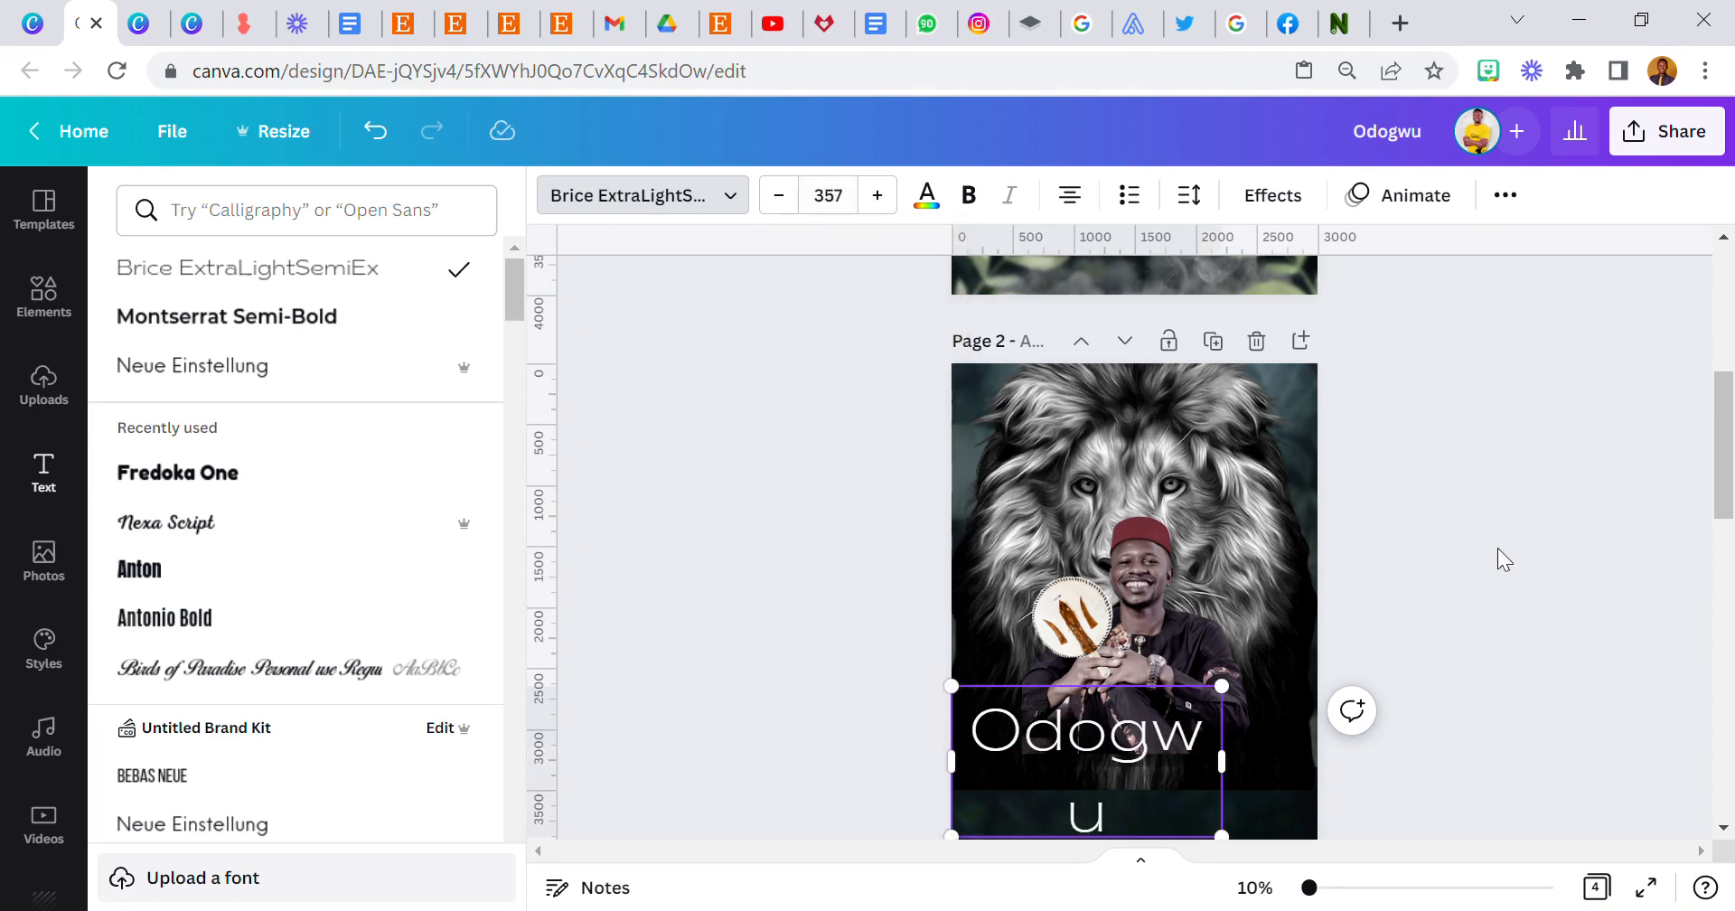
left_click_drag(1246, 786, 1306, 788)
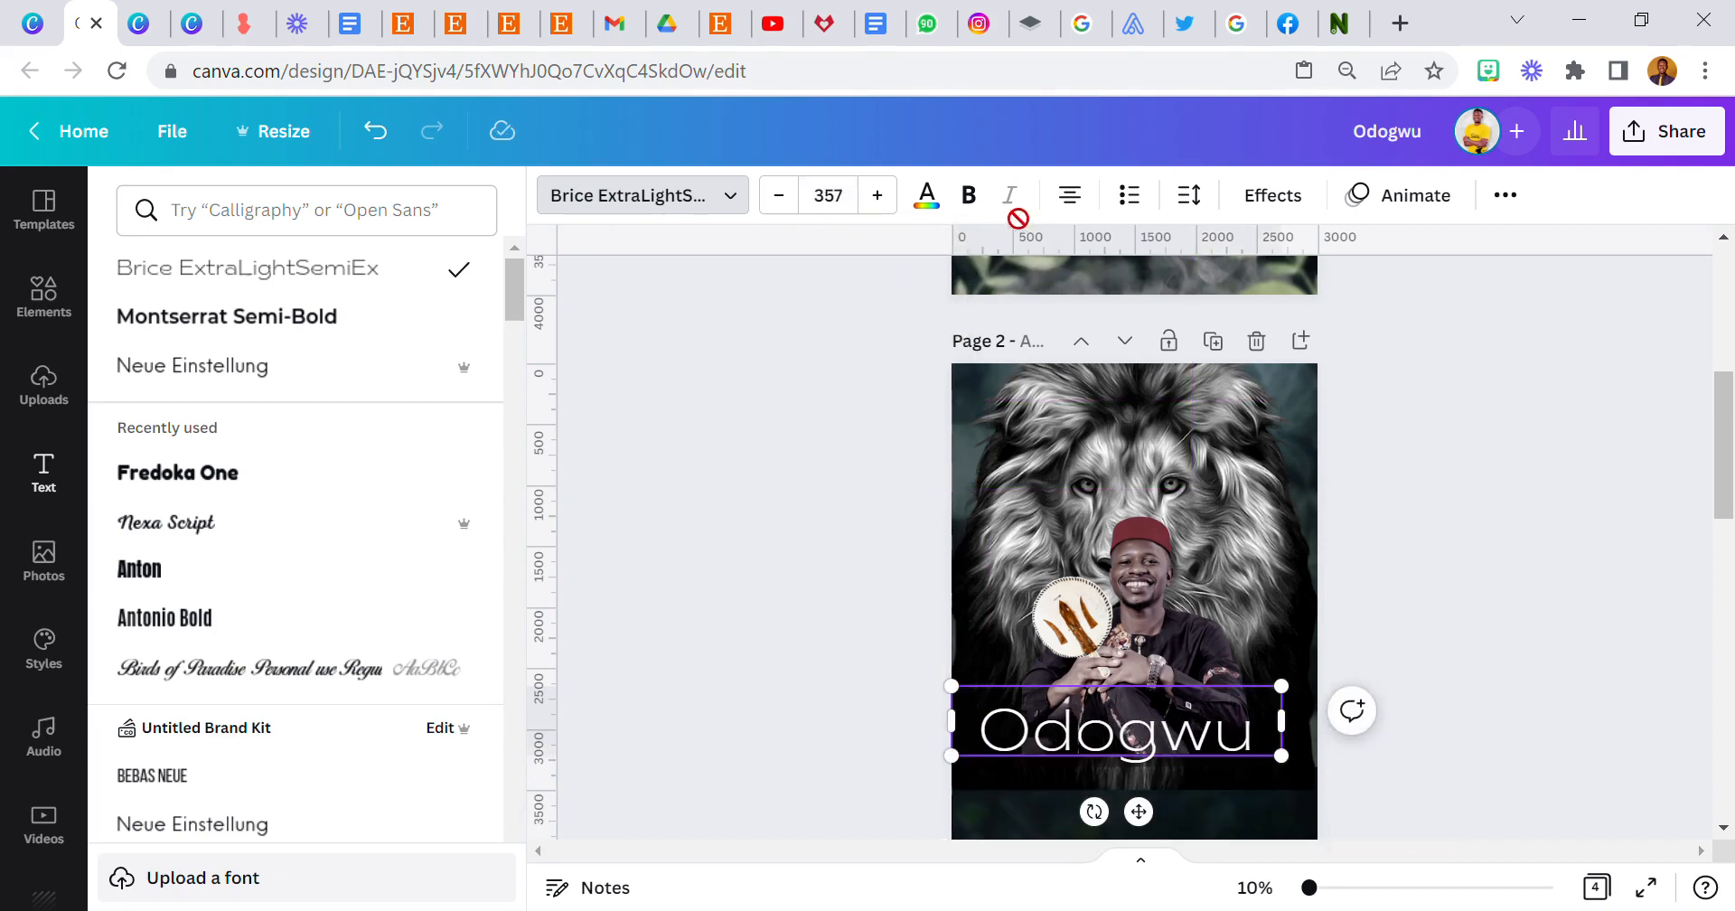
left_click(766, 557)
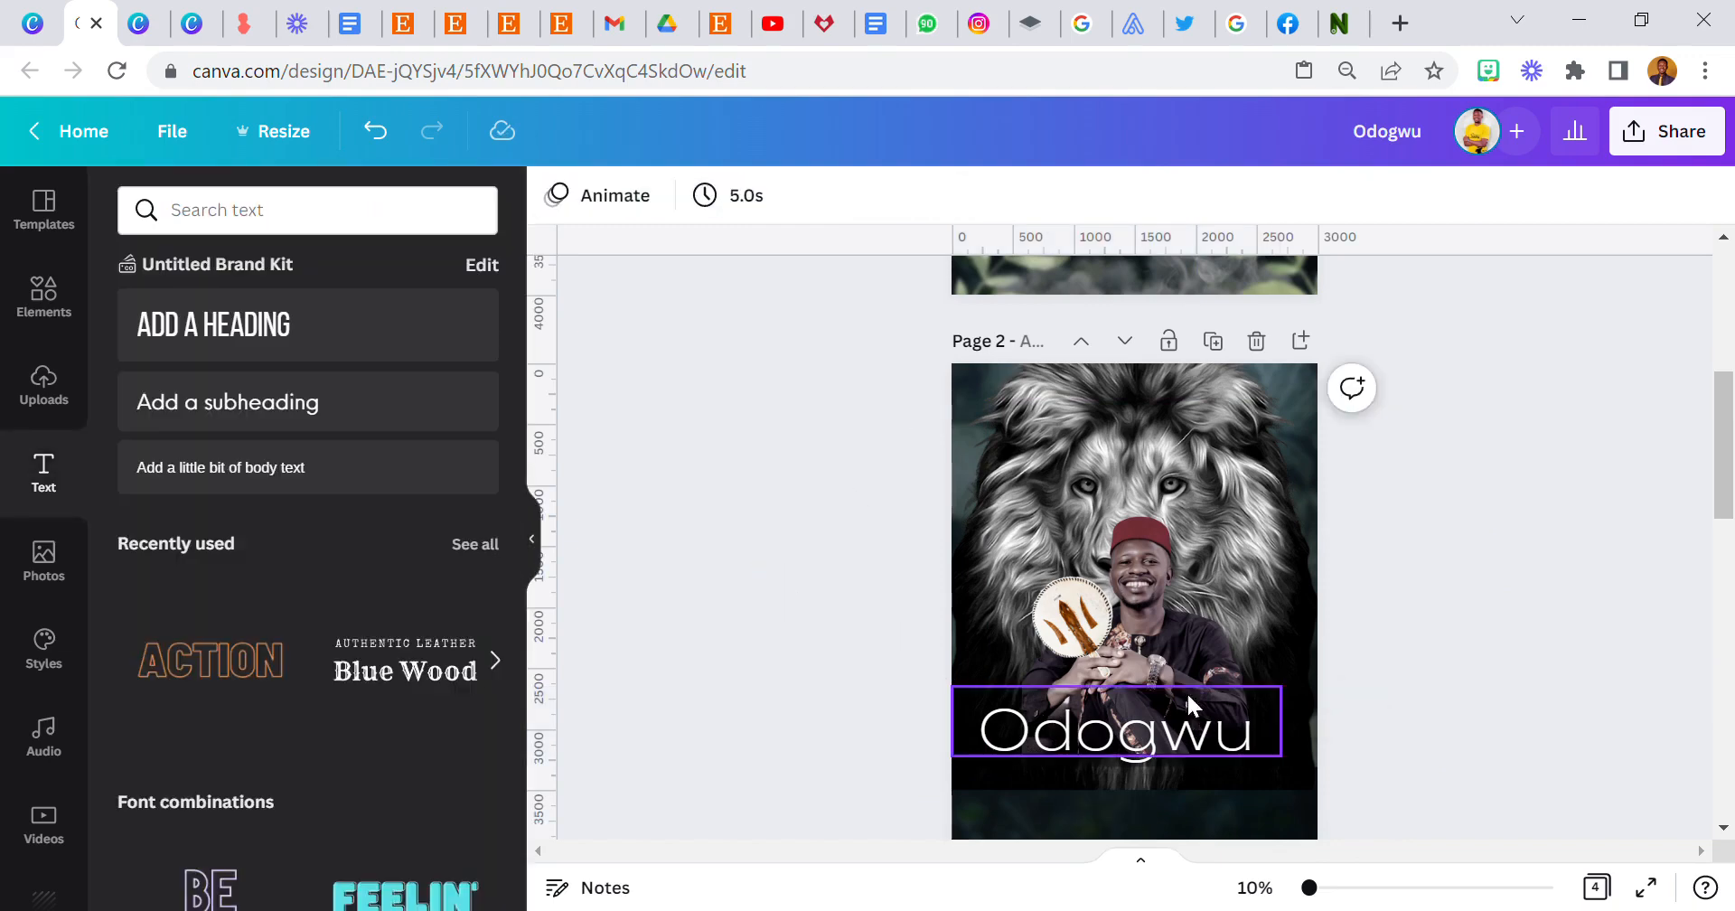
Make the "Odogwu" title bold and center it across the lower part of the man's cutout
left_click(1185, 691)
left_click_drag(1129, 692, 1184, 759)
left_click(827, 669)
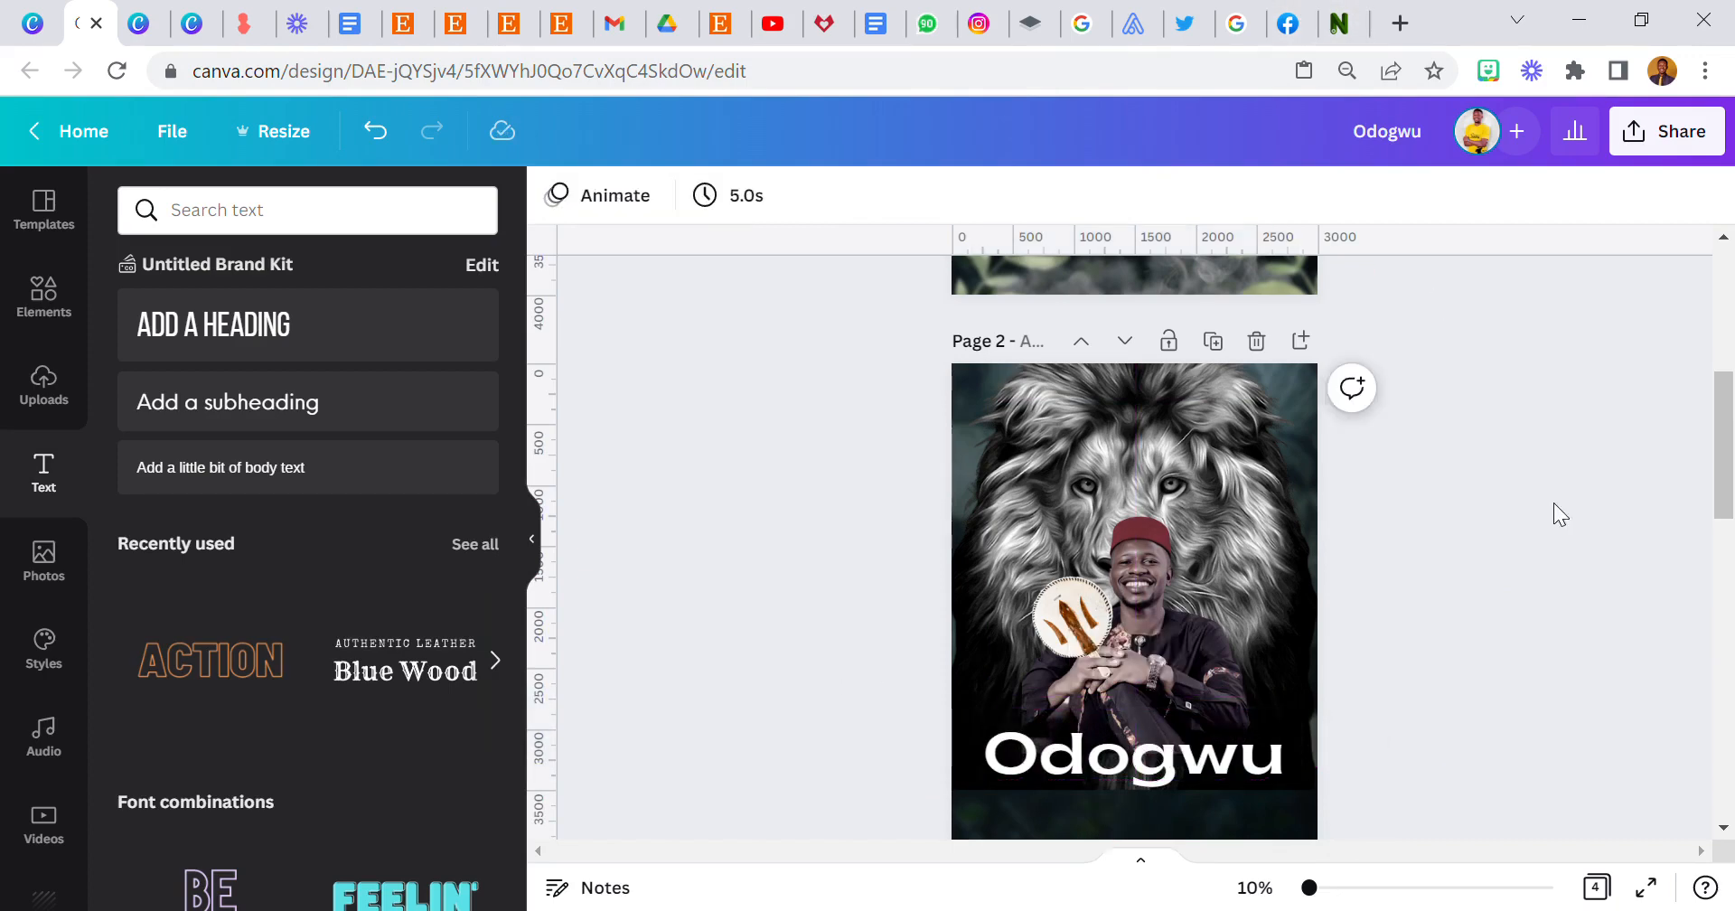
left_click_drag(1254, 767, 1258, 754)
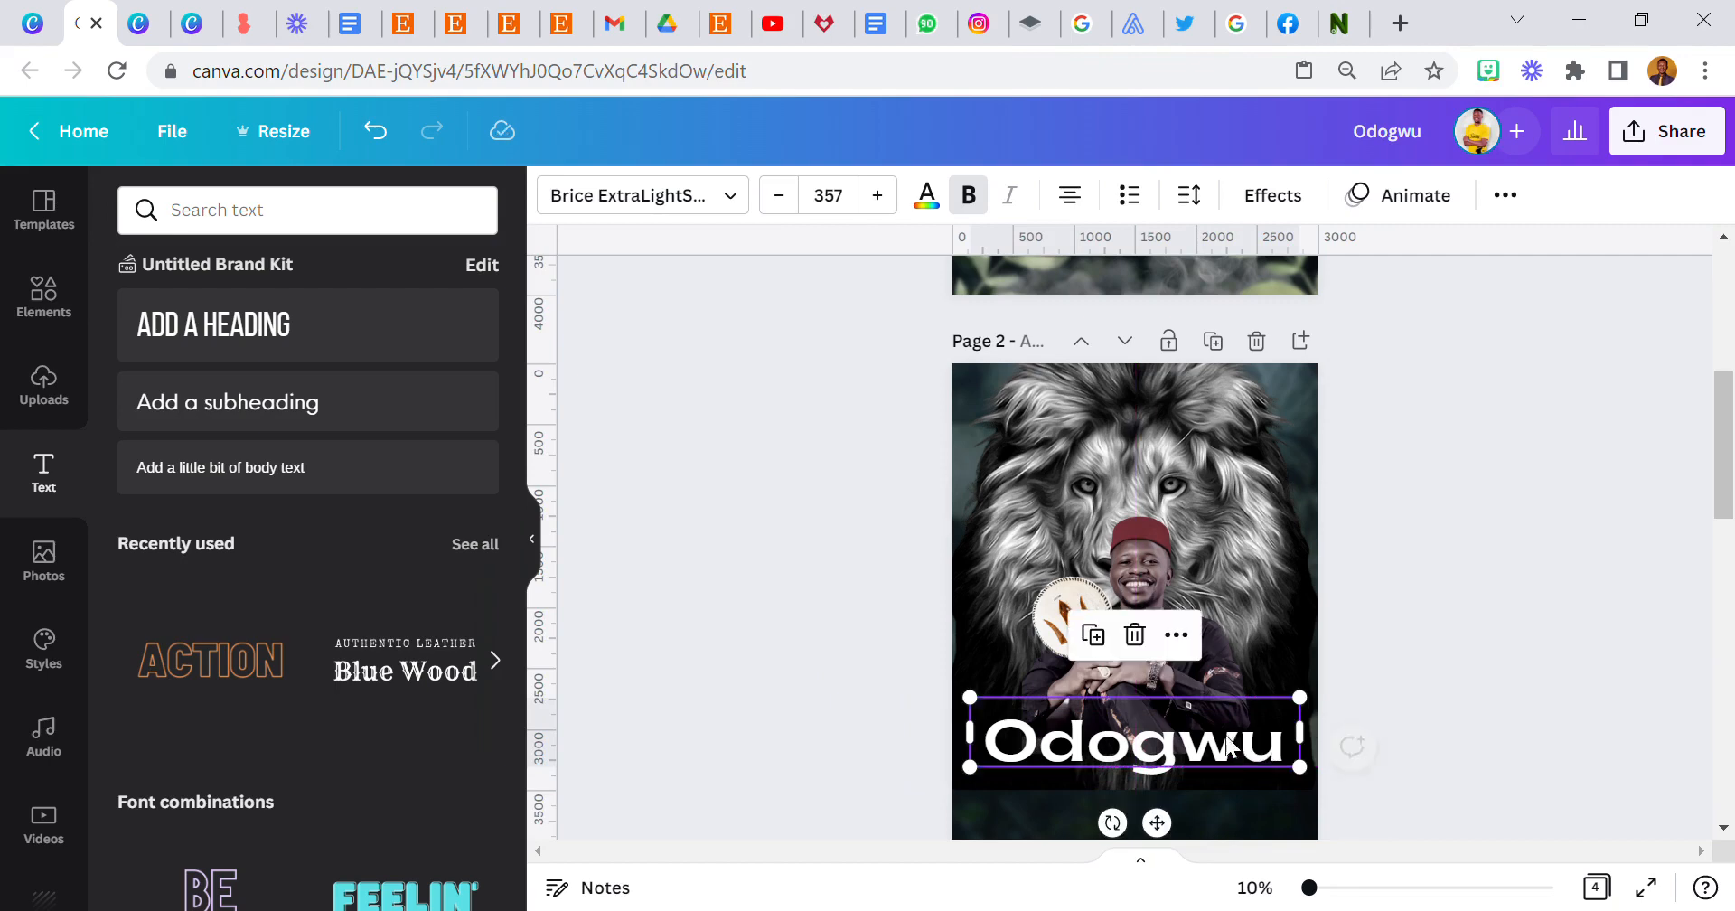
left_click(864, 647)
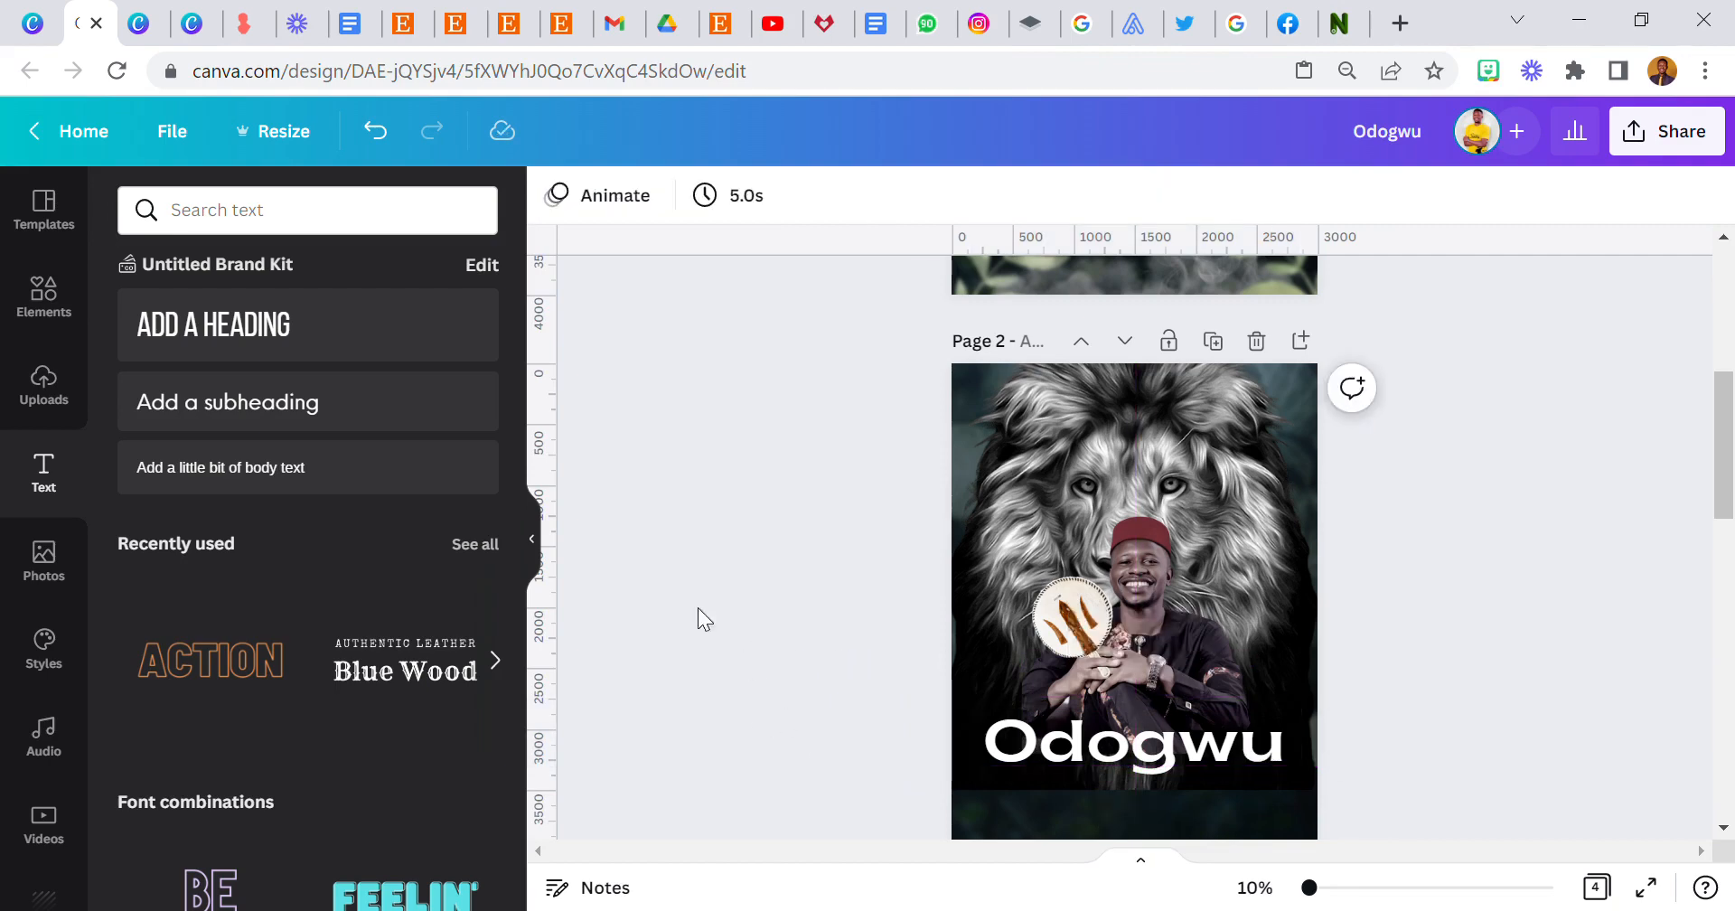
Copy the "KELOVE" text from page 1 to page 2 and lower the "Odogwu" title beneath it
scroll(1308, 469, "up", 3)
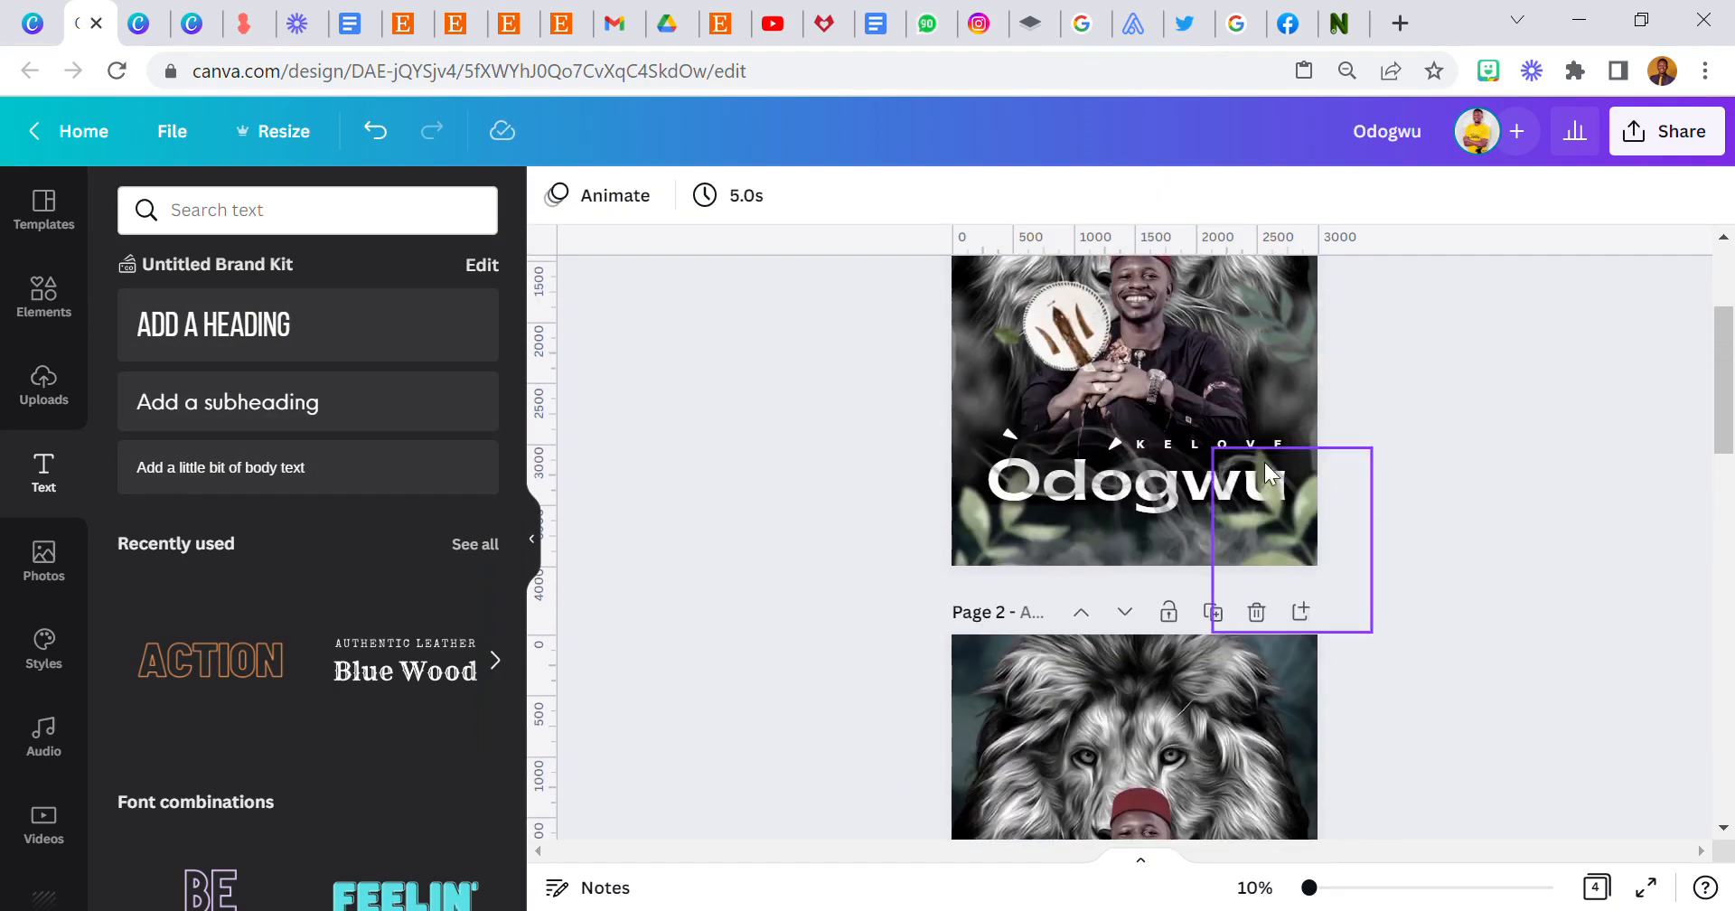
right_click(1214, 436)
left_click(1273, 386)
scroll(1145, 583, "down", 3)
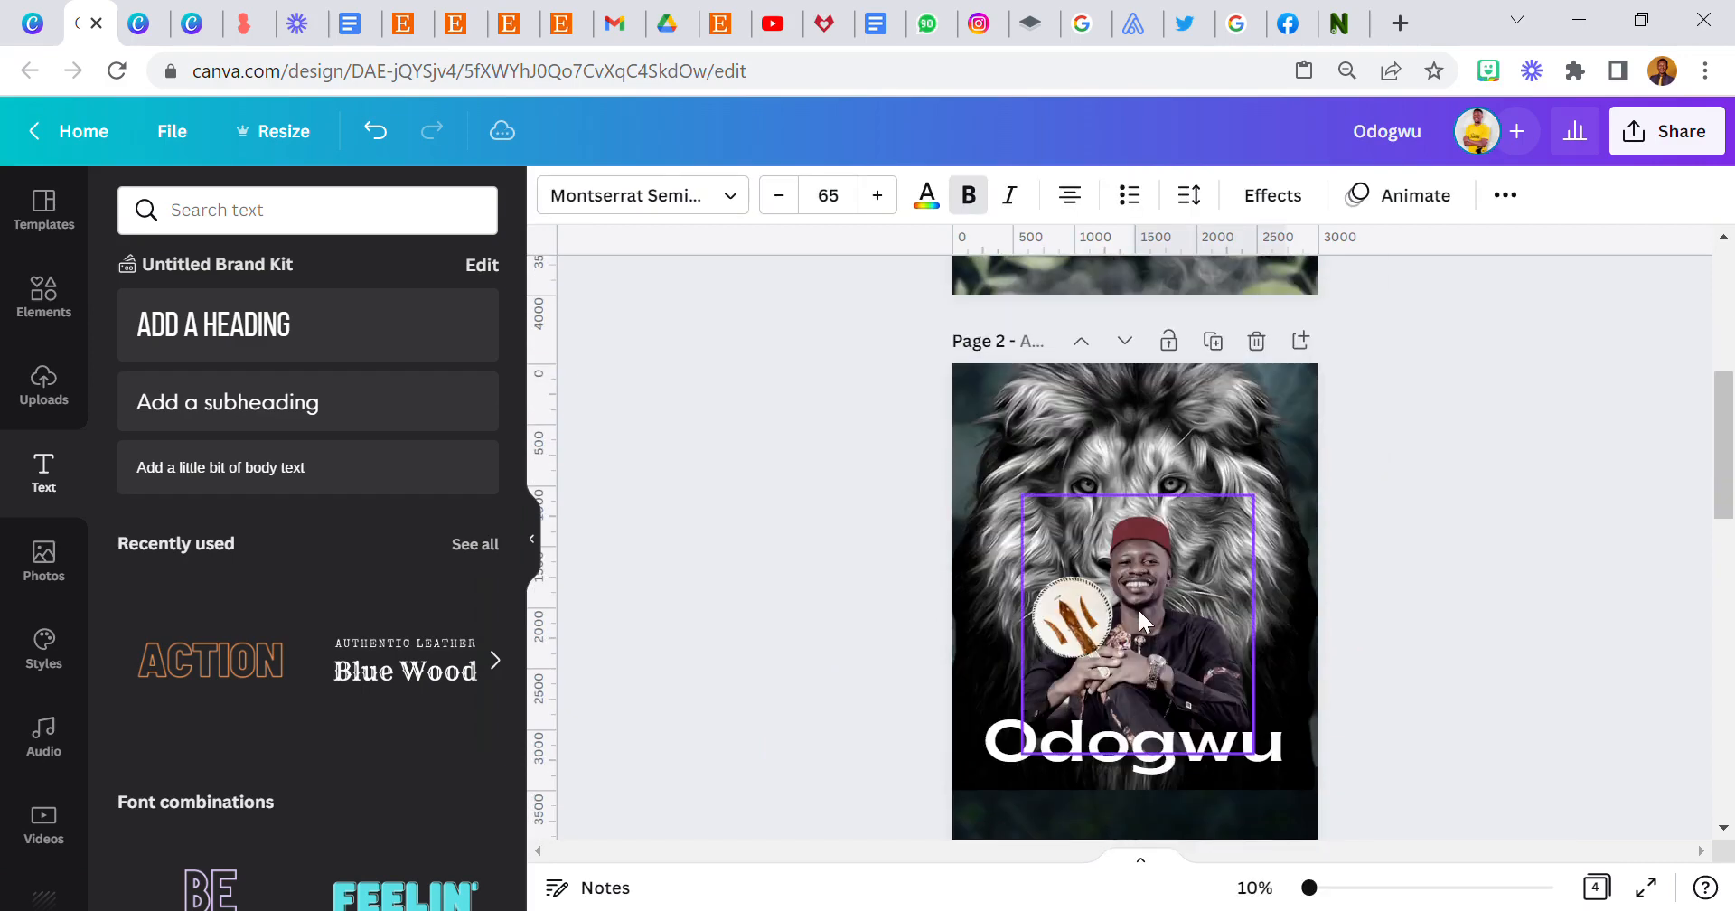
right_click(1138, 607)
left_click(1274, 278)
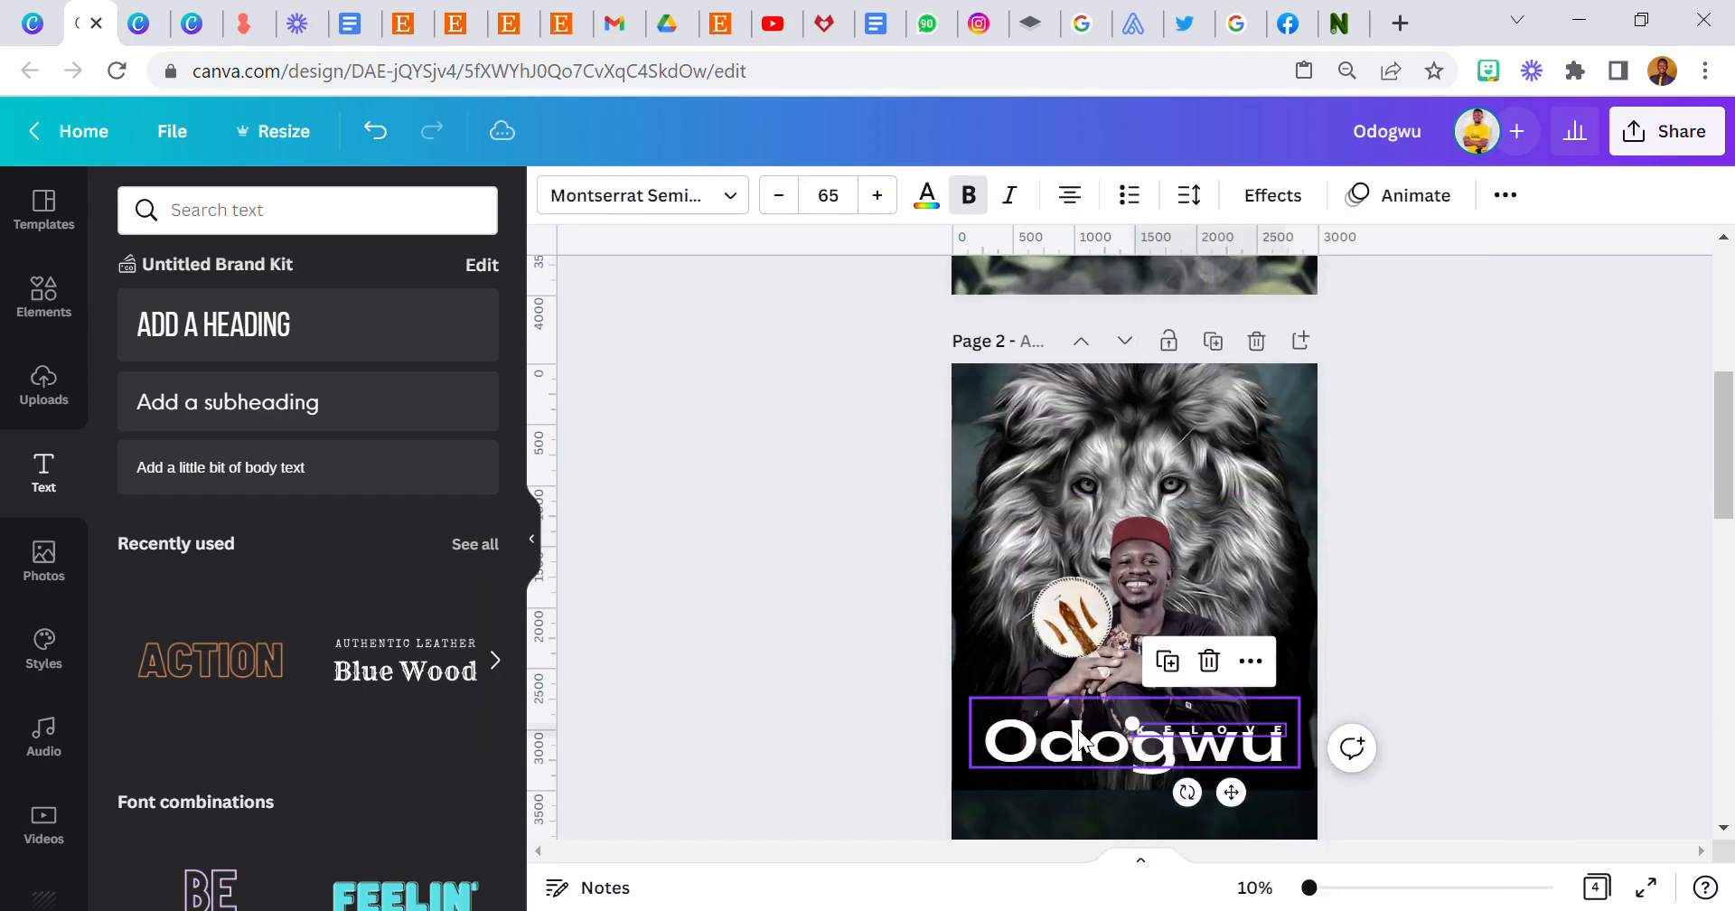
left_click_drag(1075, 754, 1089, 775)
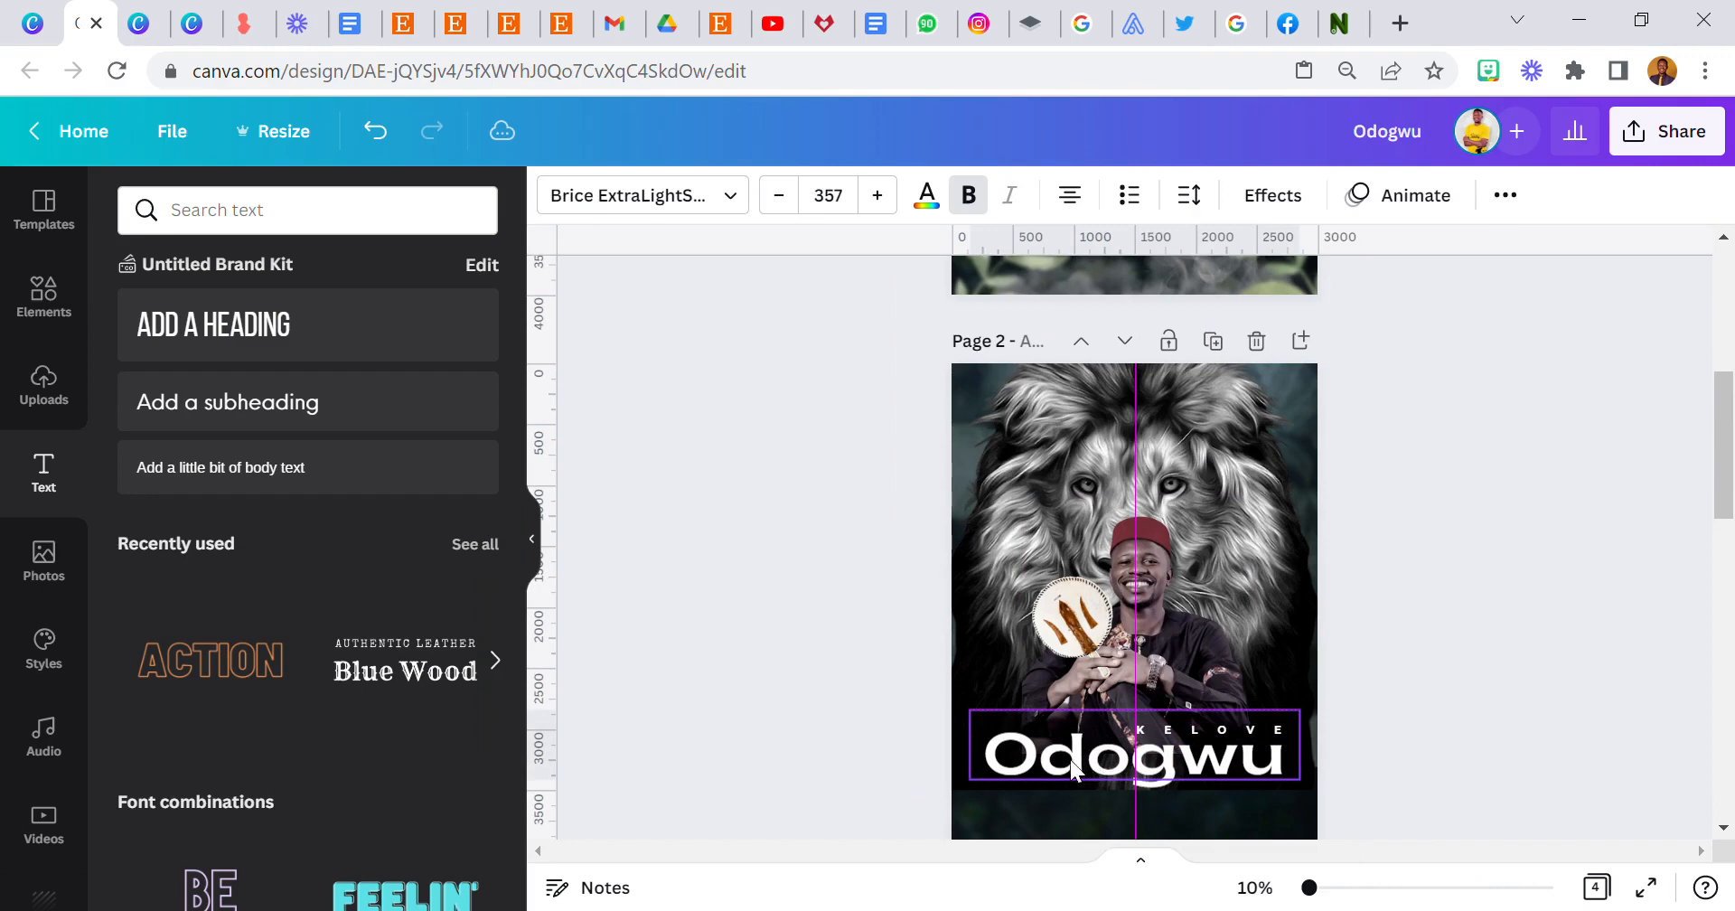
left_click(885, 707)
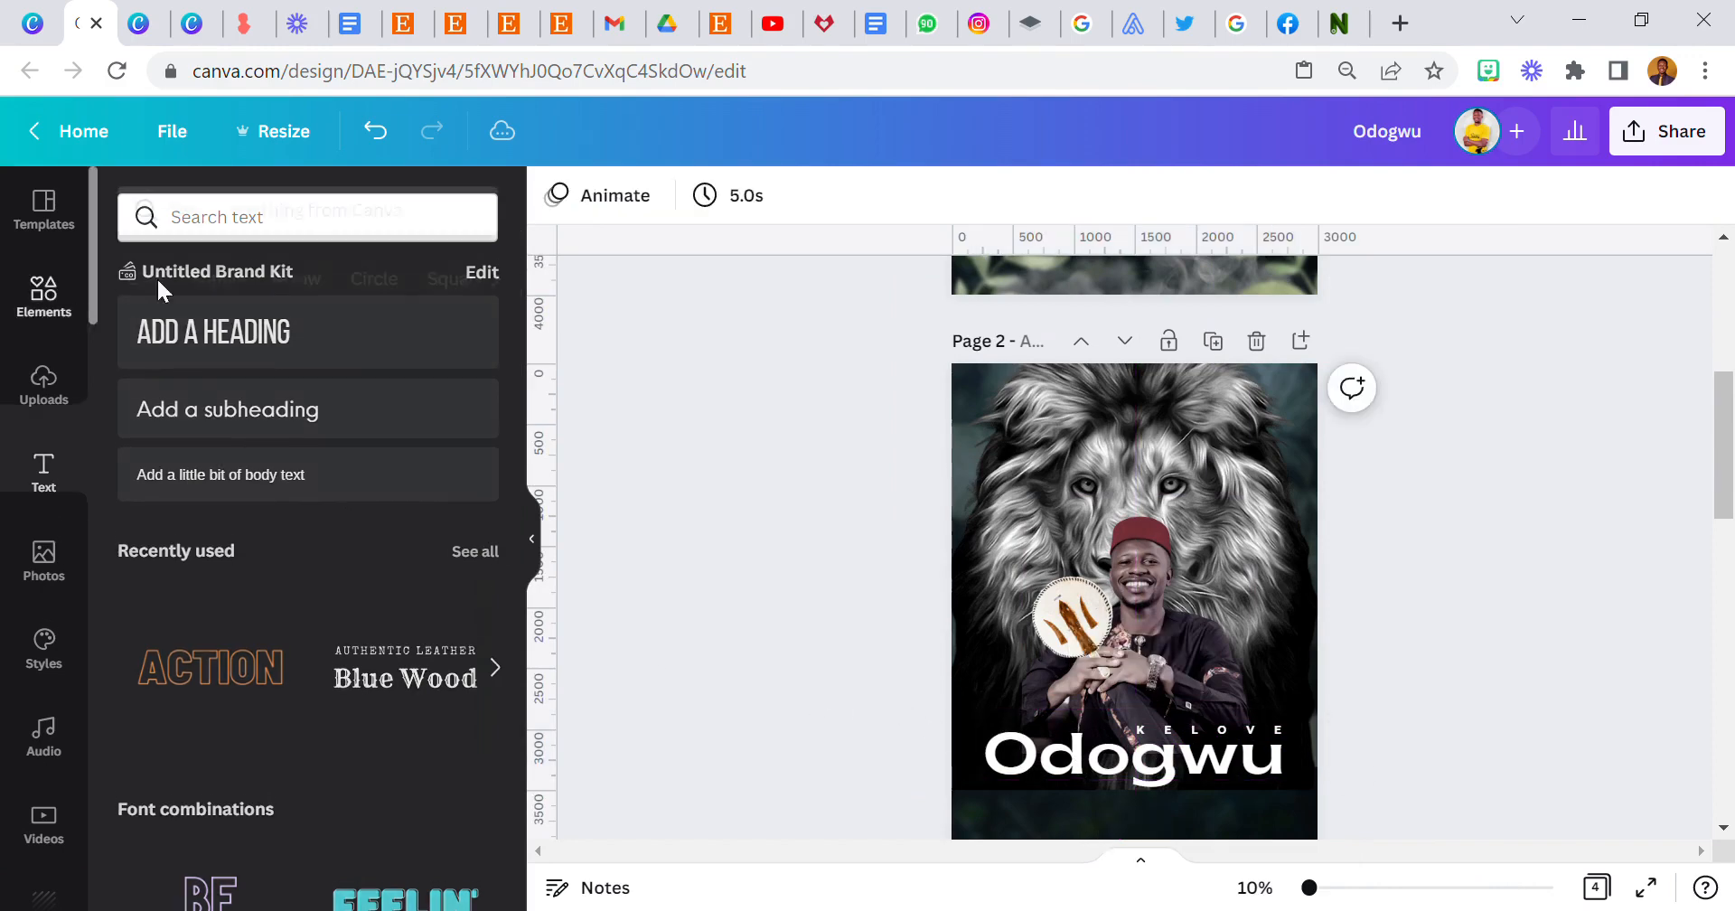
Search the elements library for "punctuation marks" and limit the results to graphics
left_click(74, 299)
left_click(254, 235)
type("punc")
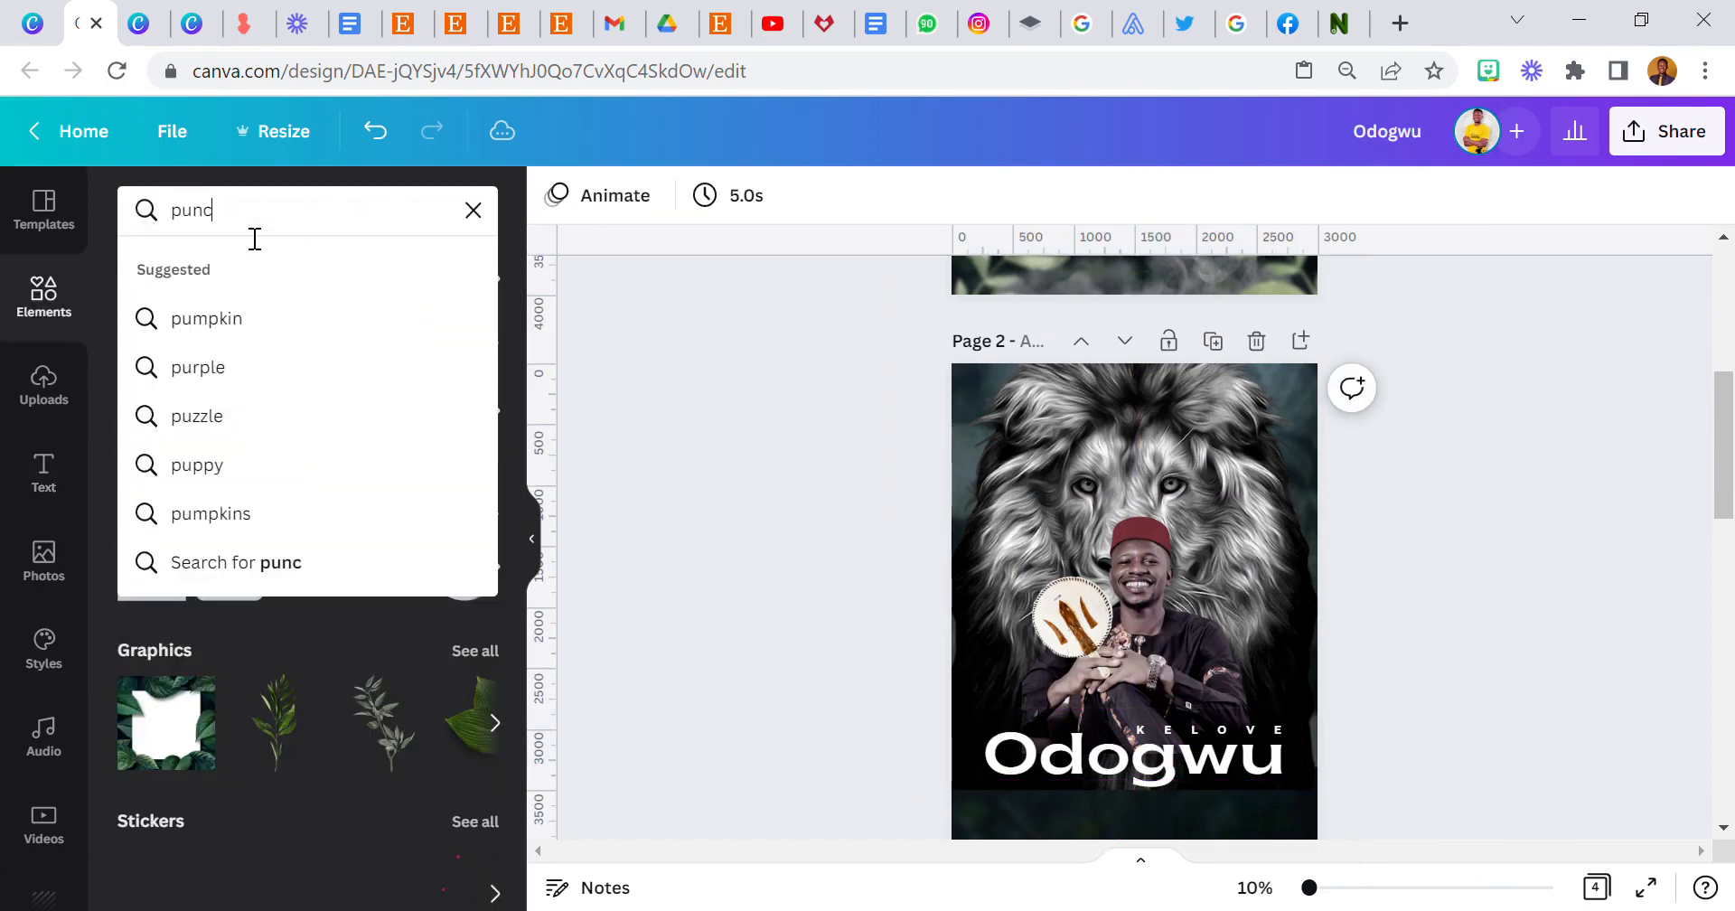
type("tuation")
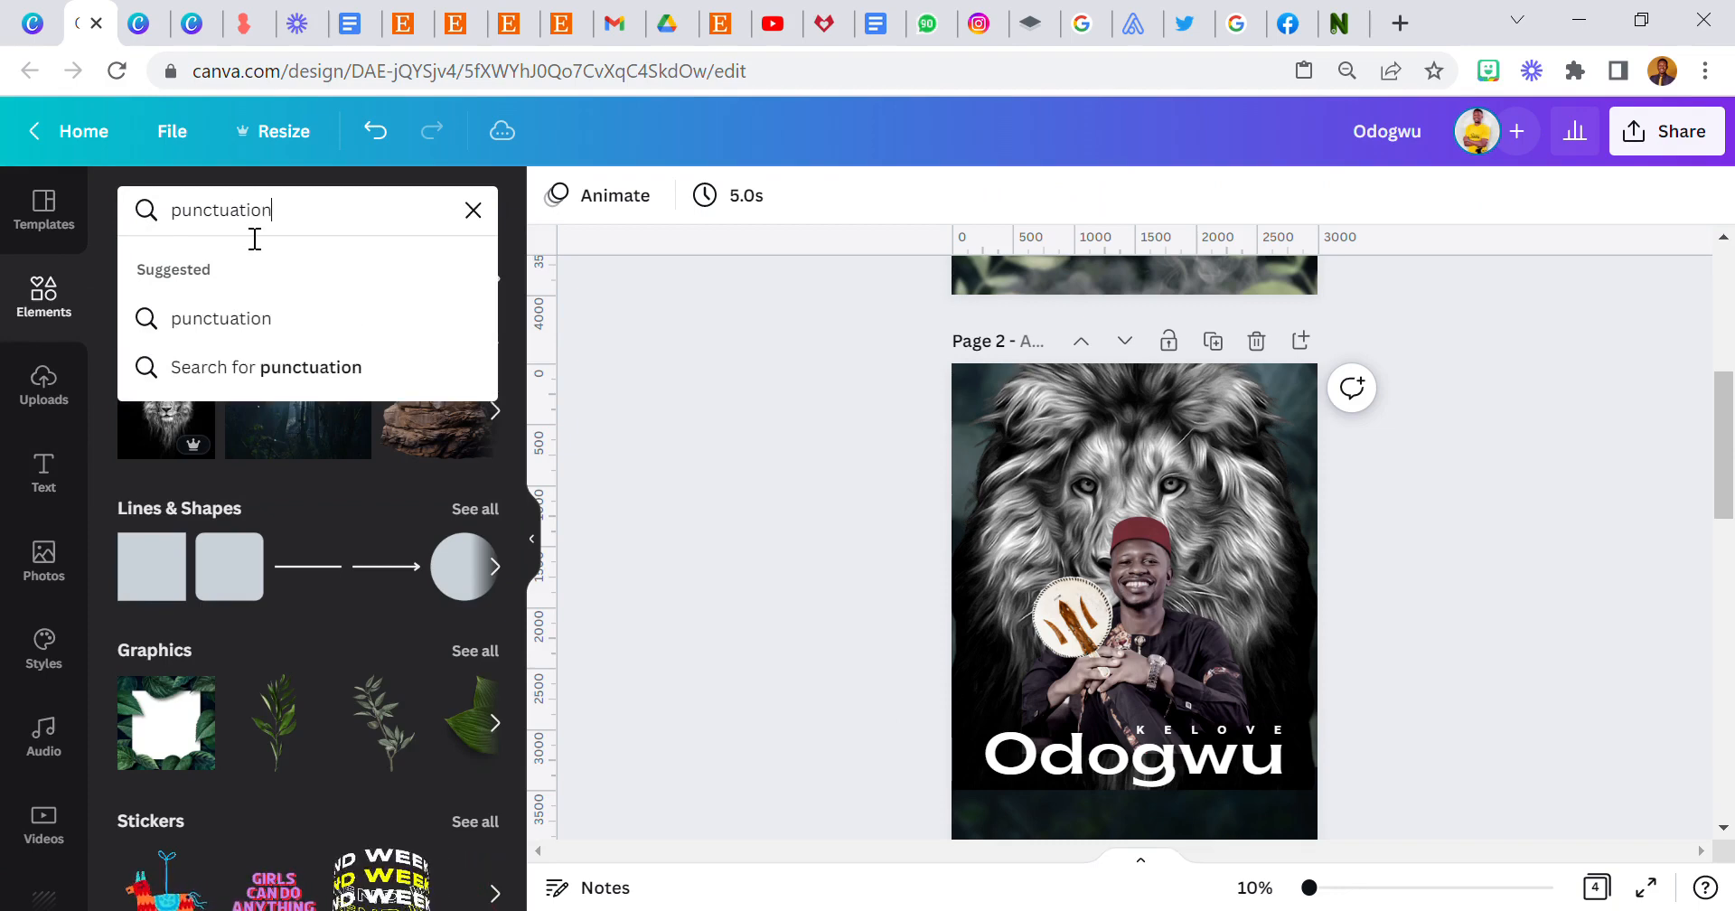
type(" markd")
key("Return")
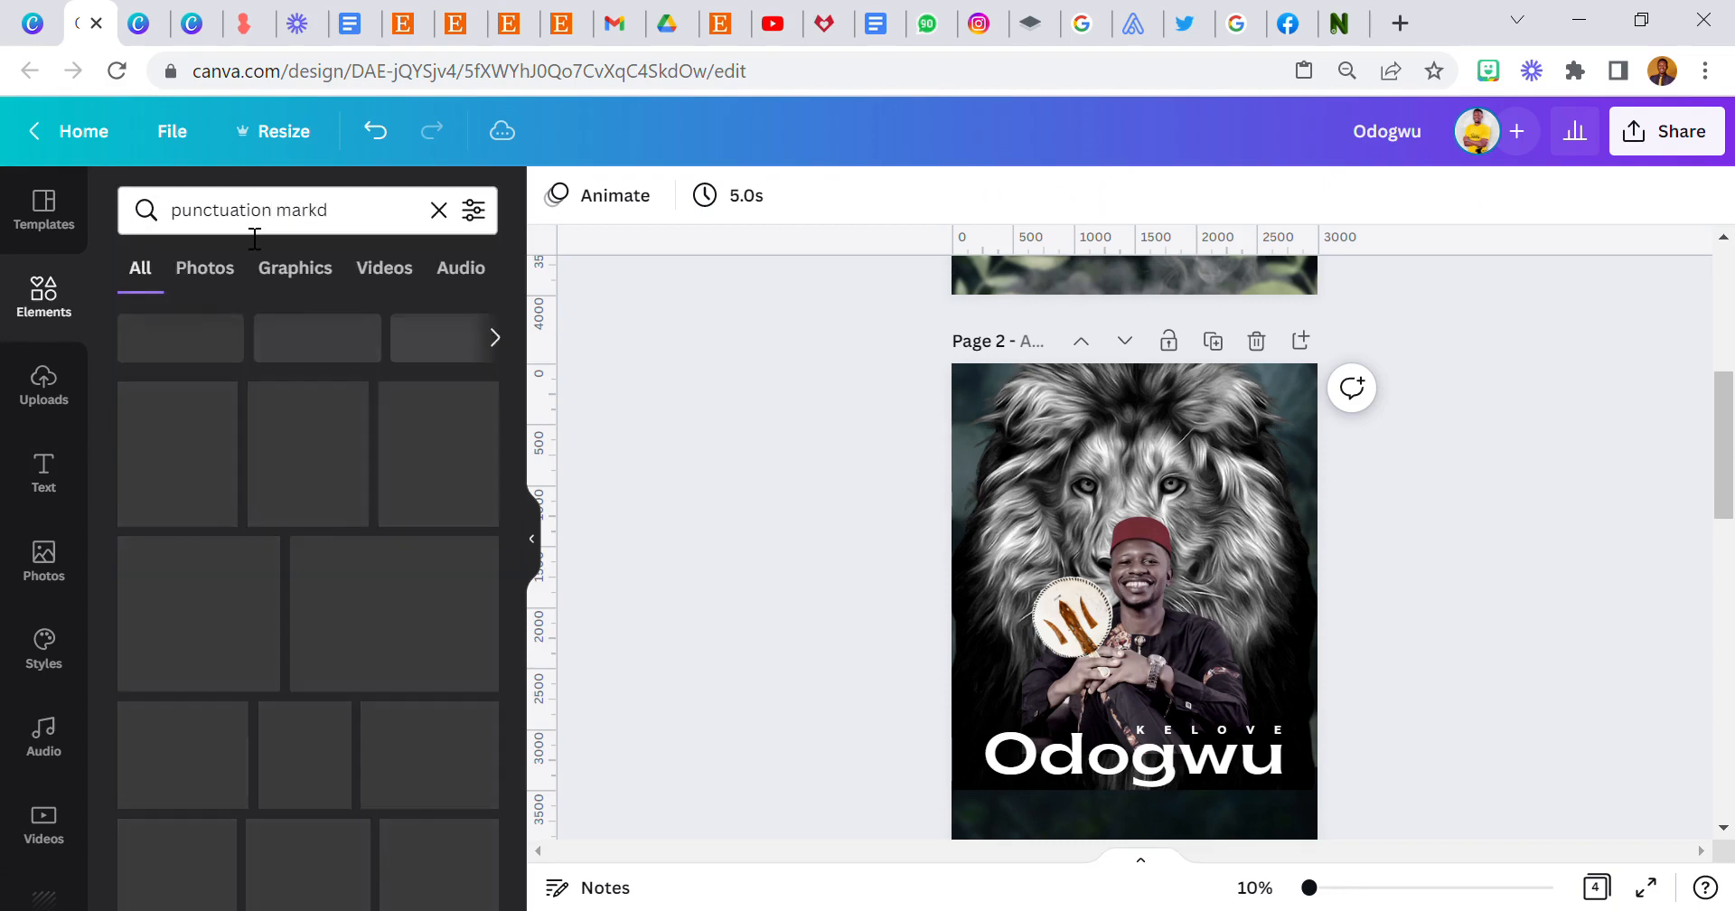
left_click(351, 222)
key("BackSpace")
type("s")
key("Return")
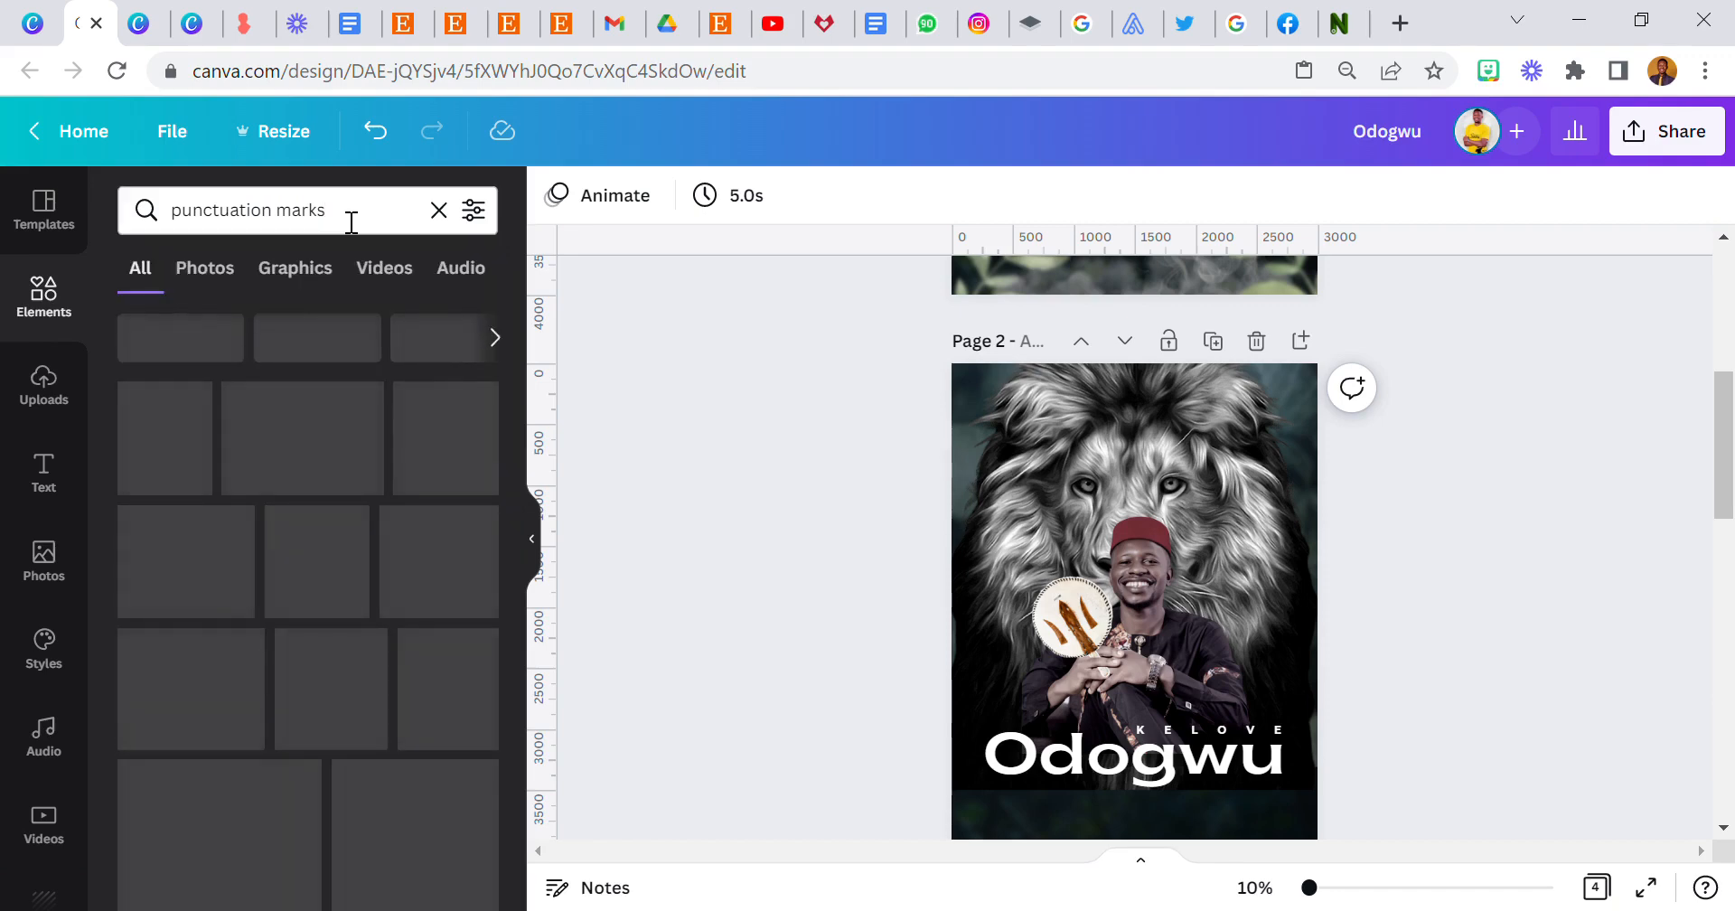
left_click(282, 277)
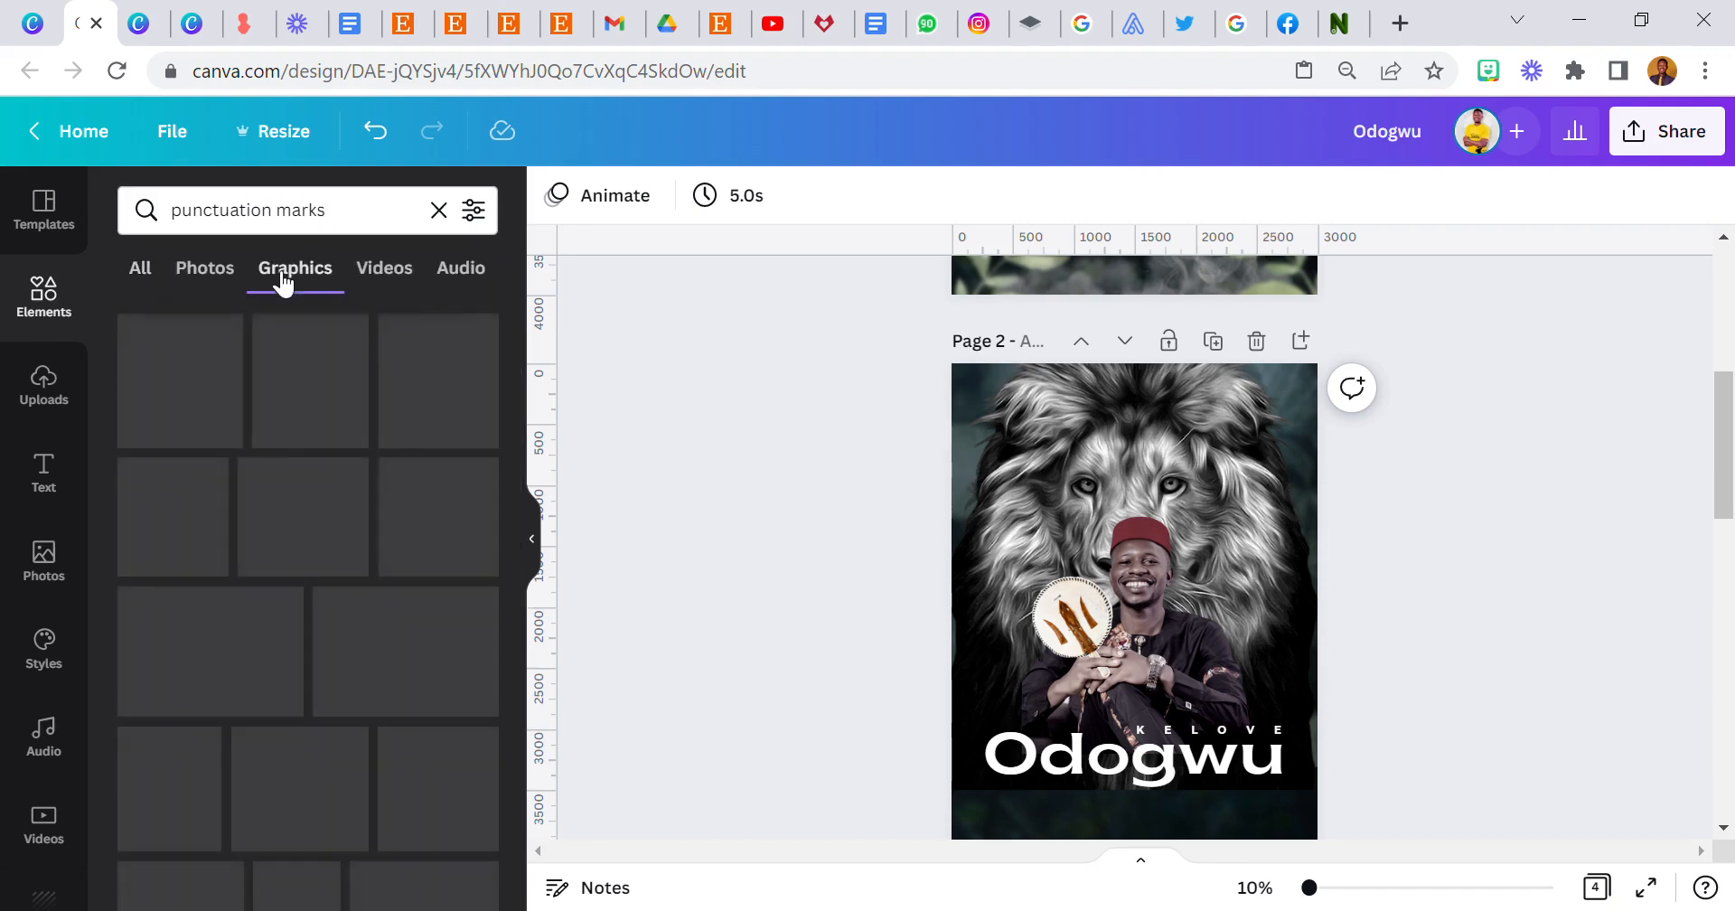
Refine the graphics search to "punctuation marks icon" and add the pink wedge-shaped mark to page 2
left_click(381, 224)
type("icon")
key("Return")
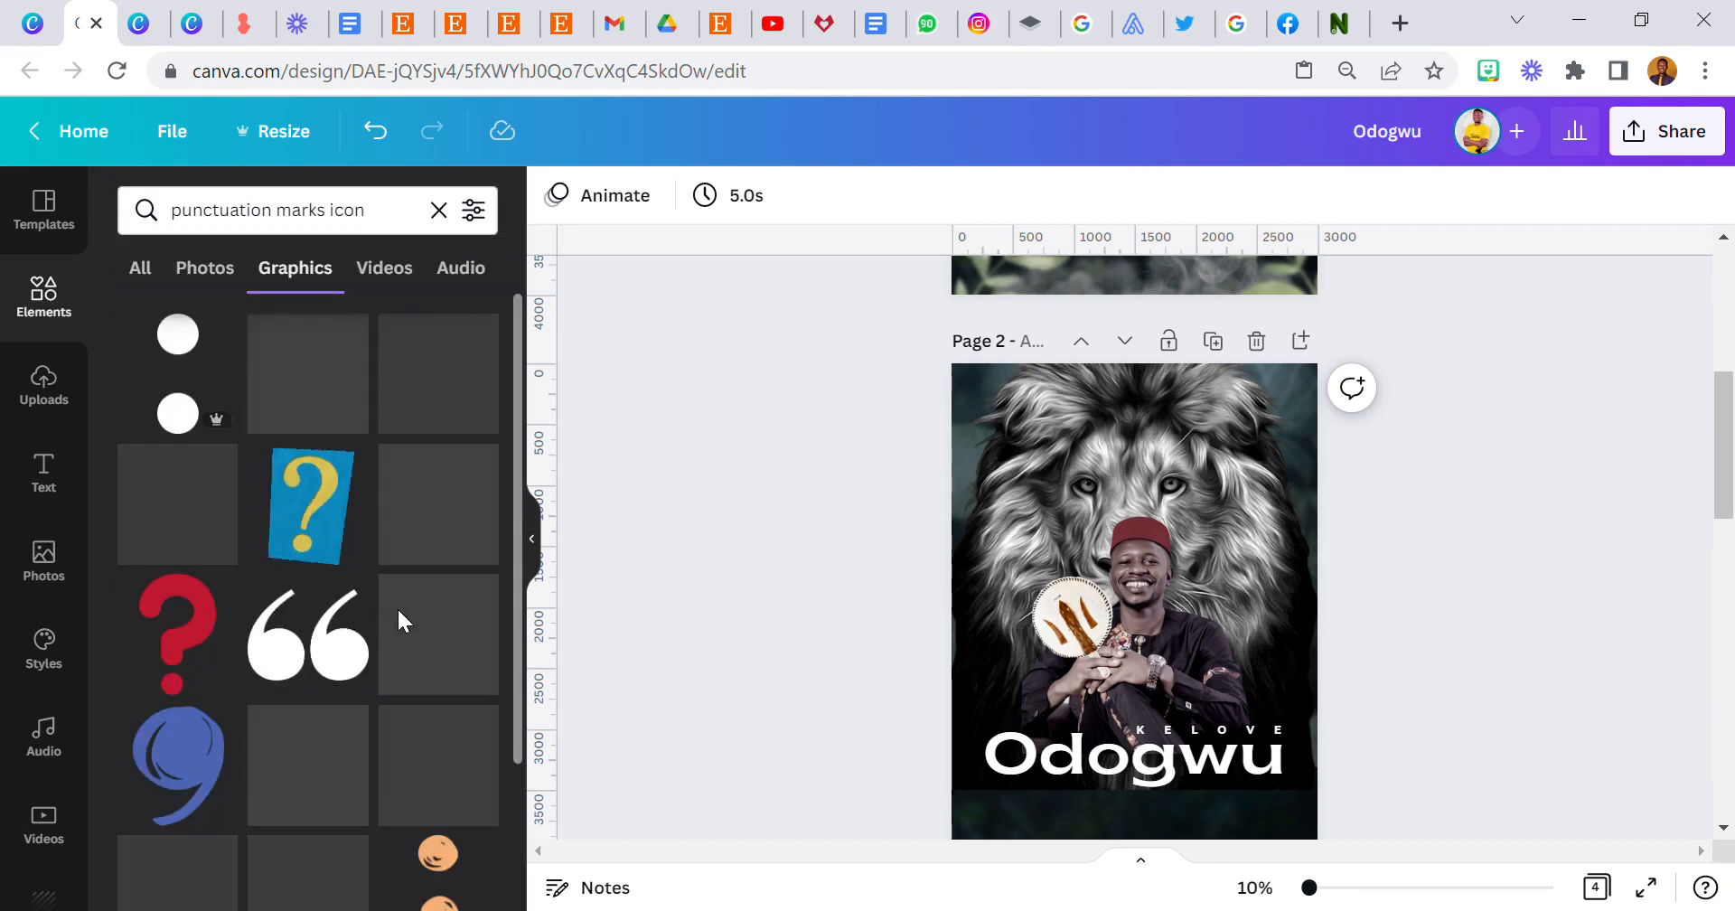
scroll(398, 605, "down", 3)
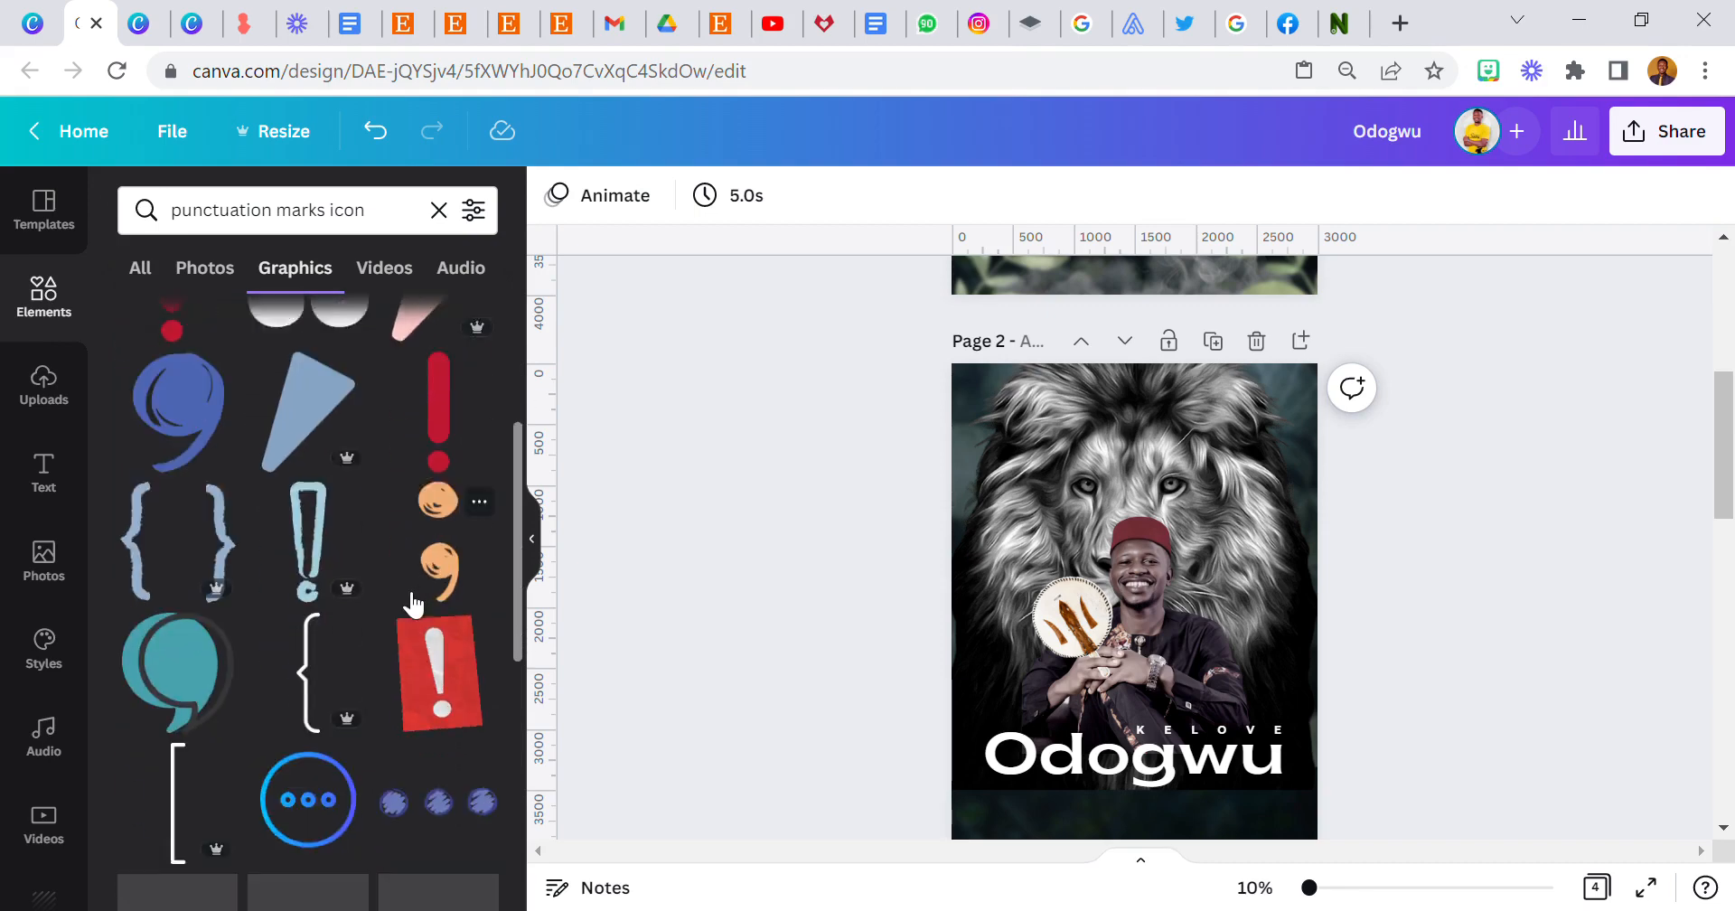
scroll(409, 601, "up", 2)
left_click(432, 511)
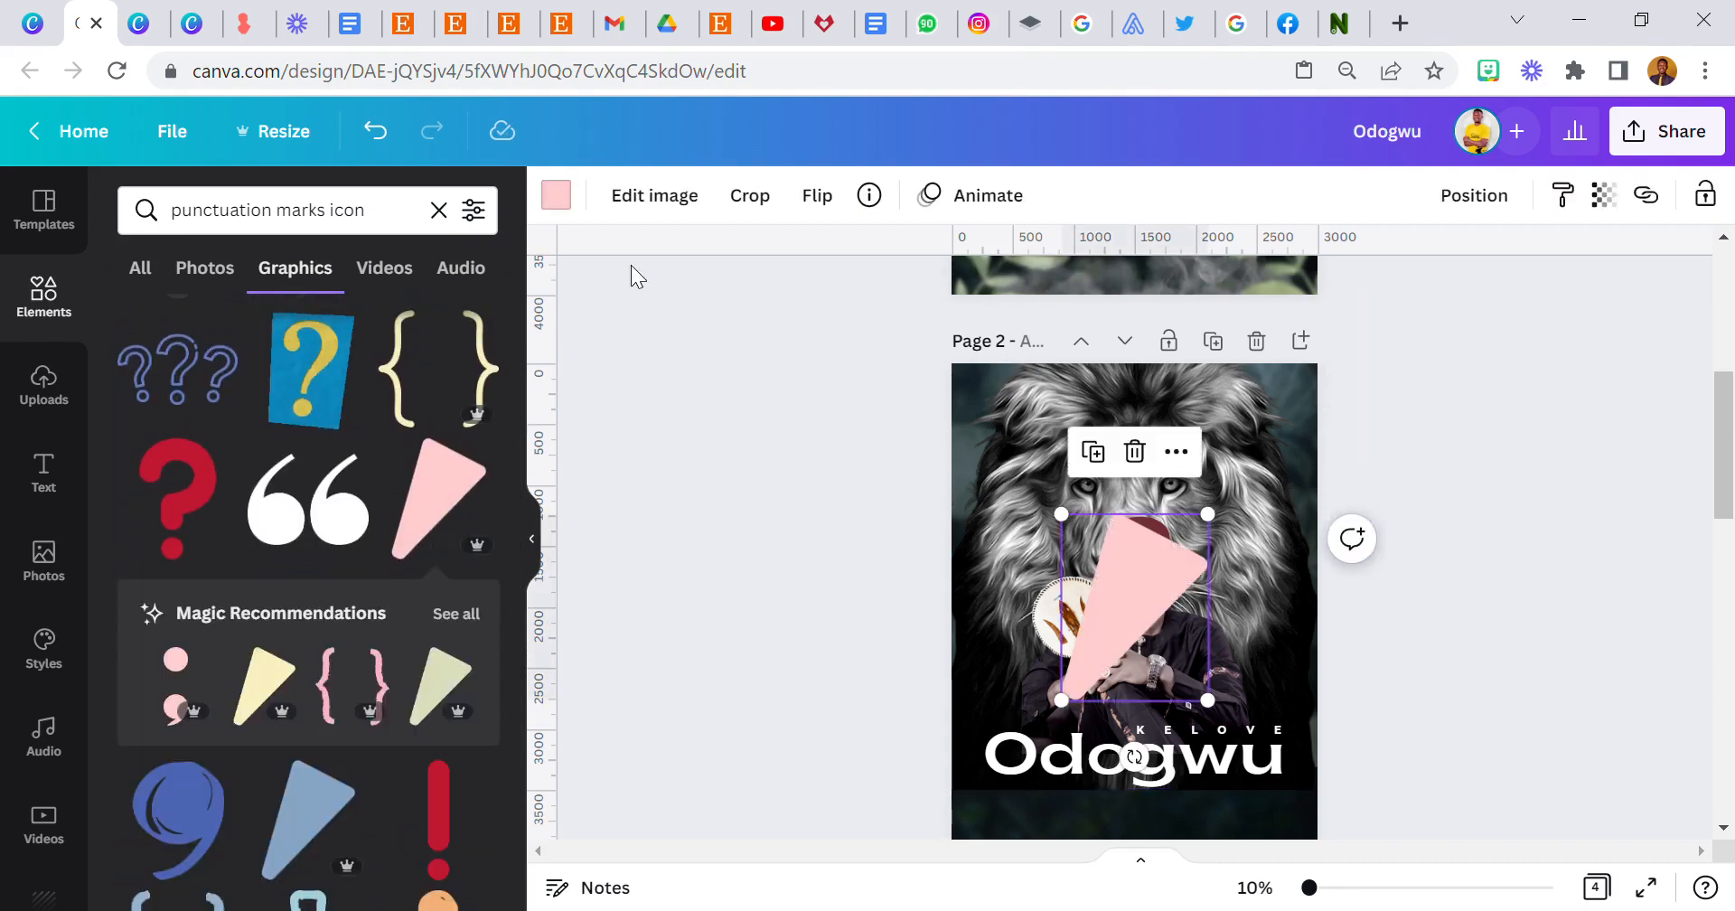
Color the wedge mark white and shrink it to about 78 by 100
left_click(560, 203)
left_click(339, 322)
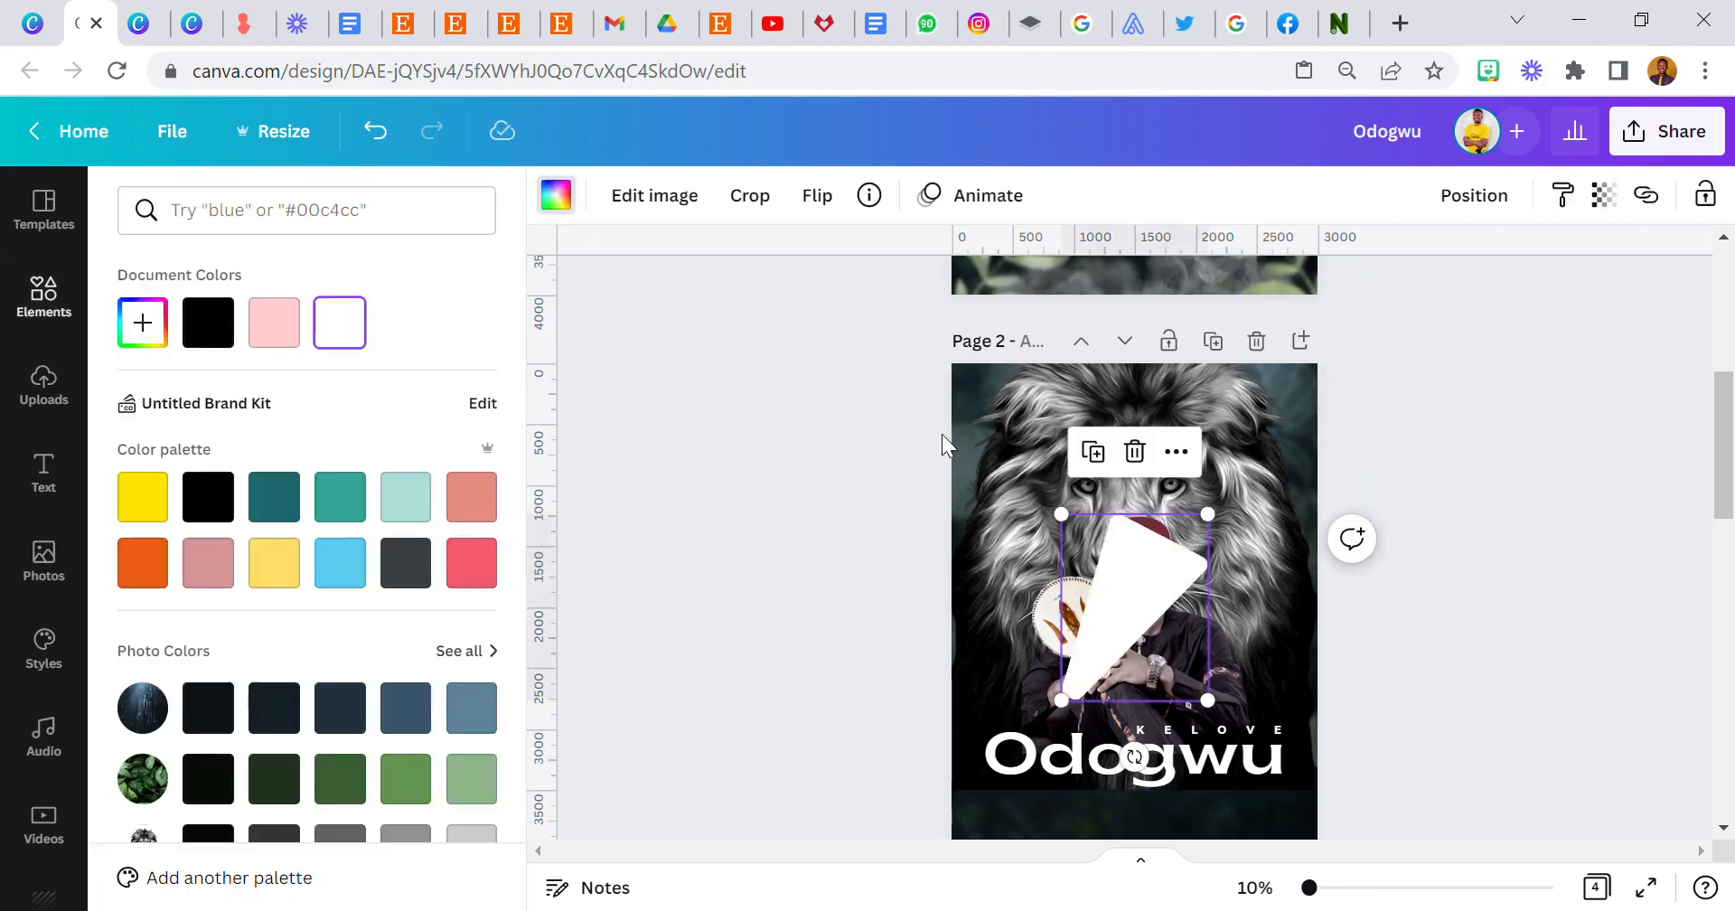
left_click_drag(1072, 529, 1180, 666)
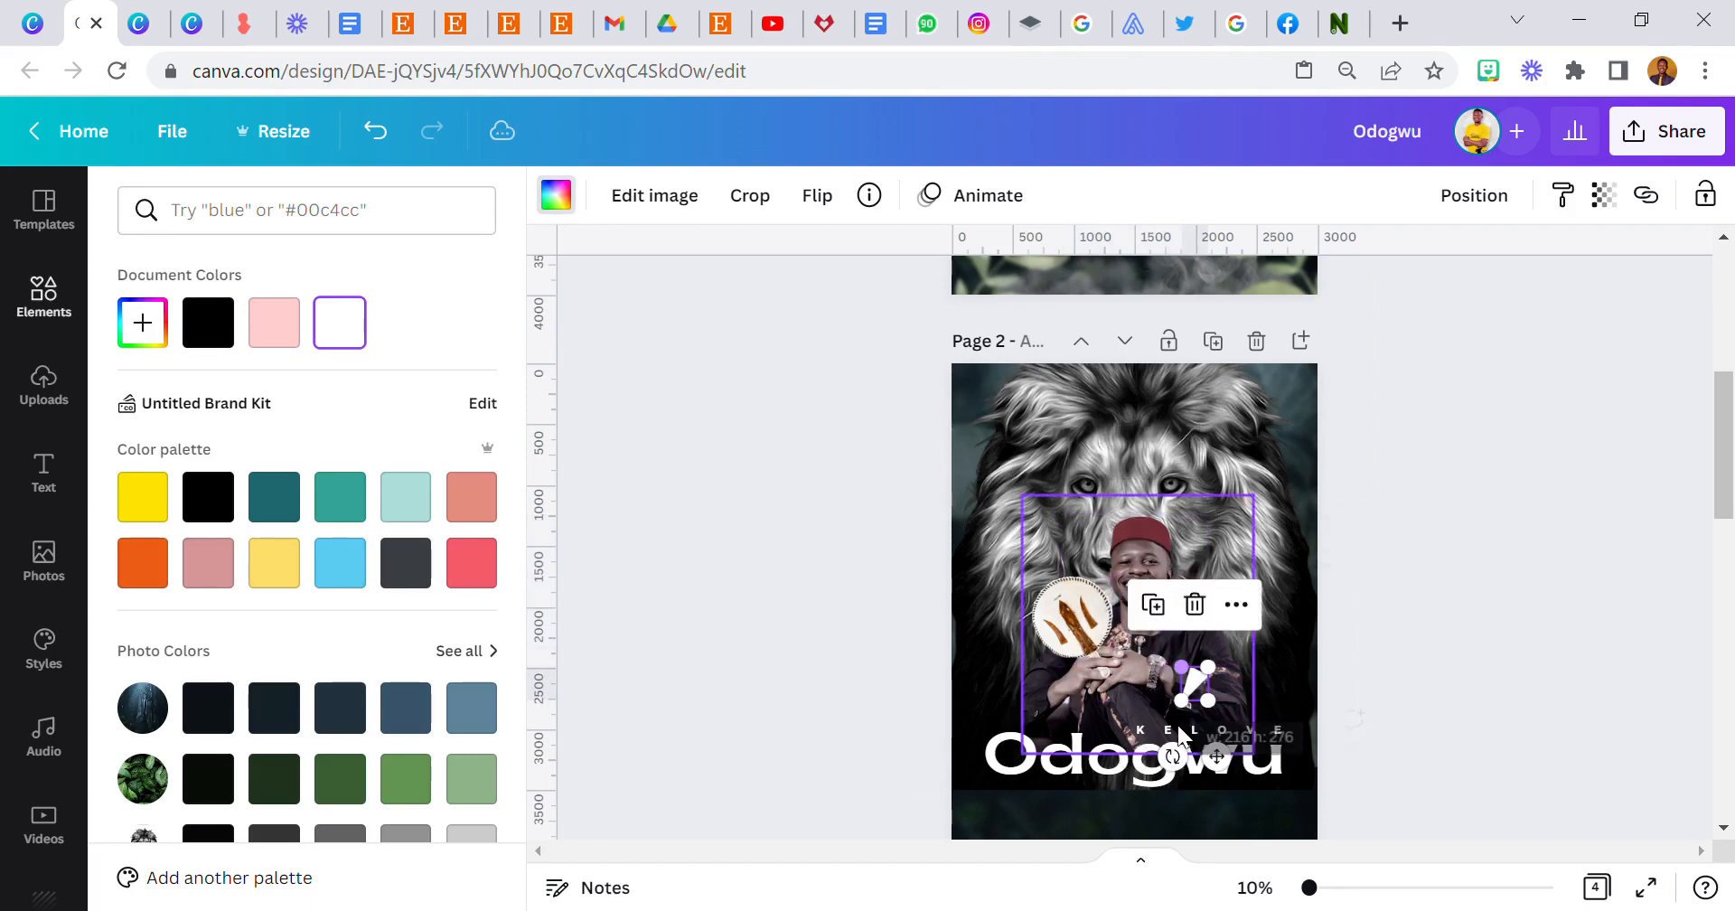
left_click_drag(1336, 887, 1345, 887)
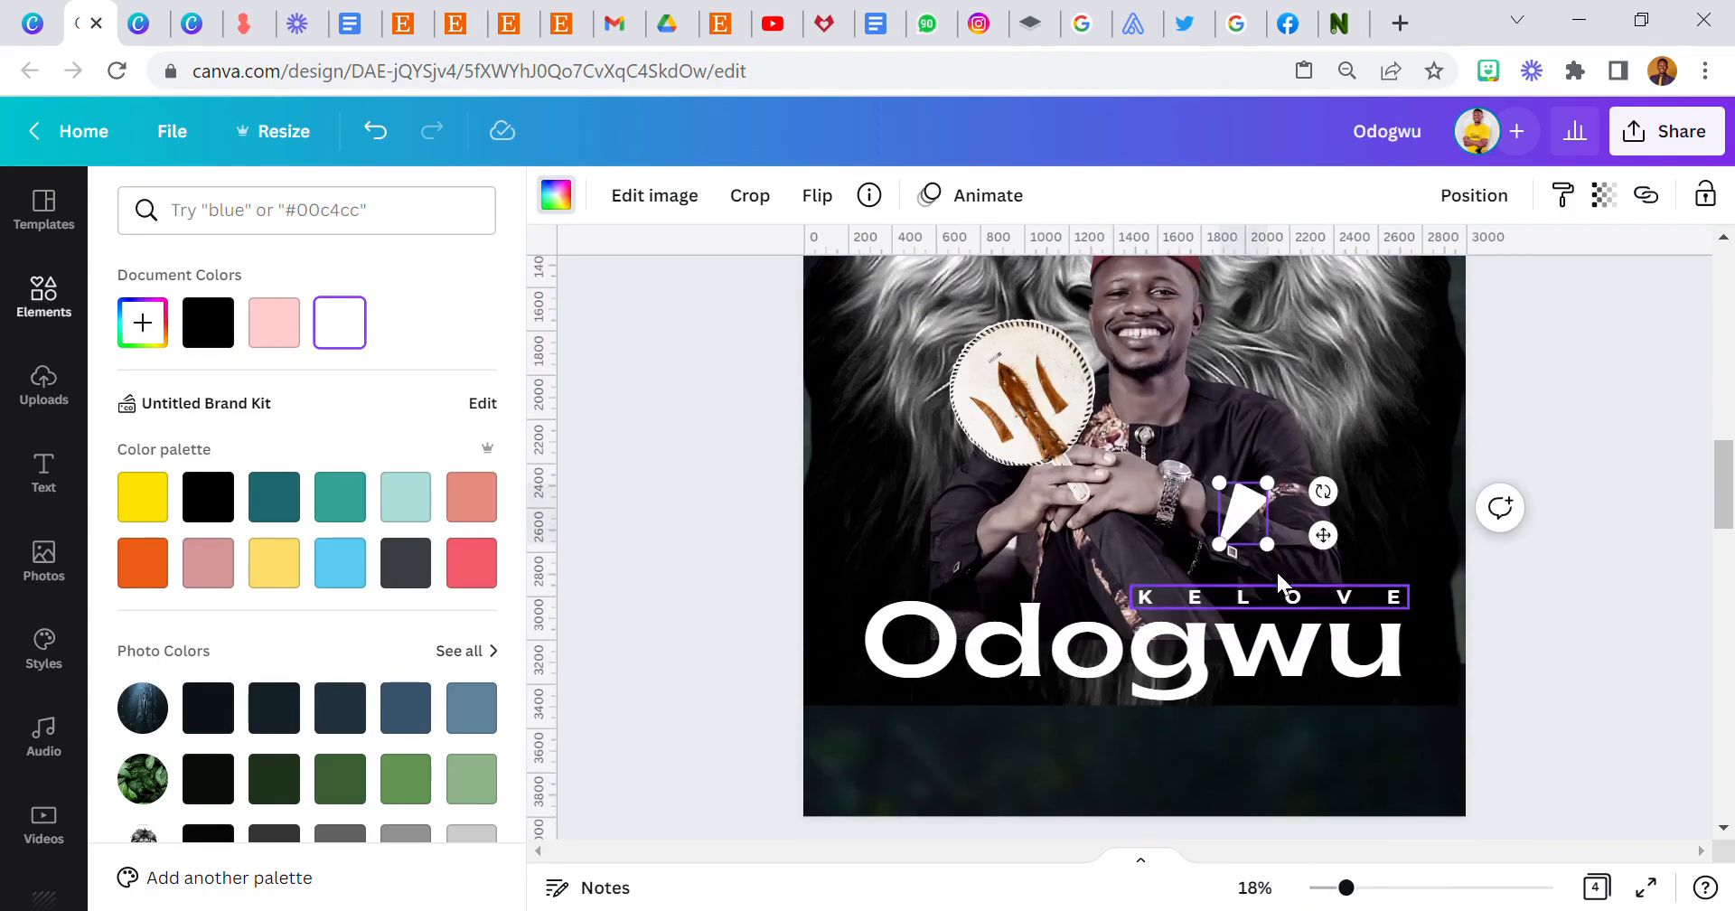
left_click_drag(1278, 511, 1248, 524)
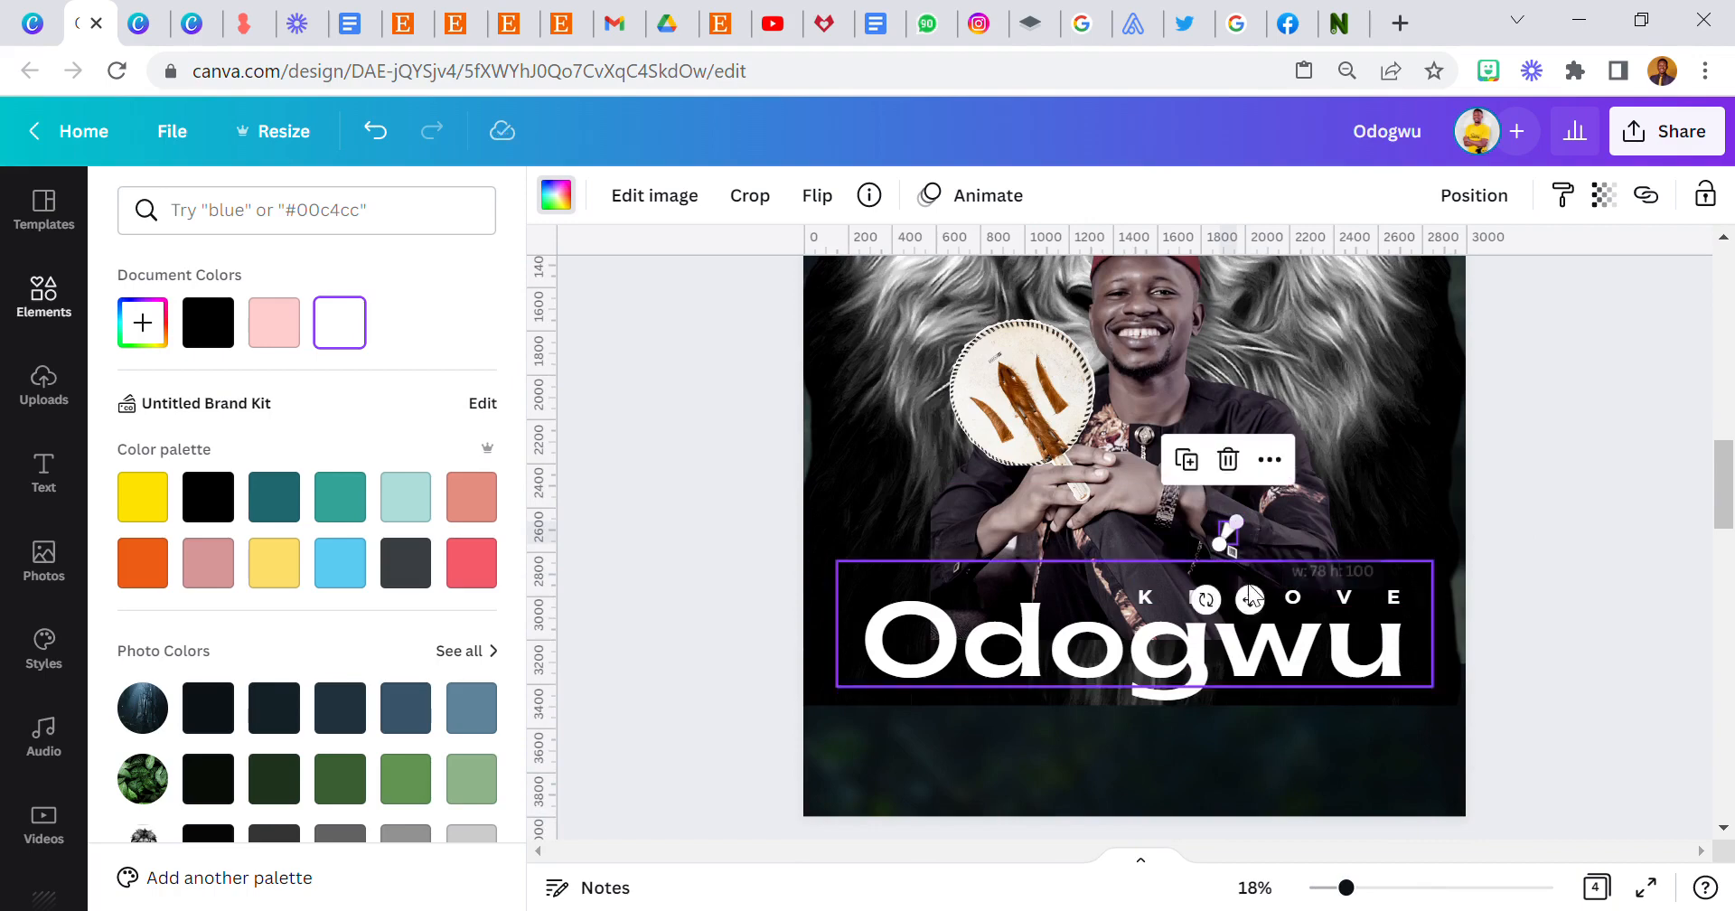
Place the white wedge above the "O" of "Odogwu", flipped horizontally and angled as a grave accent
left_click_drag(1246, 594, 945, 648)
left_click(819, 196)
left_click(885, 268)
left_click_drag(891, 640, 949, 697)
left_click_drag(968, 633, 960, 641)
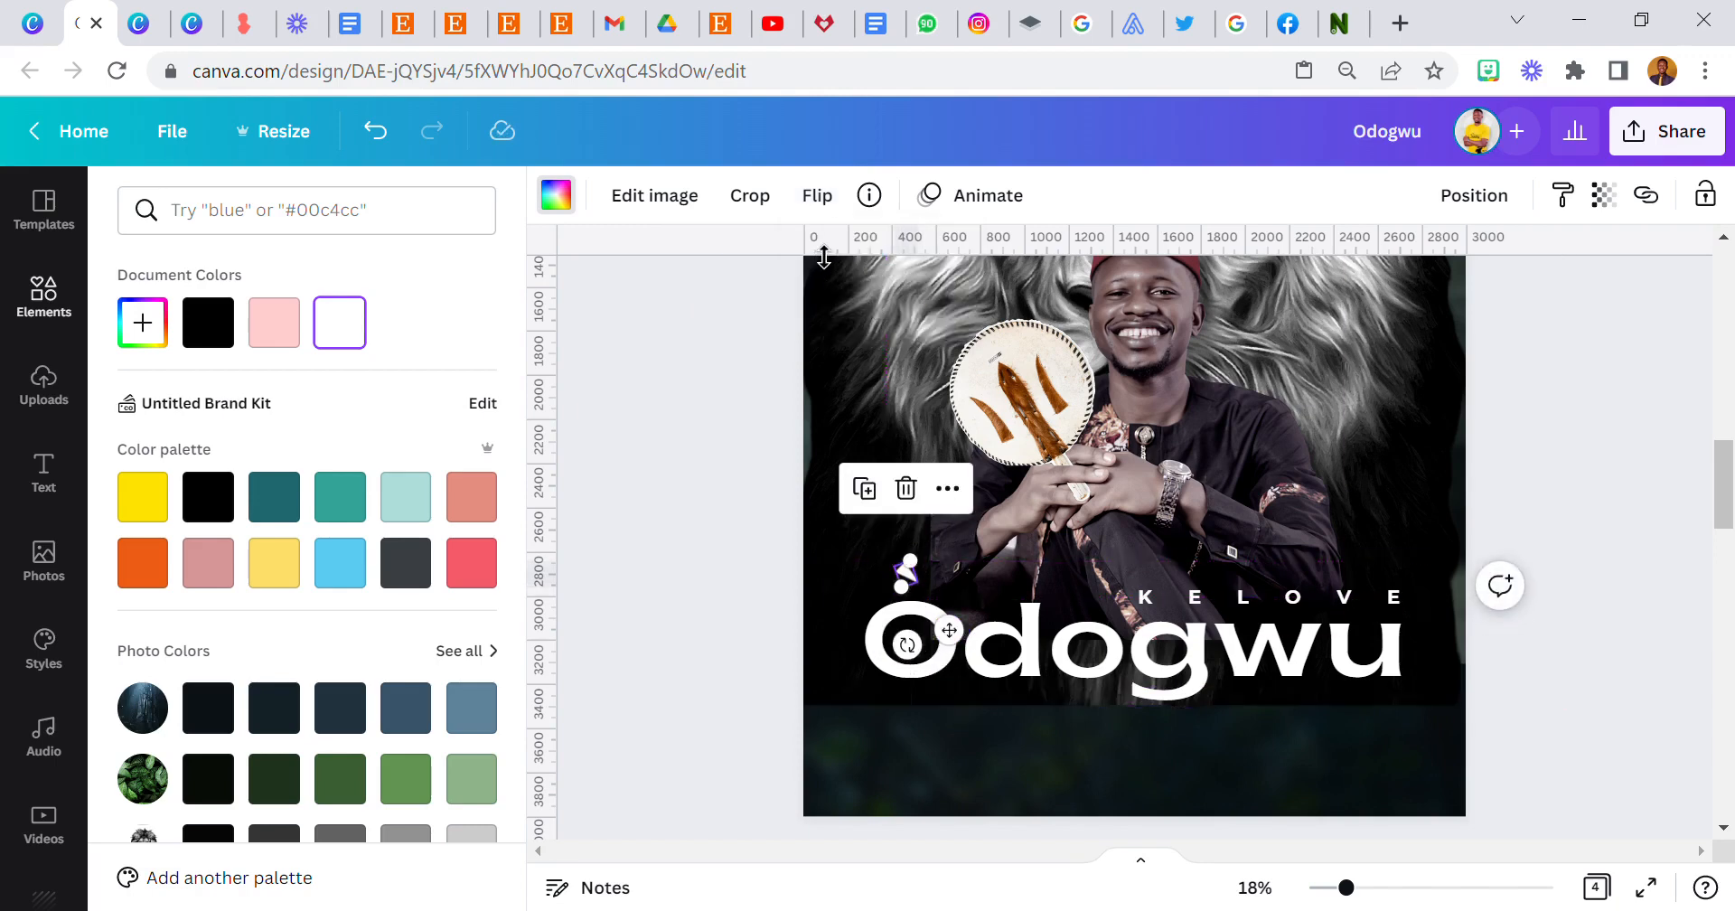
Duplicate the accent mark, flip the copy, and angle it as an acute accent above the second "o" of "Odogwu"
left_click(883, 508)
left_click_drag(949, 630, 1140, 670)
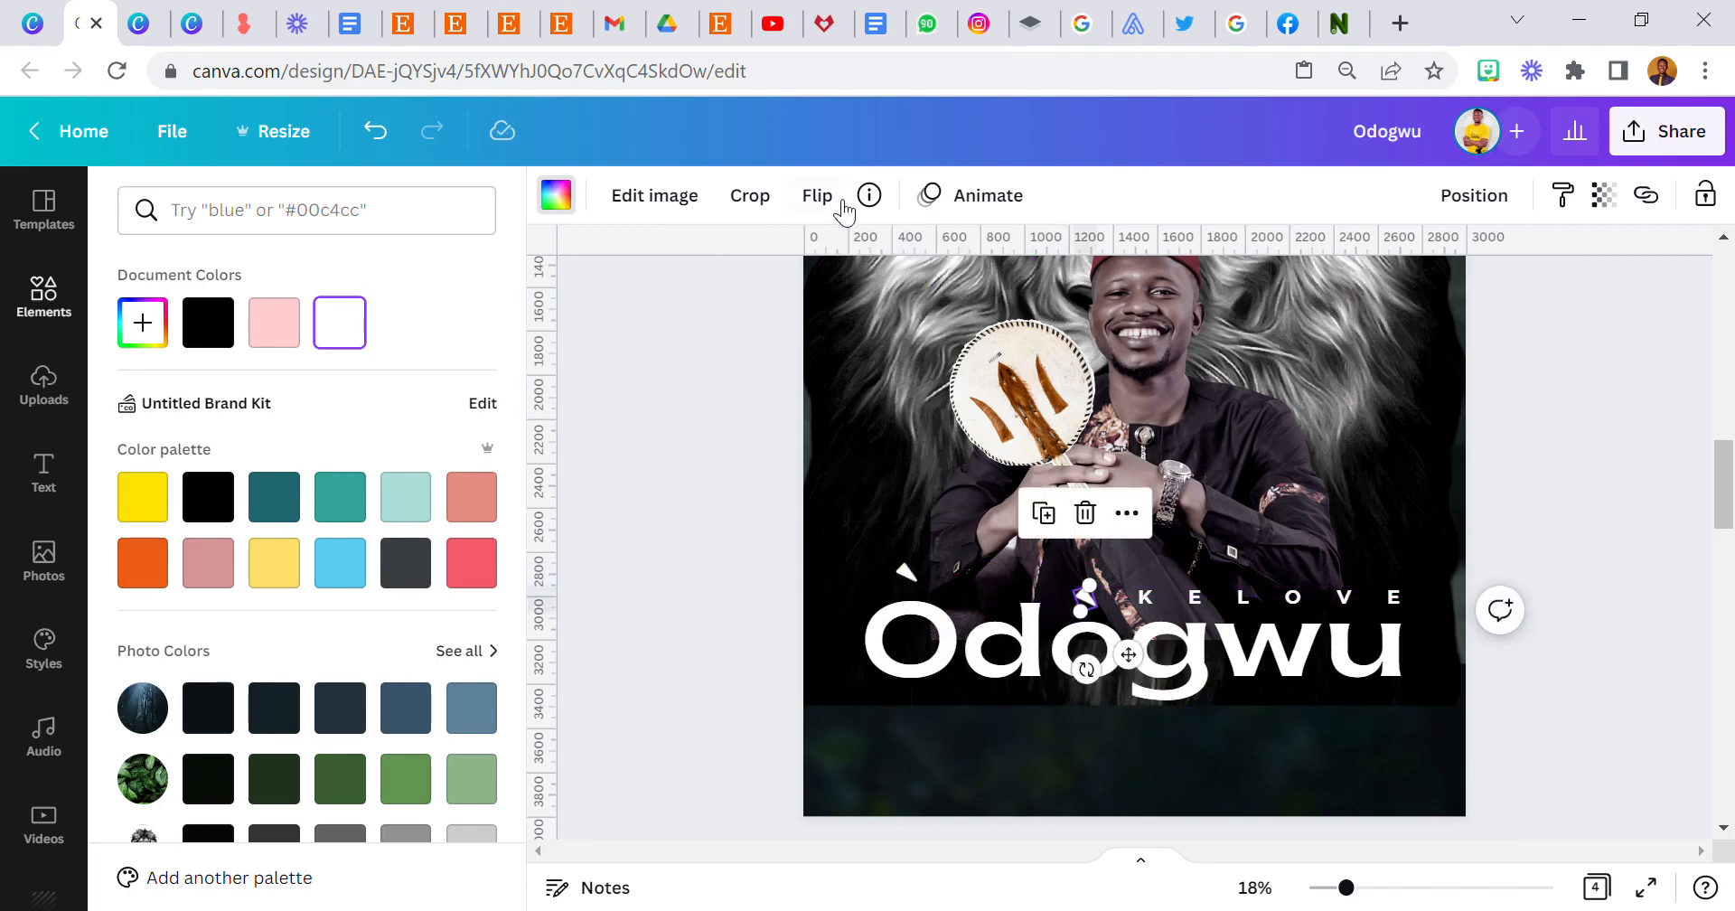
left_click(817, 196)
left_click(1111, 595)
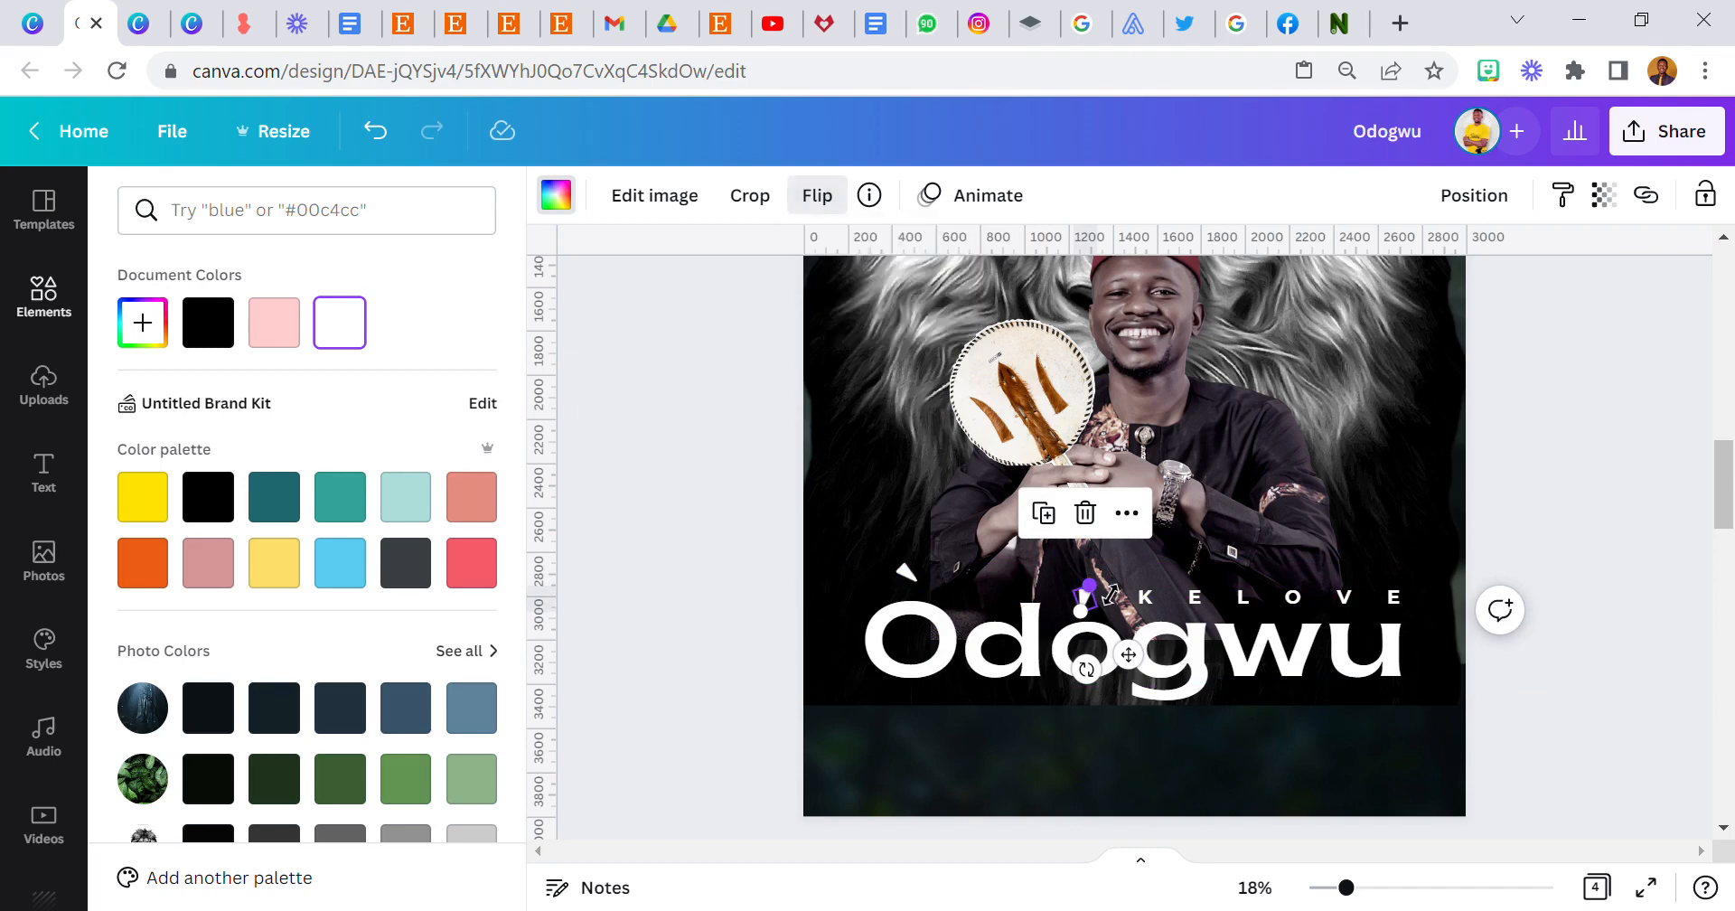
left_click_drag(1110, 594, 1104, 601)
left_click_drag(1091, 677, 1064, 678)
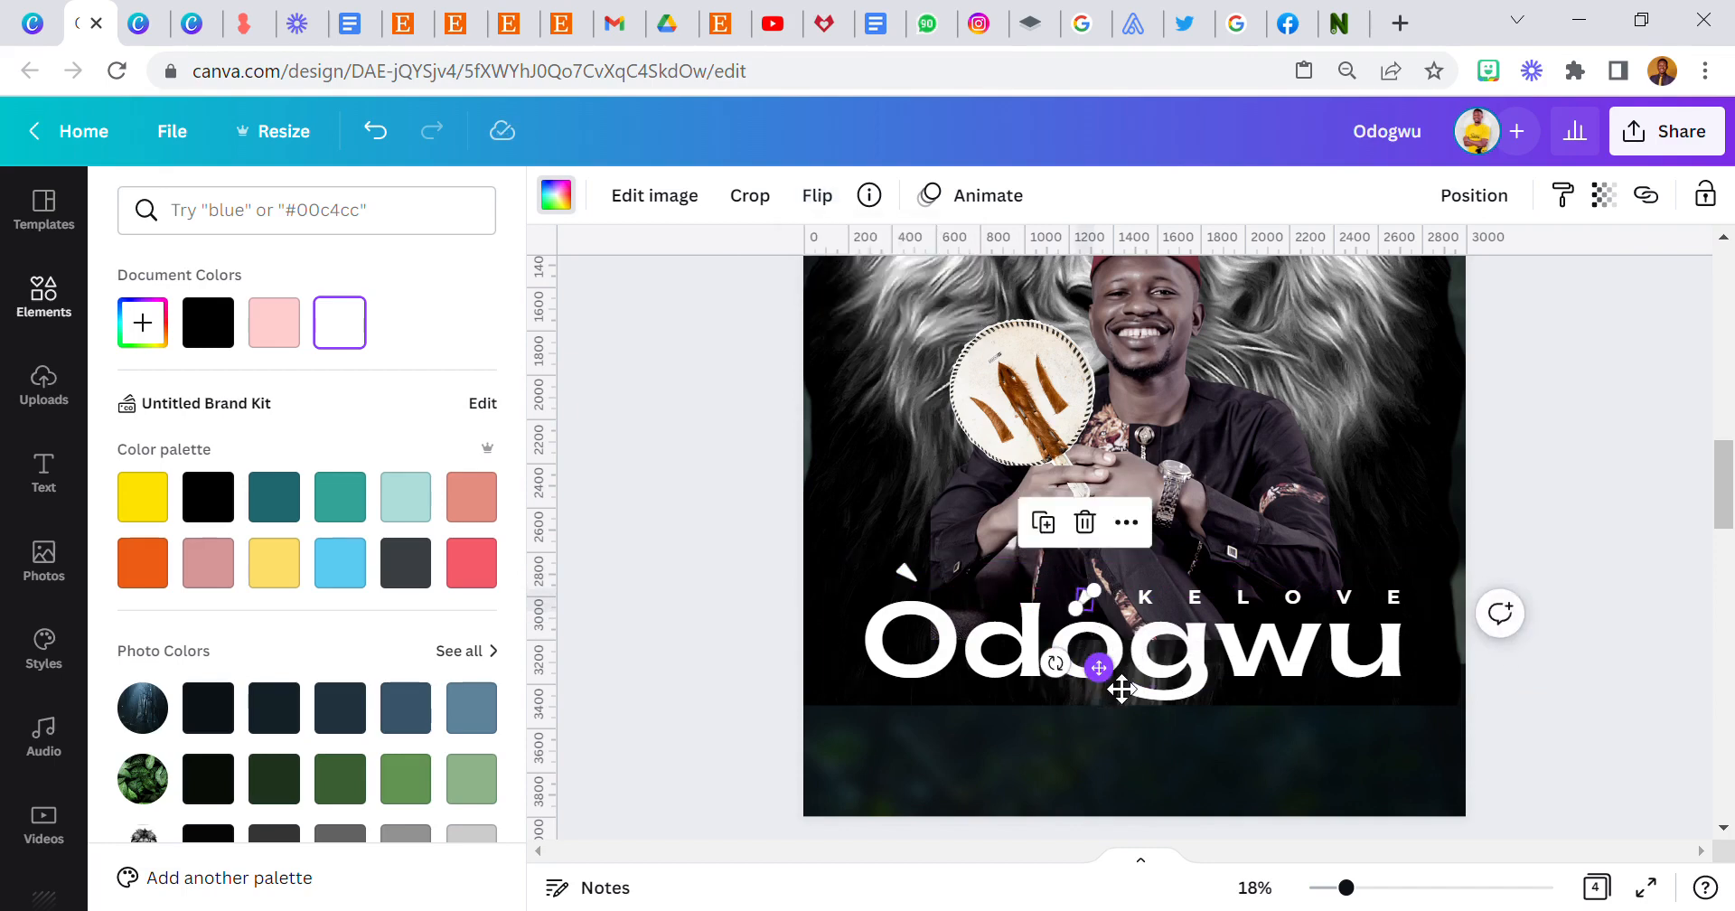
left_click(1123, 689)
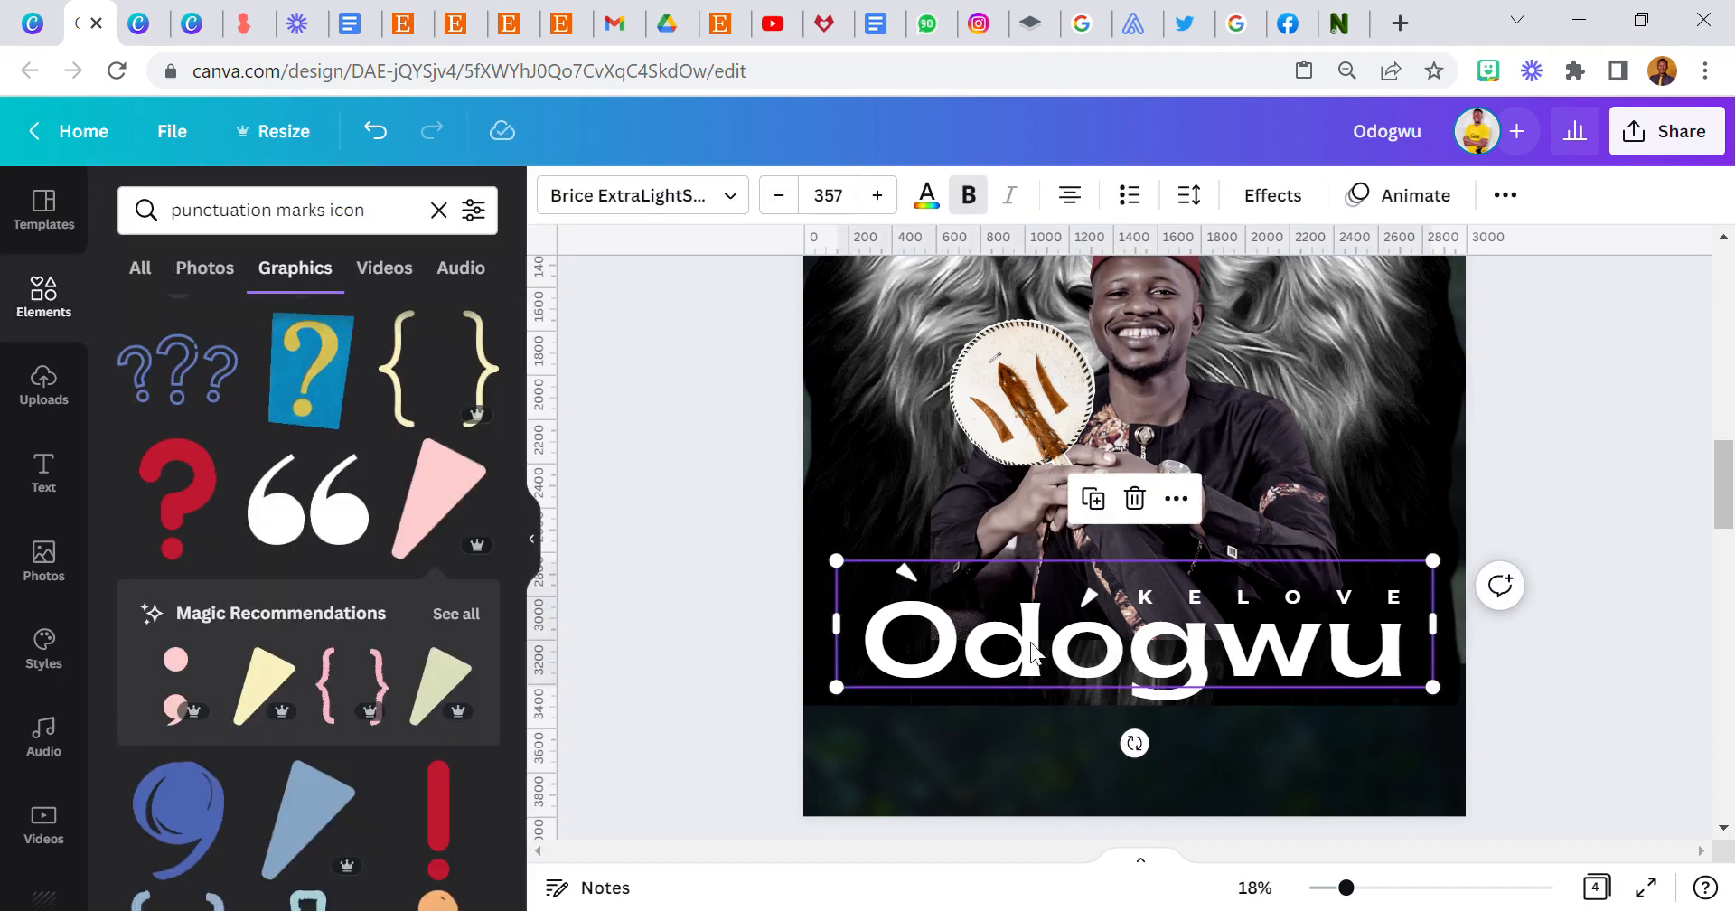
left_click(708, 604)
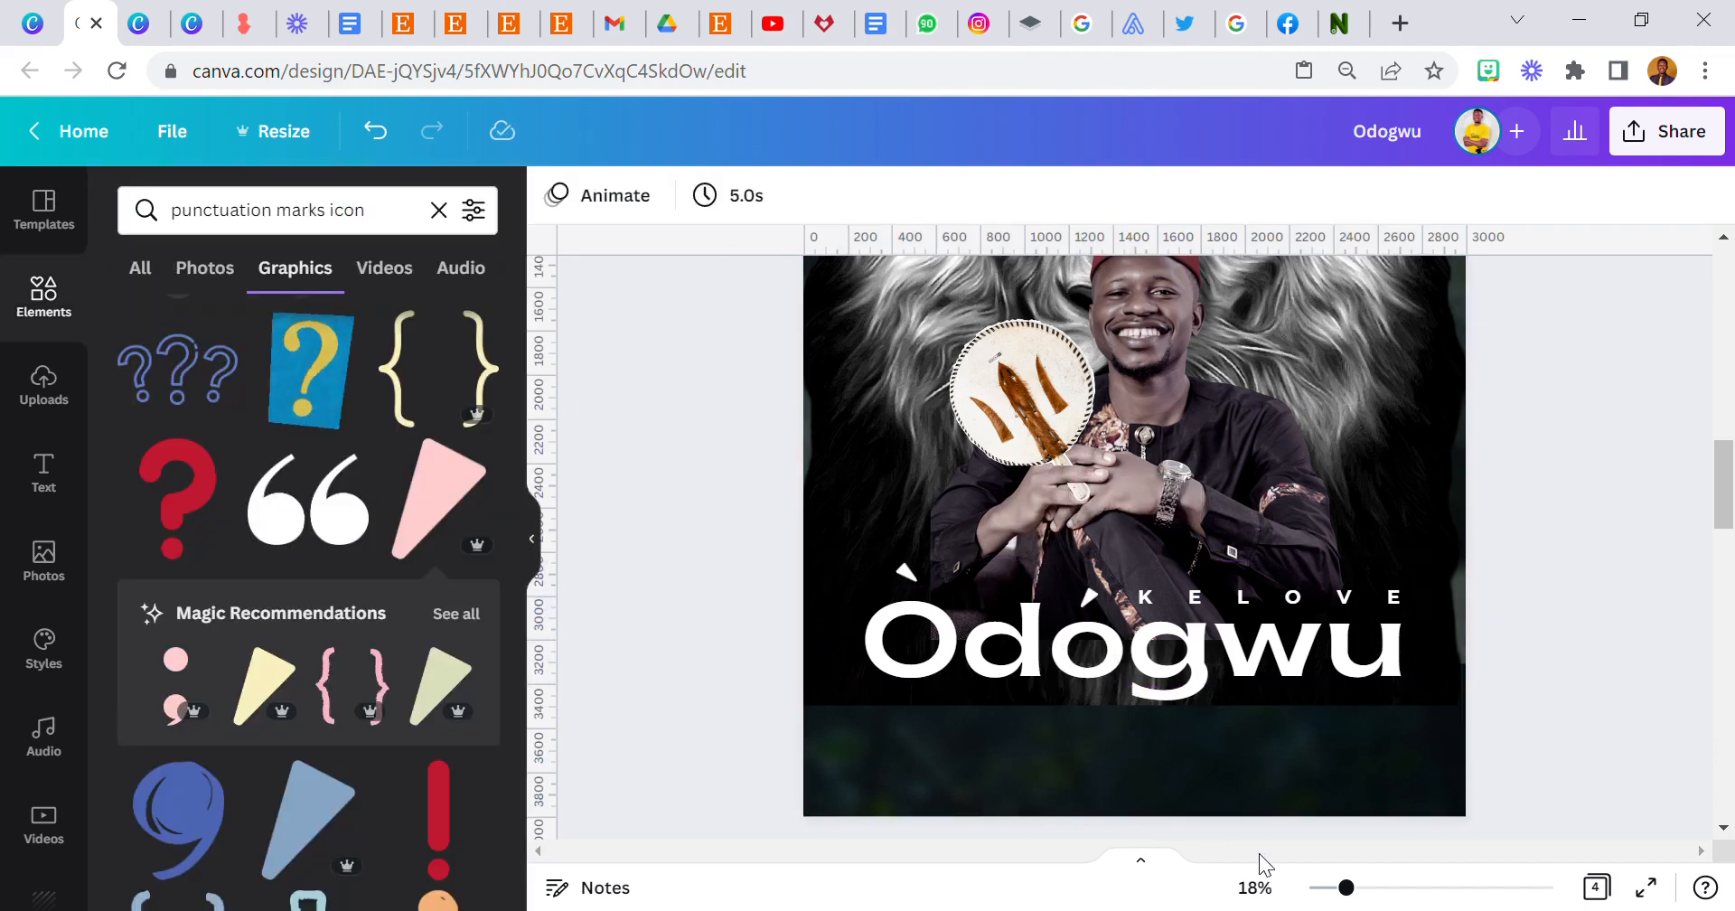
Search the element graphics for "blur" and add the orange blurred blob with the magenta spot to page 2
left_click(1254, 887)
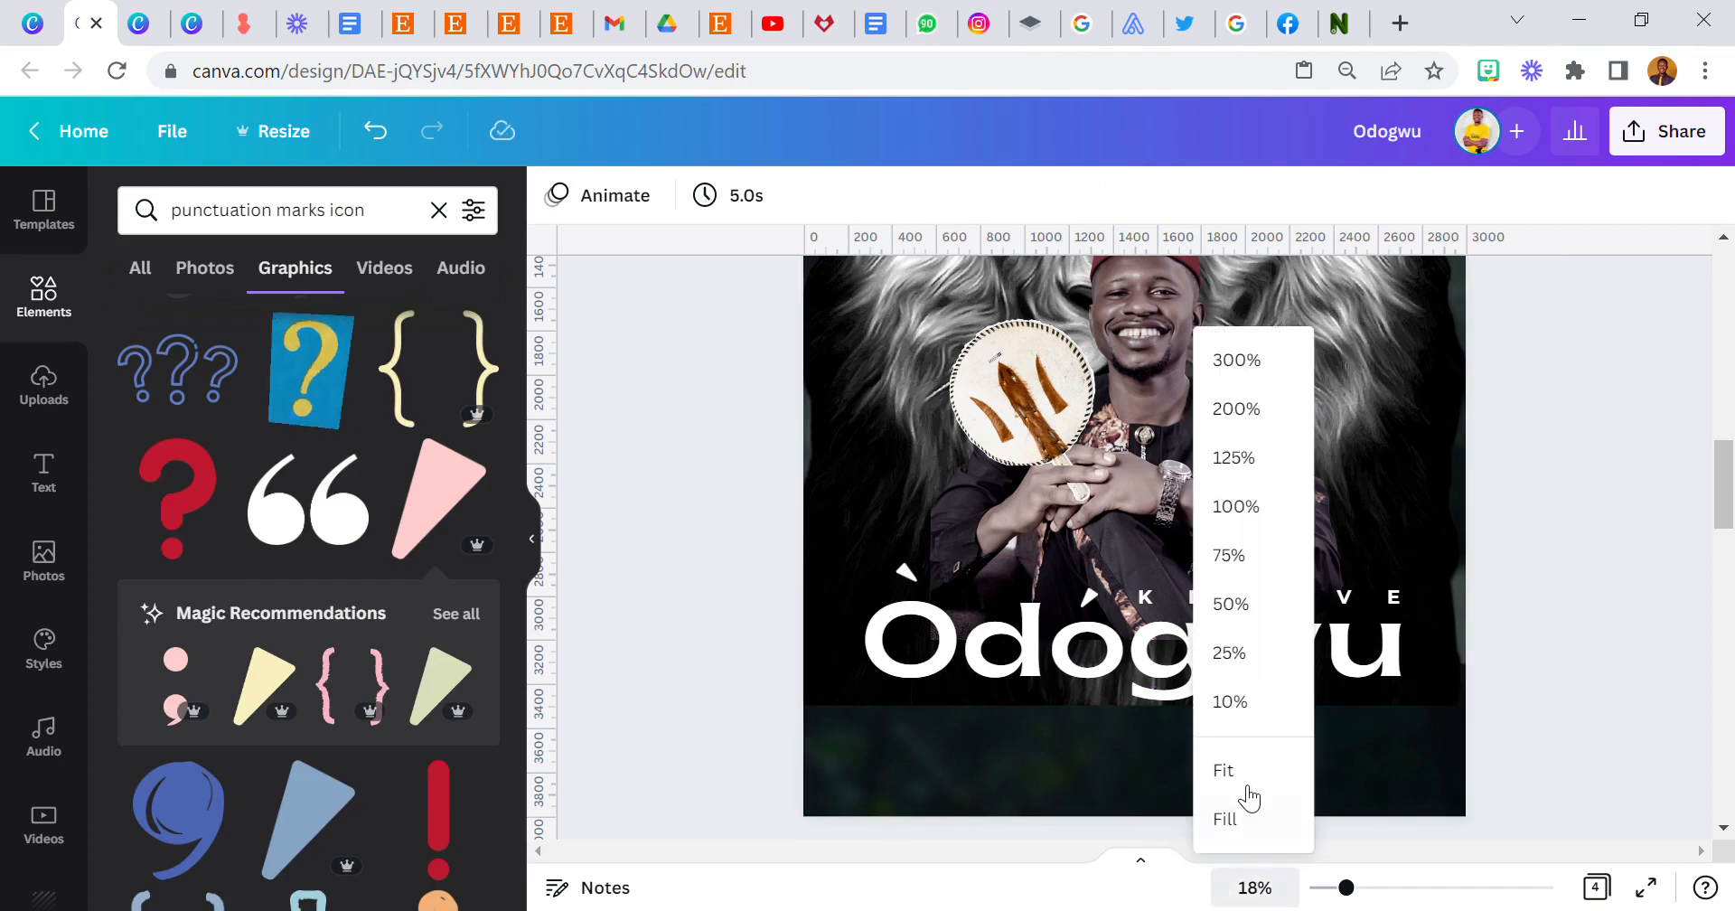
left_click(1232, 698)
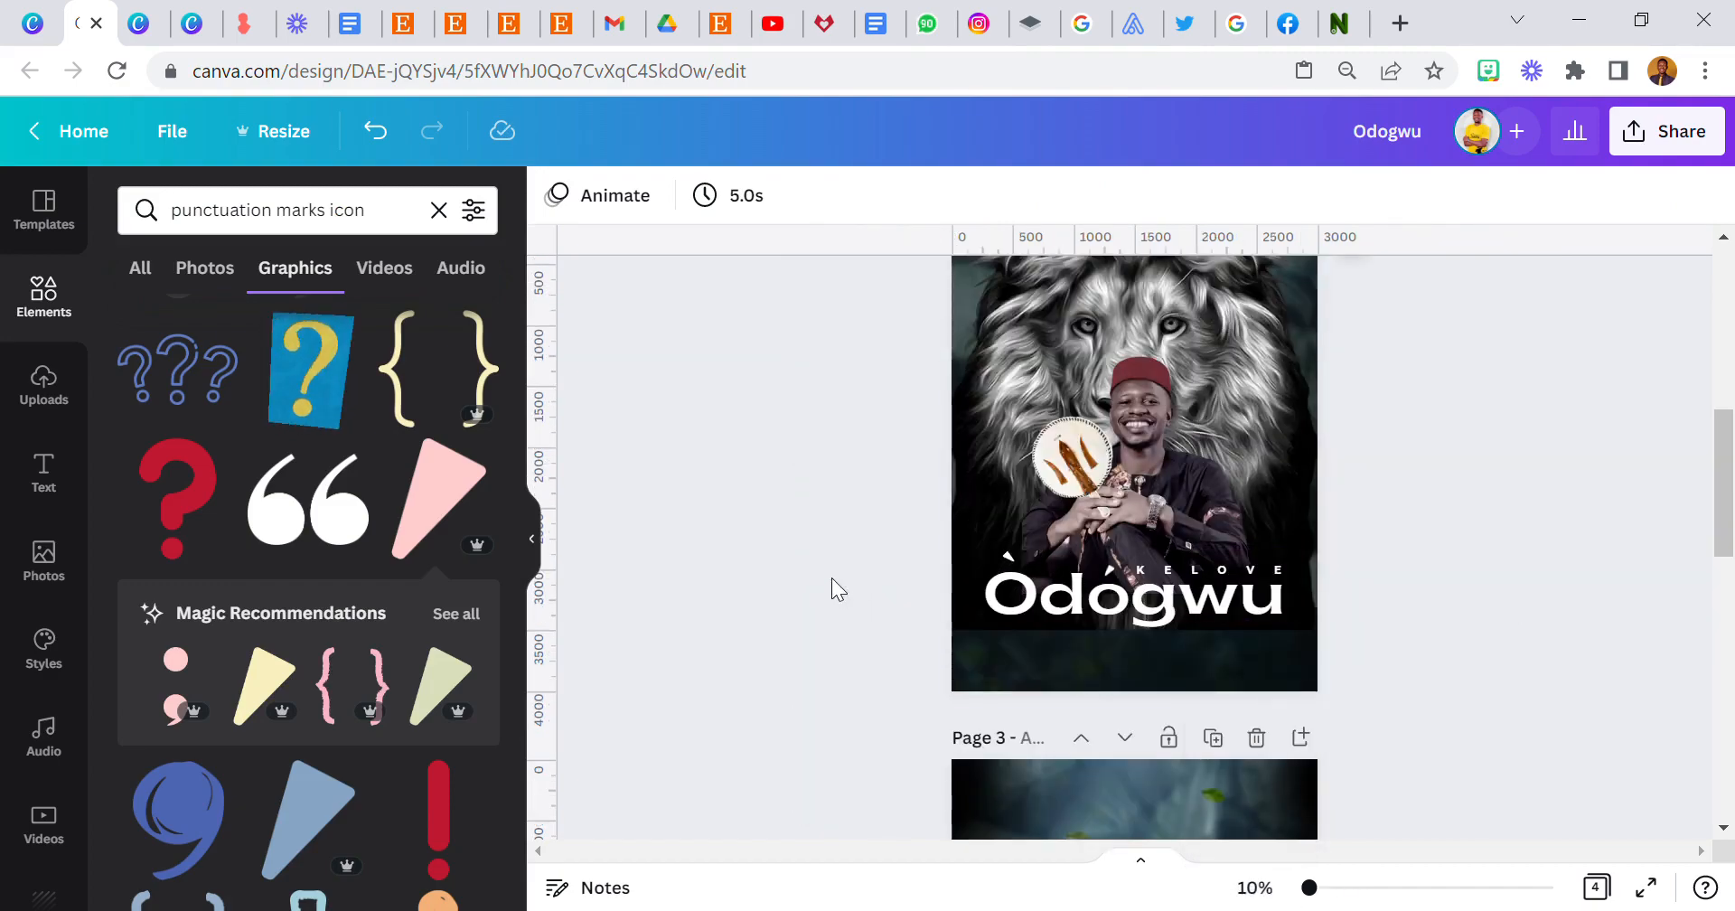
scroll(831, 577, "up", 4)
scroll(831, 577, "down", 3)
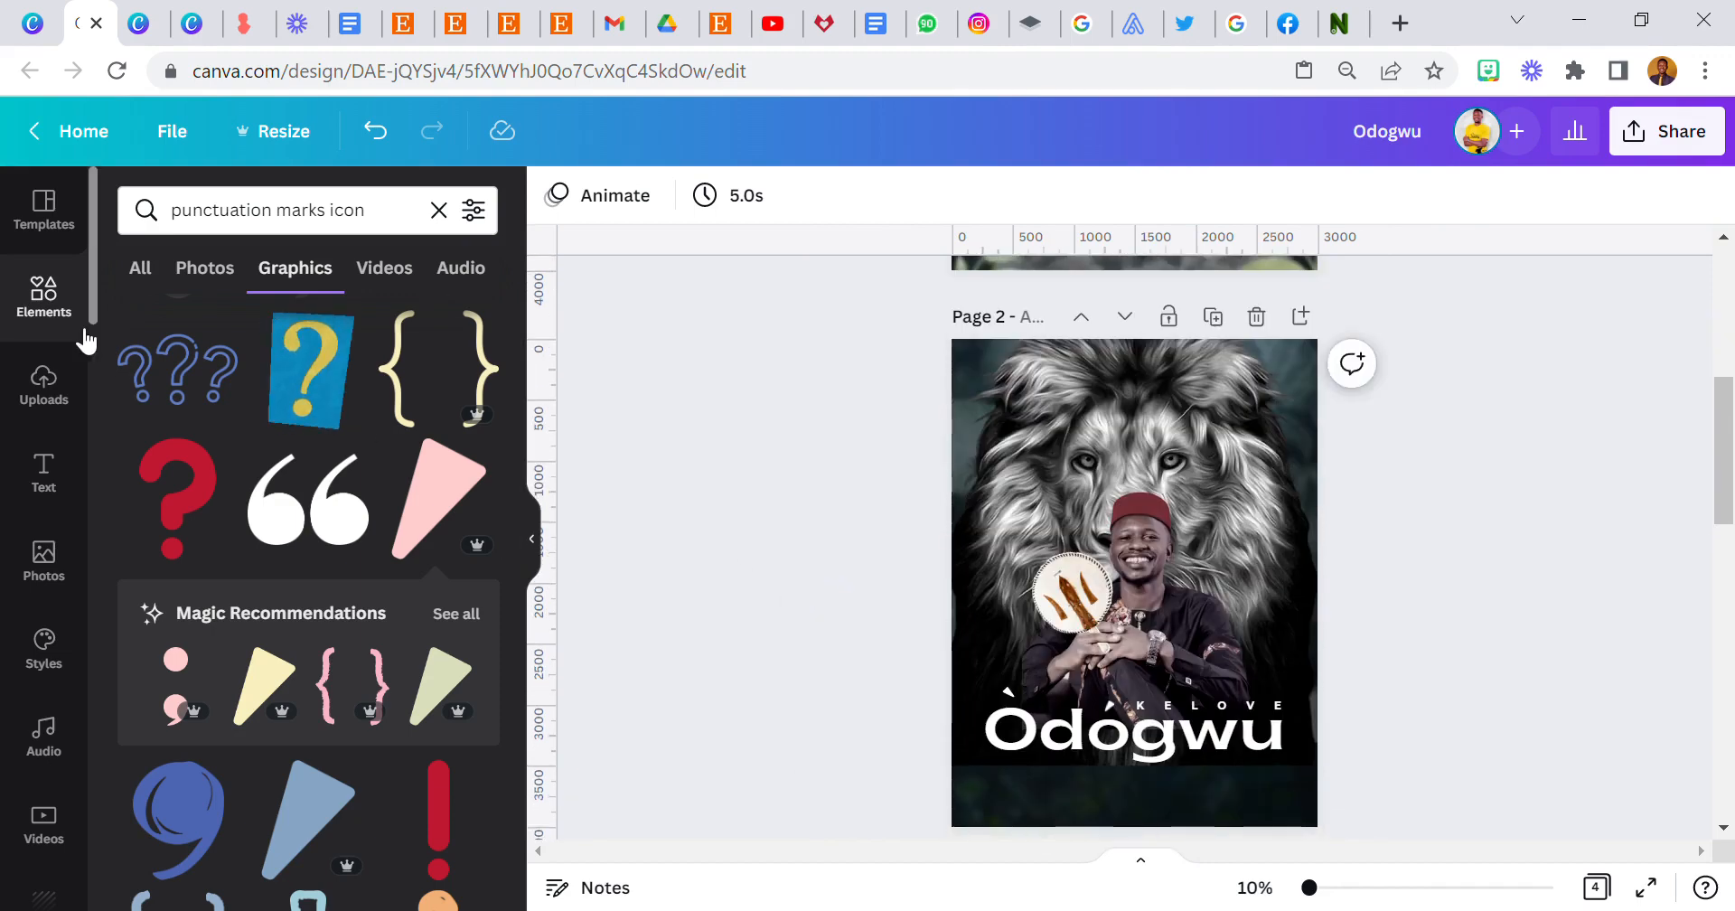
left_click(45, 298)
left_click(216, 226)
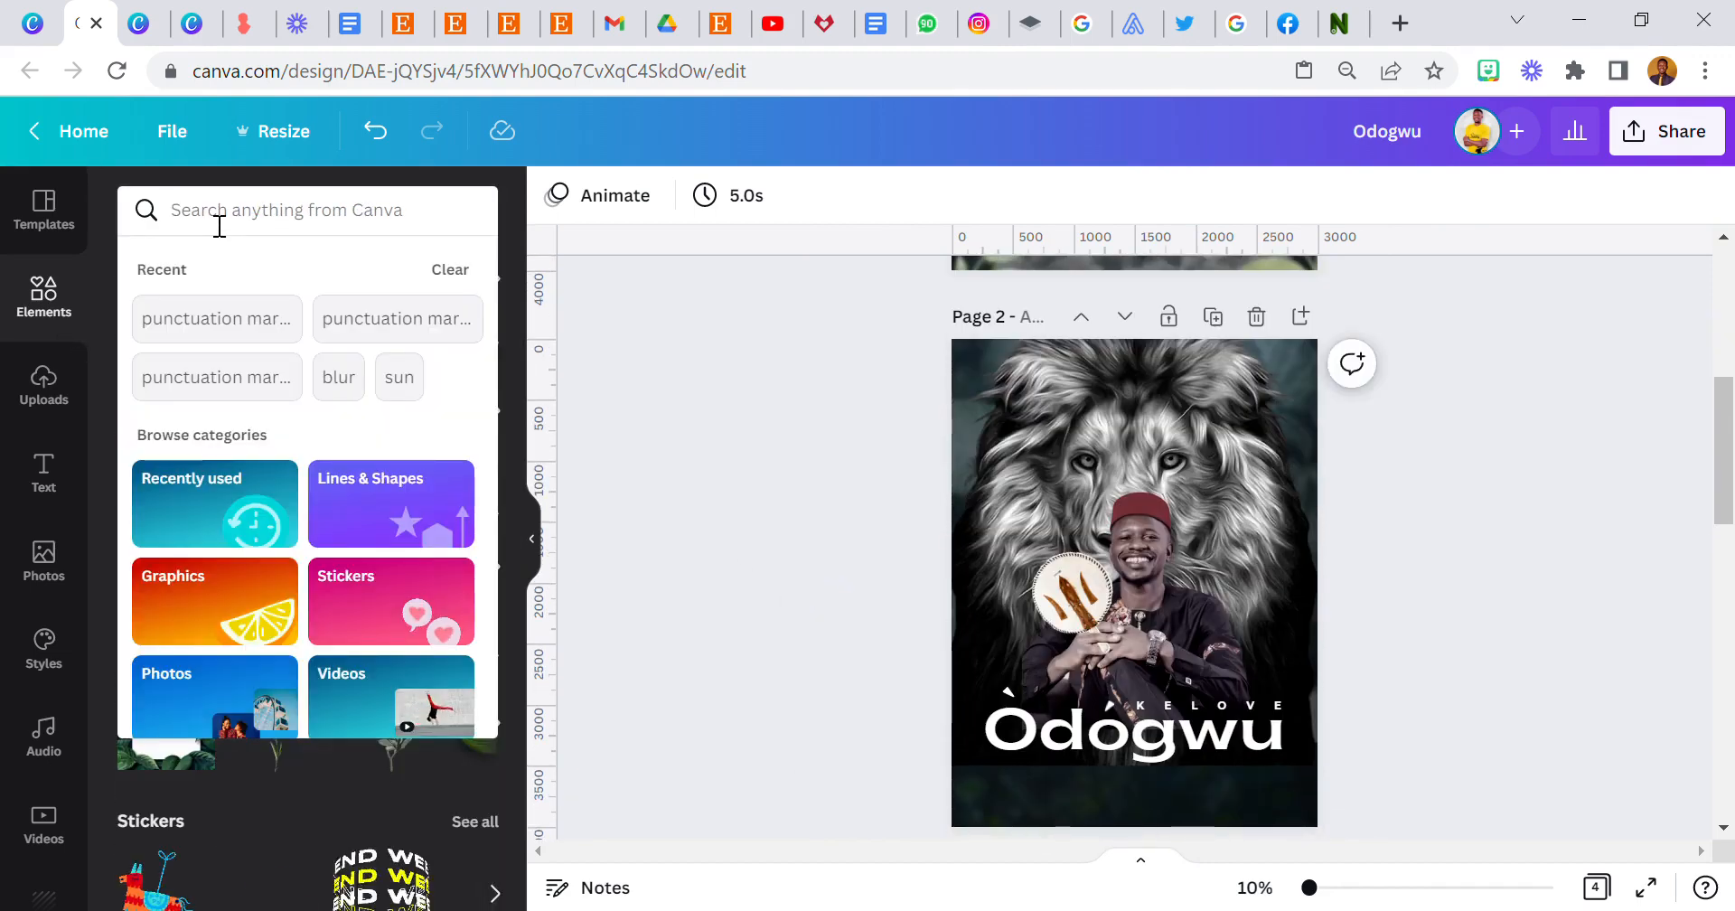
type("blur")
key("Return")
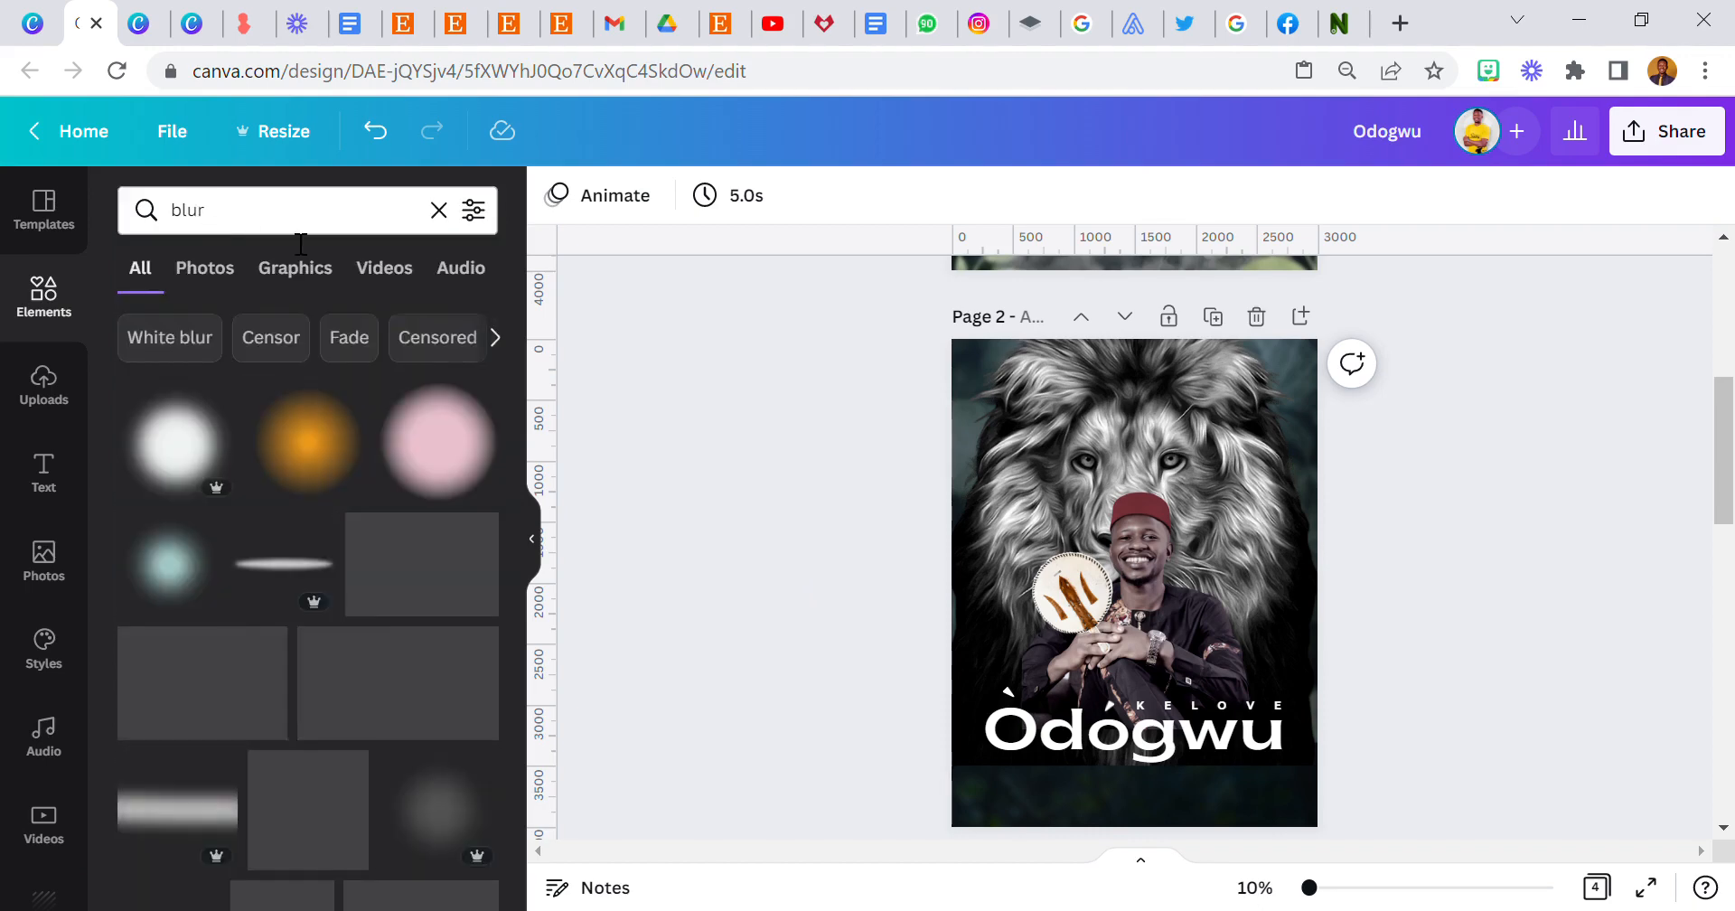
left_click(285, 269)
scroll(299, 542, "down", 10)
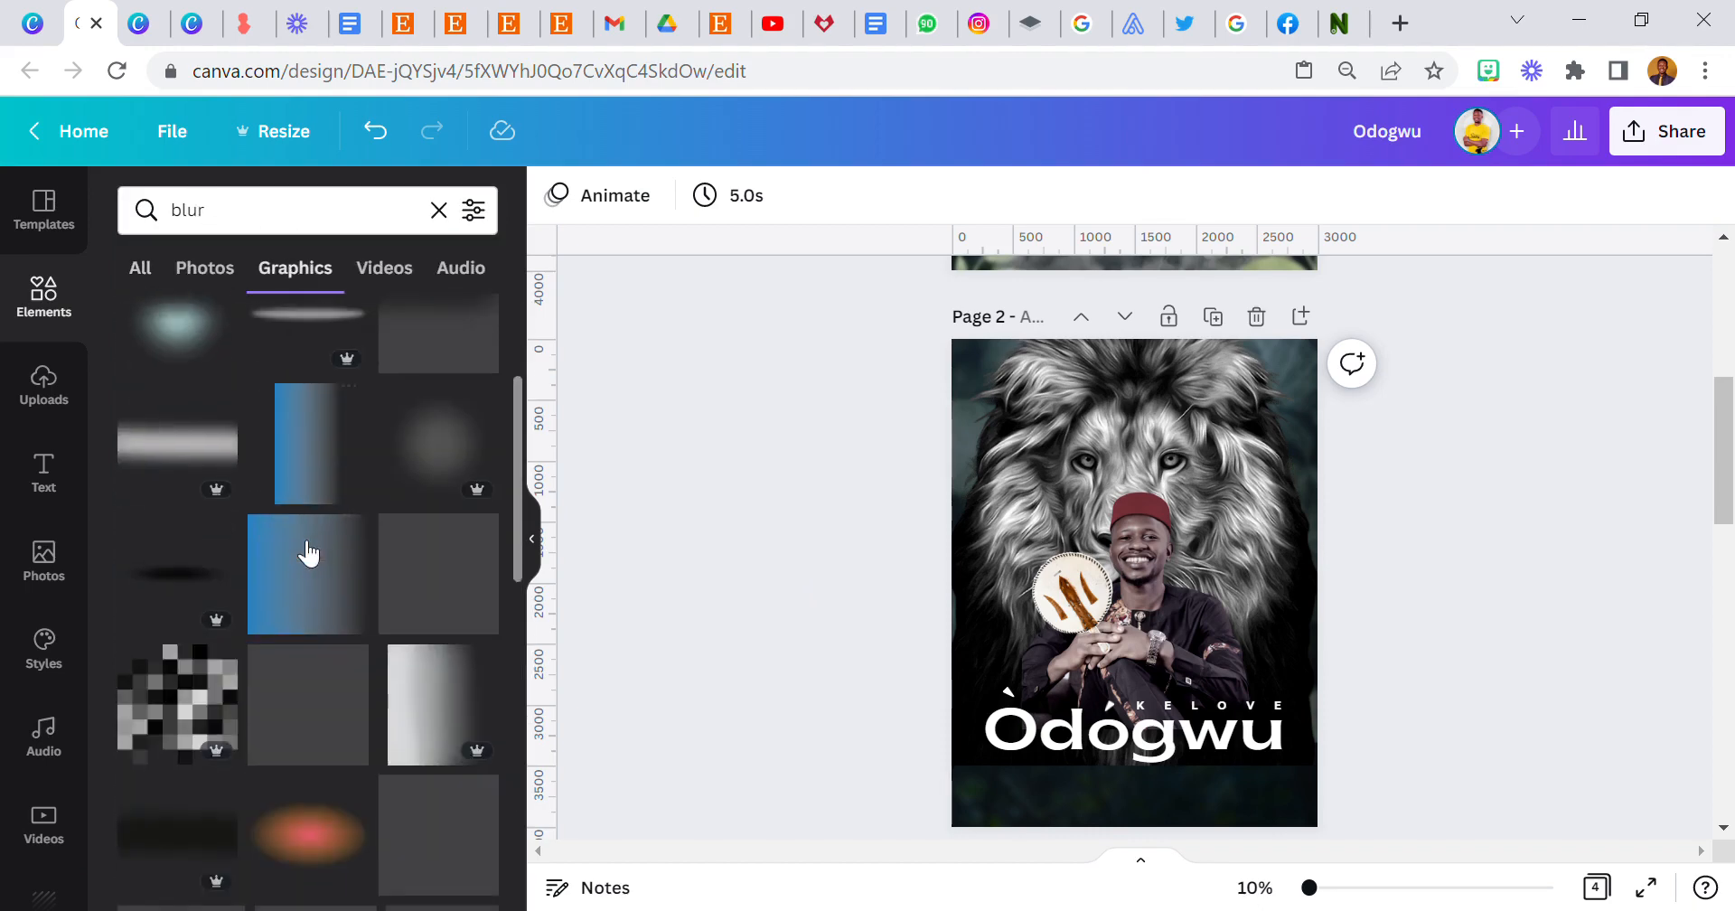
scroll(302, 502, "down", 7)
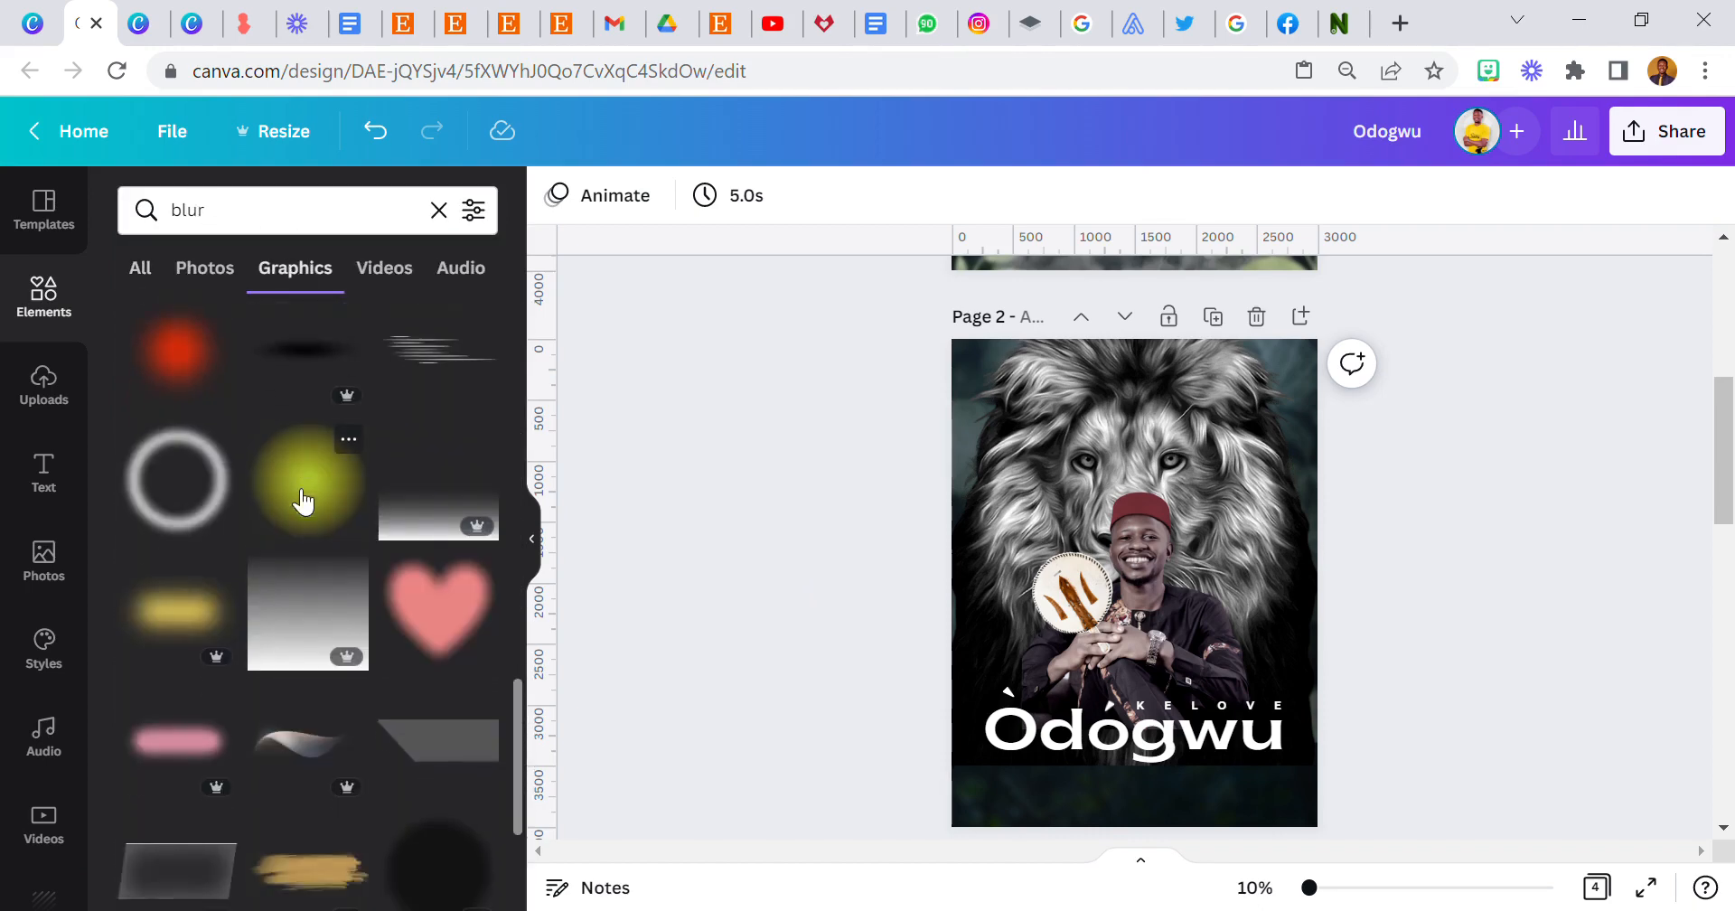
scroll(298, 504, "down", 7)
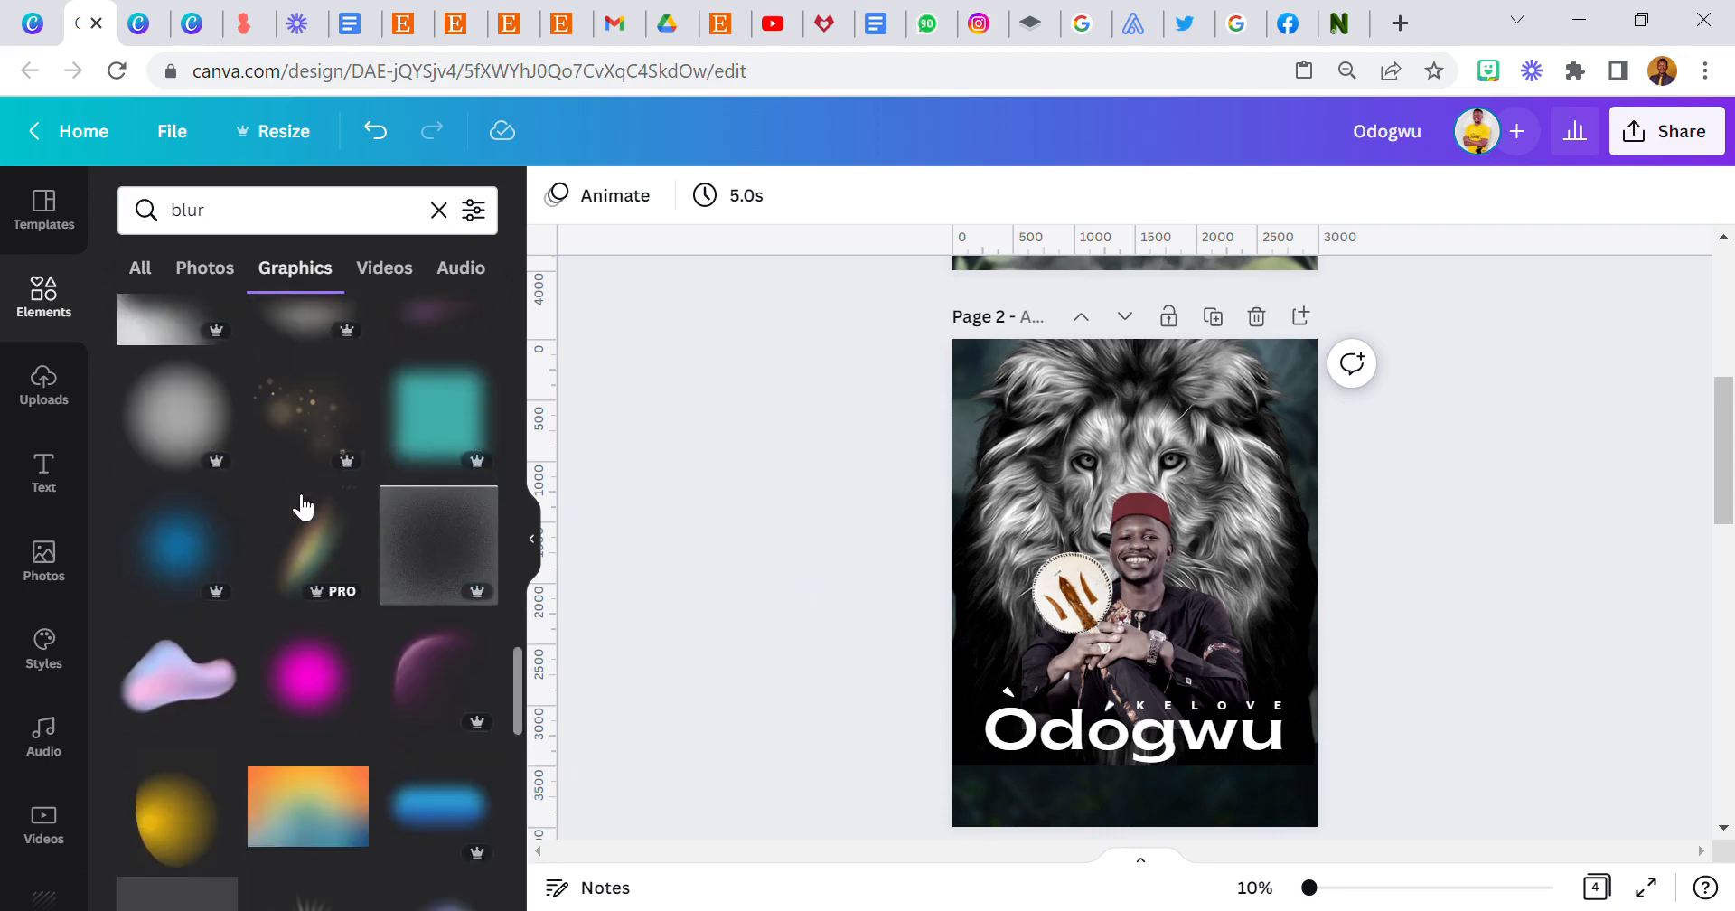
scroll(302, 504, "down", 2)
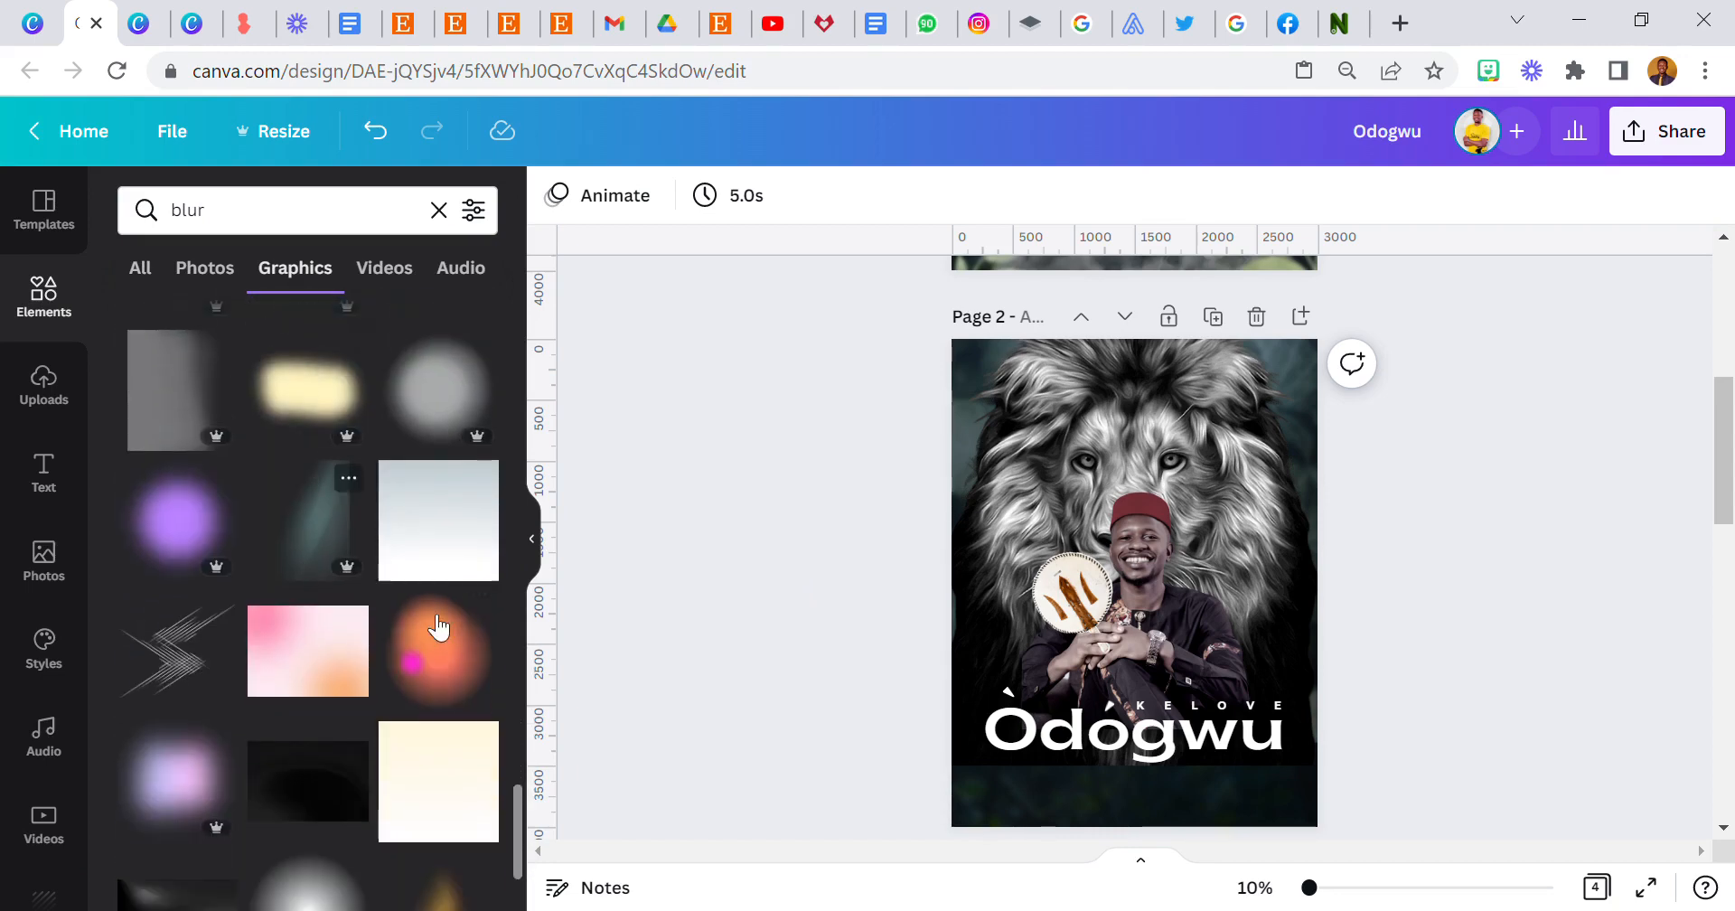
left_click(437, 632)
Set all three colors of the blurred blob to black and move it over the poster's lower-left corner
left_click(556, 196)
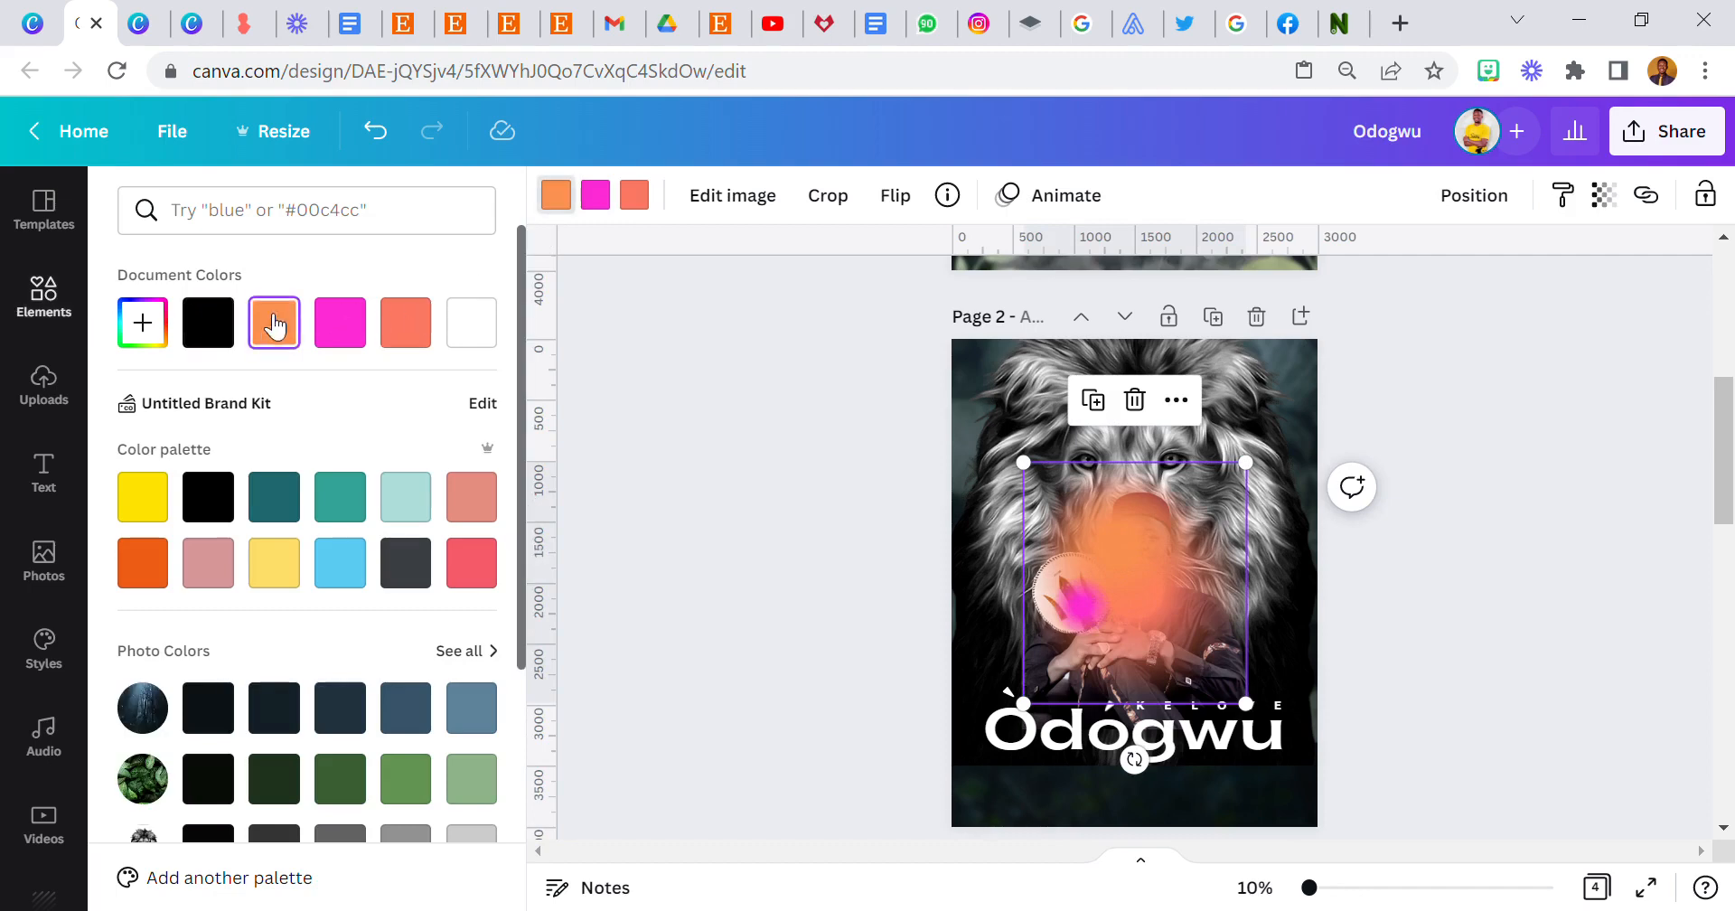
left_click(208, 322)
left_click(596, 195)
left_click(208, 322)
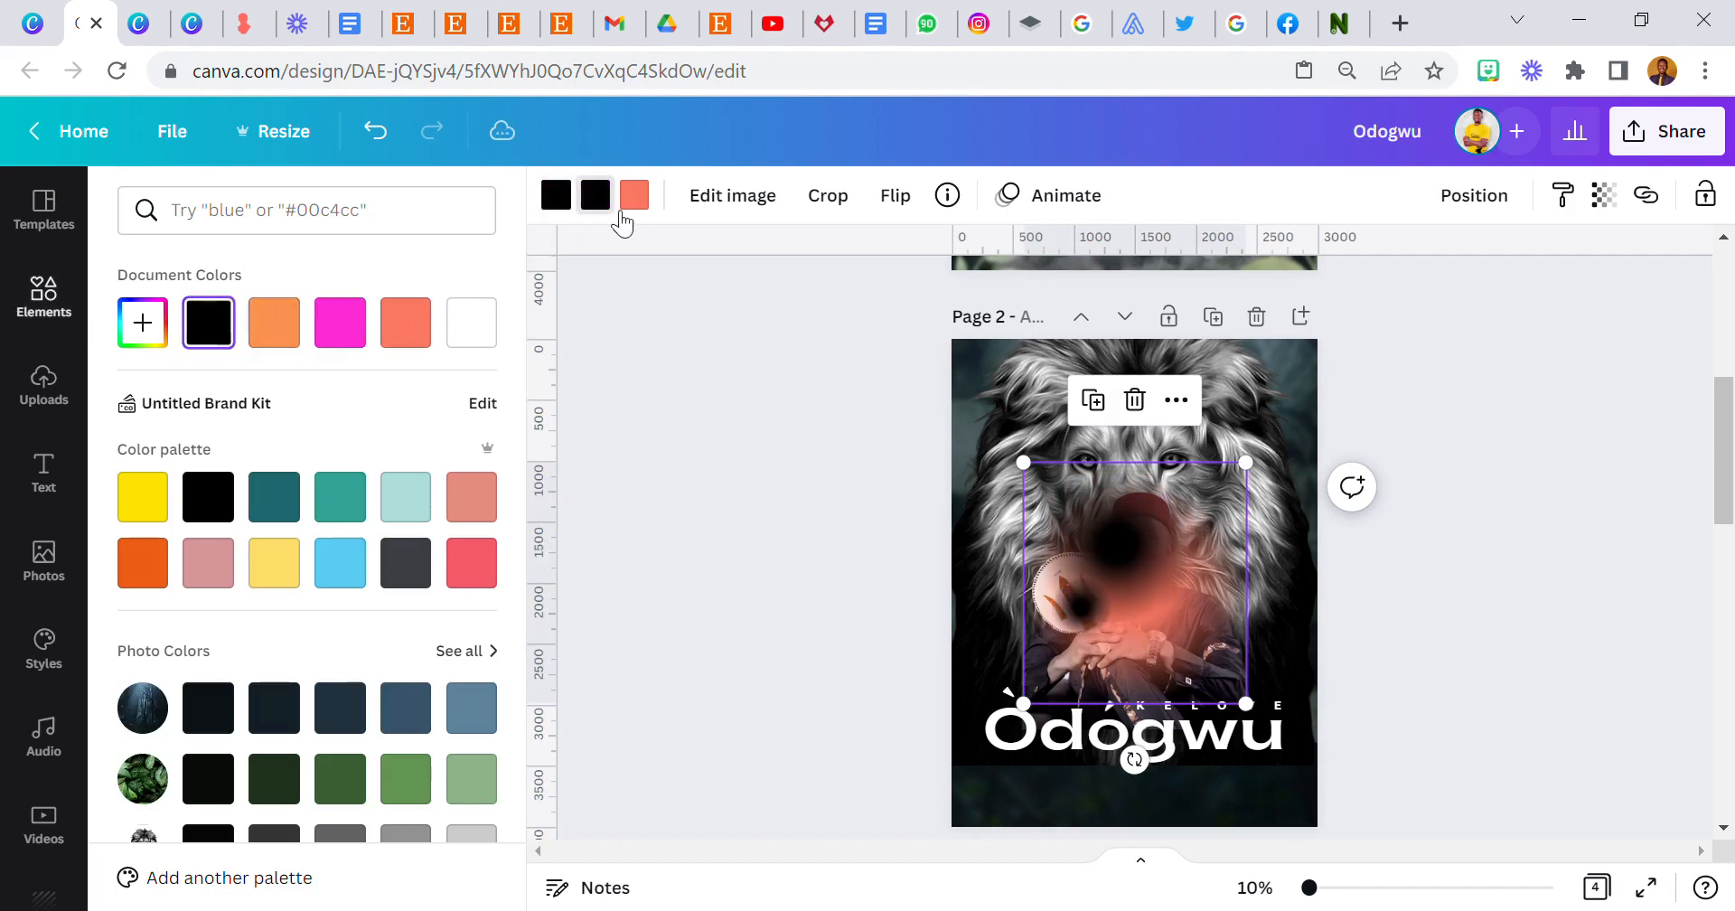
left_click(635, 195)
left_click(208, 322)
left_click_drag(1157, 593, 1036, 801)
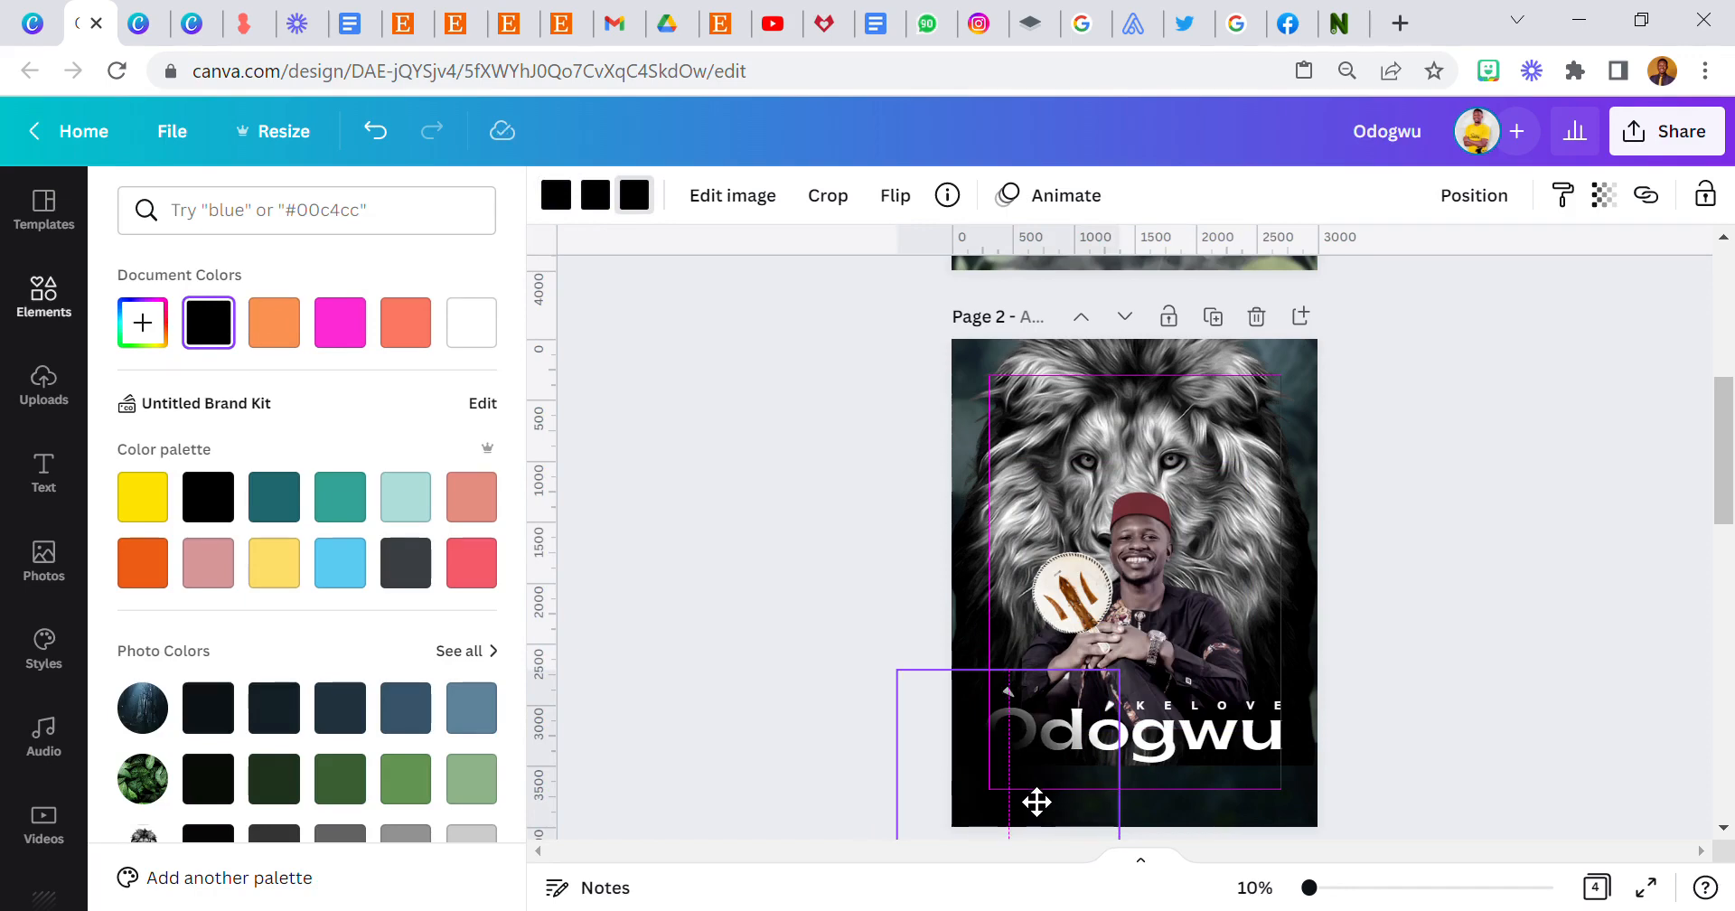
Send the black blur behind the title text and position the blur over the poster's lower-right corner
left_click(1471, 196)
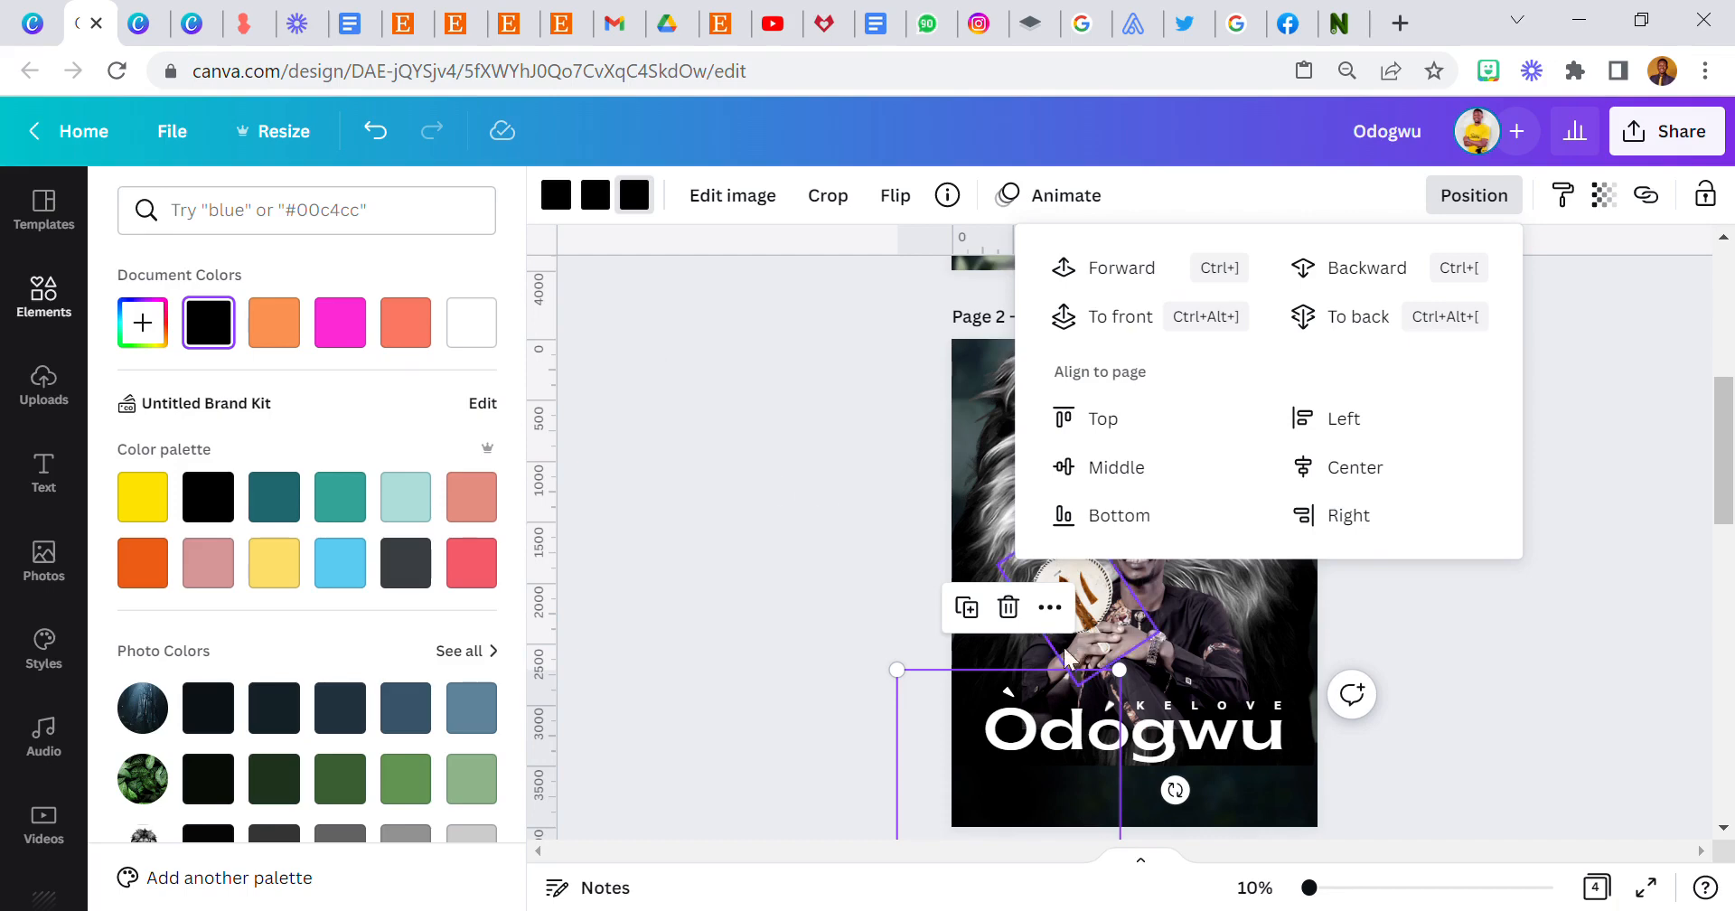
left_click_drag(1077, 812, 1344, 818)
left_click(1471, 195)
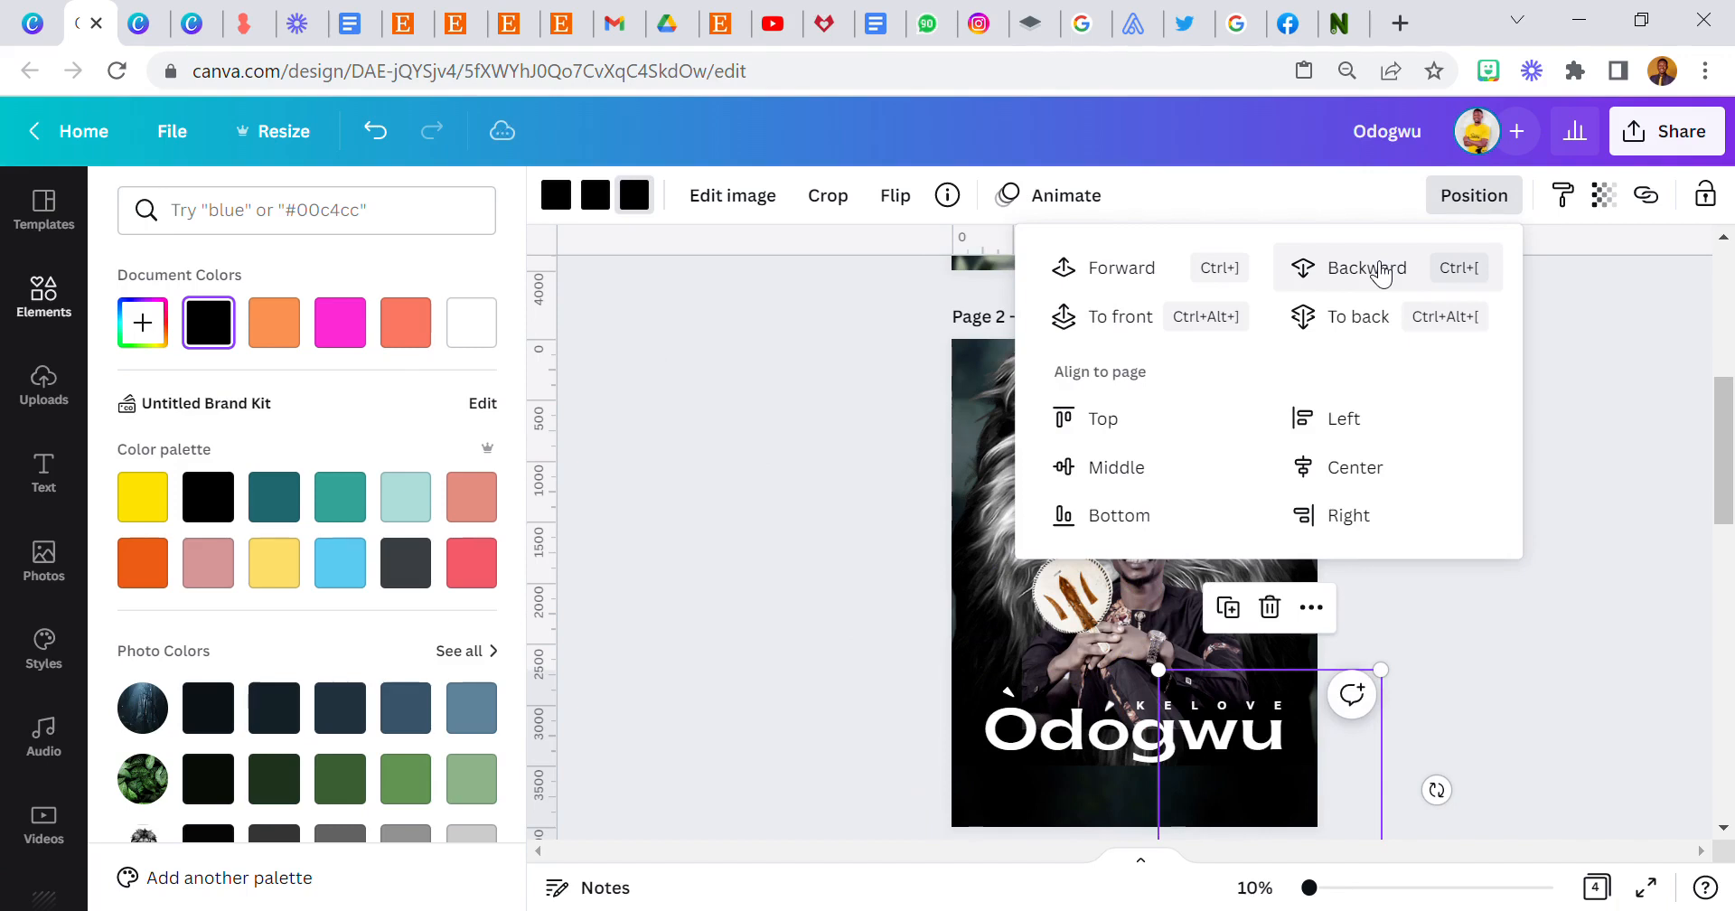
Duplicate the black blur, move the copy to the bottom centre of the poster, and send it backward behind the title
left_click(1228, 607)
left_click_drag(1263, 797, 1169, 805)
left_click(1470, 206)
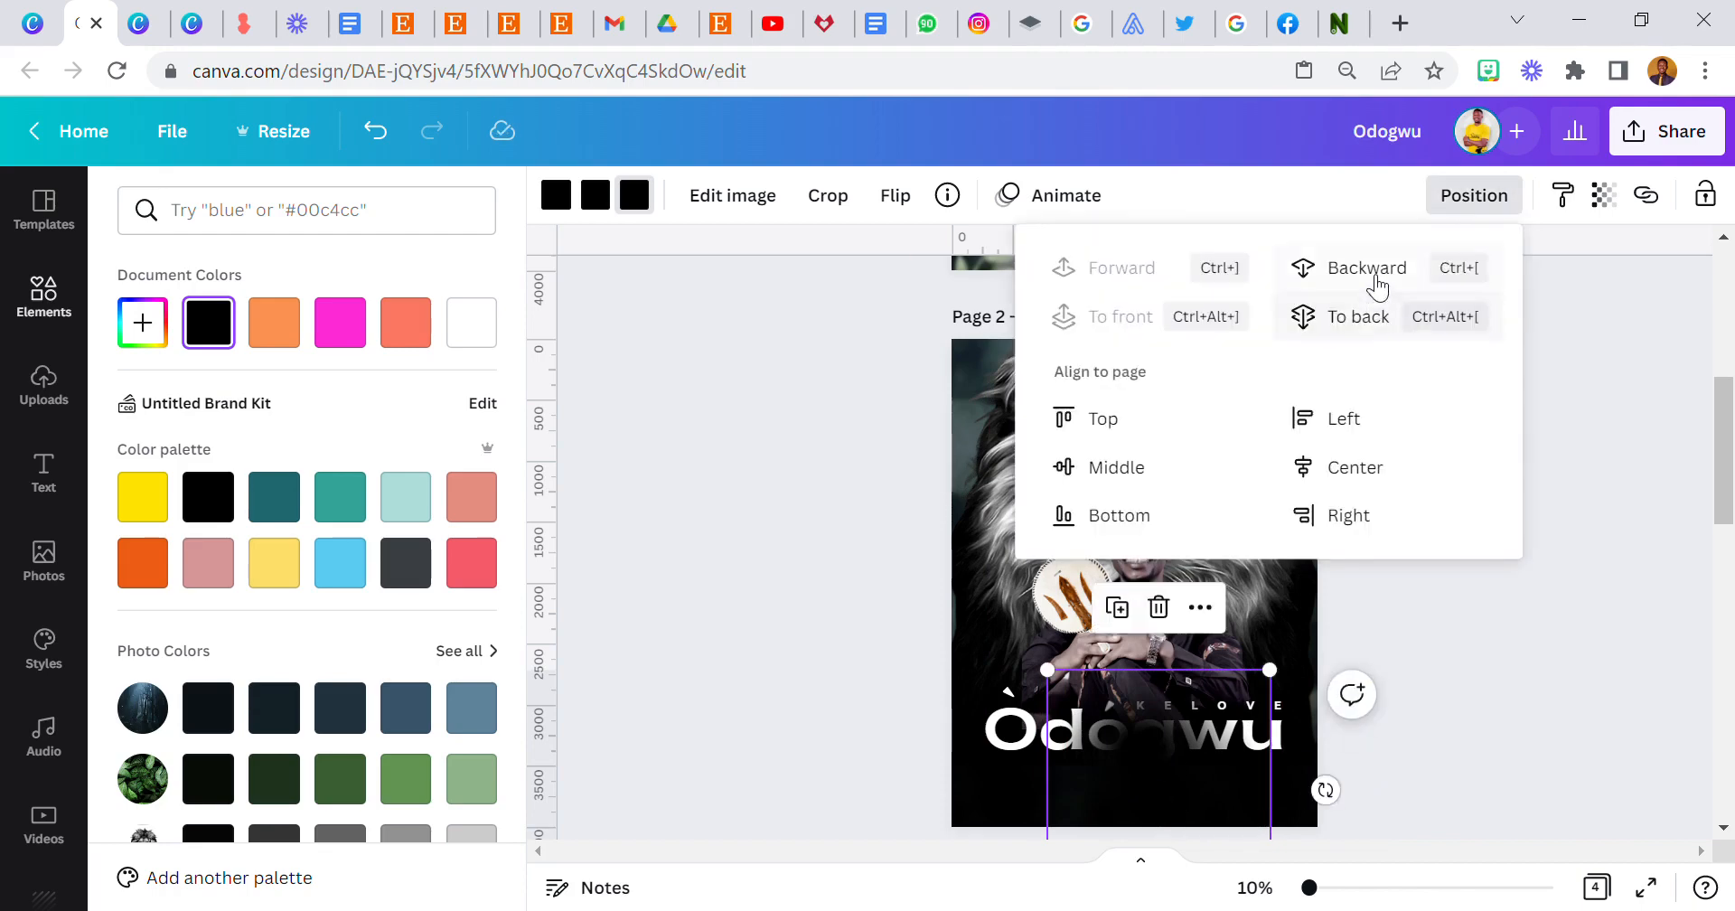
left_click(1383, 280)
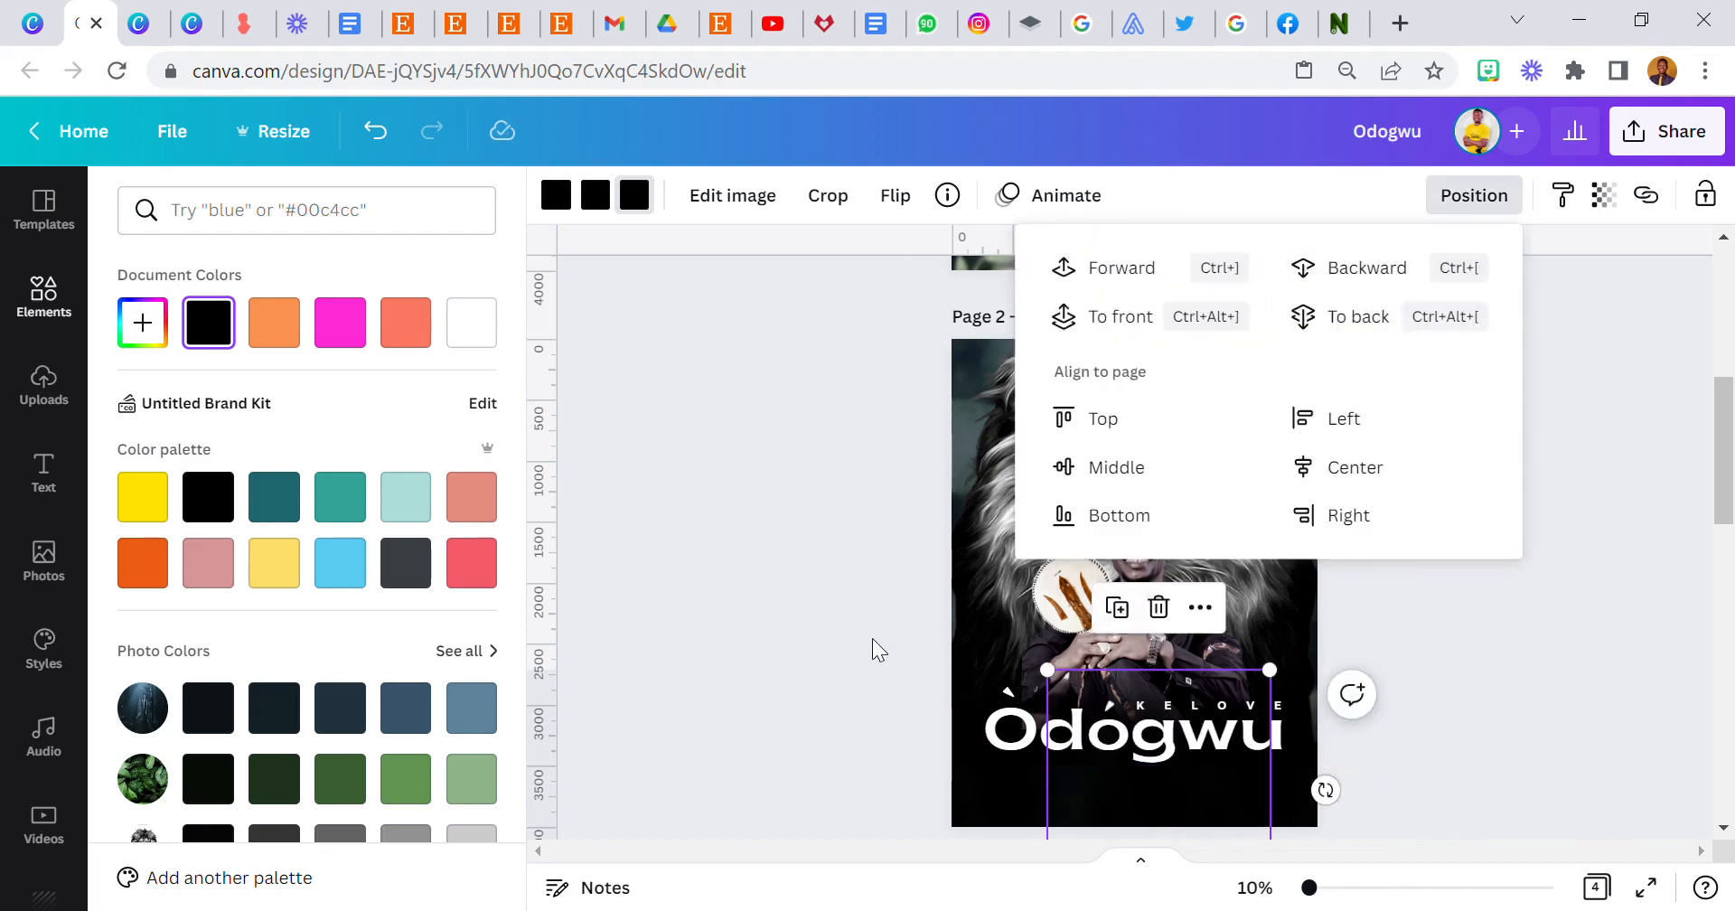
left_click(869, 638)
scroll(856, 633, "down", 2)
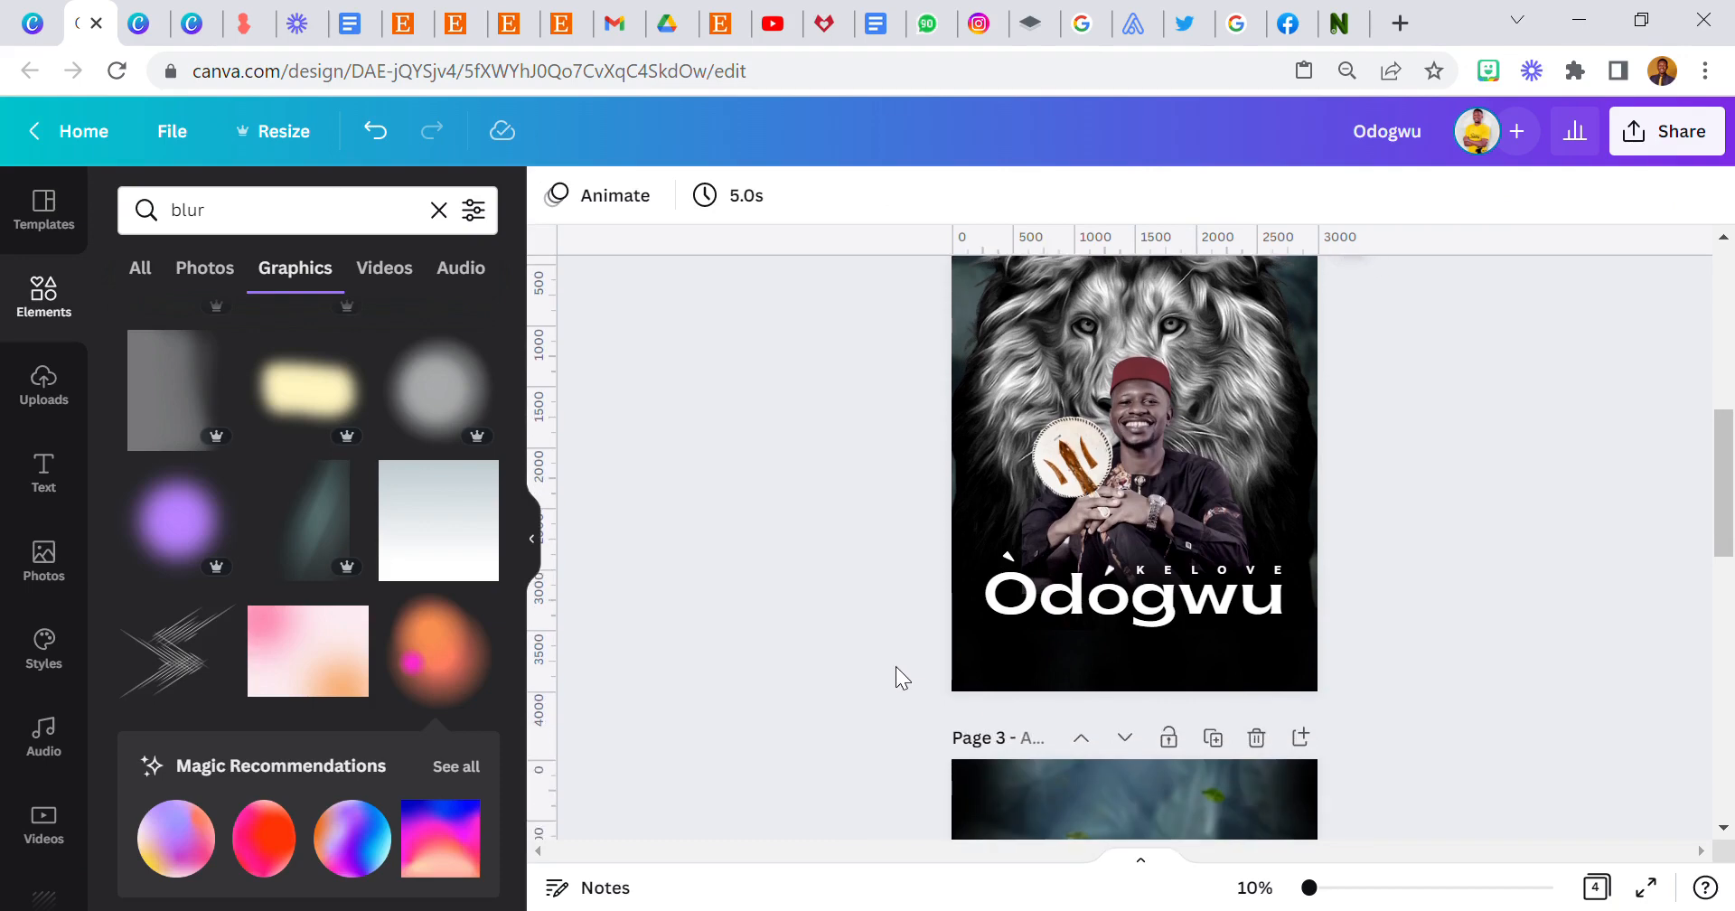
scroll(881, 656, "up", 2)
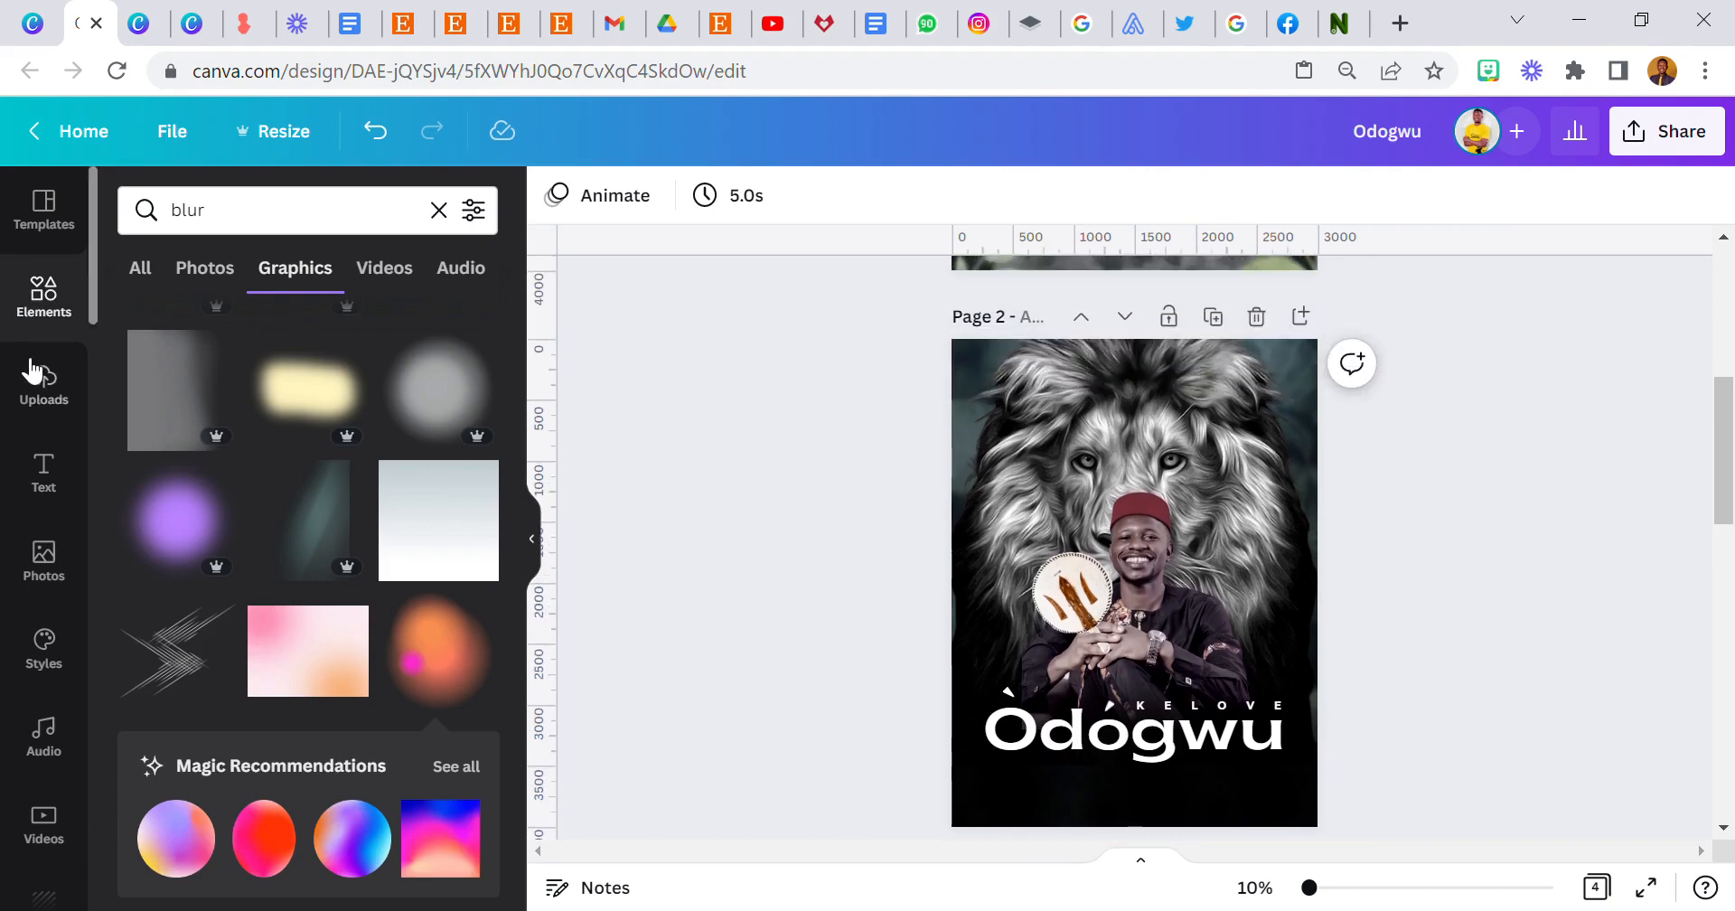
Search the photo library for "tropical green leaf"
scroll(39, 597, "down", 10)
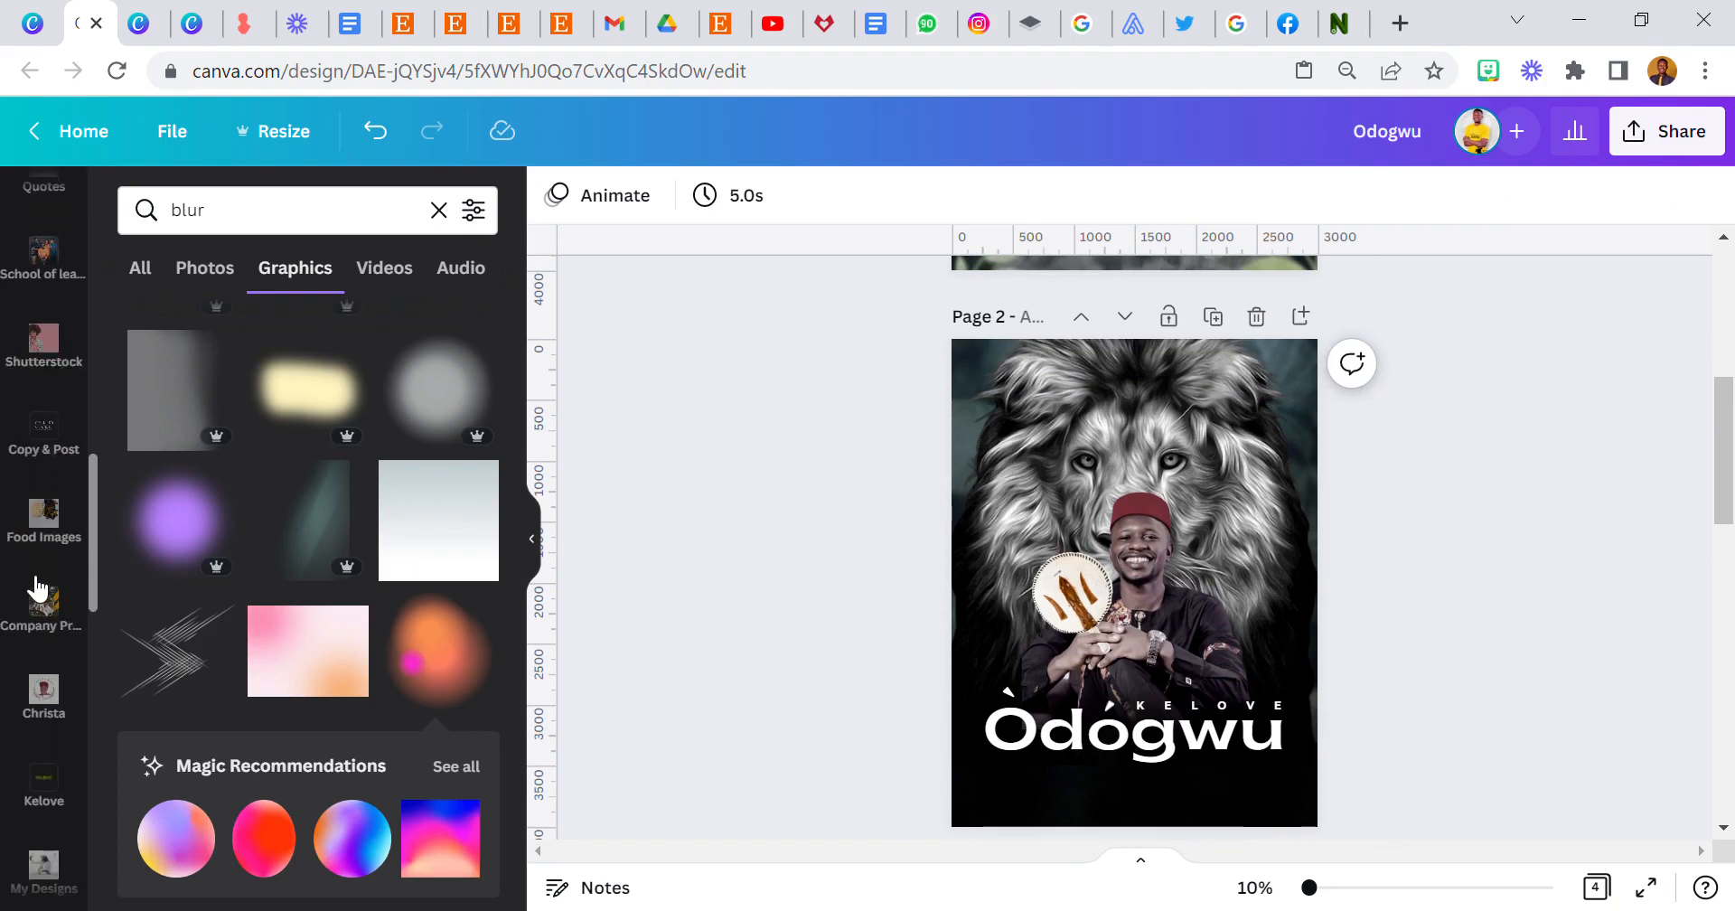
scroll(33, 569, "up", 8)
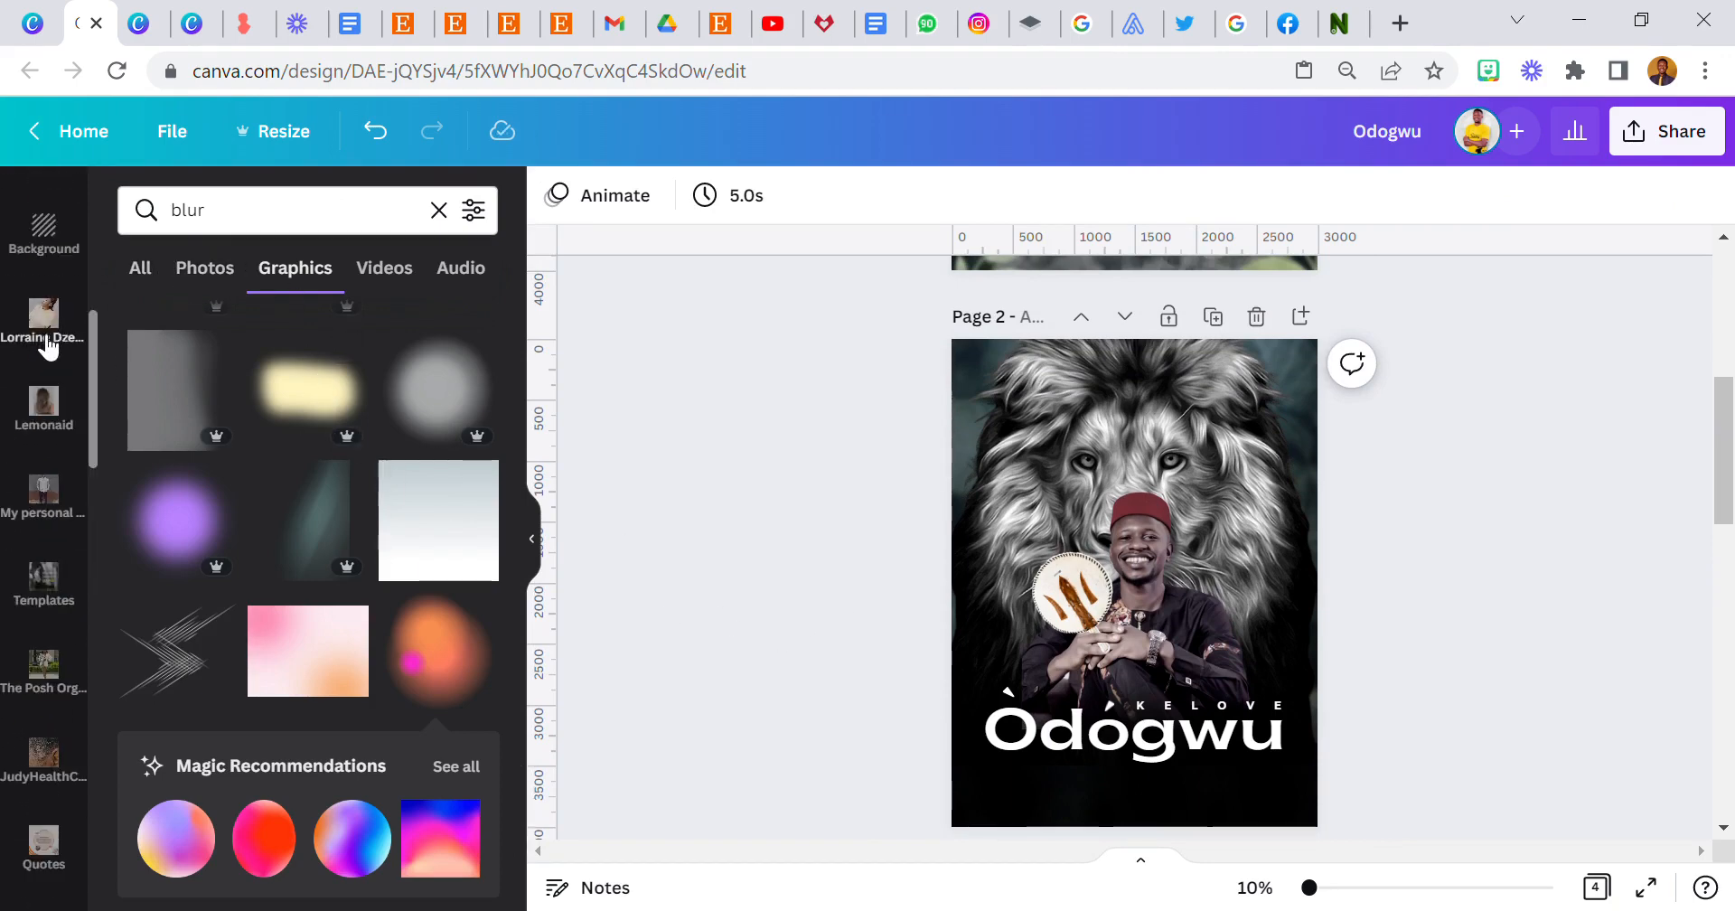
scroll(50, 351, "up", 7)
left_click(61, 533)
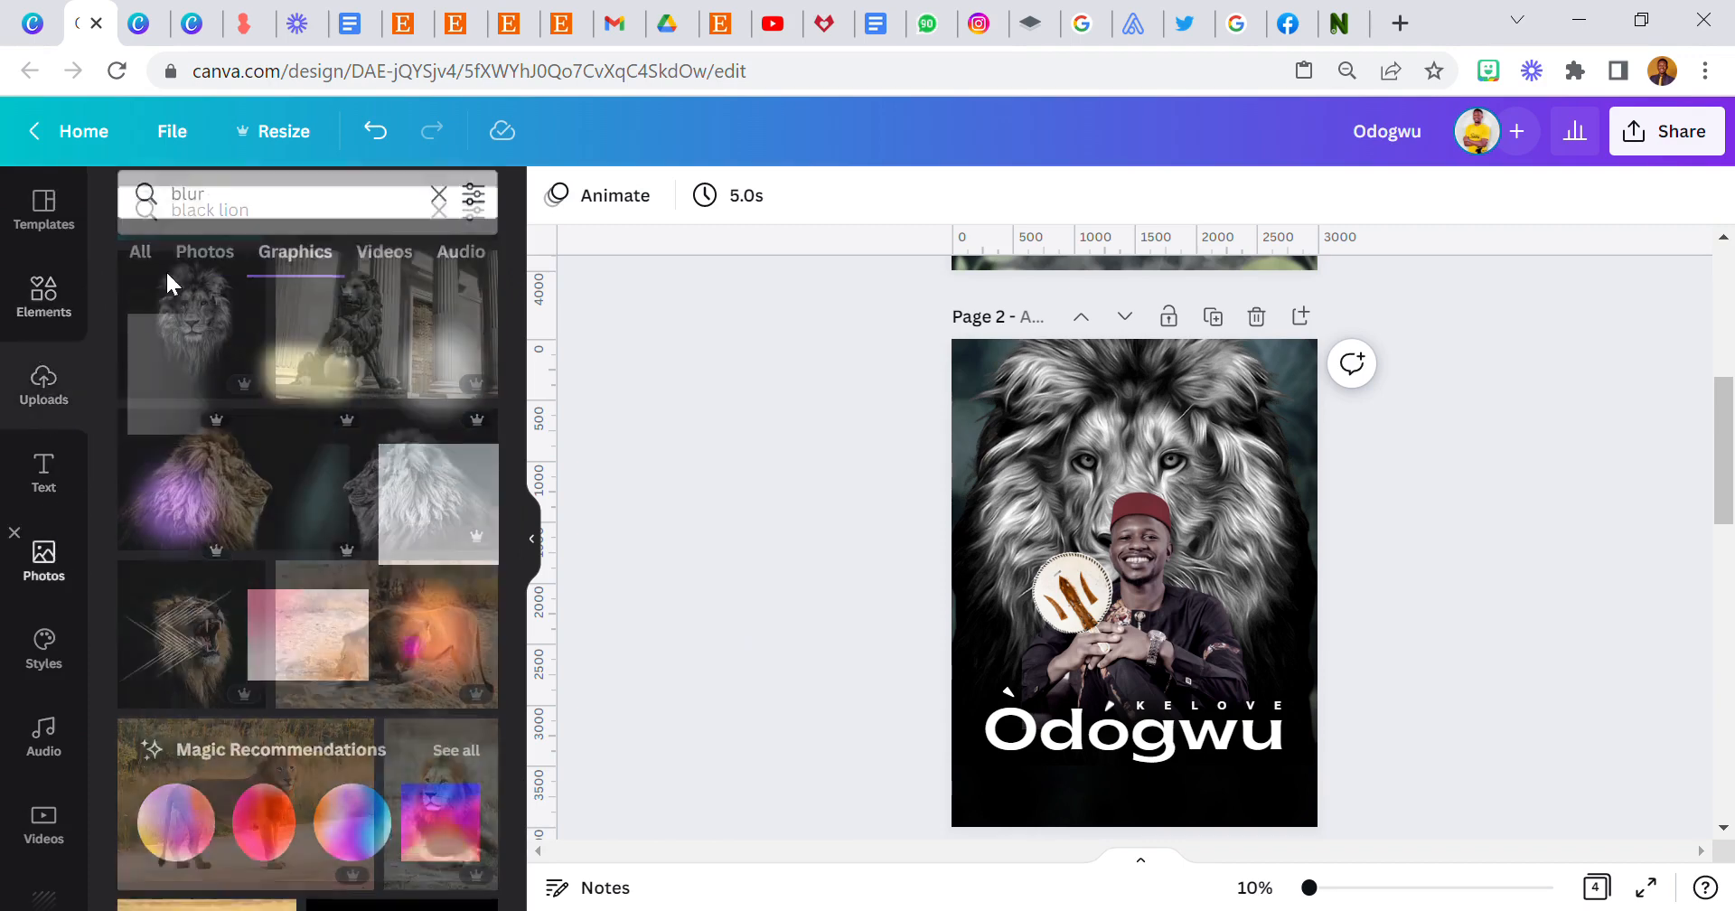
triple_click(194, 223)
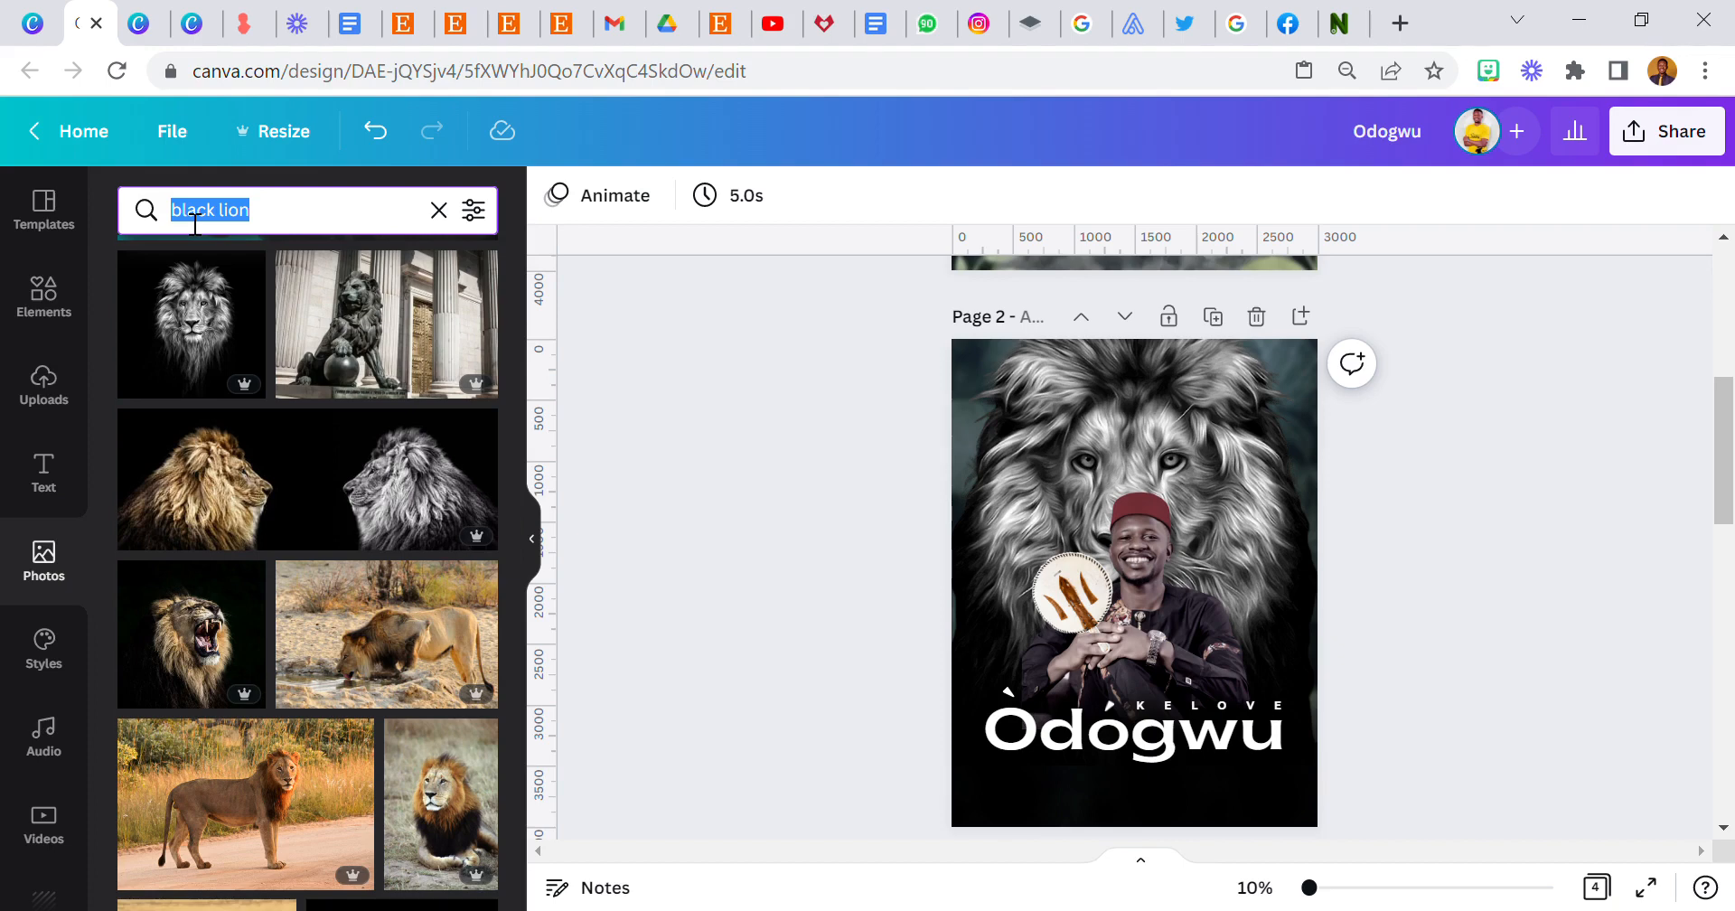
type("tropical green leaf")
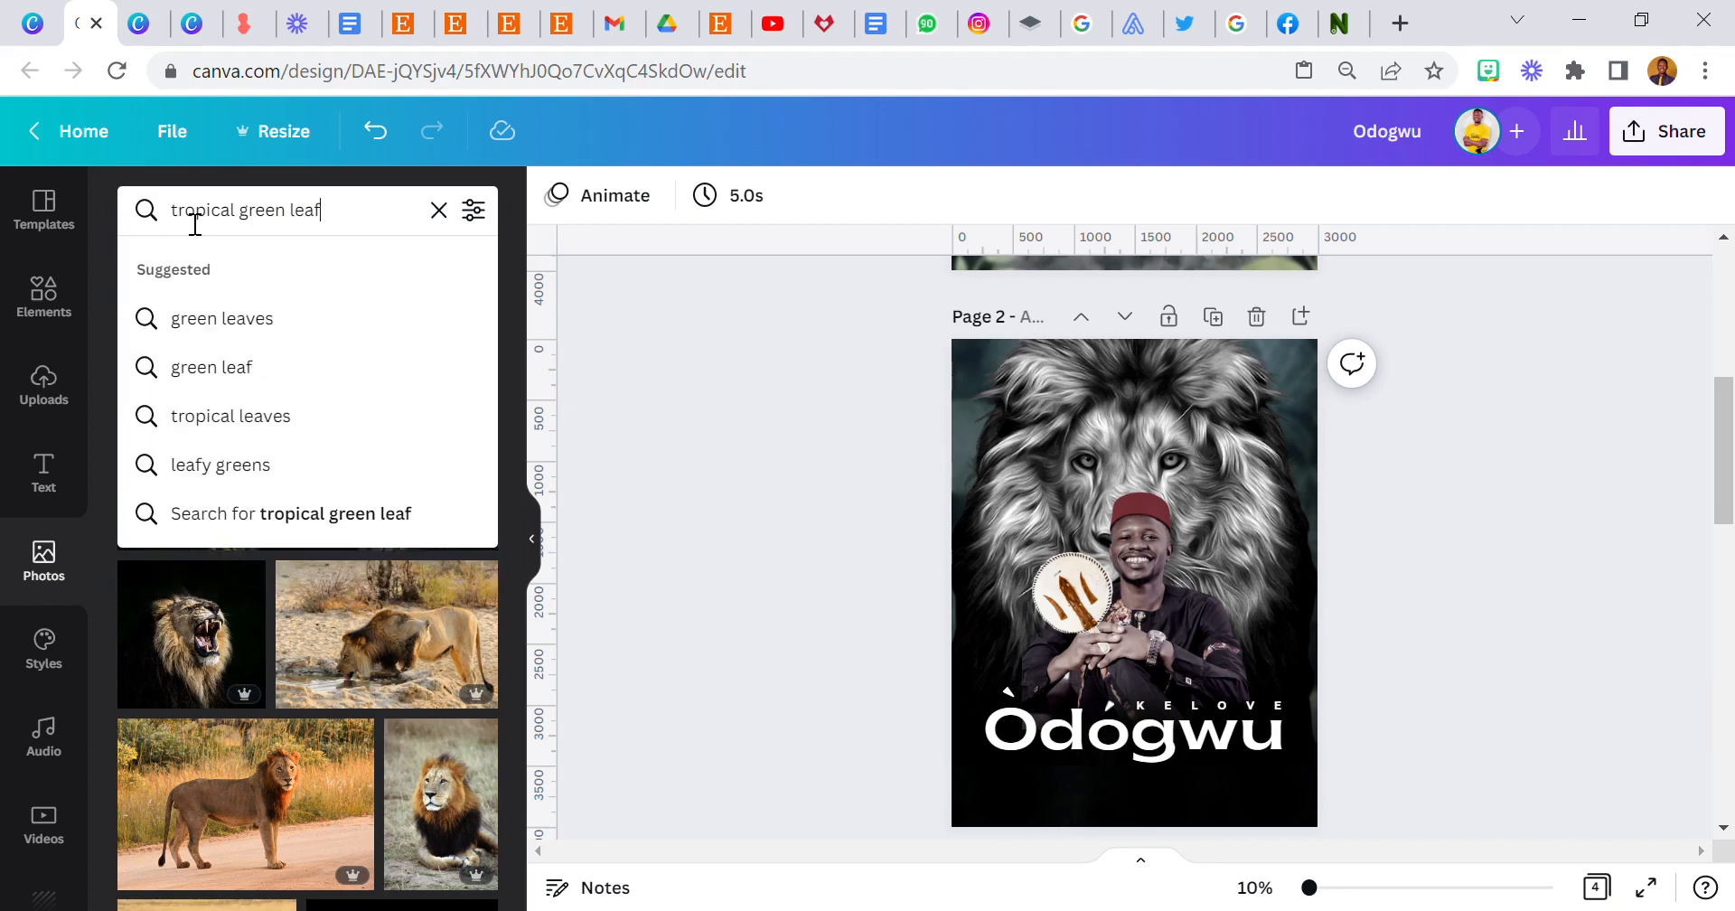
key("Return")
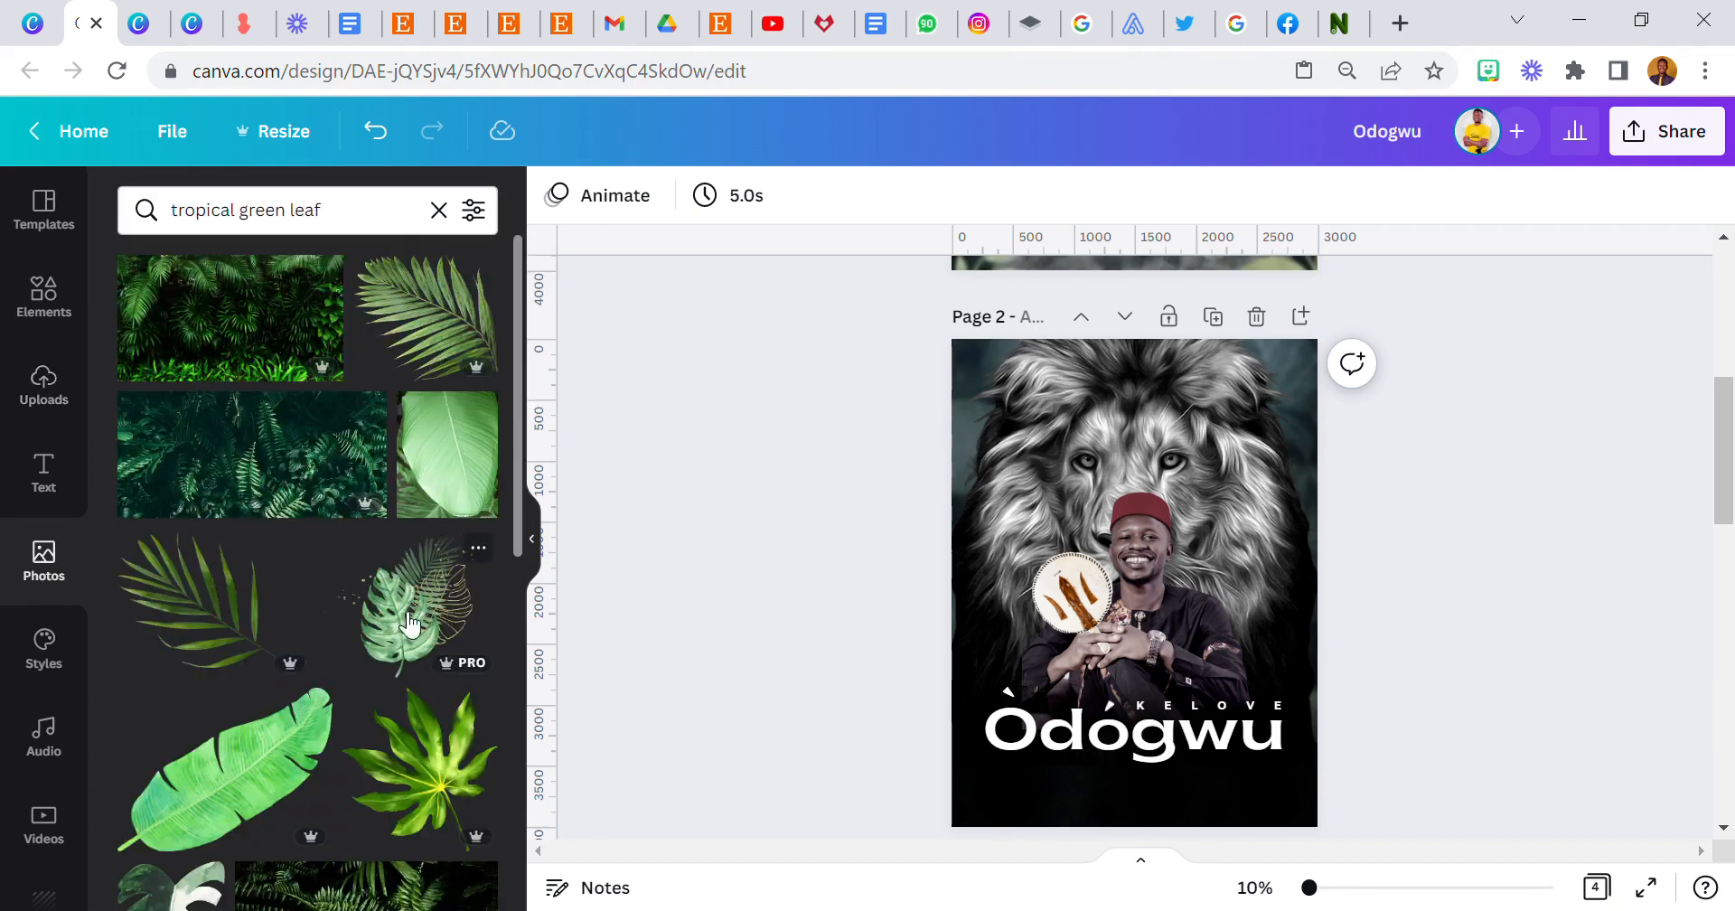
Look through the photo results for foliage that matches the leaves on the page 1 poster
scroll(312, 578, "down", 5)
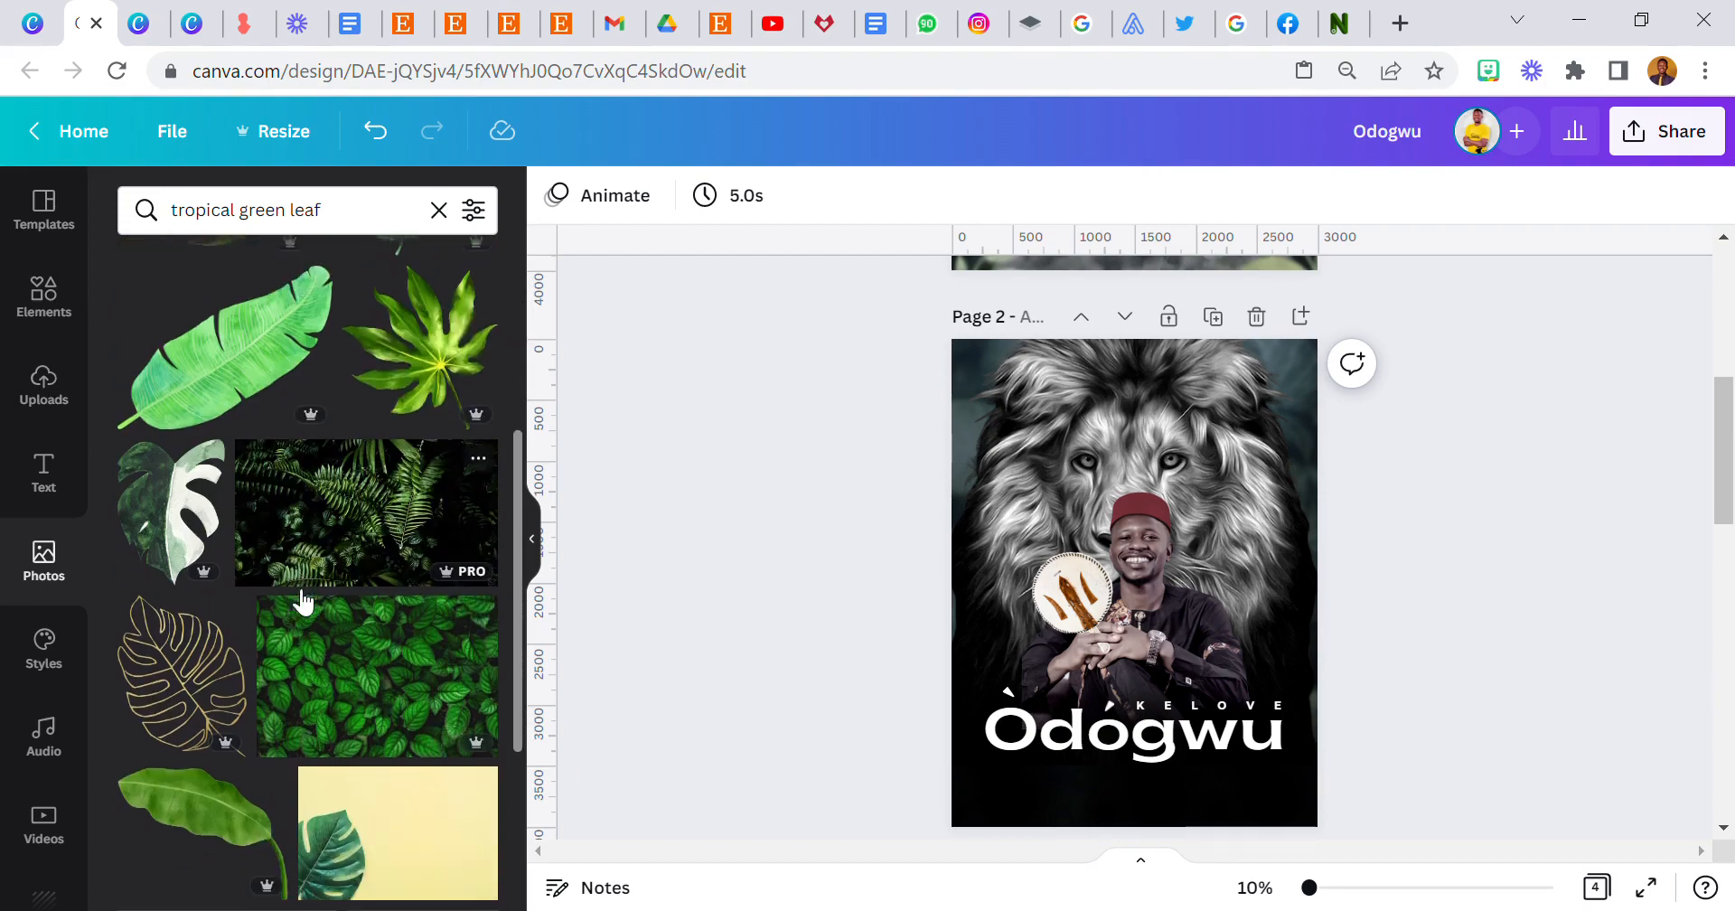
scroll(303, 601, "down", 3)
scroll(303, 601, "down", 3)
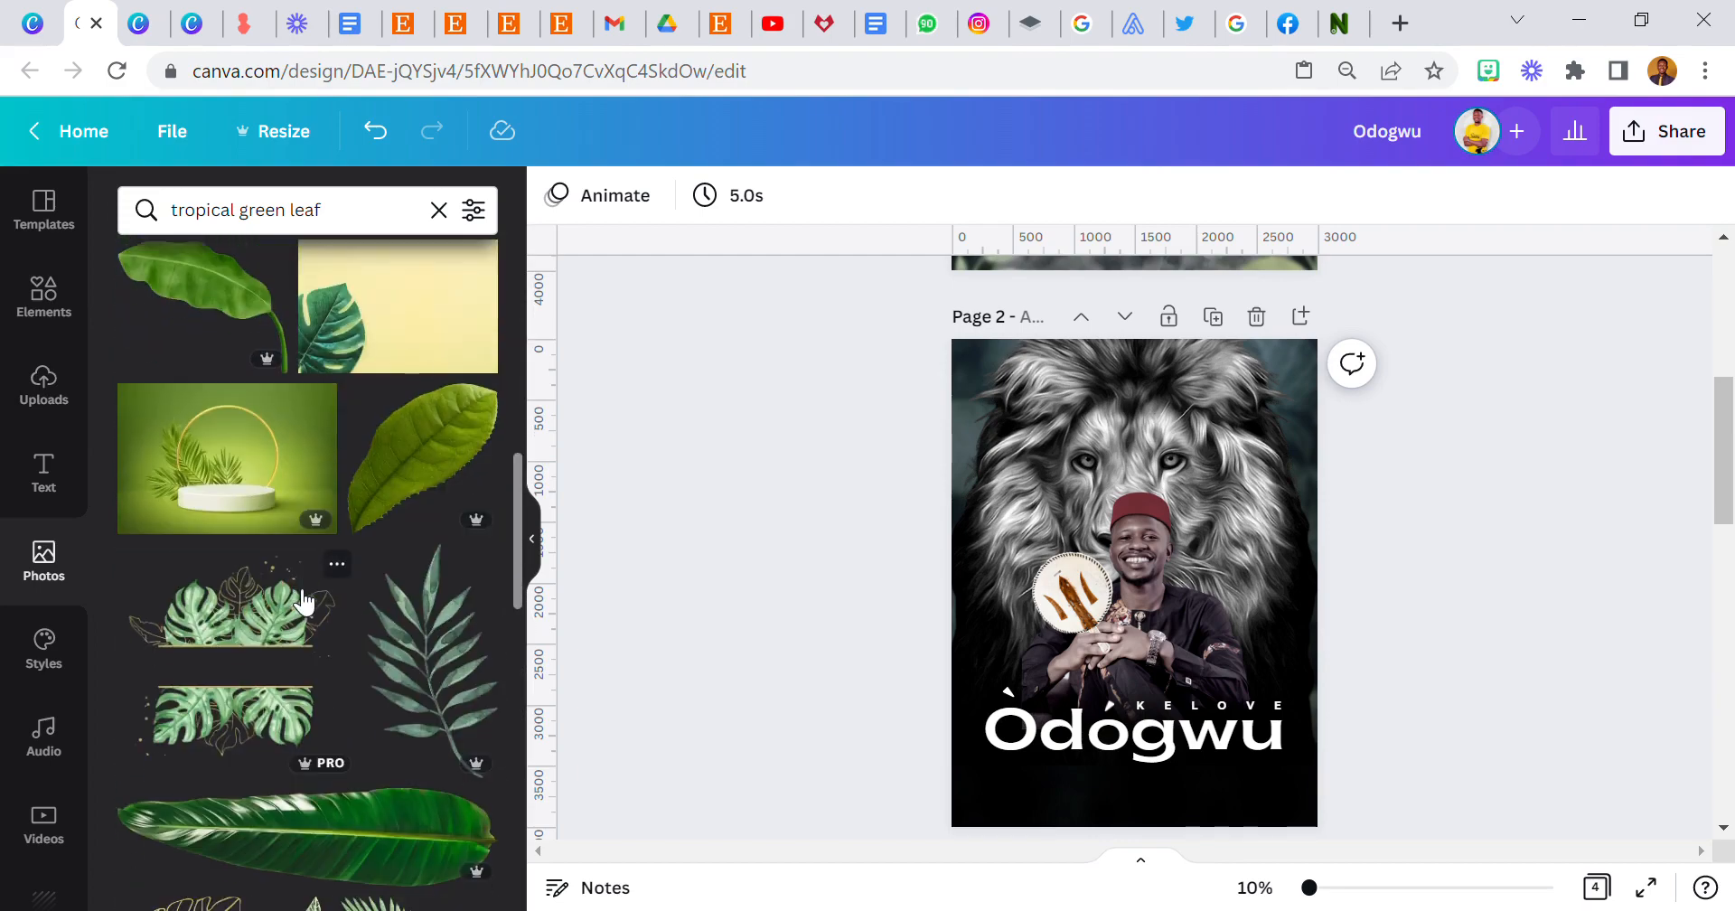
scroll(816, 632, "up", 5)
scroll(817, 631, "down", 4)
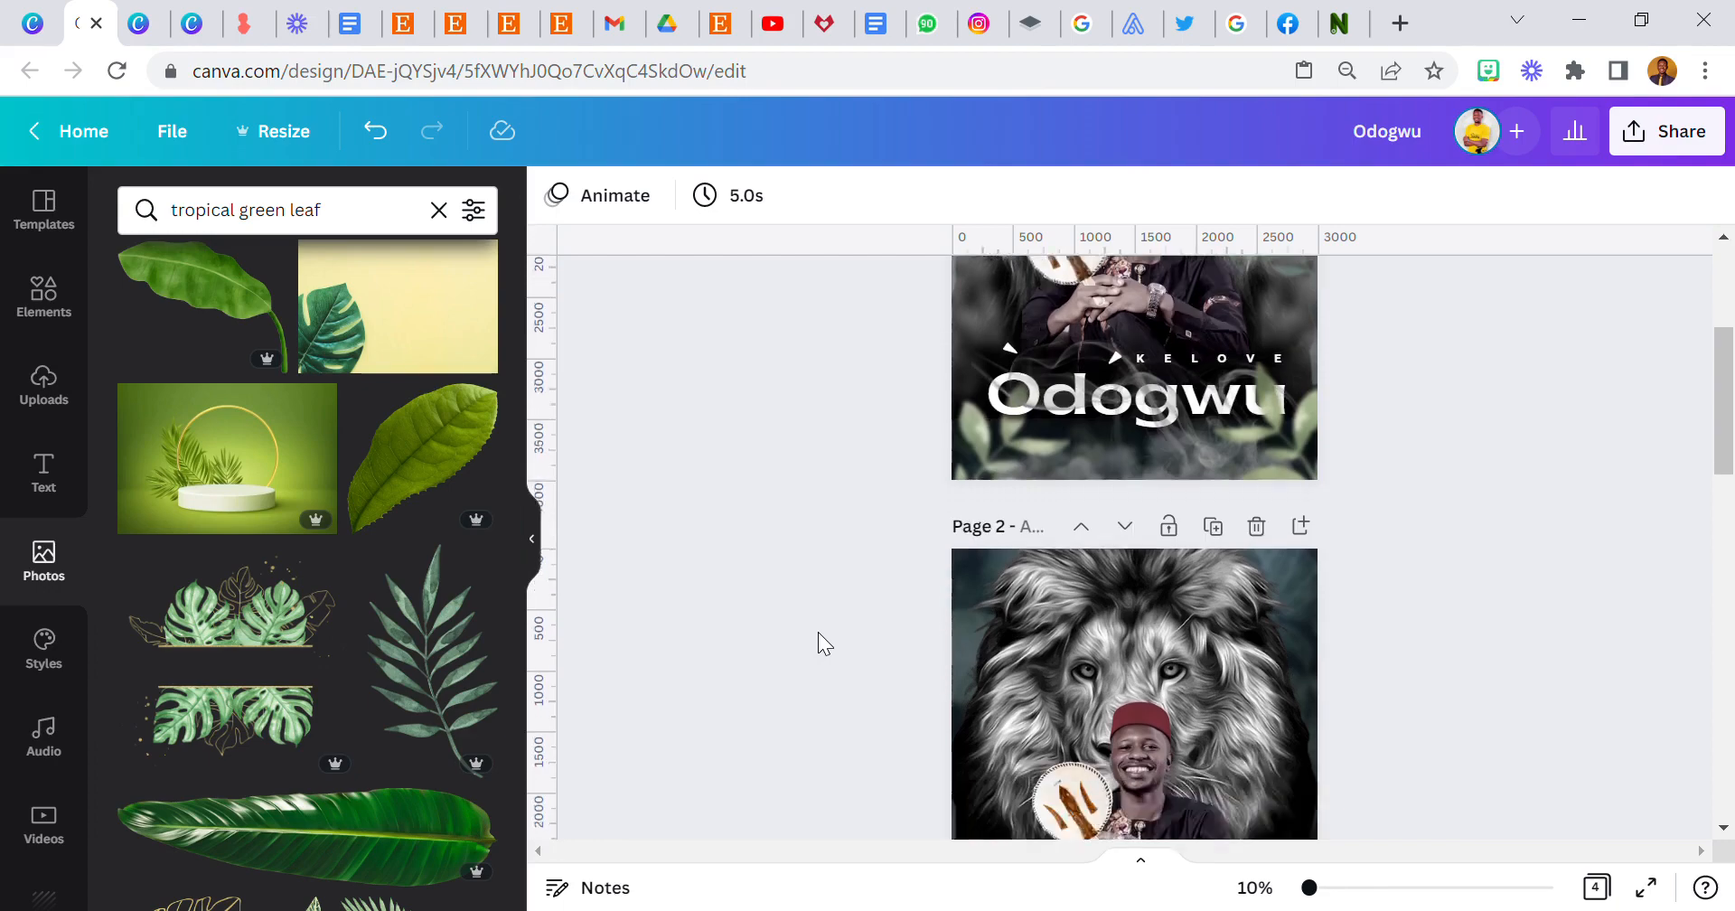
scroll(817, 632, "down", 3)
scroll(206, 637, "down", 6)
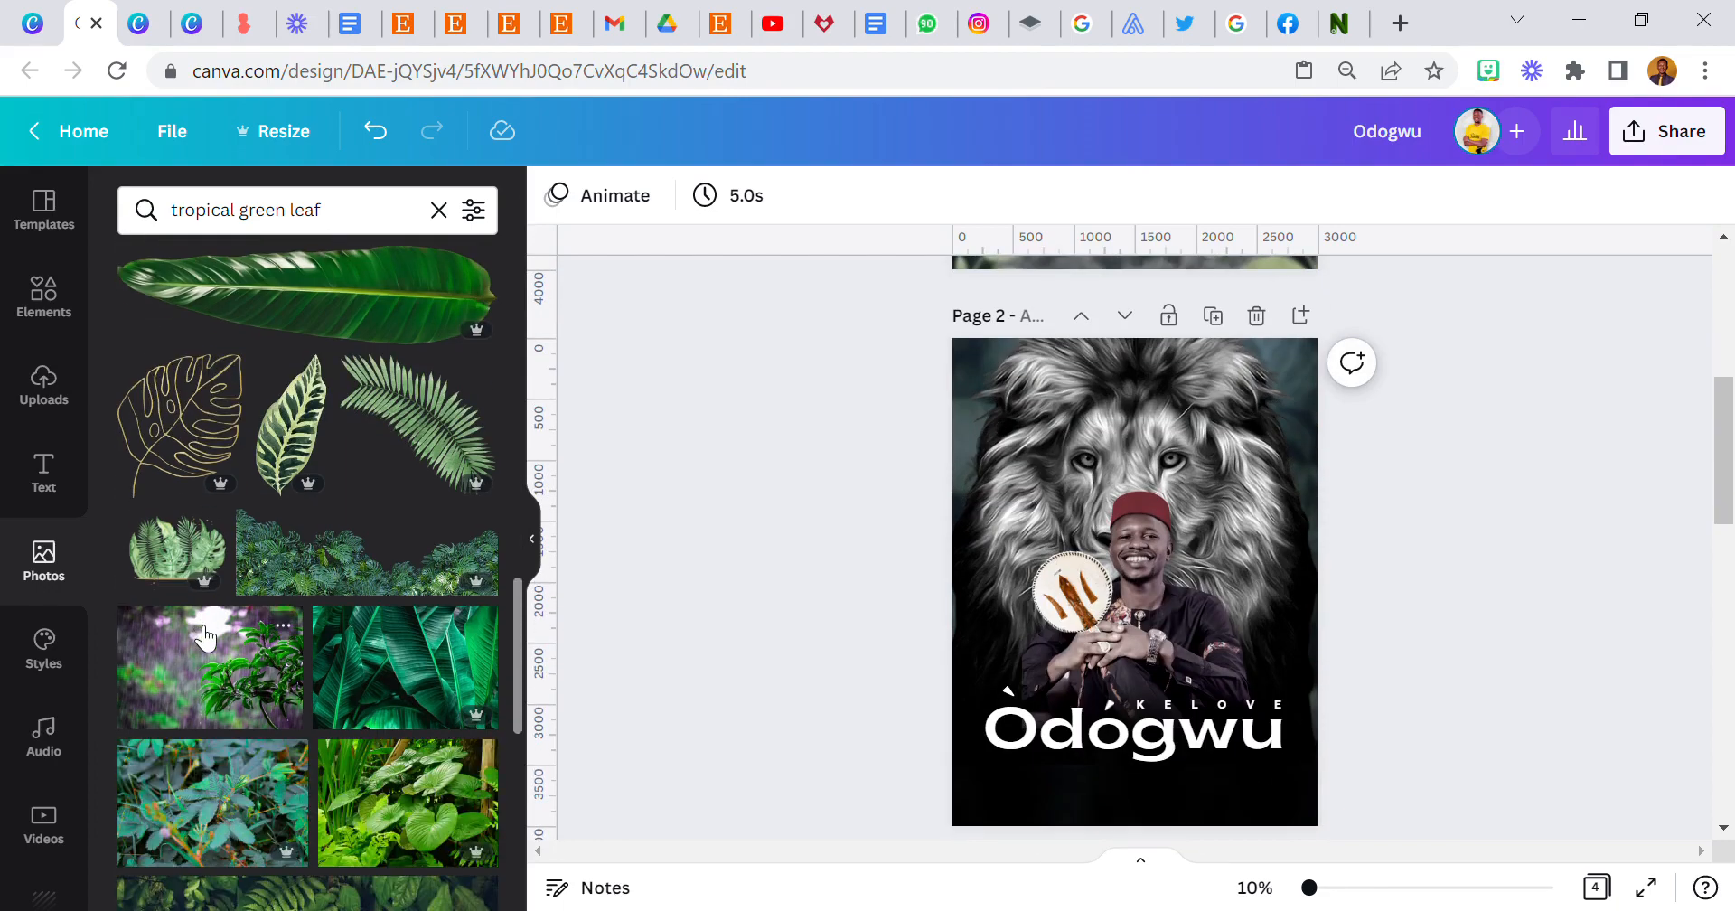
scroll(206, 637, "down", 3)
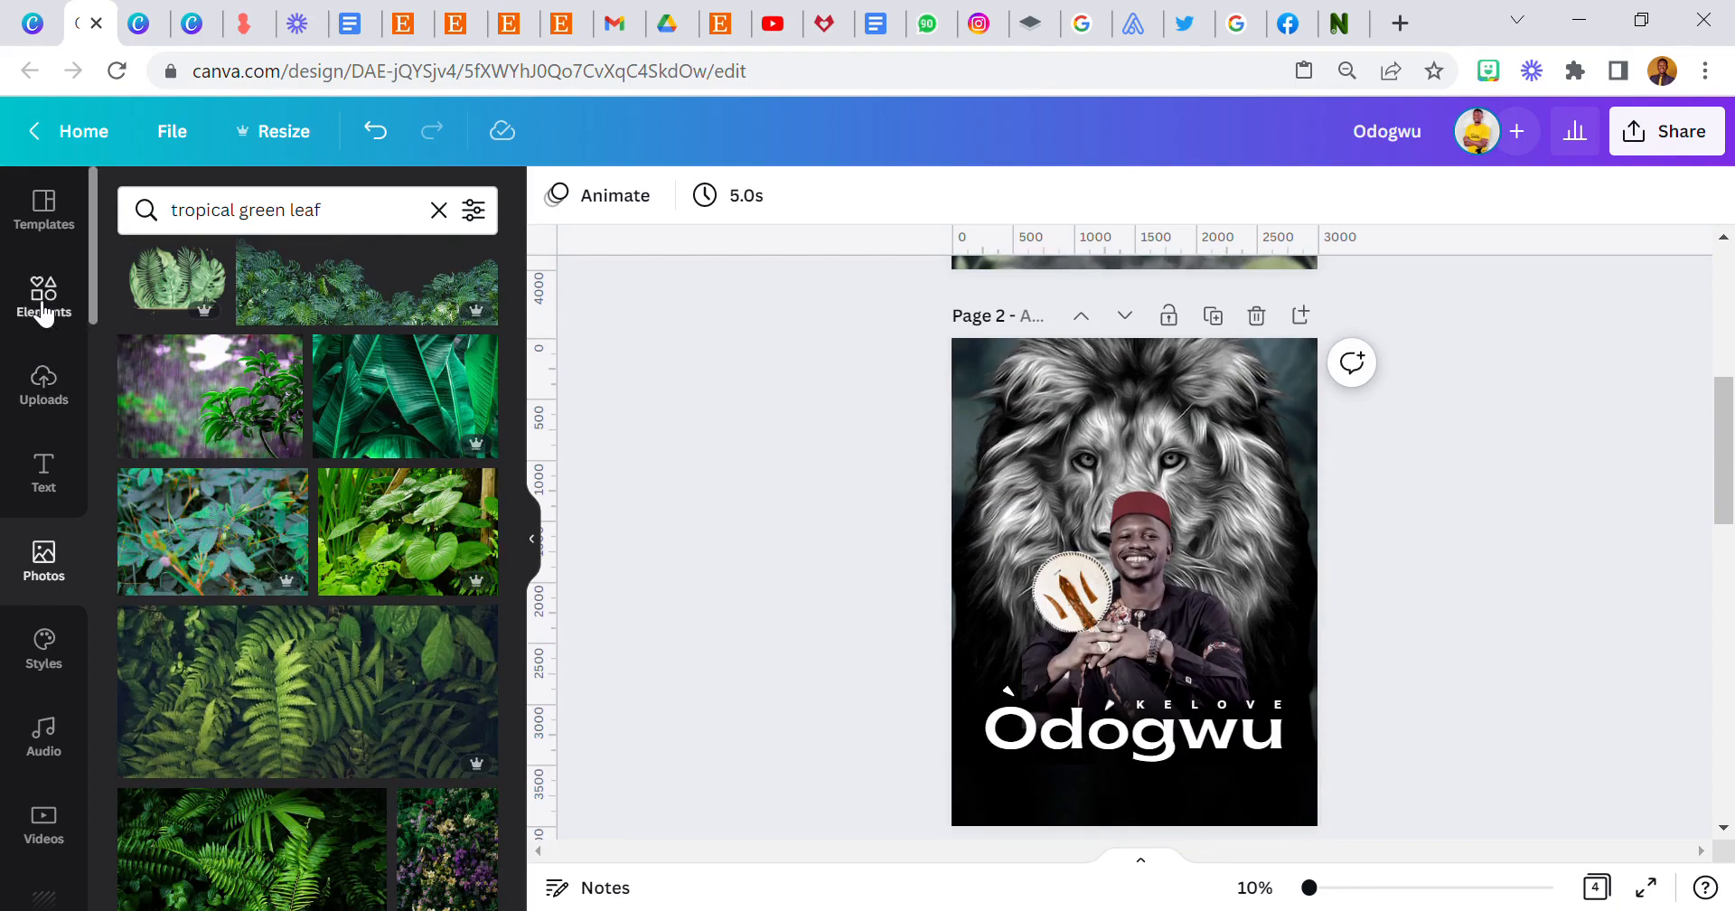
Search the element graphics for "tropical green leaf"
left_click(42, 312)
left_click(48, 572)
left_click(241, 238)
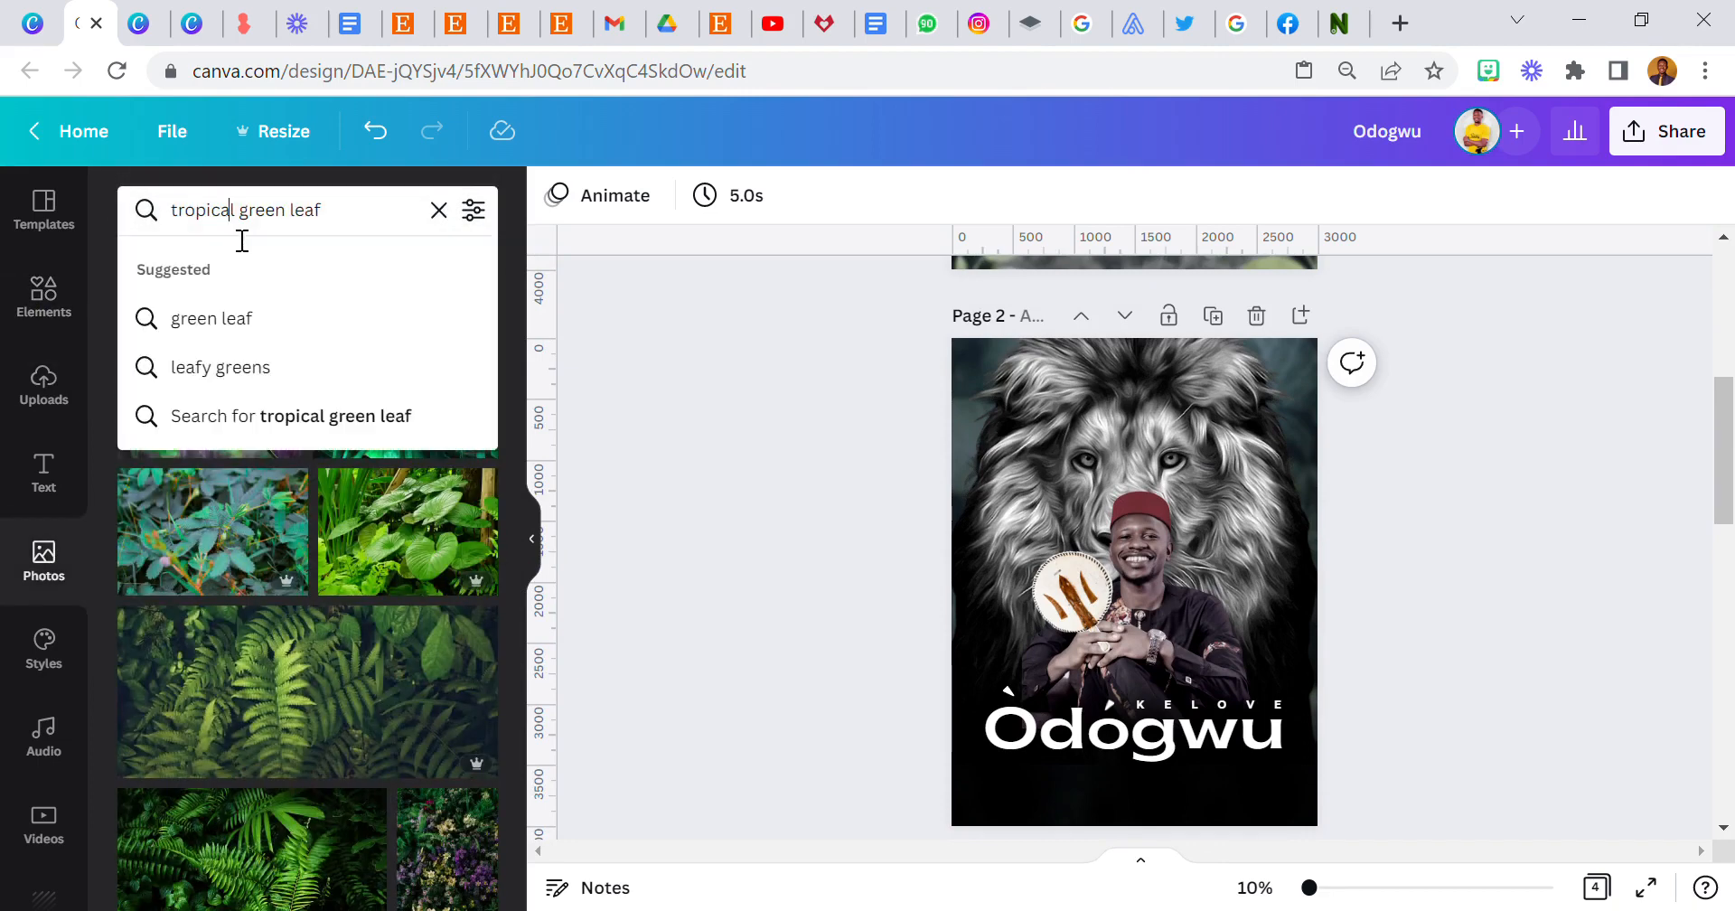
triple_click(244, 233)
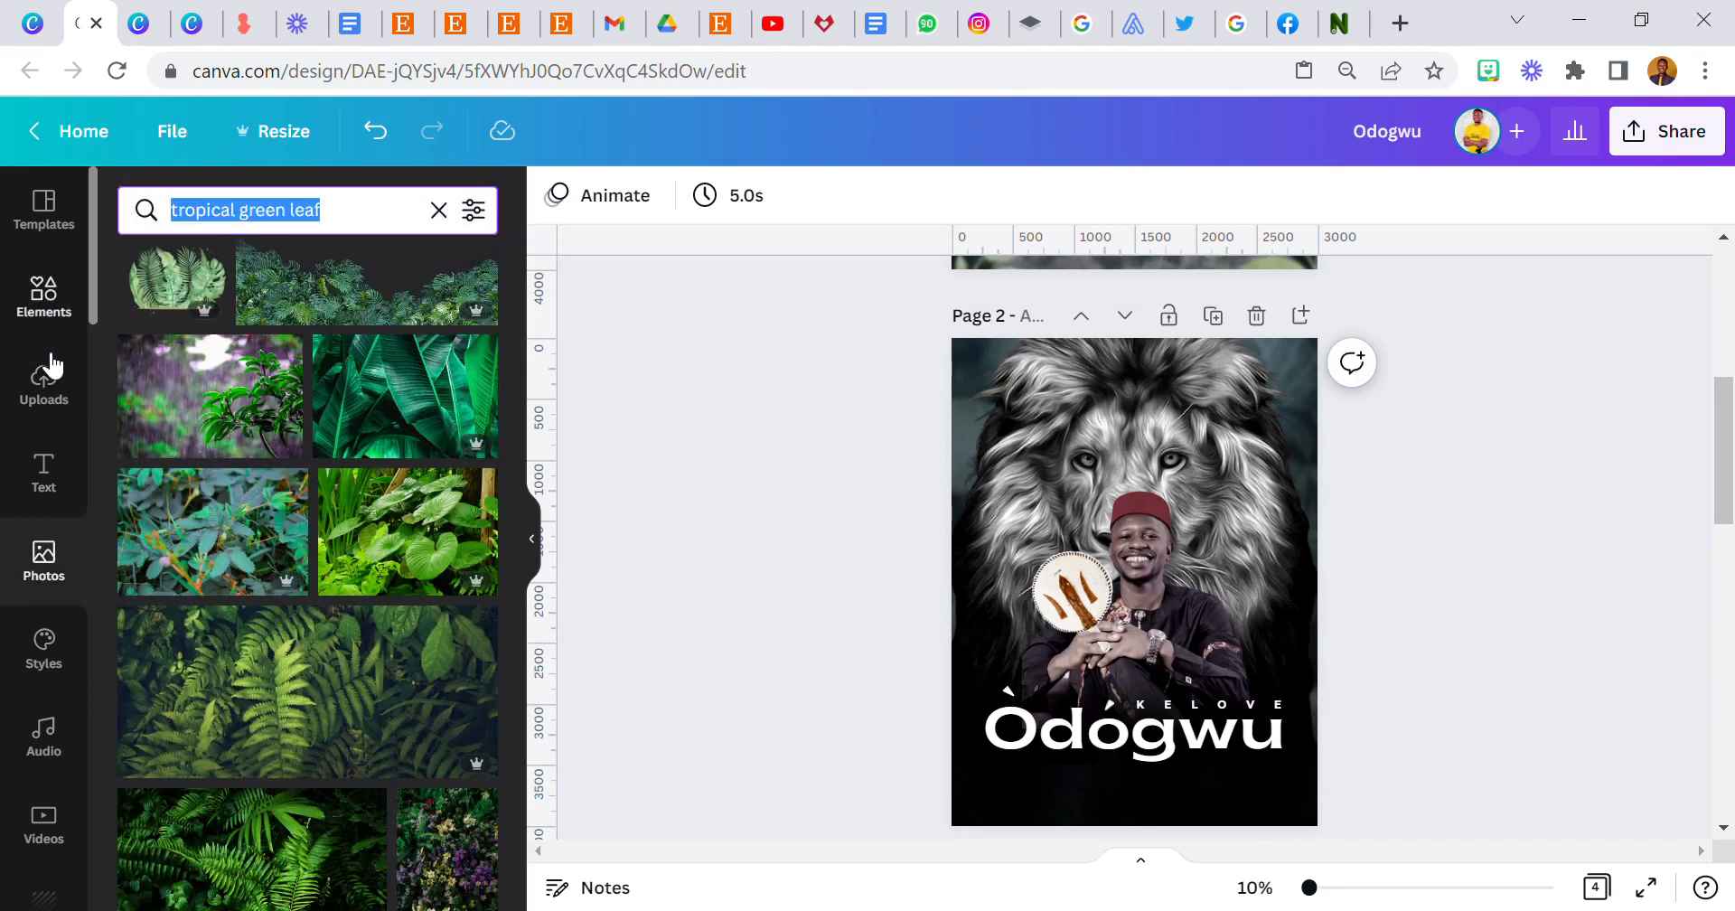
left_click(43, 298)
key("Return")
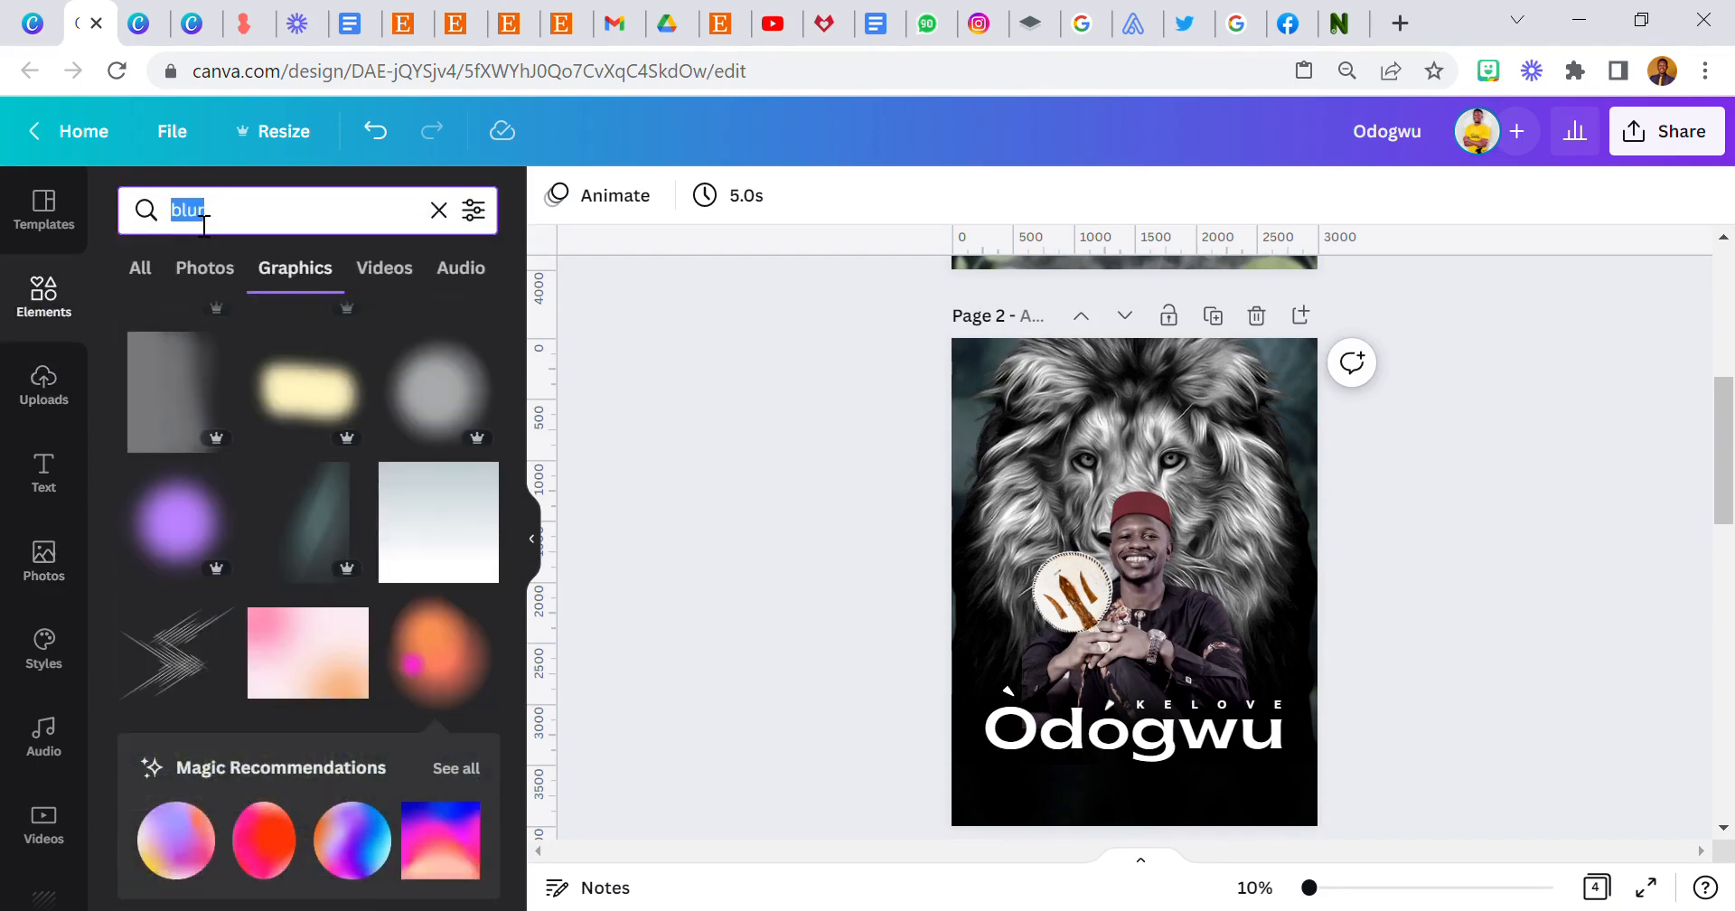
type("tropical green leaf")
key("Return")
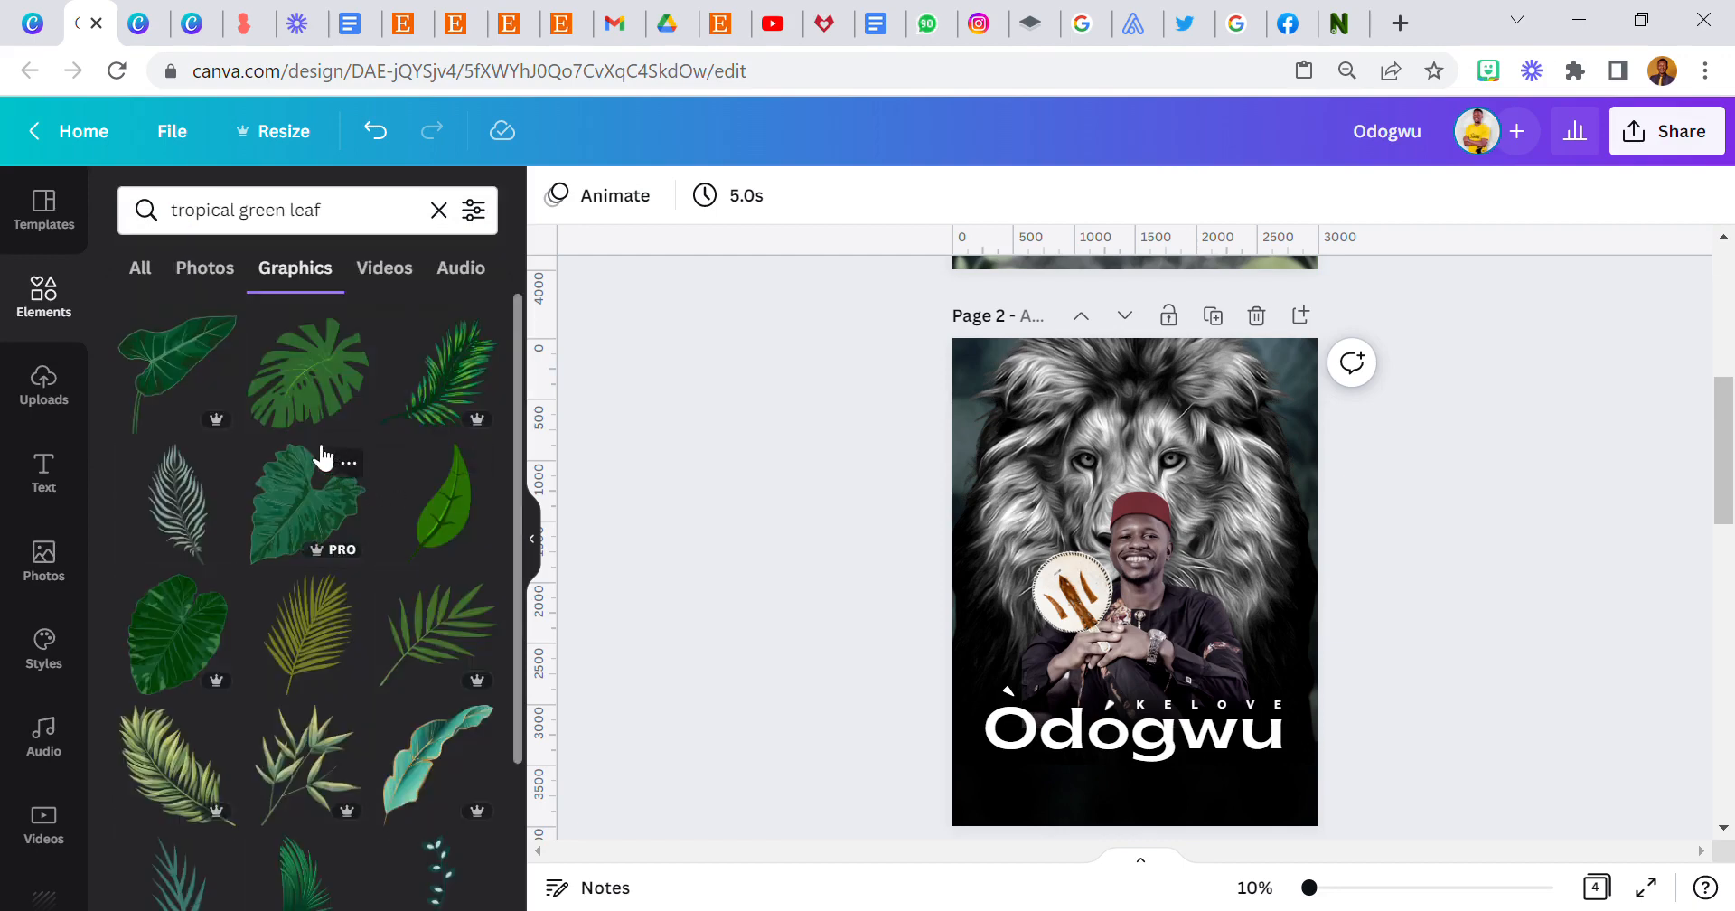
Widen the element results to all types and look through them for leaves like those on page 1
scroll(306, 443, "down", 2)
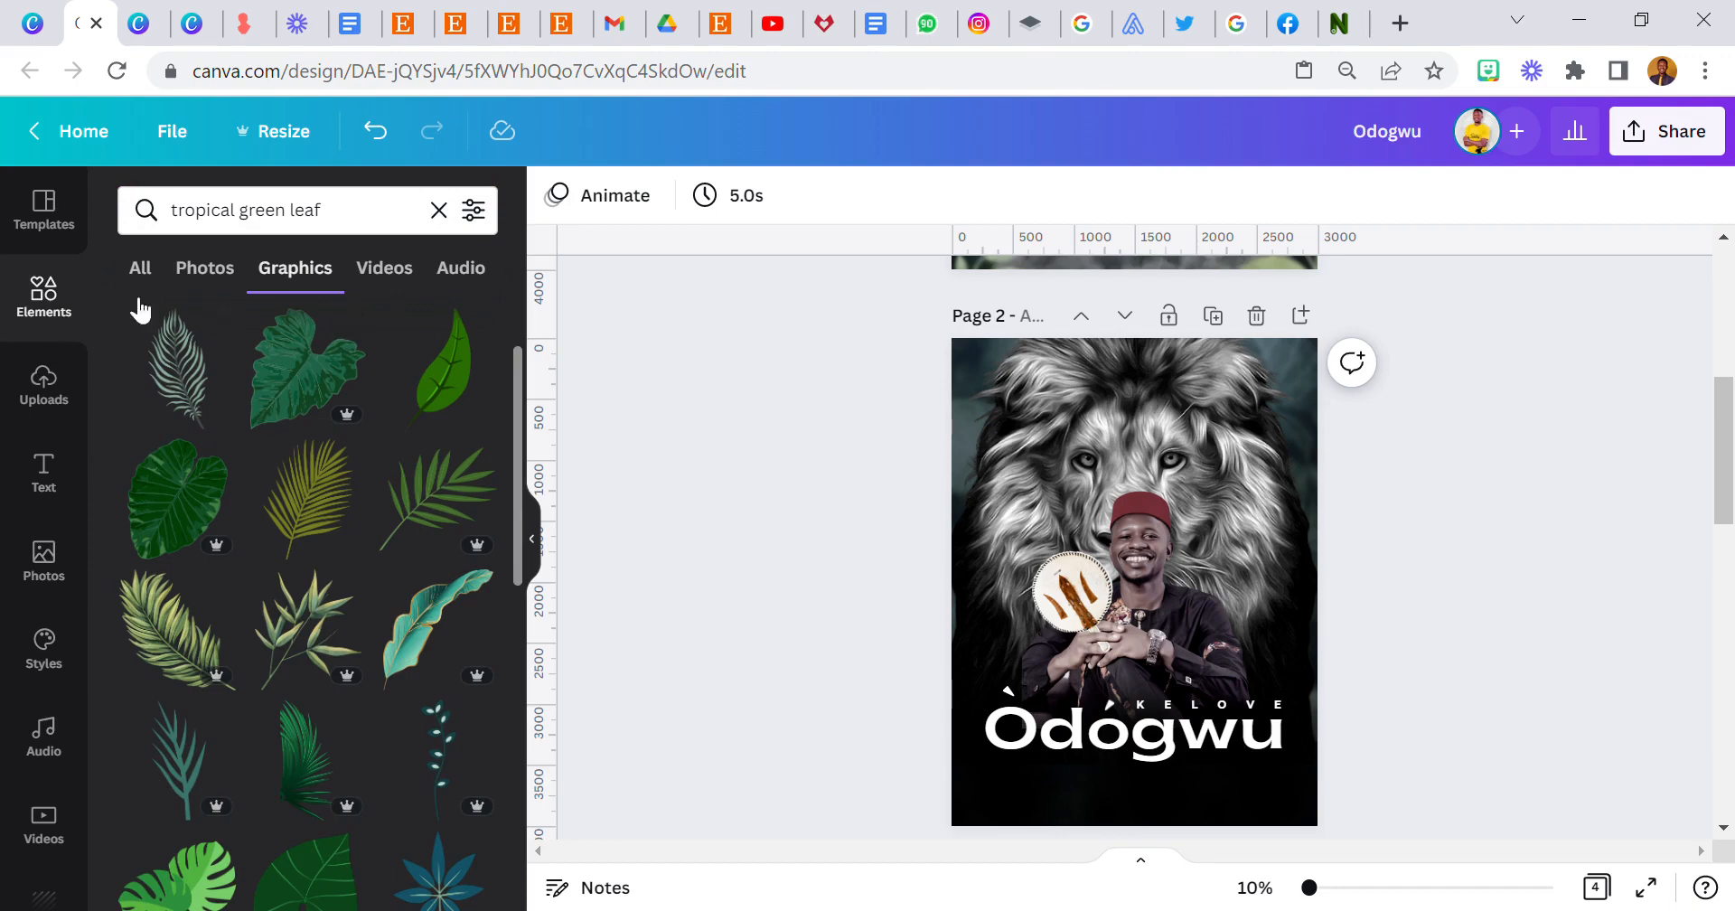
left_click(142, 268)
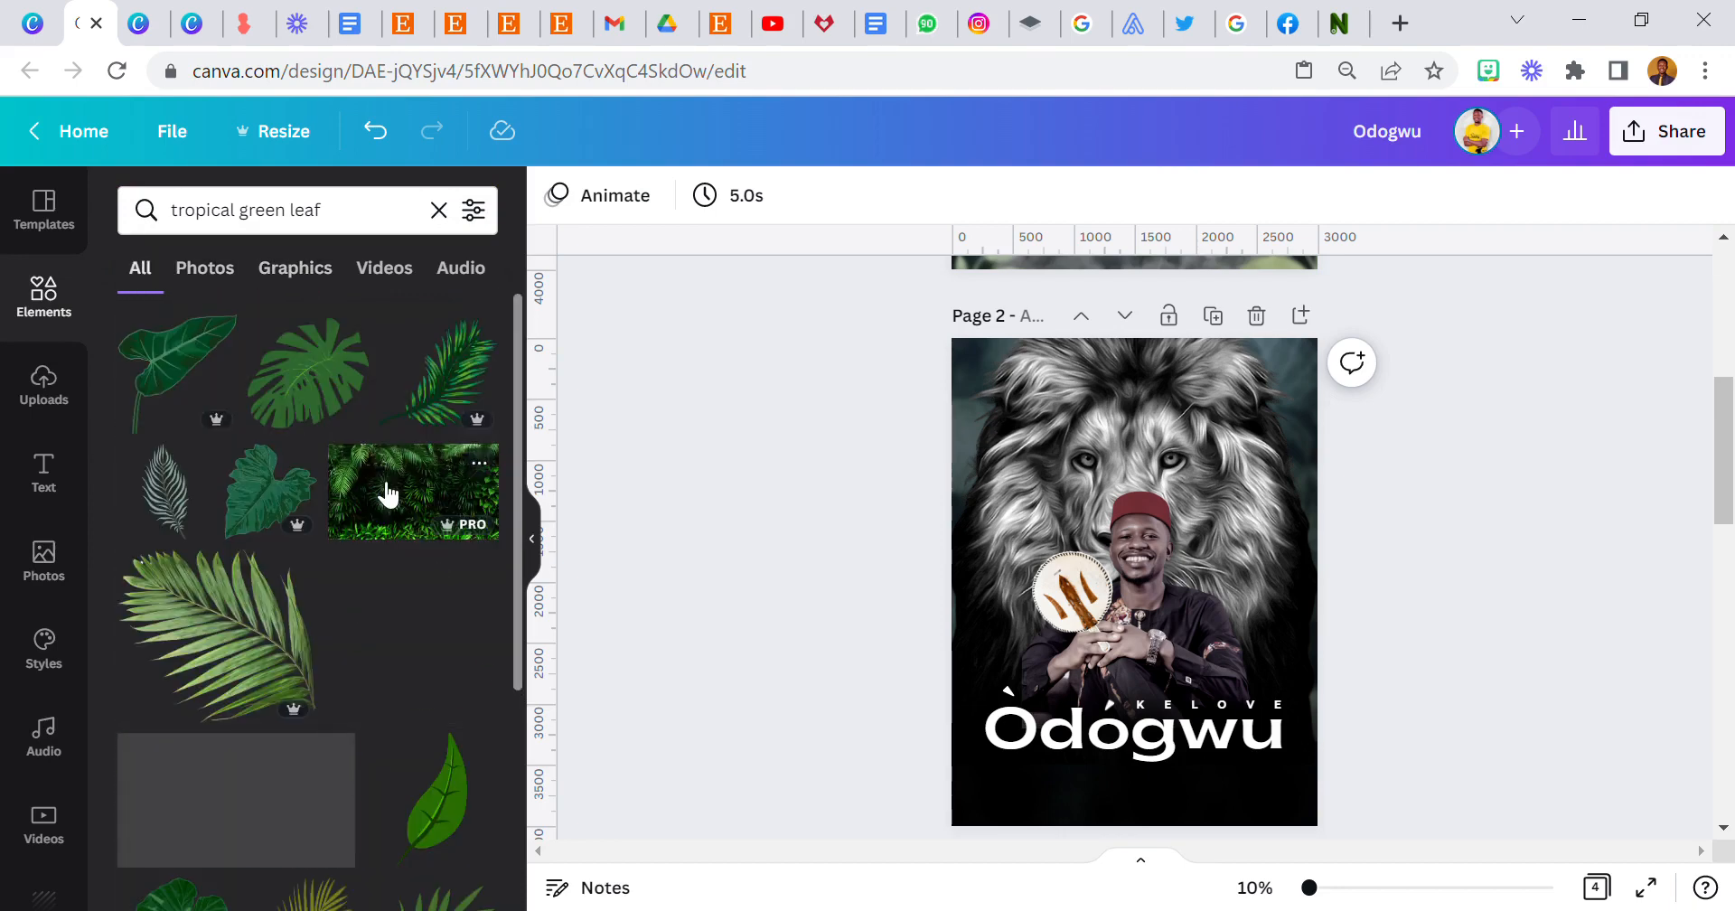
scroll(403, 549, "down", 2)
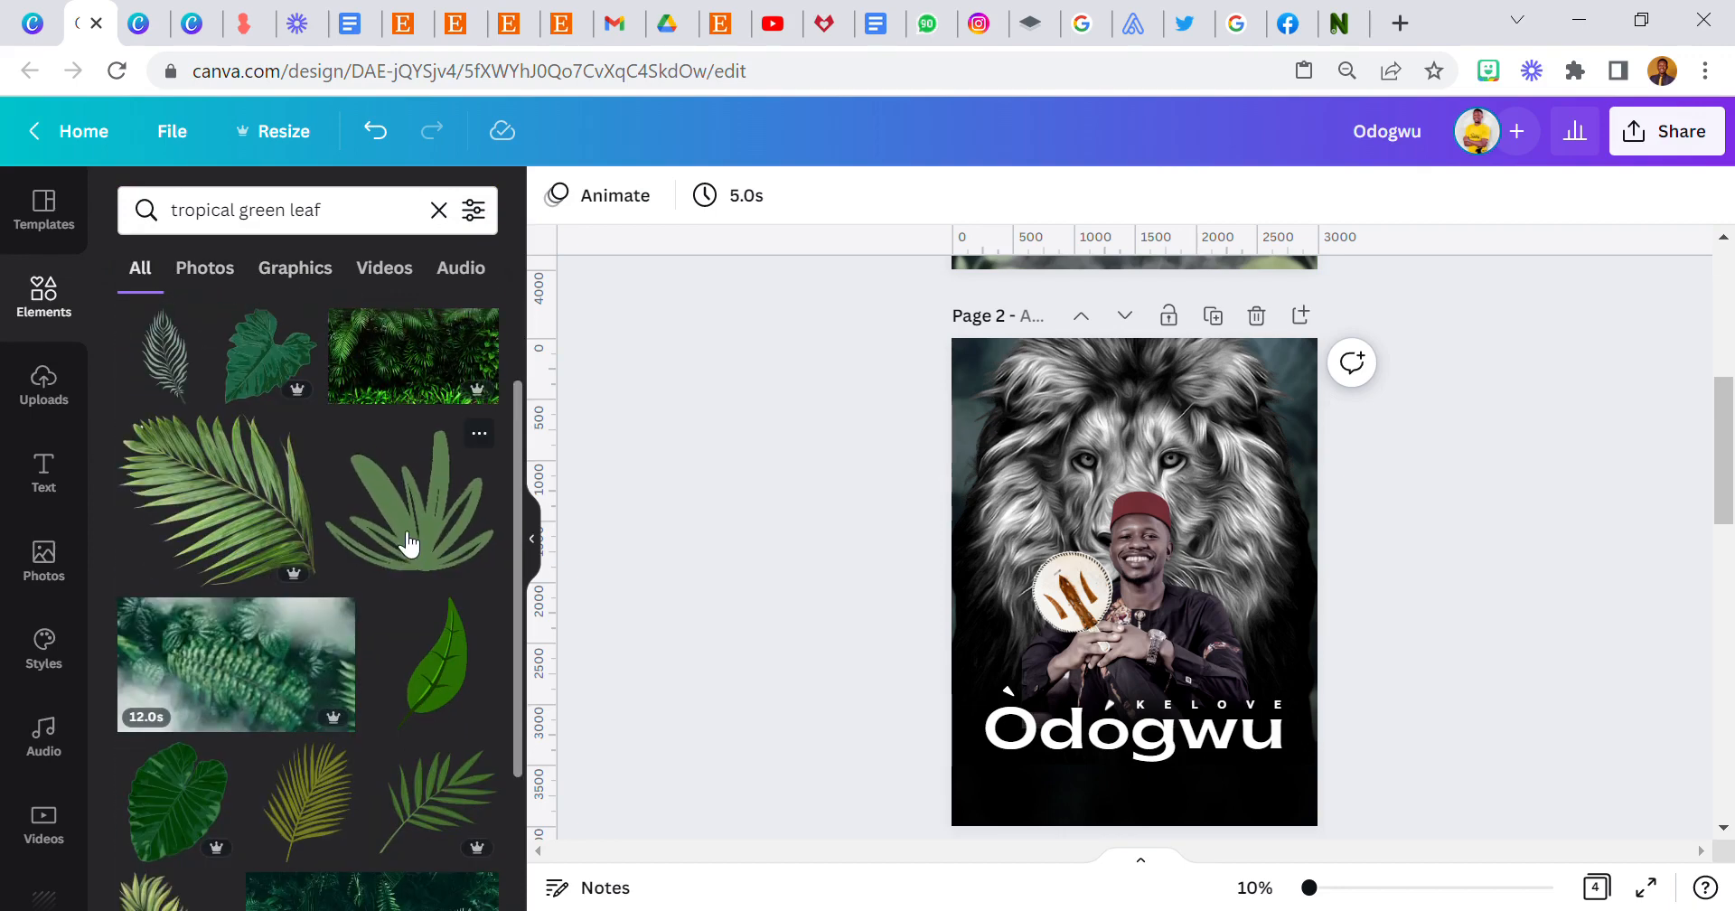
scroll(404, 542, "down", 2)
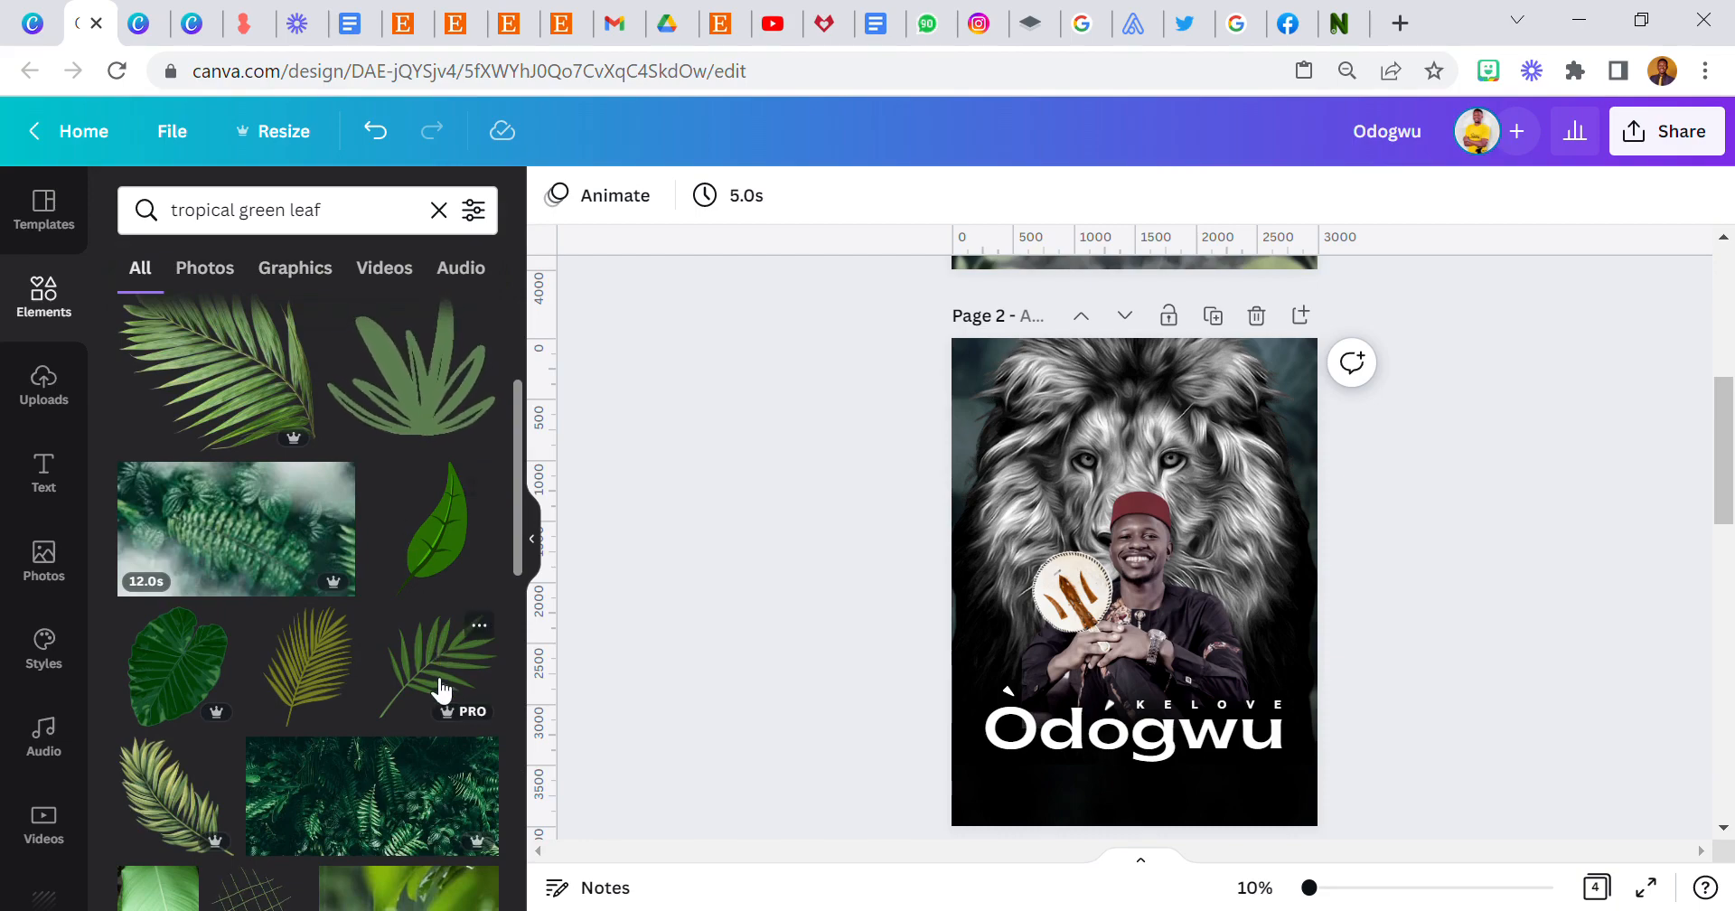
scroll(965, 578, "up", 5)
scroll(965, 578, "up", 1)
scroll(970, 573, "down", 6)
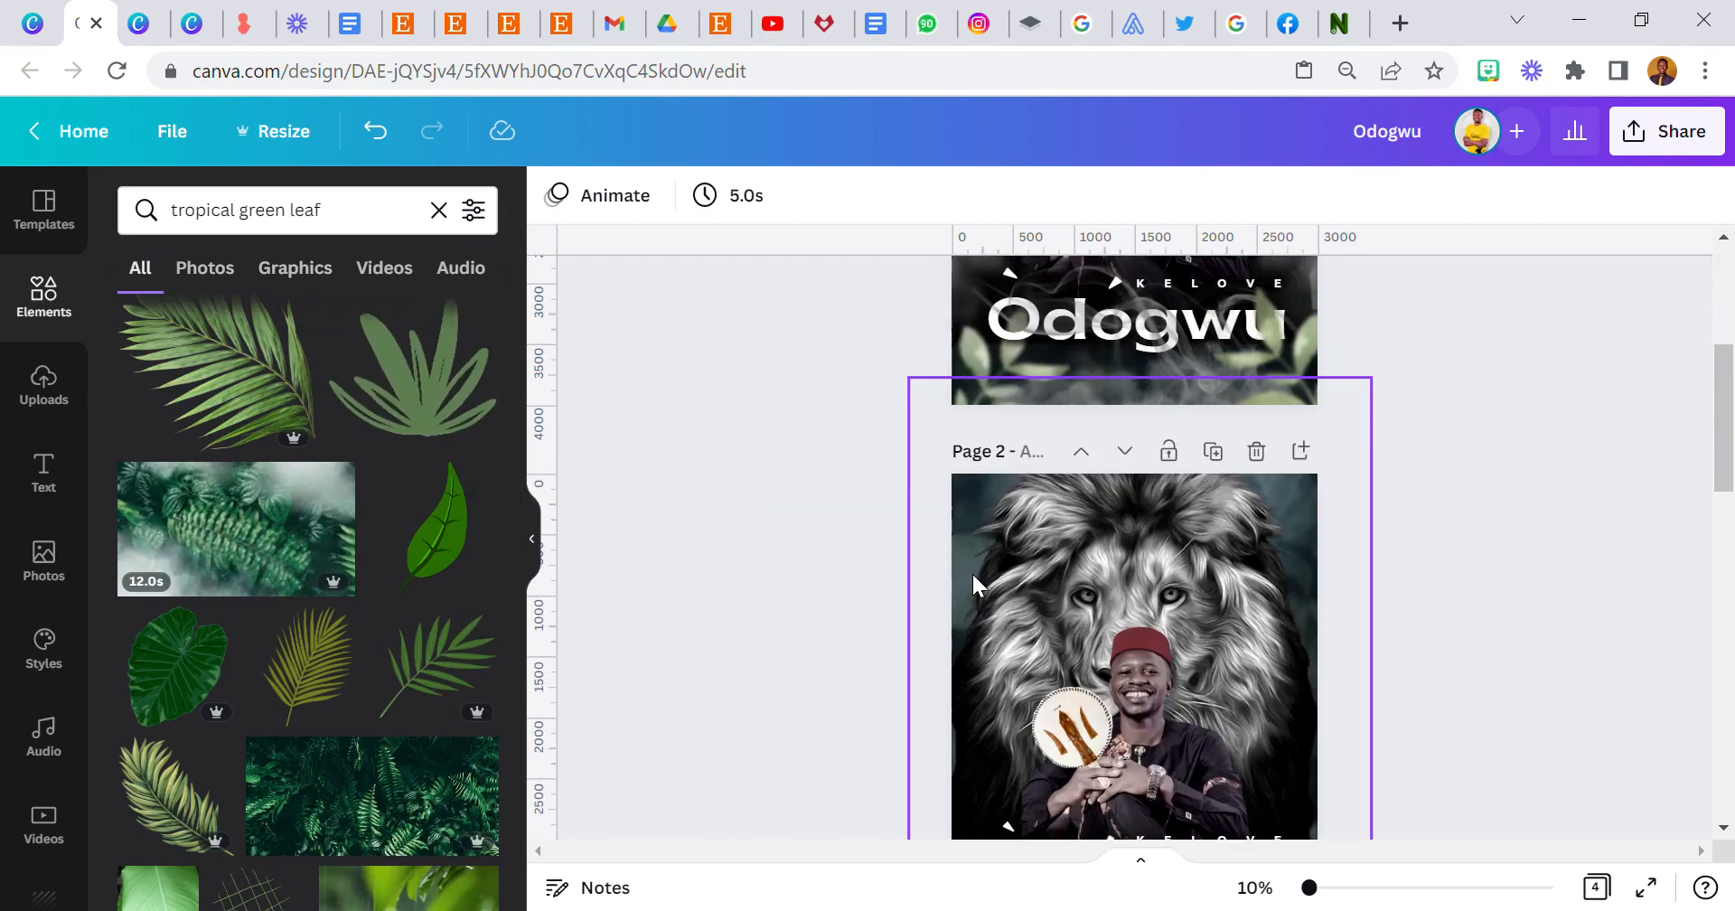
scroll(286, 589, "down", 6)
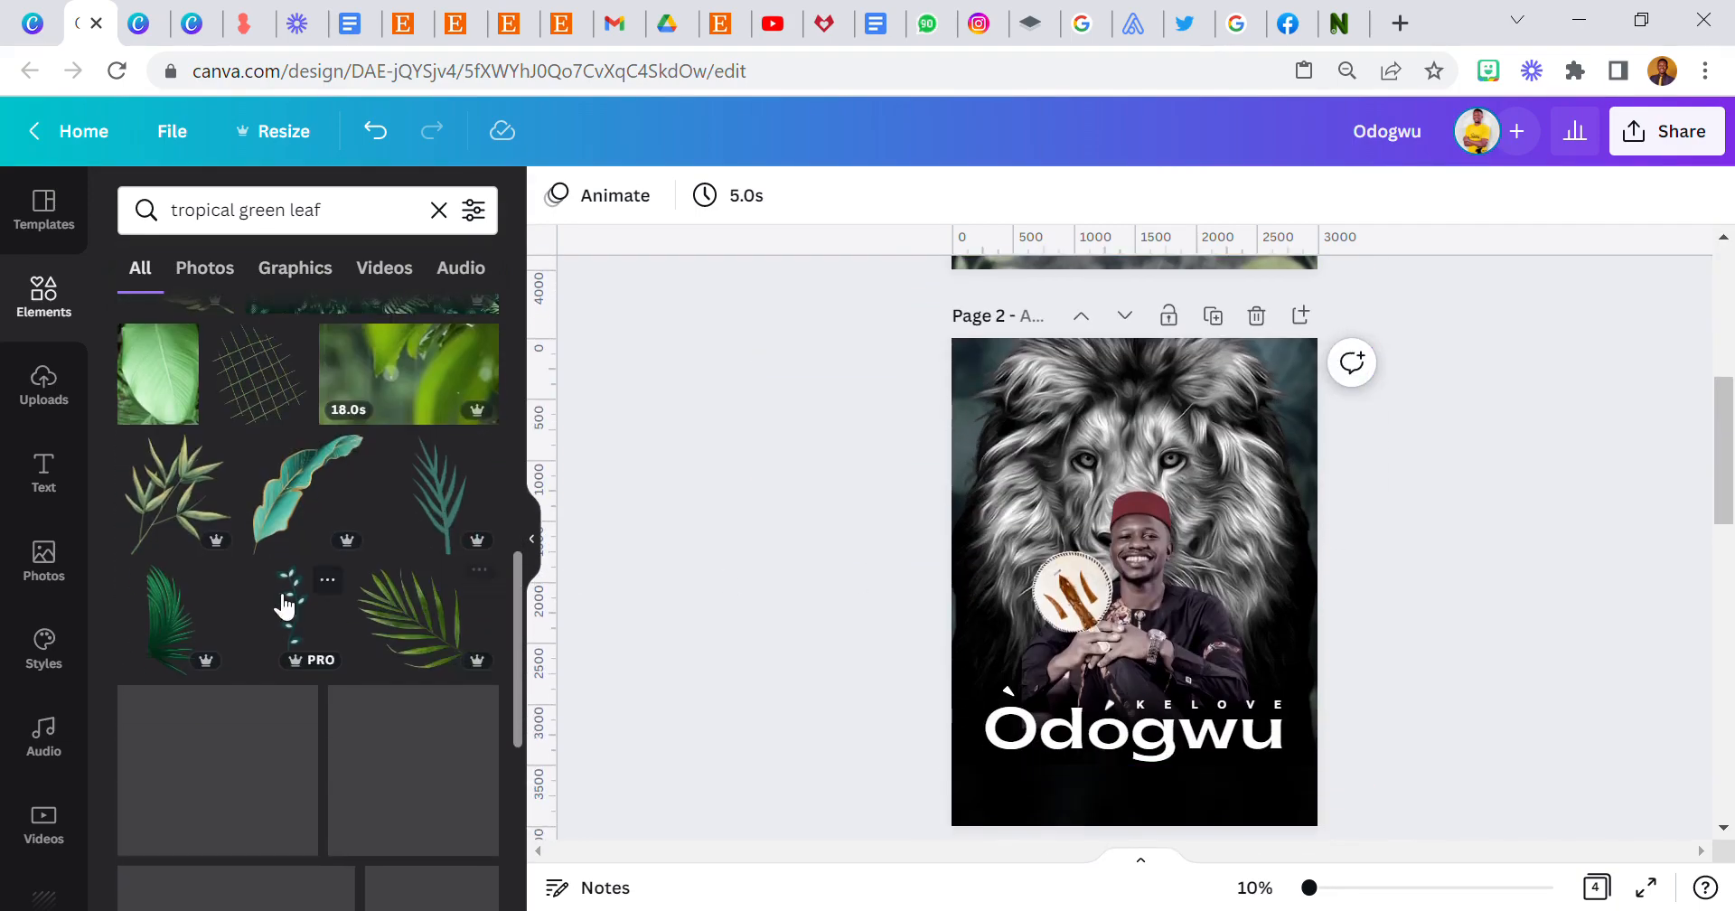
scroll(393, 578, "down", 8)
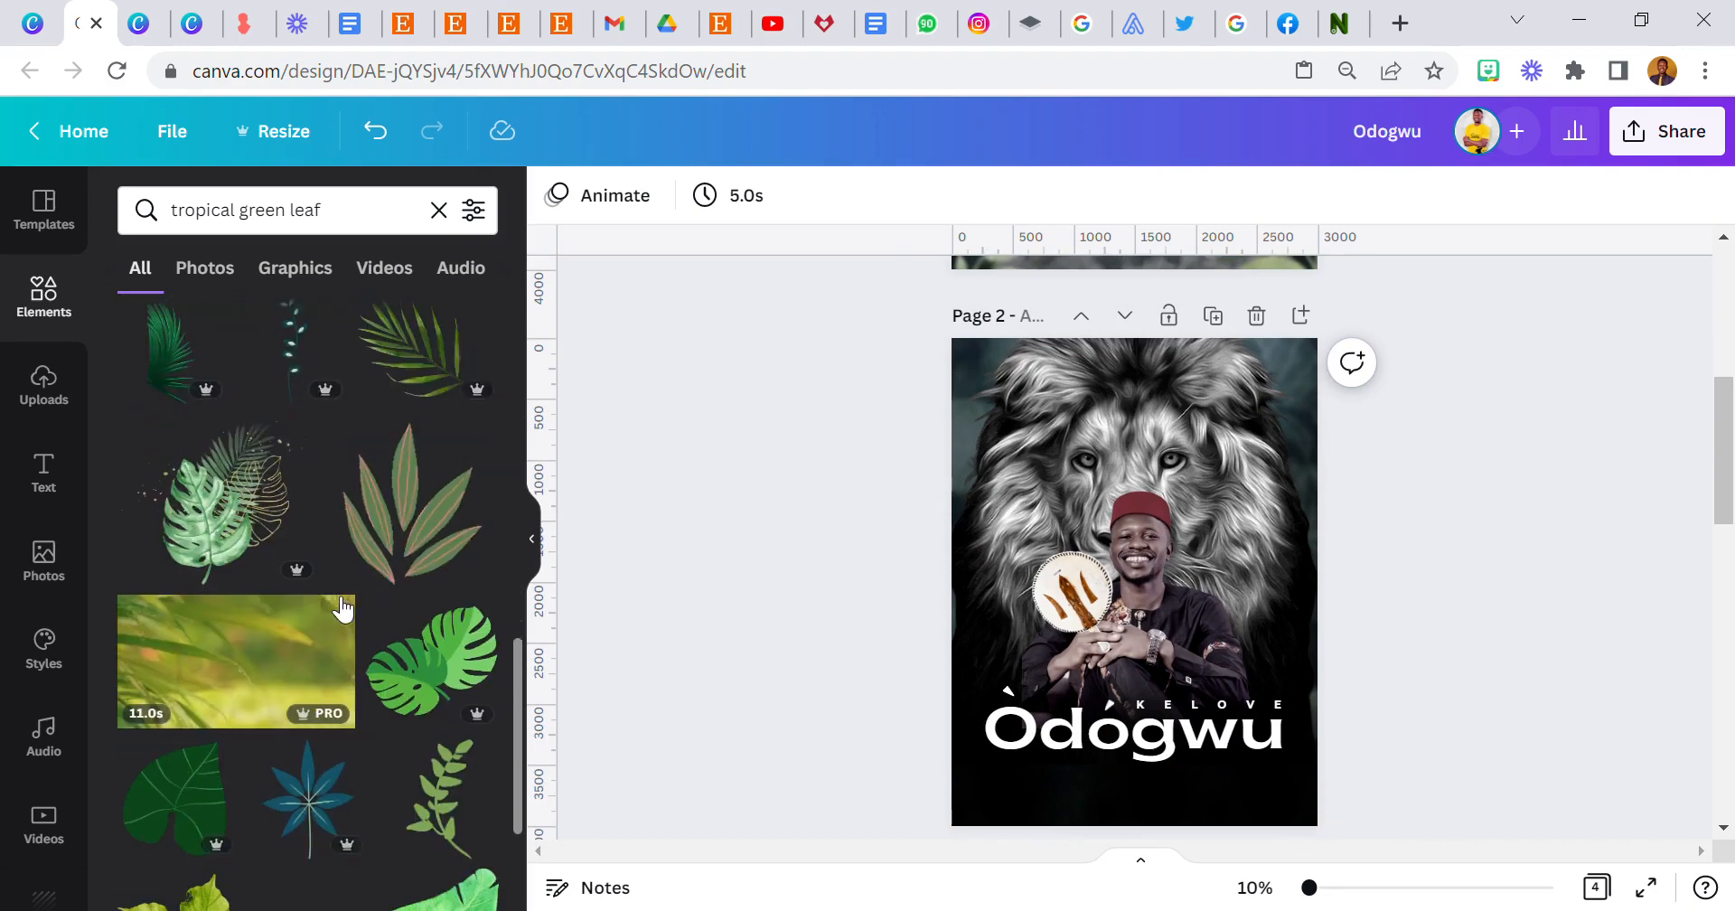
scroll(327, 603, "down", 1)
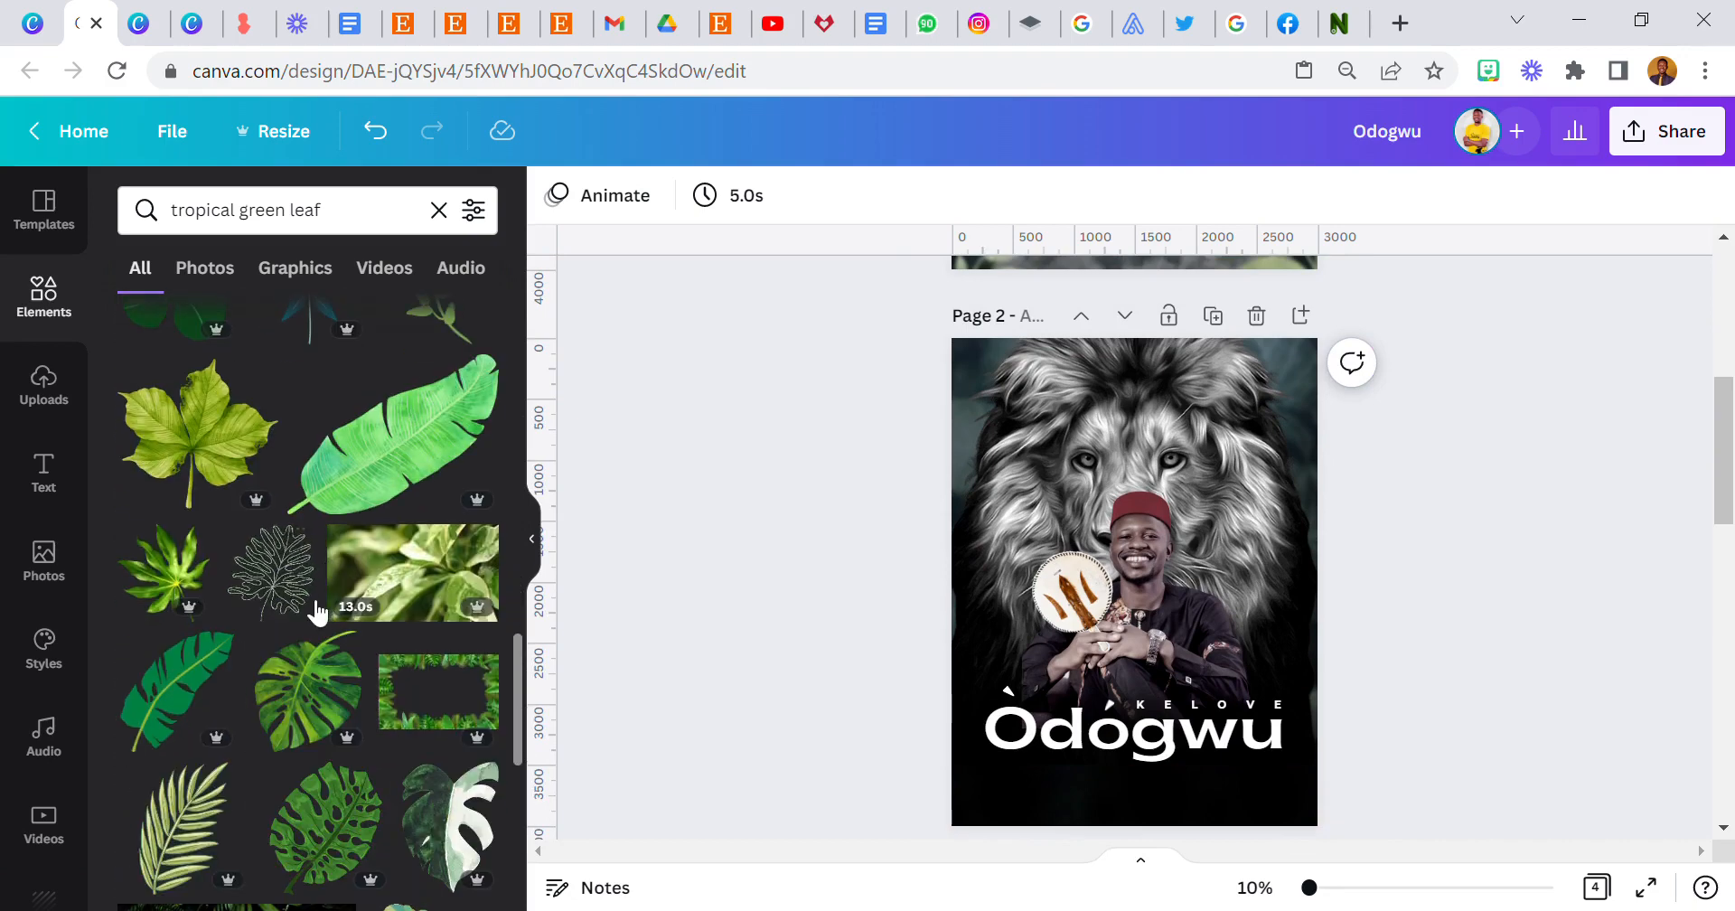
scroll(211, 664, "down", 3)
scroll(929, 600, "up", 5)
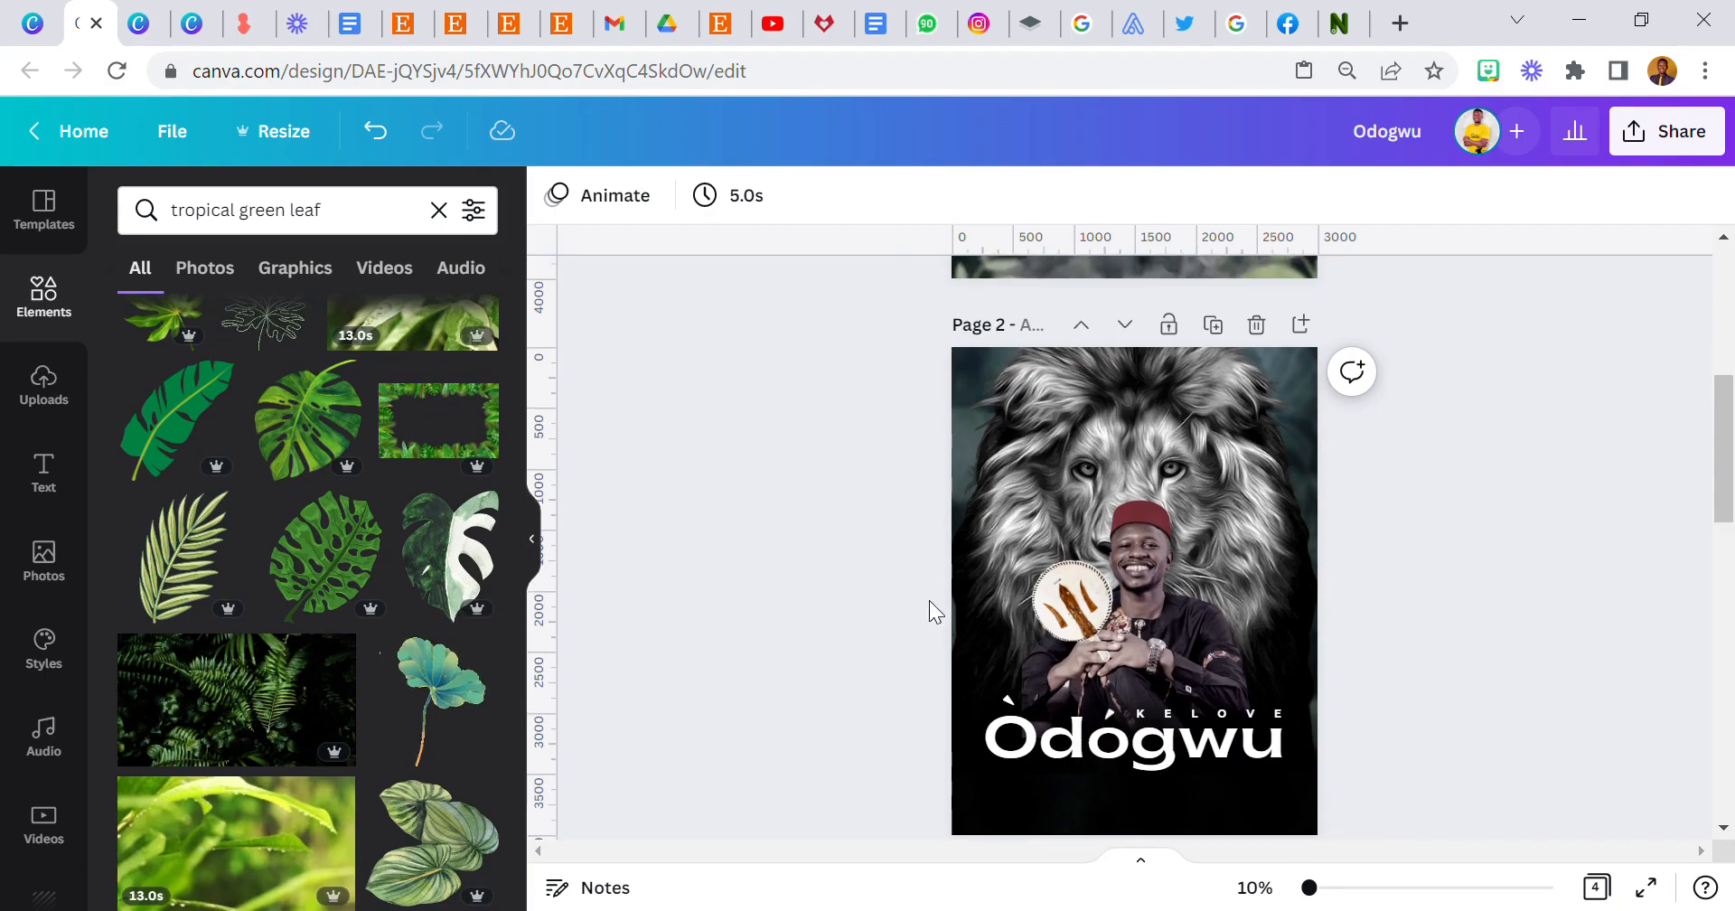
Copy the dark leaf branch beside the man at the right edge of page 1 and paste it onto page 2
right_click(1262, 488)
left_click(1337, 236)
scroll(1182, 644, "down", 3)
right_click(1218, 672)
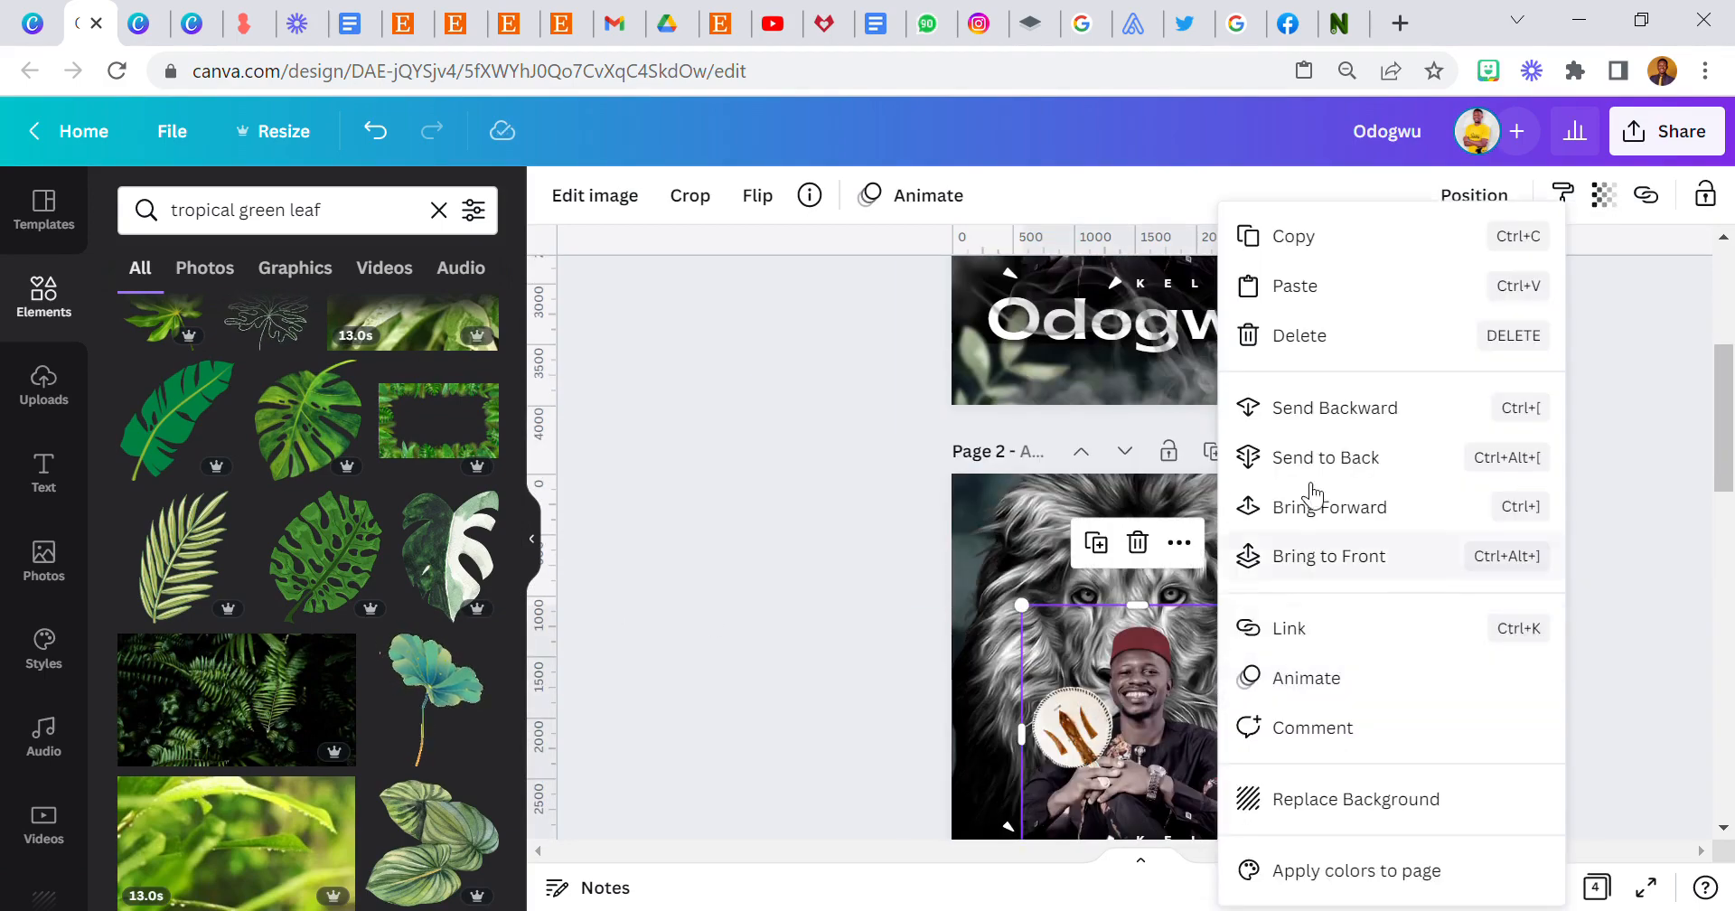
left_click(1319, 286)
scroll(894, 656, "down", 2)
left_click(891, 655)
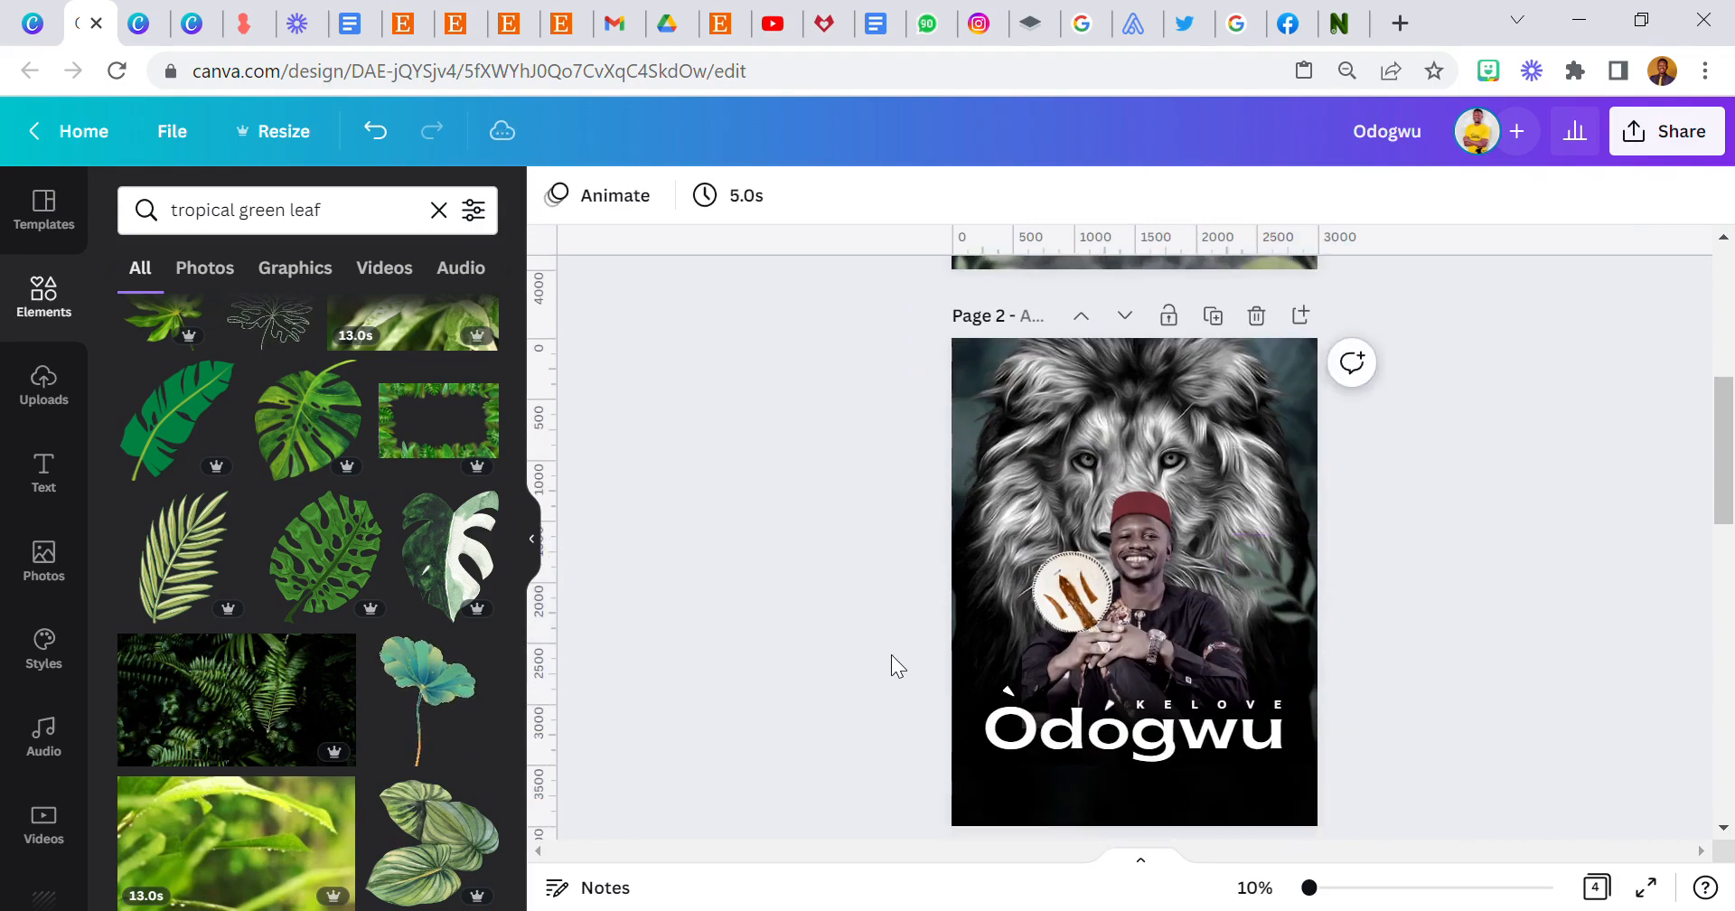
Copy the light green blurred leaf from the lower-right corner of page 1 and paste it onto page 2
scroll(891, 654, "up", 2)
left_click(1303, 367)
right_click(1302, 367)
left_click(1378, 334)
scroll(1138, 580, "down", 1)
scroll(1140, 587, "down", 5)
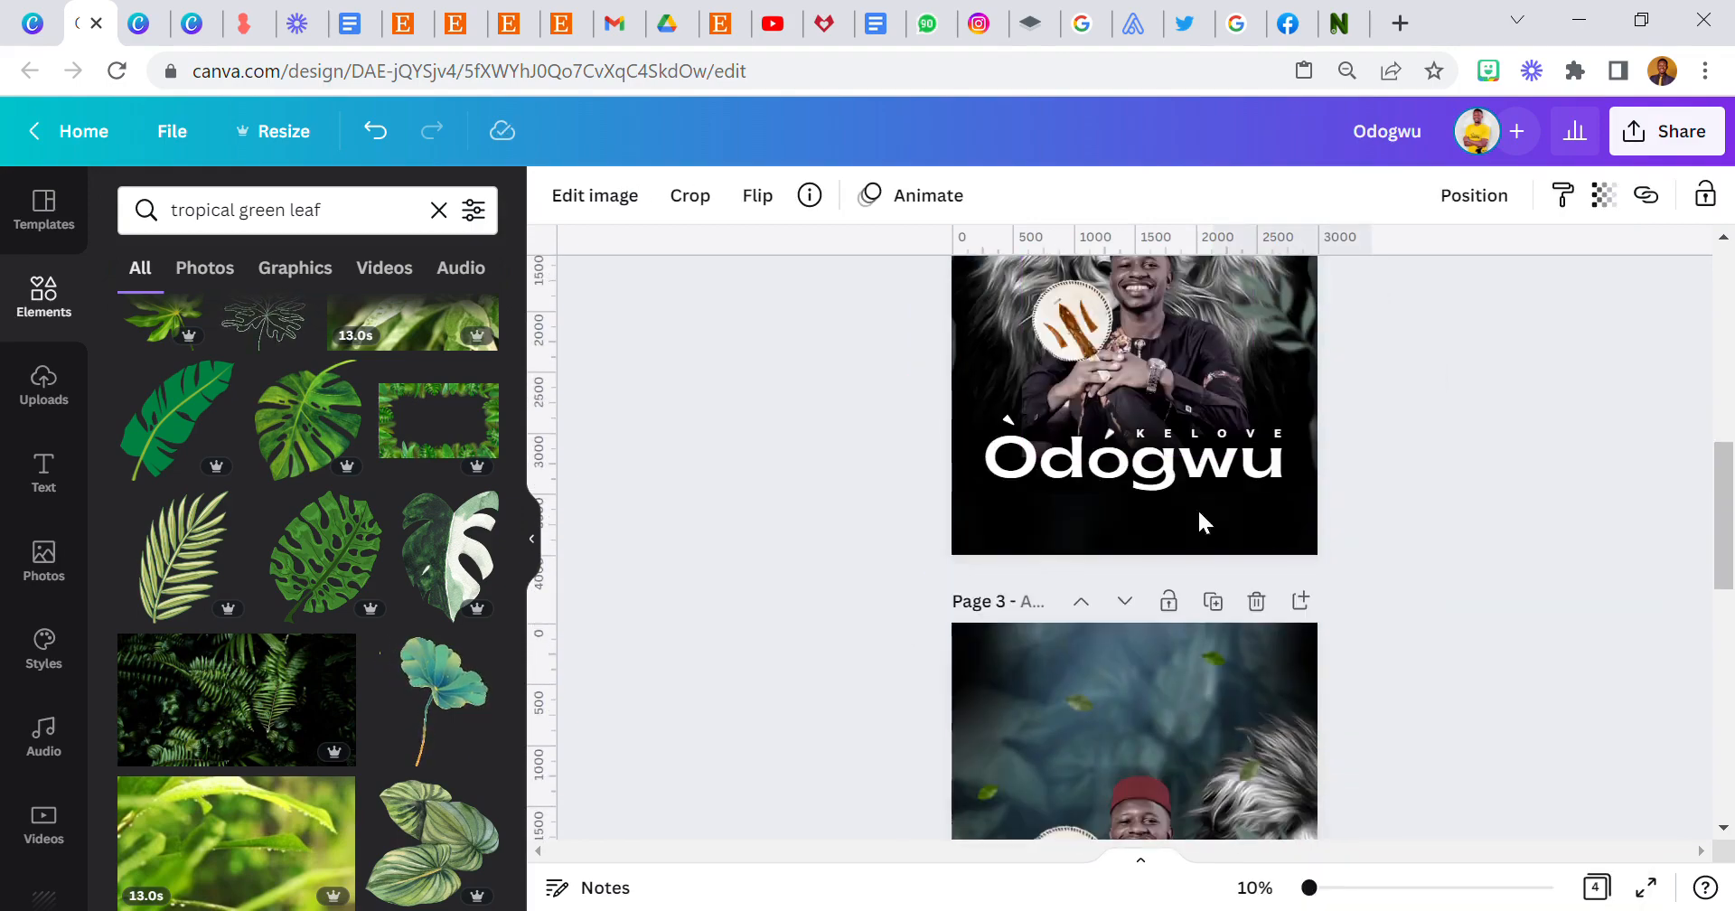
right_click(1196, 459)
left_click(1275, 428)
scroll(985, 478, "up", 3)
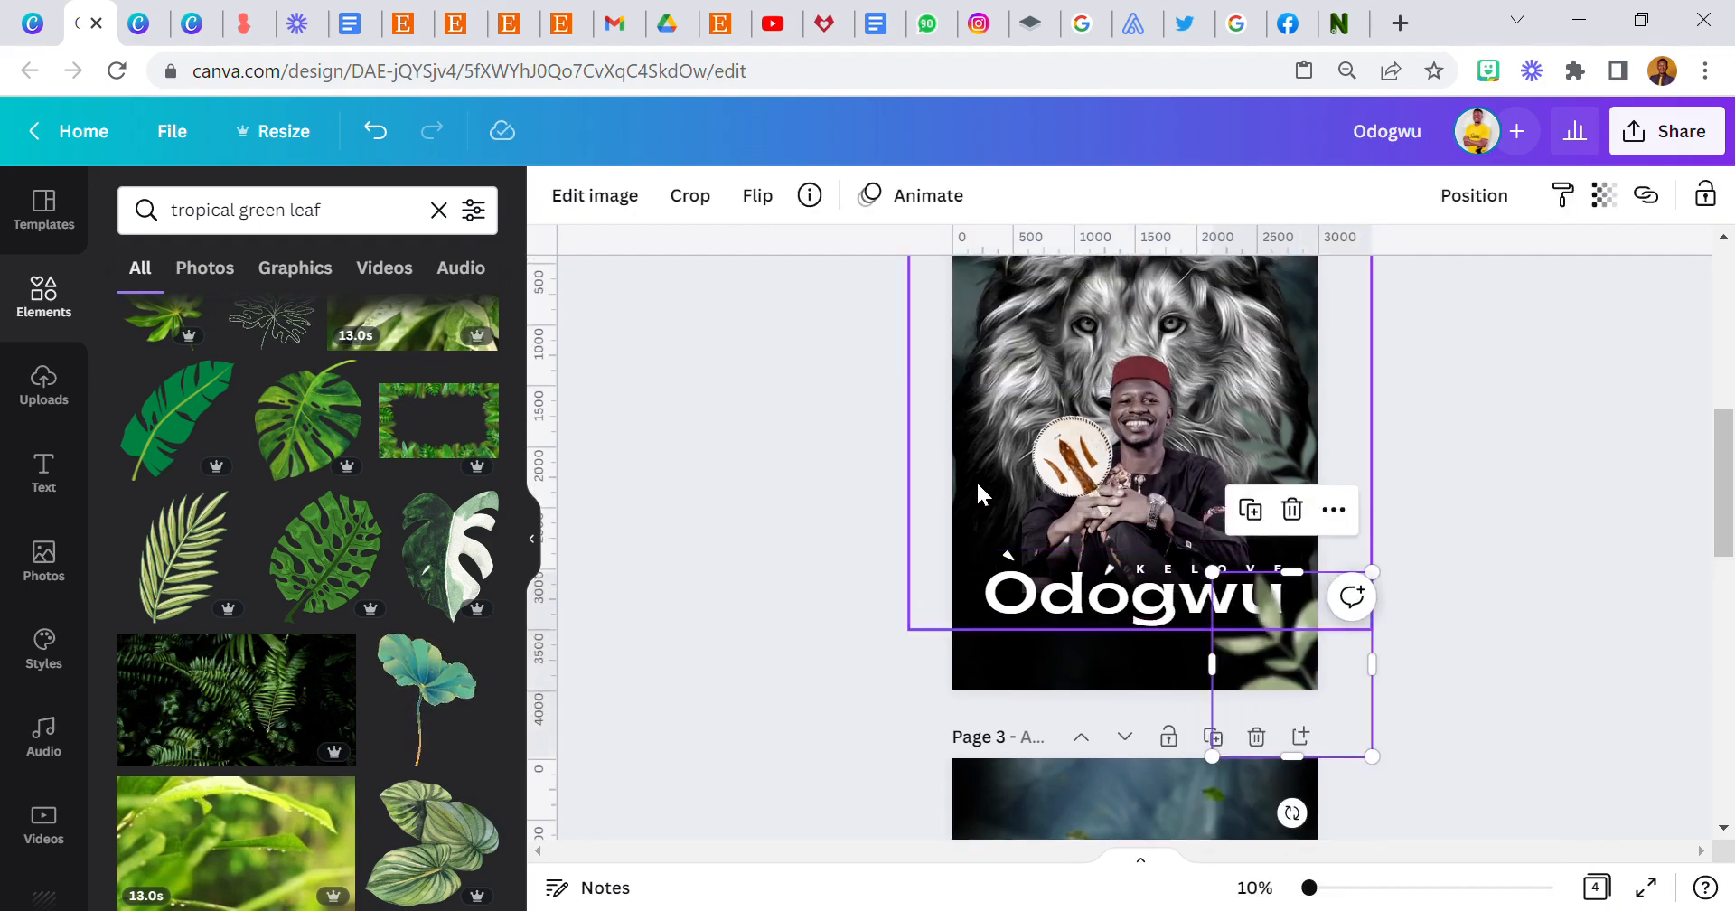
left_click(860, 578)
scroll(881, 610, "up", 2)
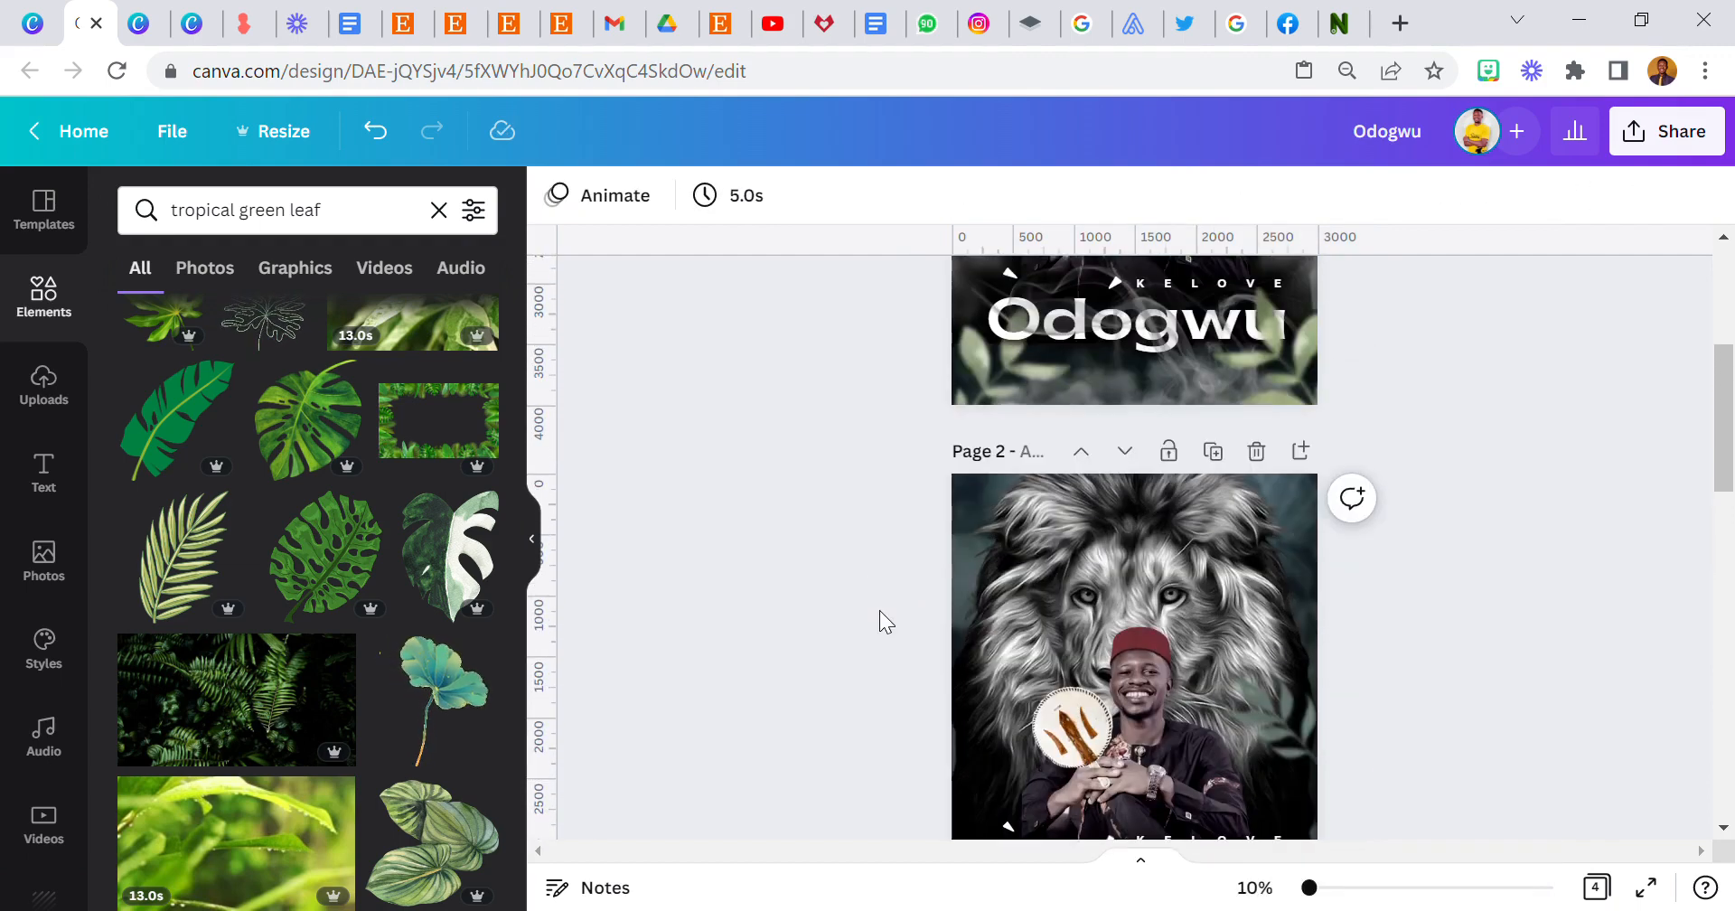
Place the light green blurred leaf in page 2's lower-right corner and a flipped copy of it in the lower-left corner
left_click_drag(979, 407, 963, 333)
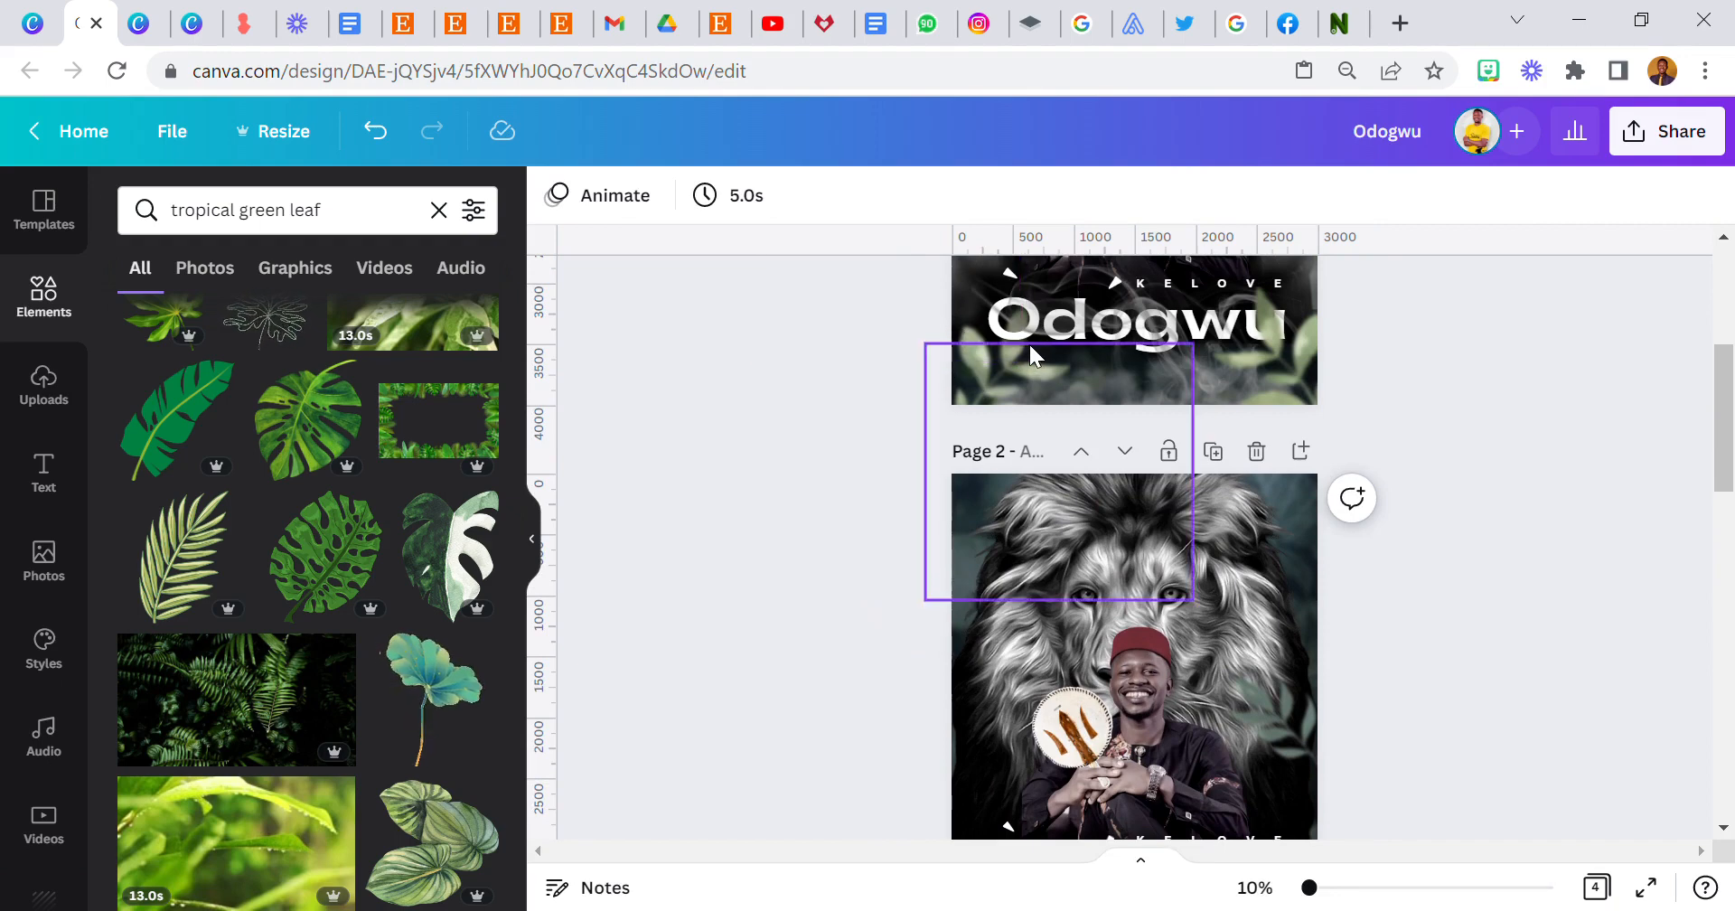
scroll(1267, 497, "down", 3)
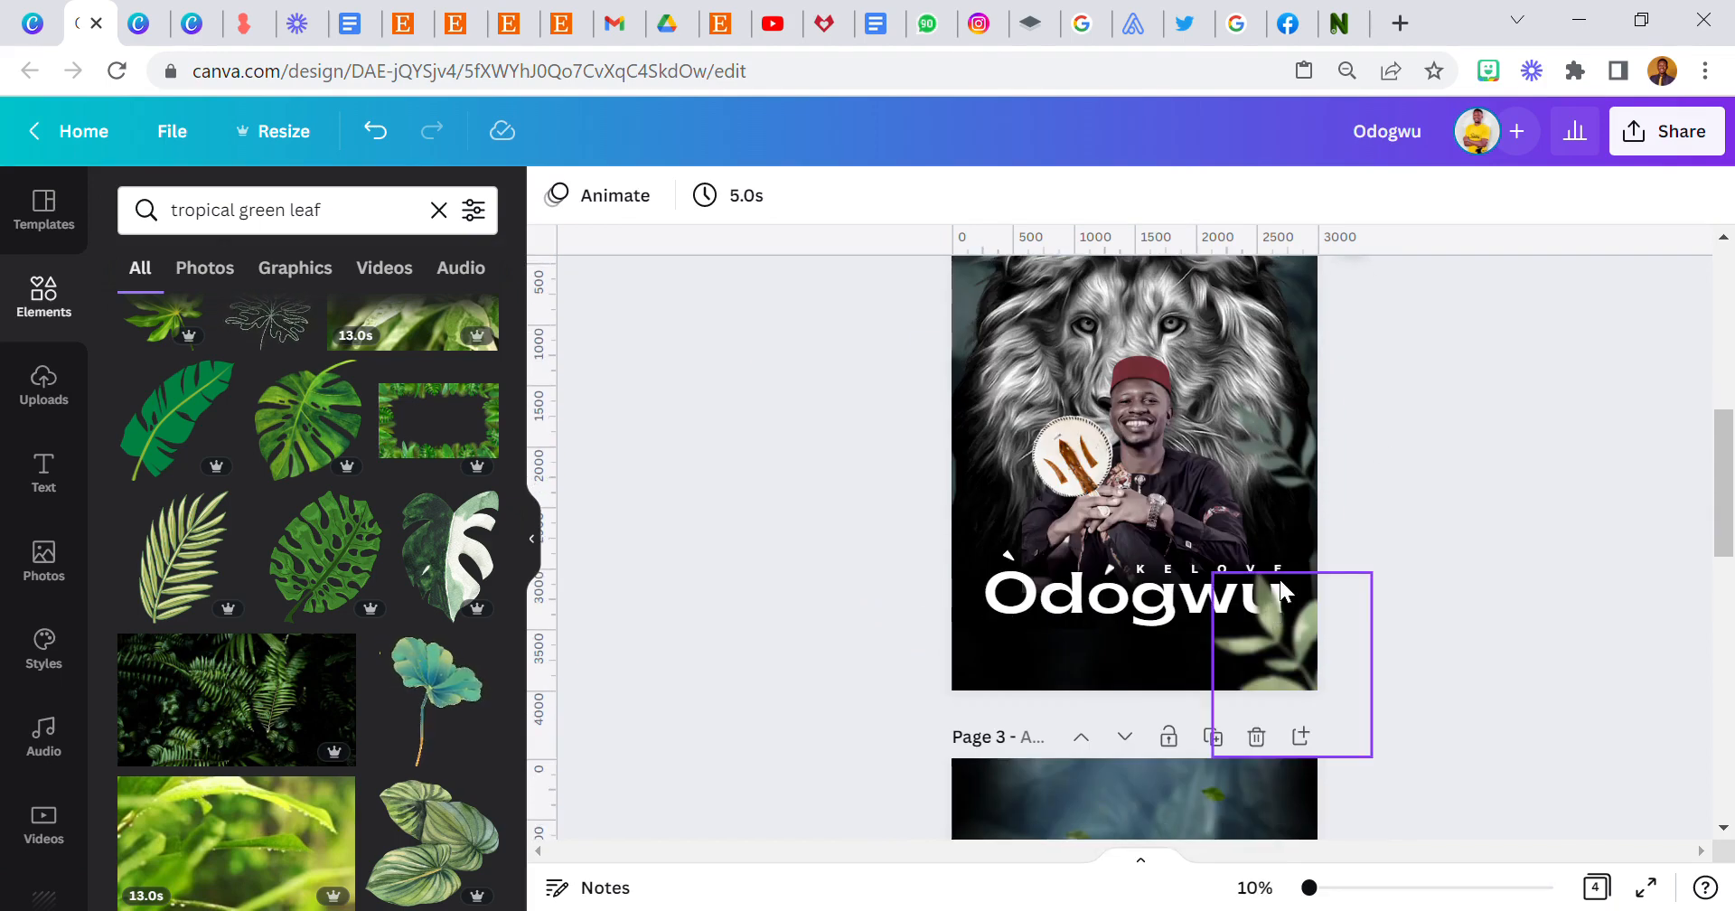
left_click(1279, 578)
left_click_drag(1303, 577, 990, 674)
left_click(757, 195)
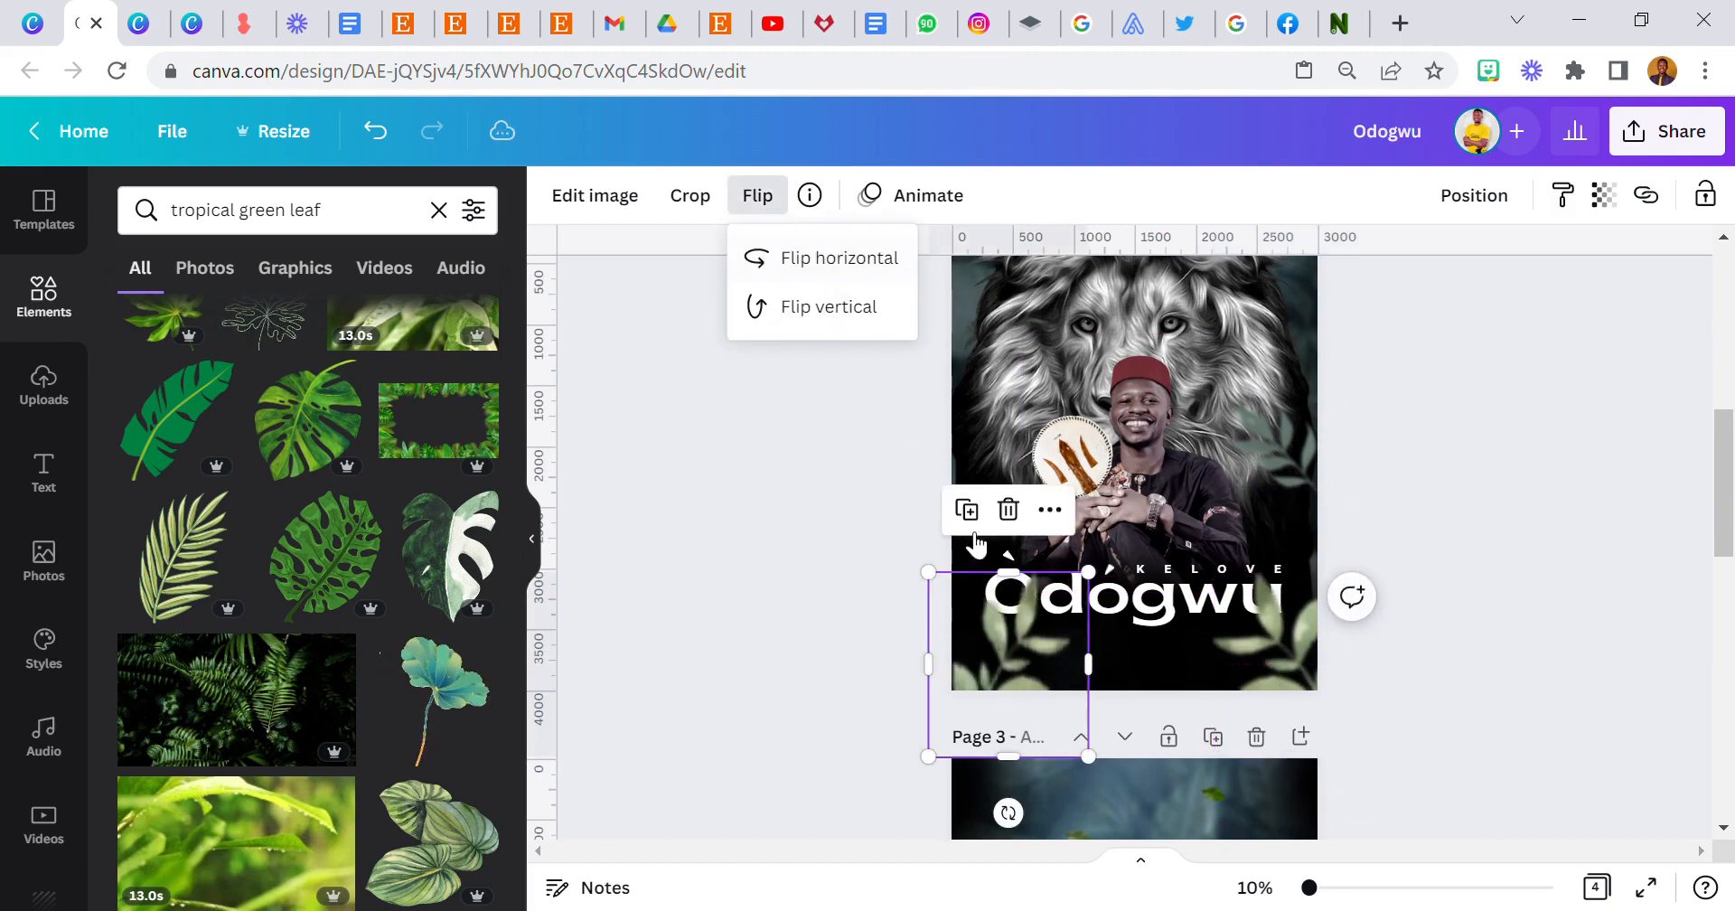
mouse_move(994, 661)
left_mouse_down()
mouse_move(991, 682)
mouse_move(968, 668)
left_mouse_up()
left_click(833, 612)
scroll(18, 470, "down", 5)
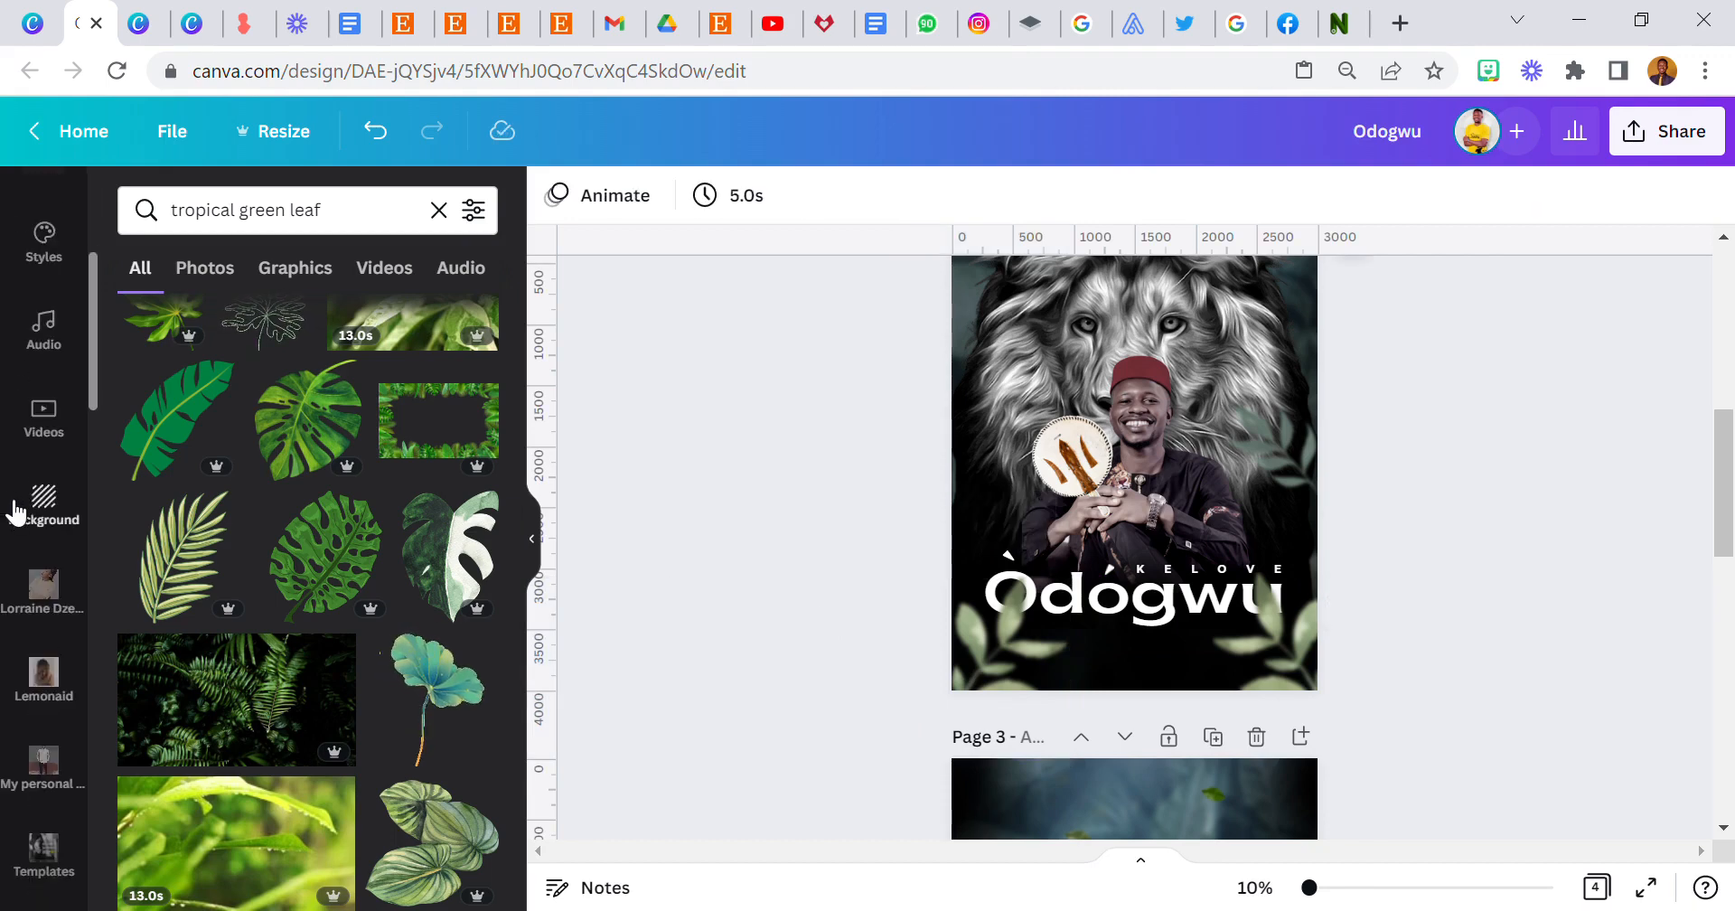
scroll(703, 587, "up", 5)
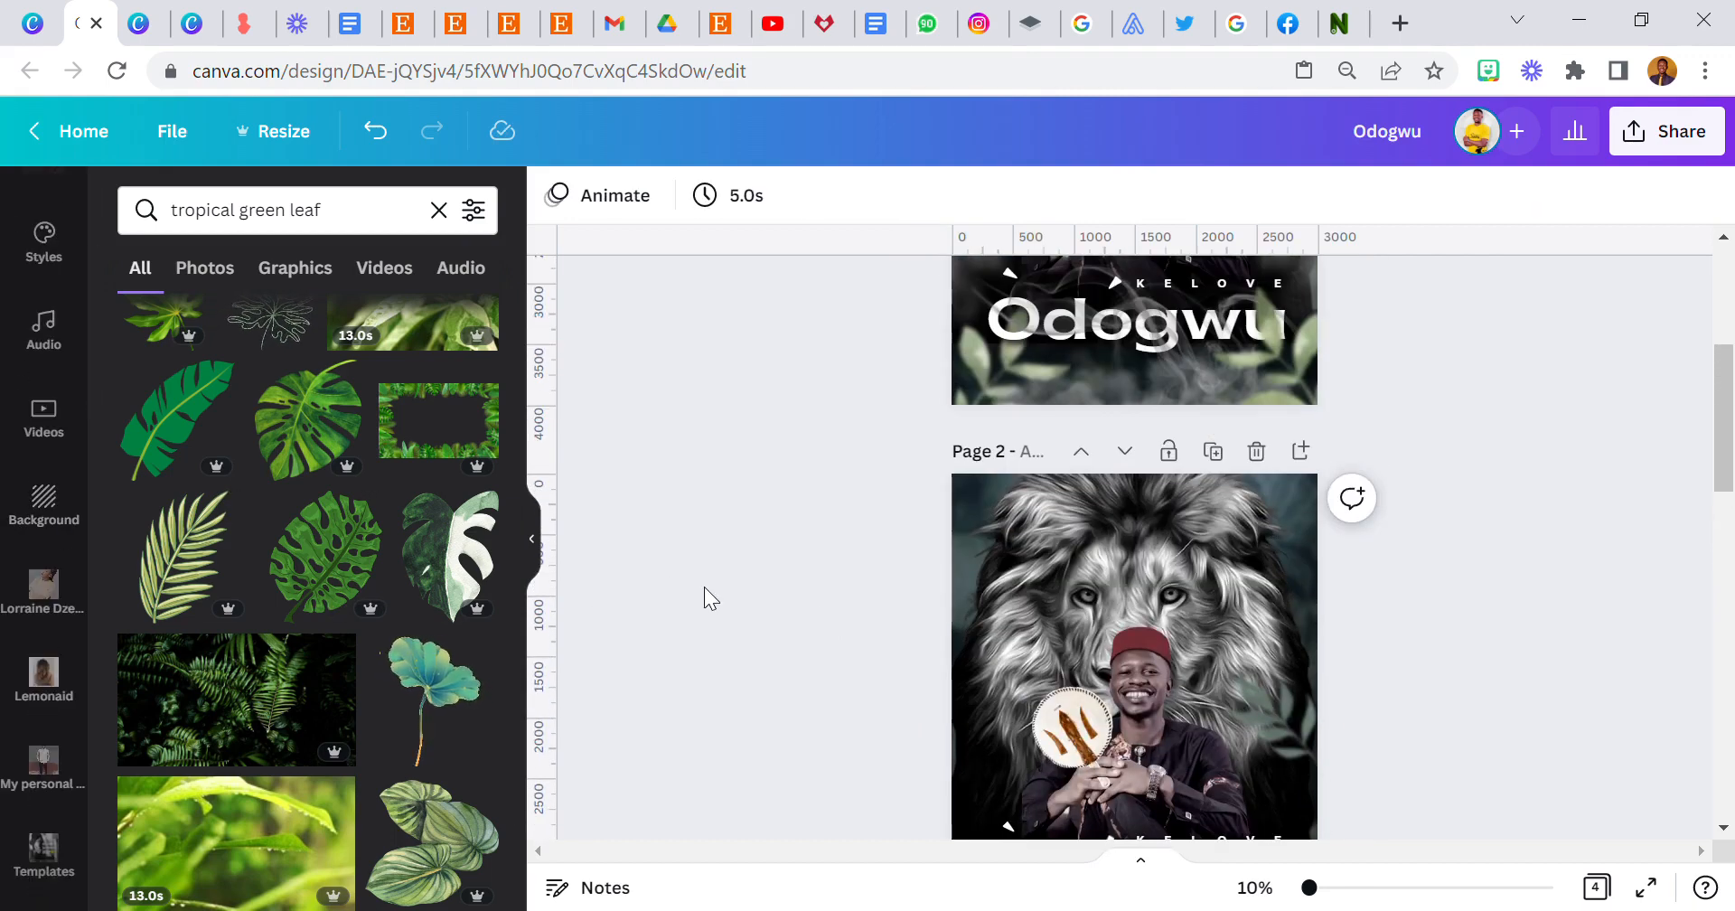
left_click(978, 806)
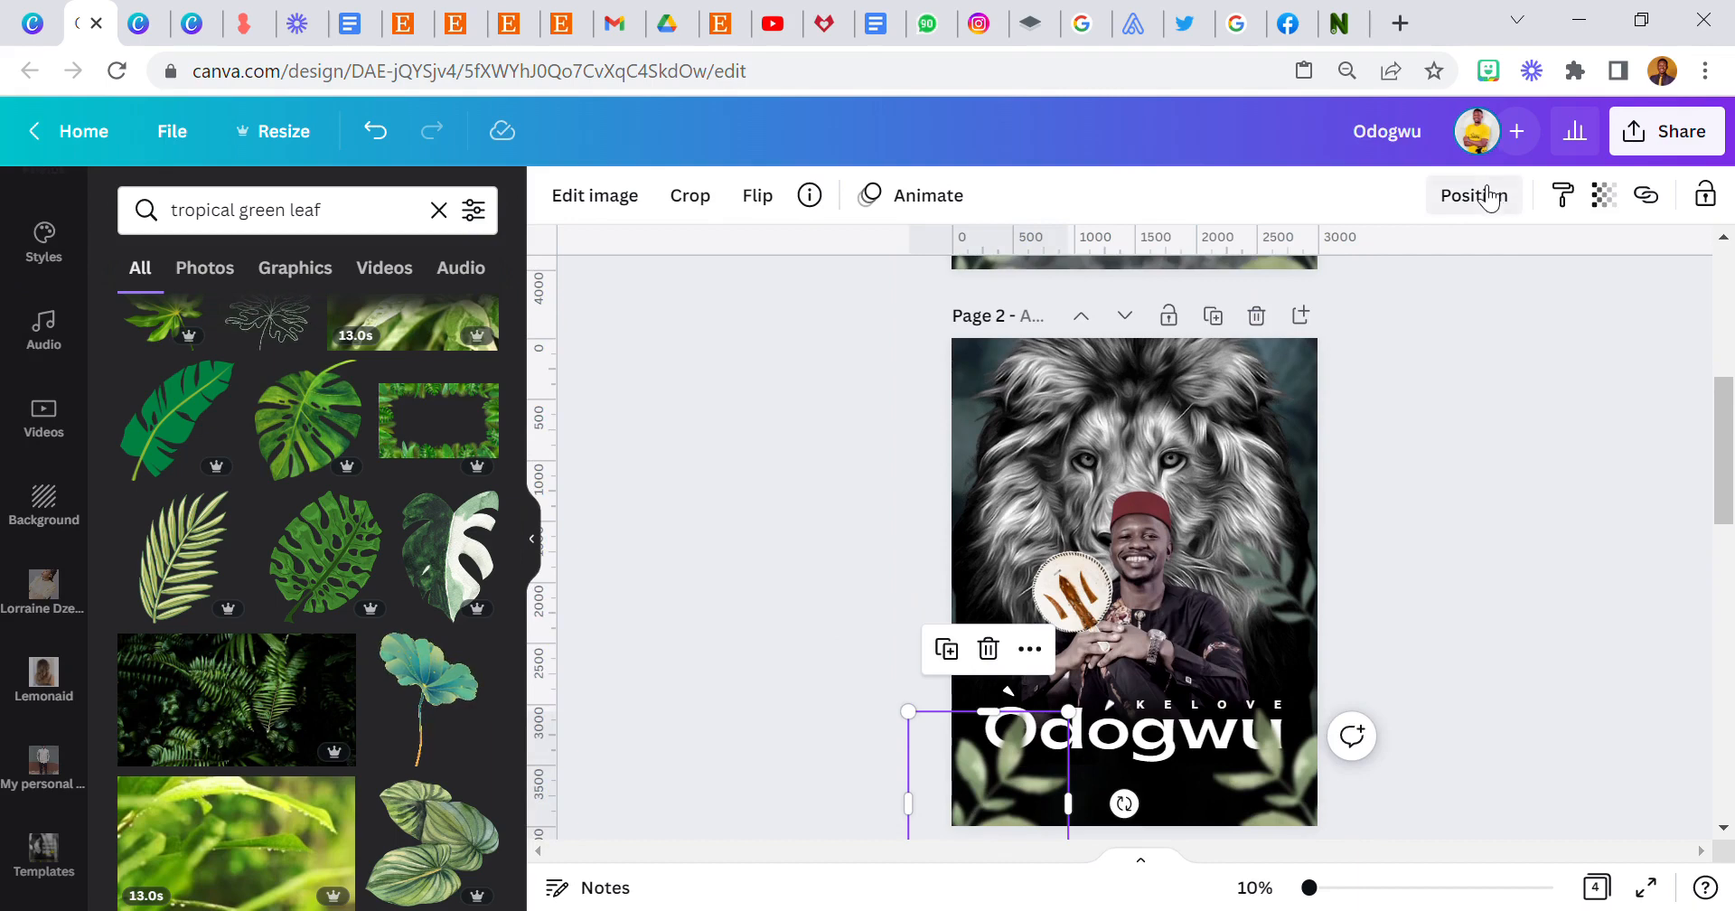
left_click(1474, 195)
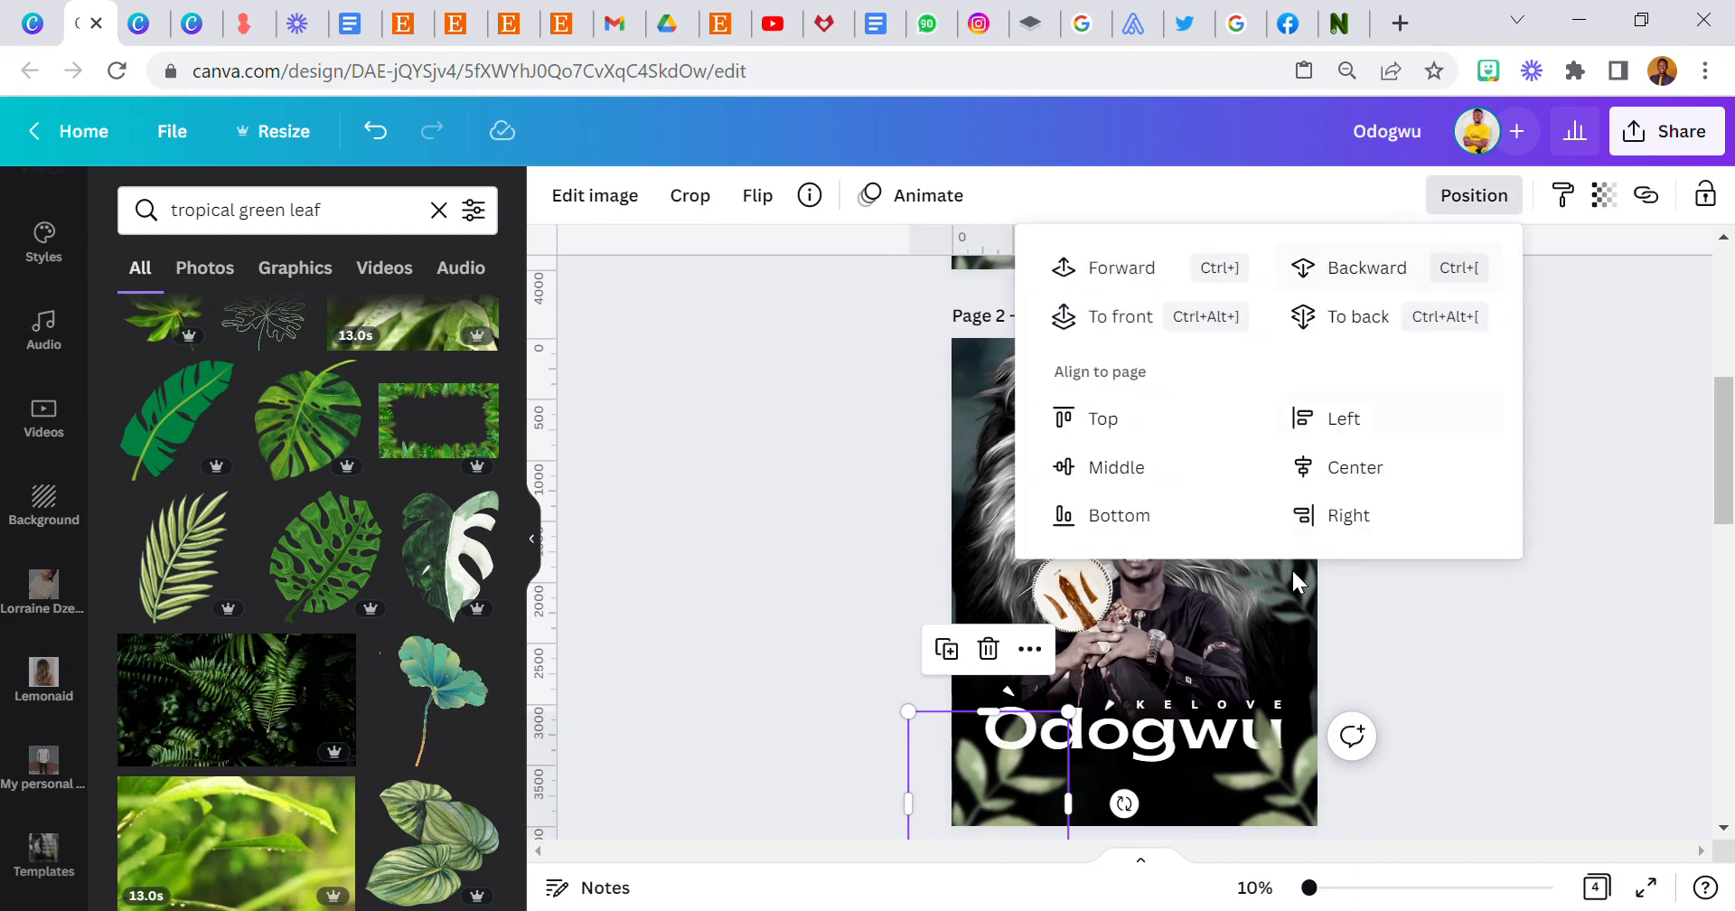
Give the Odogwu title on page 2 a black Shadow effect with offset 100, blur 100 and transparency 95
left_click(1145, 739)
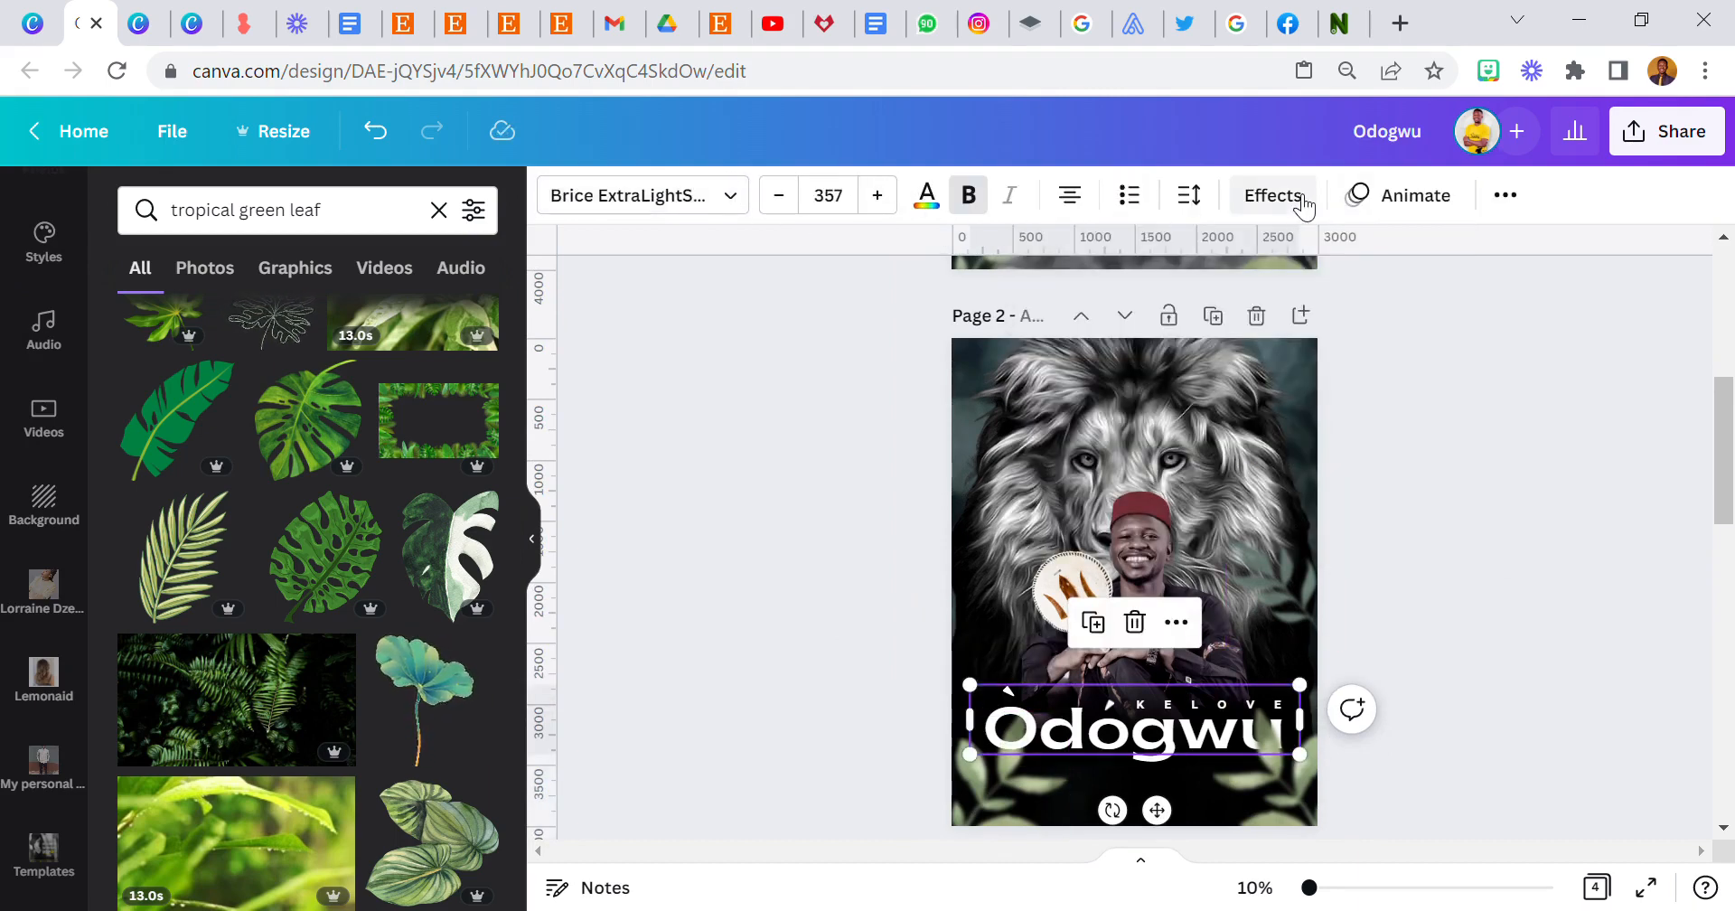
left_click(1272, 195)
left_click(289, 388)
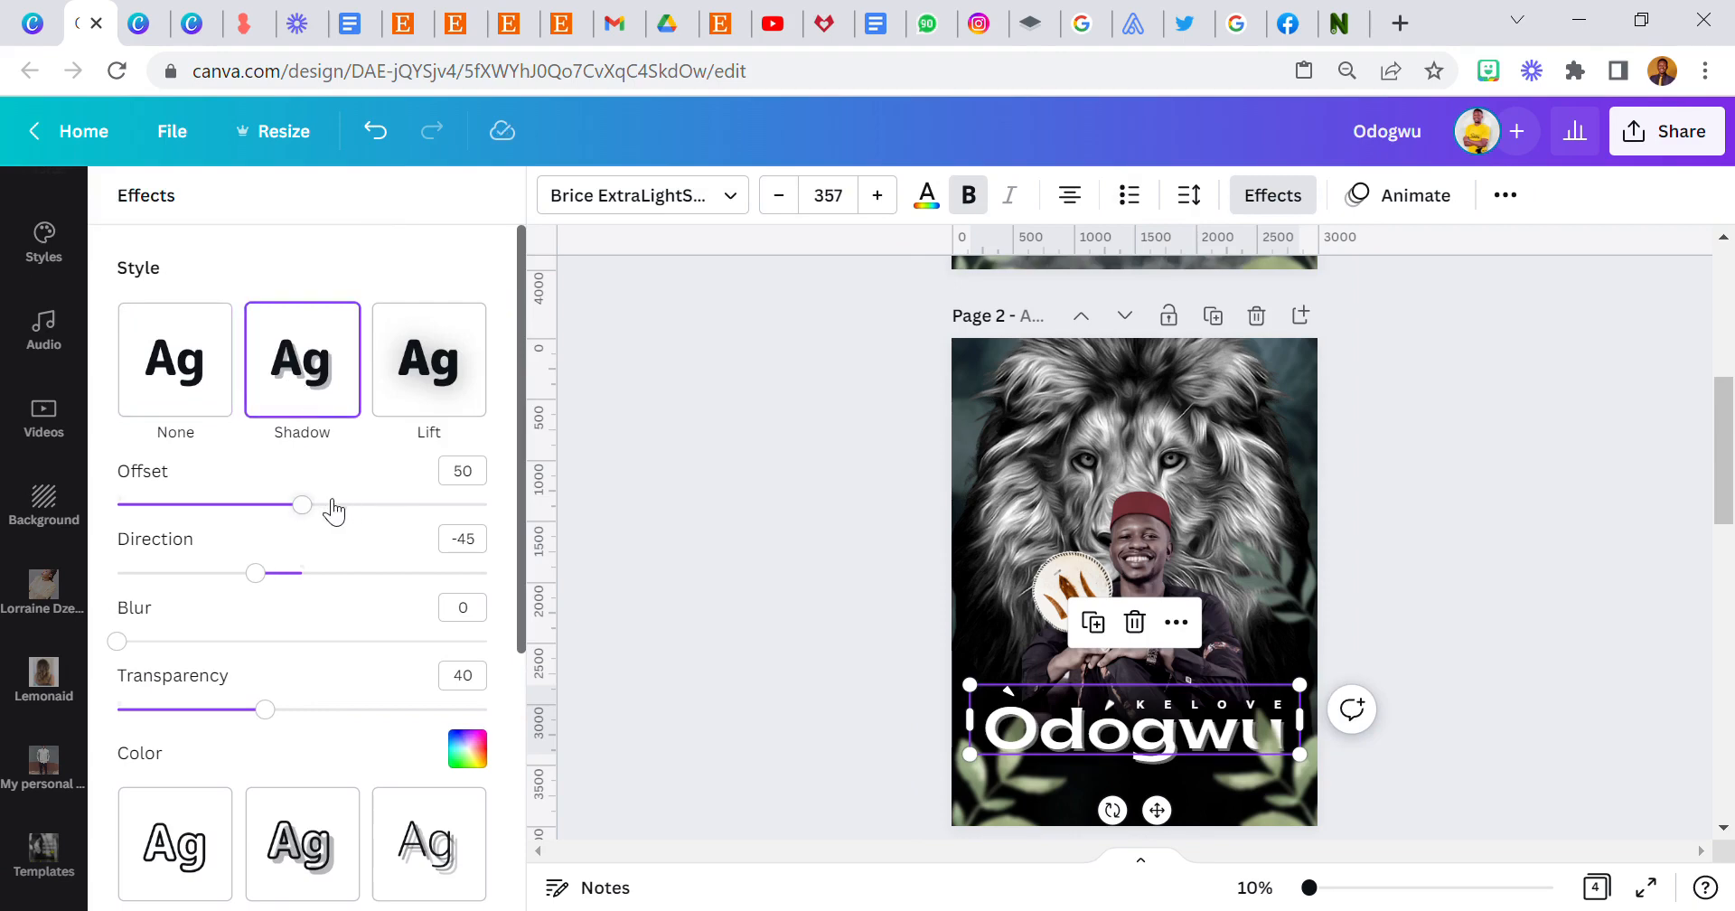
left_click_drag(333, 511, 592, 564)
left_click_drag(124, 645, 588, 650)
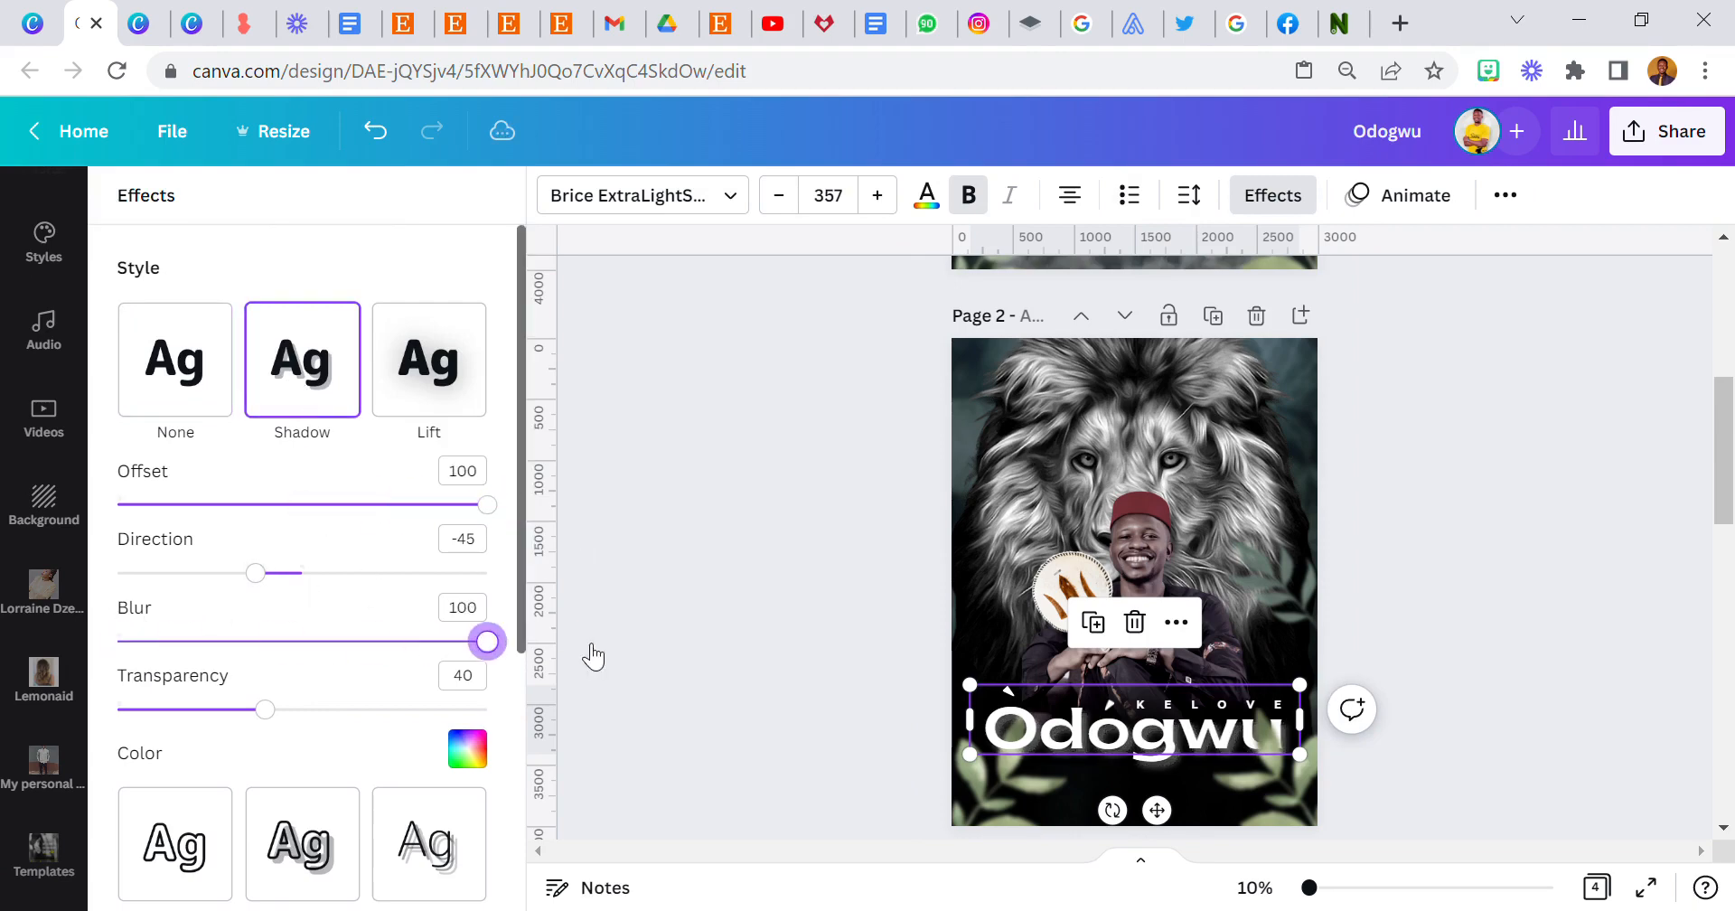
left_click_drag(264, 710, 550, 732)
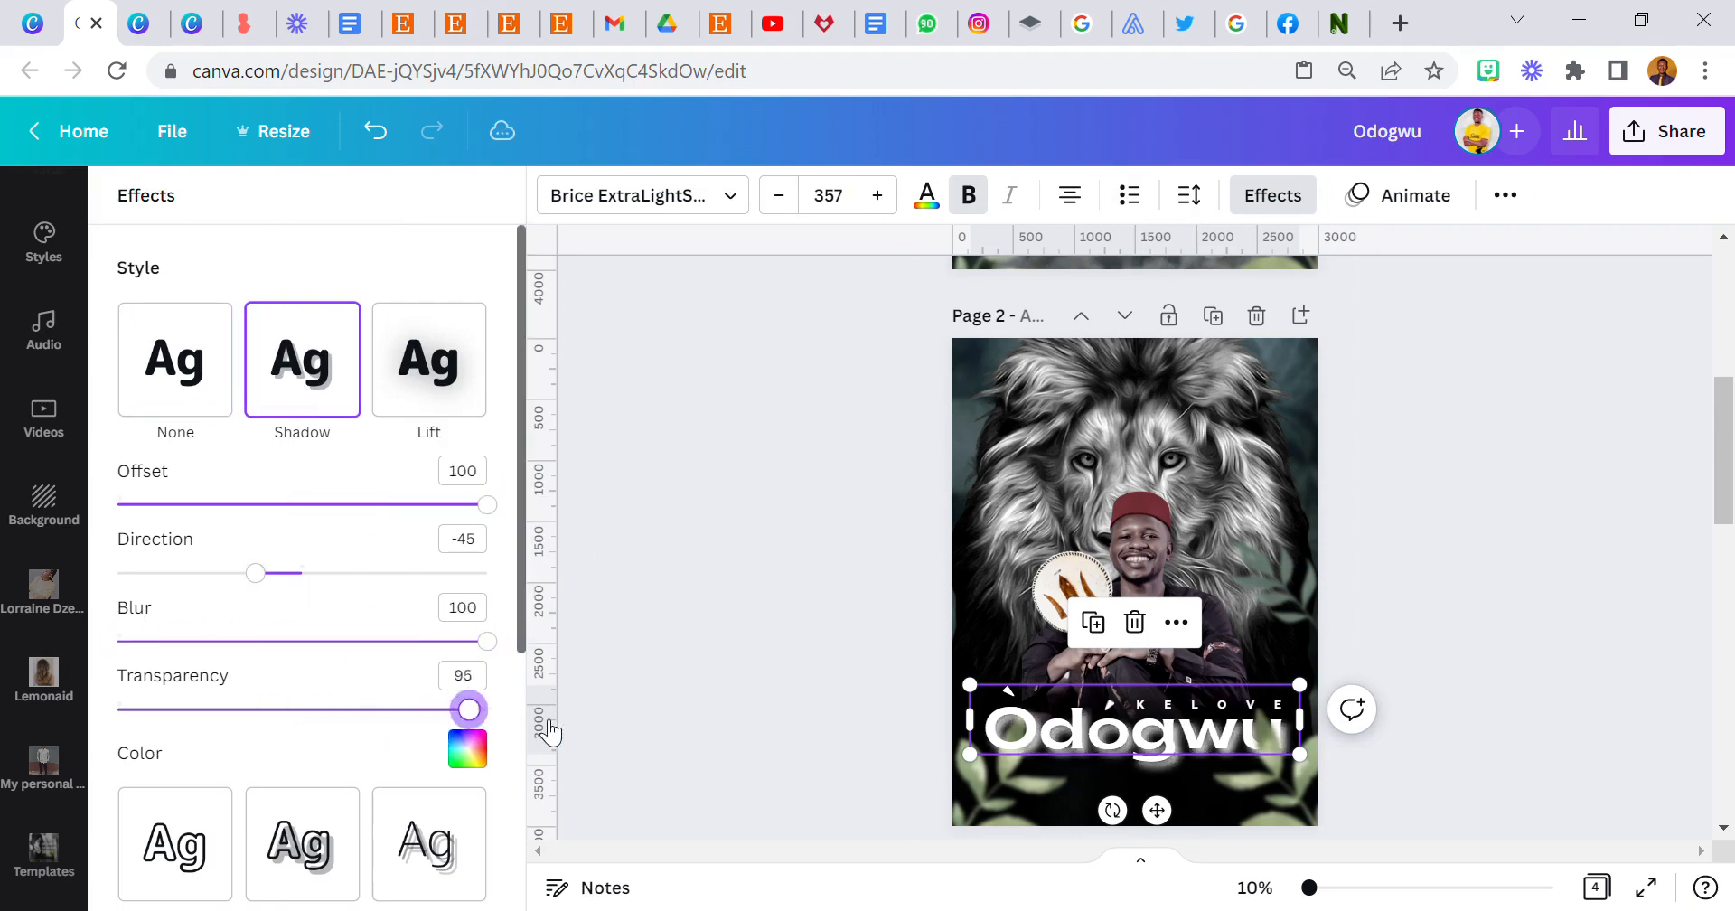
left_click(467, 748)
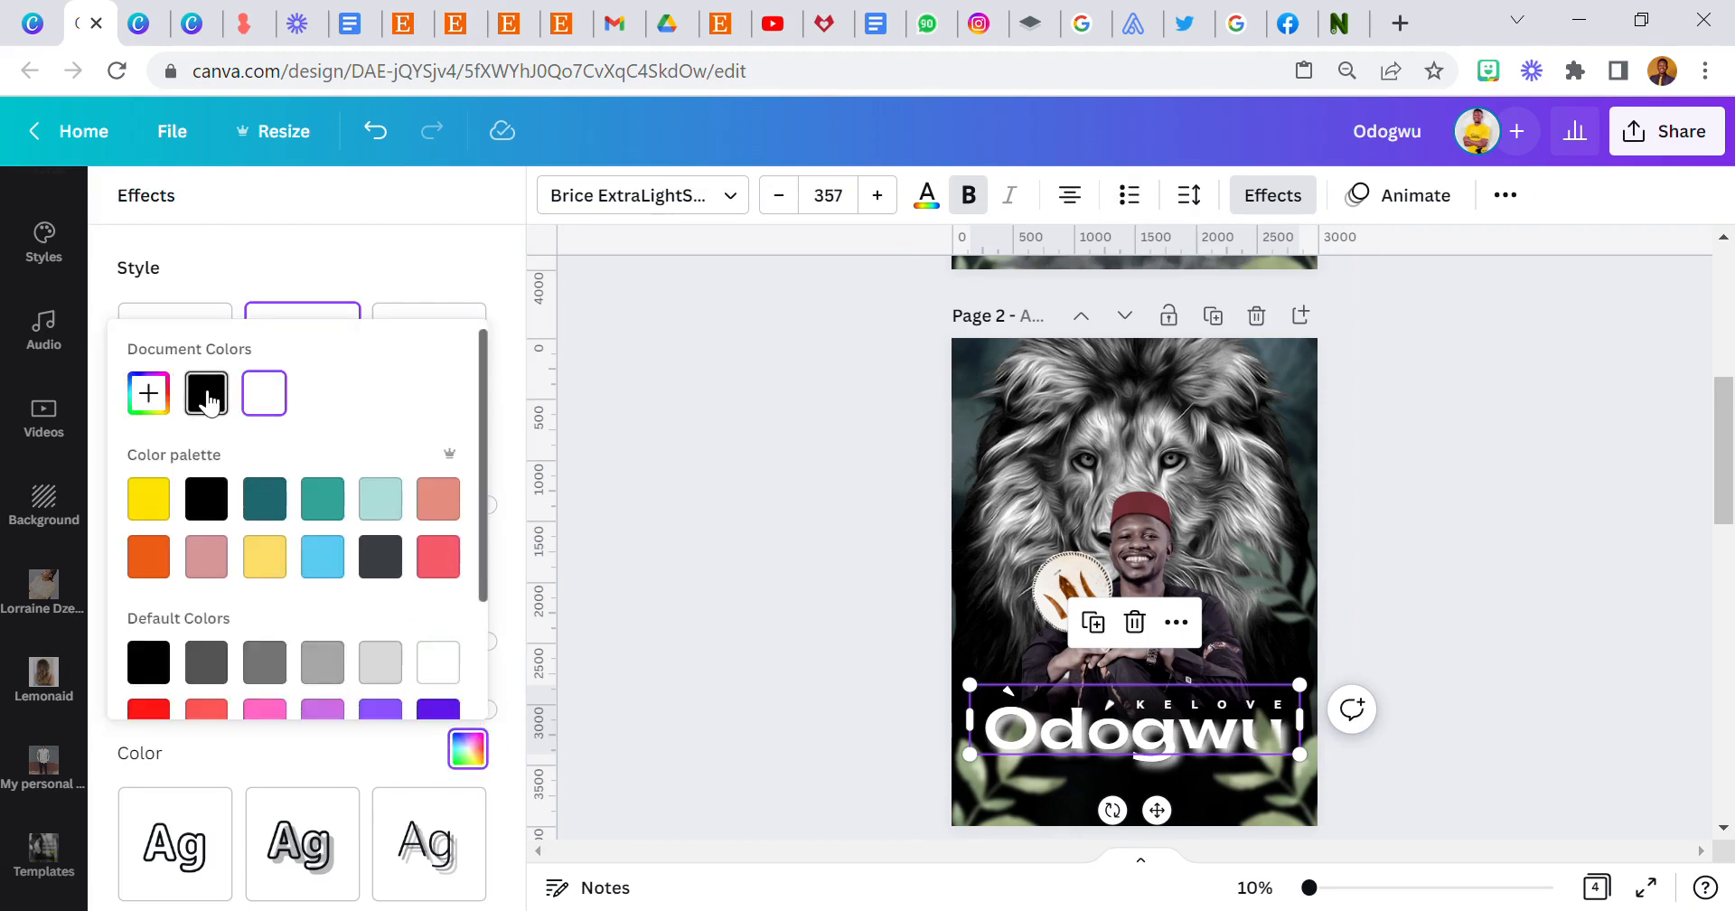
left_click(207, 394)
left_click(756, 500)
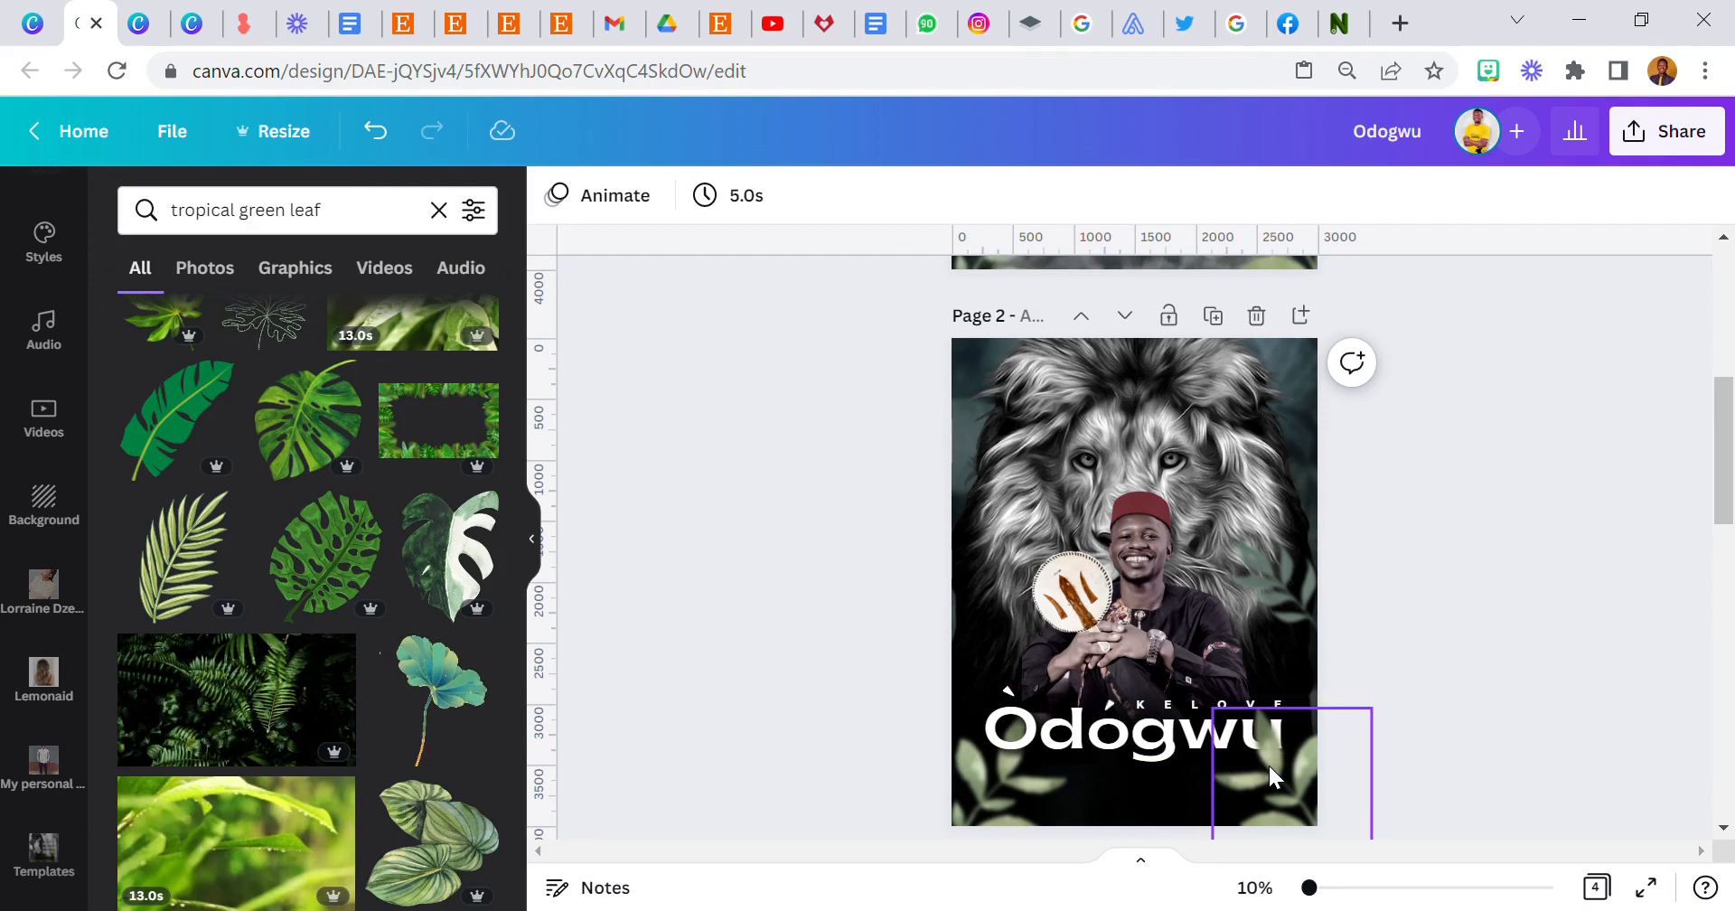
Move the lower-right leaf on page 2 slightly down, away from the title
left_click_drag(1268, 766, 1287, 794)
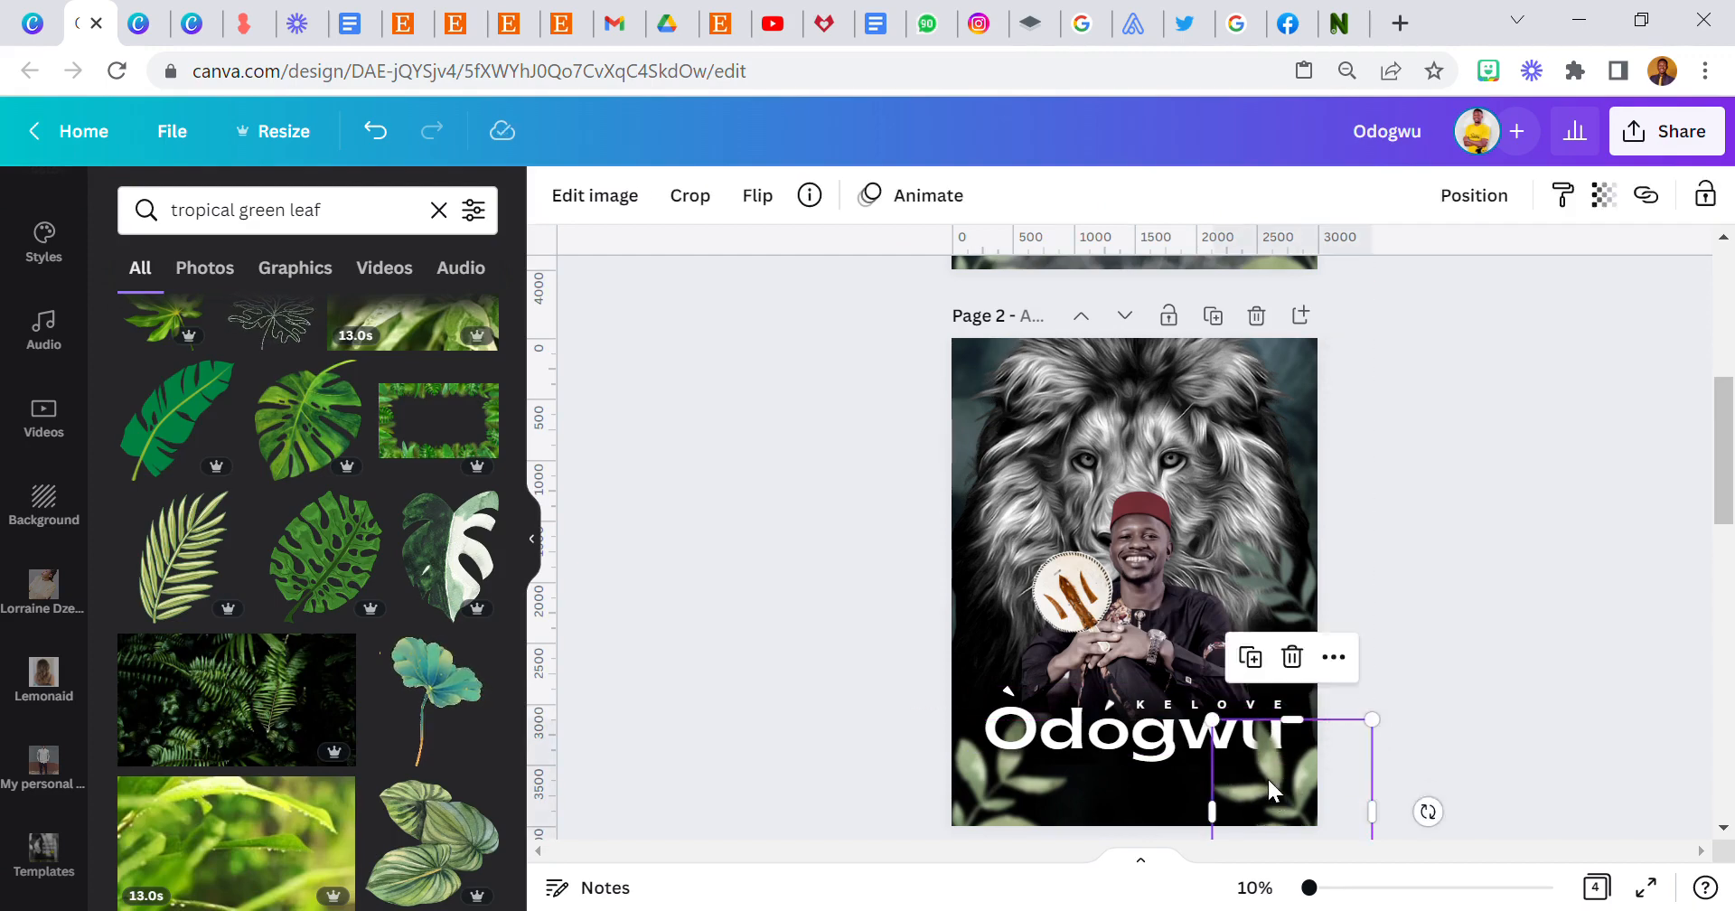
left_click(784, 664)
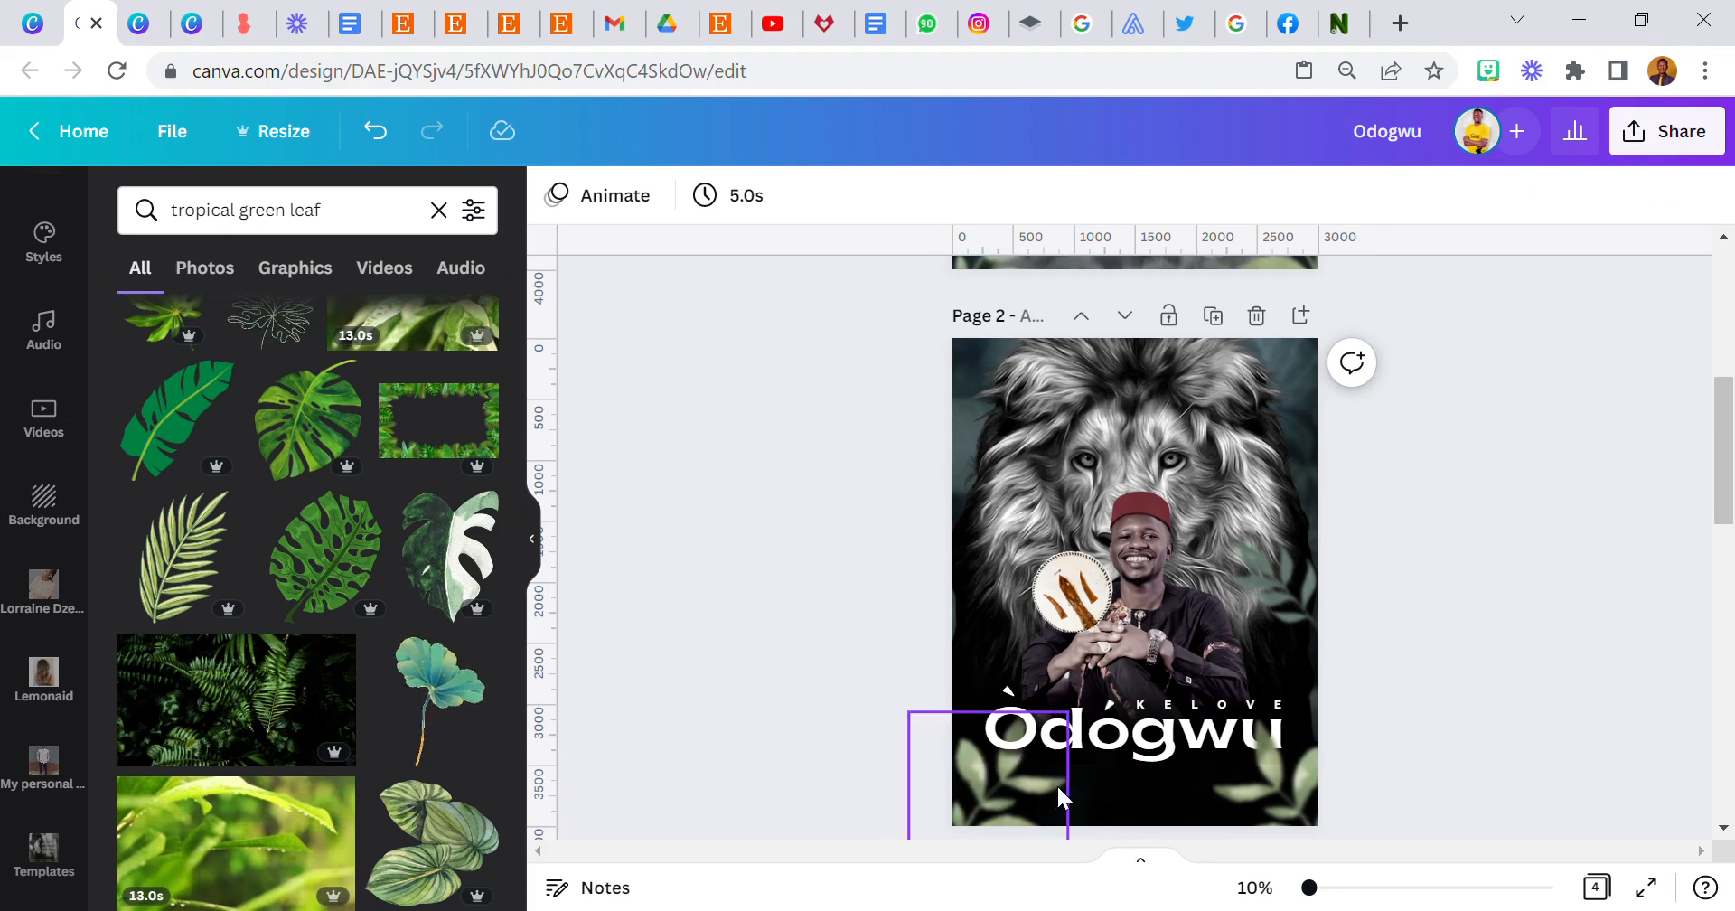
Duplicate the dark blur at the bottom of page 2 and place the copy, rotated, over the upper-left corner
left_click(1086, 811)
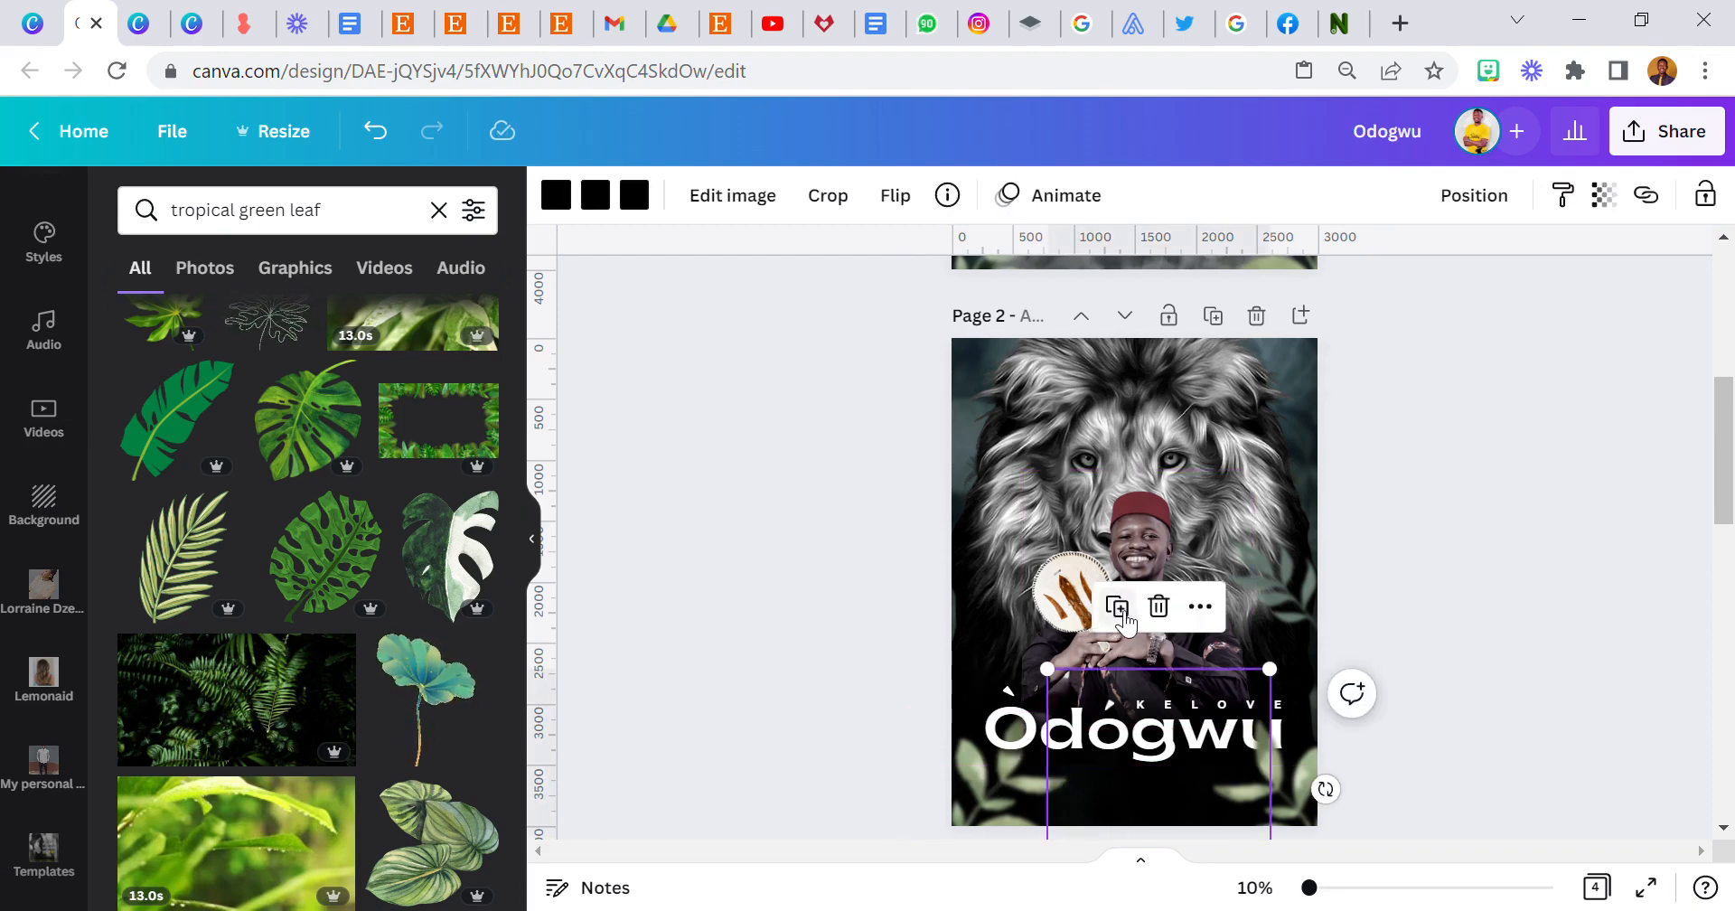
left_click_drag(1141, 746, 949, 397)
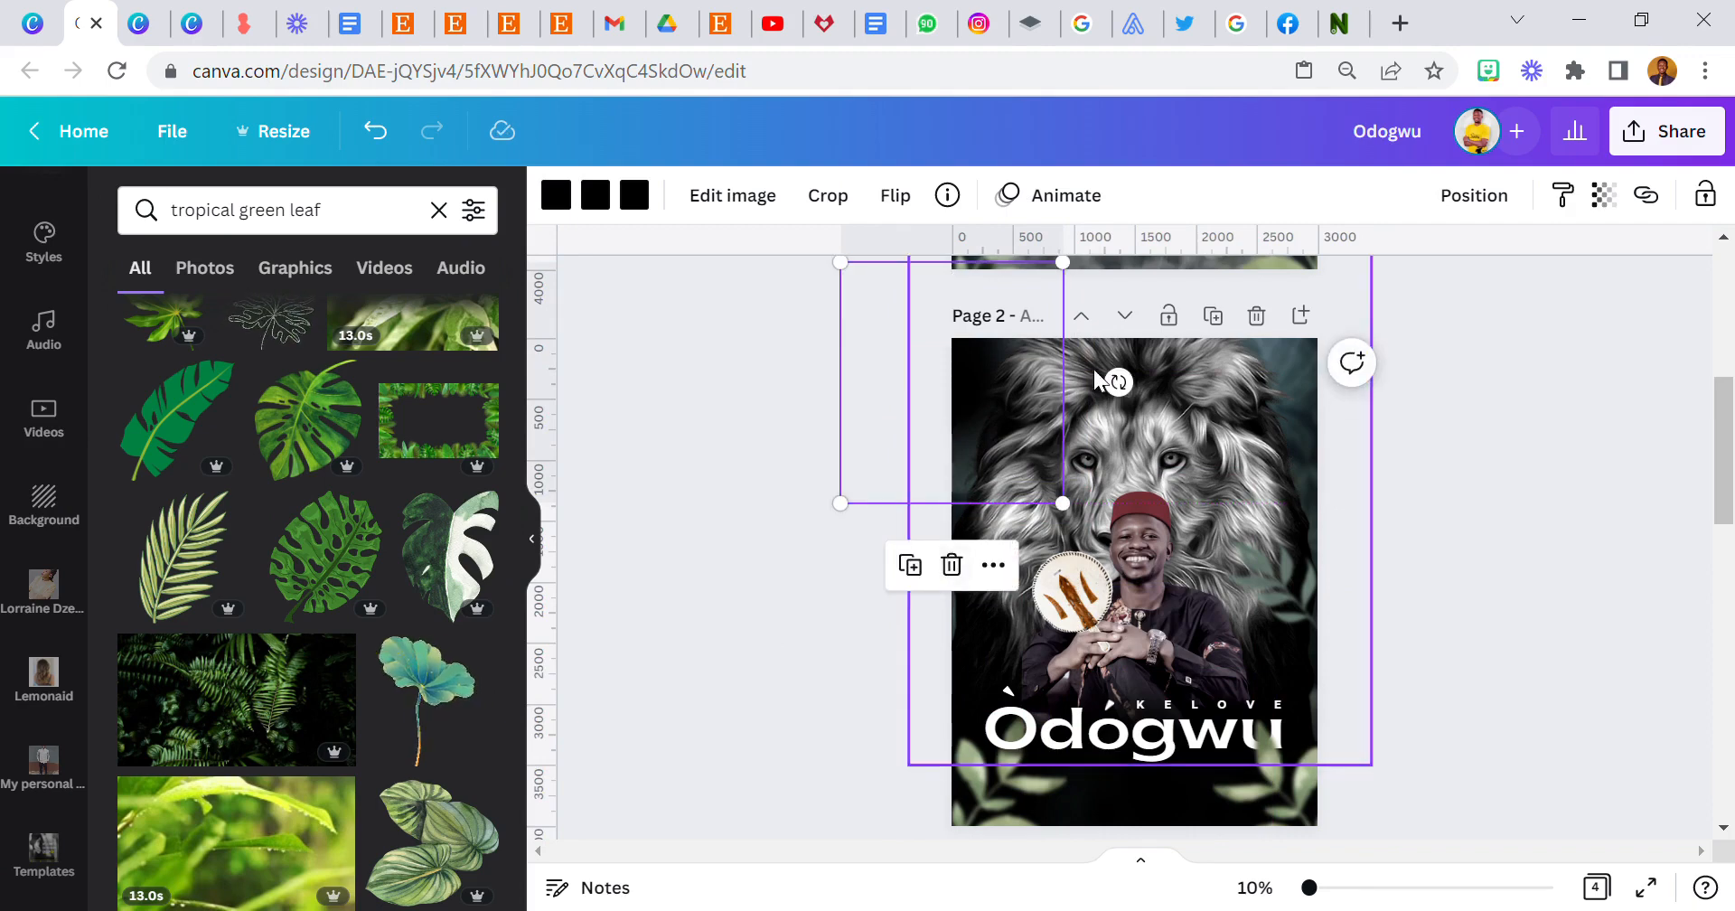
left_click_drag(1095, 380, 1017, 575)
Place another copy of the dark blur over page 2's upper-right corner and rotate it to darken that corner
left_click_drag(954, 469, 1259, 479)
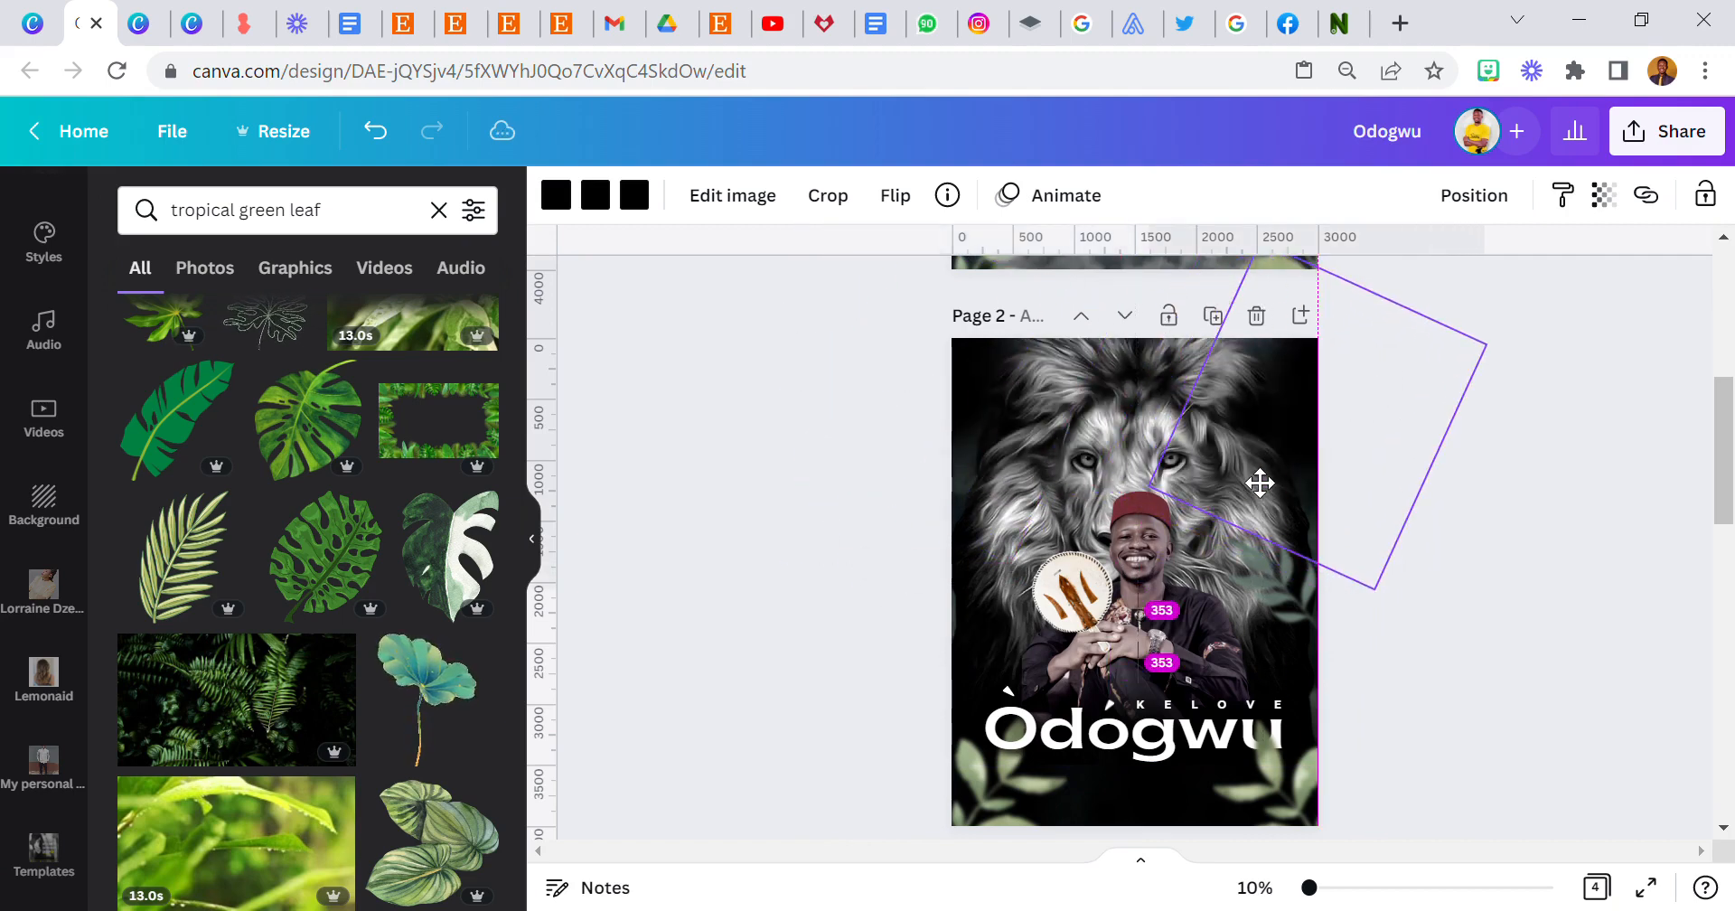
left_click_drag(1253, 603, 1421, 598)
left_click_drag(1310, 442, 1341, 404)
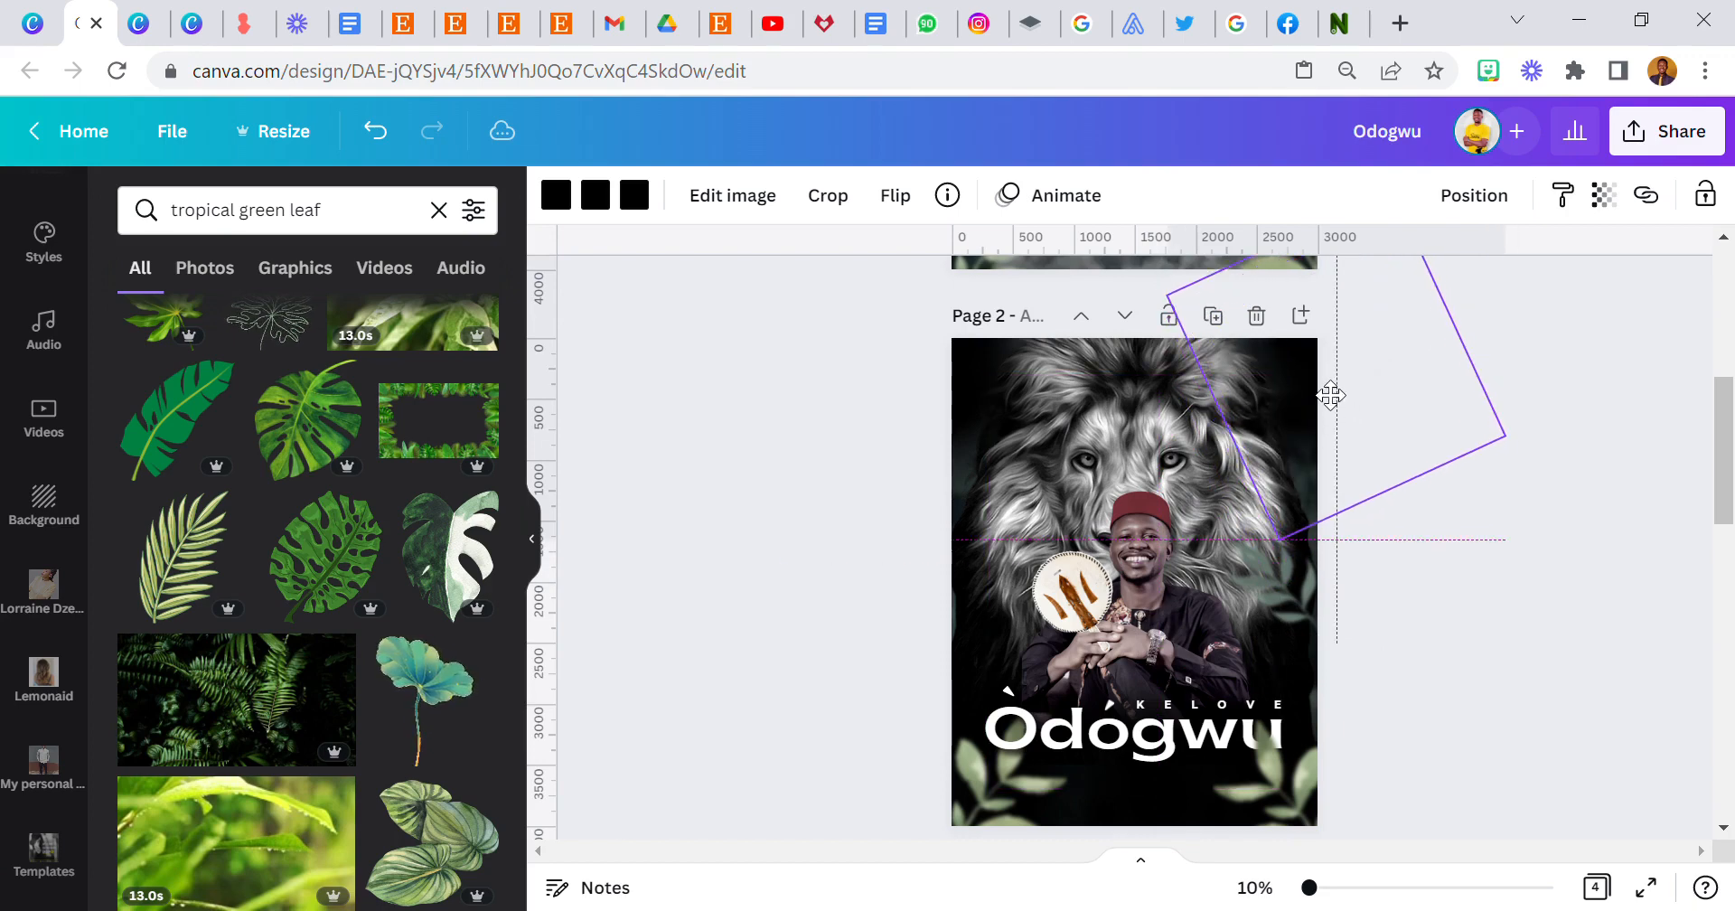
left_click(785, 518)
scroll(775, 507, "down", 1)
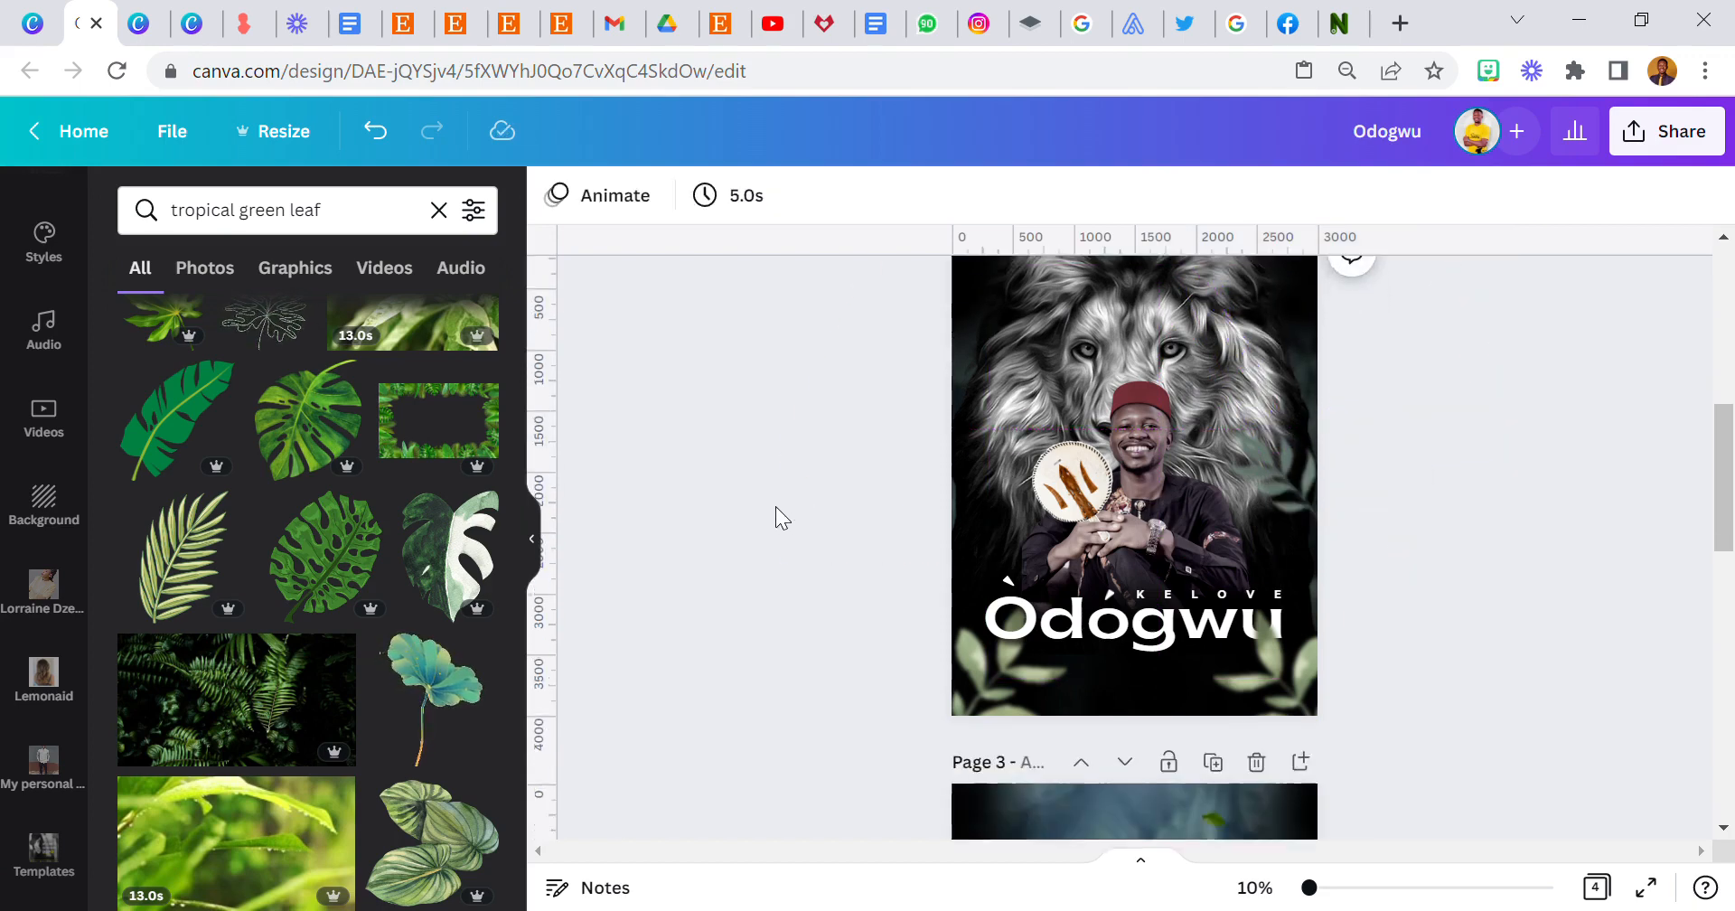
scroll(775, 507, "up", 1)
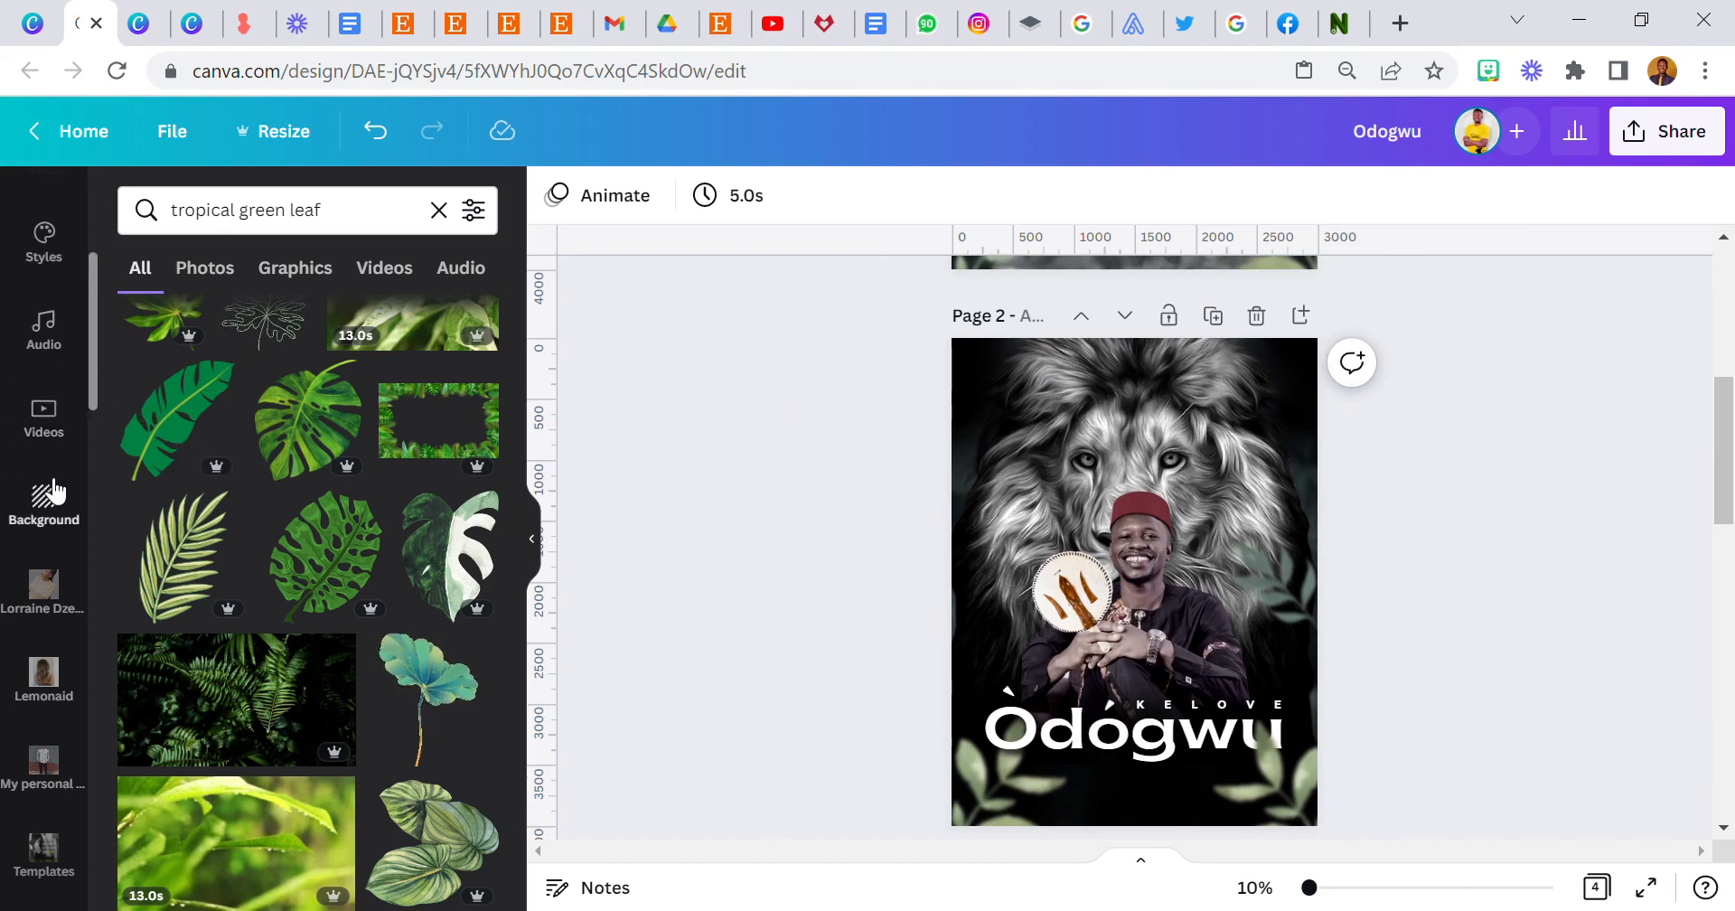
Add the gray smoke cloud from My saved items at page 2's left edge and a duplicate at the right edge
scroll(54, 488, "down", 15)
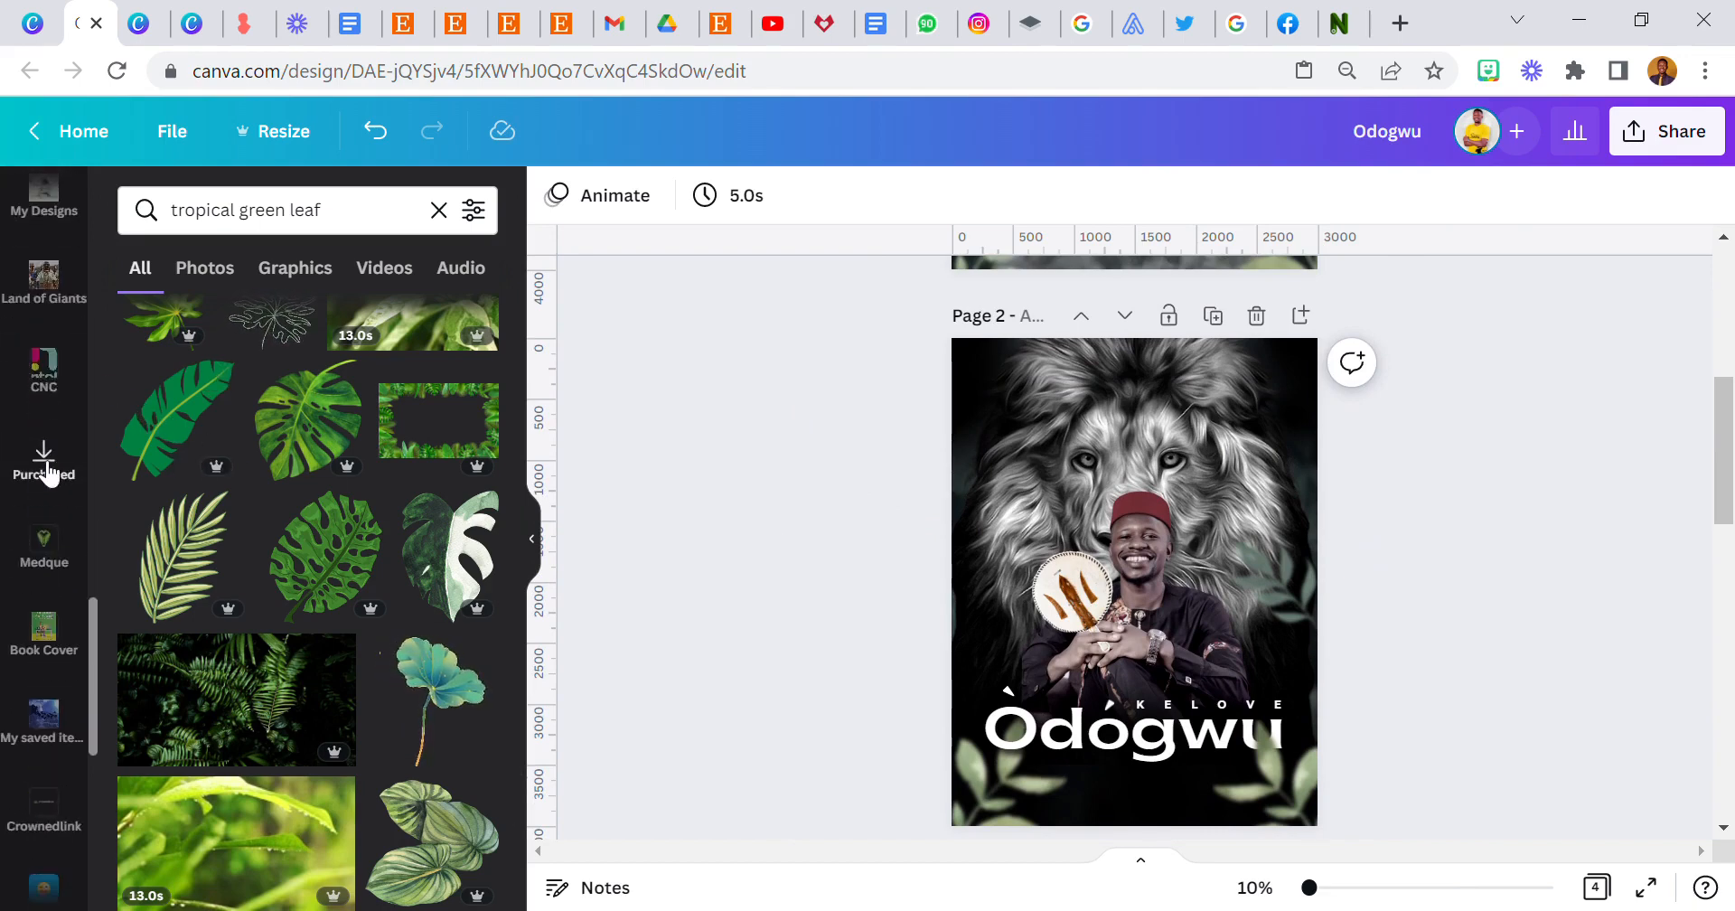
left_click(44, 718)
left_click(242, 592)
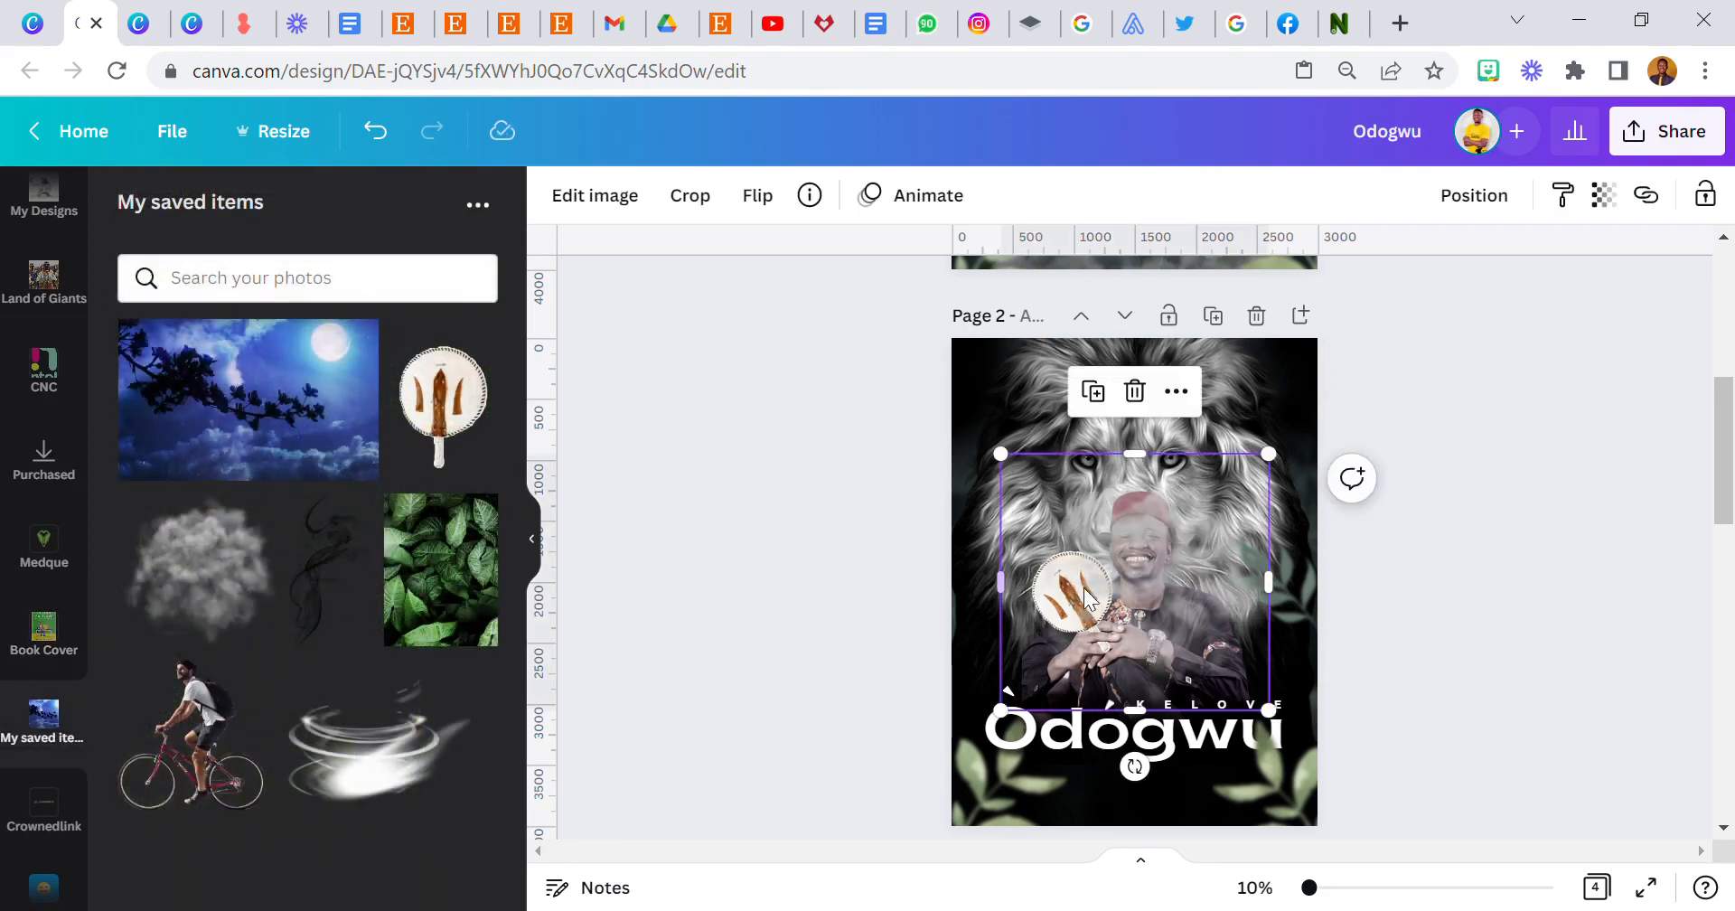
left_click_drag(1130, 576, 906, 648)
left_click(877, 468)
left_click_drag(876, 612, 1340, 601)
Send the smoke cloud at page 2's right edge backward in the layer order
left_click(1470, 212)
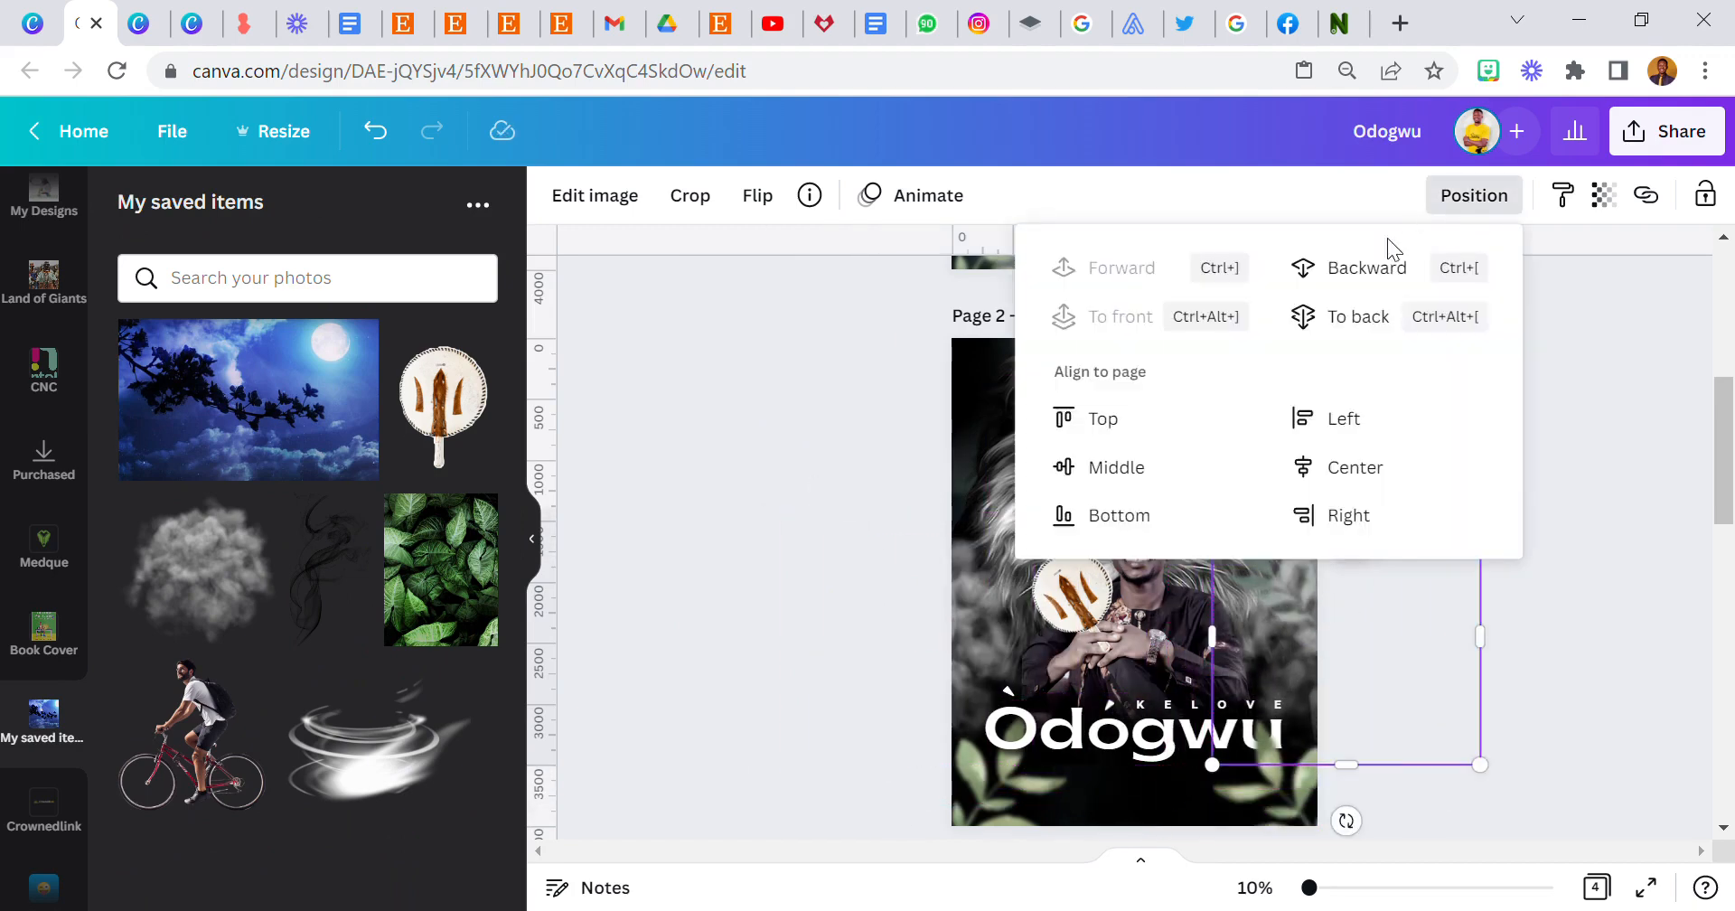
left_click(1387, 276)
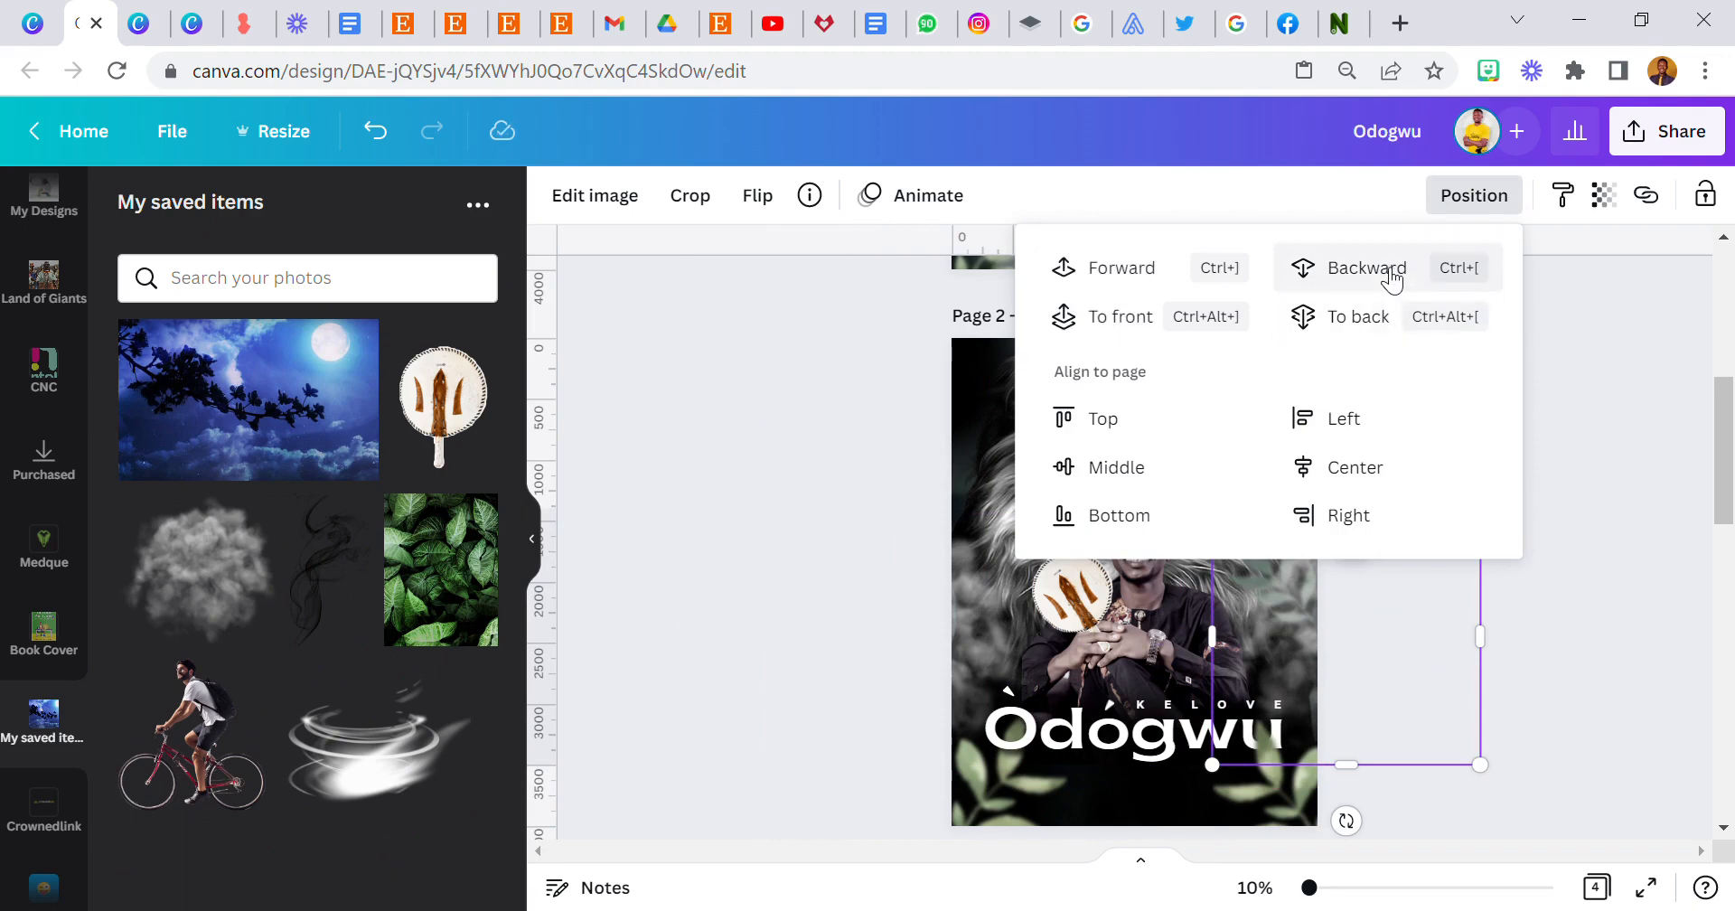
left_click(796, 300)
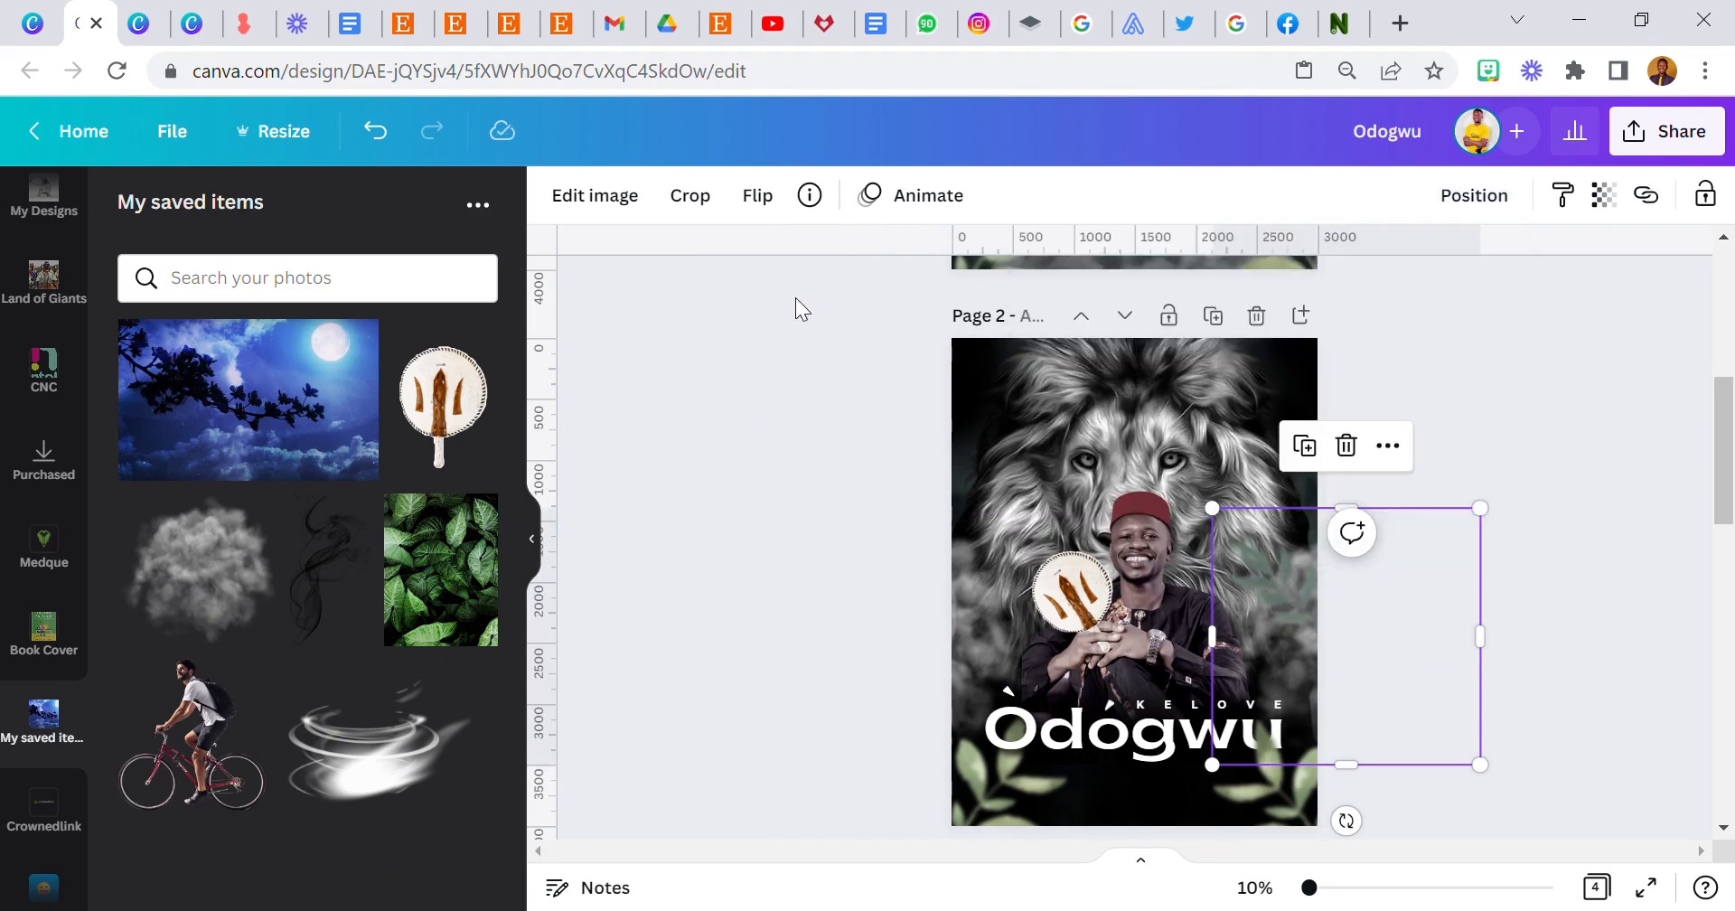
Set the transparency of the right smoke cloud to 72 and of the left smoke cloud to 81
left_click(1605, 195)
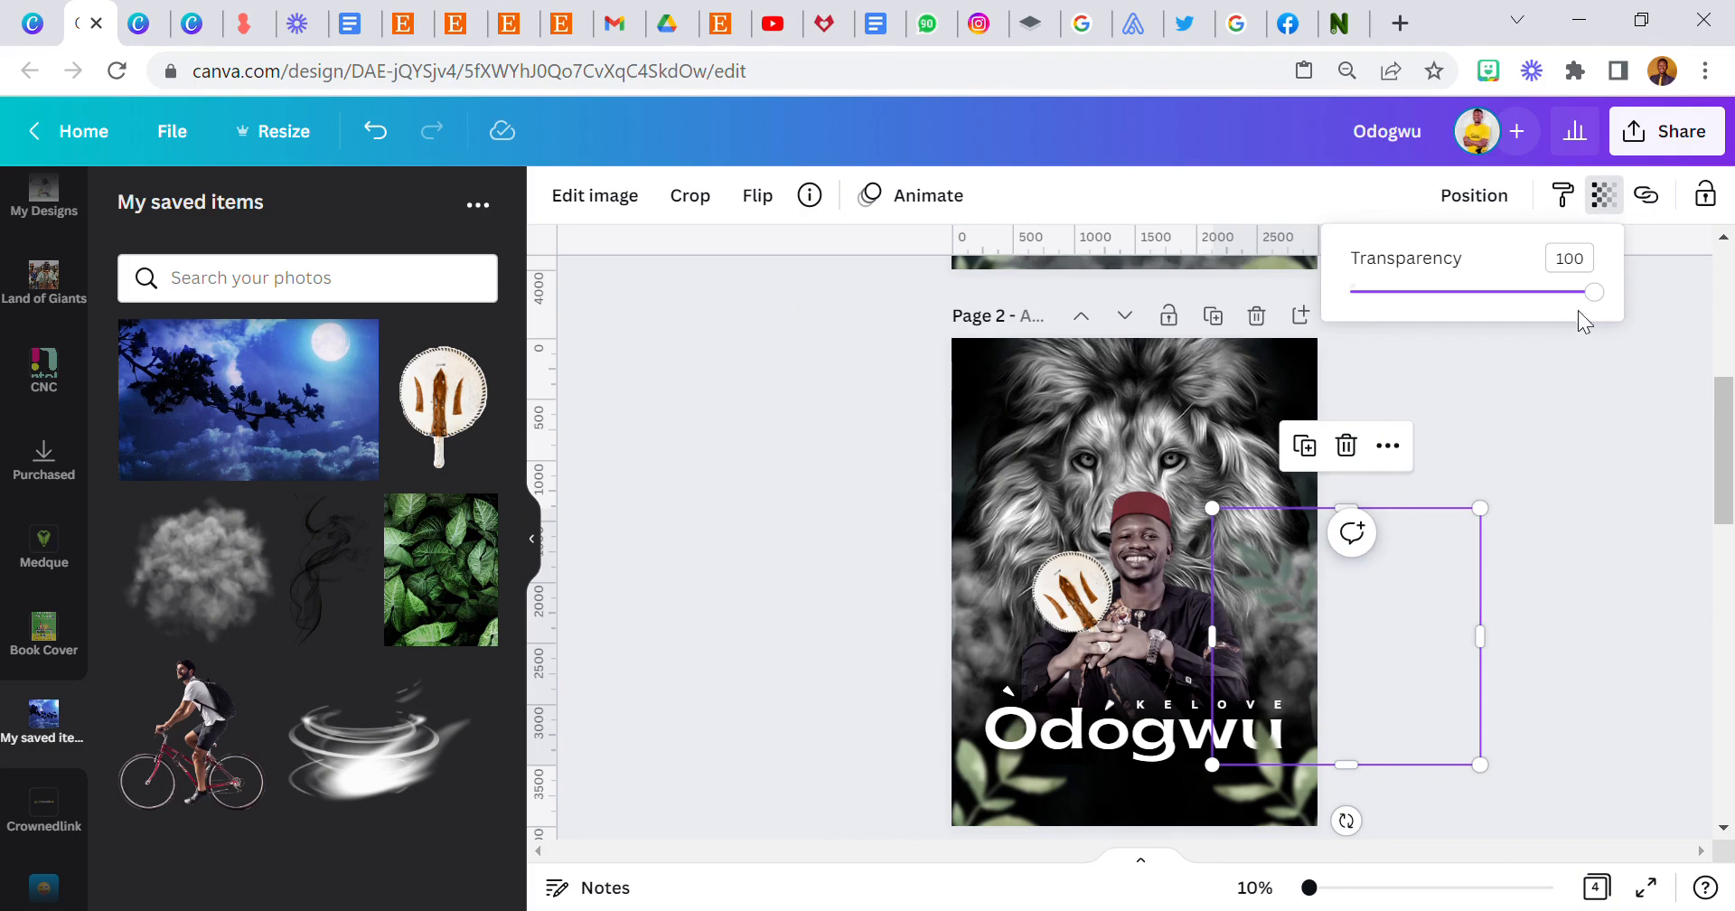
left_click_drag(1594, 293, 1536, 318)
left_click_drag(1434, 541, 984, 546)
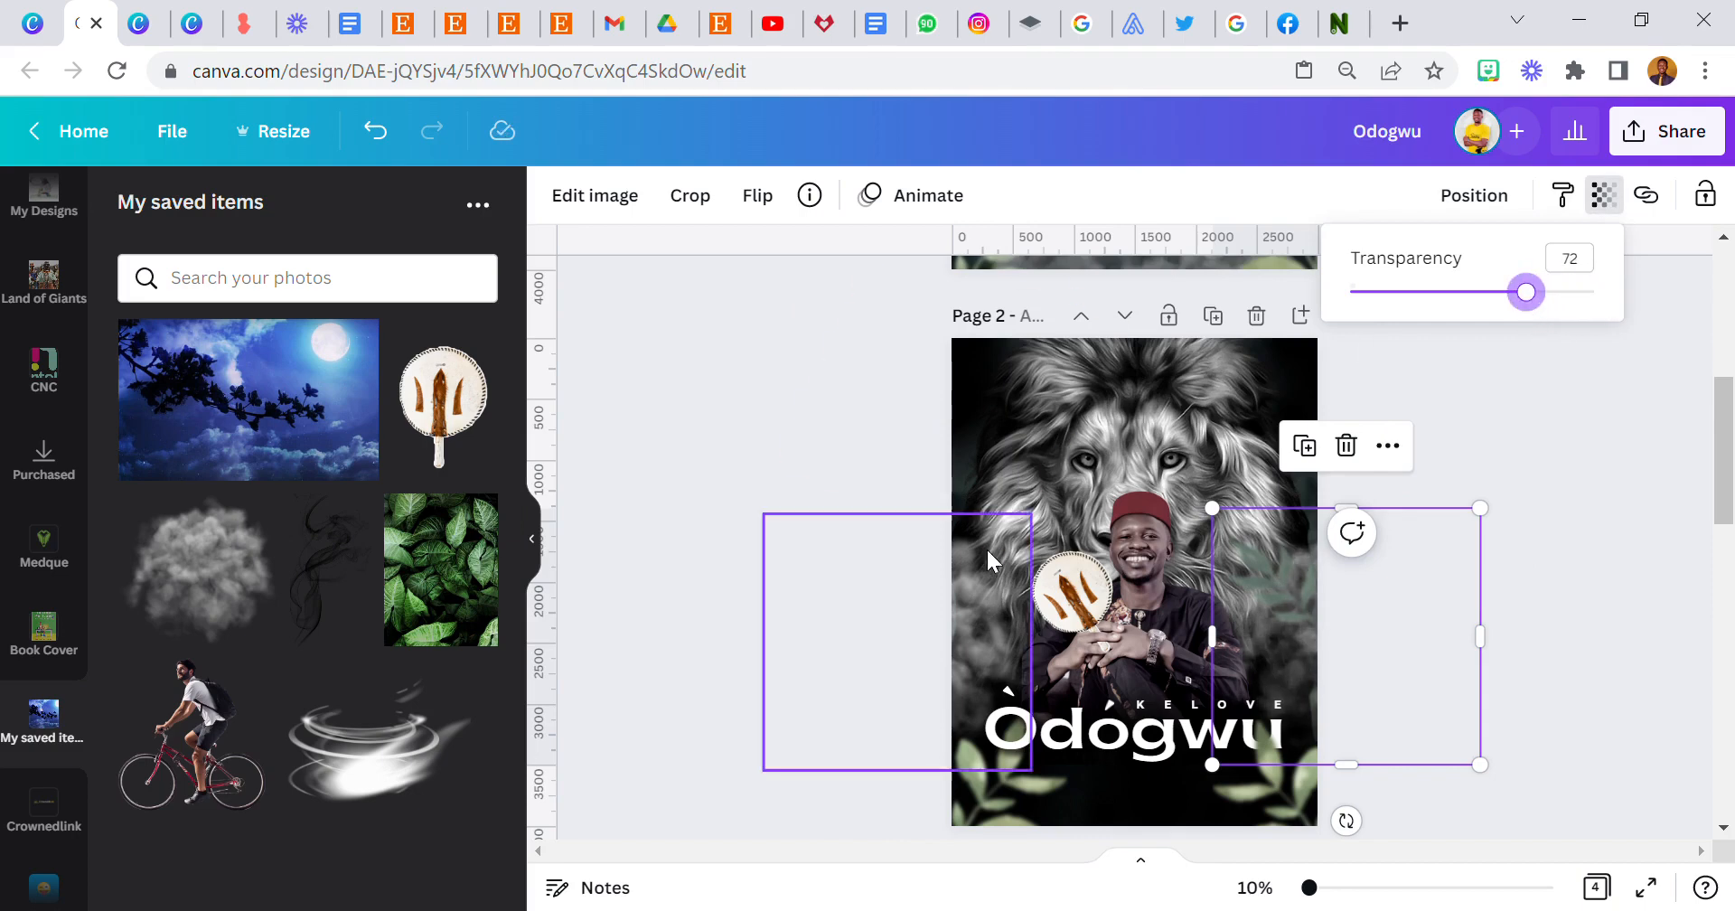
left_click(1604, 201)
left_click_drag(1592, 299, 1547, 292)
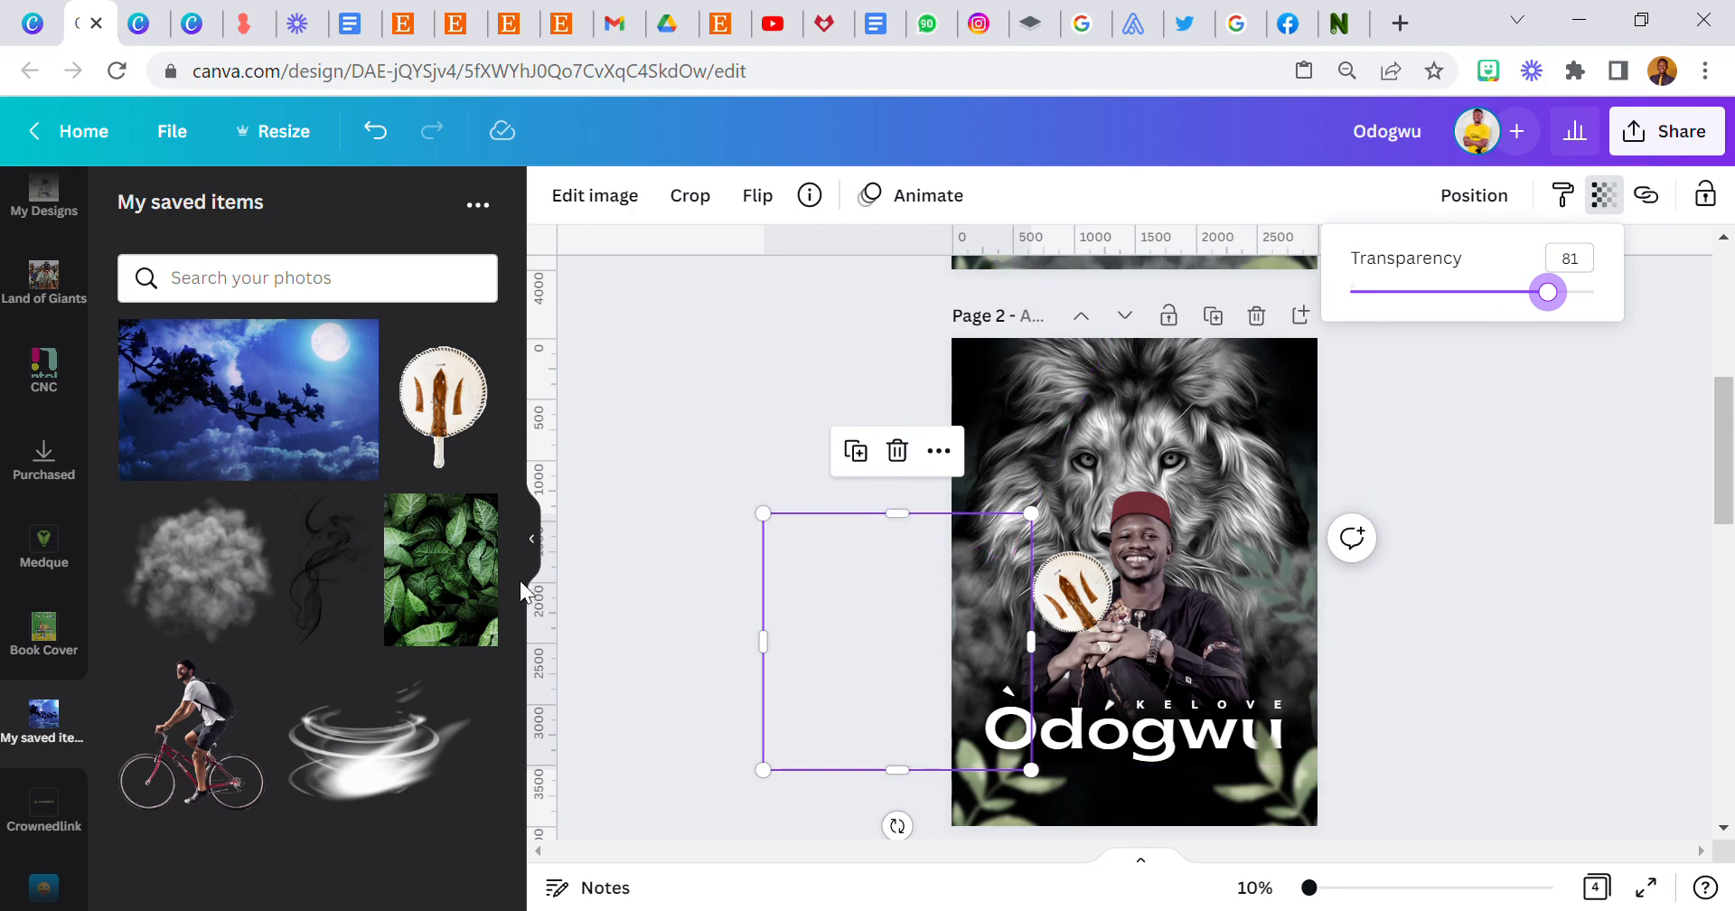
Place smoke clouds along the bottom of page 2, one at the lower left and a duplicate at the lower right
left_click_drag(941, 556, 1082, 841)
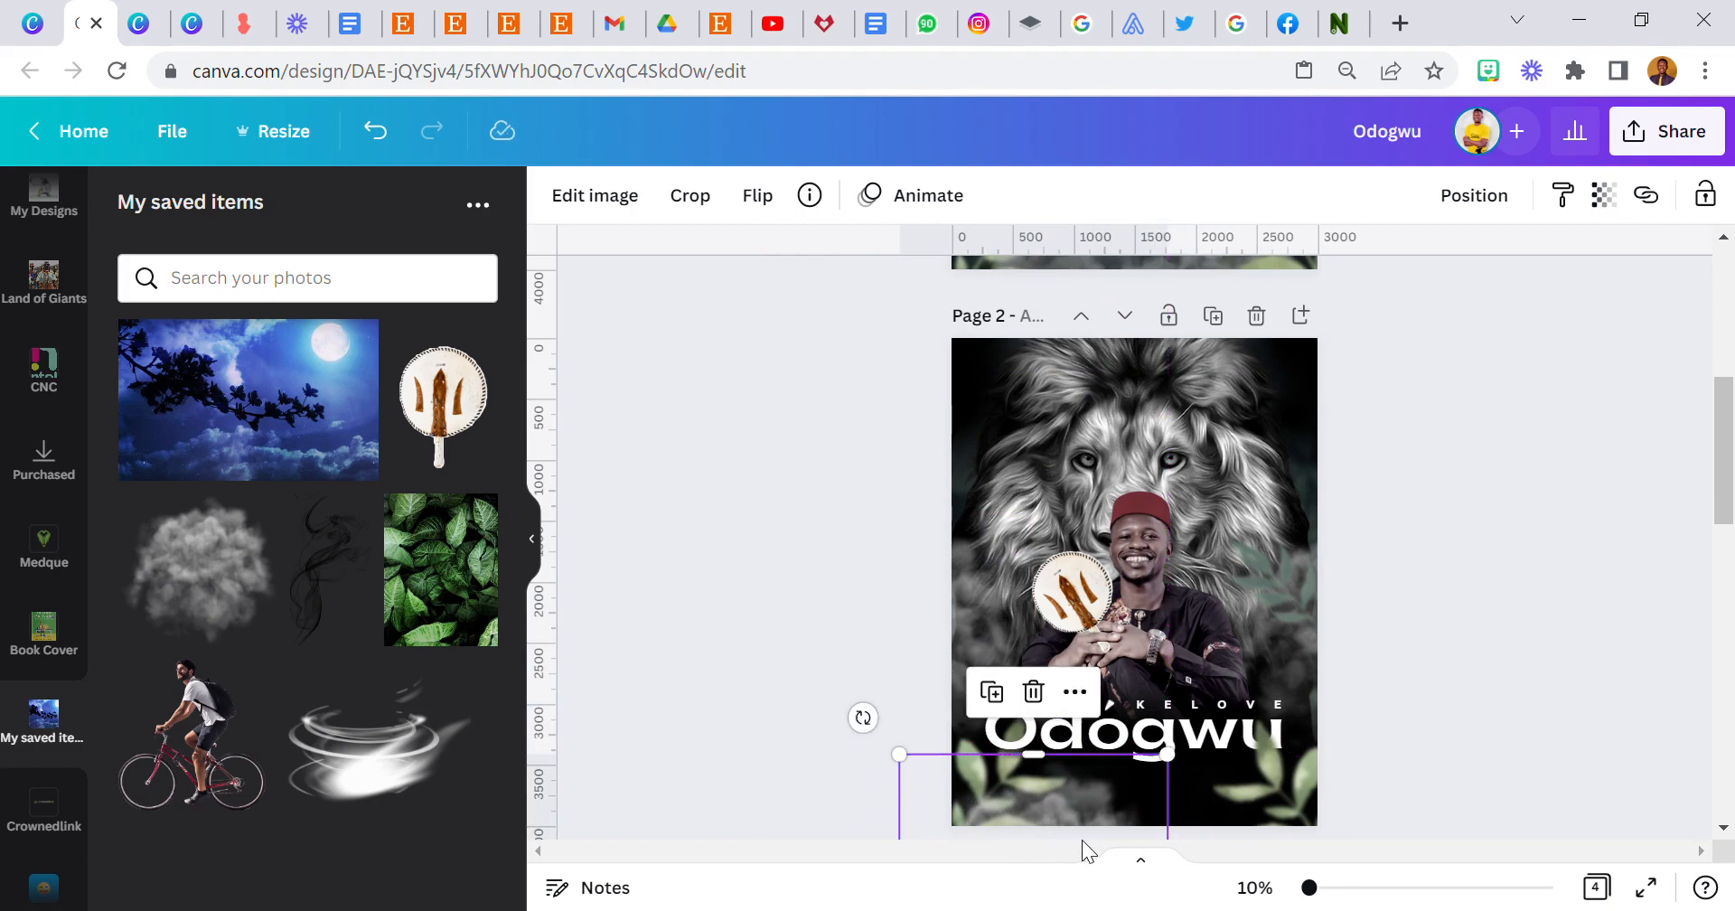
left_click(1007, 692)
left_click_drag(1043, 797, 1218, 802)
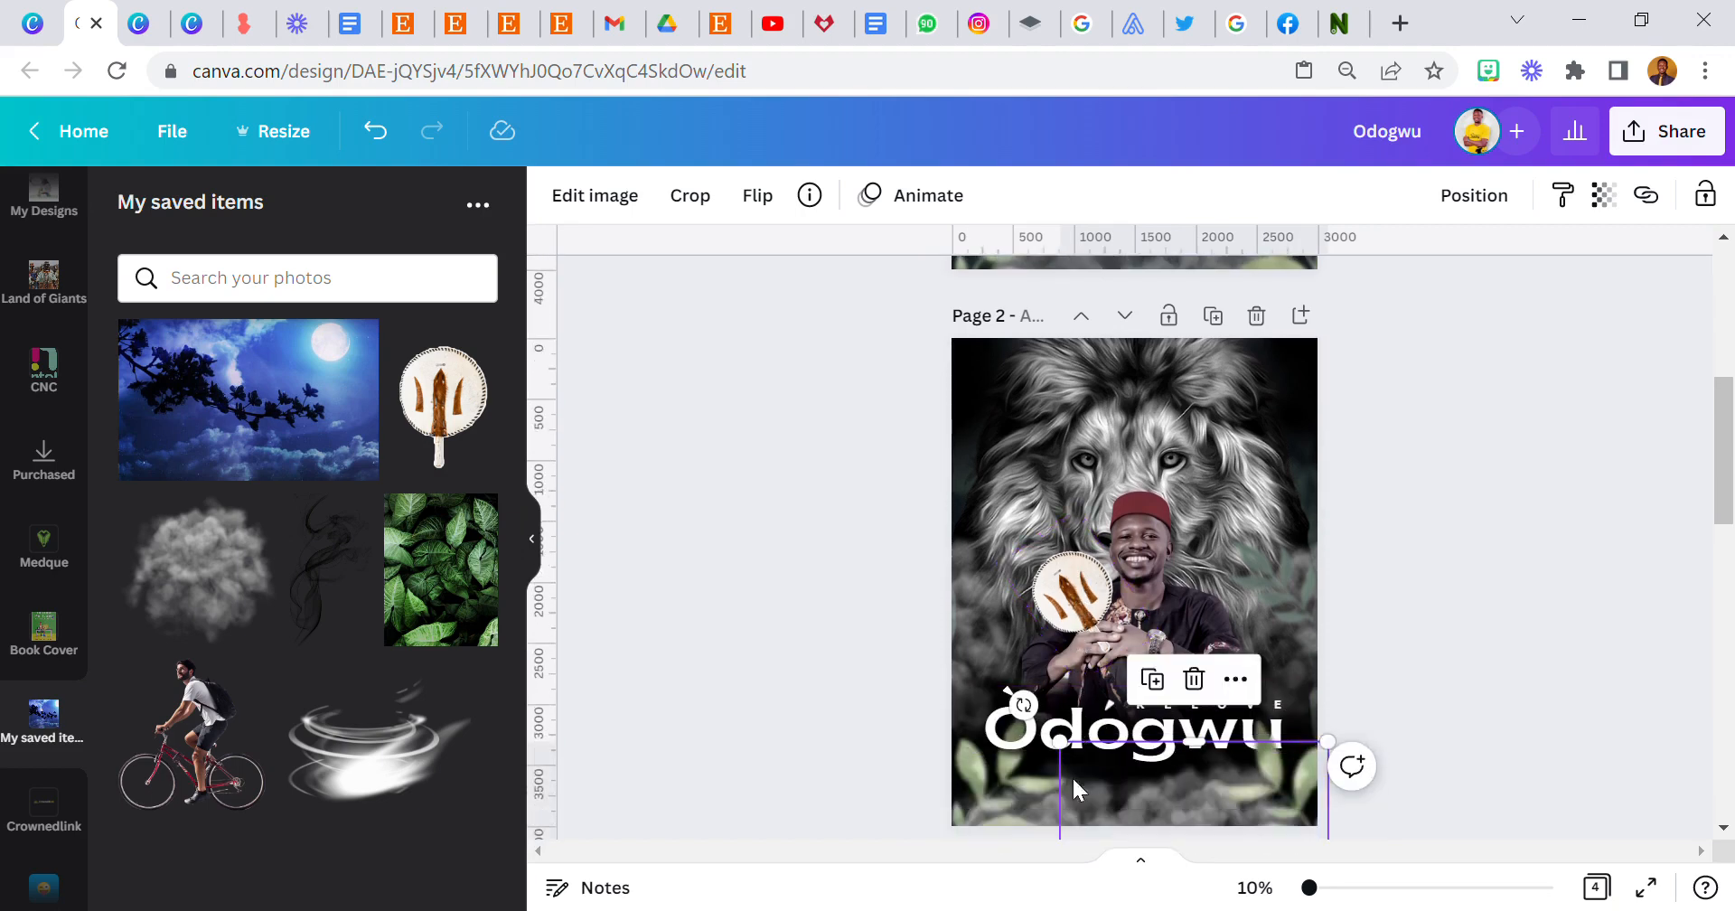
Lower the transparency value of both smoke clouds at the bottom of page 2 to make them fainter
left_click(1610, 204)
left_click_drag(1561, 300, 1500, 313)
left_click(1043, 812)
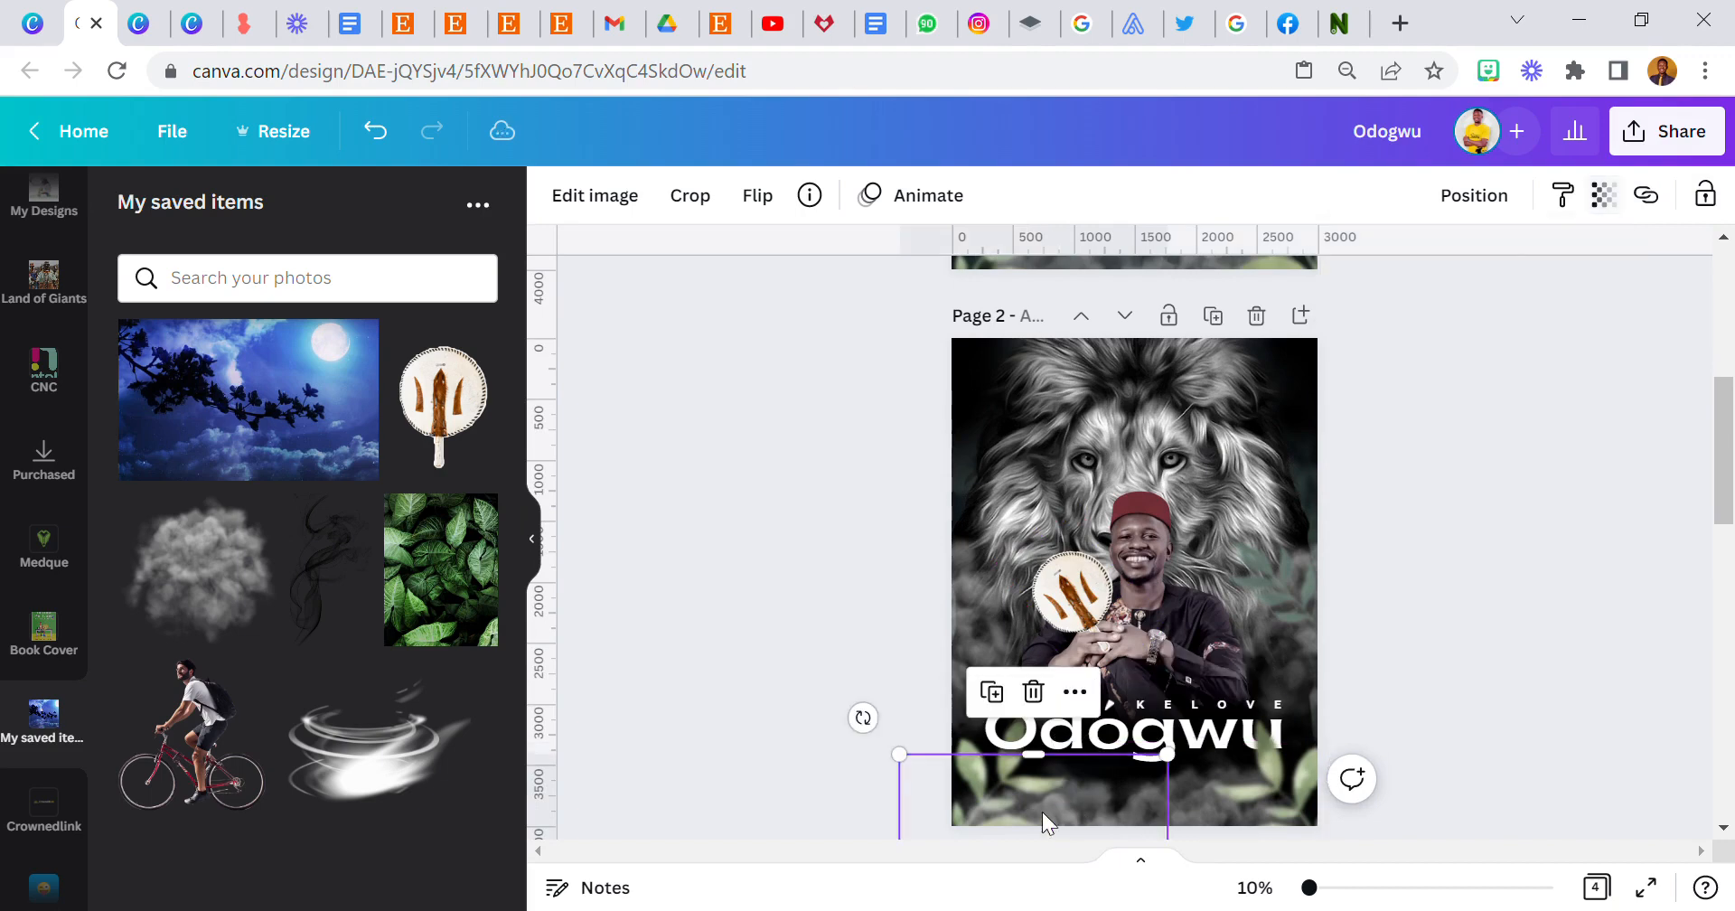
left_click(1602, 214)
left_click_drag(1547, 295, 1495, 306)
scroll(1368, 609, "down", 2)
left_click(1375, 583)
scroll(1376, 583, "up", 2)
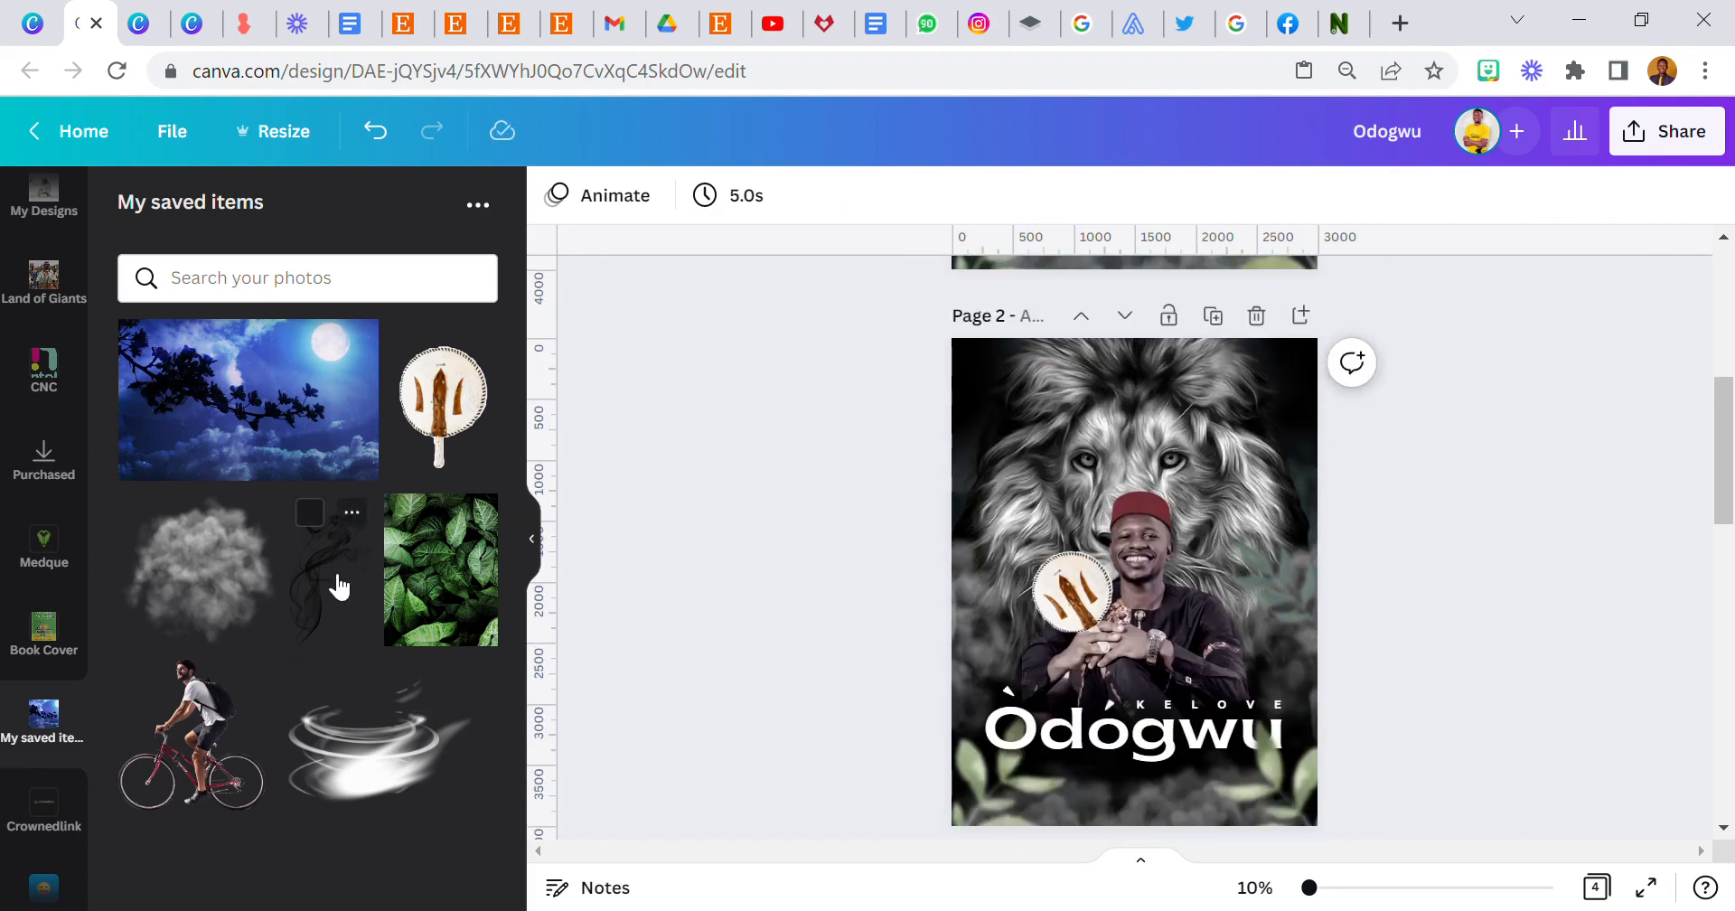
Add the wispy smoke image from the saved items to page 2 and set its brightness to 100
left_click_drag(339, 588, 1162, 669)
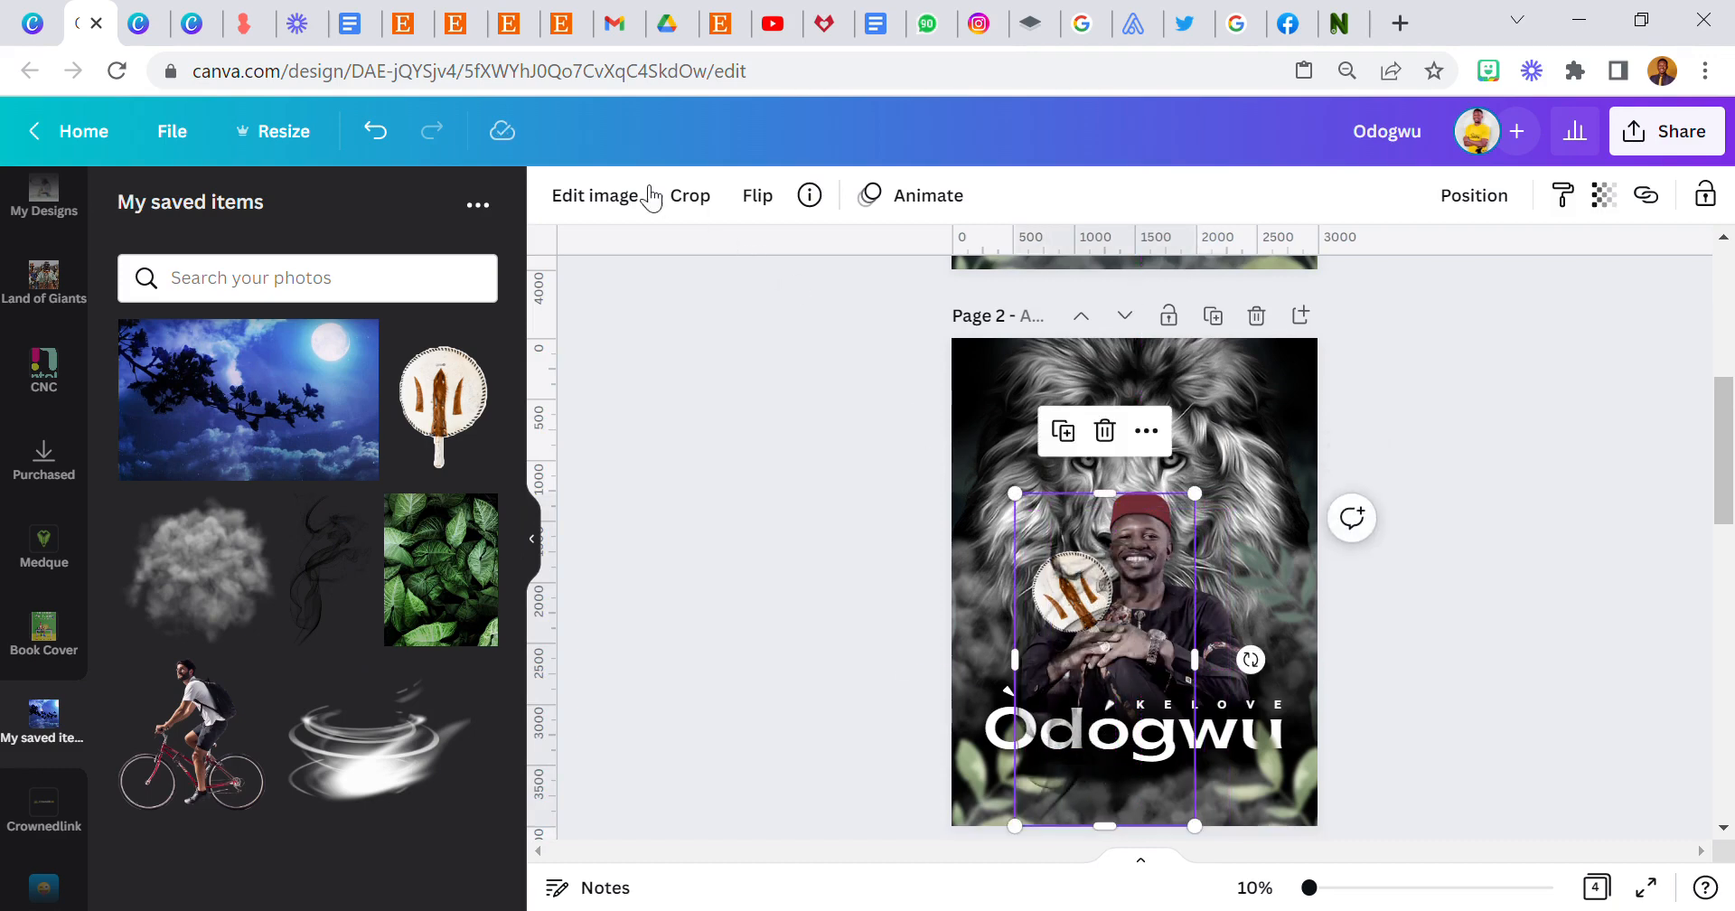
left_click(620, 210)
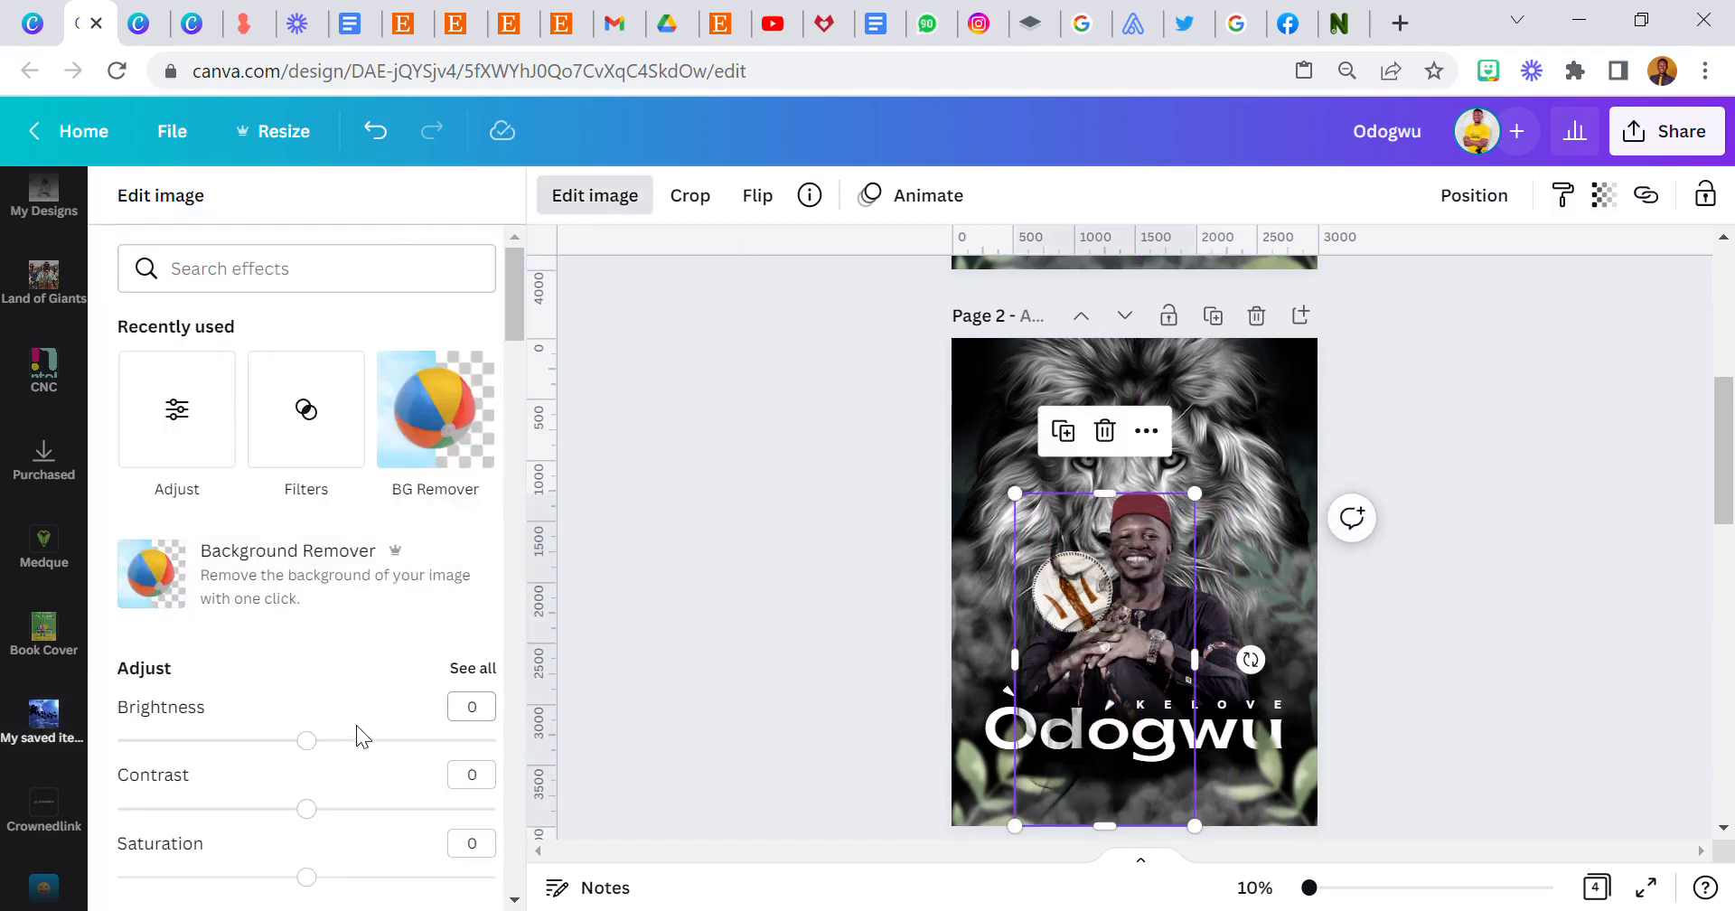
left_click_drag(307, 741, 615, 770)
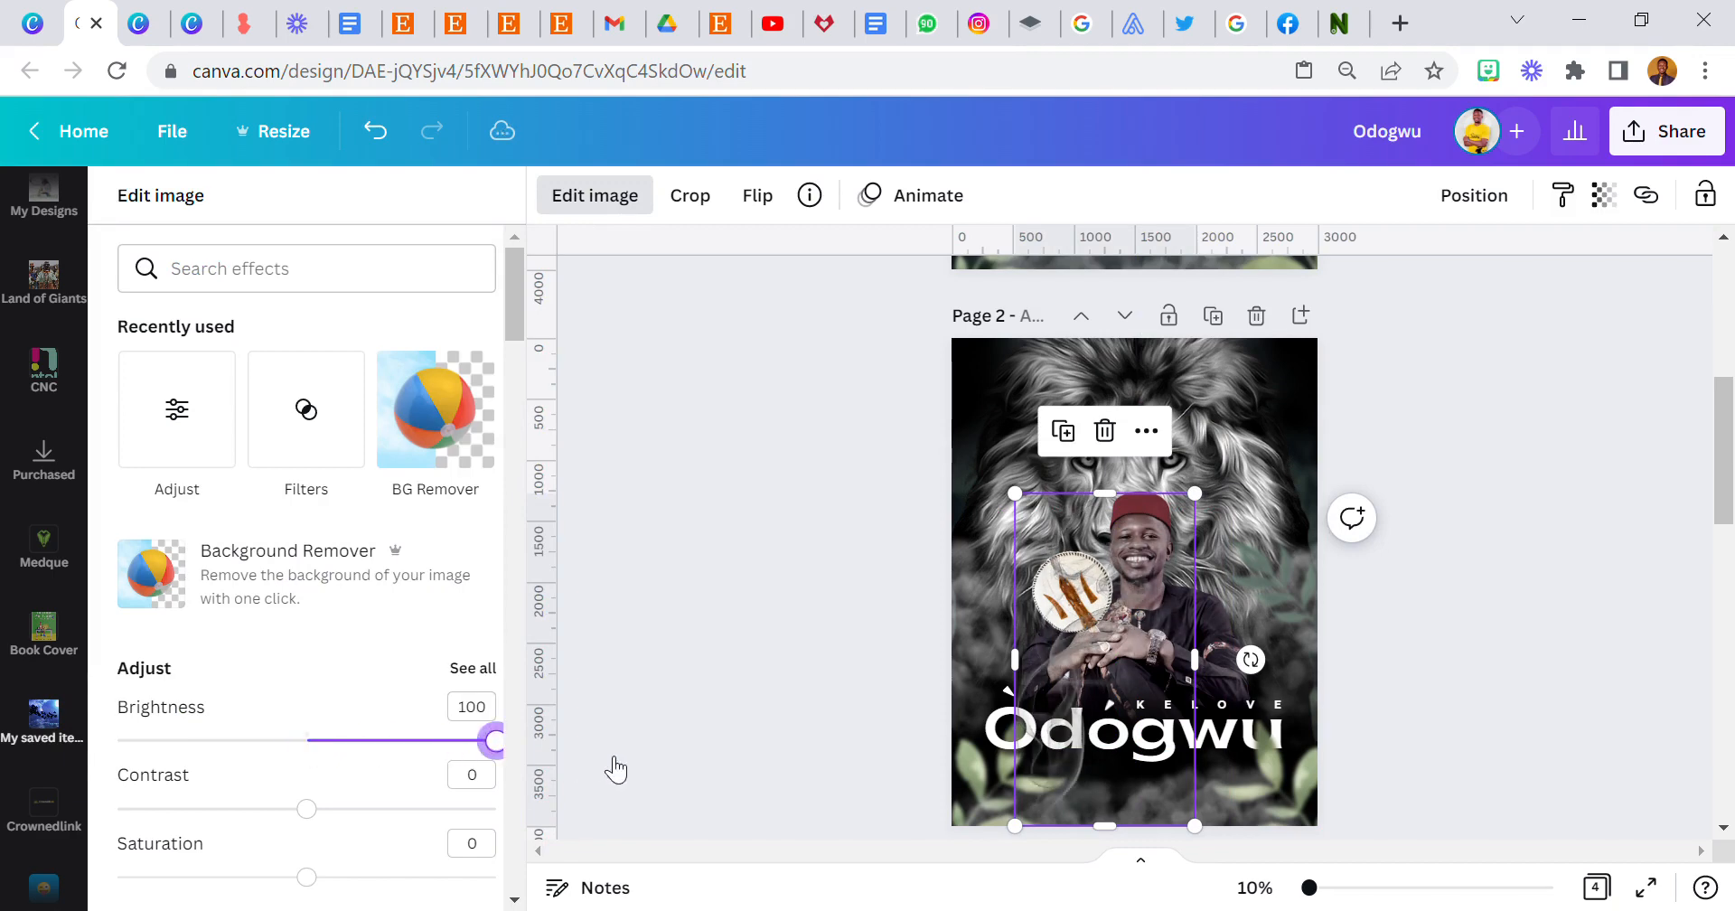
Rotate the wispy smoke nearly sideways, flip it vertically and position it across the Odogwu title on page 2
left_click_drag(1251, 658, 1113, 773)
left_click(757, 195)
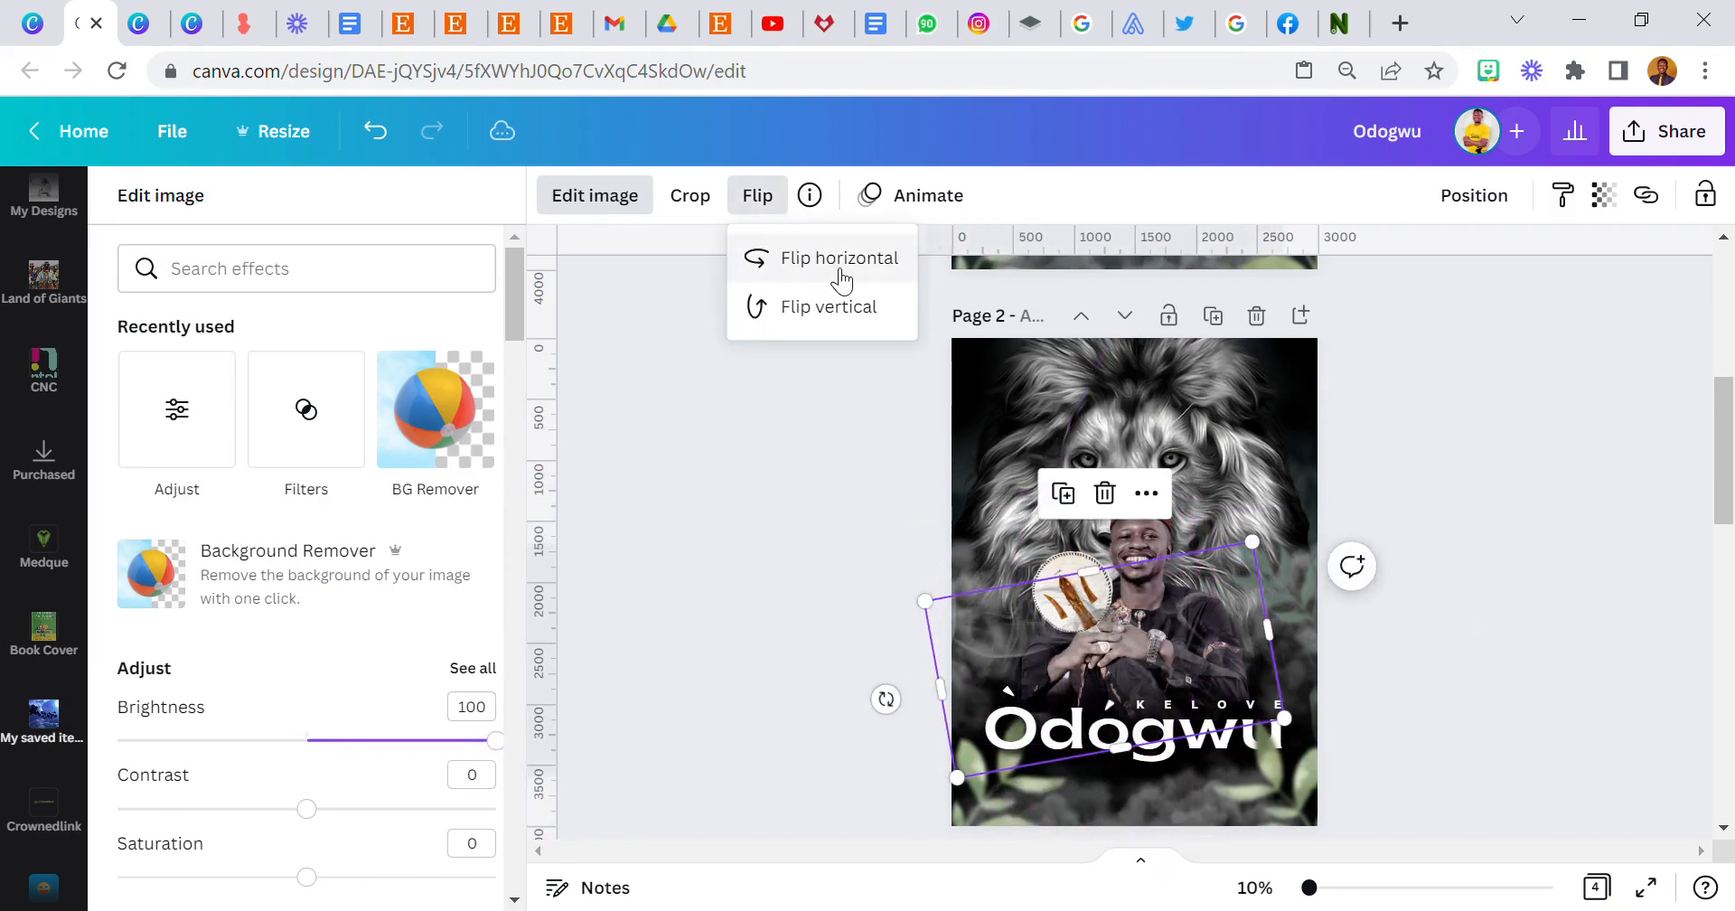
left_click(840, 308)
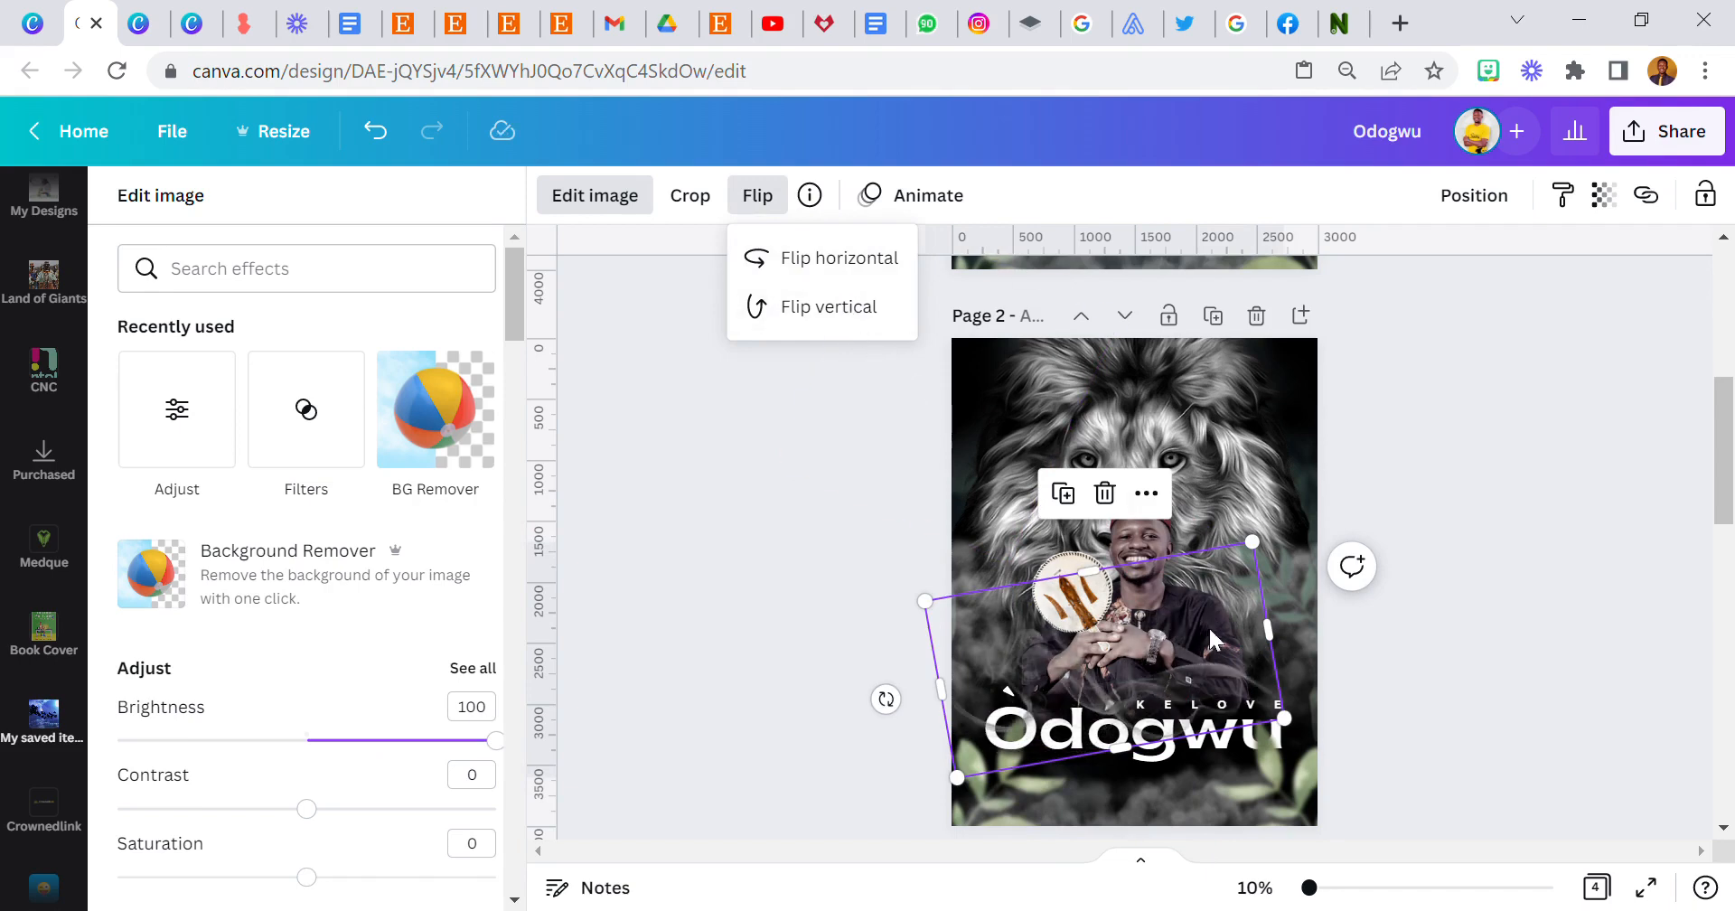
mouse_move(1234, 735)
left_mouse_down()
mouse_move(1262, 786)
mouse_move(1266, 743)
left_mouse_up()
left_click(895, 660)
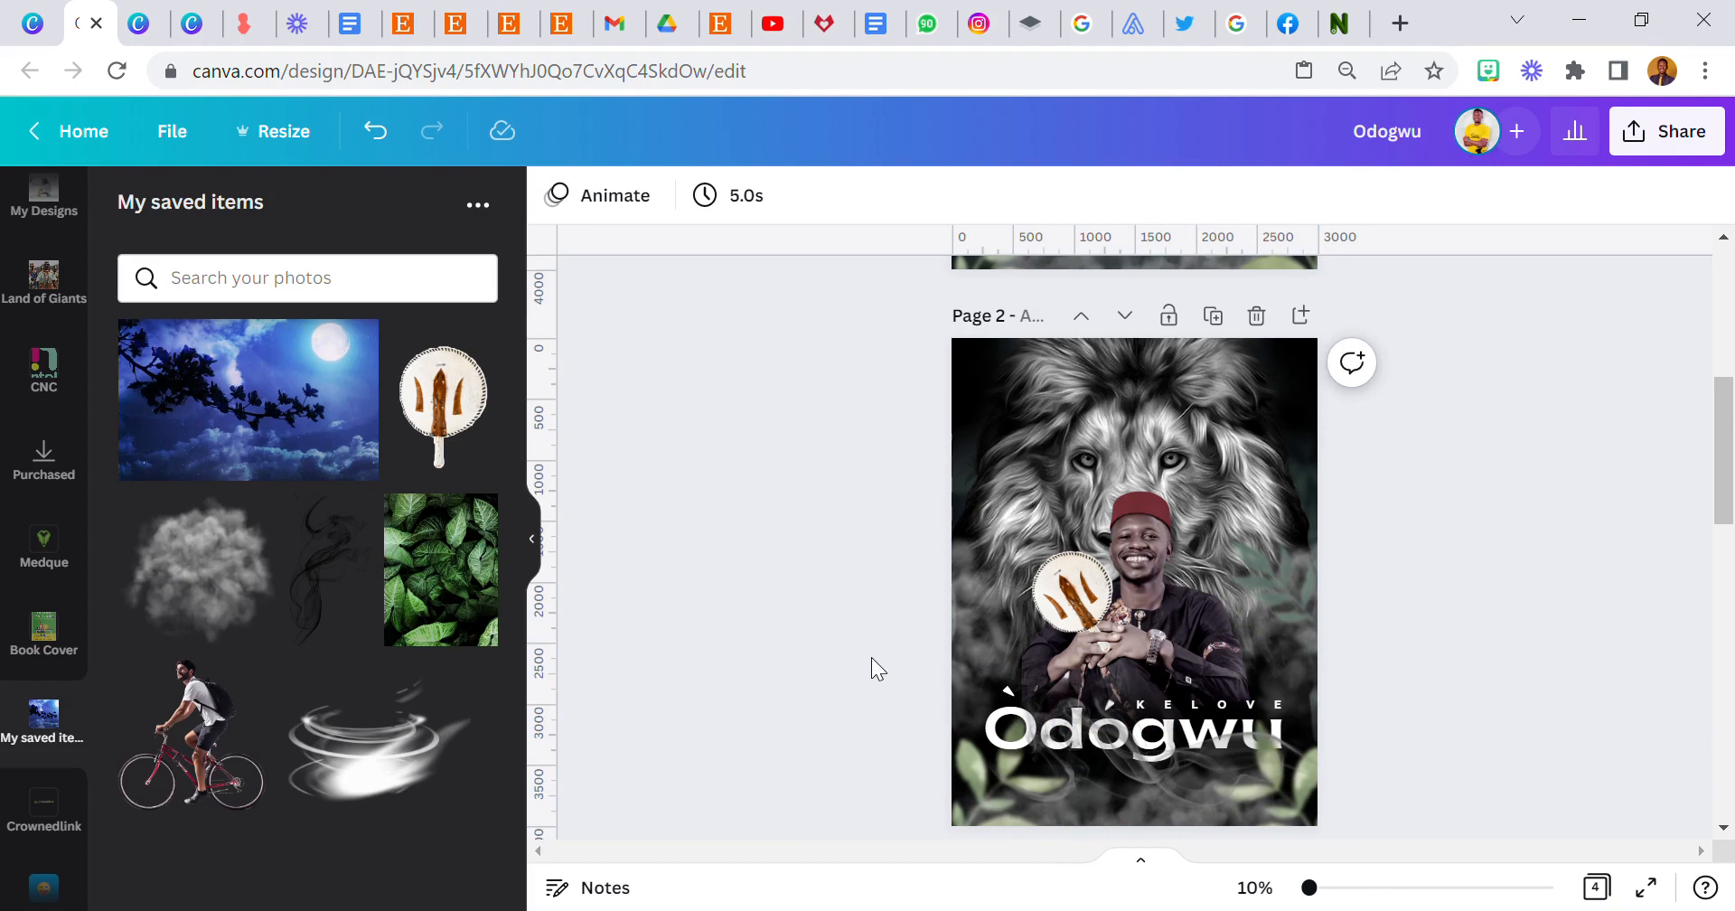
Search the photo library for "bay leaf"
scroll(19, 677, "down", 5)
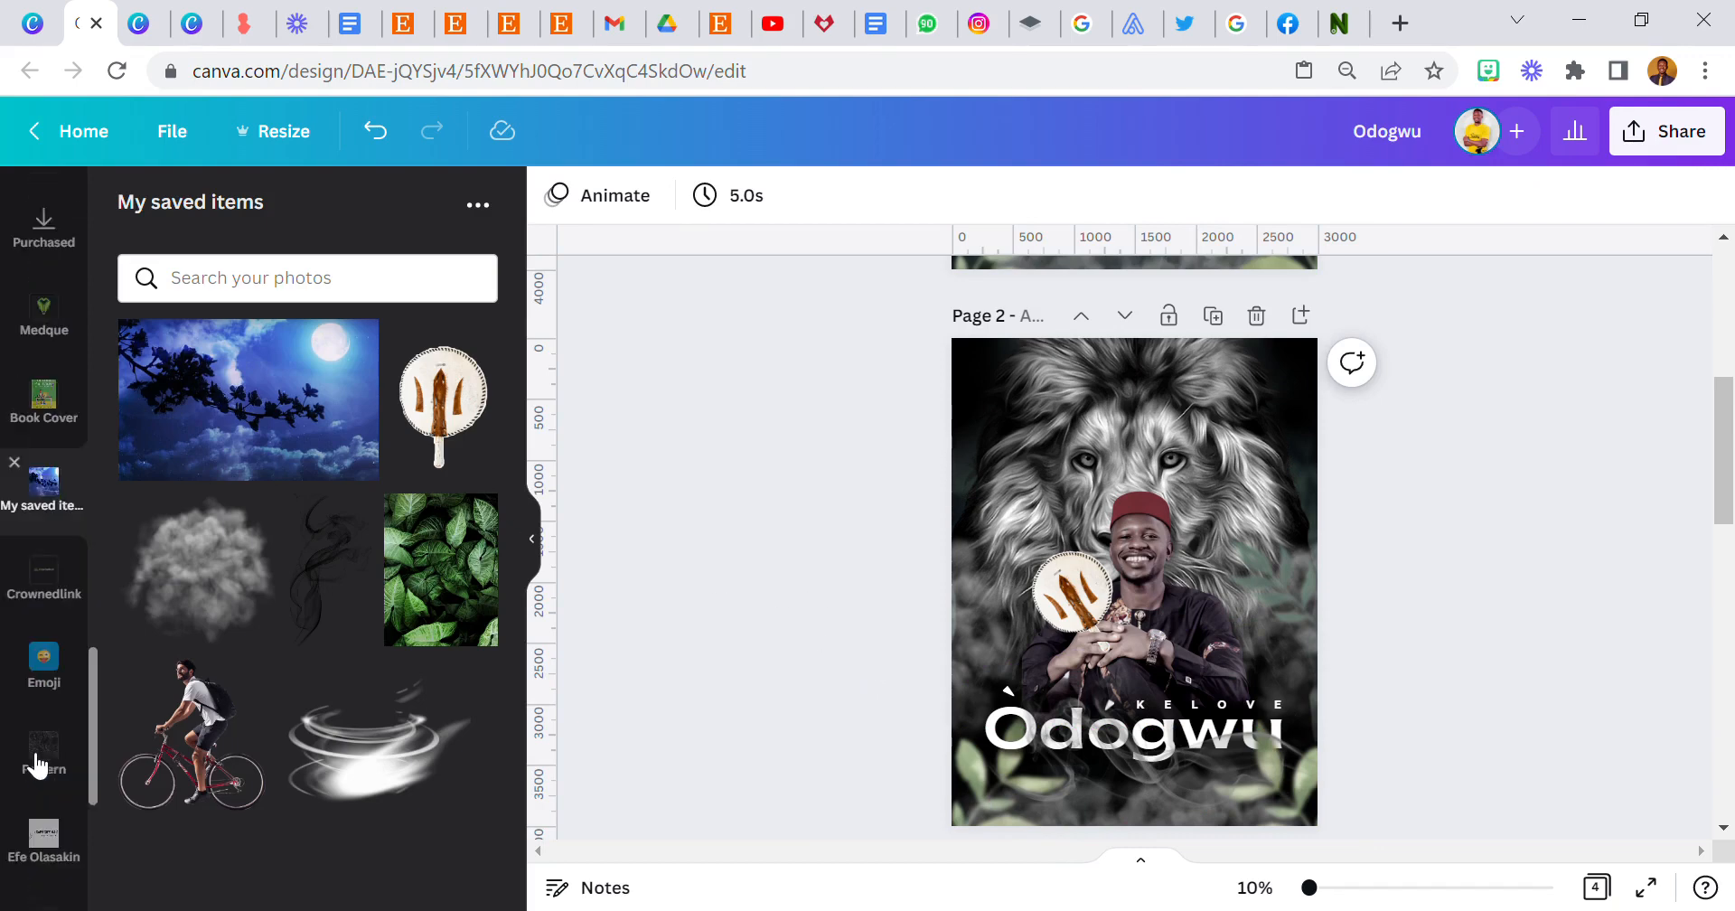
scroll(19, 686, "up", 10)
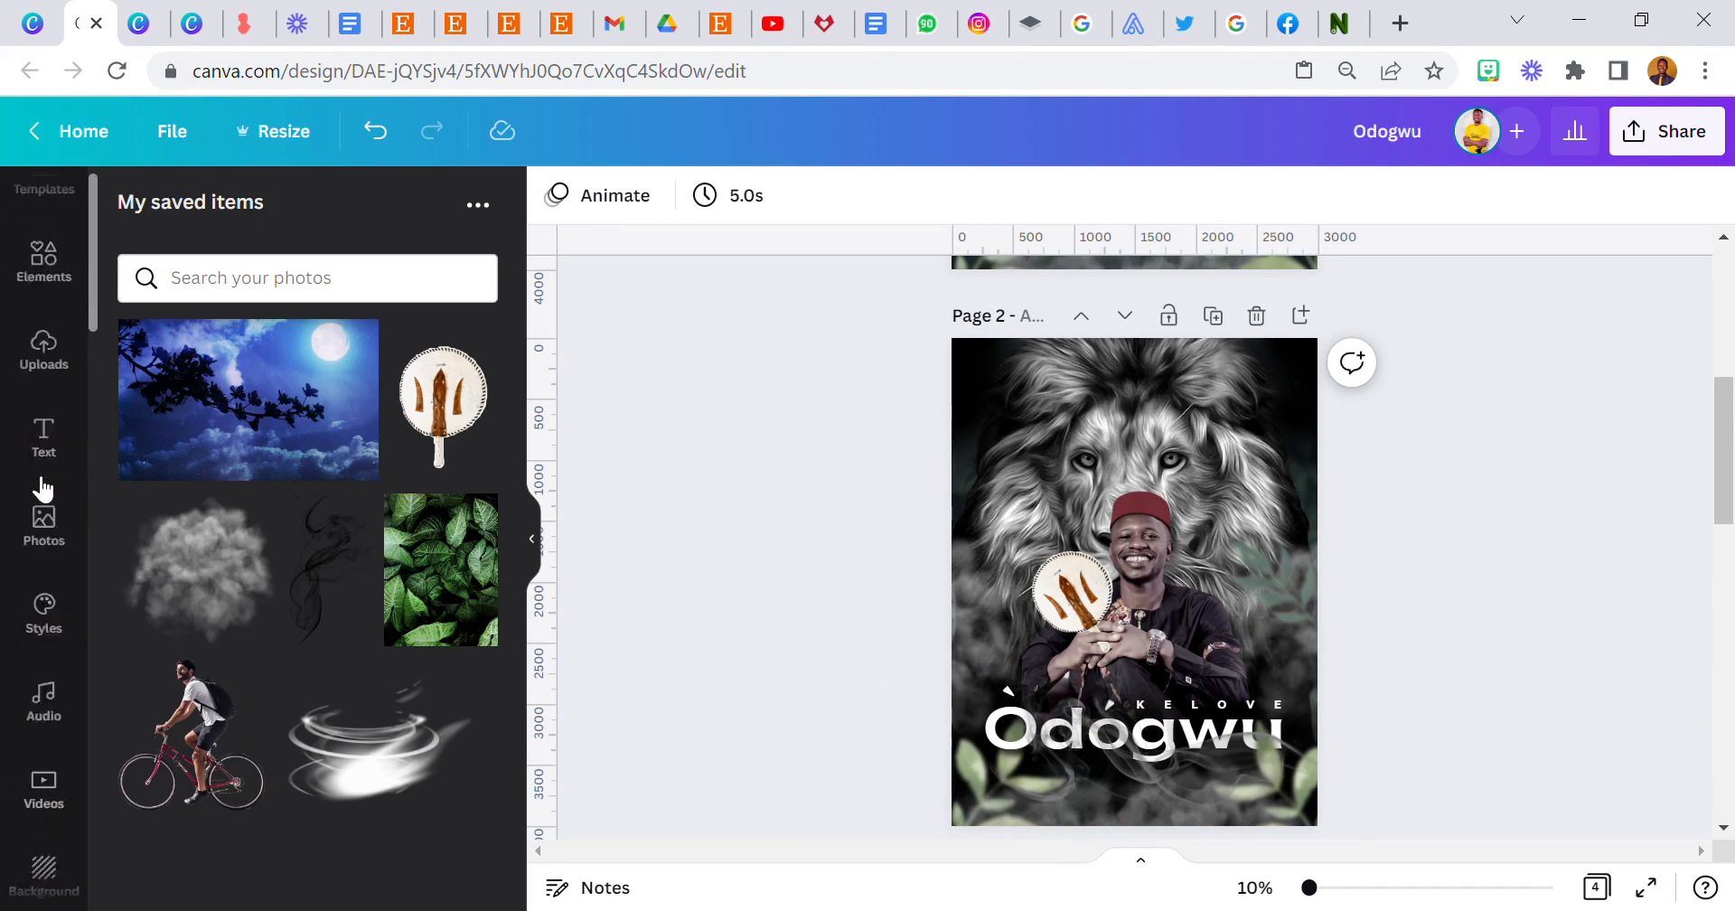
left_click(44, 565)
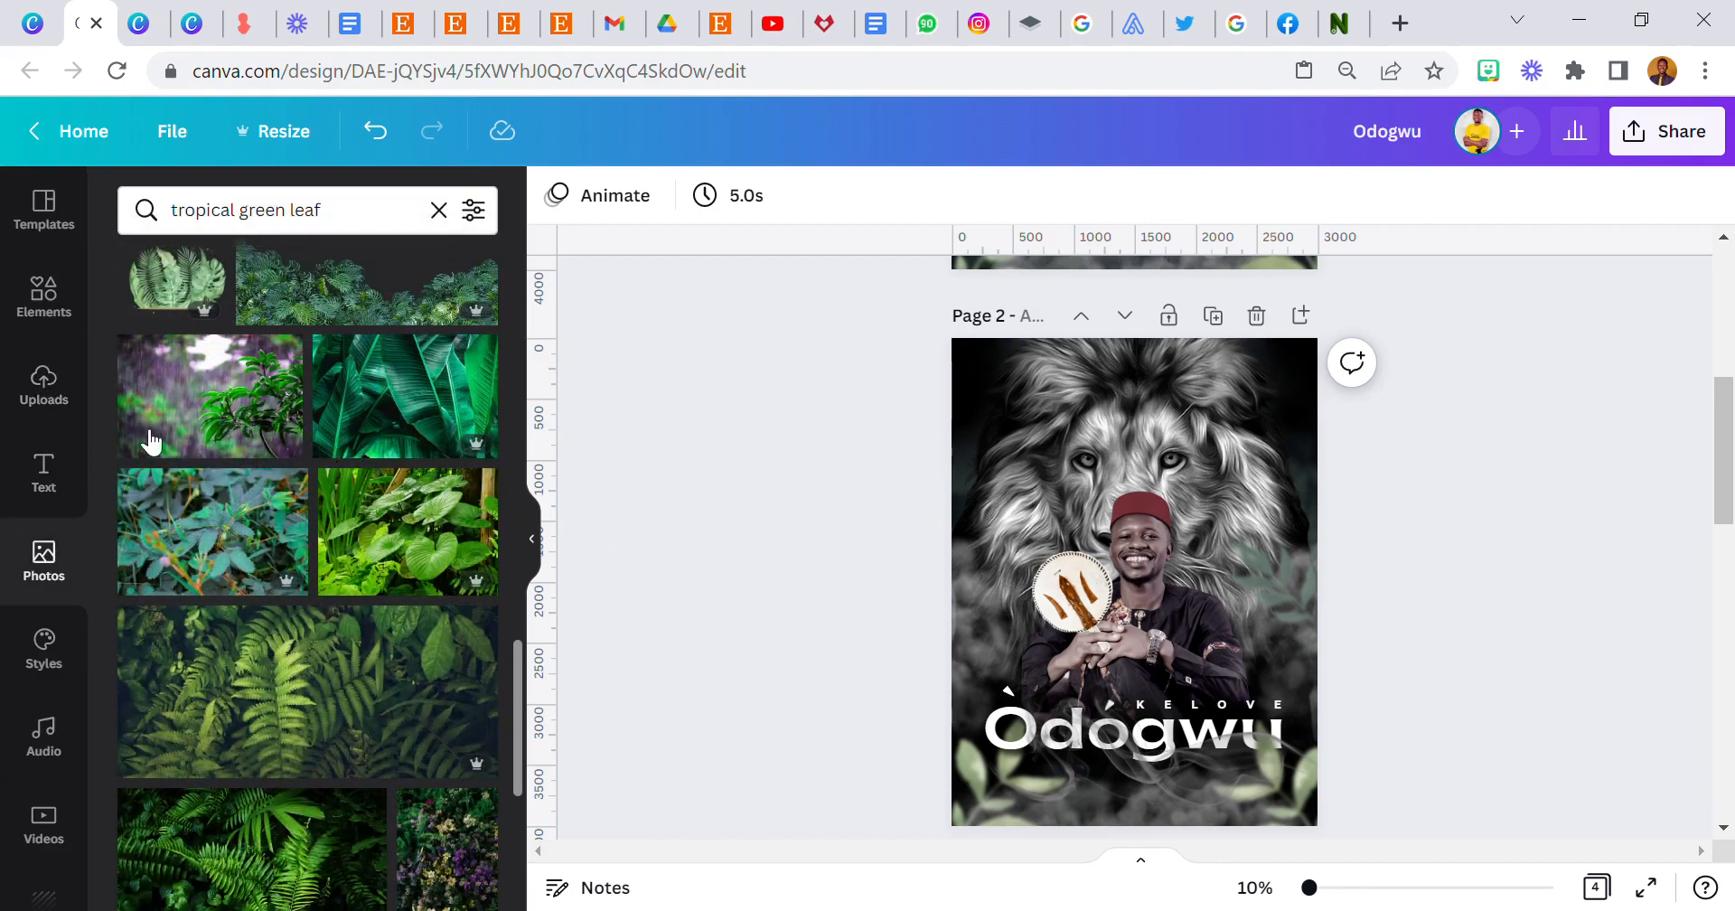
left_click(298, 214)
key("ctrl+a")
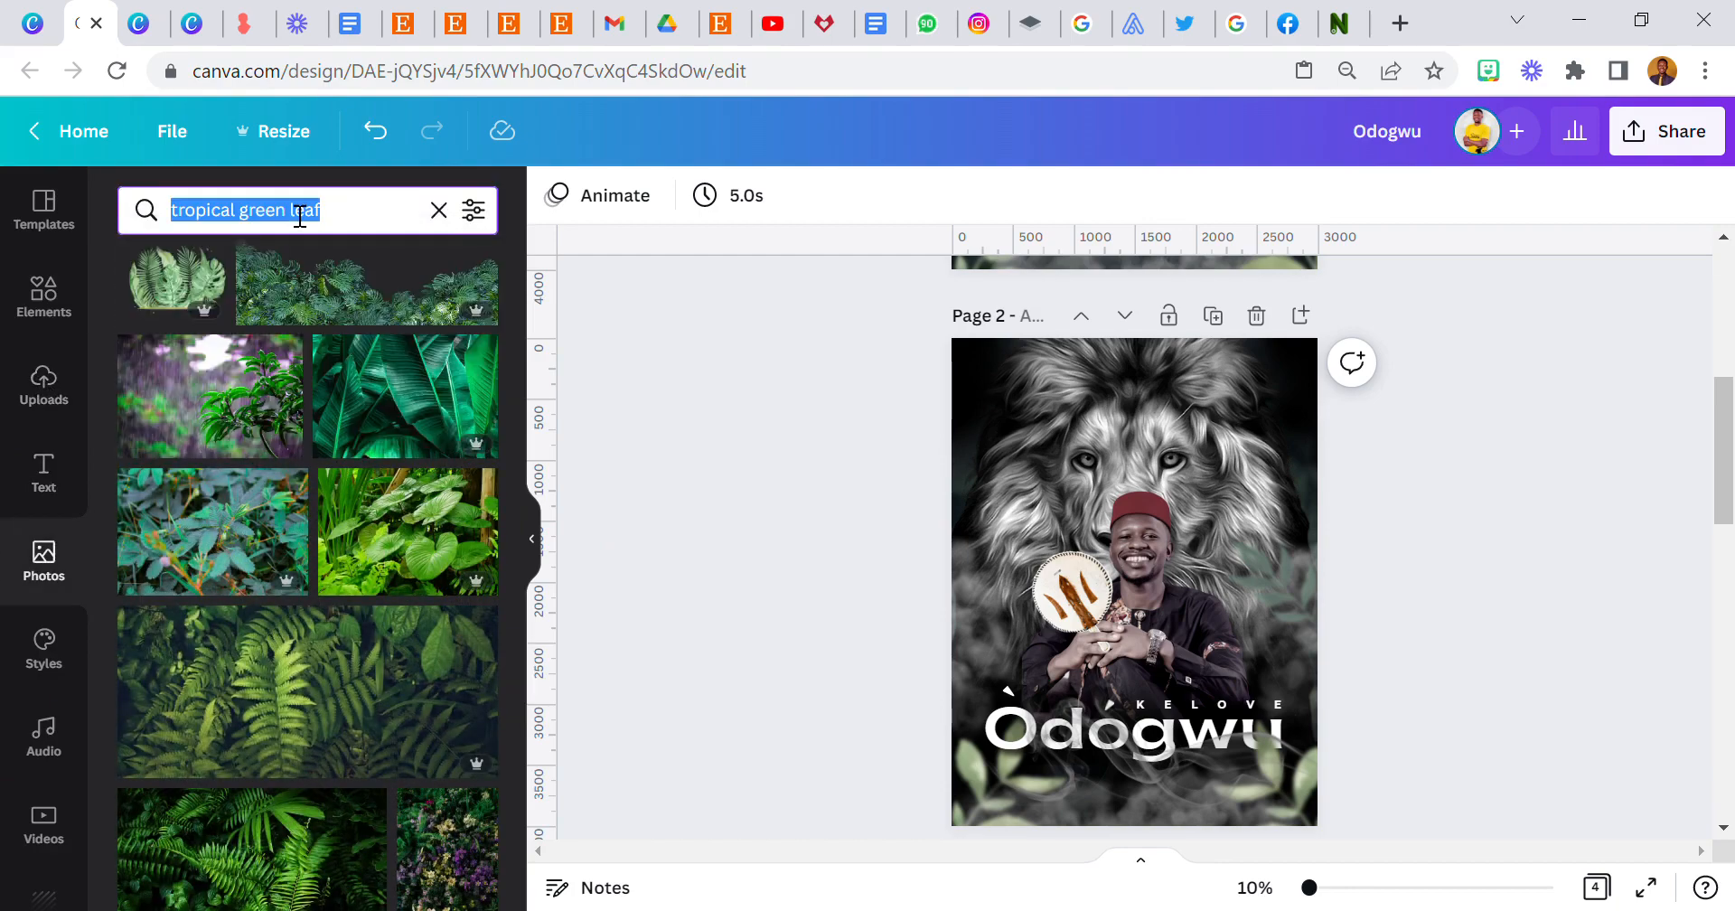
type("bay leaf")
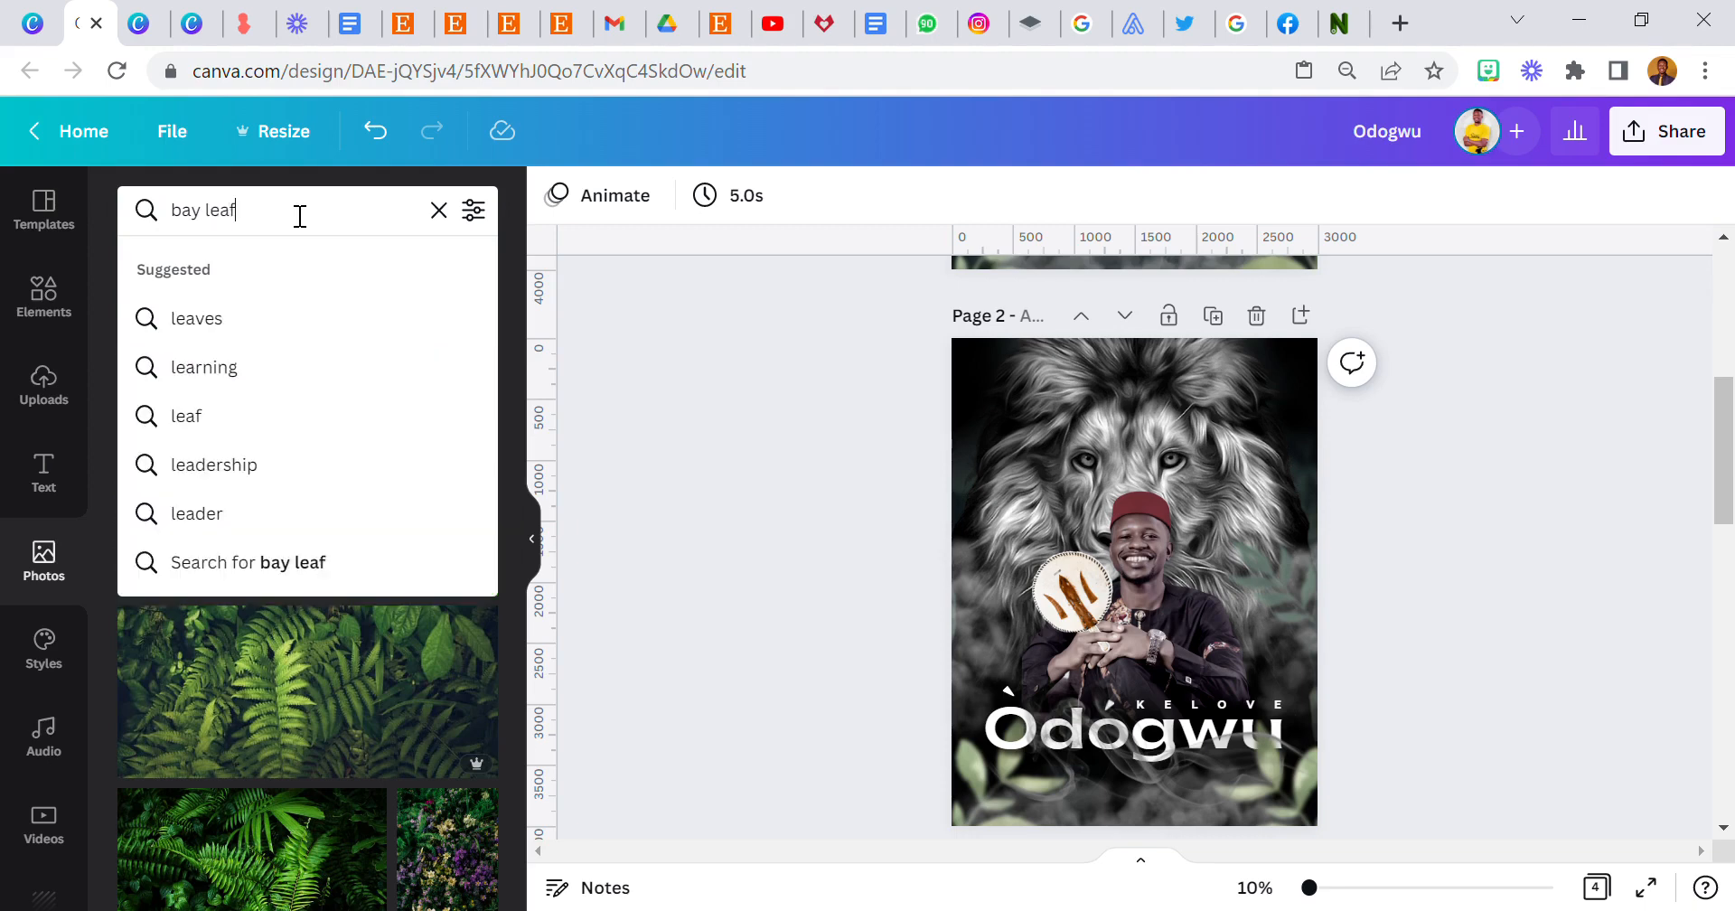
key("Return")
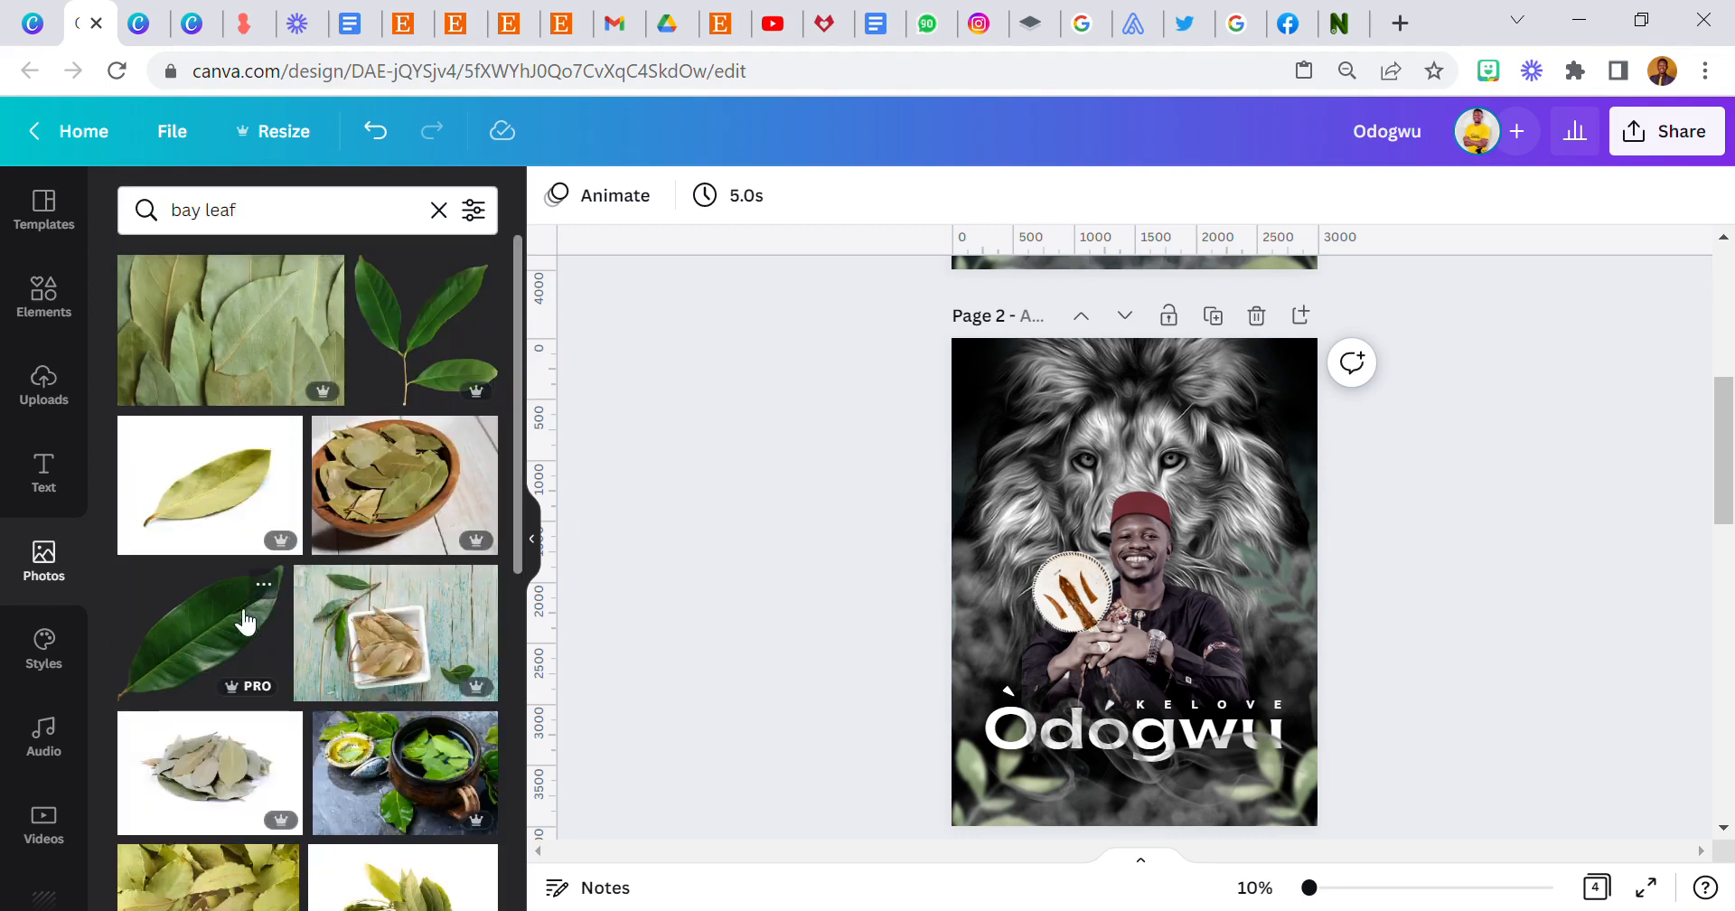
Filter the bay leaf photo results to cut-out images without backgrounds
scroll(282, 601, "down", 5)
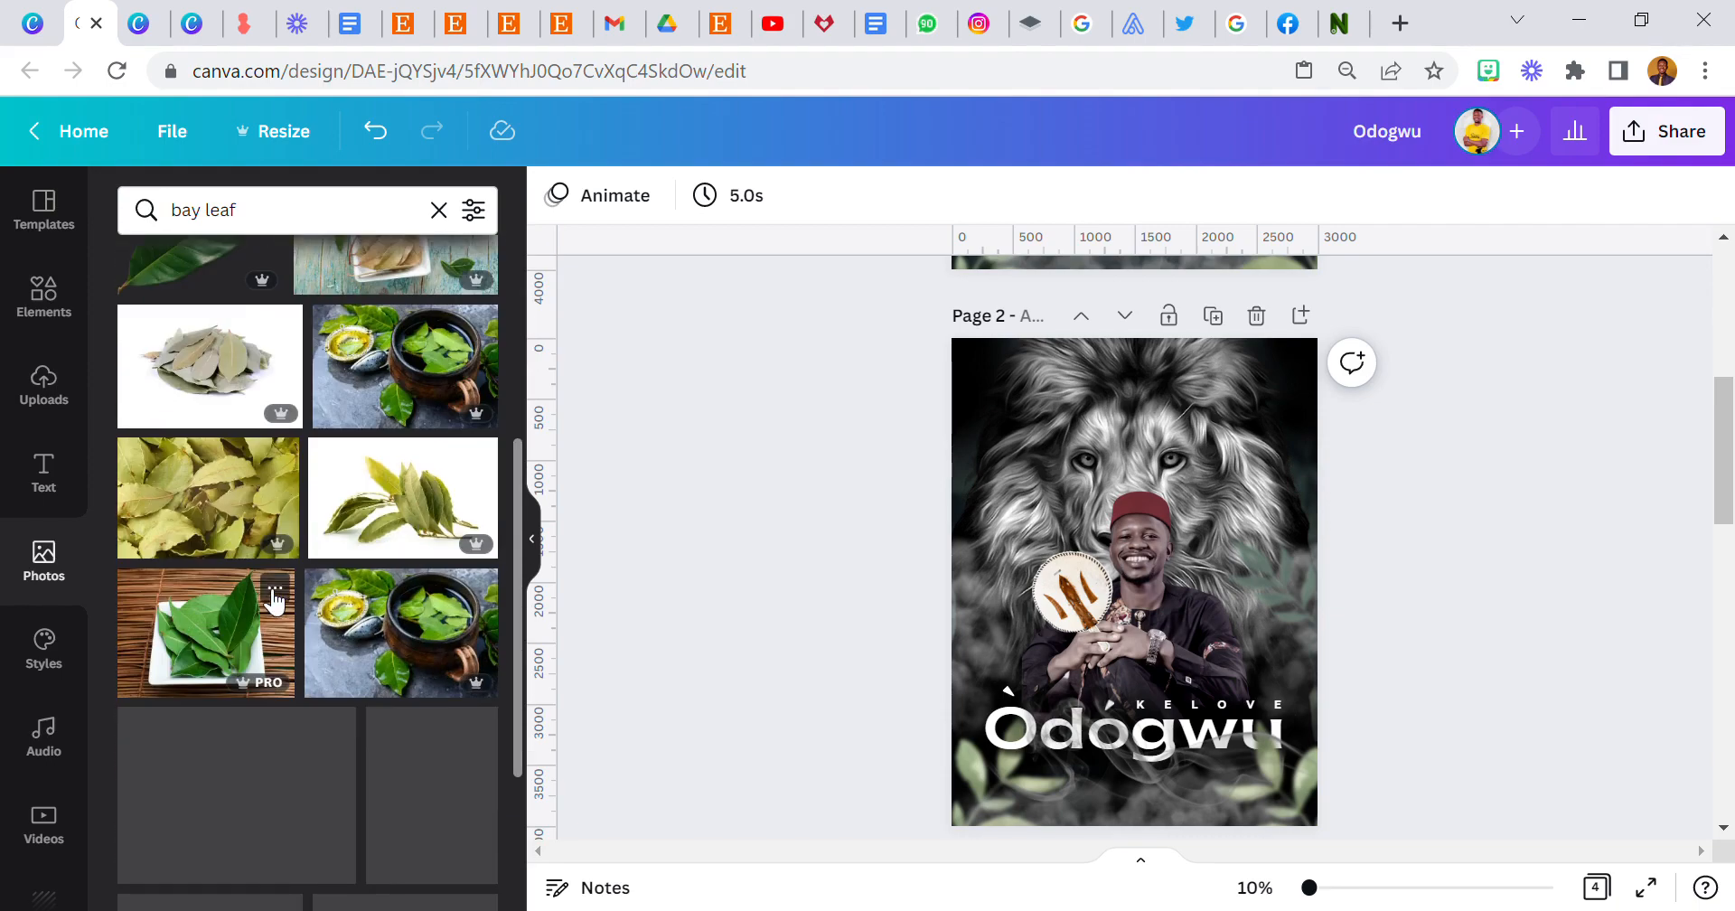
left_click(485, 220)
scroll(271, 418, "down", 3)
left_click(171, 616)
left_click(218, 689)
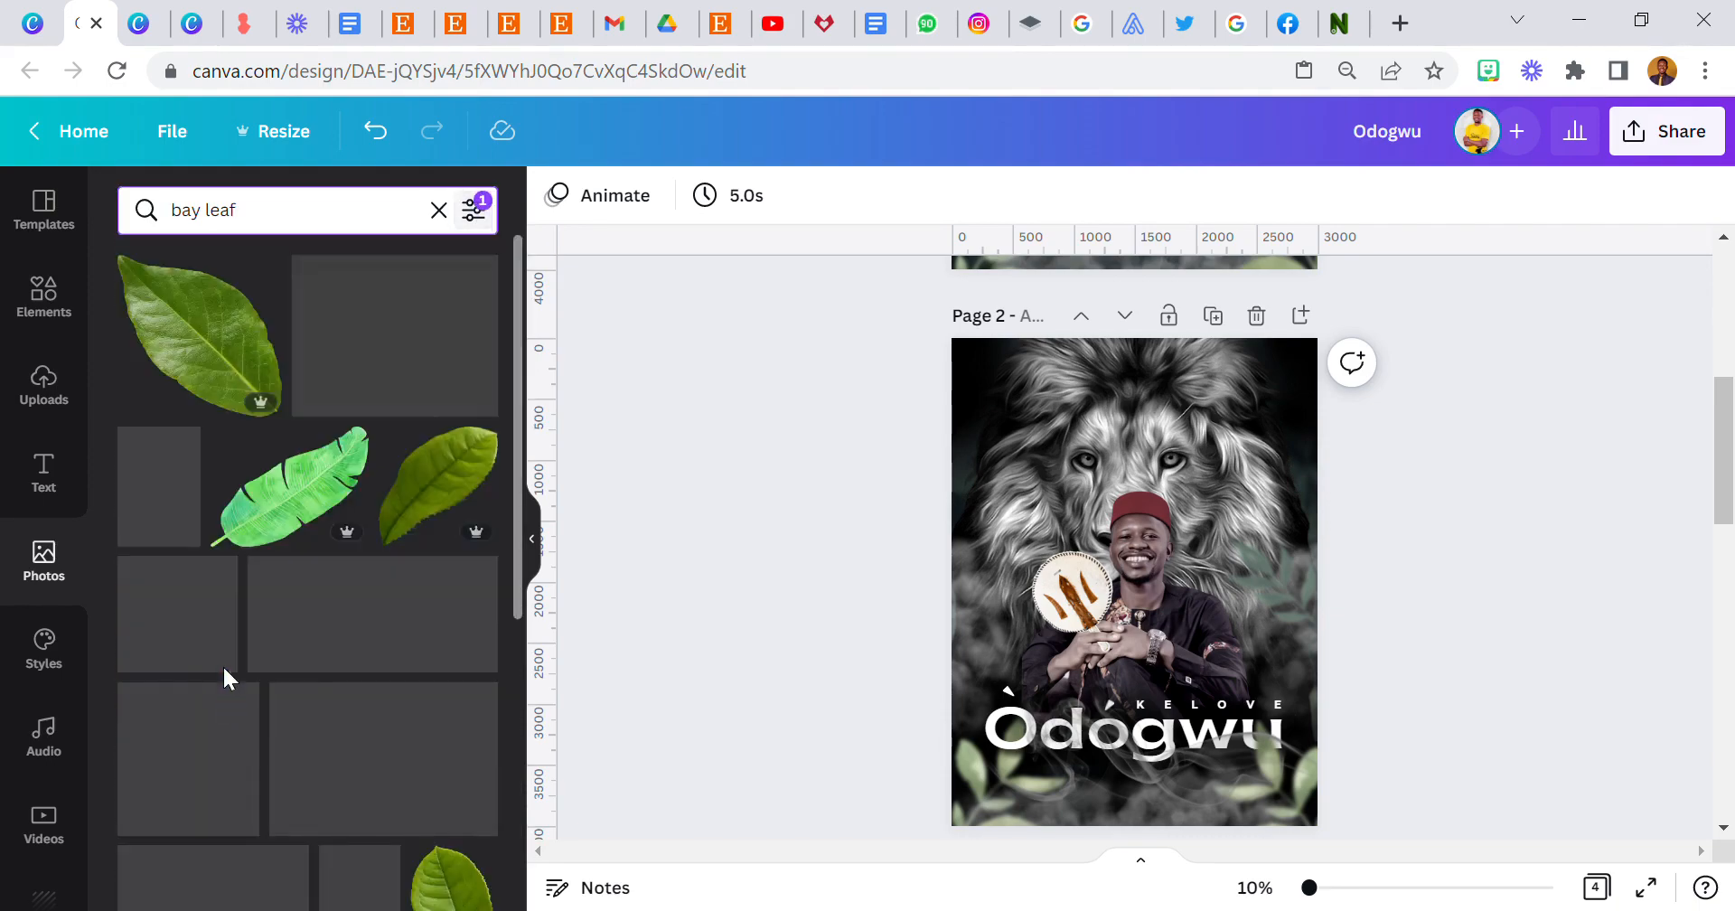
Browse the cut-out leaf results and compare them with the small floating leaves on page 1
scroll(877, 518, "up", 3)
scroll(876, 519, "up", 2)
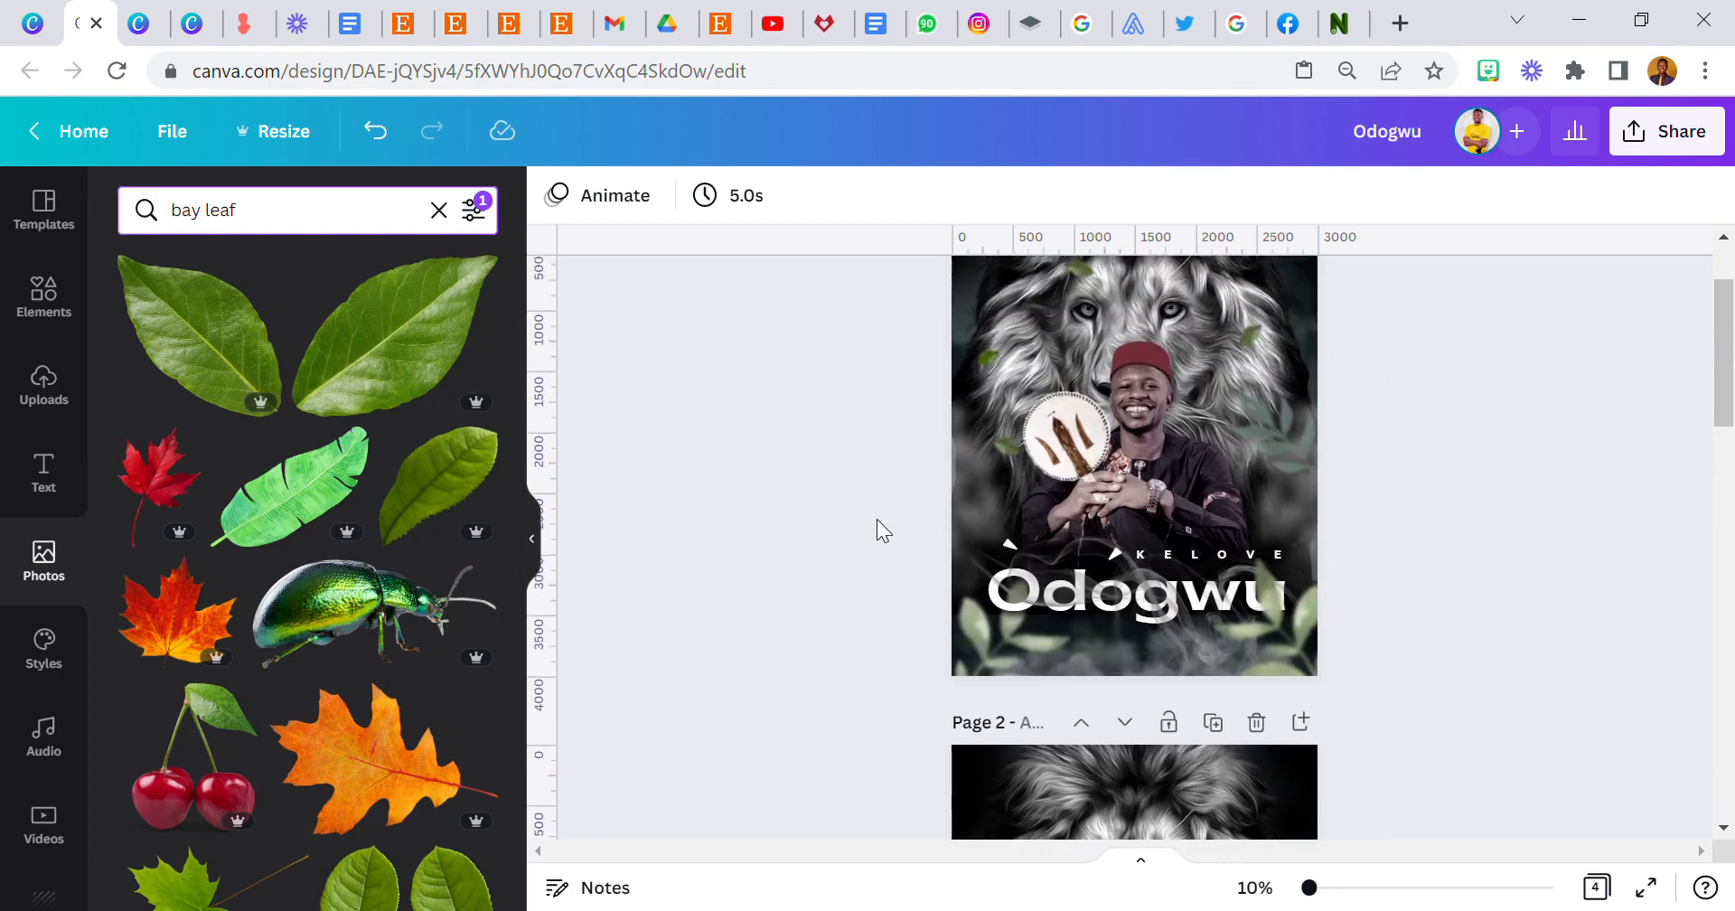
scroll(863, 533, "down", 4)
scroll(321, 652, "down", 3)
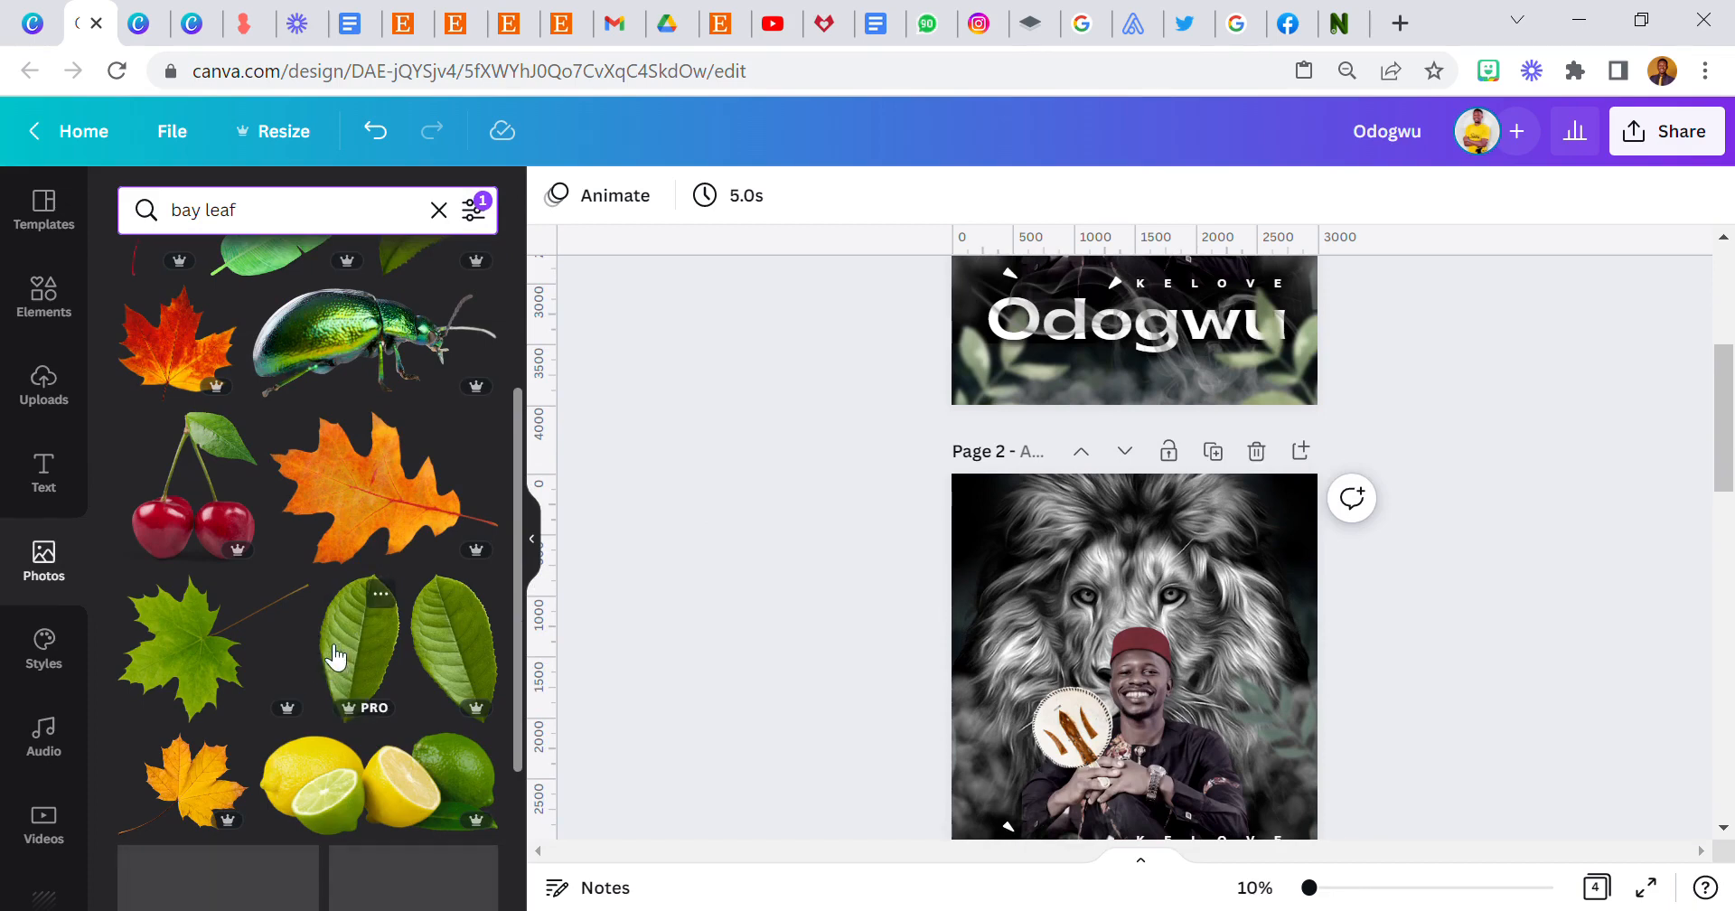
scroll(330, 587, "down", 3)
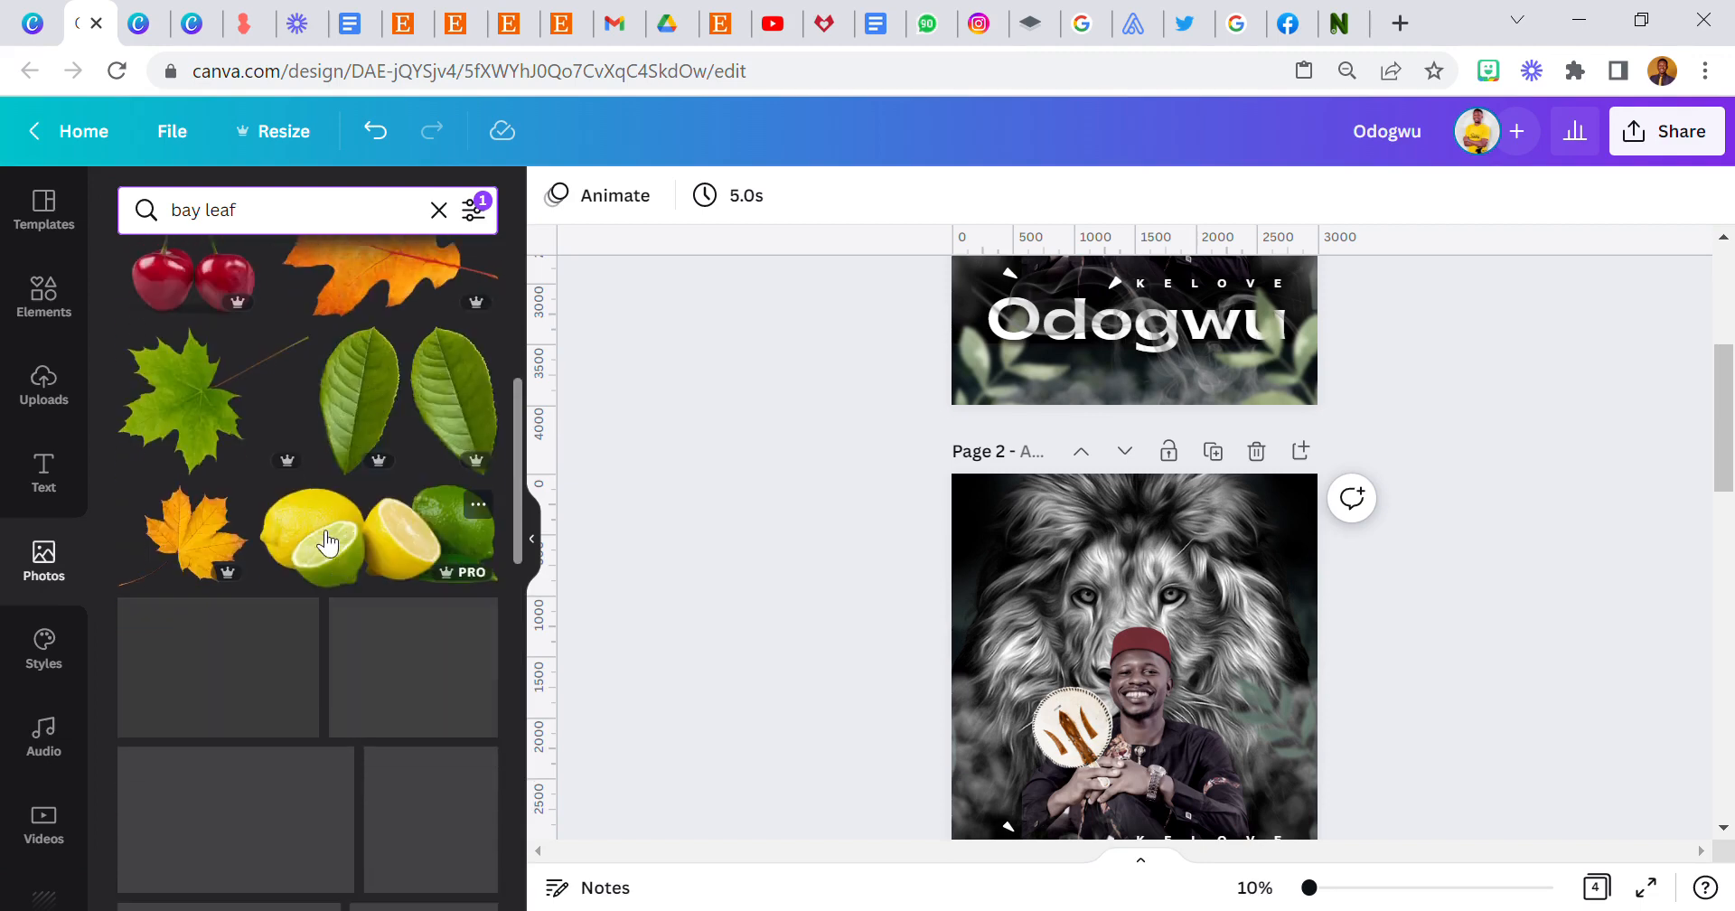
scroll(312, 532, "up", 1)
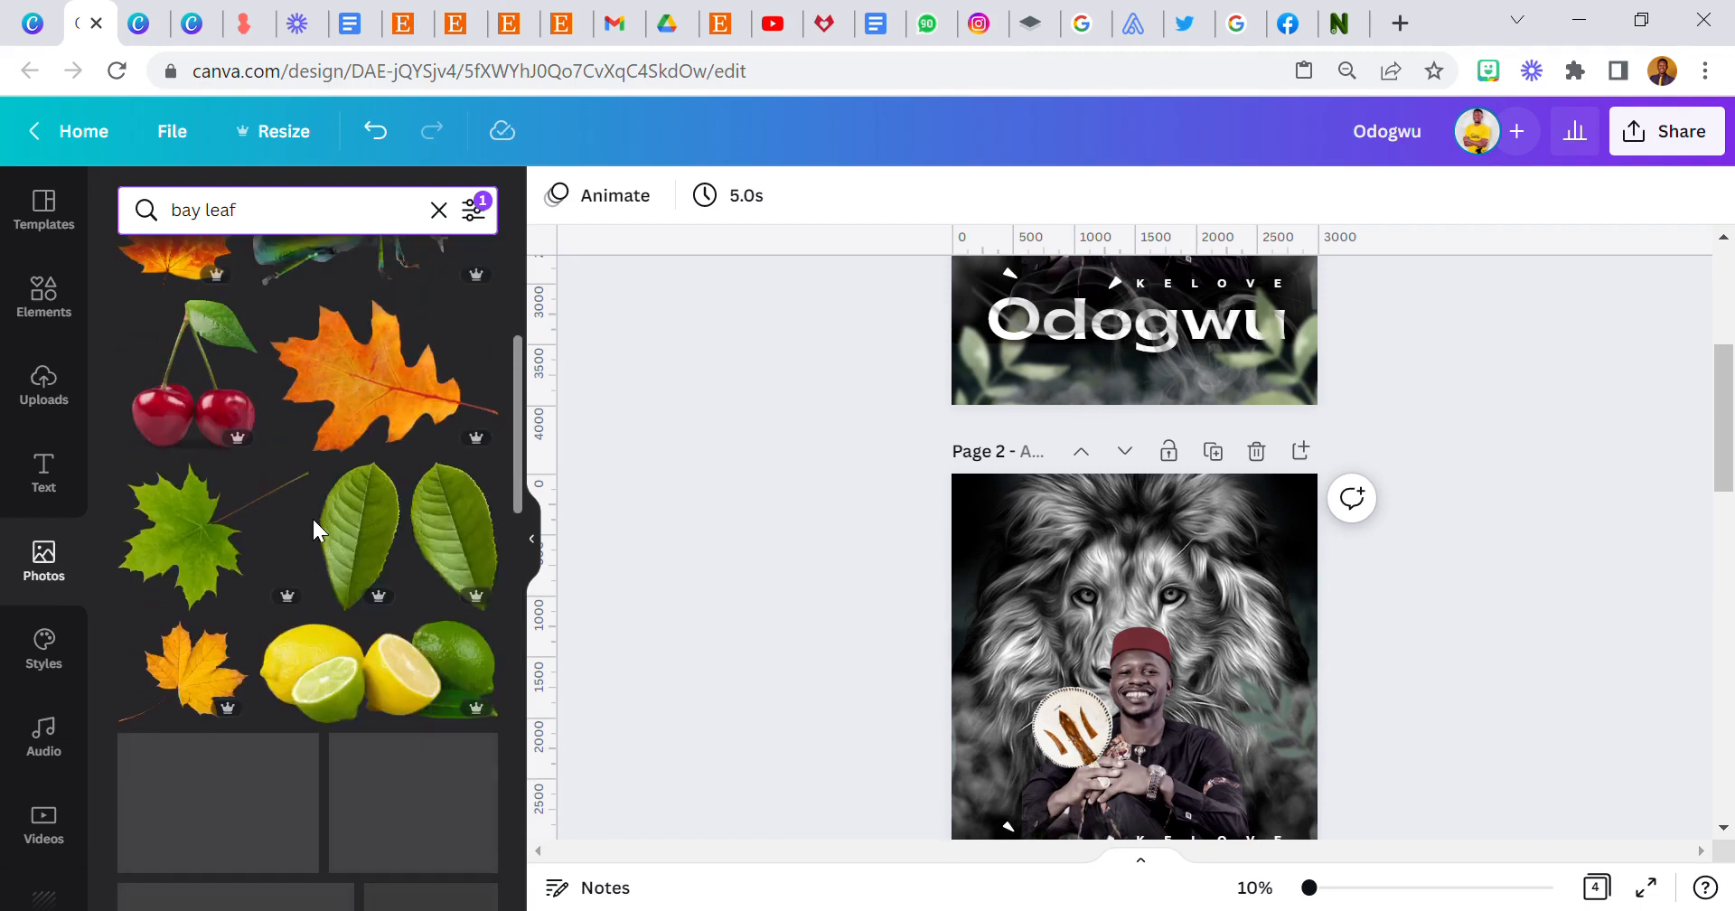
scroll(312, 532, "up", 3)
scroll(312, 533, "down", 4)
scroll(316, 533, "up", 6)
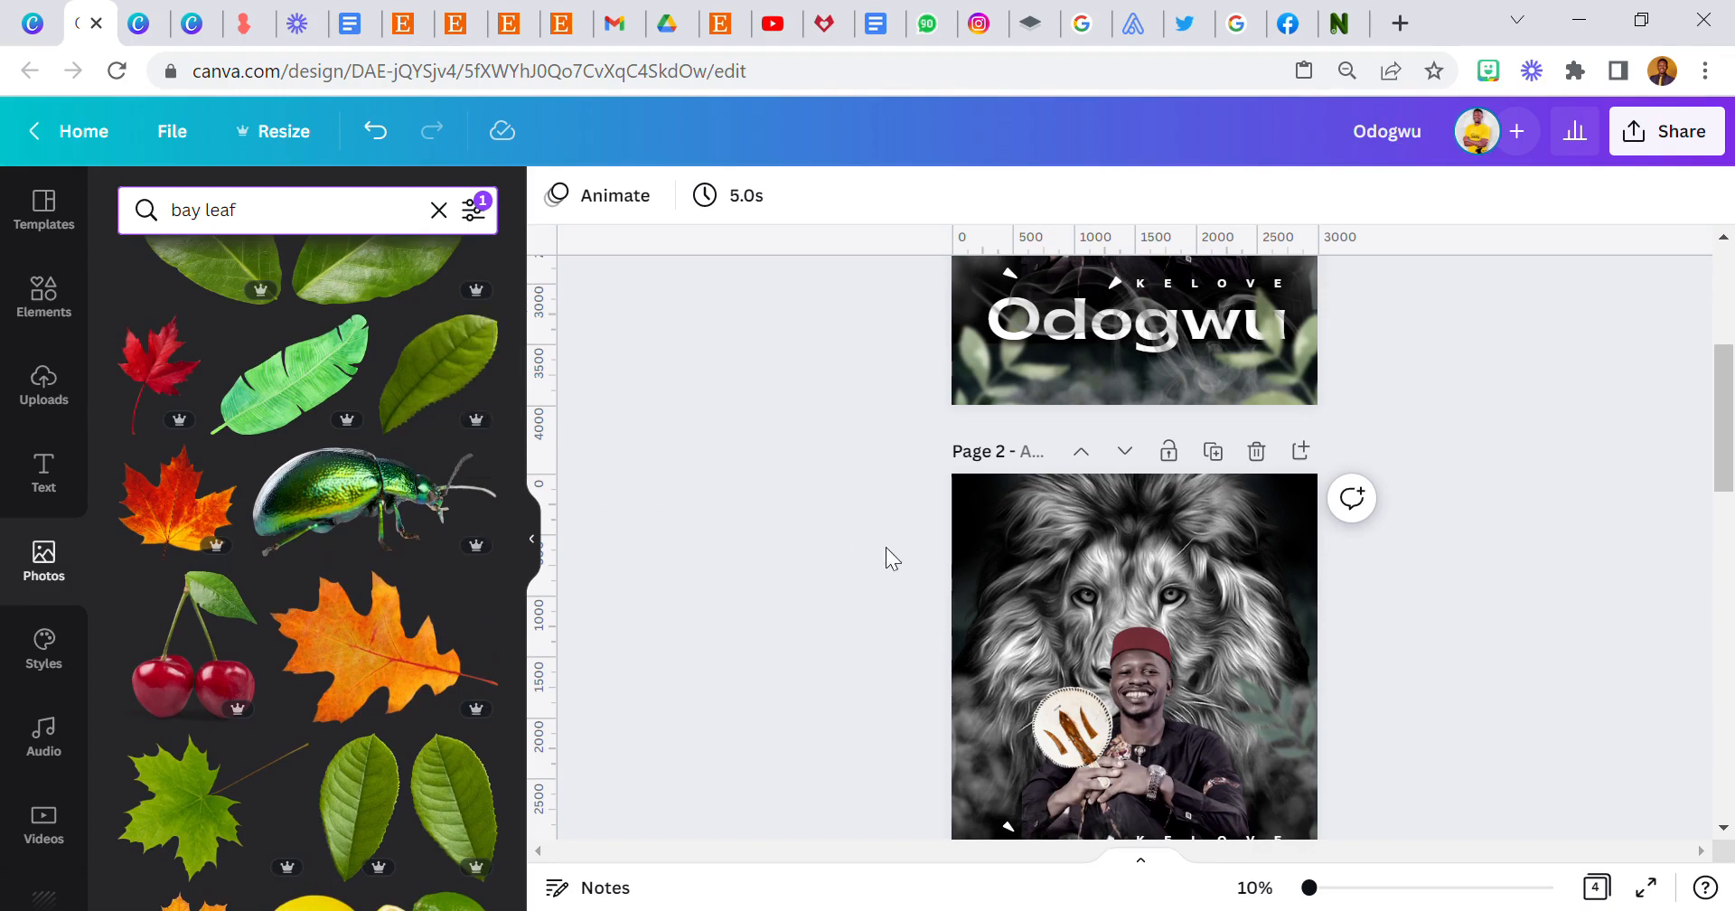
scroll(904, 561, "down", 3)
scroll(928, 563, "up", 3)
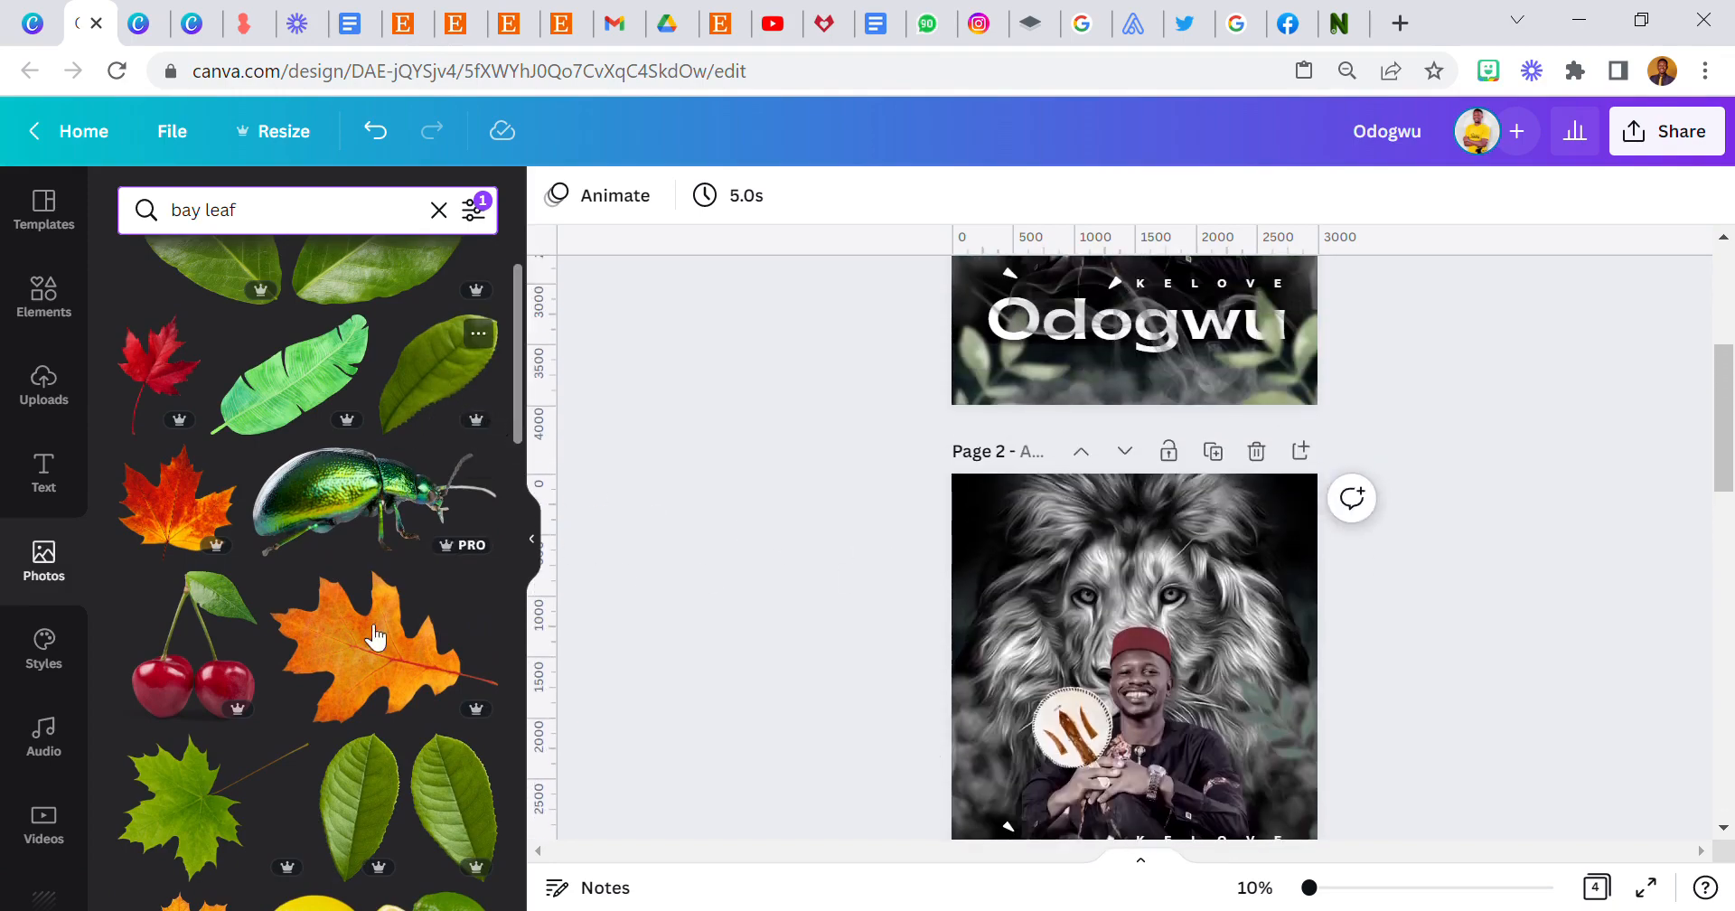
scroll(371, 676, "down", 2)
scroll(371, 676, "down", 2)
scroll(1135, 644, "up", 3)
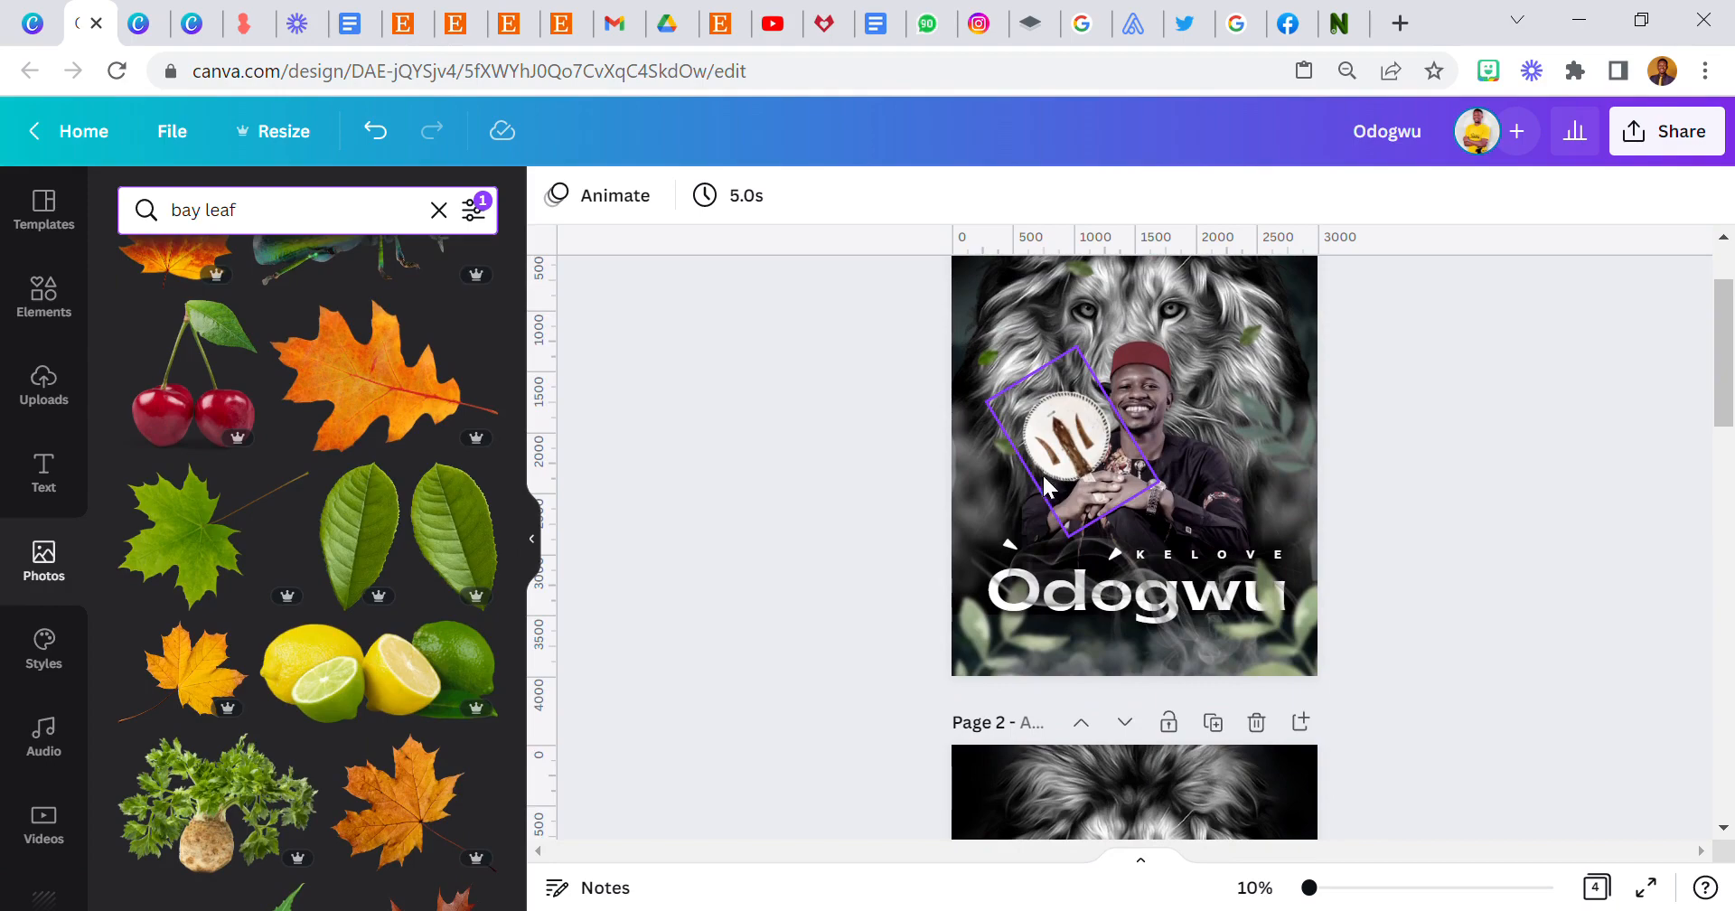
Copy the small green leaf beside the left side of the lion's mane on page 1 onto page 2
right_click(985, 350)
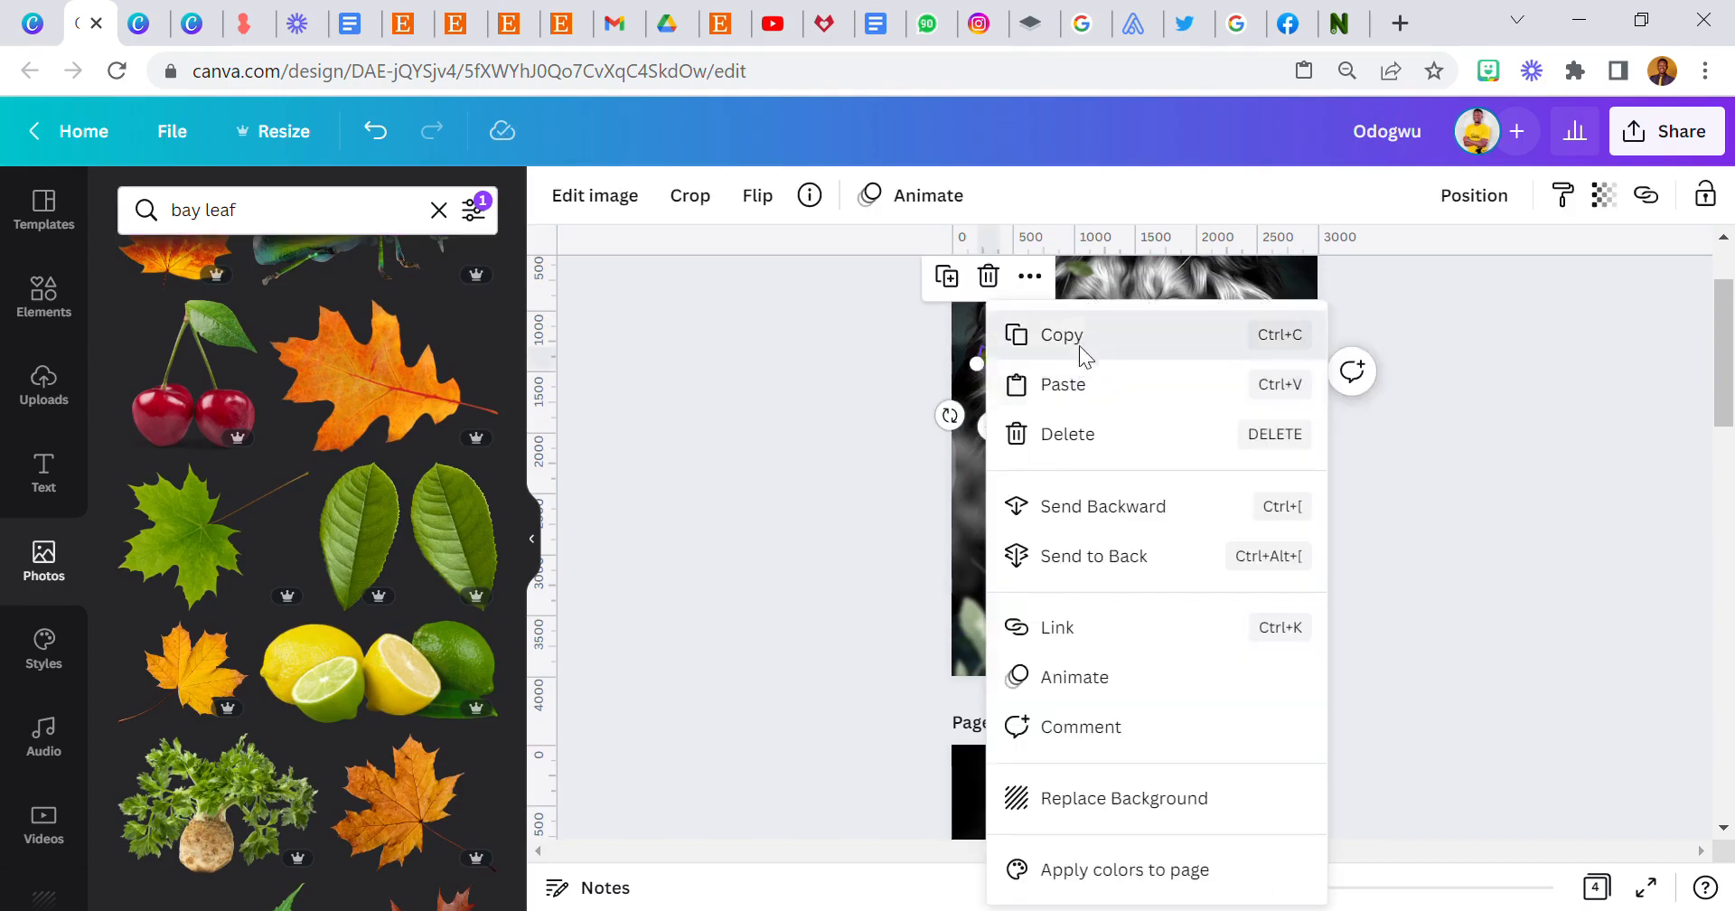
left_click(1079, 334)
scroll(1075, 600, "up", 2)
right_click(1021, 455)
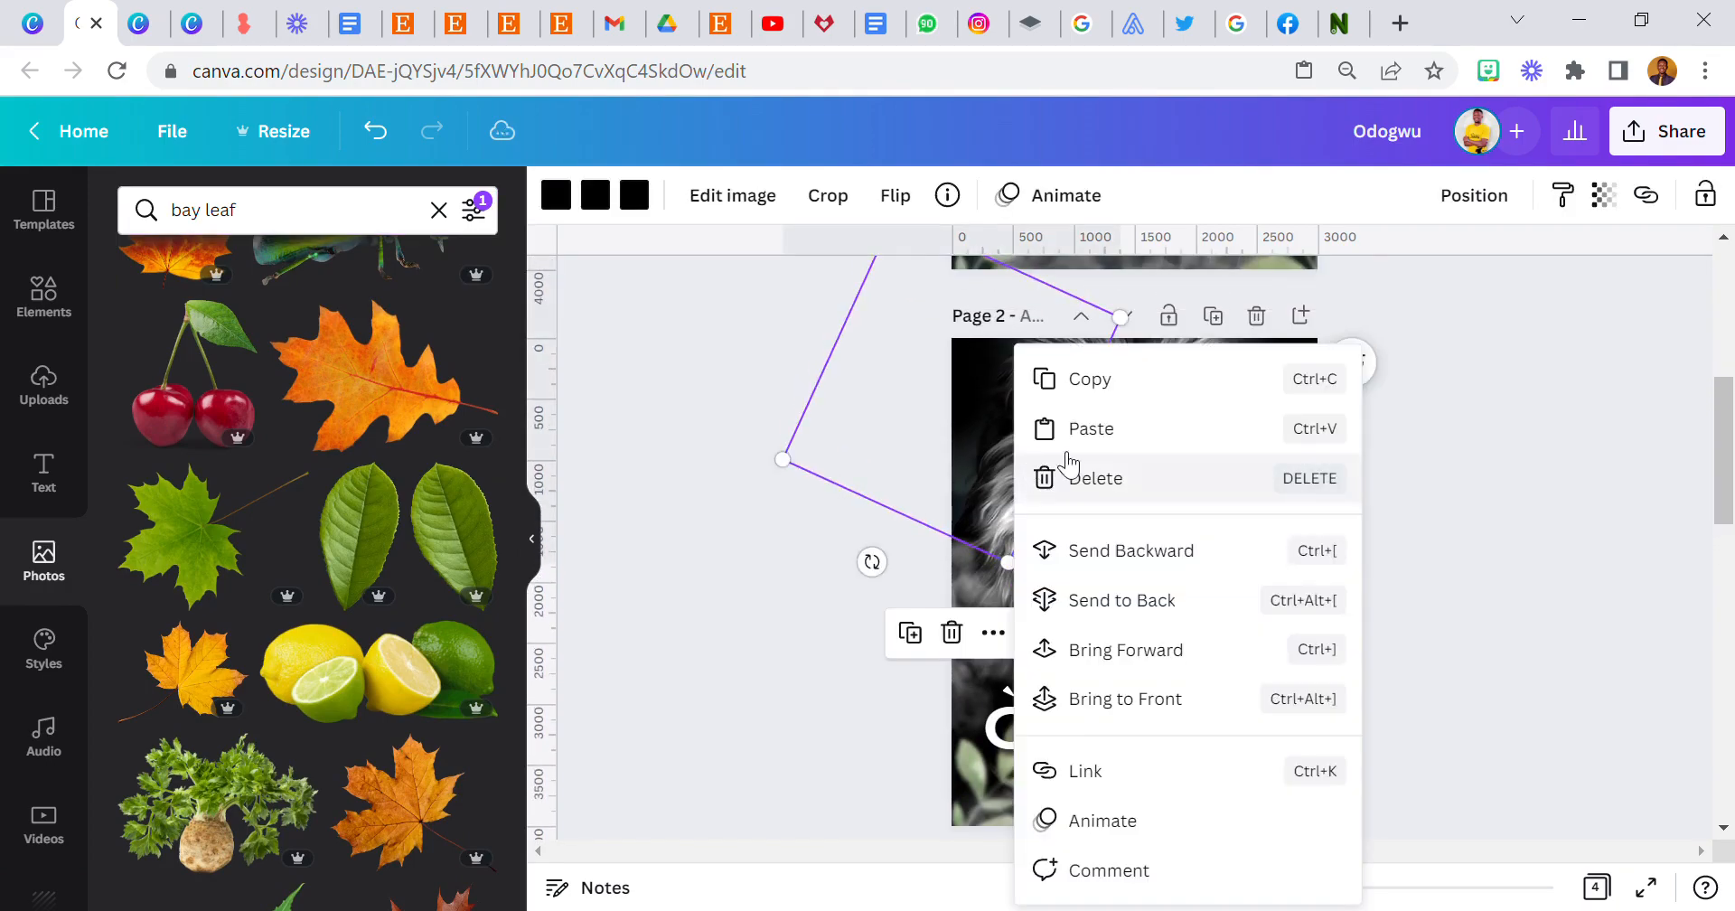
left_click(1090, 428)
Copy the small green leaf beside the right side of the lion's mane on page 1 onto page 2
scroll(902, 566, "up", 4)
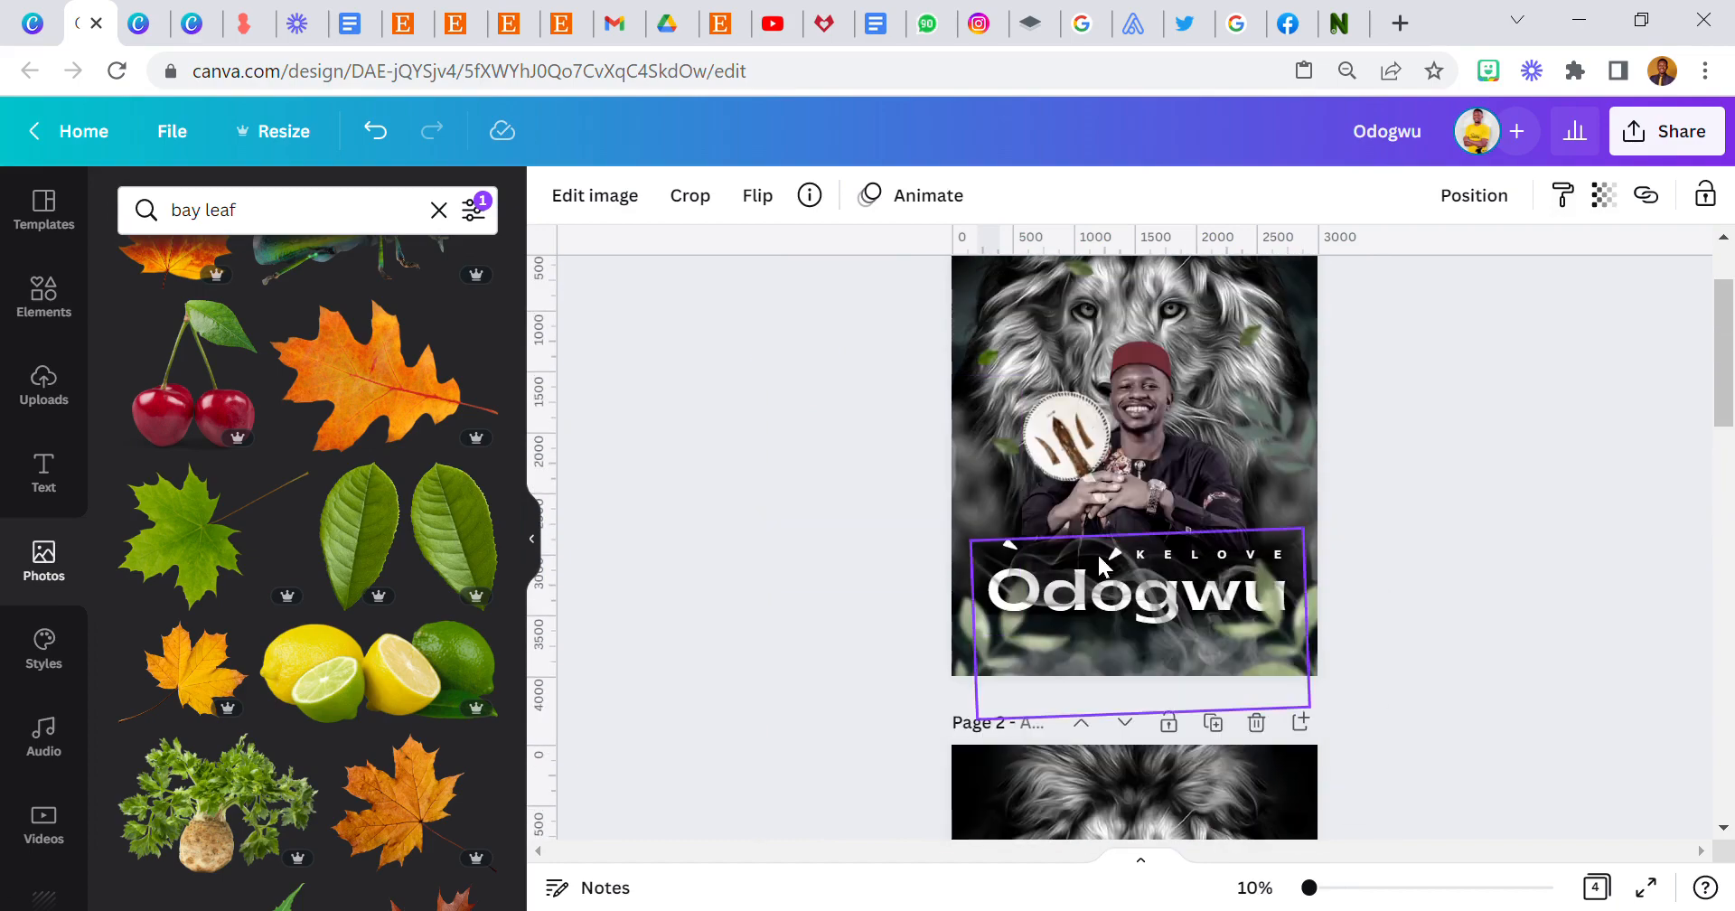
right_click(1241, 342)
left_click(1265, 336)
scroll(1202, 479, "down", 3)
left_click(1184, 436)
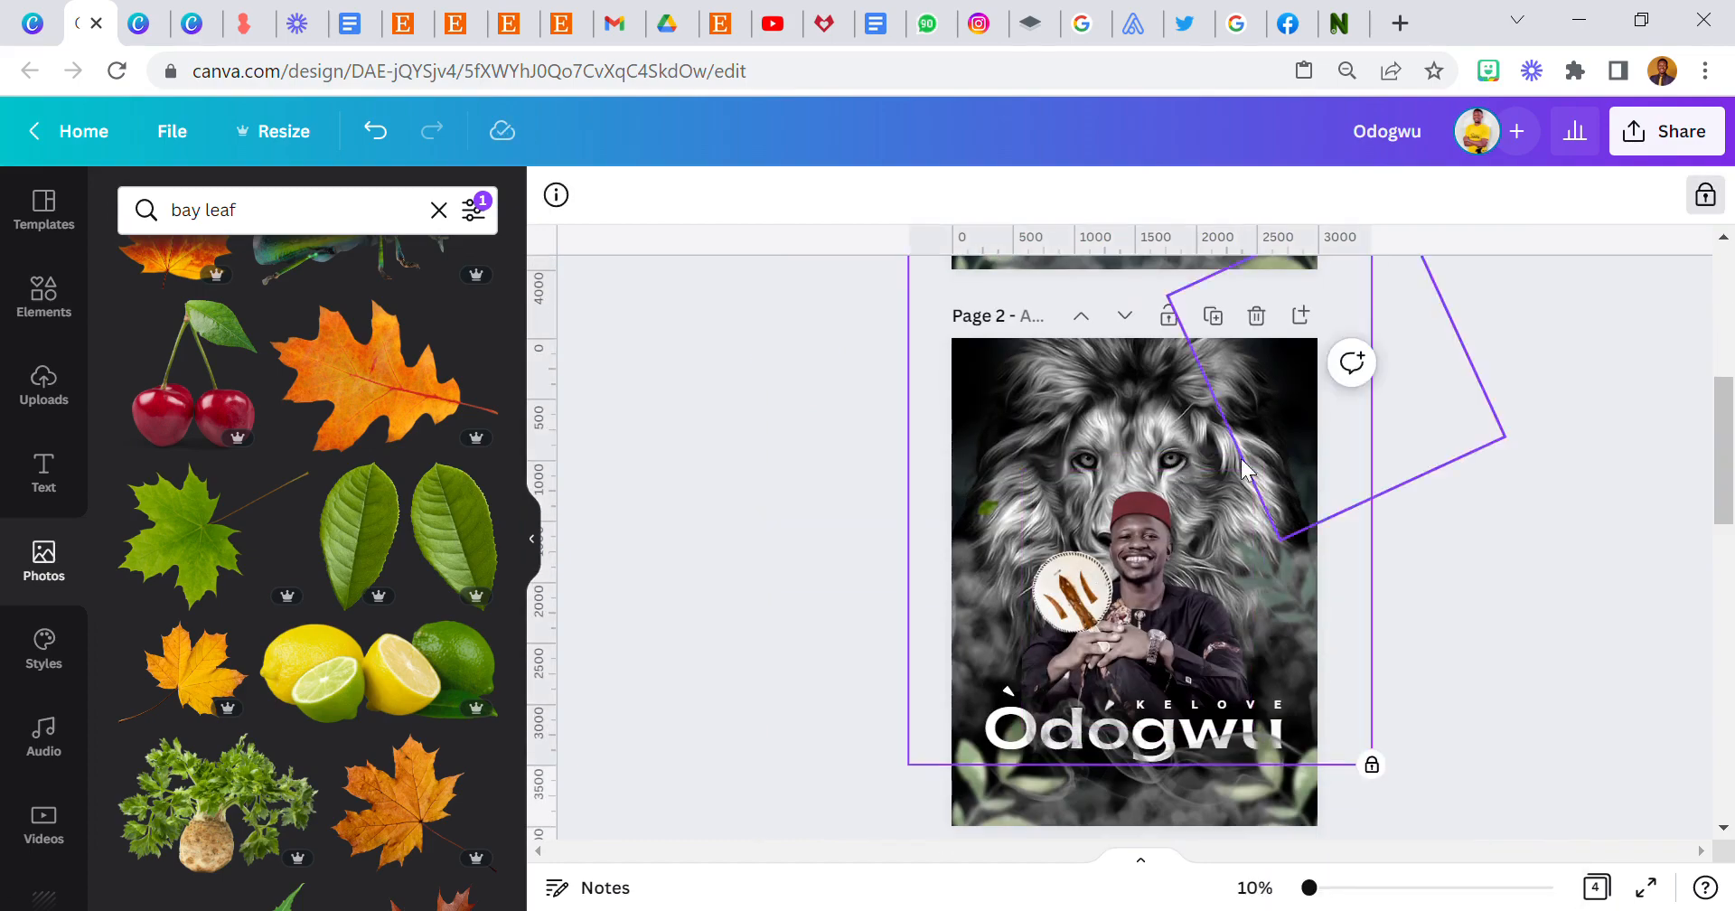
right_click(1240, 458)
left_click(1262, 287)
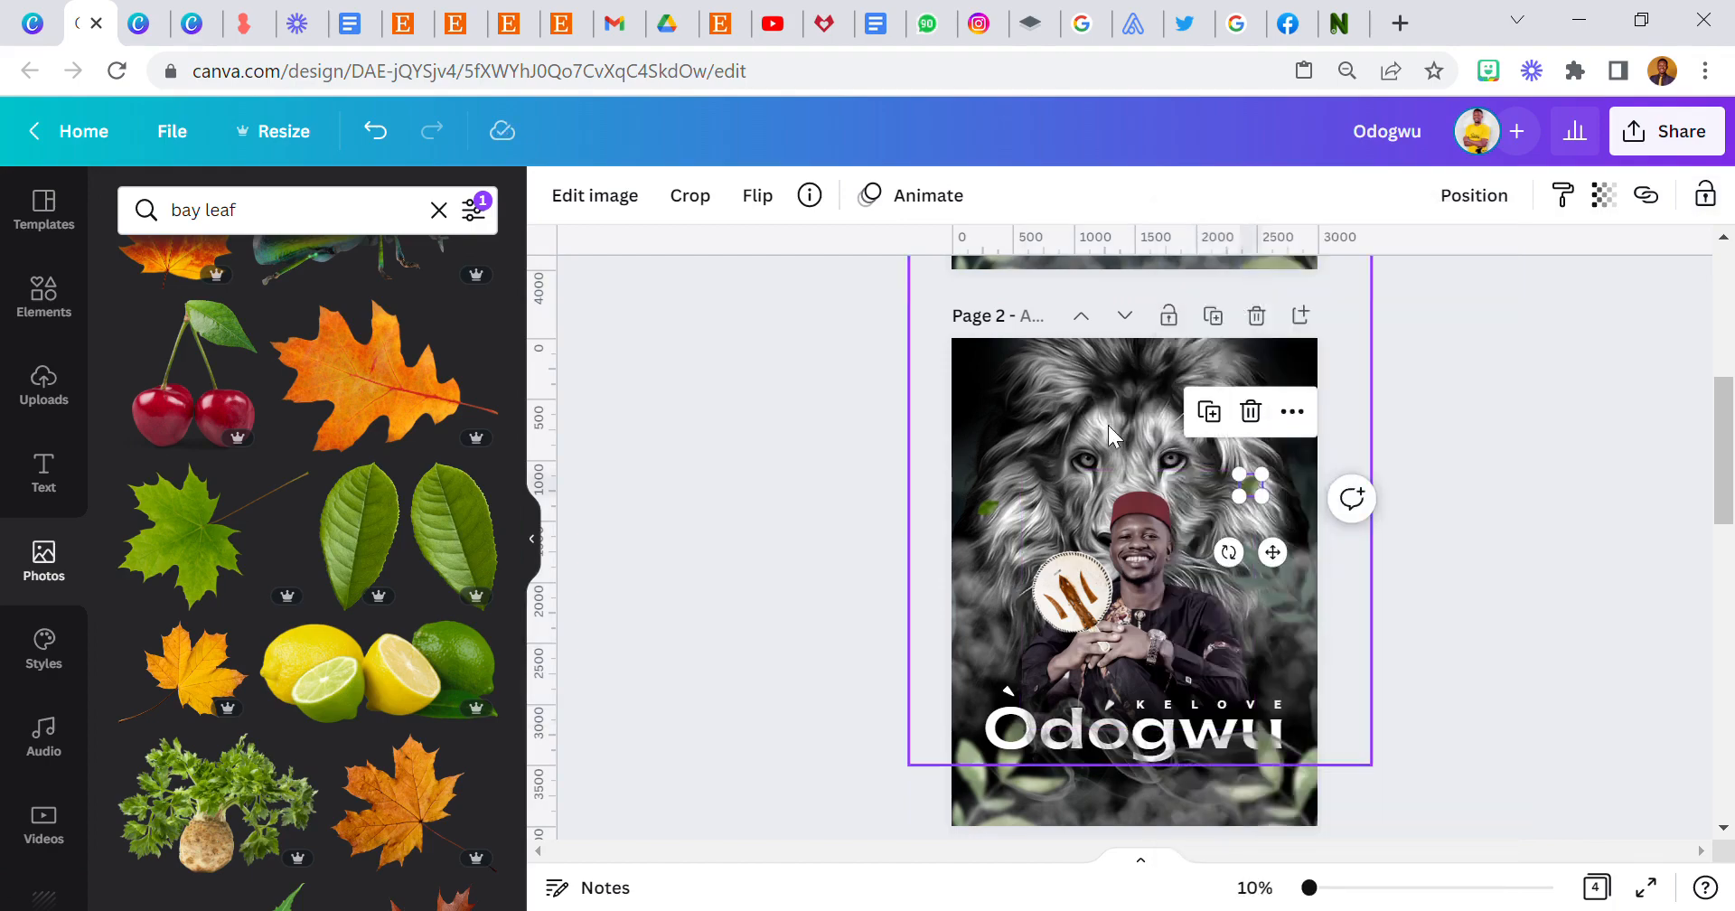
Try to copy the leaf at the upper right of page 1's lion onto page 2
scroll(1108, 424, "up", 5)
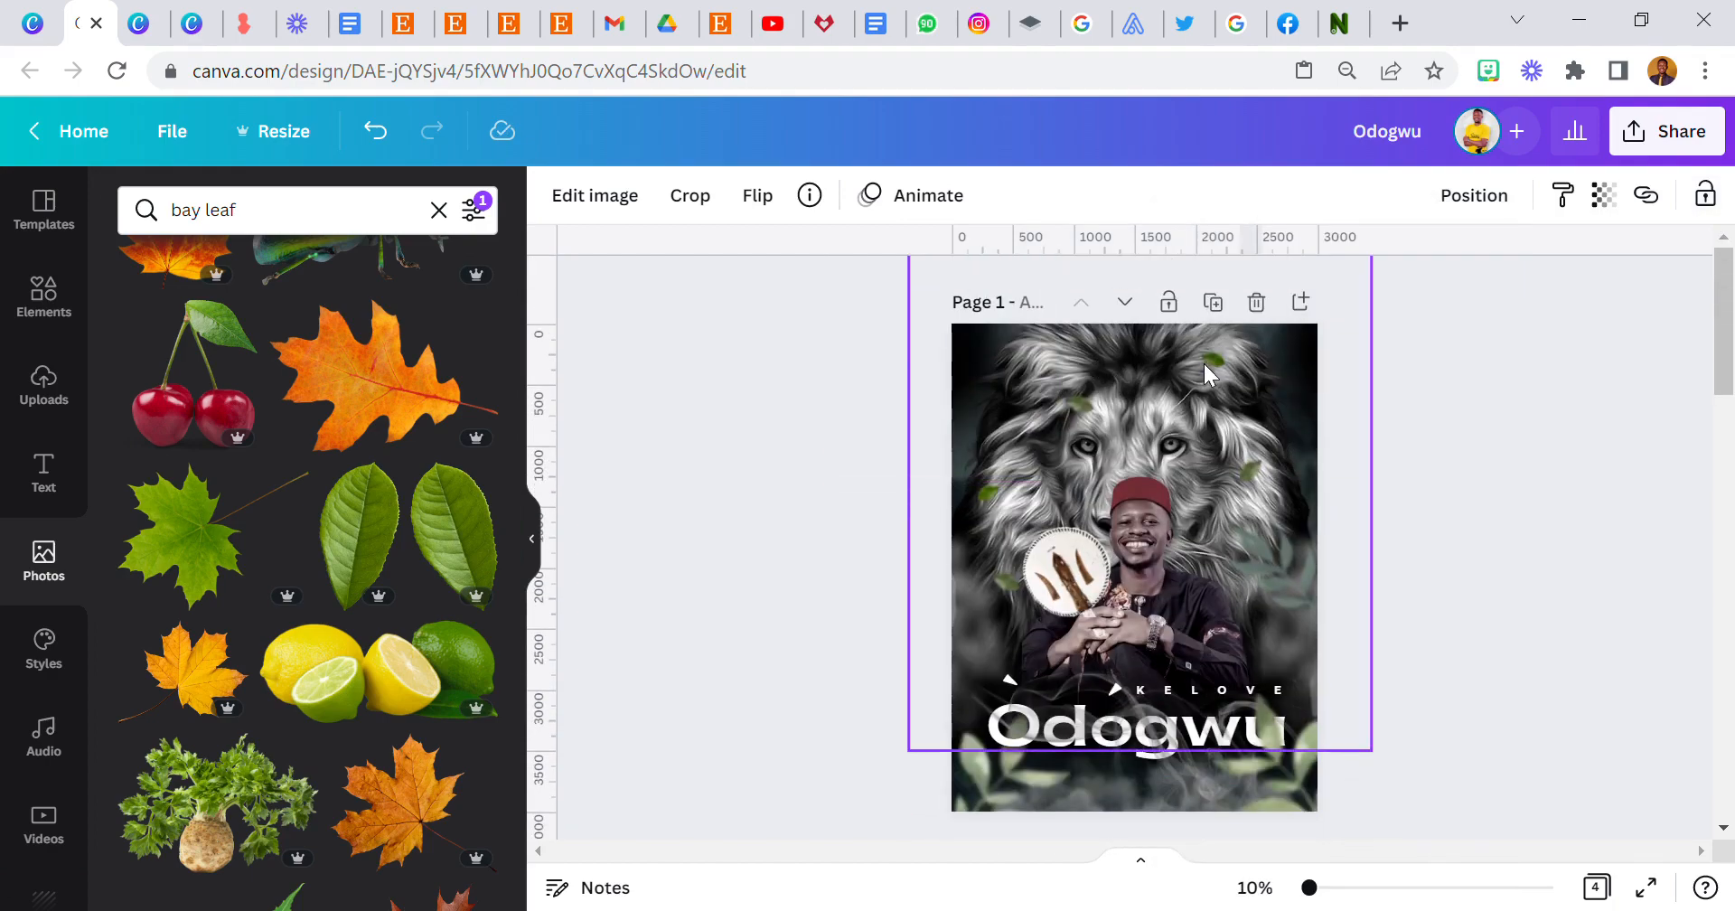
right_click(1209, 361)
left_click(1309, 246)
scroll(1139, 633, "down", 3)
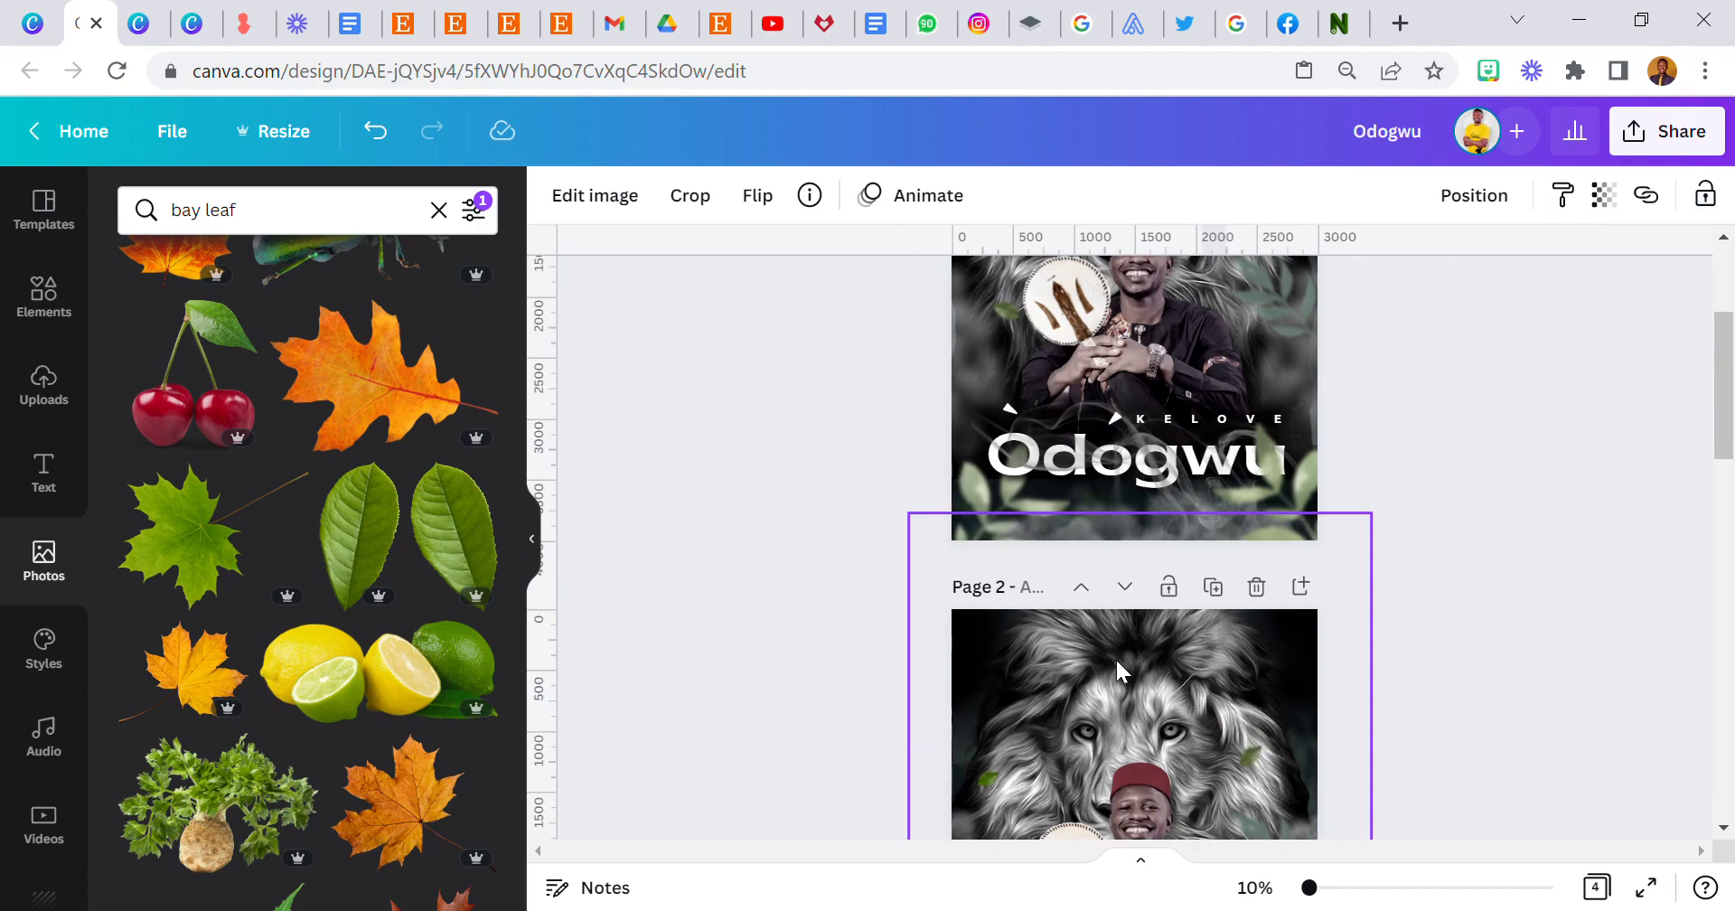
right_click(1133, 770)
left_click(1207, 291)
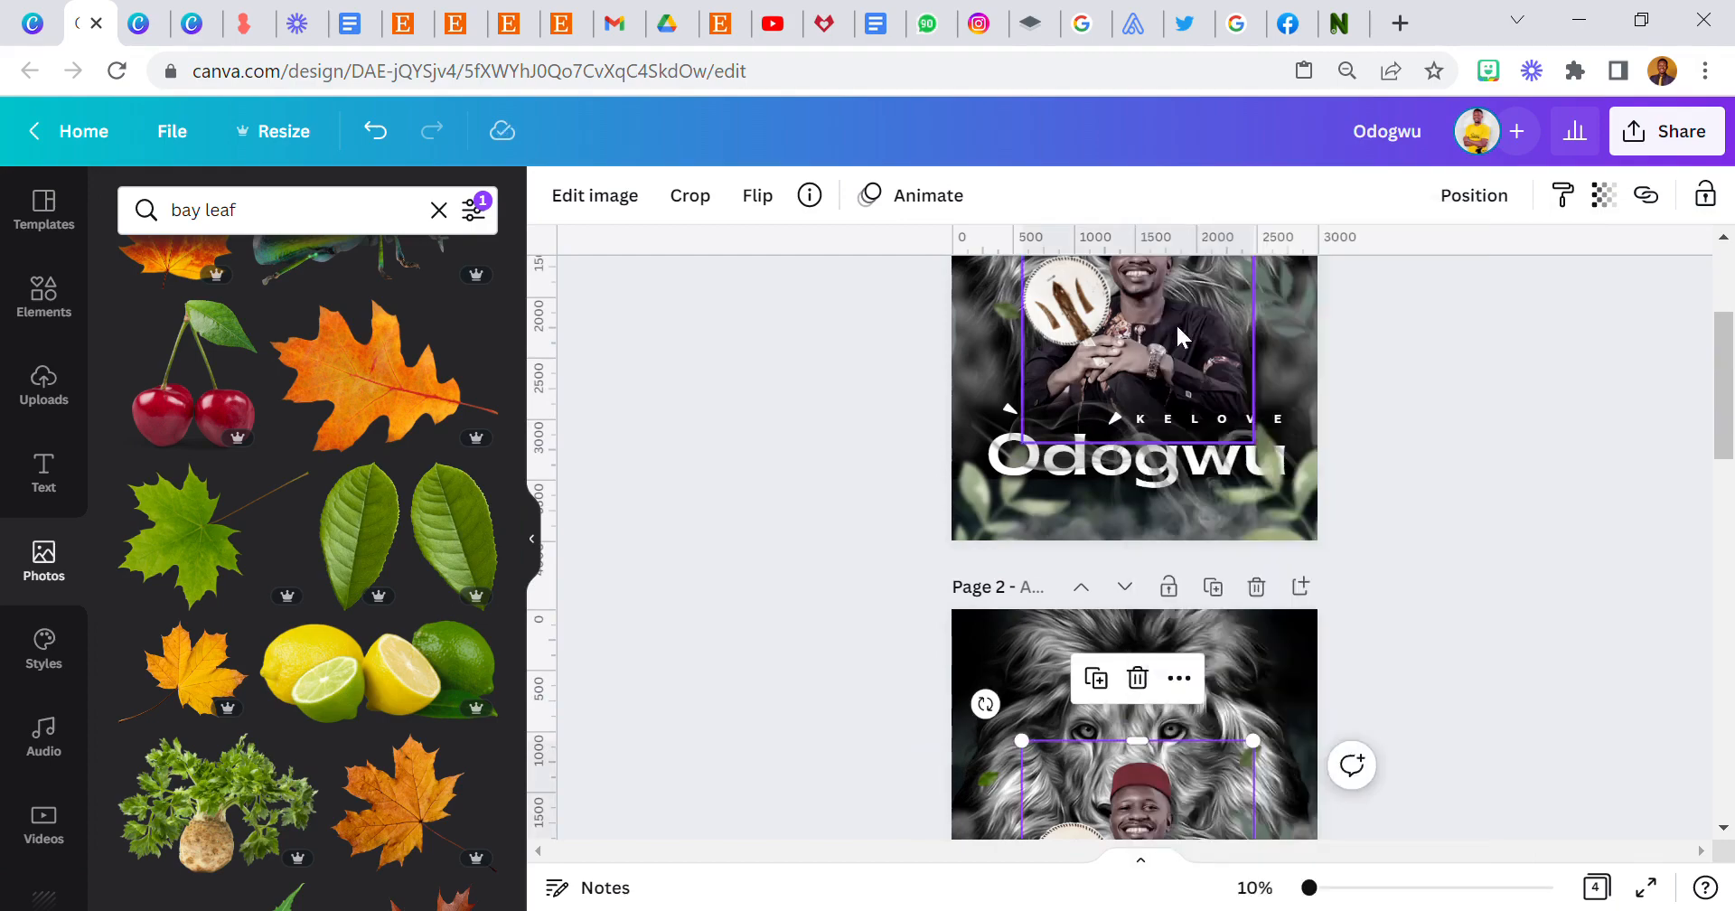
Copy the small leaf beside the hand fan on page 1 onto page 2
scroll(1098, 388, "up", 1)
right_click(1007, 447)
left_click(1140, 339)
scroll(1086, 537, "down", 4)
right_click(1077, 583)
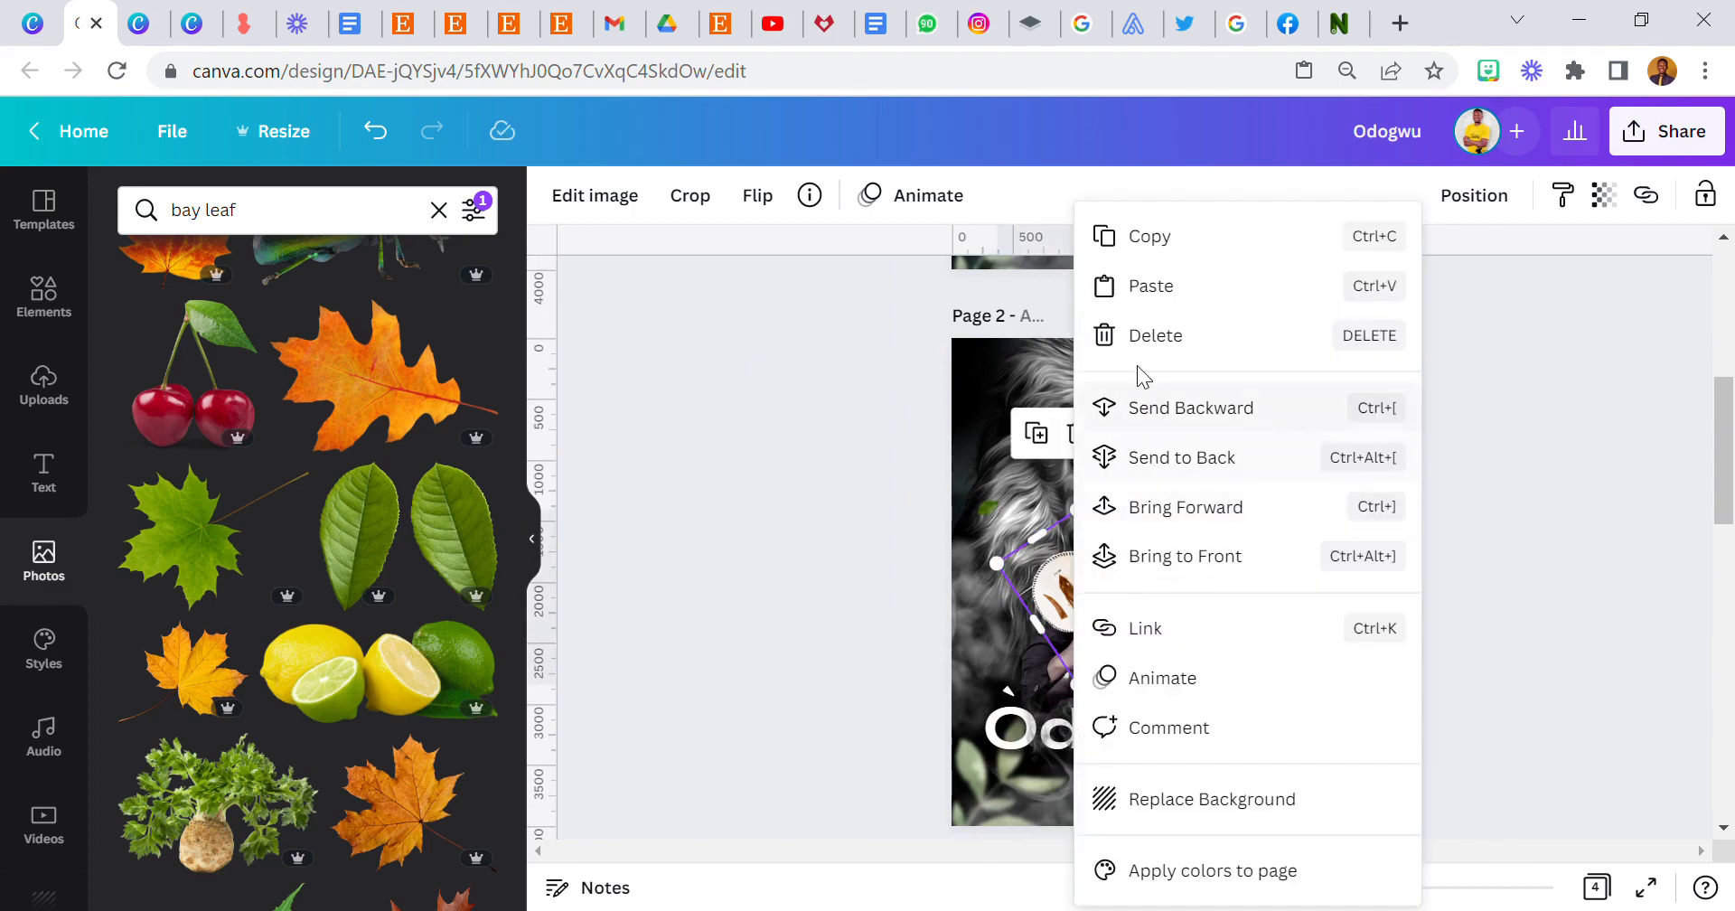
left_click(1104, 294)
Copy the leaf on the upper right of the lion's mane from page 1 and paste it onto page 2
scroll(1139, 528, "up", 4)
scroll(1140, 535, "up", 1)
left_click(1207, 362)
right_click(1209, 364)
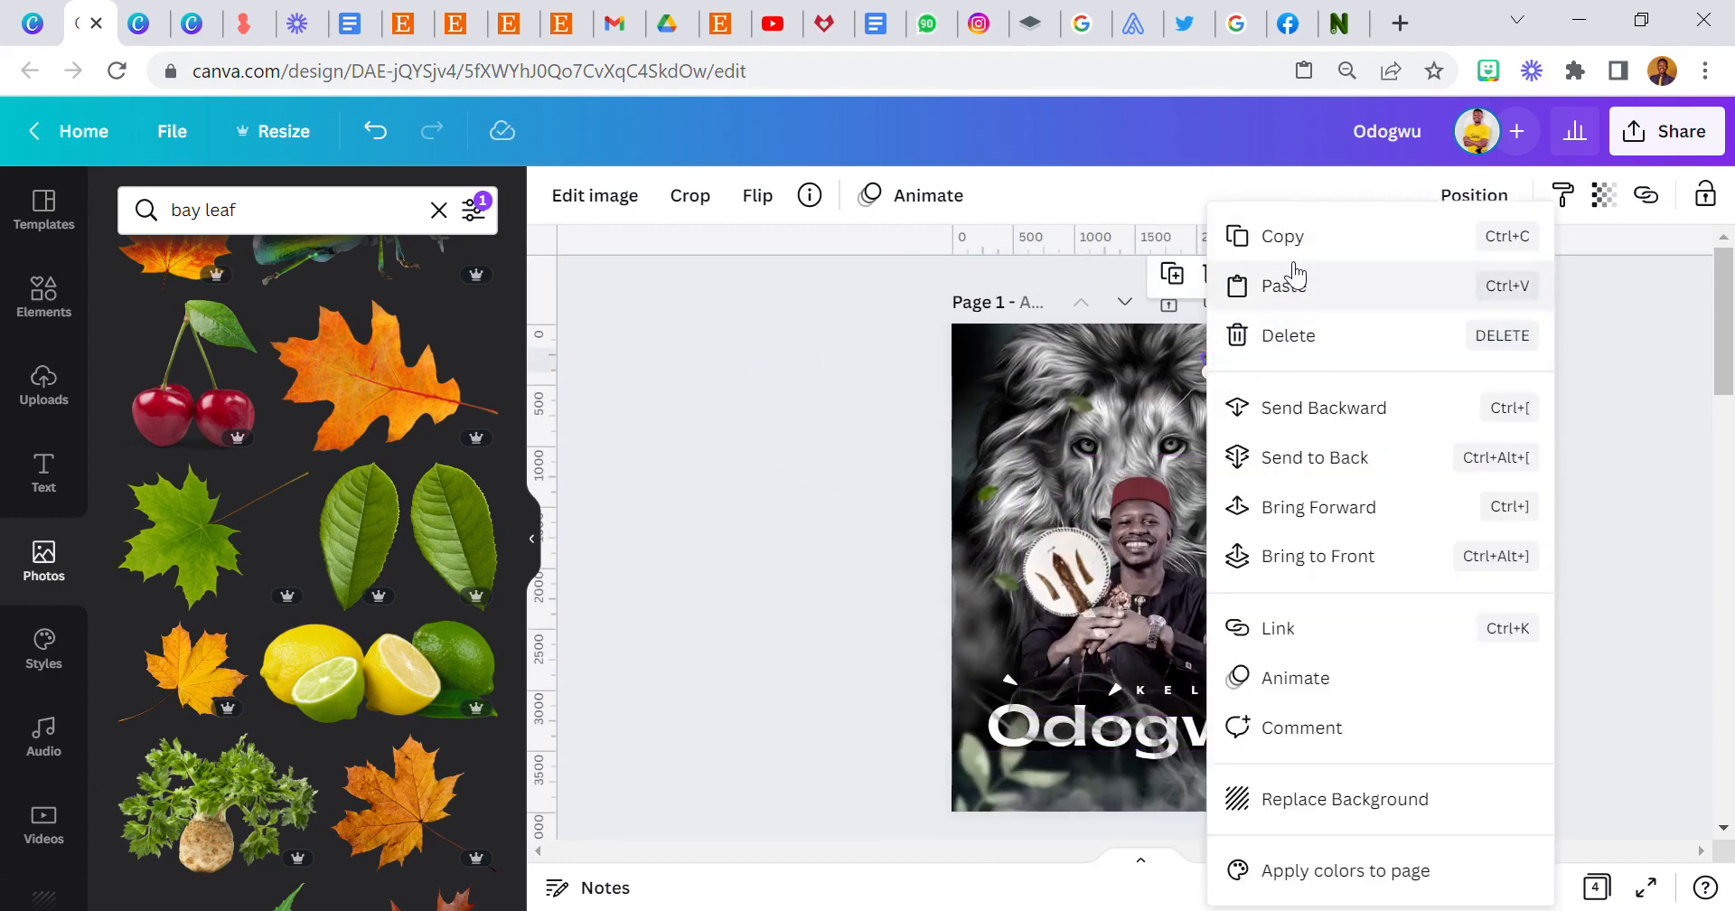
left_click(1290, 240)
scroll(1139, 741, "down", 3)
right_click(1134, 818)
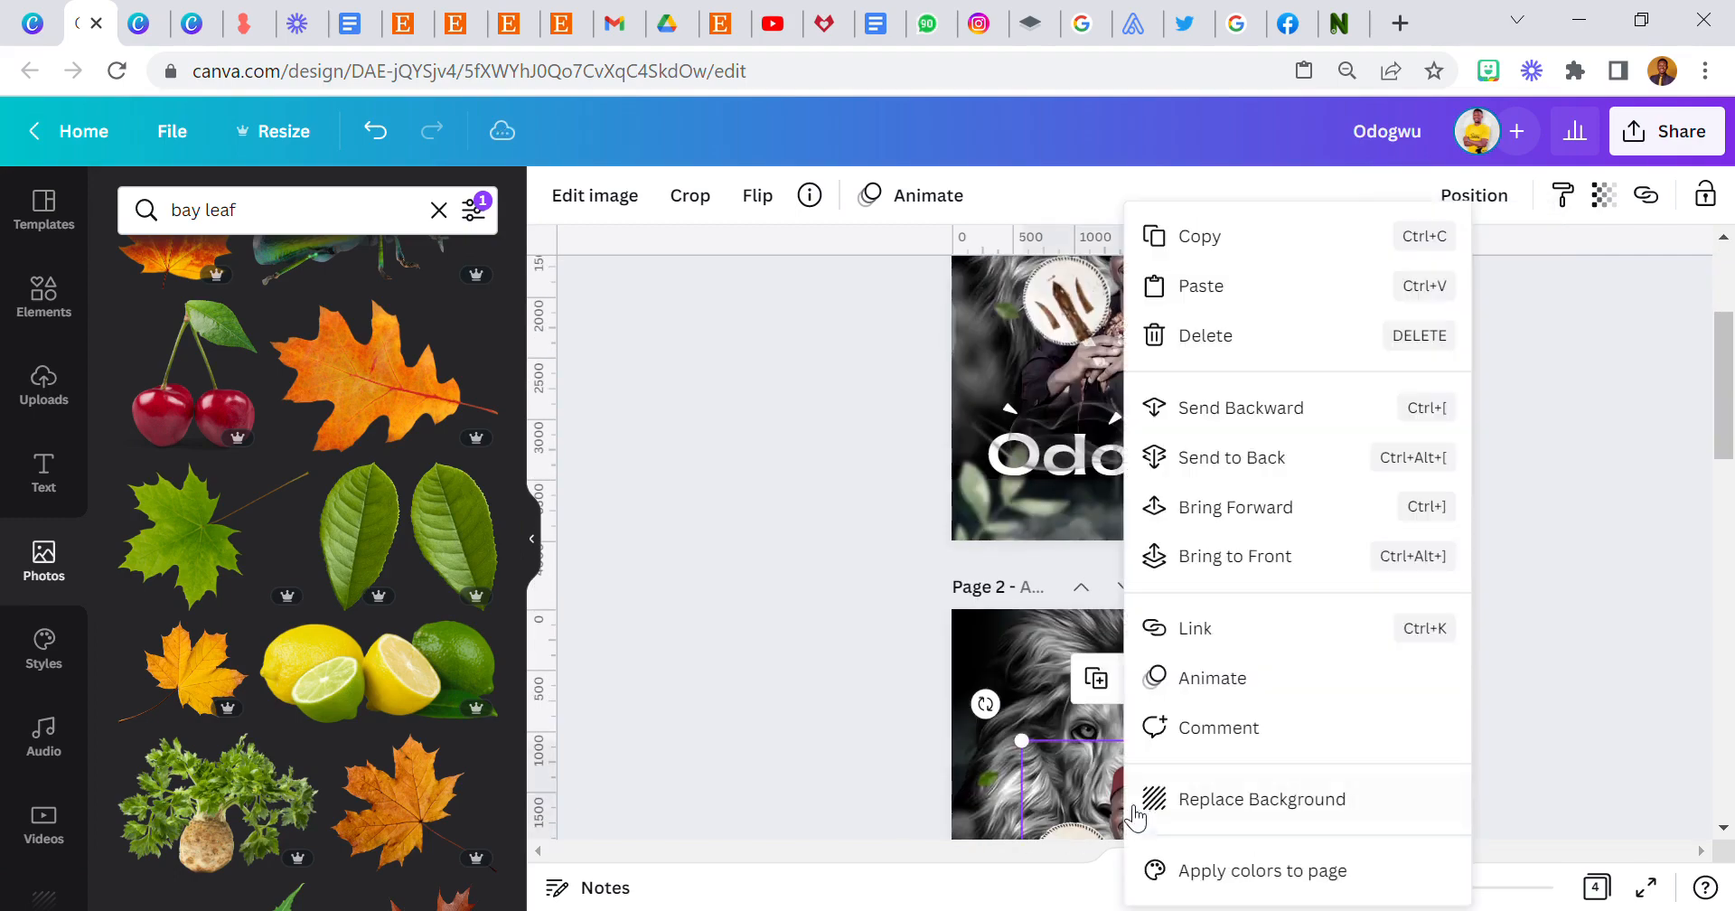
left_click(1201, 287)
Copy the leaf above the lion's left-hand eye on page 1 onto page 2
scroll(1091, 559, "up", 3)
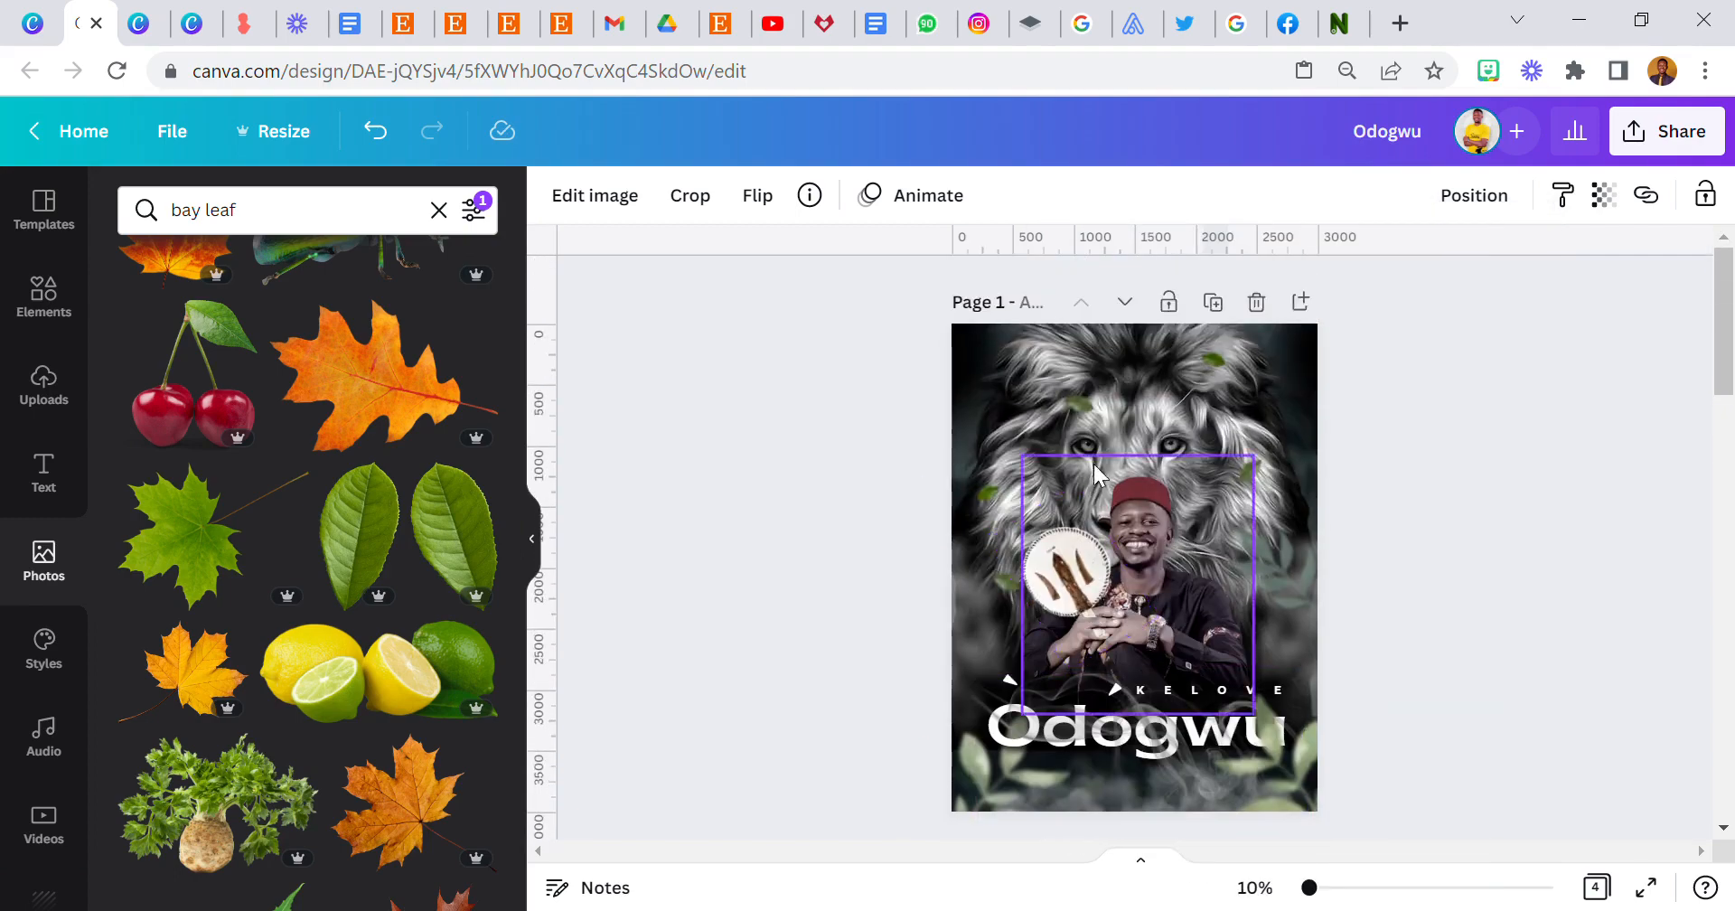
right_click(1077, 418)
left_click(1201, 379)
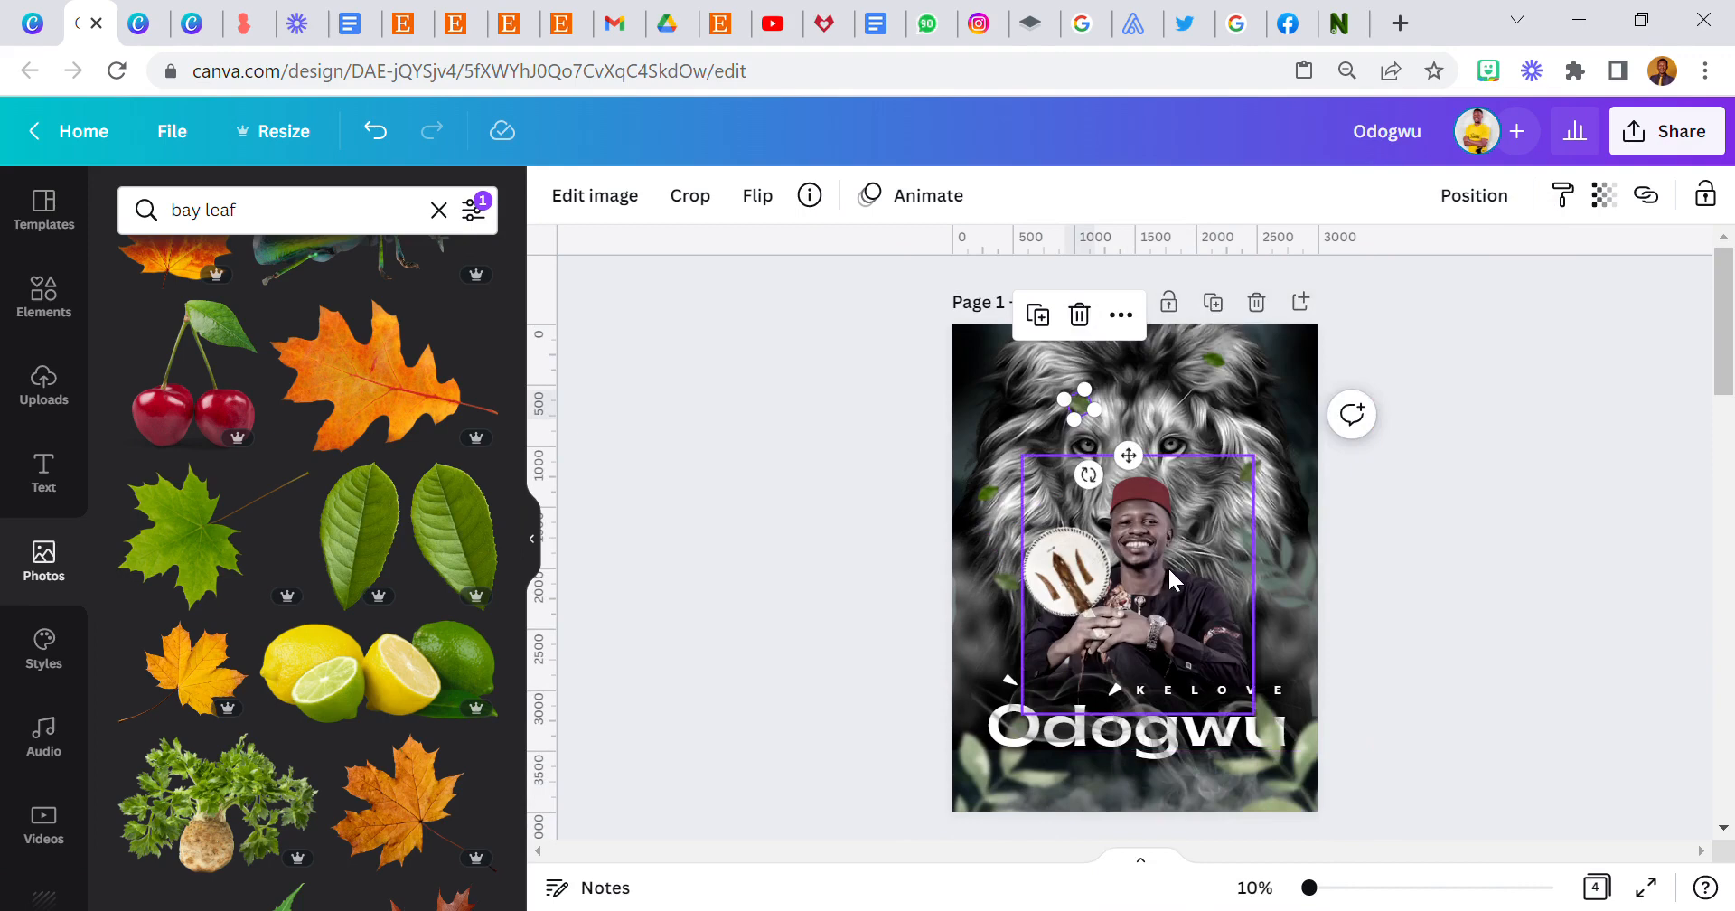
scroll(1151, 633, "down", 3)
scroll(1148, 739, "down", 2)
right_click(1147, 739)
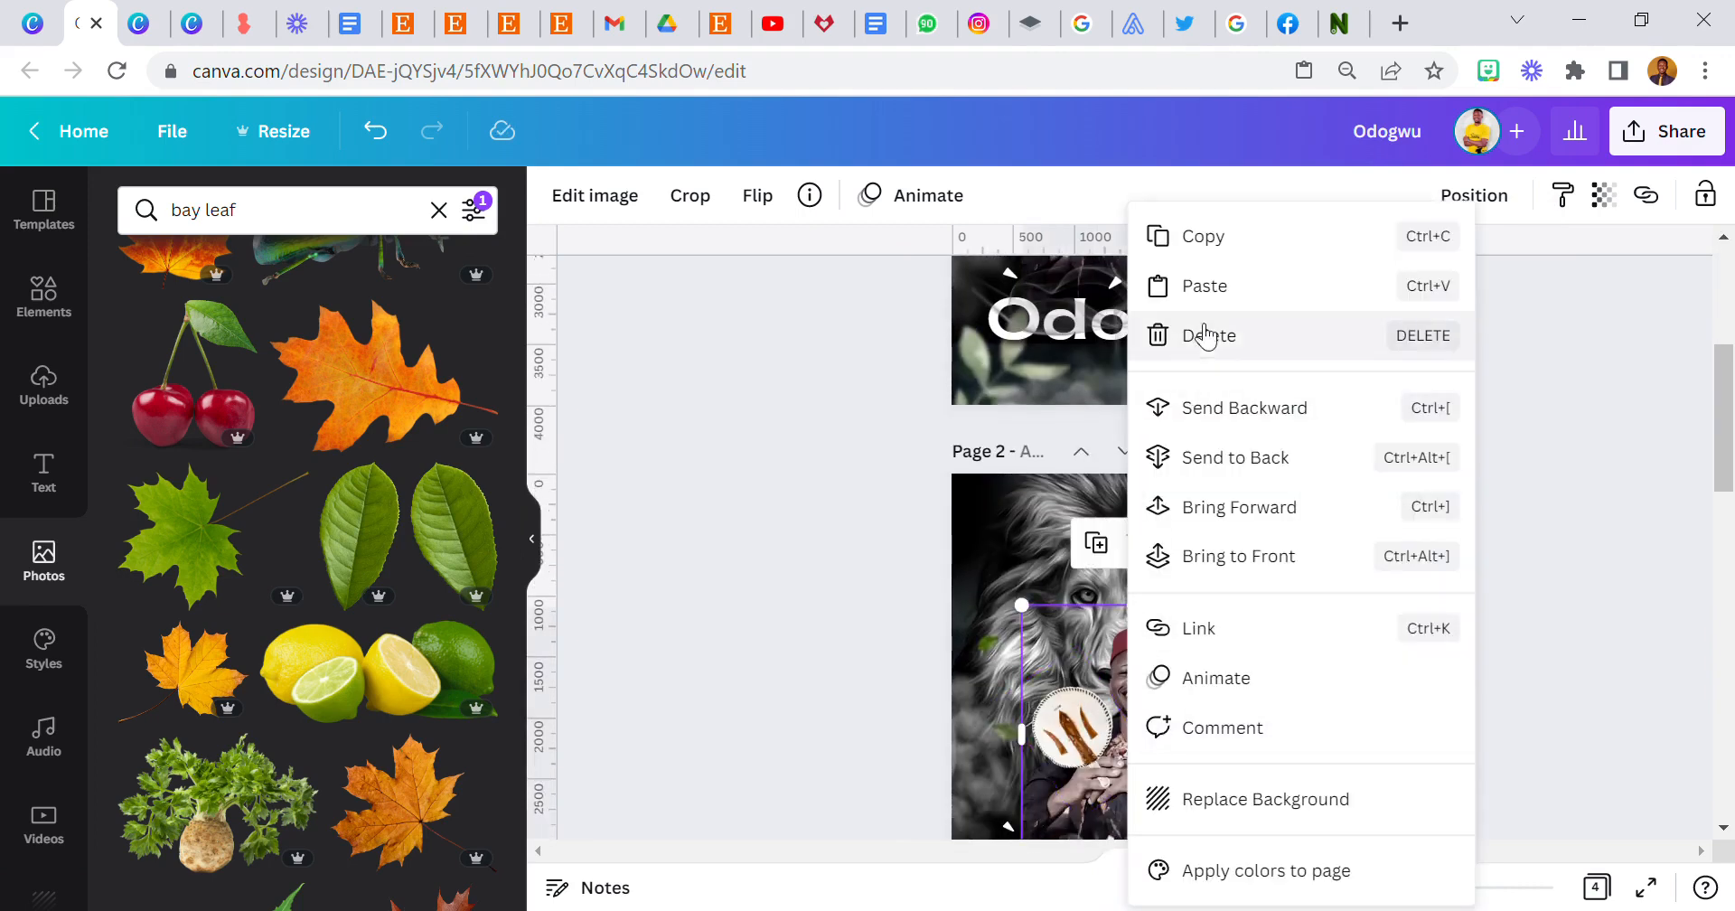
left_click(1204, 288)
left_click(791, 650)
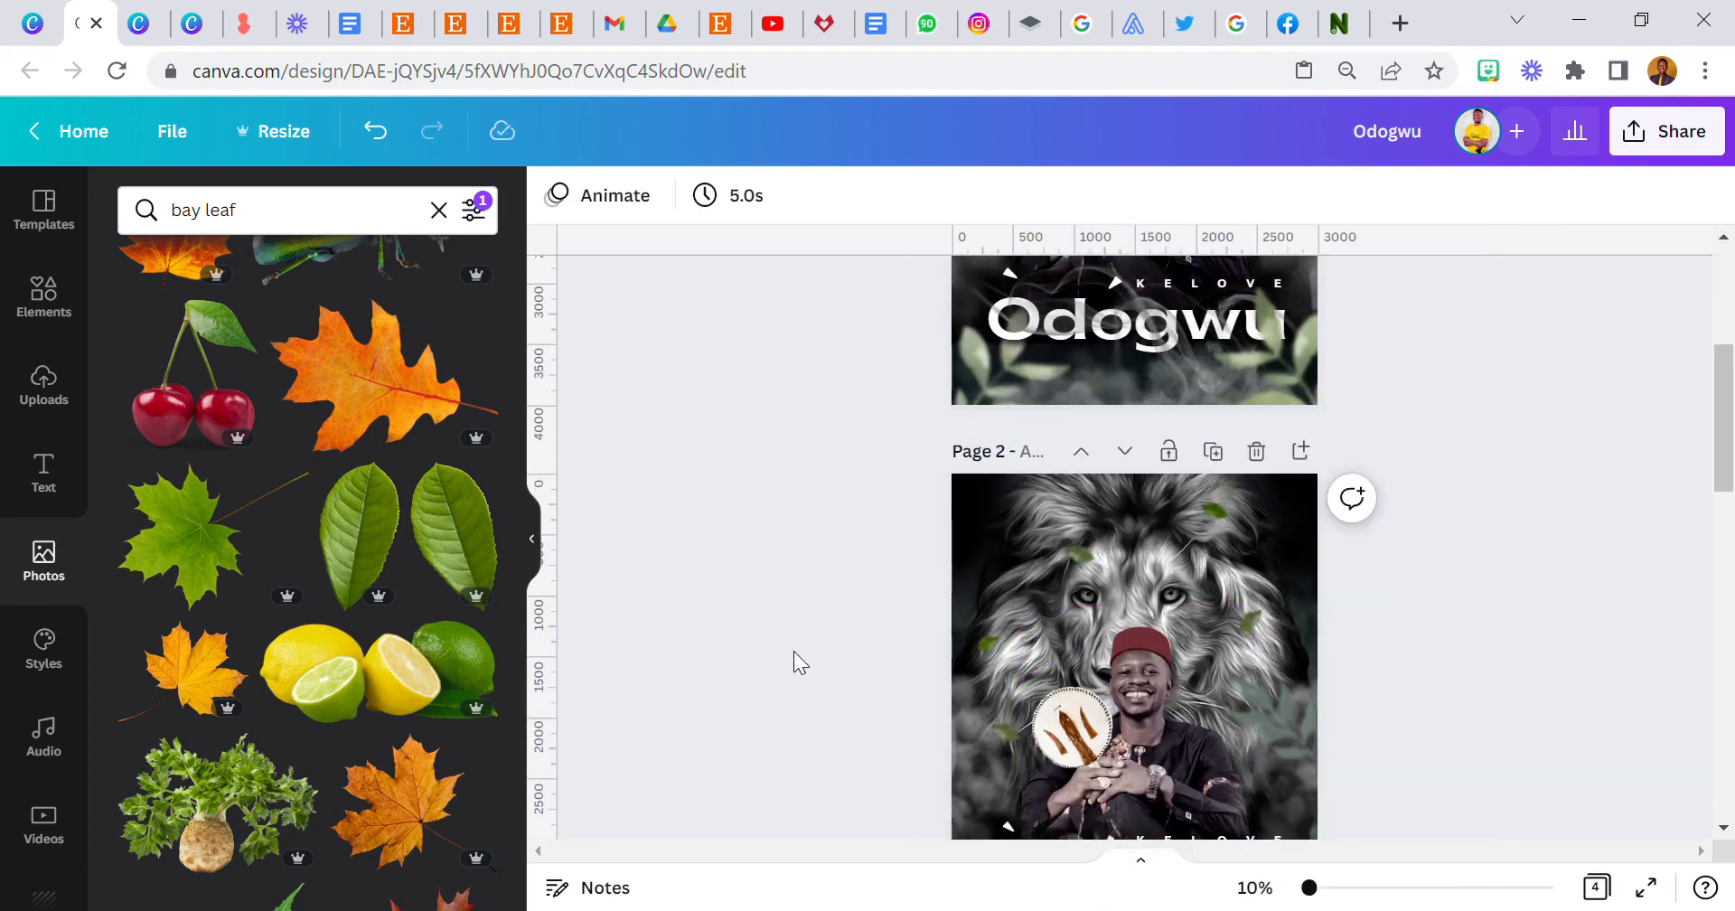
scroll(804, 654, "down", 1)
scroll(804, 654, "down", 2)
scroll(804, 654, "up", 5)
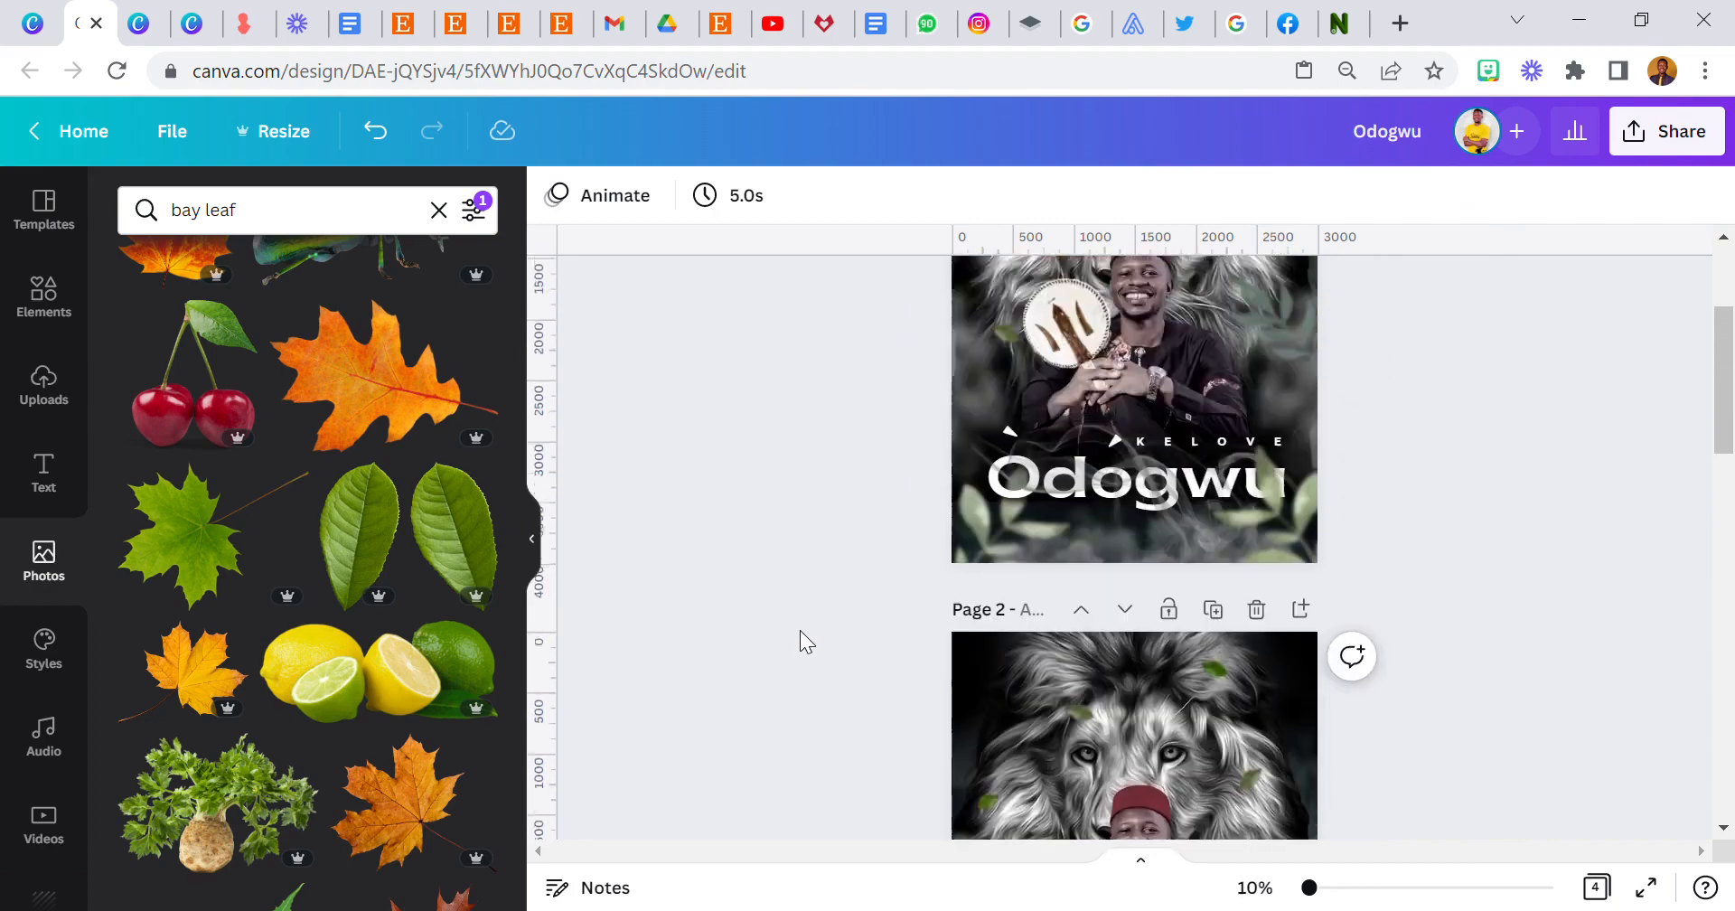
scroll(800, 630, "up", 1)
scroll(799, 630, "down", 5)
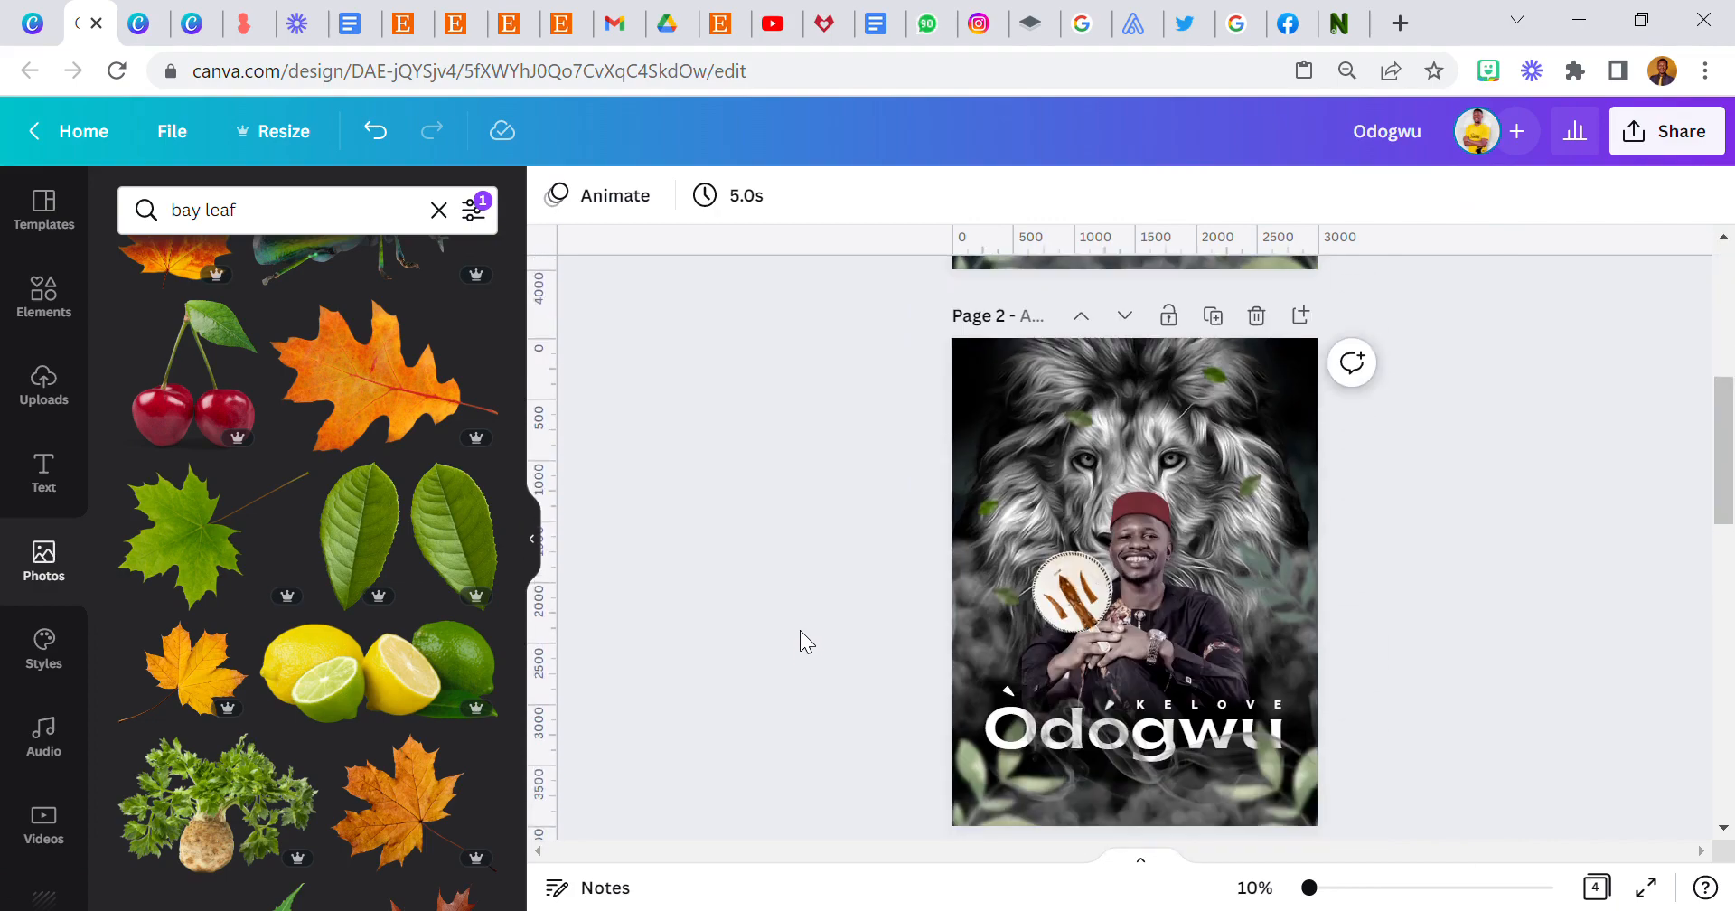